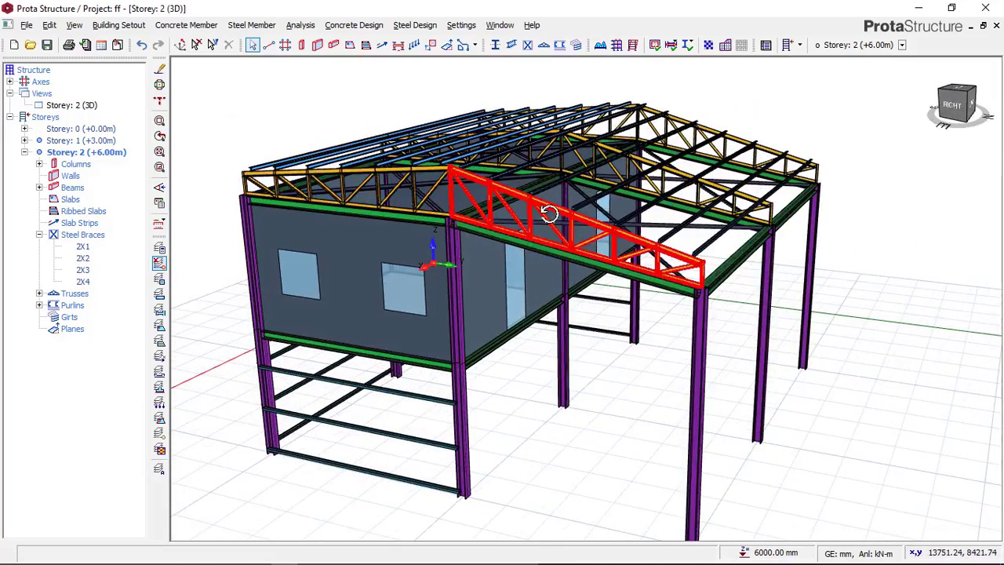
Step: Examine the two-storey steel building model in 3D, including its trusses, purlins, braces, girts, columns and wall panels
scroll(472, 210, "up", 4)
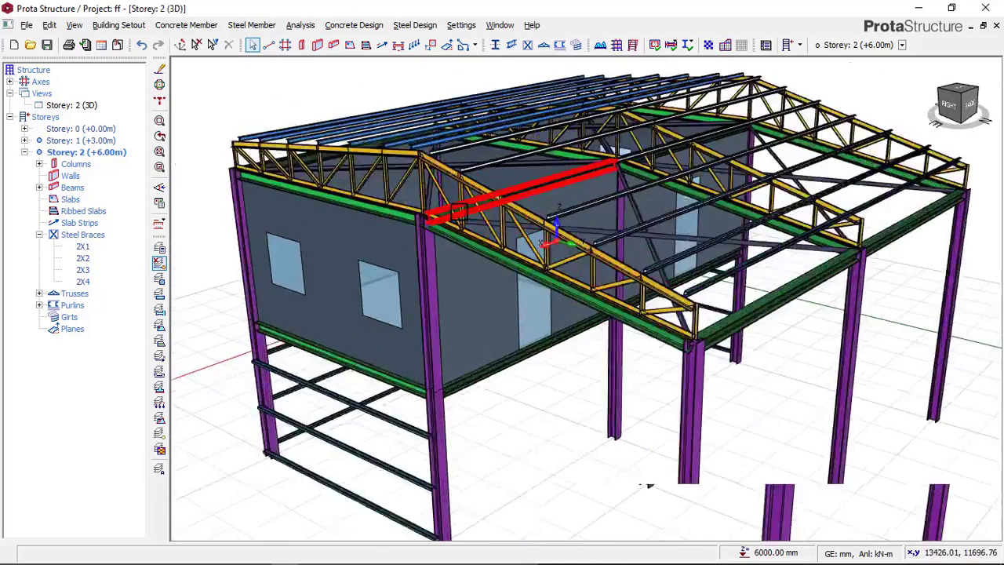
scroll(473, 212, "down", 2)
middle_click_drag(473, 207, 486, 175)
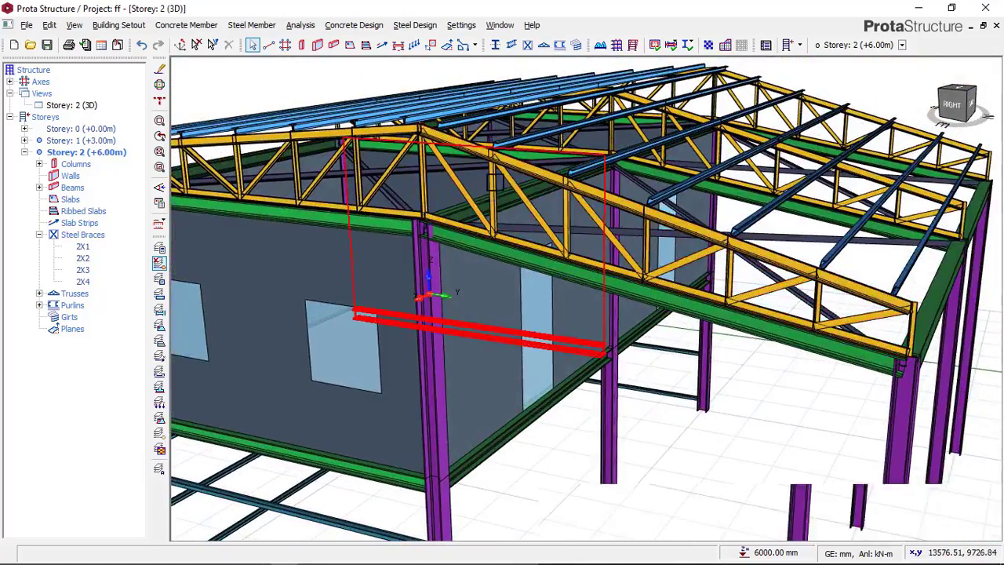
scroll(482, 187, "down", 4)
scroll(366, 267, "up", 2)
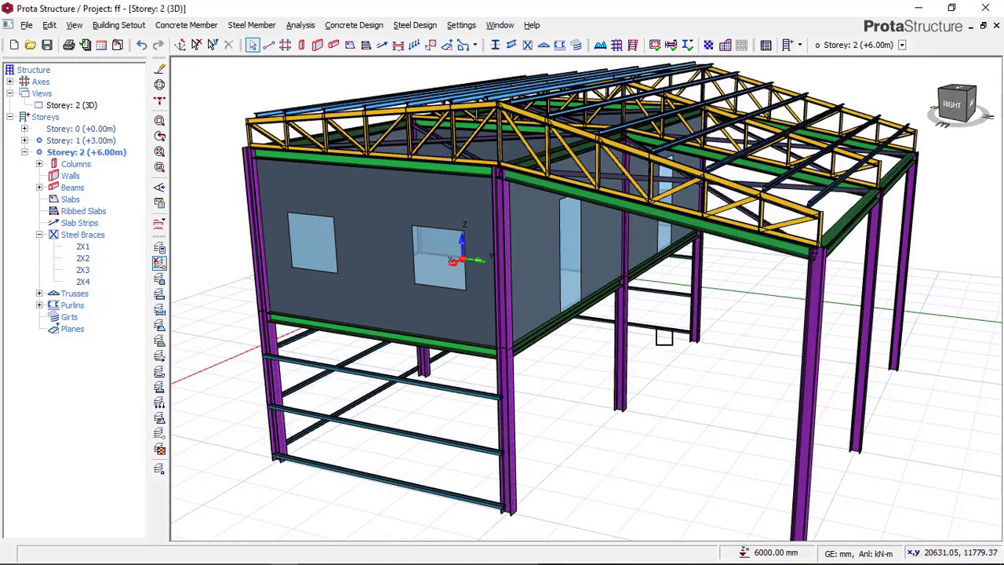
middle_click_drag(753, 306, 661, 416)
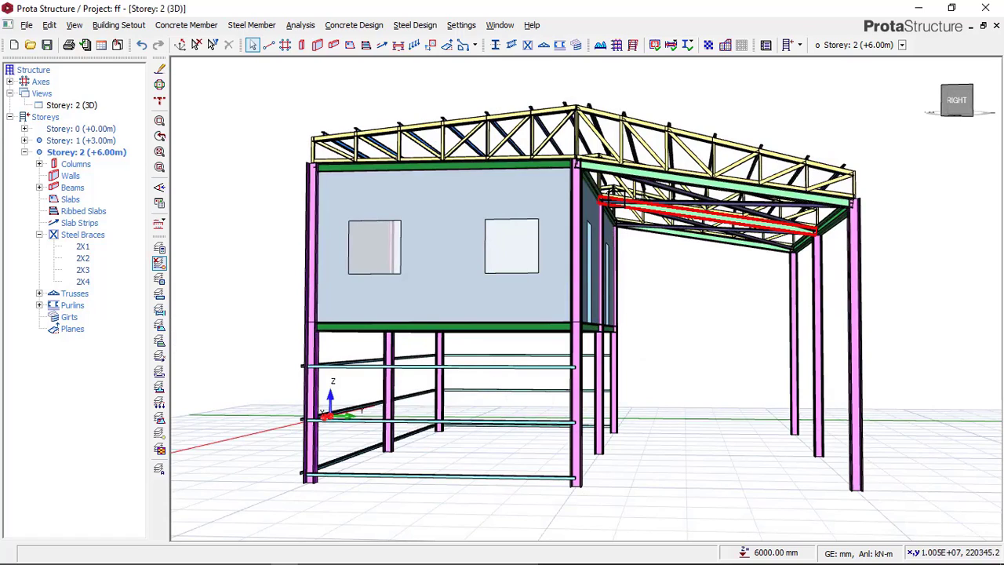
middle_click_drag(614, 245, 524, 276)
scroll(524, 276, "down", 1)
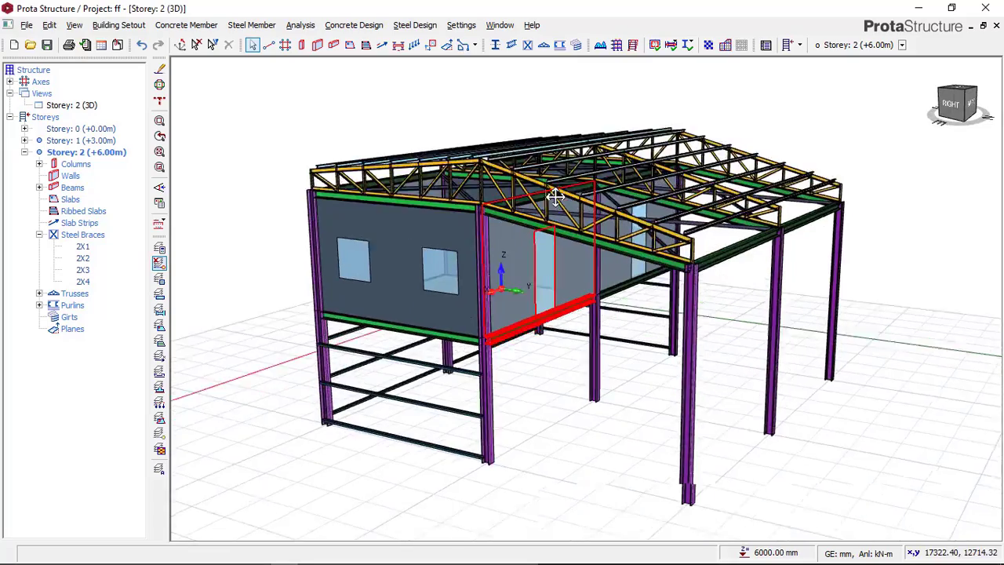
scroll(486, 227, "up", 4)
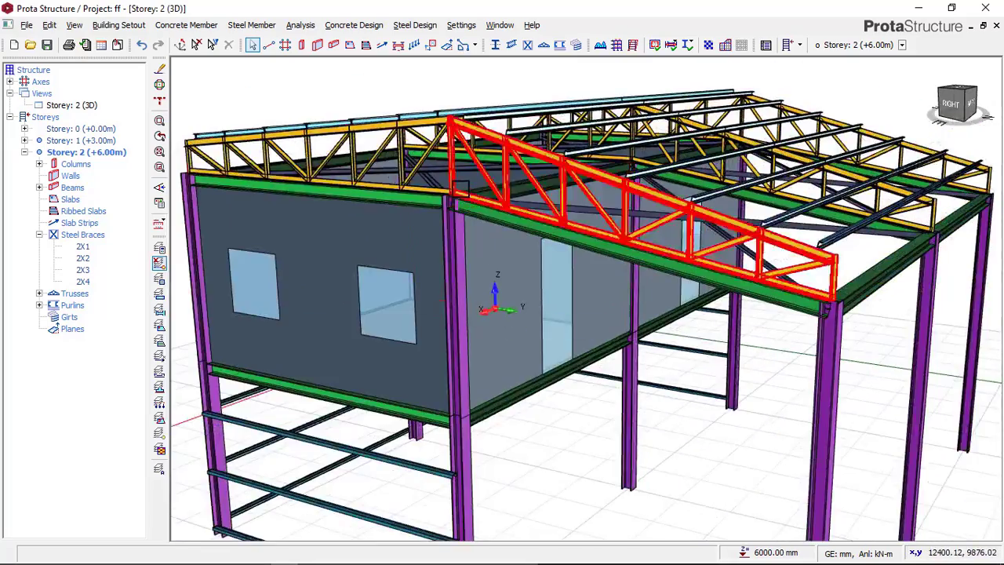
middle_click_drag(460, 188, 415, 217)
scroll(427, 186, "down", 2)
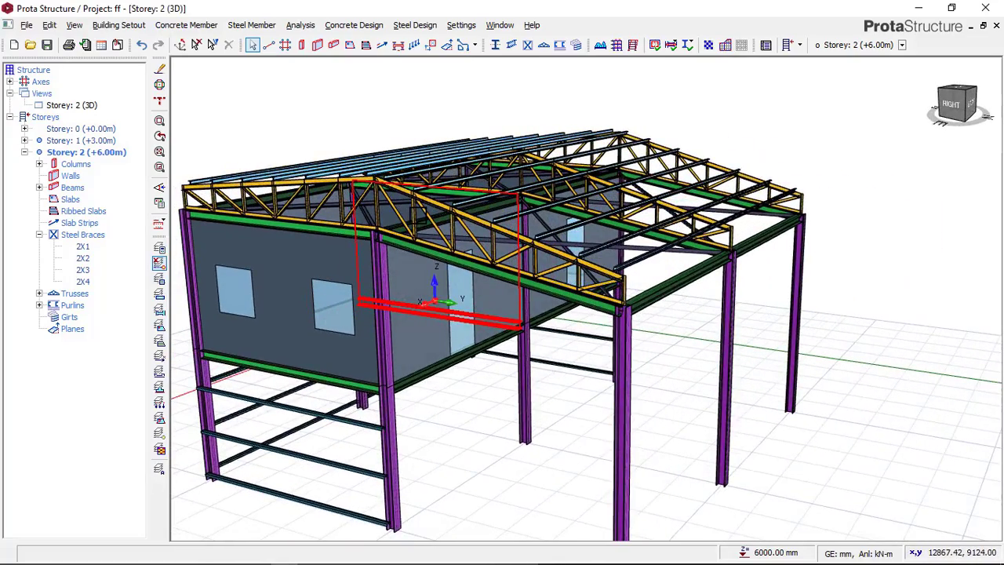
middle_click_drag(392, 259, 436, 196)
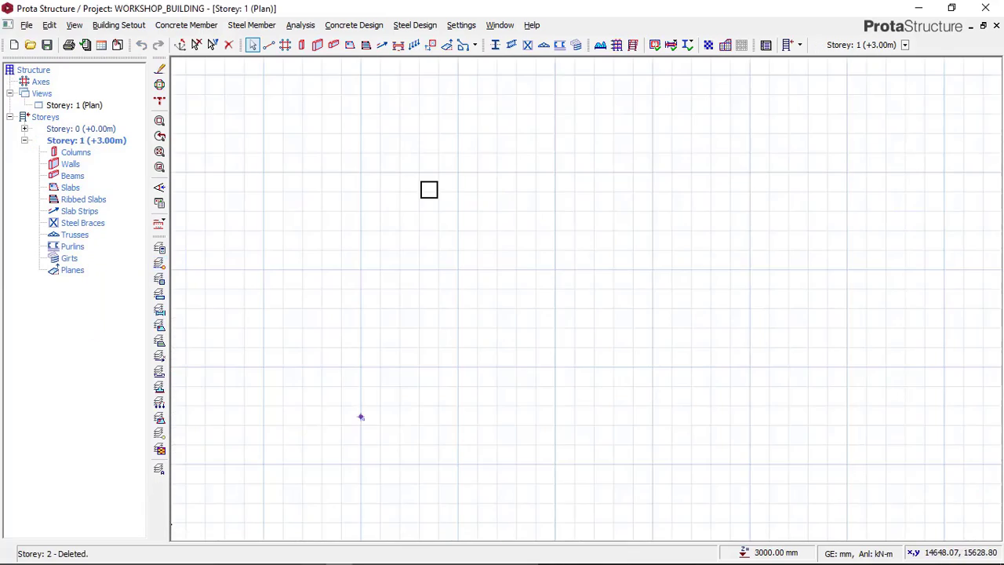
scroll(446, 197, "down", 2)
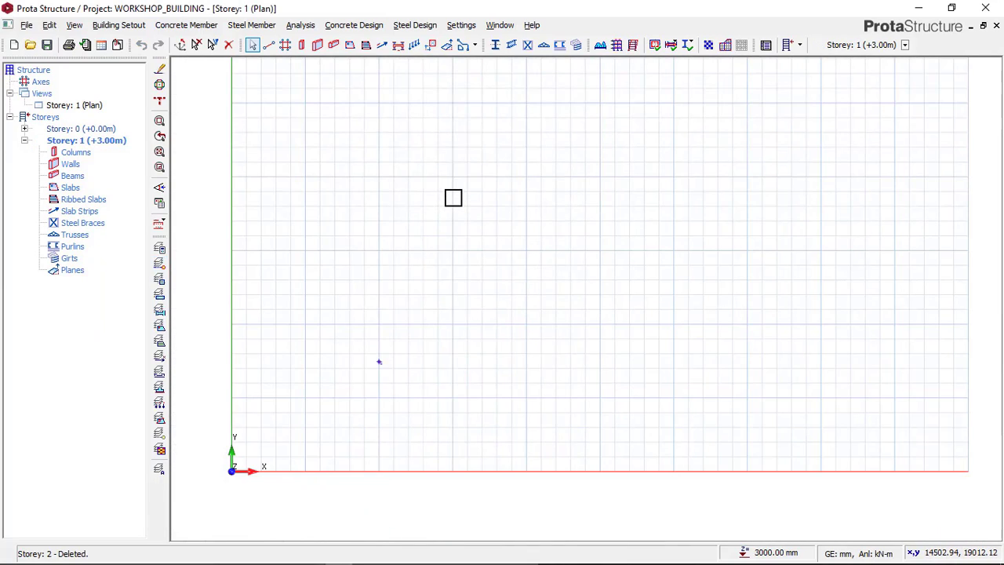
scroll(403, 248, "up", 2)
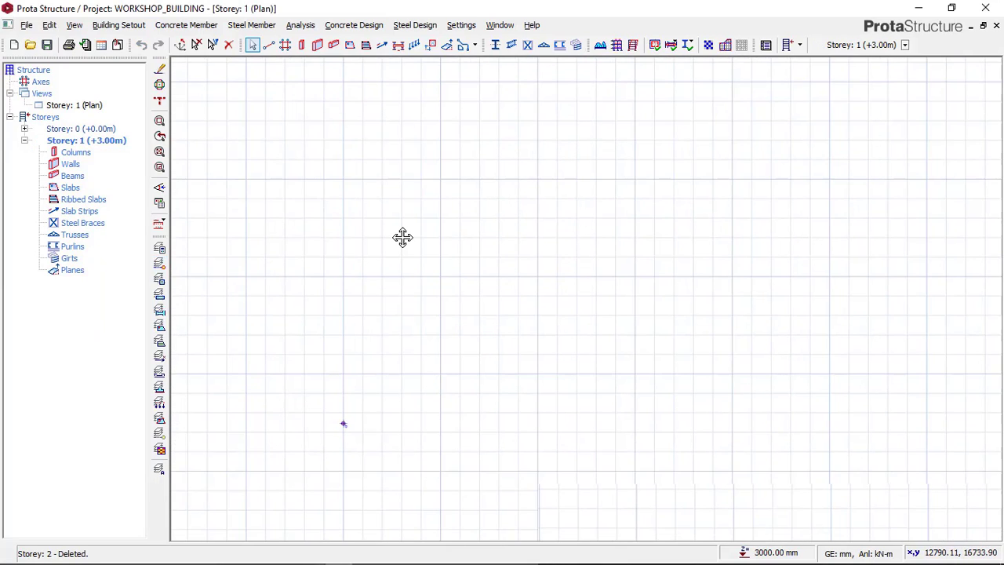
scroll(400, 180, "down", 1)
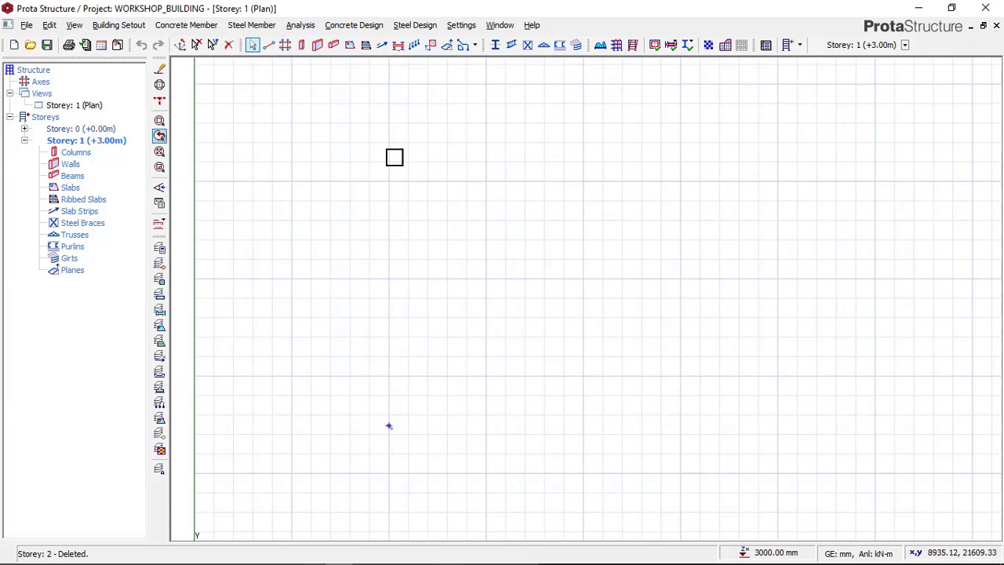
scroll(337, 196, "down", 1)
middle_click_drag(409, 183, 398, 216)
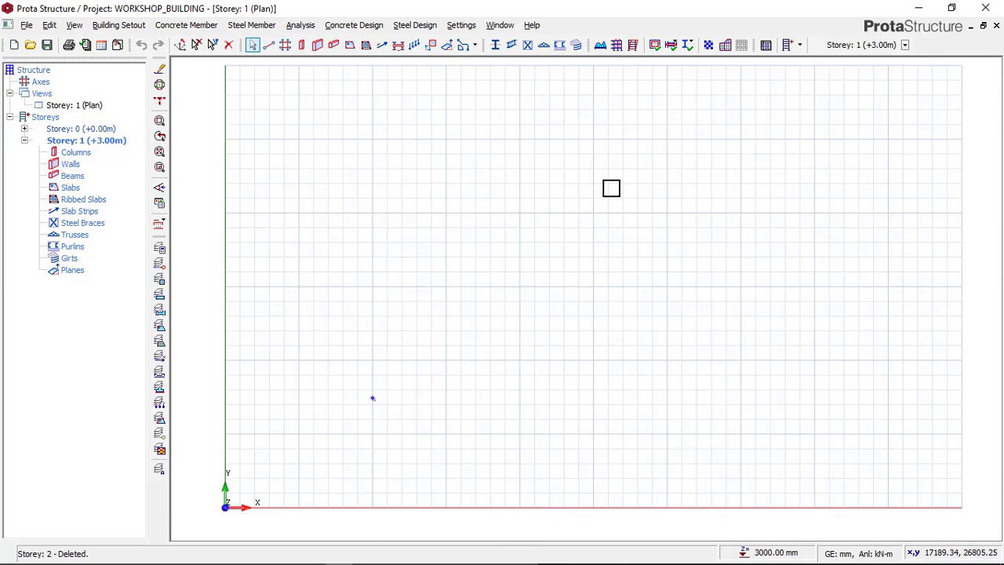
scroll(600, 188, "up", 1)
scroll(573, 184, "down", 1)
middle_click_drag(526, 211, 515, 219)
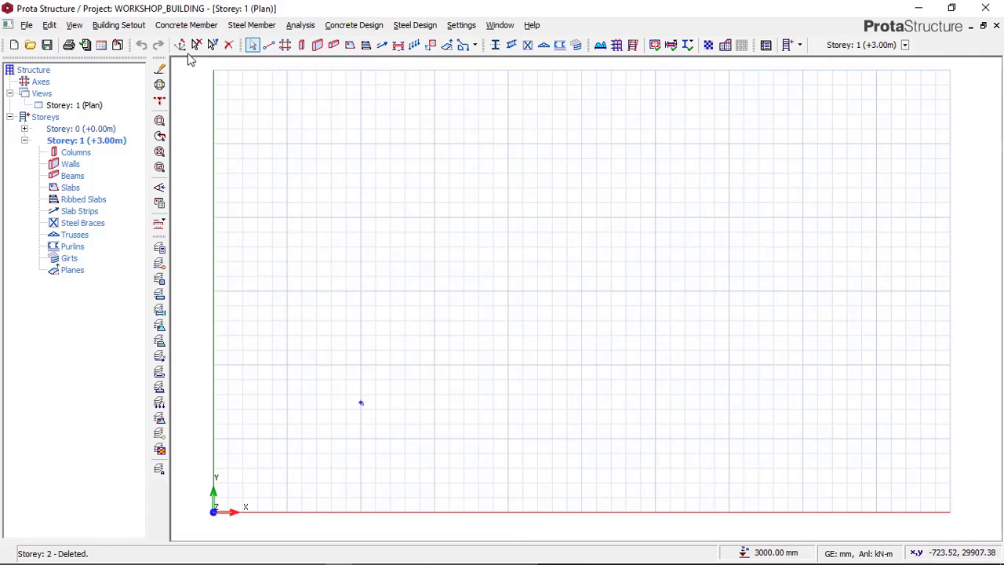
Step: Start an orthogonal axis group at grid point 5000, 5000 and set its Dir-1 axis spacing to 4000*3
left_click(122, 26)
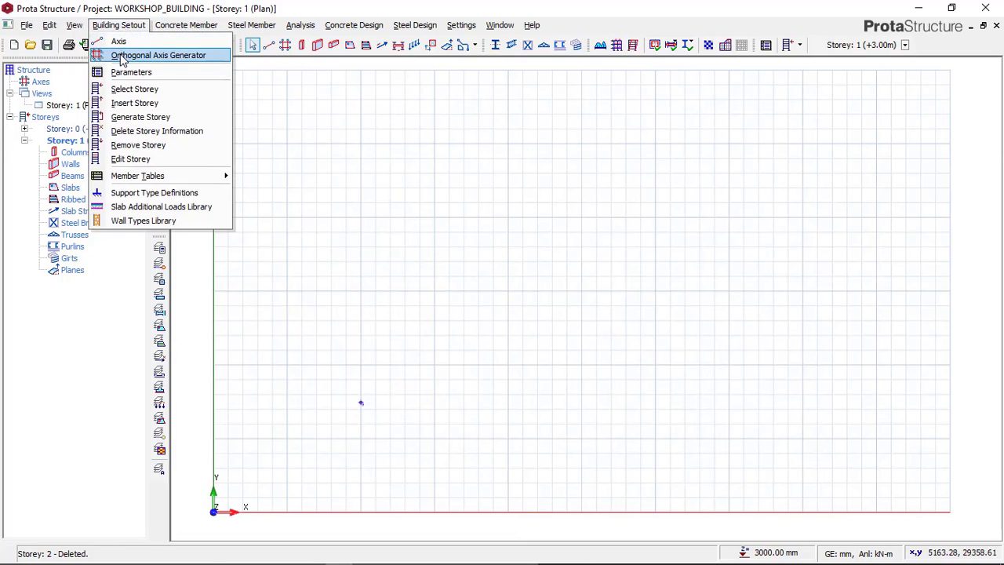
left_click(122, 56)
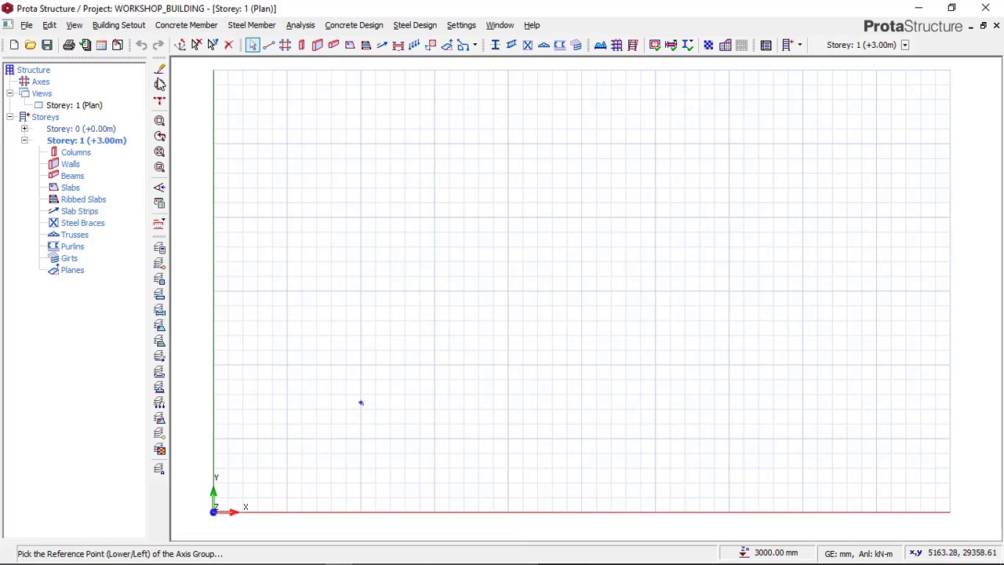
left_click(283, 426)
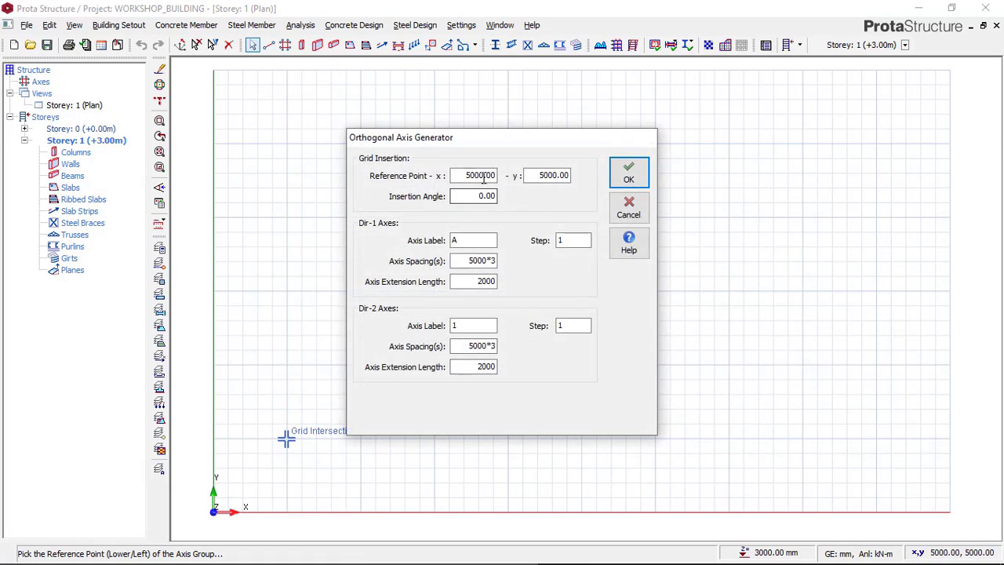
left_click(480, 261)
left_click(487, 263)
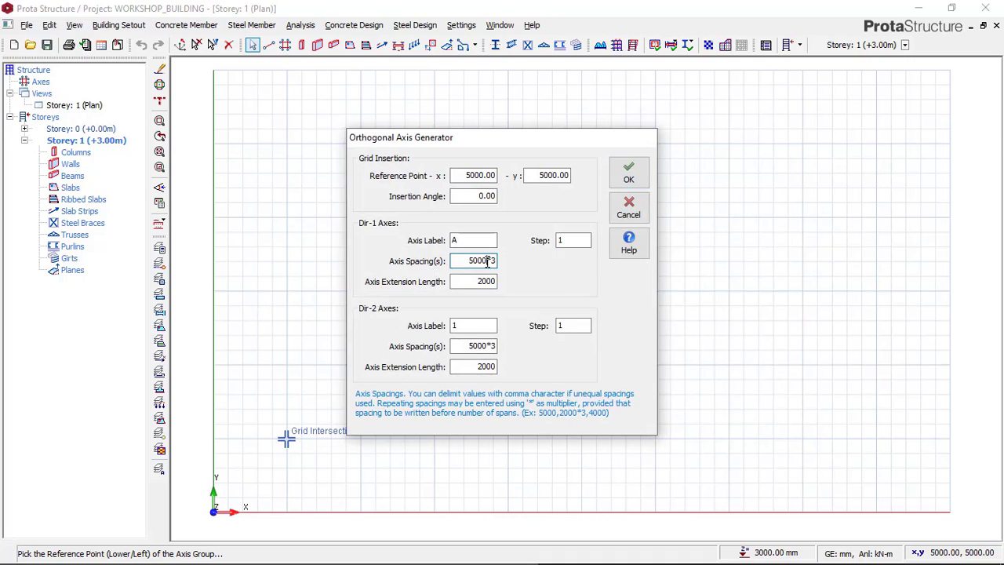
left_click_drag(487, 261, 474, 267)
left_click(468, 263)
left_click_drag(486, 256, 452, 260)
type("4")
Step: Set the Dir-2 axis spacing to 4000*3 and generate the axis grid
left_click(483, 345)
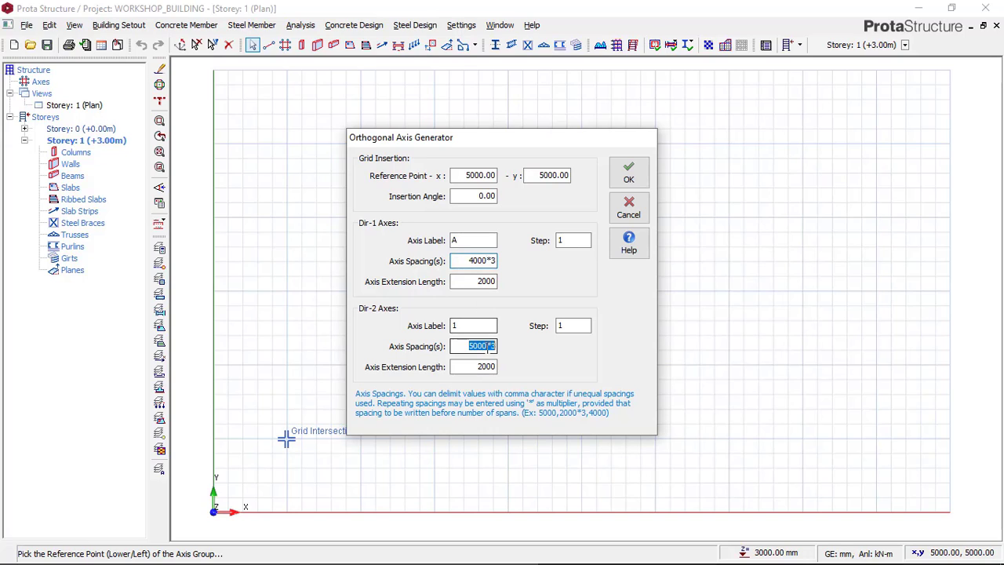
left_click(485, 346)
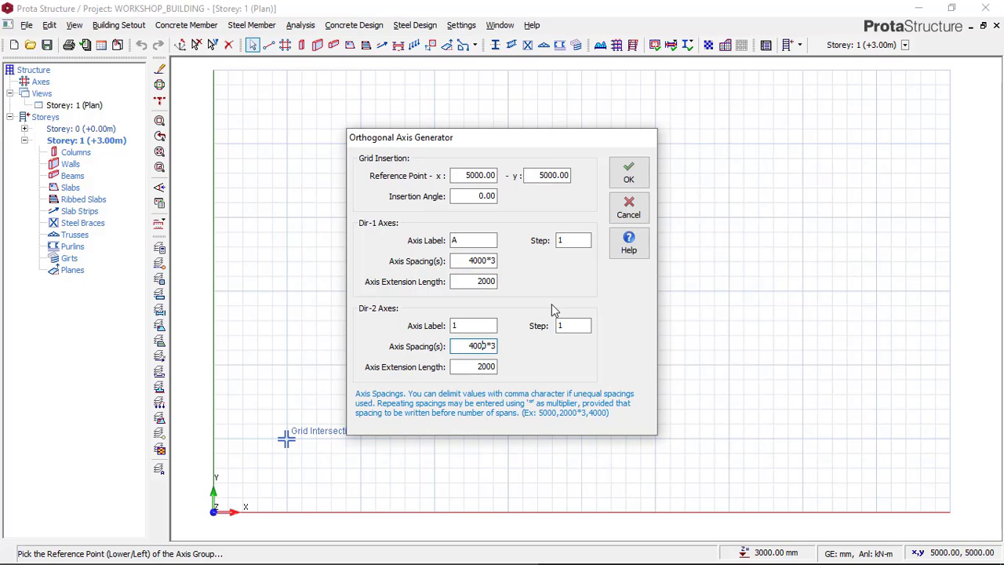
left_click(631, 180)
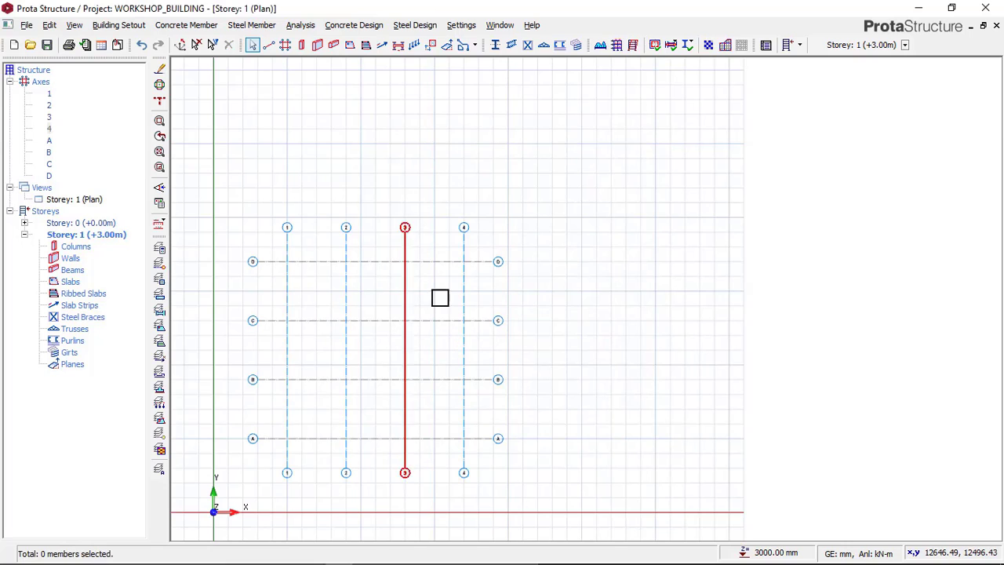
Step: Place an HE300A steel column at the intersection of axes A and 1 on Storey 1
scroll(426, 280, "up", 3)
scroll(352, 378, "up", 2)
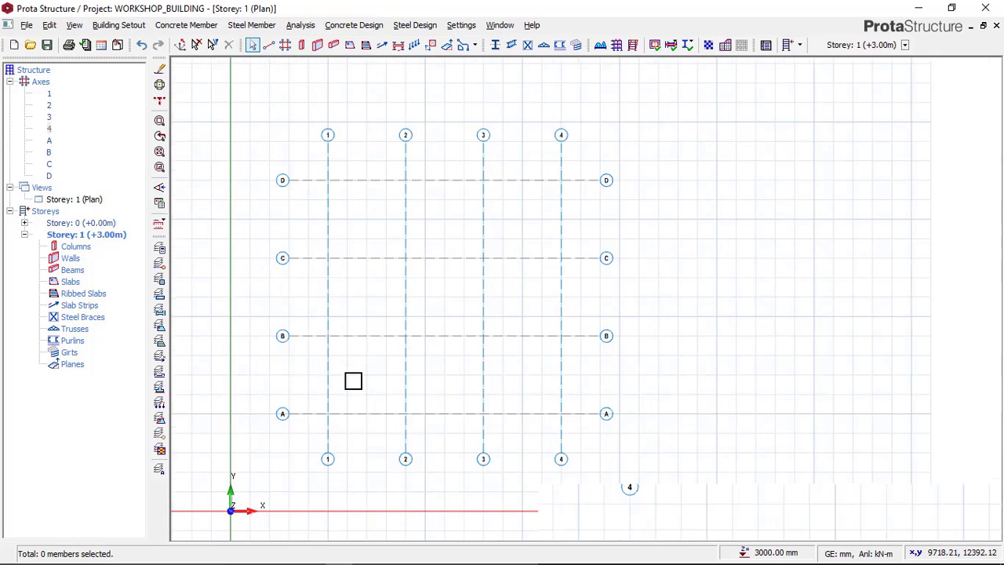
middle_click_drag(384, 357, 414, 338)
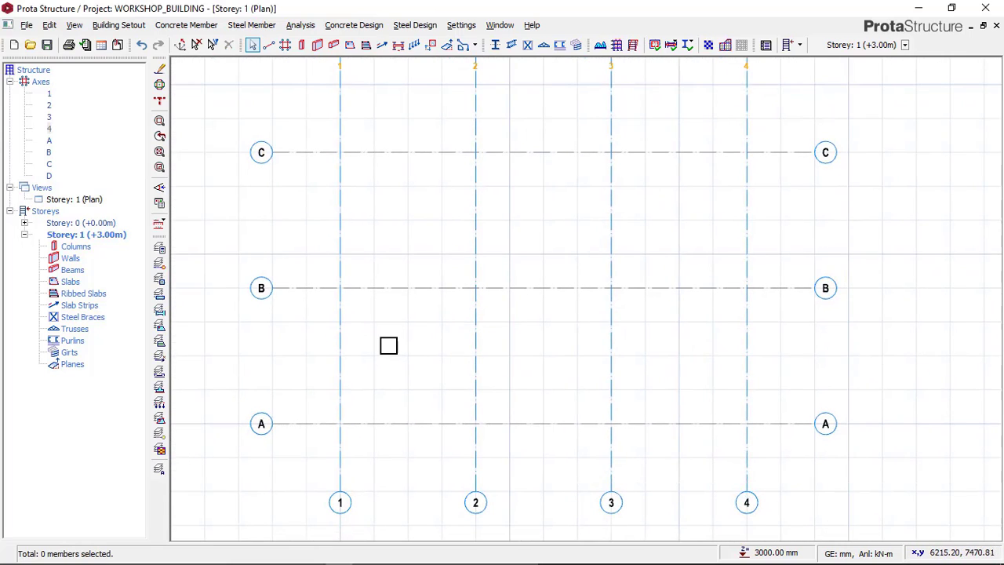
middle_click_drag(413, 288, 420, 300)
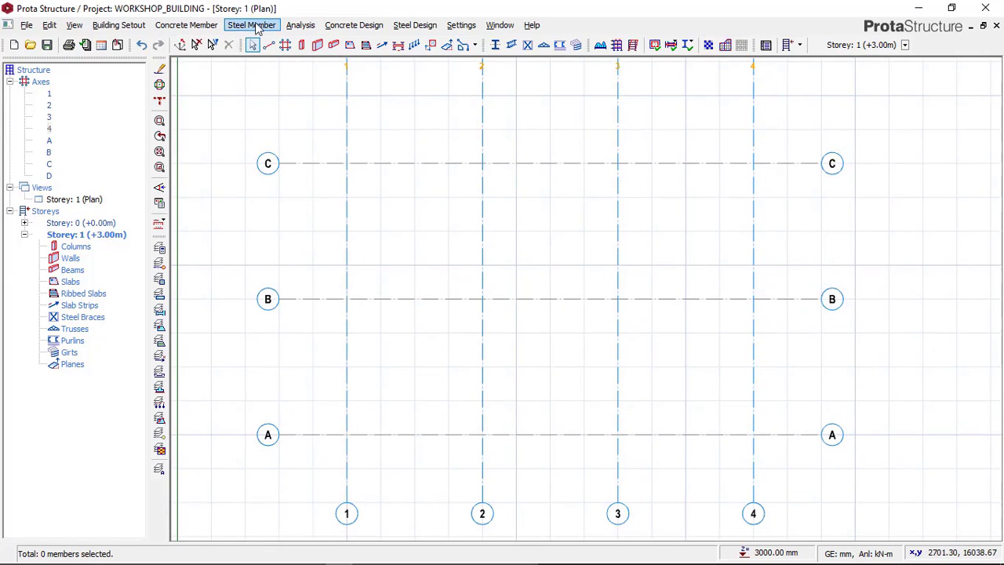
left_click(254, 26)
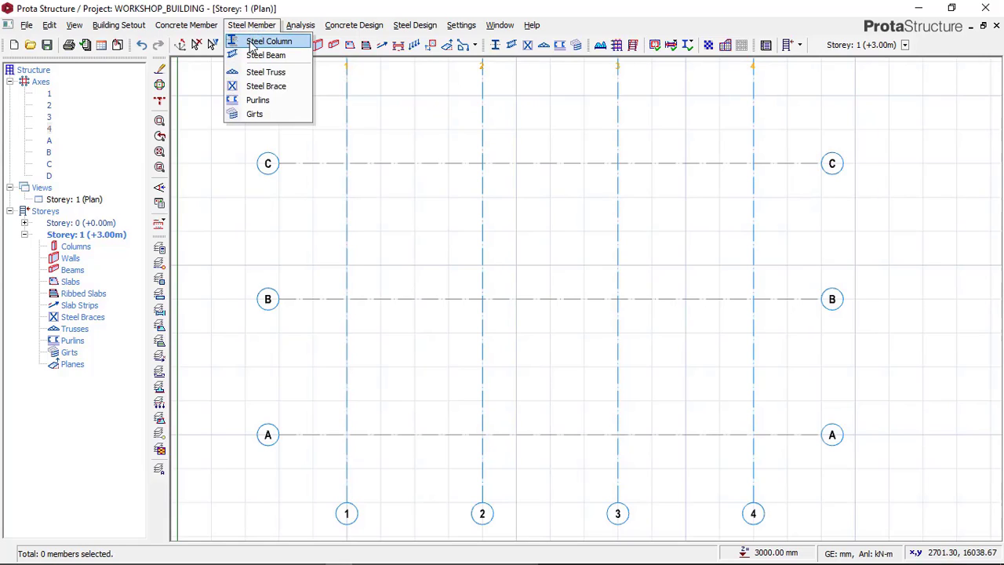
left_click(255, 43)
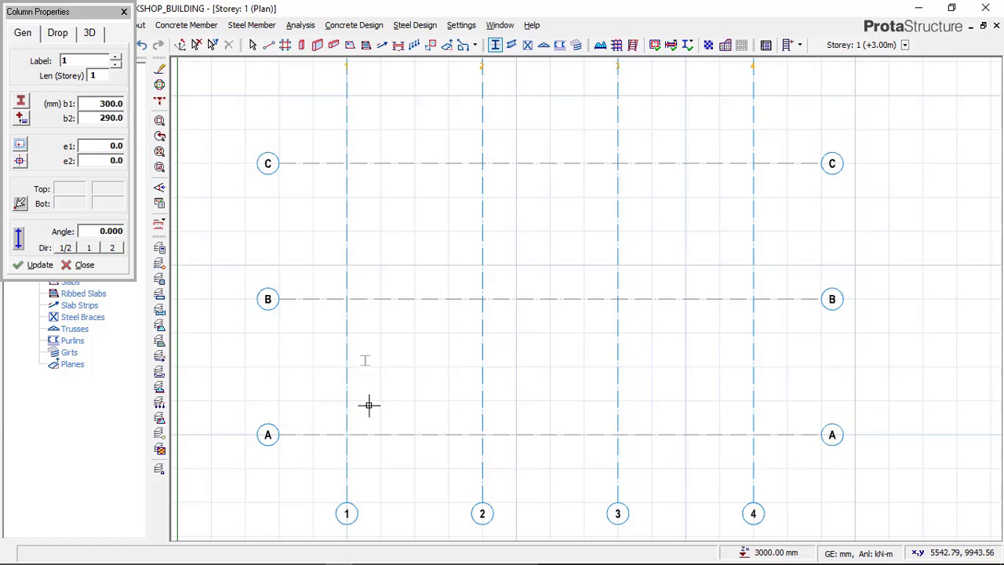
scroll(337, 435, "up", 3)
scroll(334, 437, "up", 1)
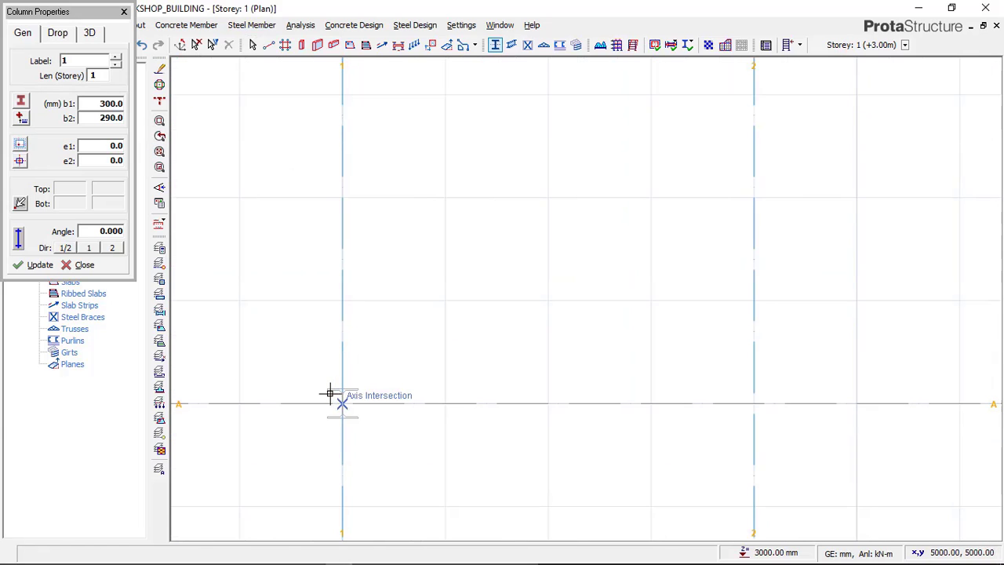
scroll(342, 388, "down", 1)
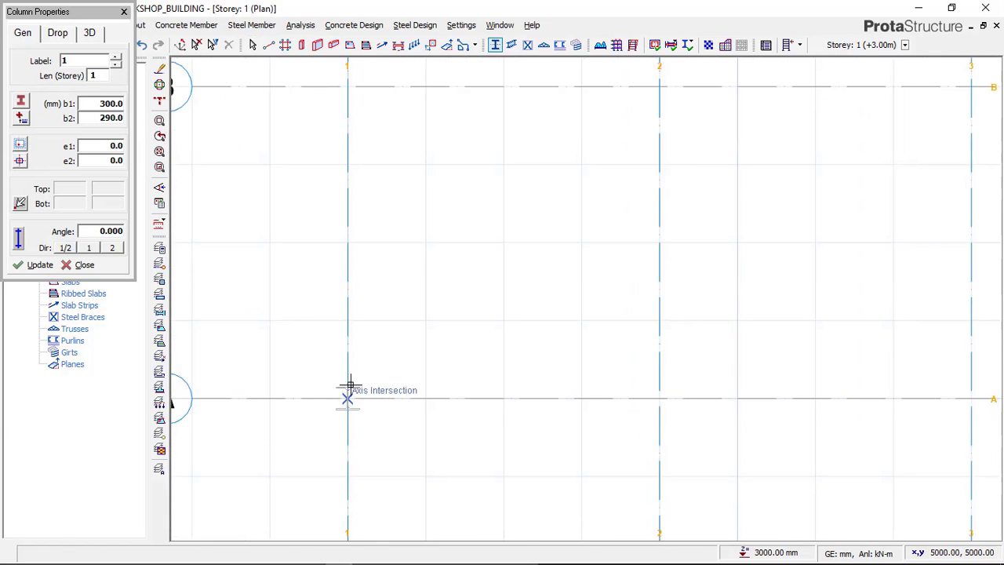
scroll(350, 385, "down", 2)
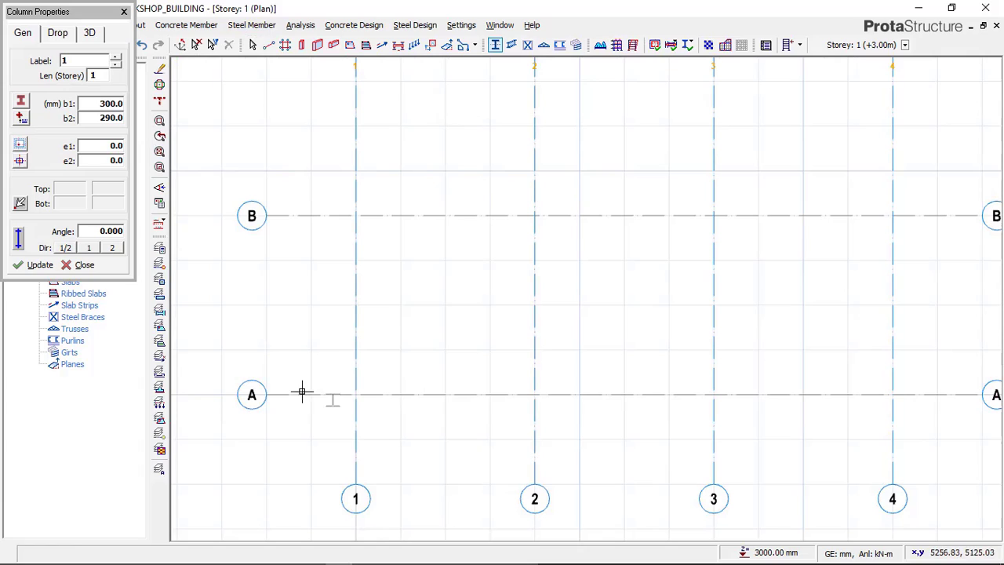
left_click(355, 394)
scroll(355, 392, "up", 3)
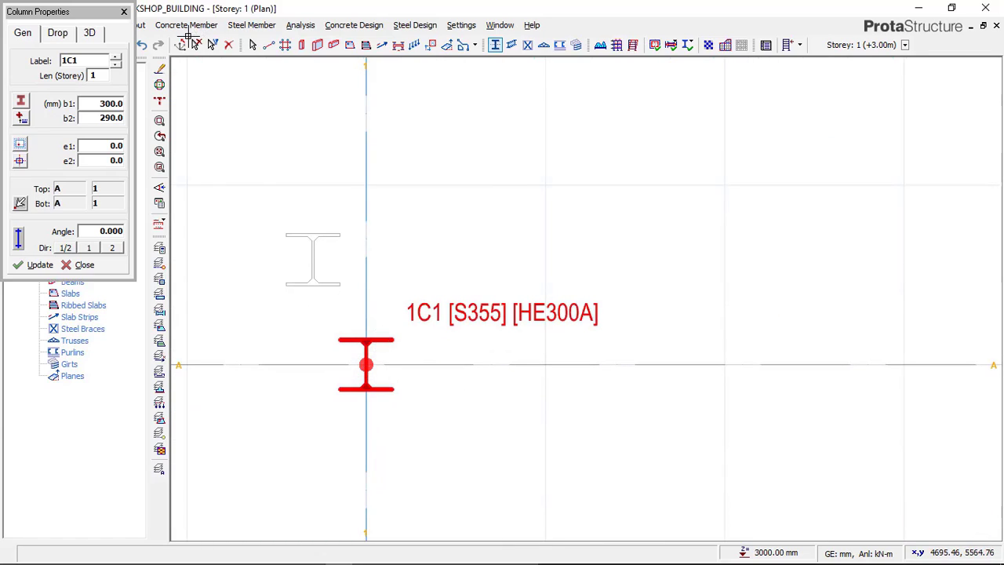
key("Escape")
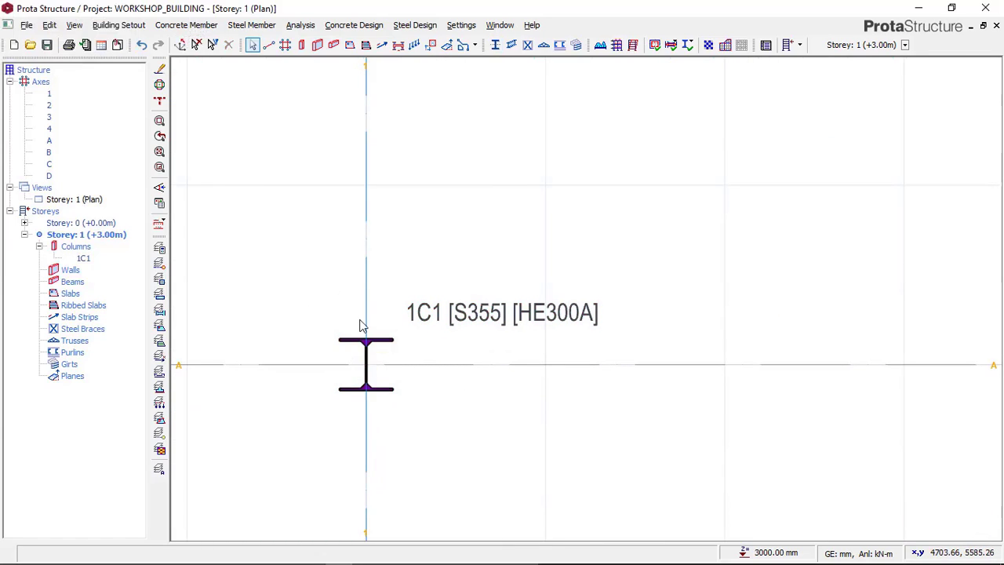
Step: Open the properties of the column at A/1 and choose the European steel section HE200B for the column definition
scroll(395, 353, "up", 2)
scroll(395, 352, "down", 1)
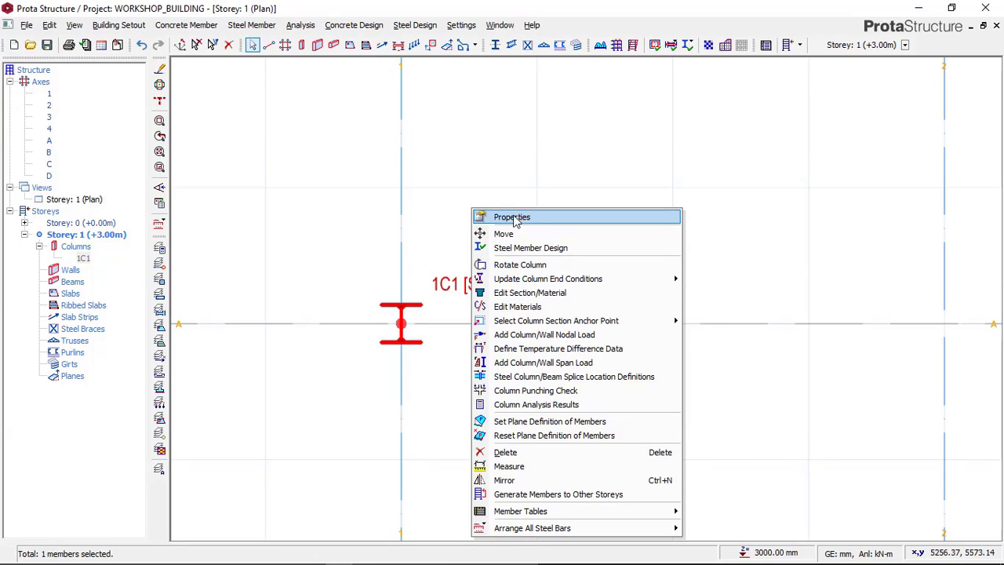
left_click(515, 220)
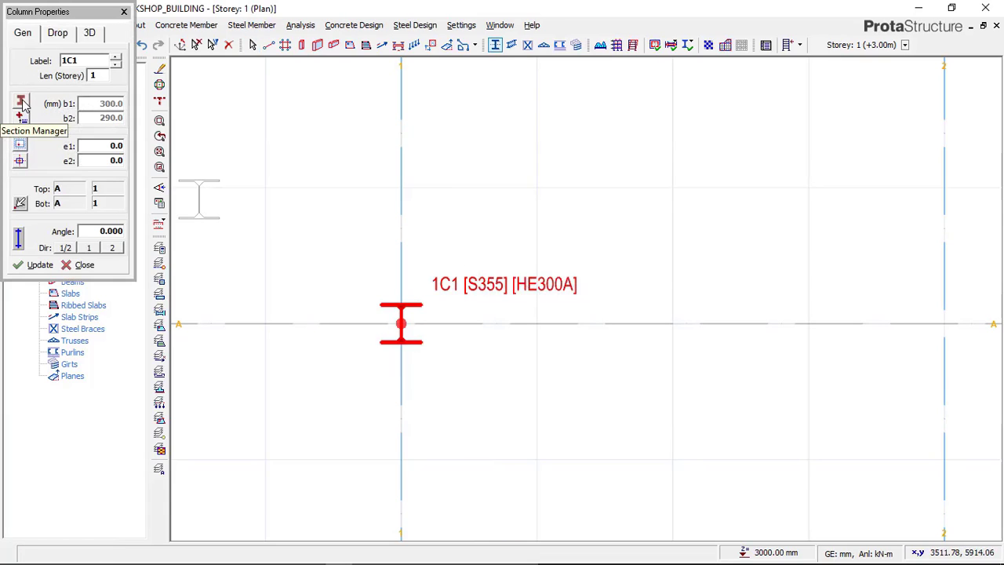
left_click(22, 104)
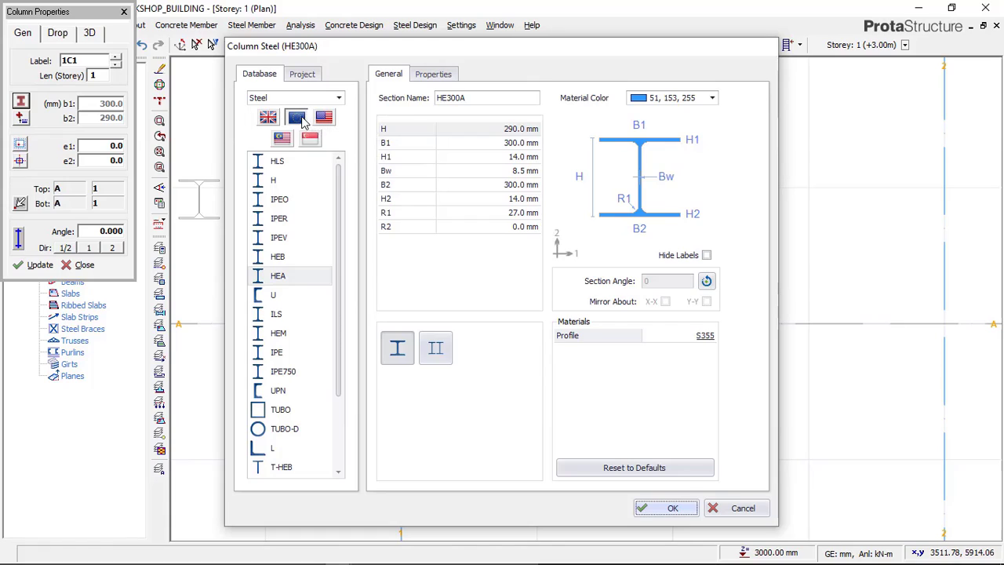
left_click(296, 116)
left_click(279, 257)
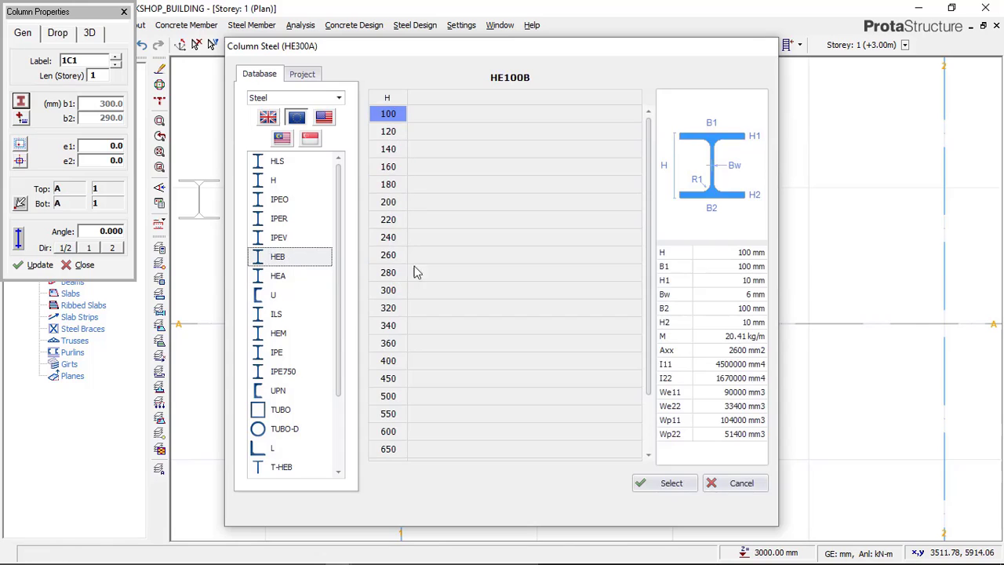
left_click_drag(428, 56, 702, 83)
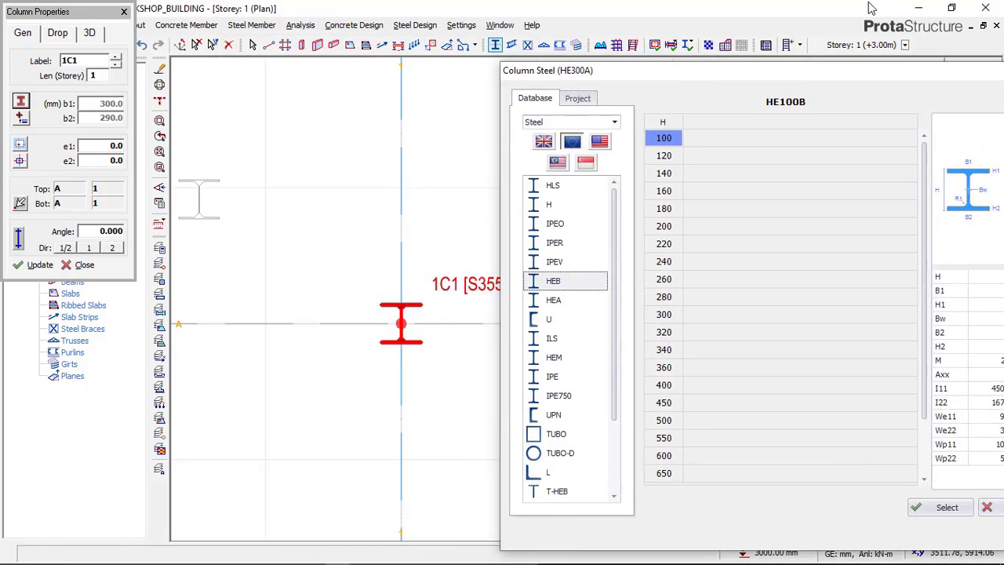
left_click_drag(839, 69, 586, 65)
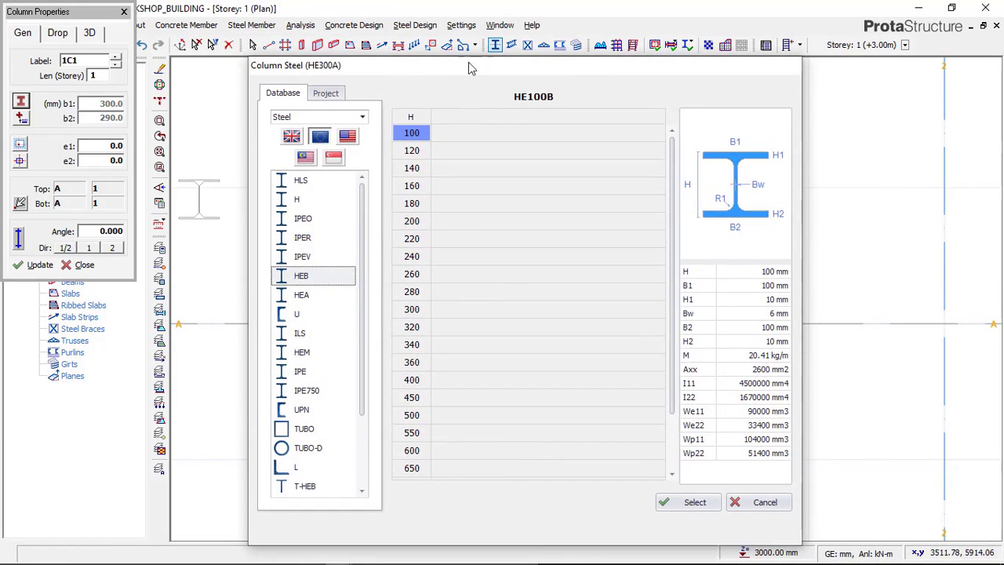
left_click(416, 224)
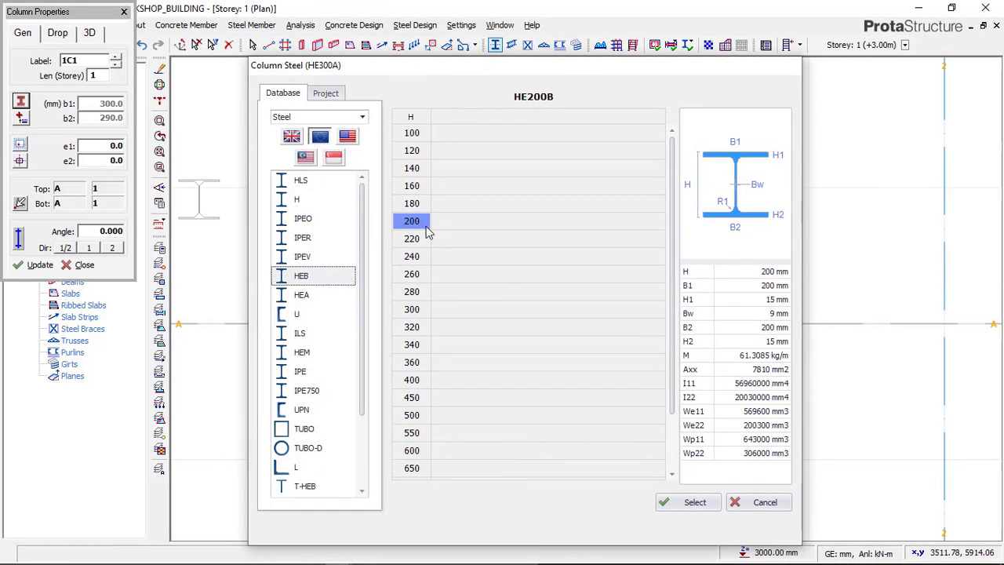
left_click(689, 502)
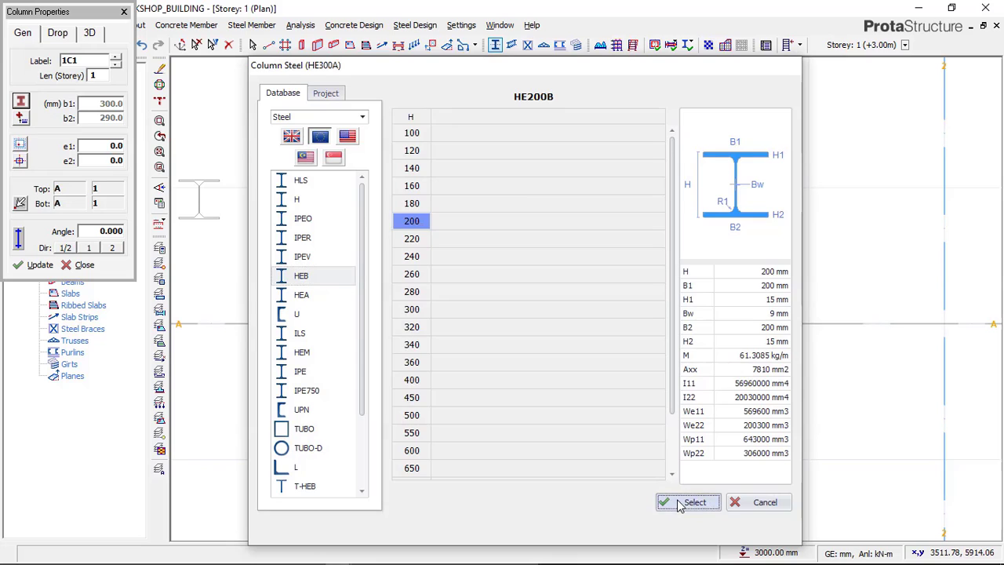
left_click(694, 527)
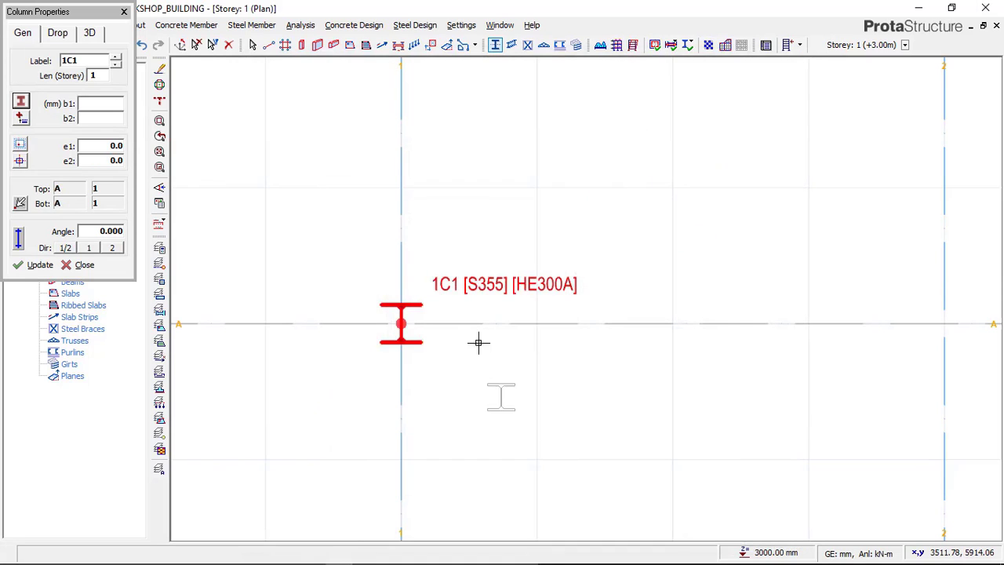
Step: Place HE200B steel columns at the intersections of axis A with axes 2 and 3
scroll(416, 310, "down", 3)
scroll(439, 304, "down", 2)
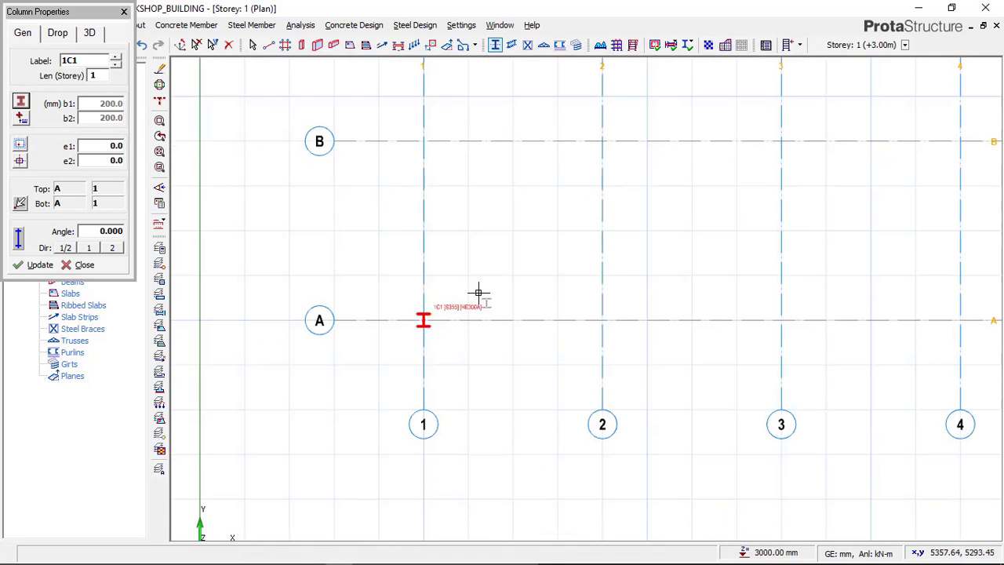
middle_click_drag(478, 291, 350, 314)
scroll(399, 325, "down", 2)
scroll(502, 337, "down", 1)
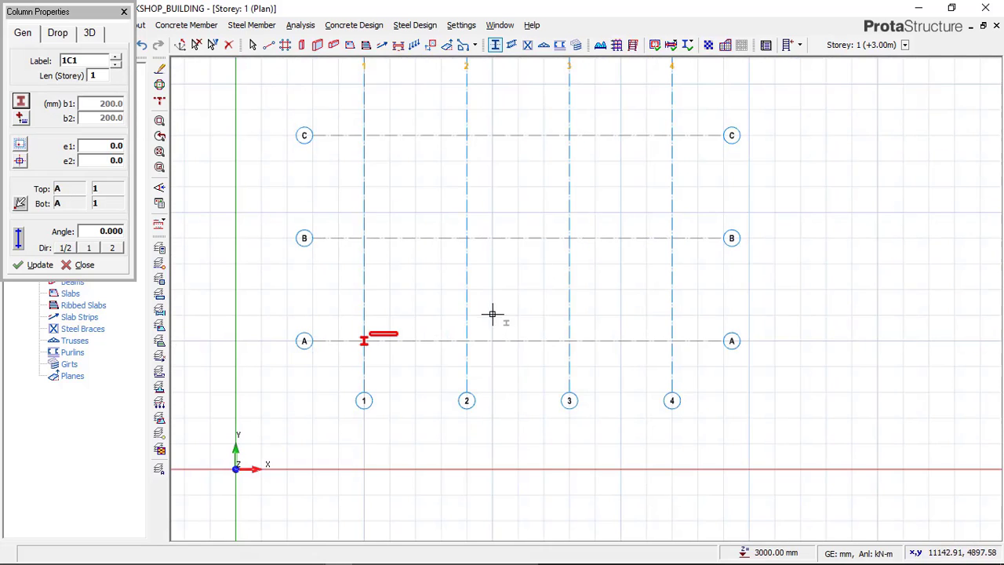
scroll(474, 326, "up", 2)
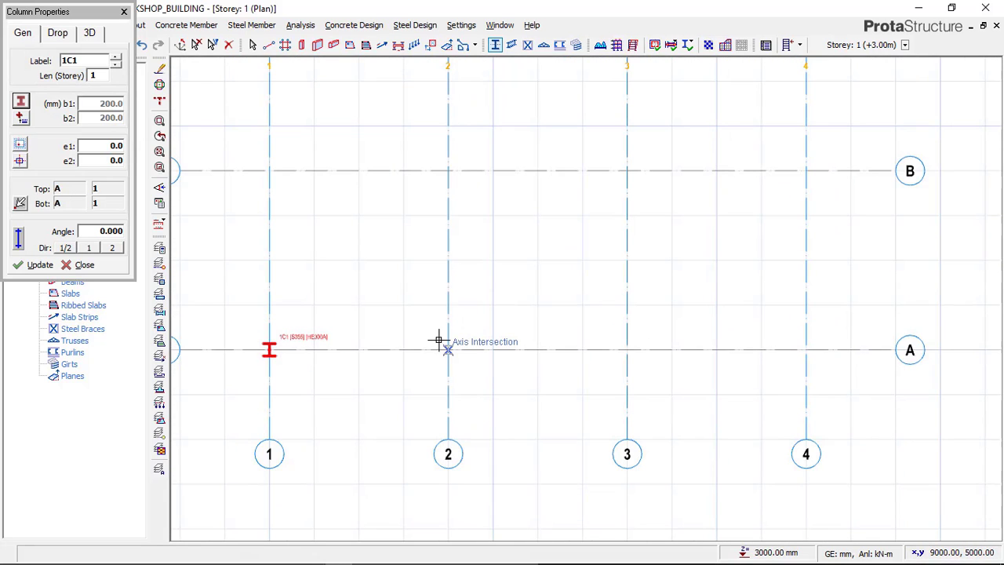
left_click(439, 340)
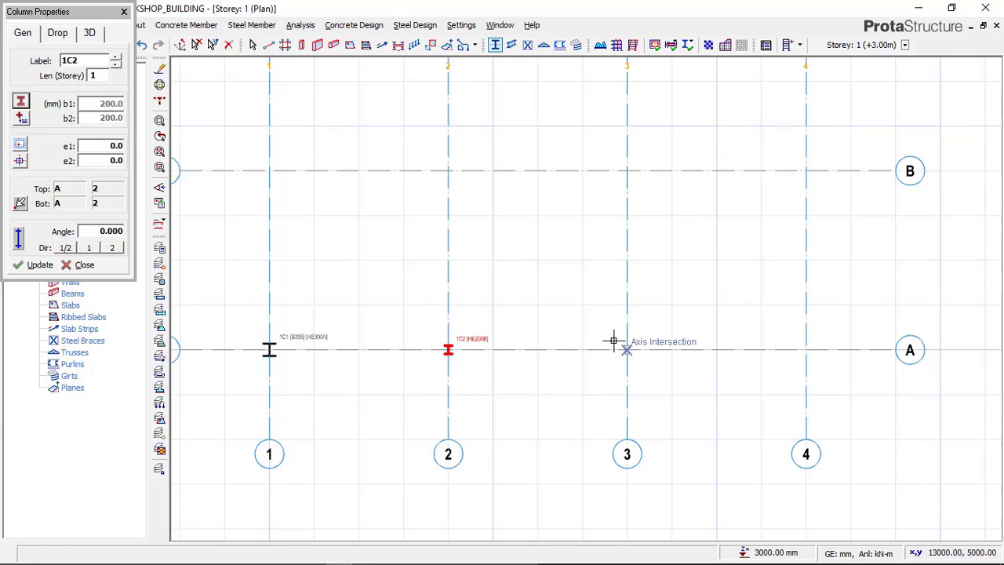
left_click(640, 382)
Step: Place HE200B steel columns along axis B at its intersections with axes 1, 2 and 3
scroll(631, 384, "down", 2)
scroll(491, 287, "up", 2)
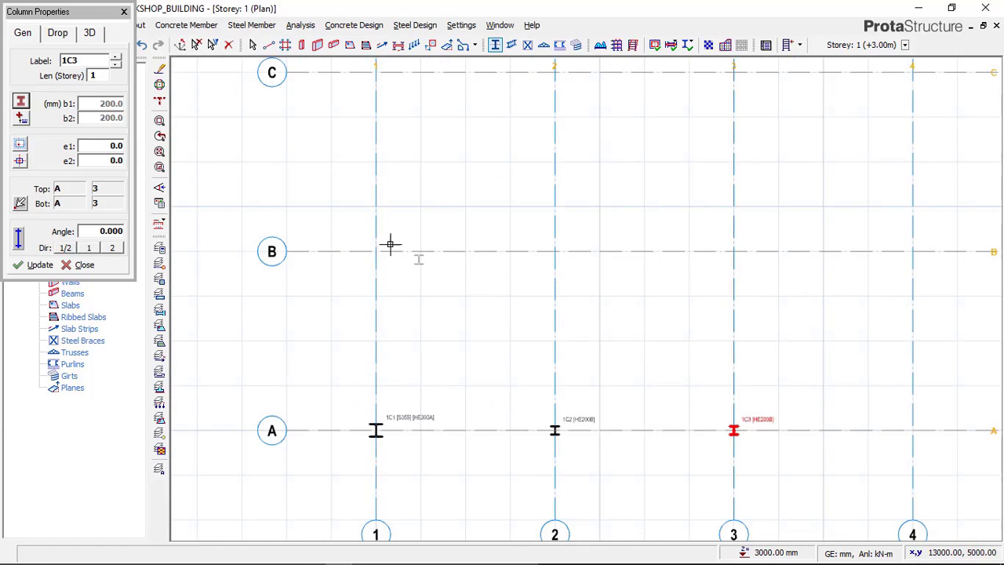
left_click(368, 243)
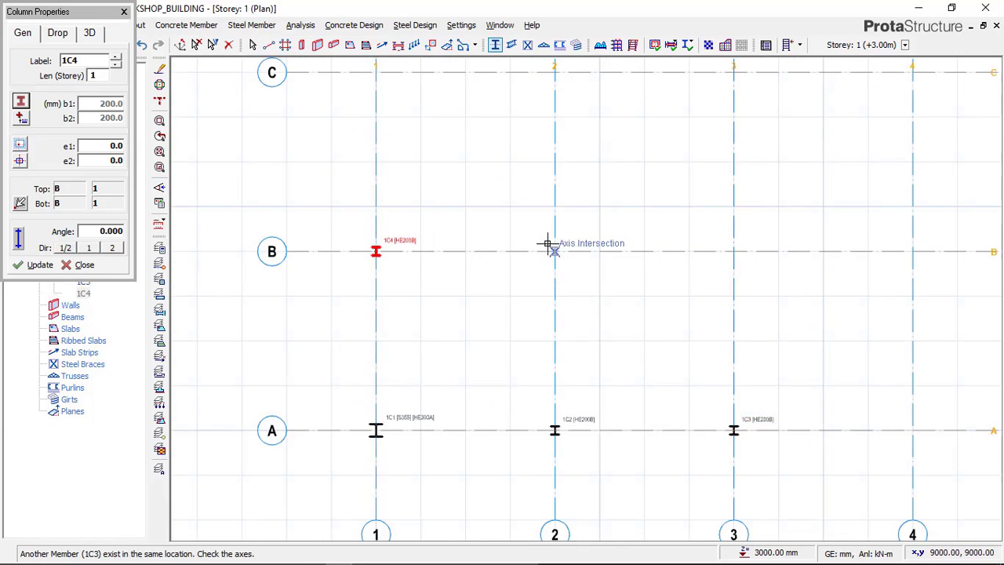
left_click(548, 243)
left_click(728, 243)
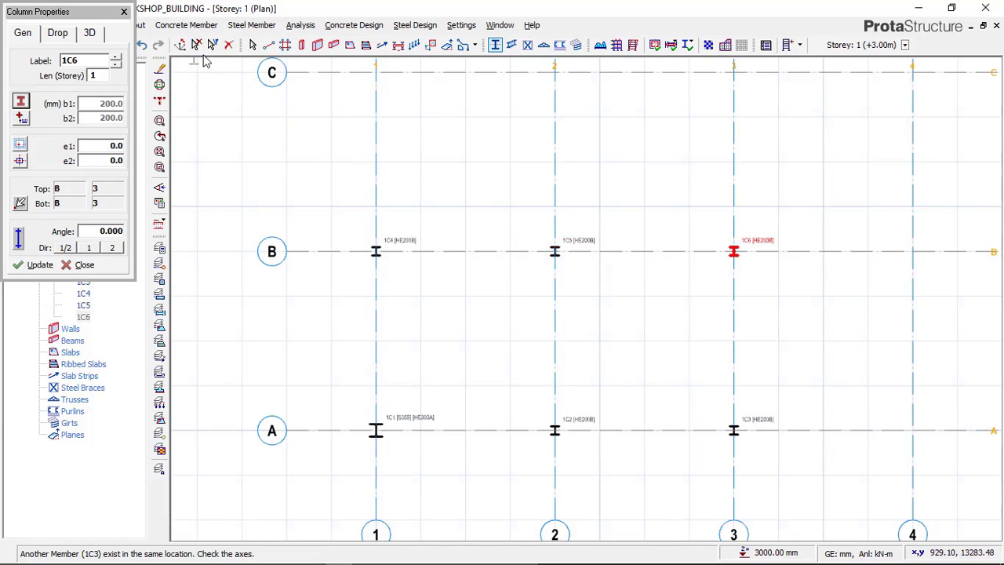
key("Escape")
Step: Delete the HE300A column at A/1 and place an HE200B steel column at the same intersection
scroll(773, 263, "up", 5)
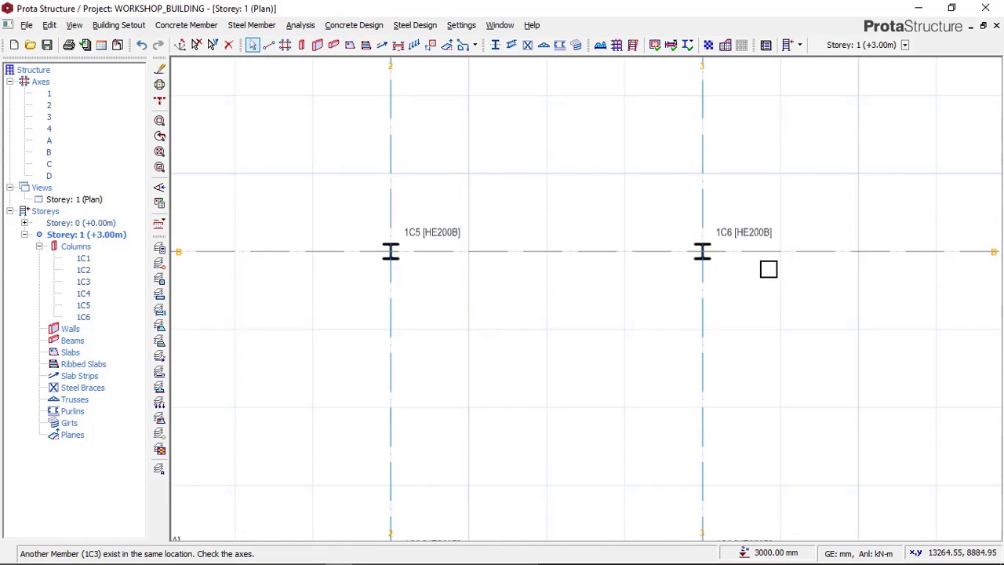
scroll(657, 152, "down", 4)
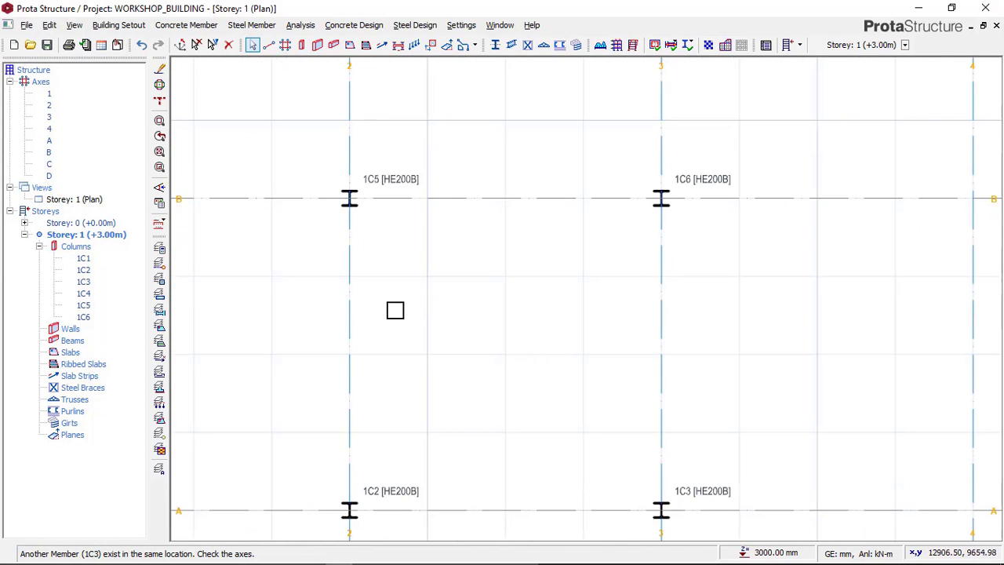
scroll(271, 495, "up", 3)
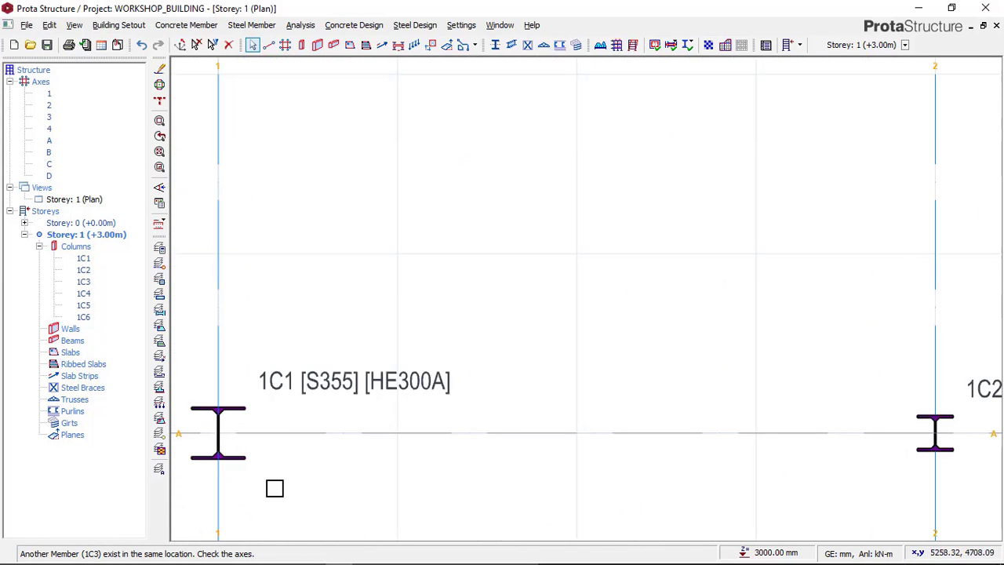
scroll(361, 400, "down", 2)
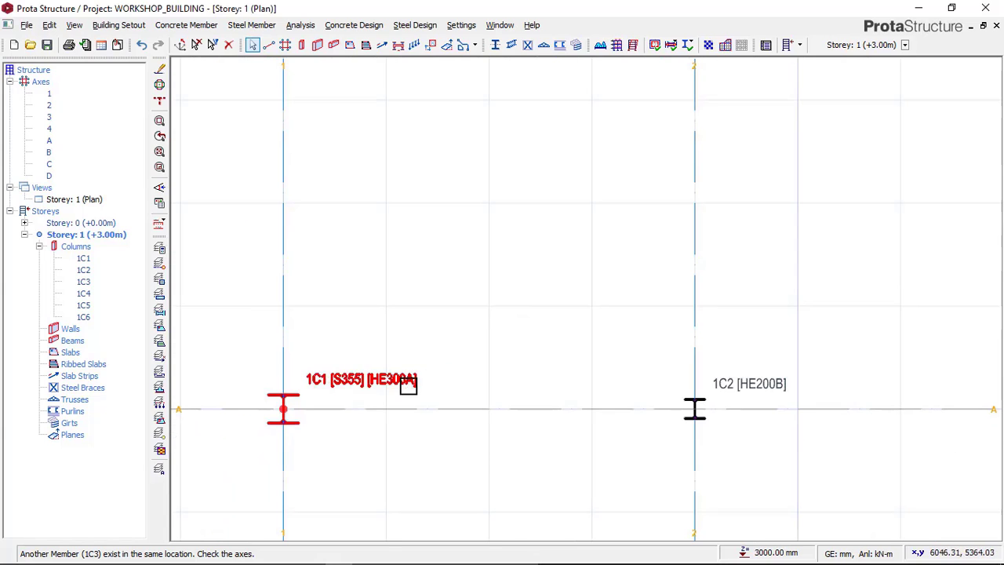
scroll(352, 392, "up", 2)
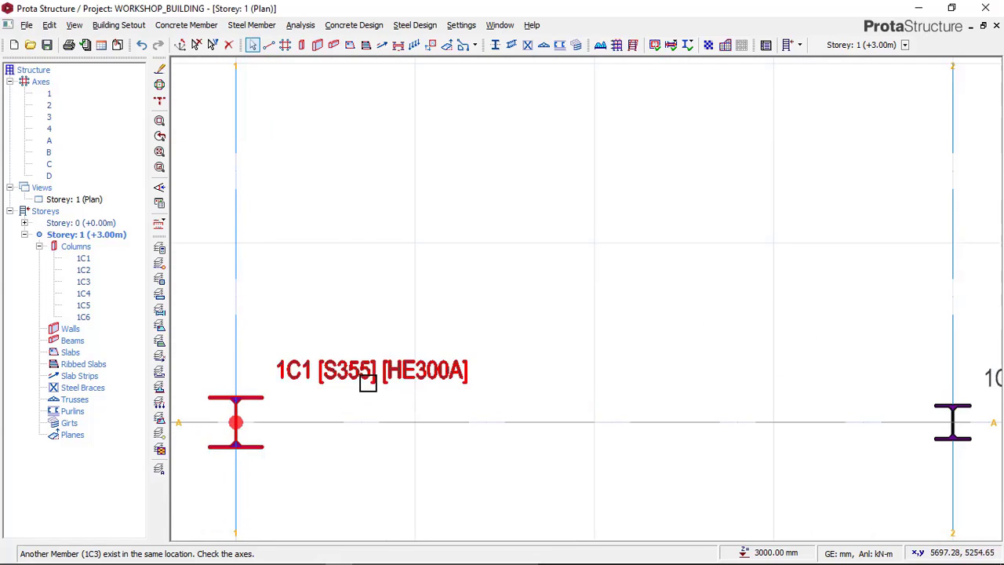
left_click(365, 381)
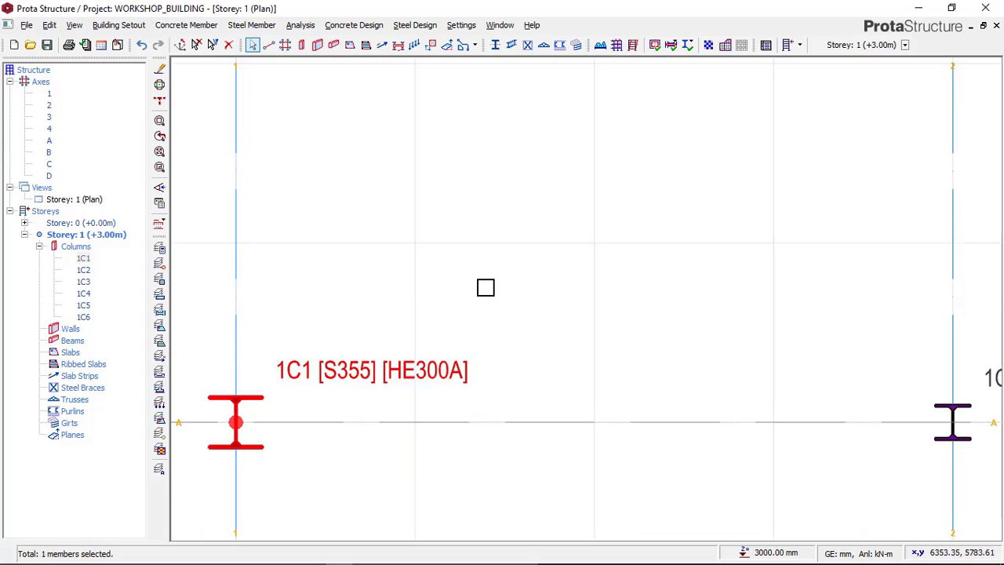
key("Delete")
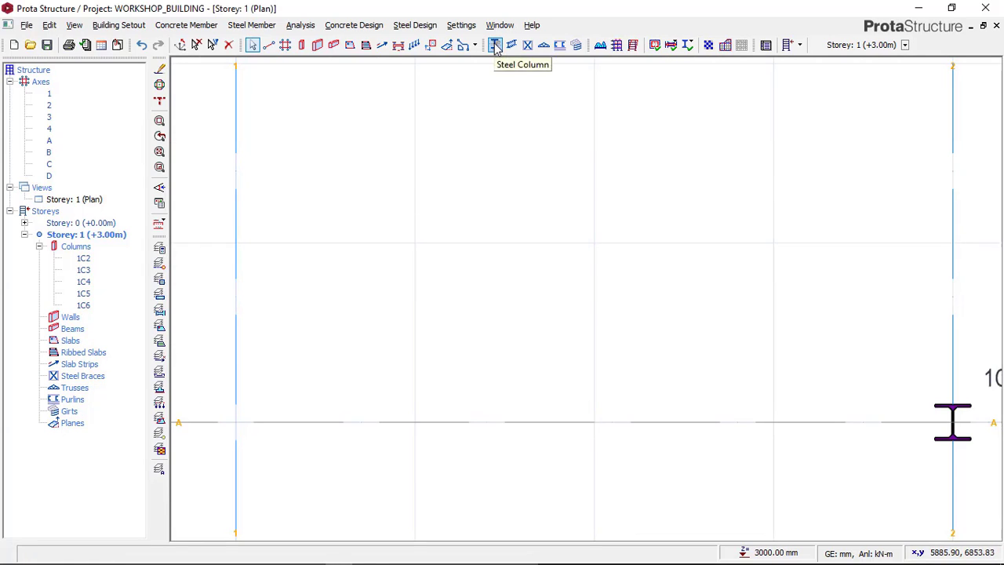
left_click(236, 421)
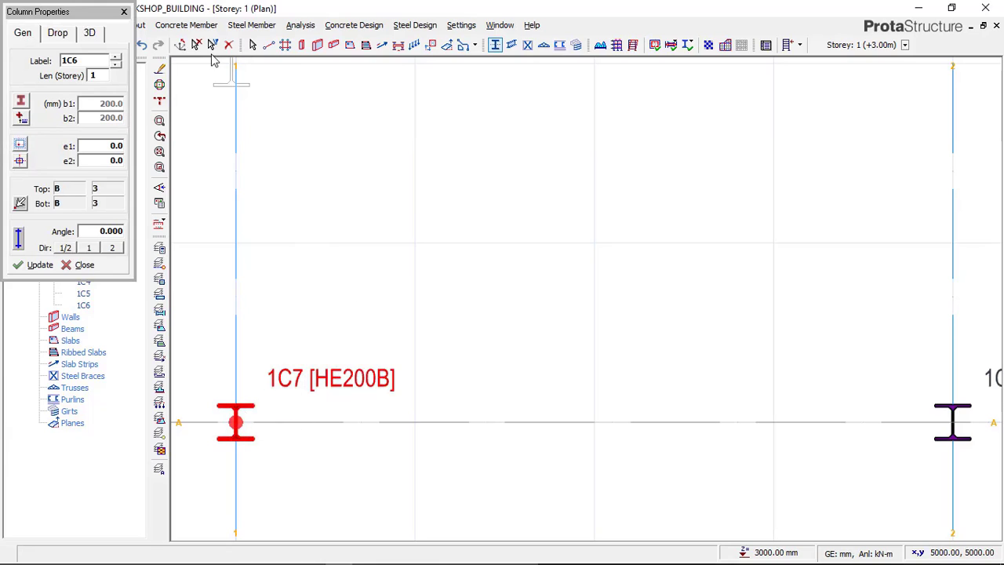
key("Escape")
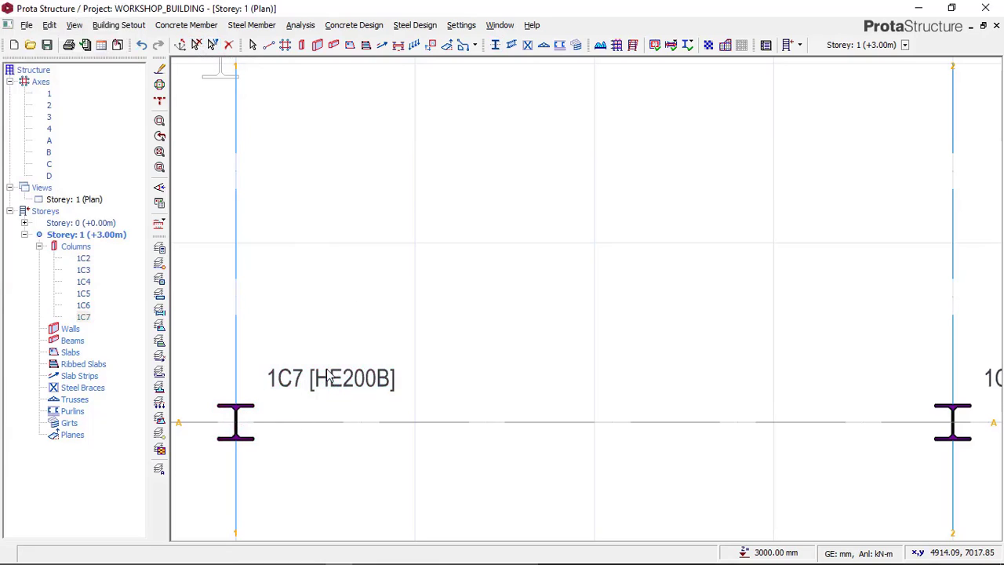
Step: Examine the section labels and positions of the columns along axes A and B in the Storey 1 plan
scroll(345, 386, "down", 2)
scroll(336, 385, "up", 2)
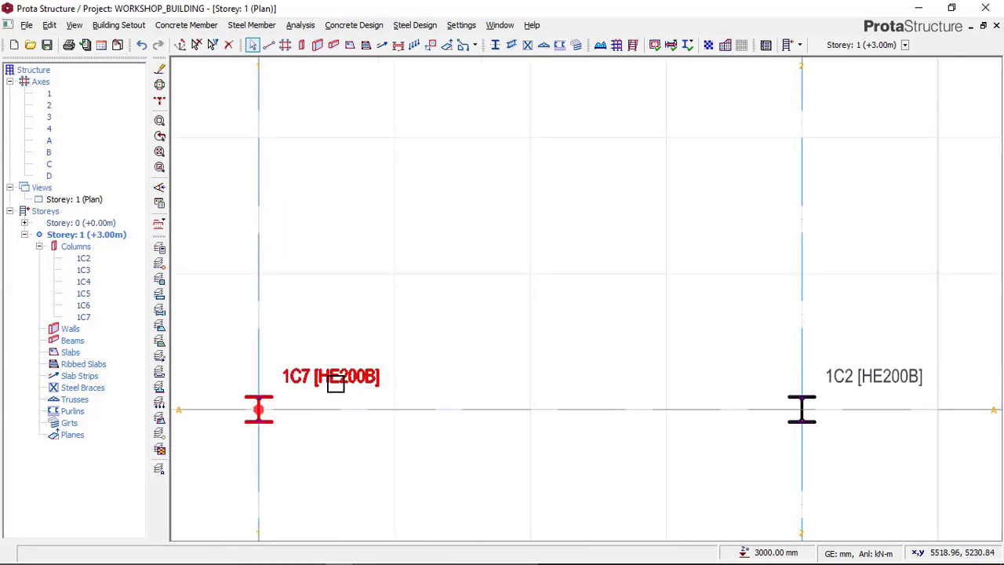
scroll(313, 392, "down", 2)
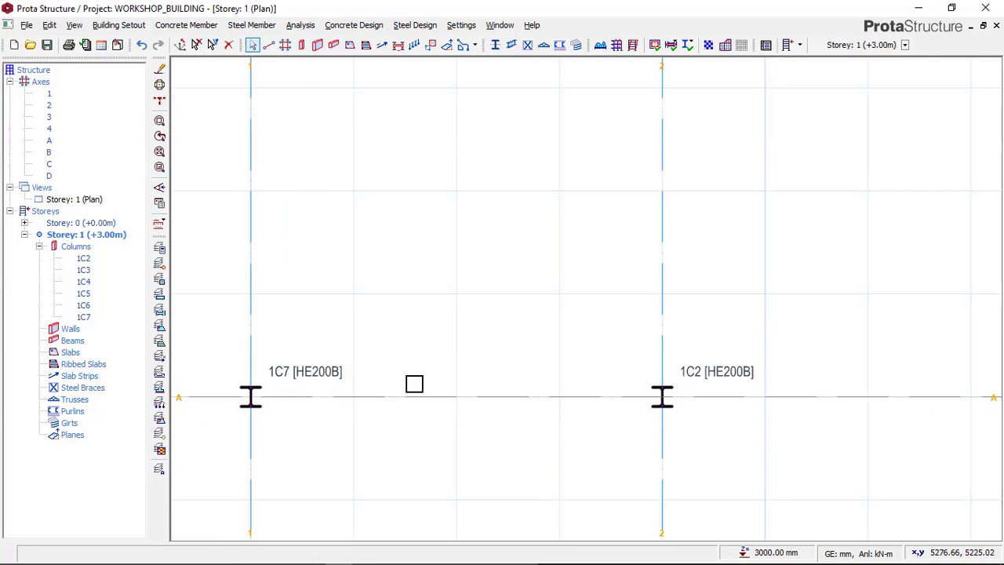
scroll(392, 384, "down", 1)
scroll(662, 384, "up", 1)
scroll(664, 384, "up", 1)
scroll(345, 376, "down", 2)
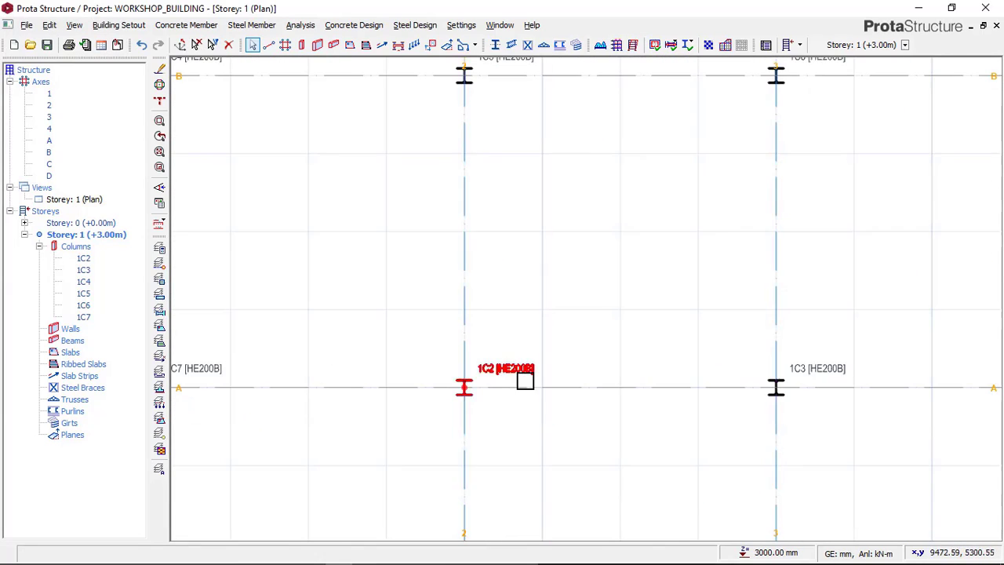
scroll(513, 384, "up", 1)
scroll(502, 380, "down", 1)
scroll(861, 384, "up", 2)
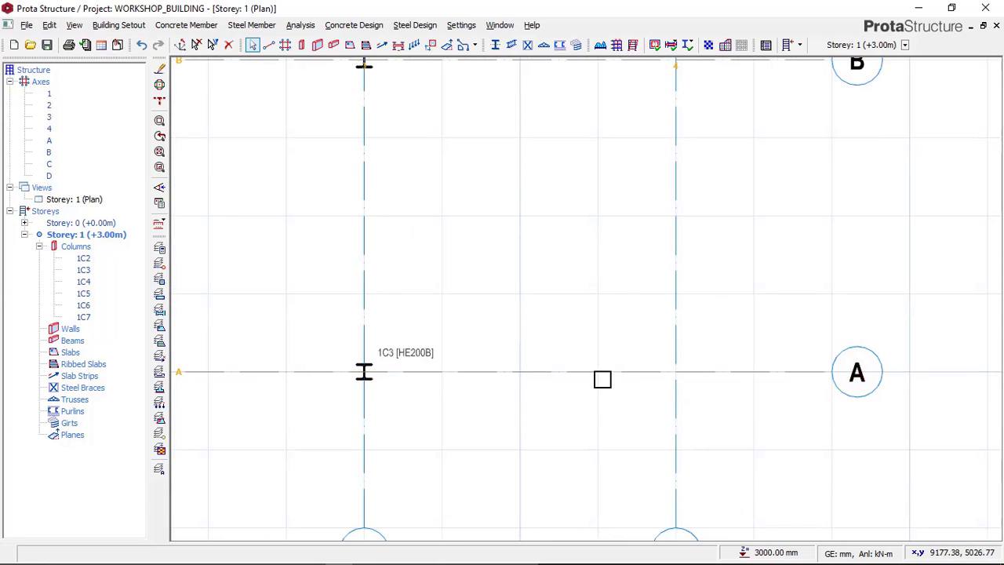
scroll(602, 376, "down", 3)
scroll(529, 257, "up", 1)
scroll(519, 244, "up", 2)
middle_click_drag(353, 284, 682, 302)
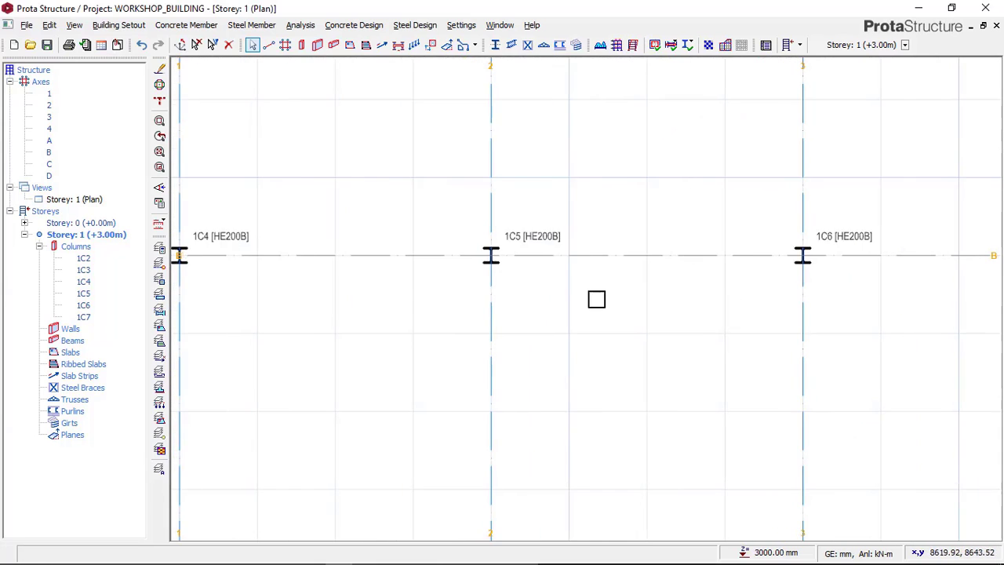
middle_click_drag(506, 269, 684, 251)
scroll(343, 258, "down", 3)
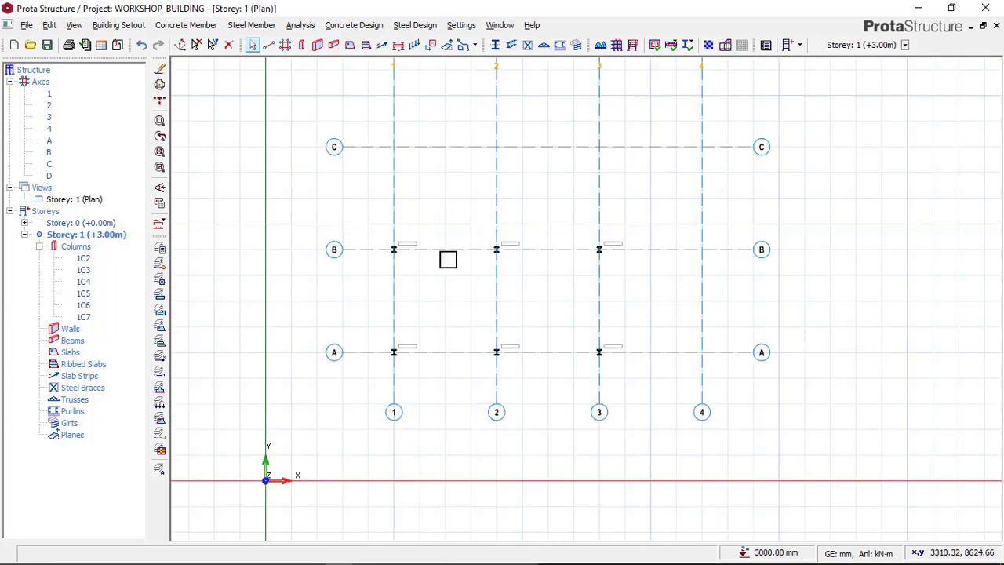
scroll(505, 280, "up", 1)
scroll(505, 279, "up", 1)
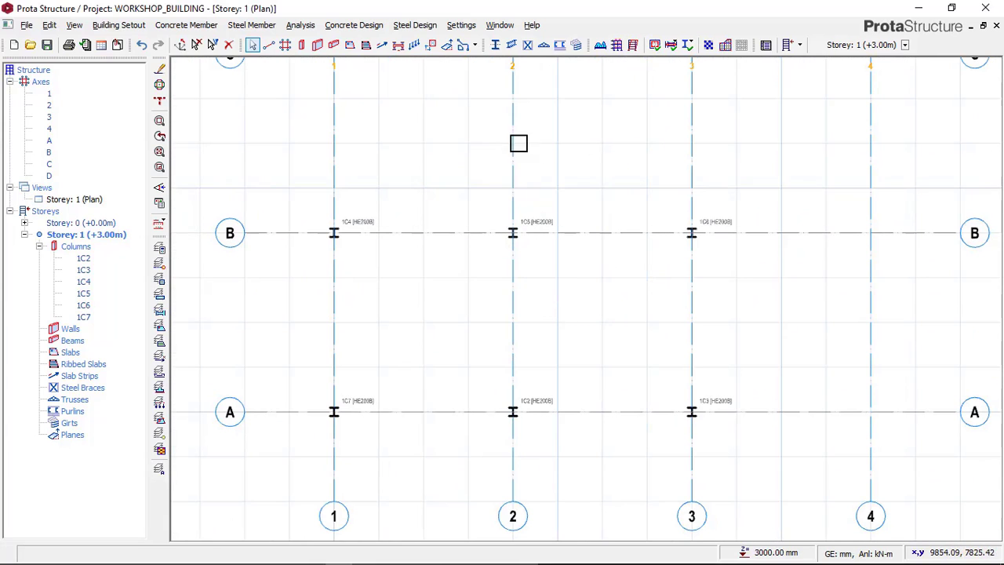
Step: Start a steel beam and assign it the HE180B section from the European HEB profiles
left_click(259, 26)
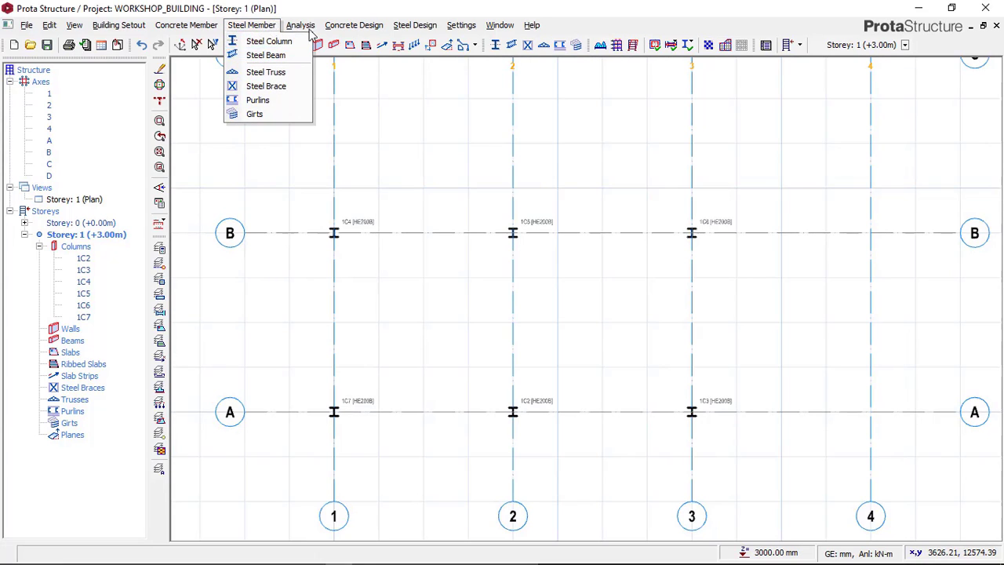
left_click(552, 24)
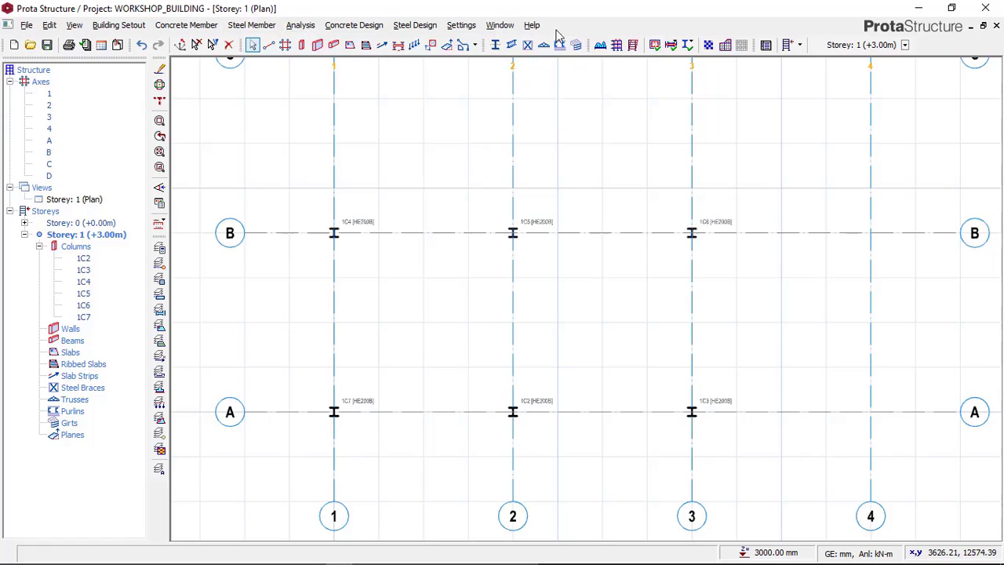
left_click(513, 46)
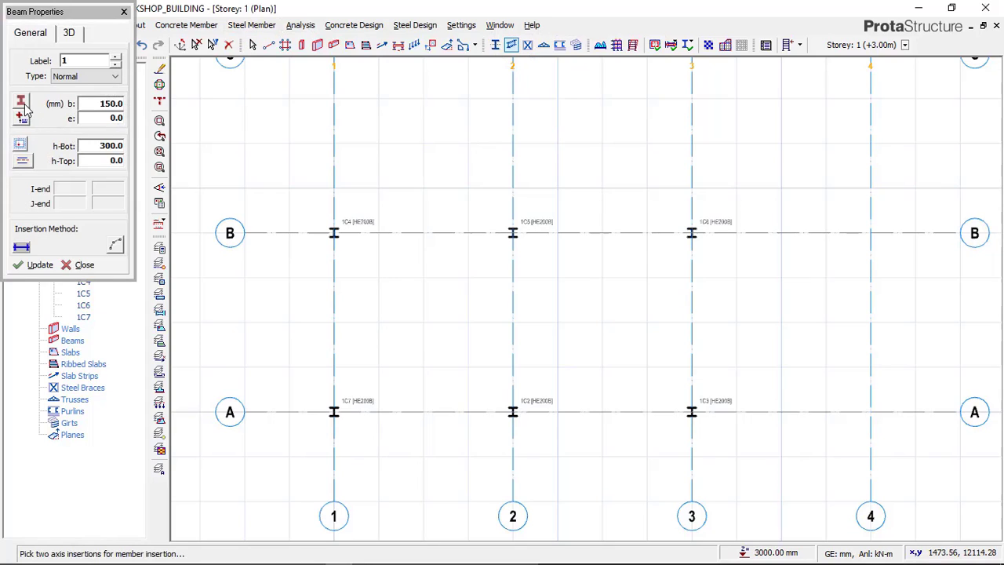
left_click(21, 103)
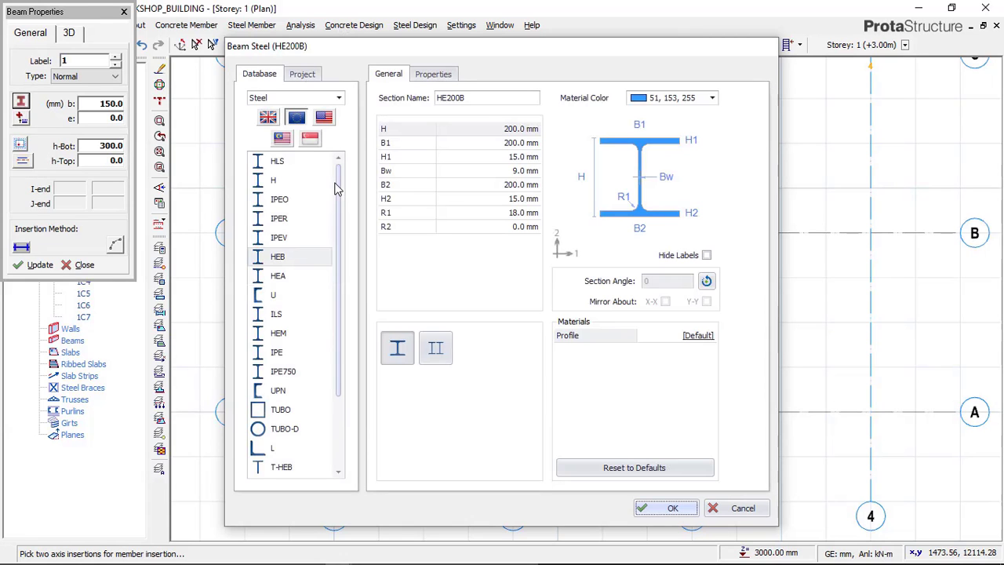
left_click(280, 258)
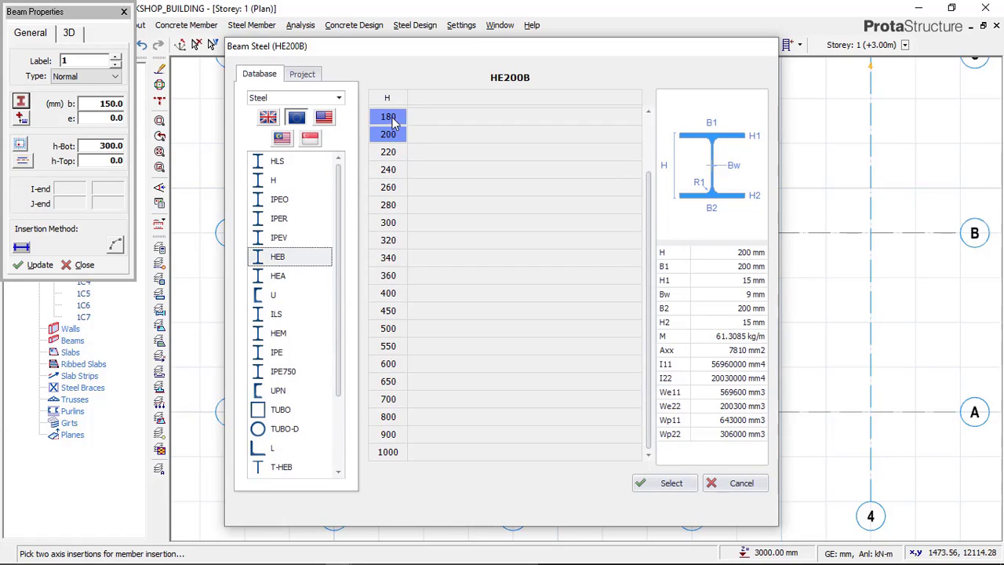
left_click(393, 118)
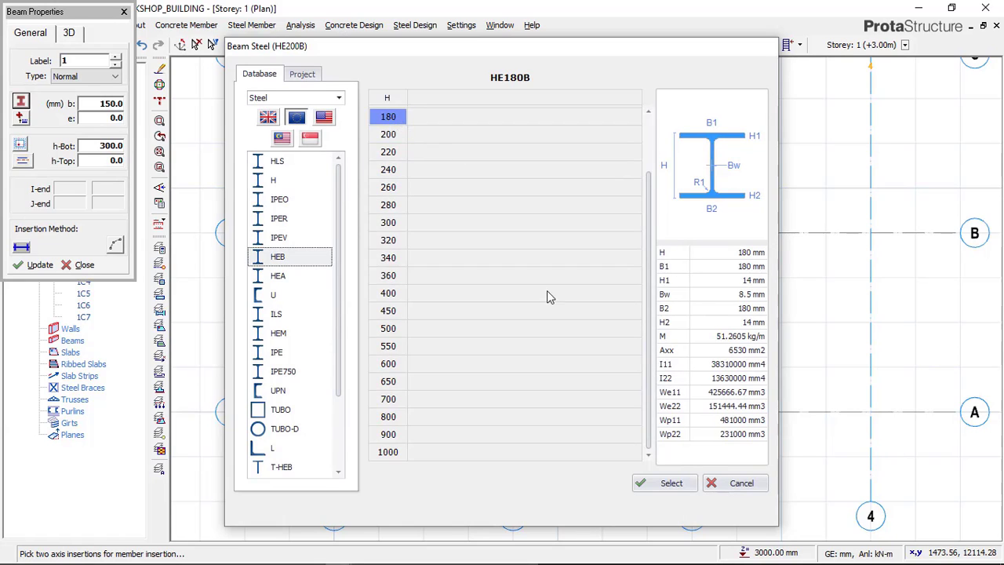
left_click(662, 484)
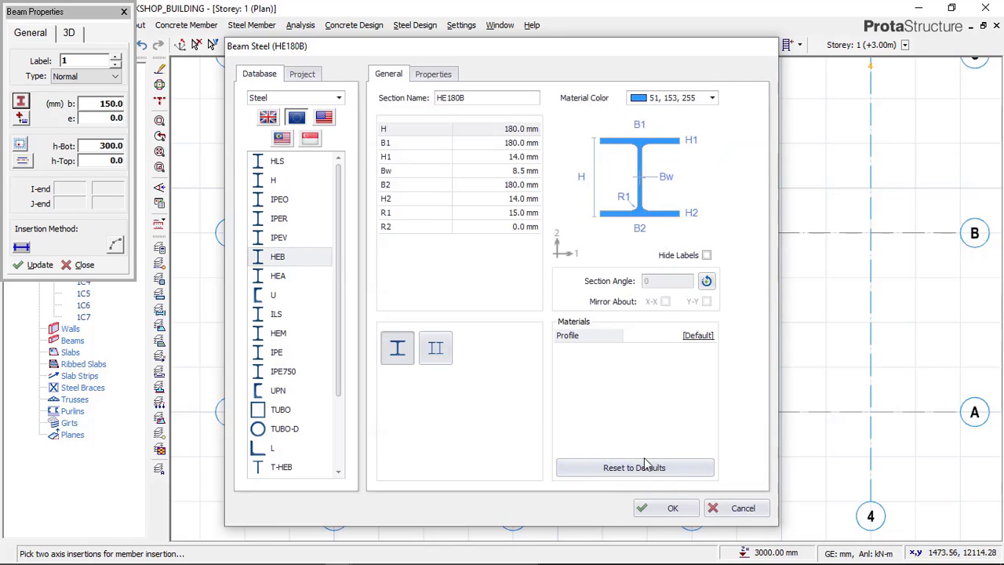
left_click(664, 509)
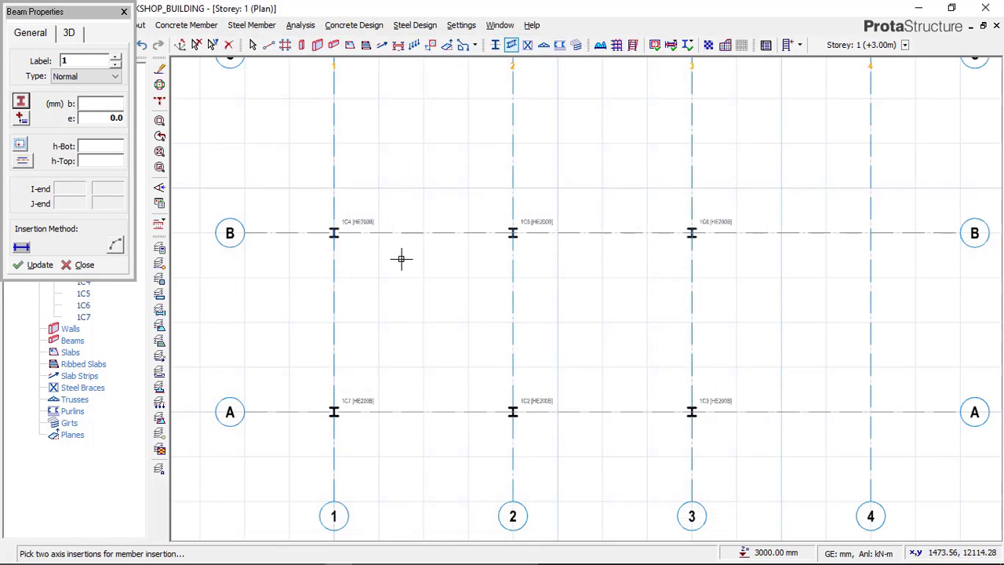
Step: Place an HE180B steel beam along axis 1 between the columns at B/1 and A/1
scroll(302, 323, "up", 2)
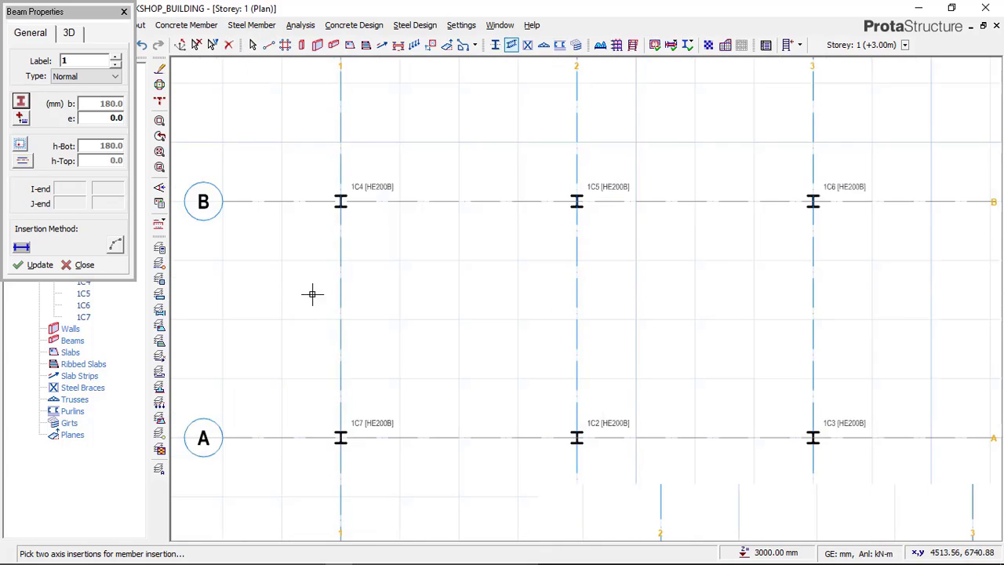
scroll(342, 168, "down", 1)
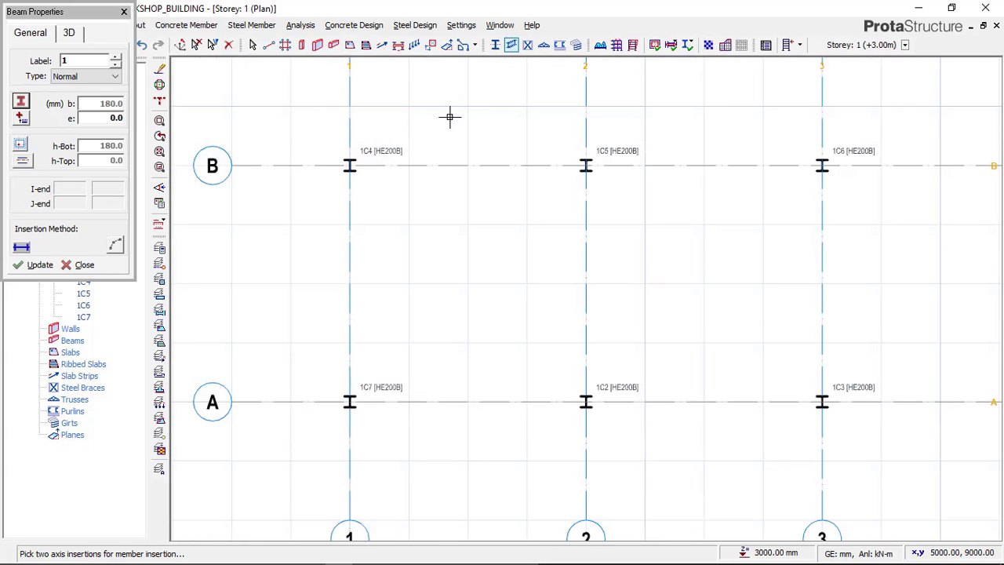
scroll(353, 165, "up", 3)
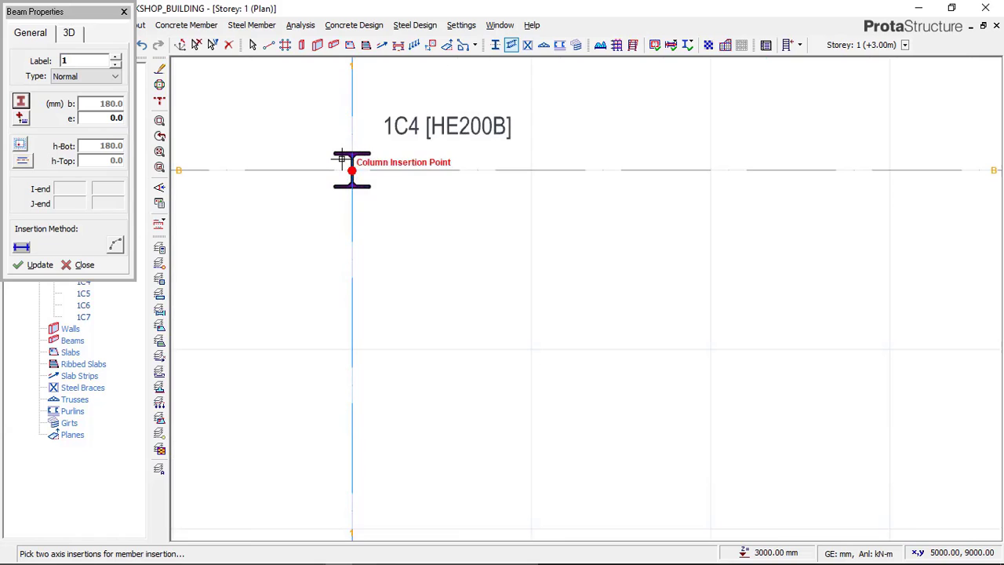
left_click(342, 139)
scroll(347, 98, "down", 3)
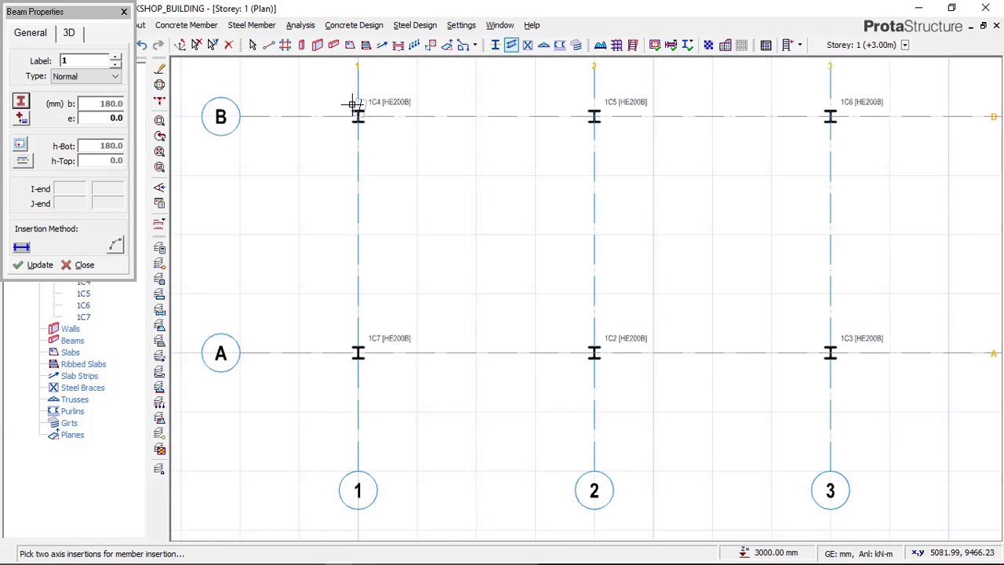
scroll(348, 339, "up", 3)
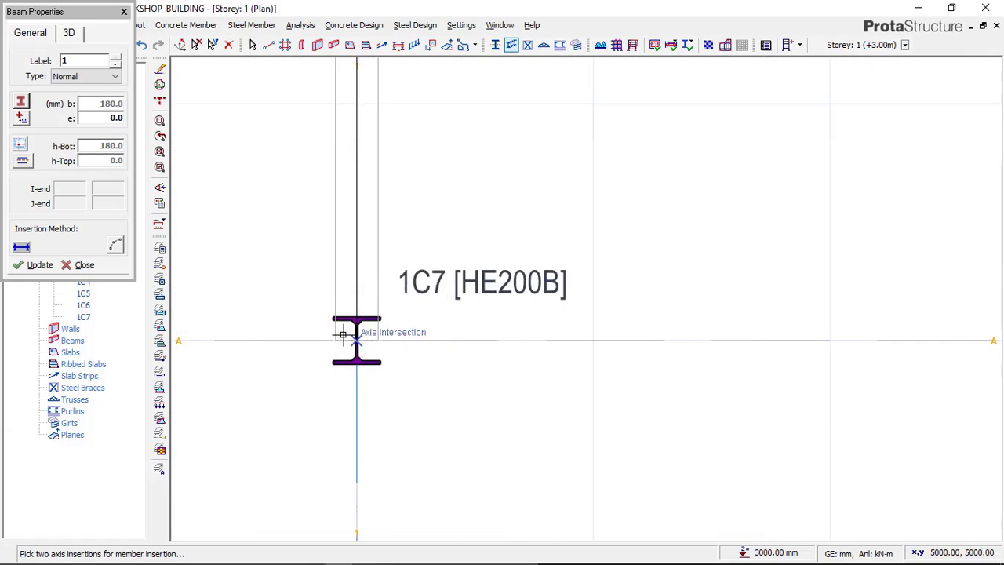
left_click(317, 349)
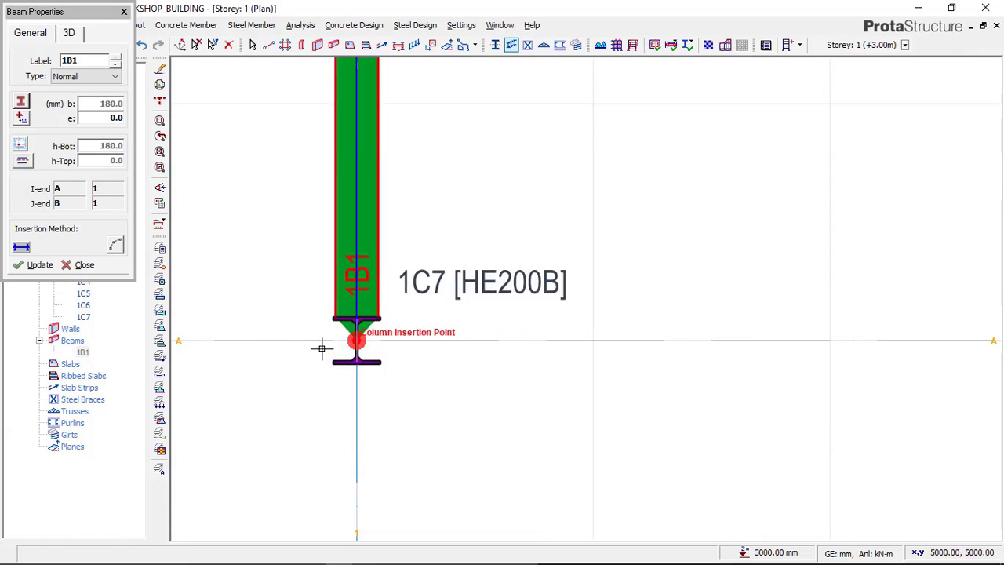
Step: Continue with HE180B beams along axis A, from axis 1 to 2 and from axis 2 to 3
scroll(321, 345, "down", 3)
scroll(330, 349, "up", 3)
scroll(327, 354, "down", 3)
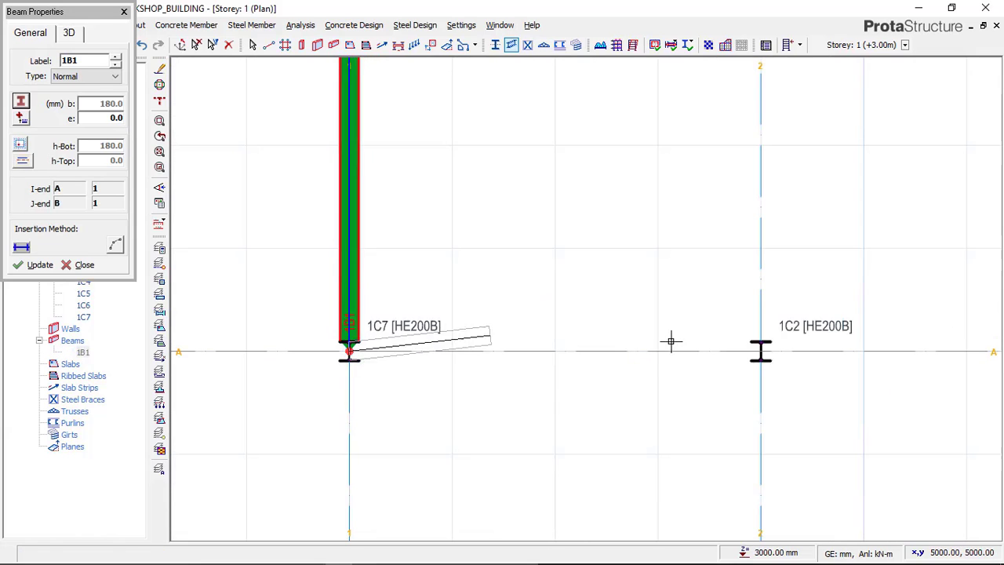
left_click(758, 345)
scroll(361, 324, "down", 3)
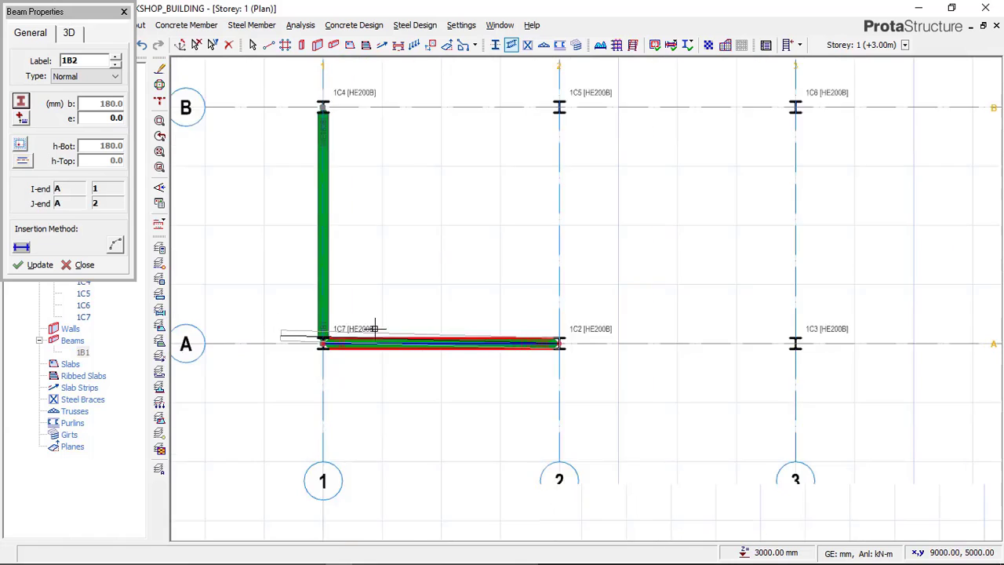
scroll(666, 332, "up", 4)
left_click(673, 342)
Step: Place an HE180B steel beam along axis 3 from the column at A/3 to the one at B/3
scroll(674, 345, "down", 4)
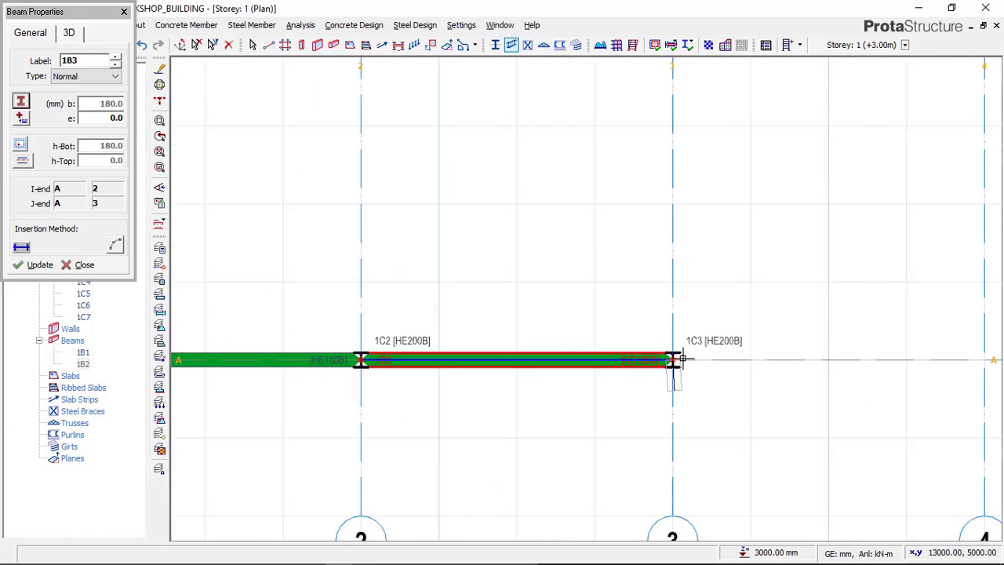
scroll(682, 196, "down", 1)
scroll(676, 134, "up", 5)
scroll(679, 136, "up", 1)
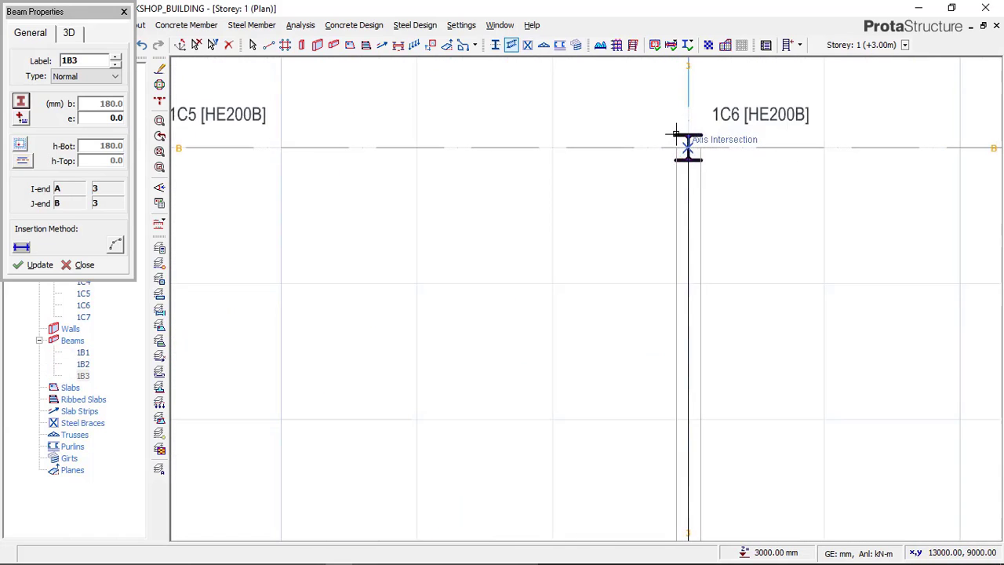
left_click(683, 139)
Step: Add HE180B steel beams along axis B, from axis 3 to 2 and from axis 2 to 1
scroll(732, 138, "down", 1)
scroll(455, 130, "down", 4)
scroll(521, 139, "up", 3)
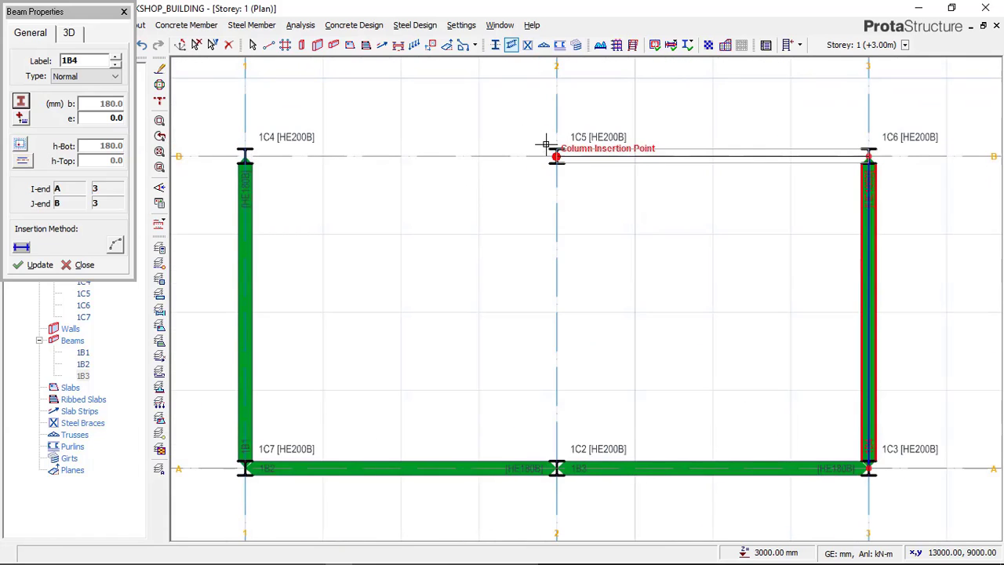
left_click(555, 154)
left_click(242, 153)
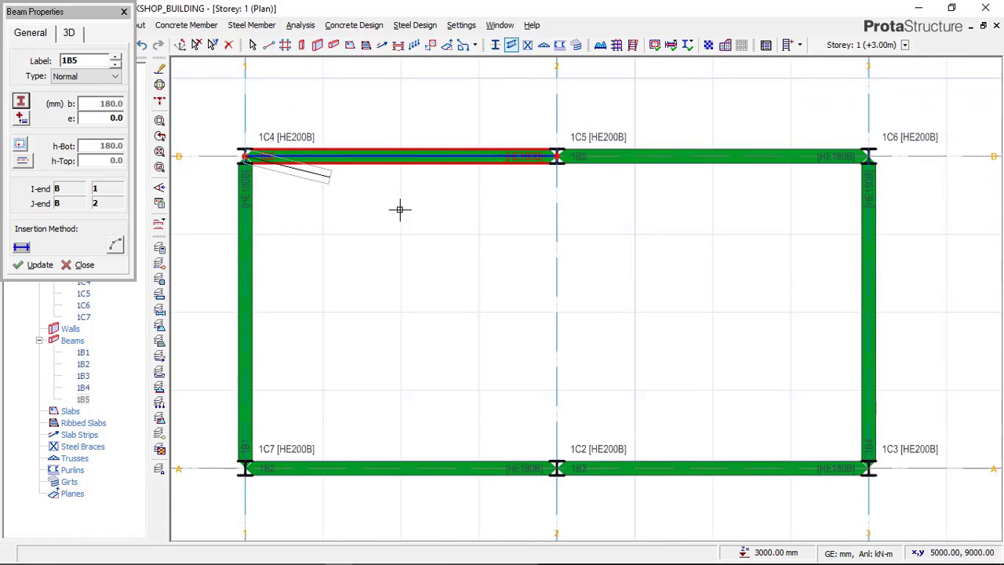
Step: Place an HE180B steel beam along axis 2 between the columns at B/2 and A/2
scroll(455, 179, "down", 3)
scroll(501, 169, "up", 3)
scroll(501, 168, "up", 2)
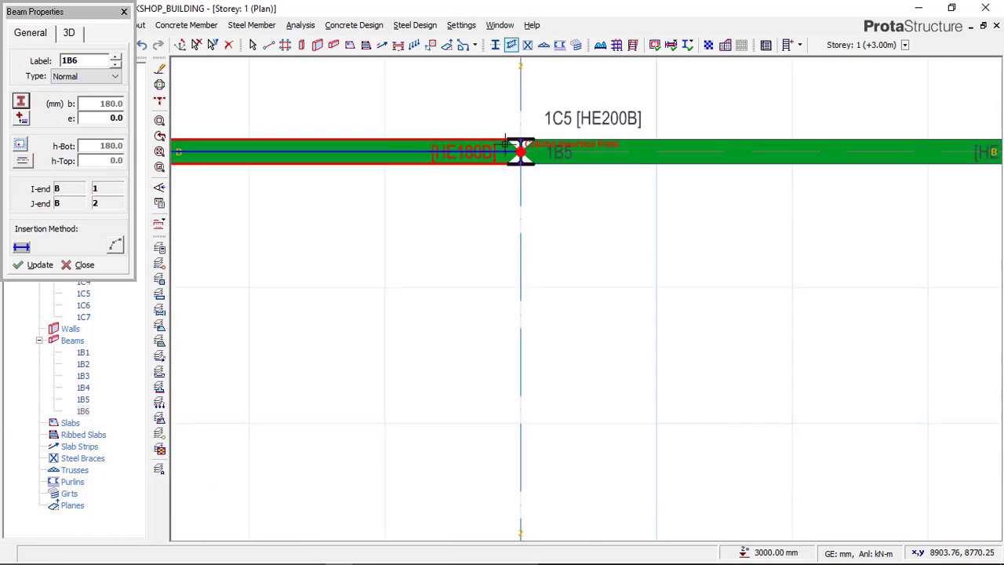
scroll(512, 126, "down", 3)
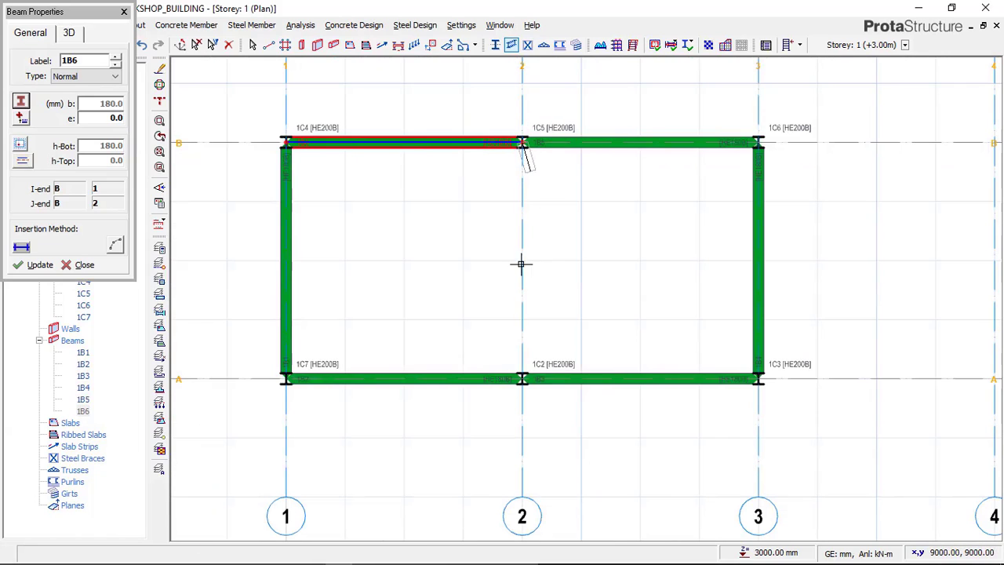
scroll(516, 365, "up", 1)
left_click(516, 365)
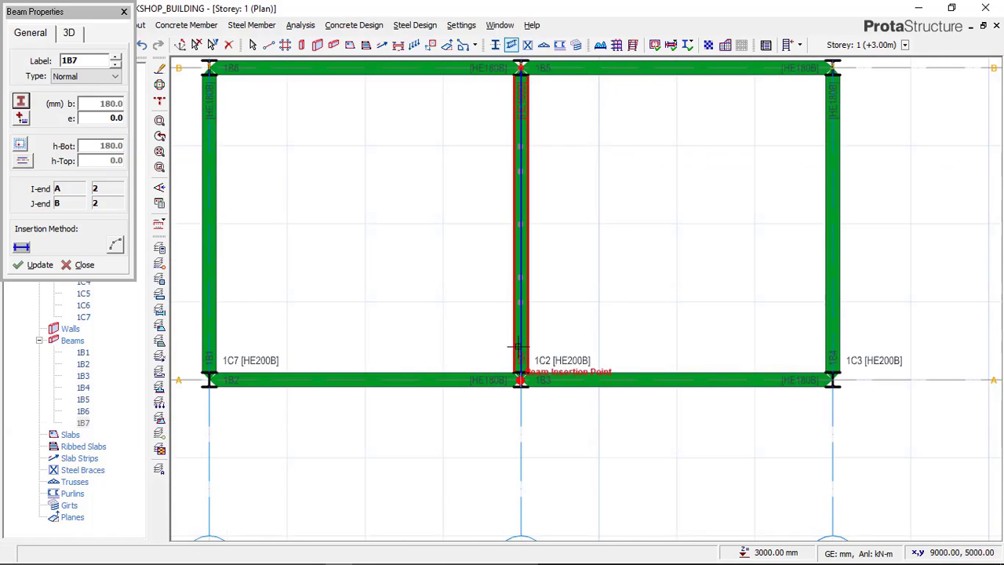
scroll(509, 368, "down", 3)
Step: End beam insertion and examine the reference 3D image of the finished workshop in Paint, returning to the ProtaStructure plan
mouse_move(338, 555)
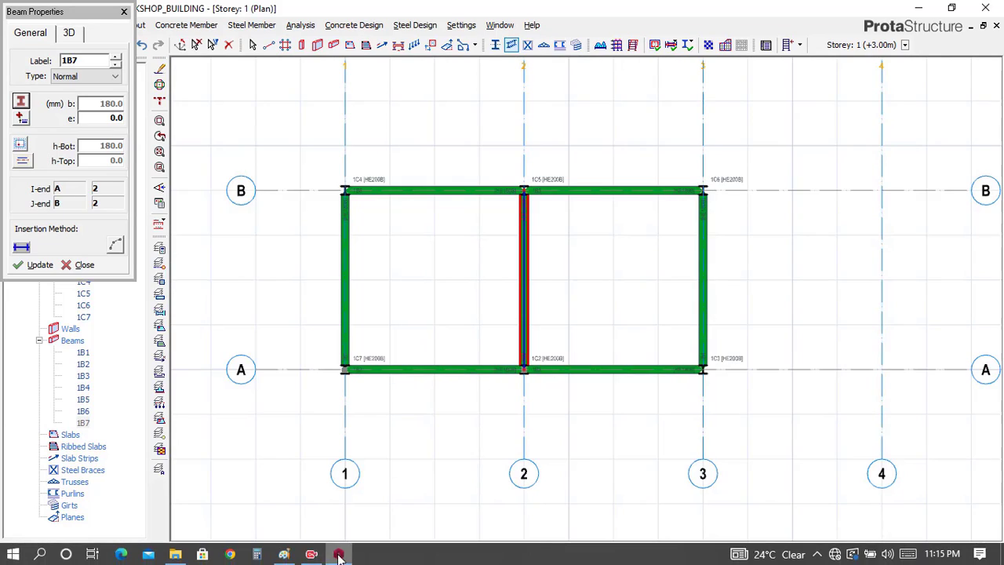
left_click(288, 552)
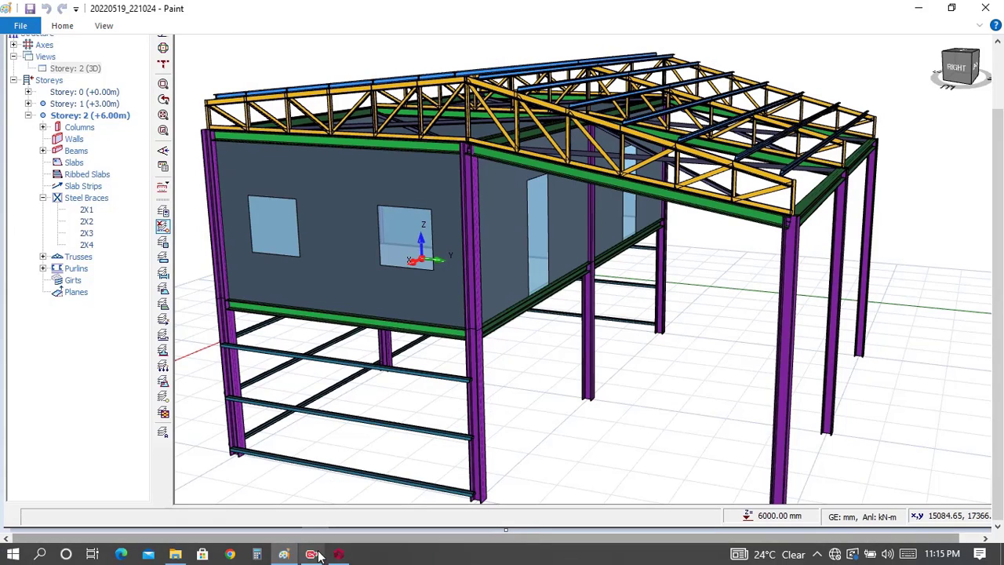
left_click(337, 556)
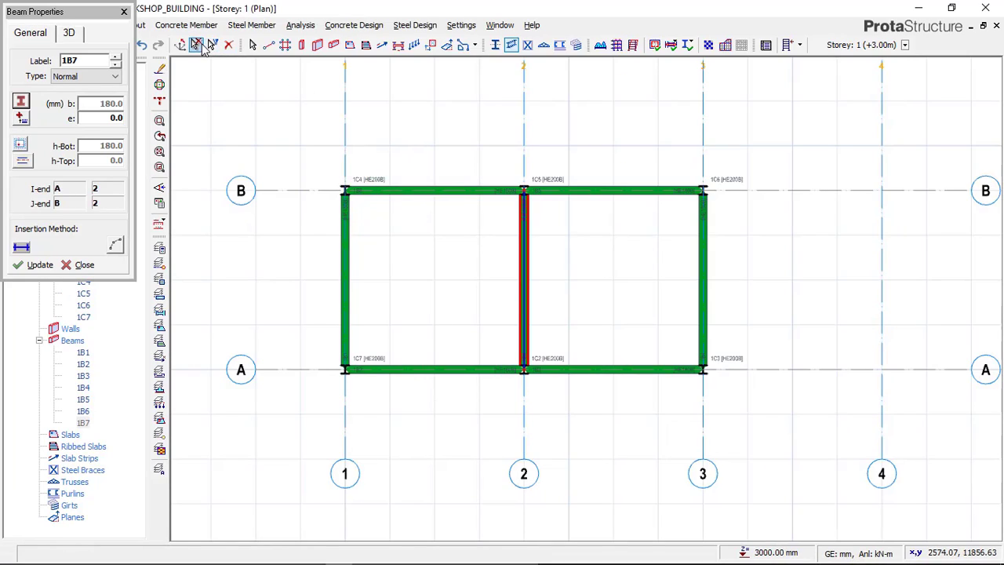
left_click(196, 45)
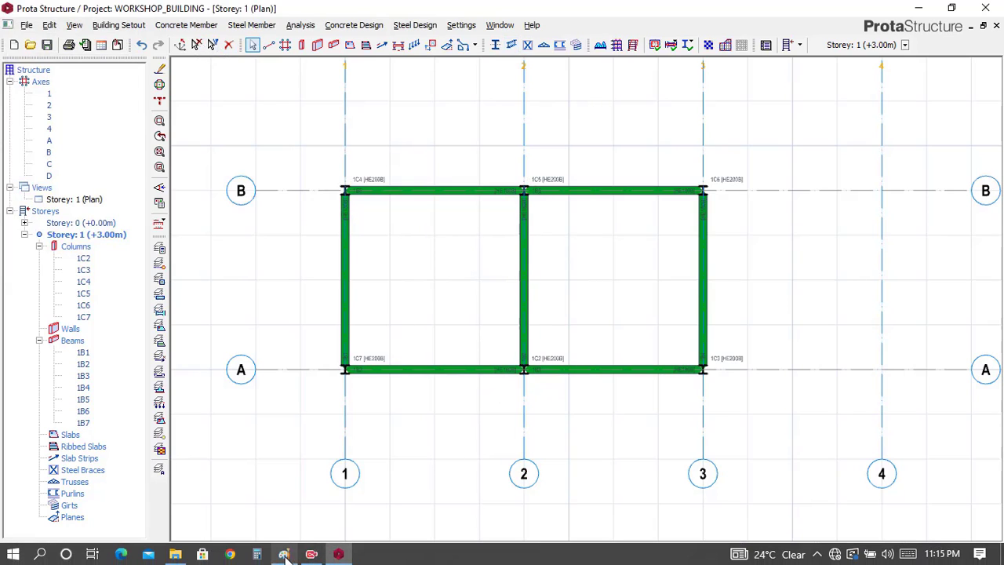
left_click(340, 554)
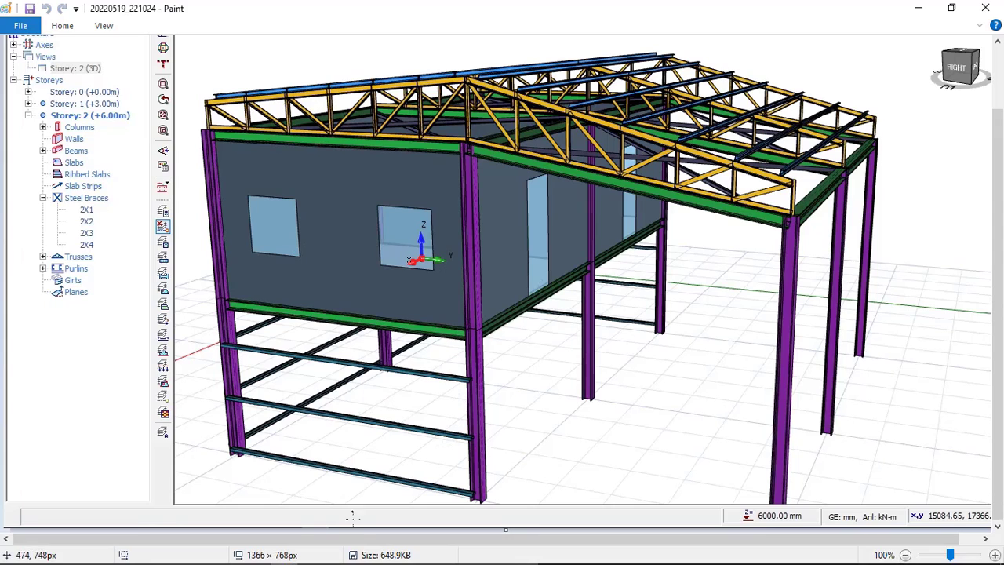
left_click(338, 555)
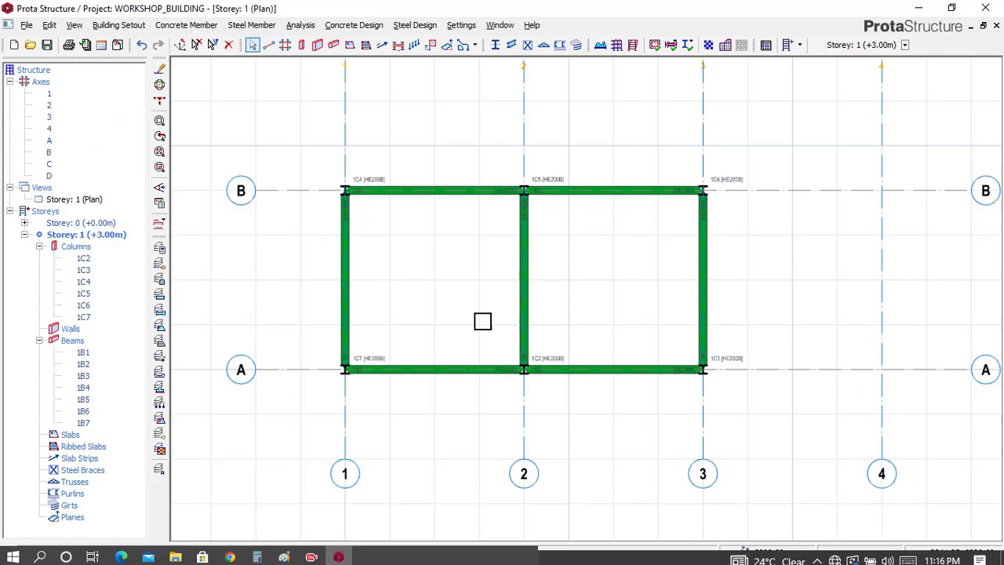
Step: Start a new slab for the beam bays between axes A and B and set its thickness to 150 mm
scroll(431, 118, "up", 3)
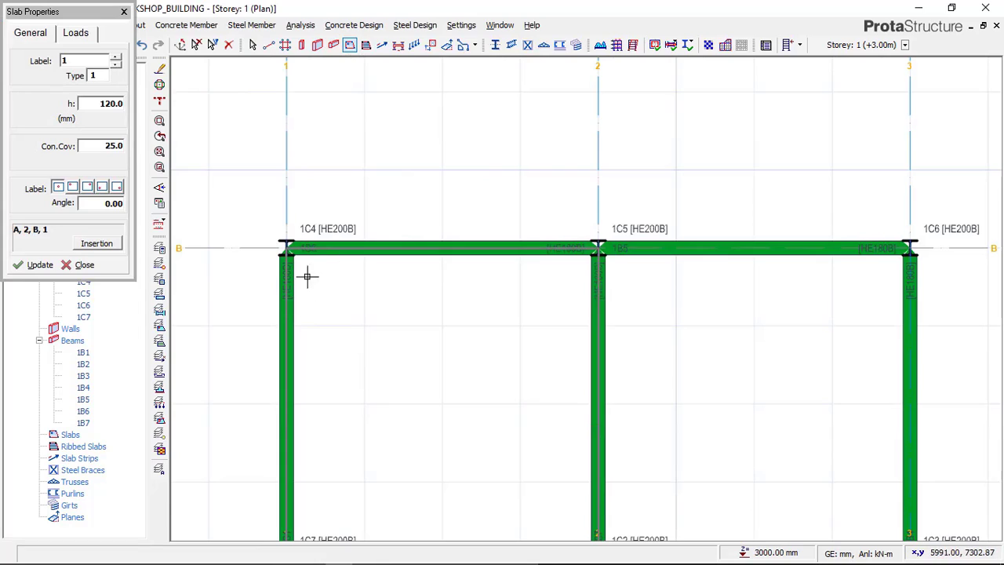
left_click(109, 100)
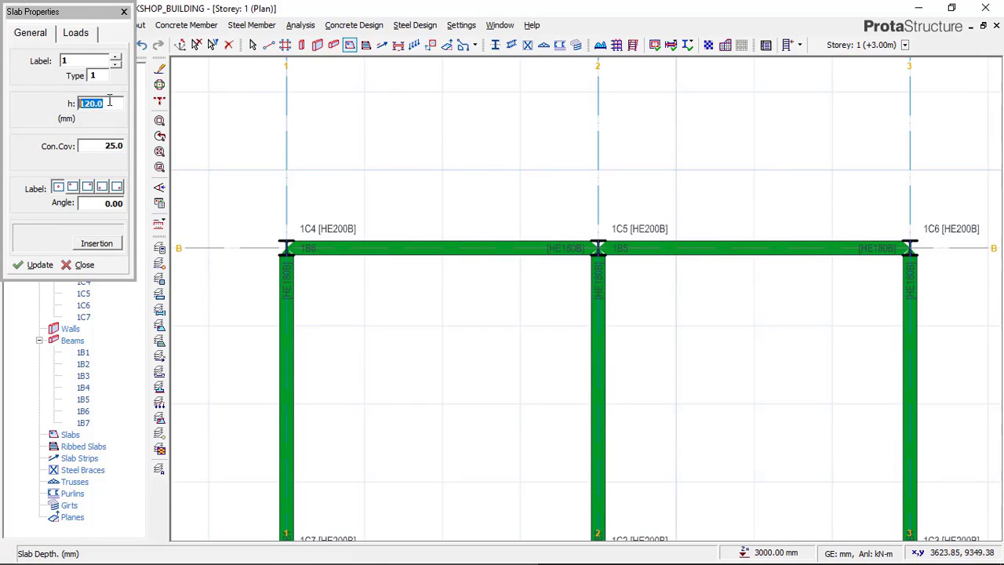
type("150")
Step: Set the slab's dead load to 1.500 kN/m2 and its imposed load to 2.500 for Office Areas above Ground
left_click(76, 35)
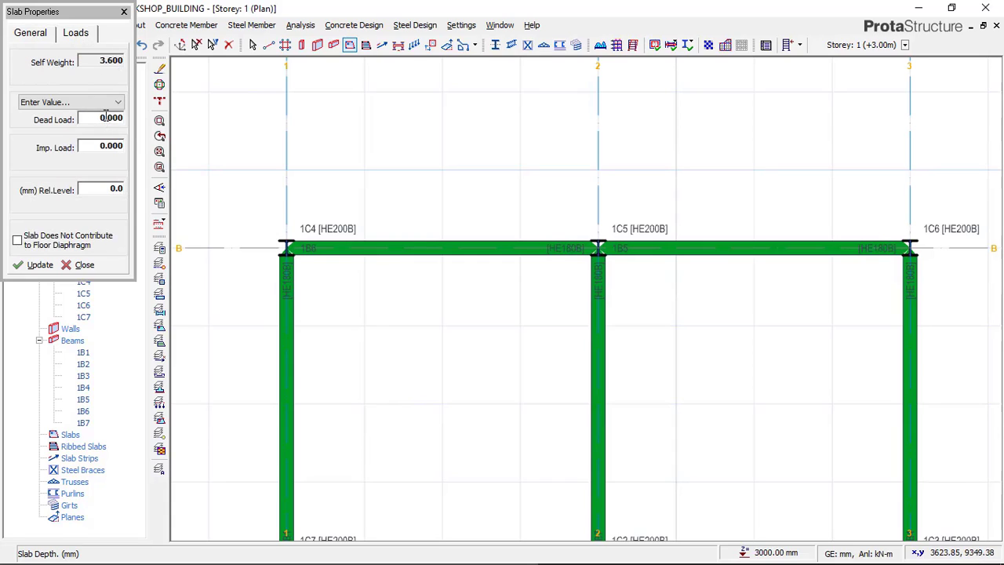
left_click(106, 117)
left_click(100, 147)
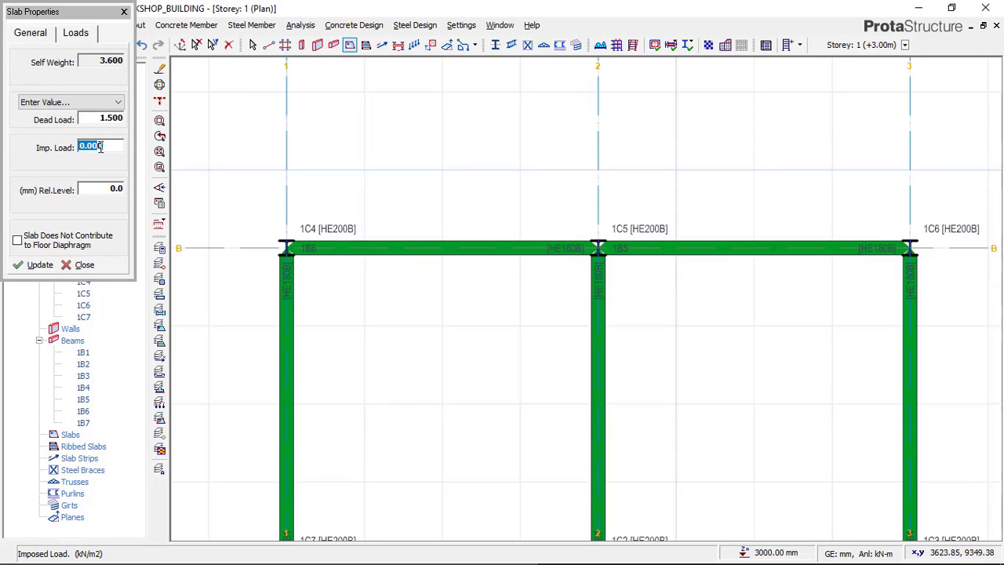
right_click(101, 147)
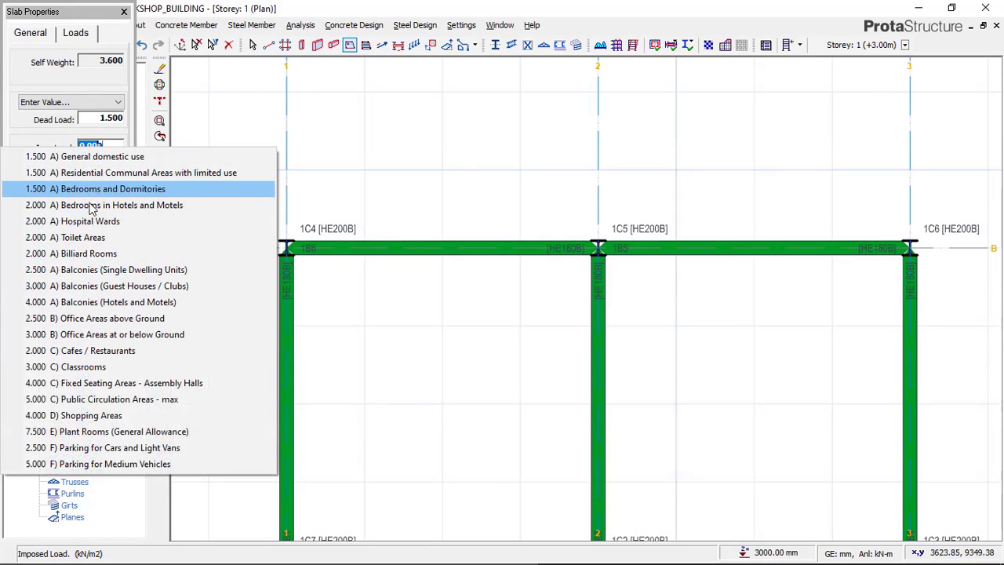
left_click(81, 320)
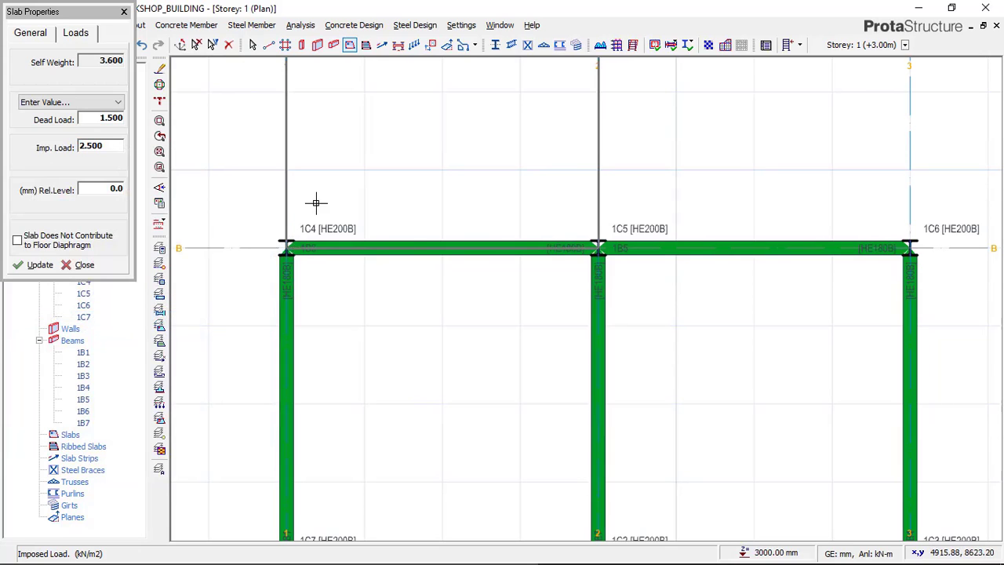
Step: Place slabs in the two beam bays between axes A and B, spanning axes 1 to 2 and 2 to 3, and end slab insertion
scroll(318, 205, "down", 1)
scroll(318, 205, "down", 1)
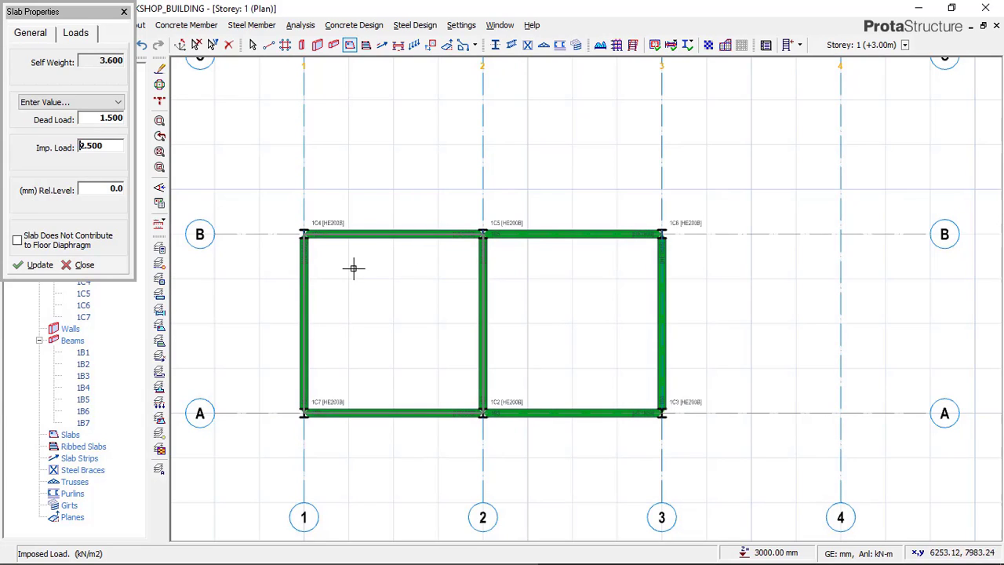
left_click(424, 284)
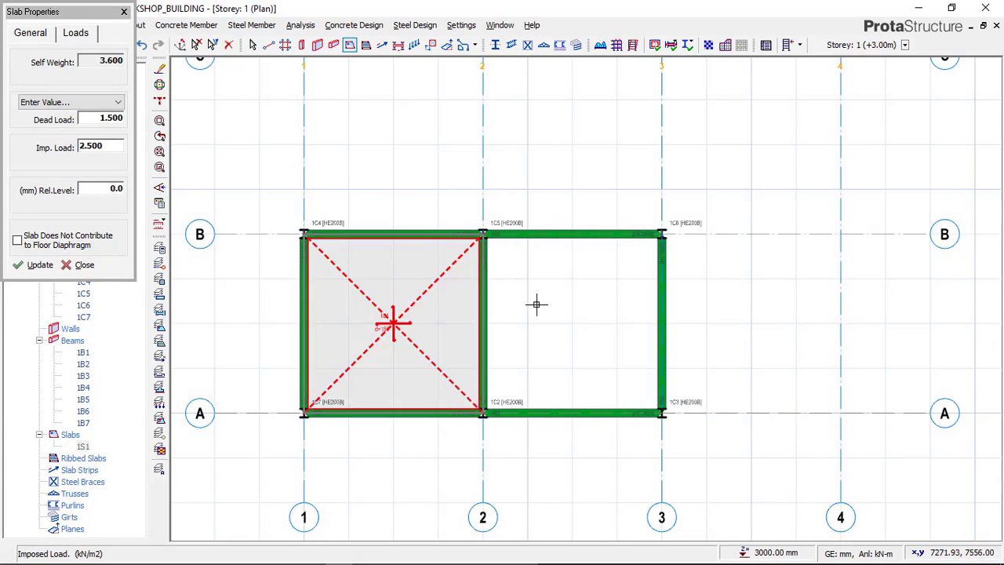
left_click(536, 305)
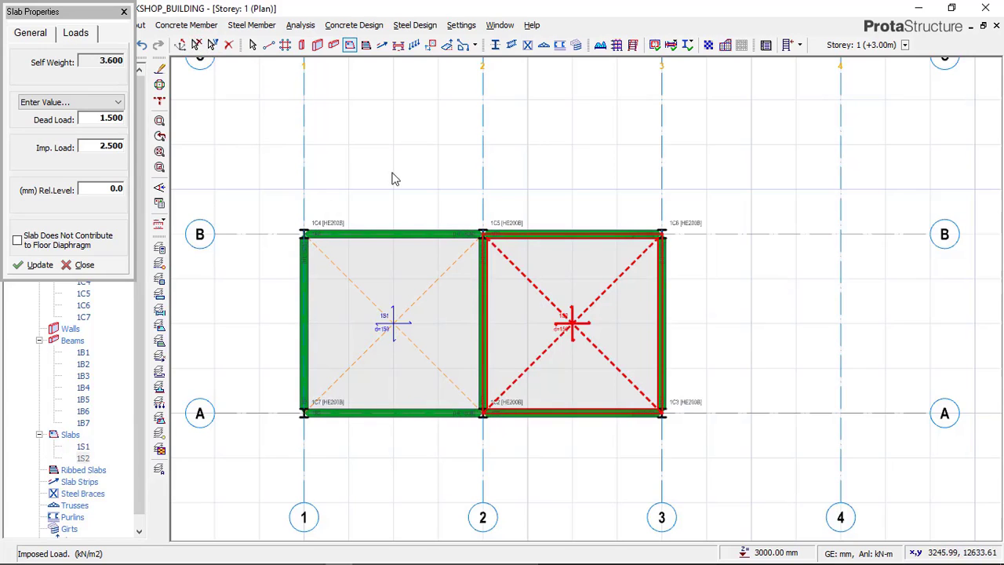
key("Escape")
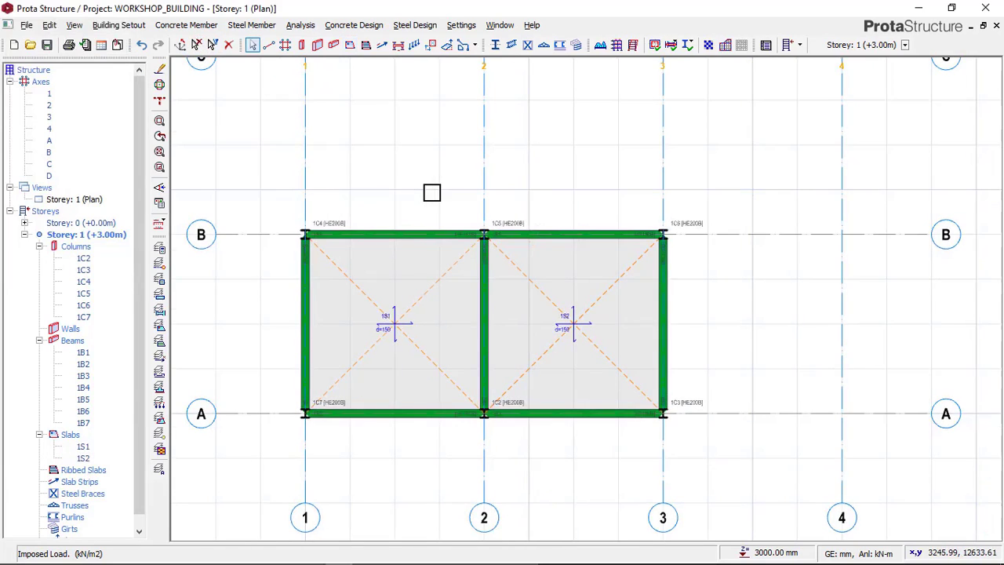
Step: Show Storey 1 in 3D and examine the slabs, beams and columns of the frame from different angles
scroll(432, 190, "down", 1)
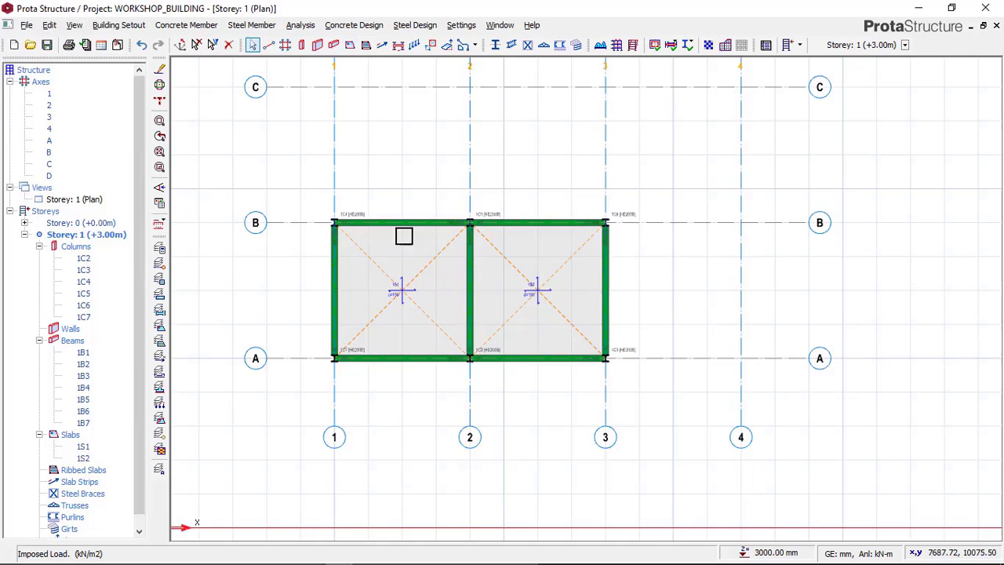
left_click(93, 204)
right_click(95, 202)
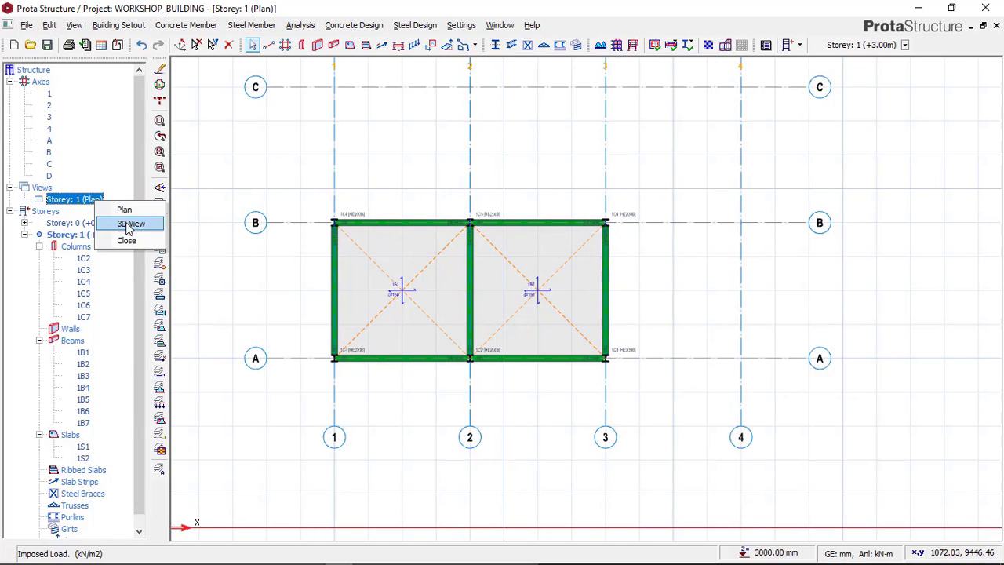
left_click(130, 225)
middle_click_drag(551, 343, 486, 314)
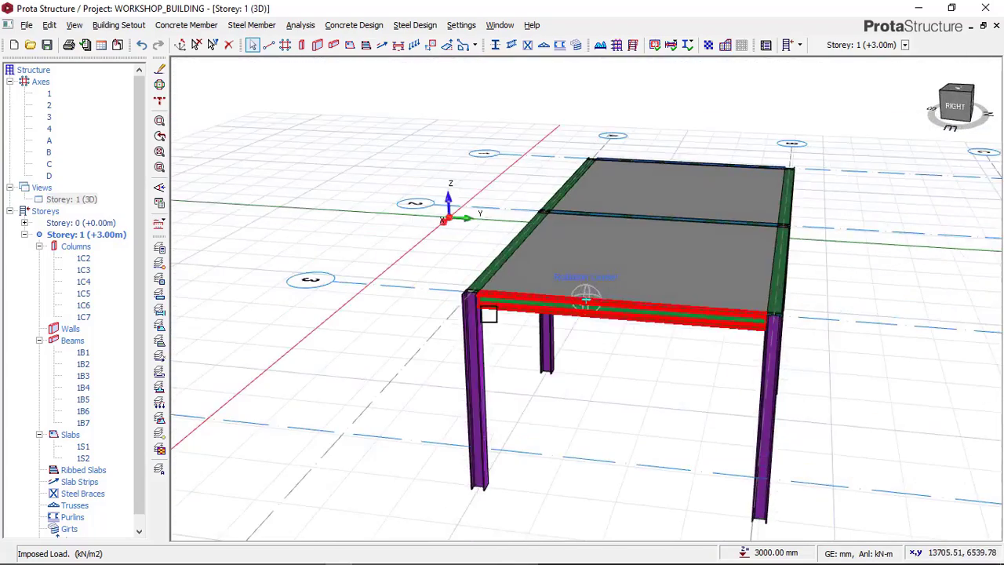
middle_click_drag(705, 329, 581, 265)
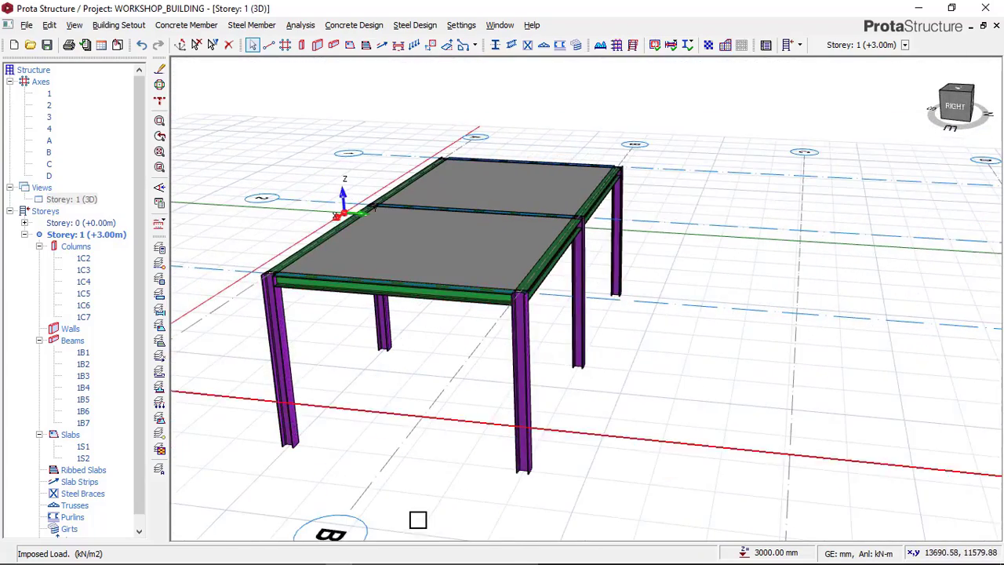
Step: Switch to Paint to compare the frame with the finished workshop image, and return to ProtaStructure
left_click(311, 553)
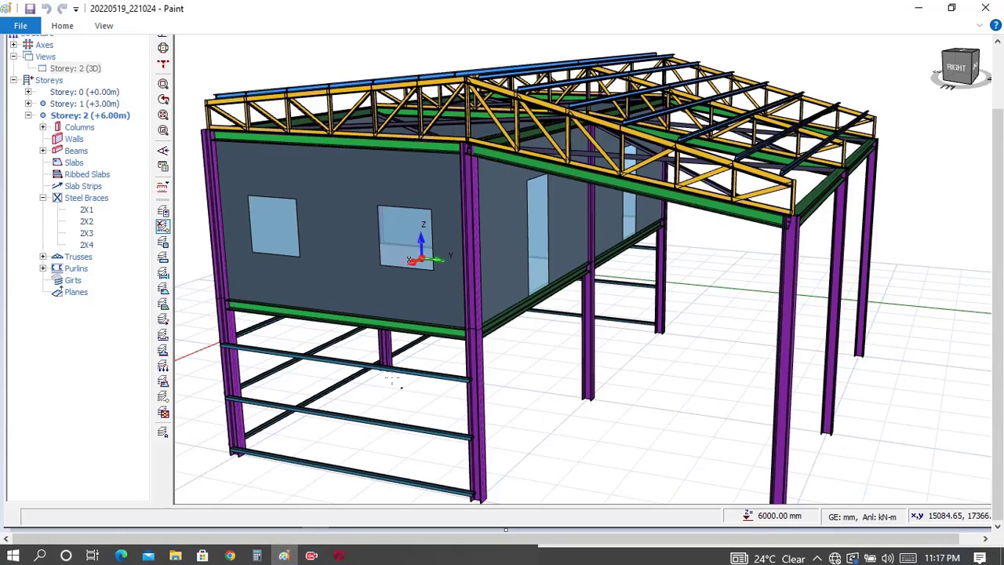
mouse_move(287, 562)
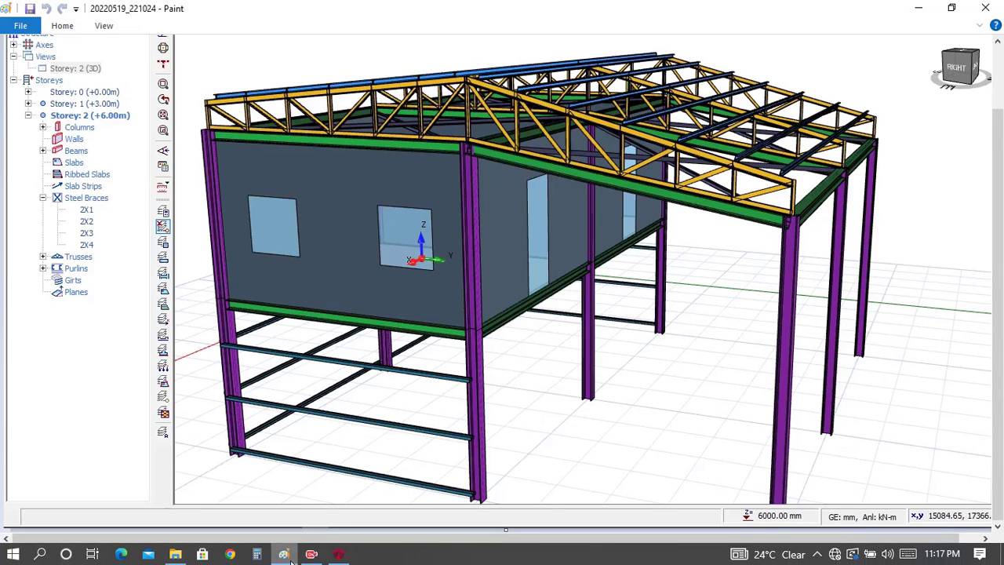
left_click(337, 555)
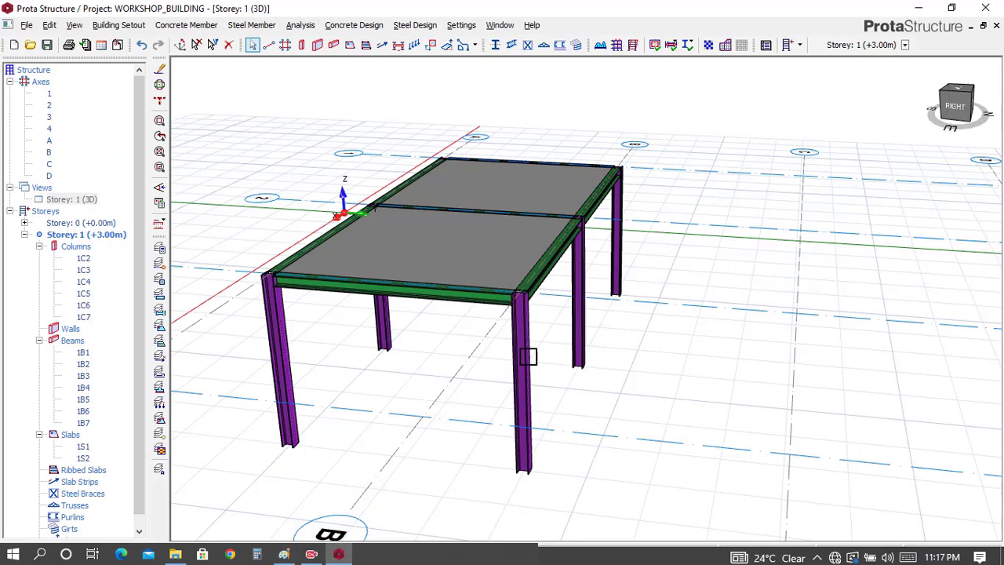
Step: Switch the Storey 1 view back to plan and bring the slabbed bays between axes A and B into view
right_click(82, 201)
left_click(112, 210)
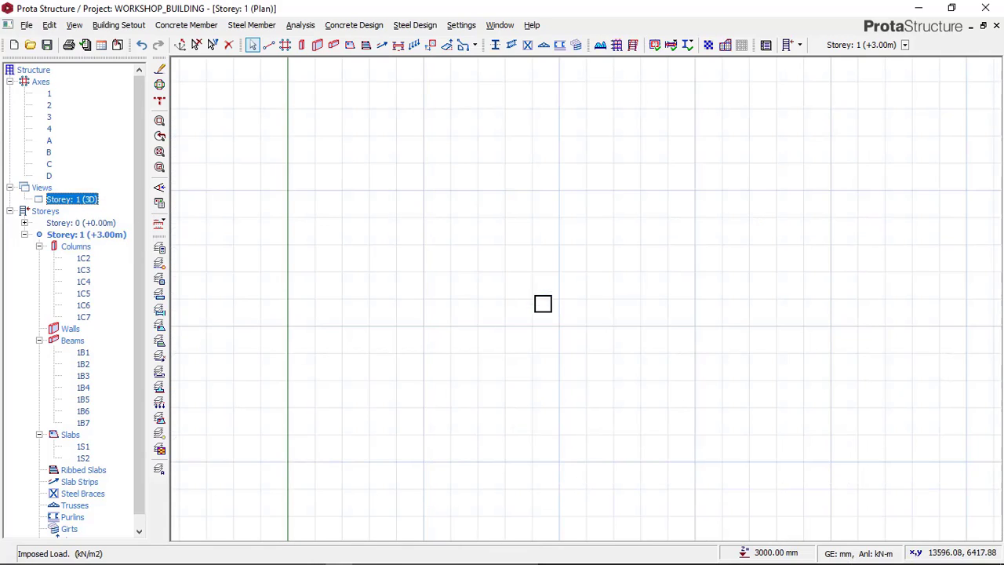
scroll(511, 351, "up", 5)
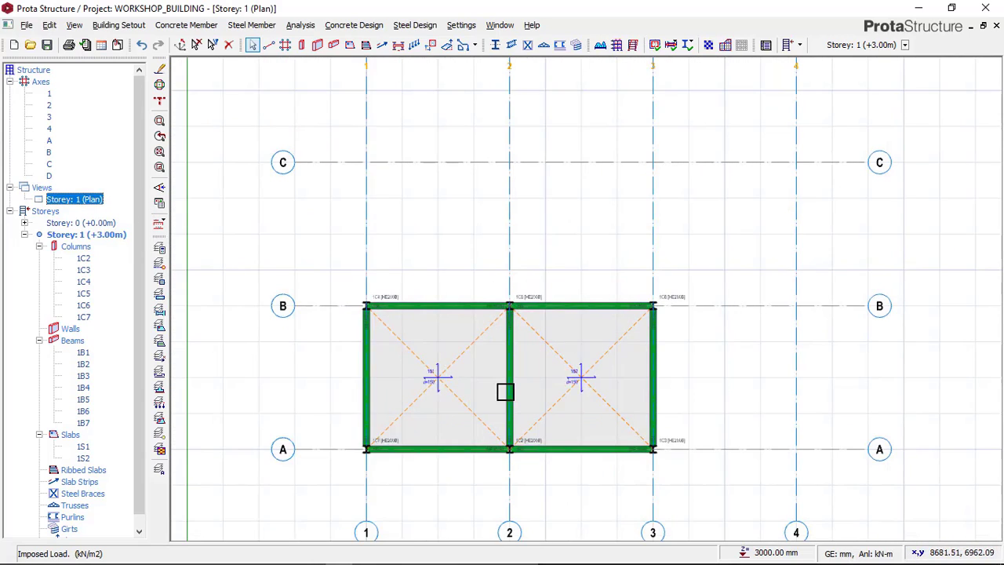
middle_click_drag(504, 389, 494, 329)
scroll(486, 318, "up", 2)
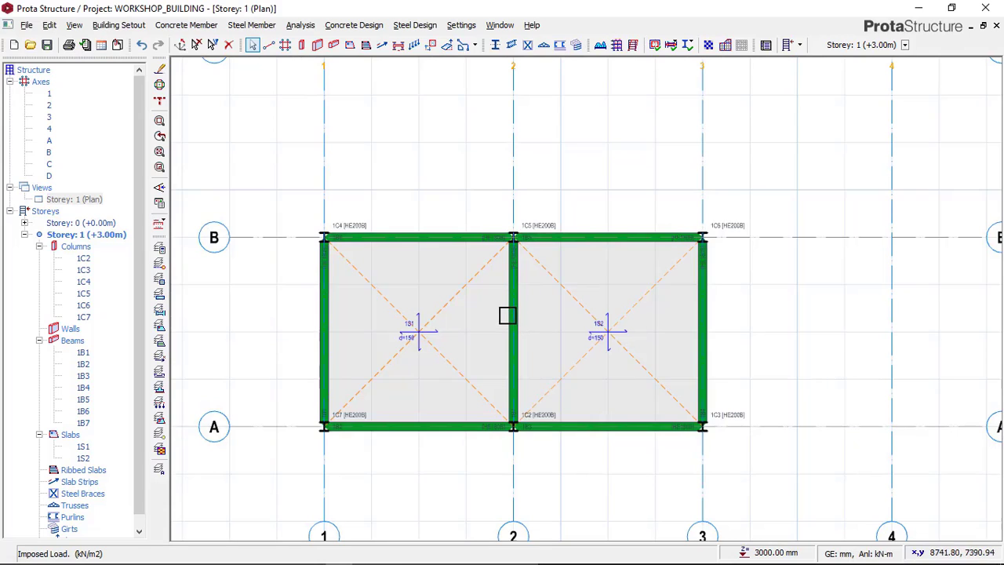
scroll(475, 211, "down", 2)
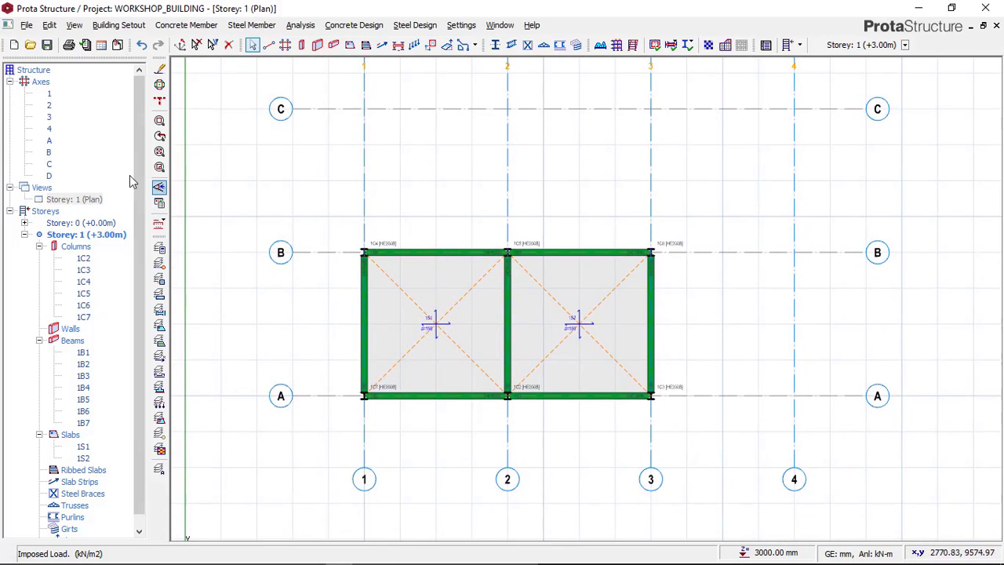
Step: Examine the upper storey in the Paint reference image, and return to the Storey 1 plan in ProtaStructure
mouse_move(376, 557)
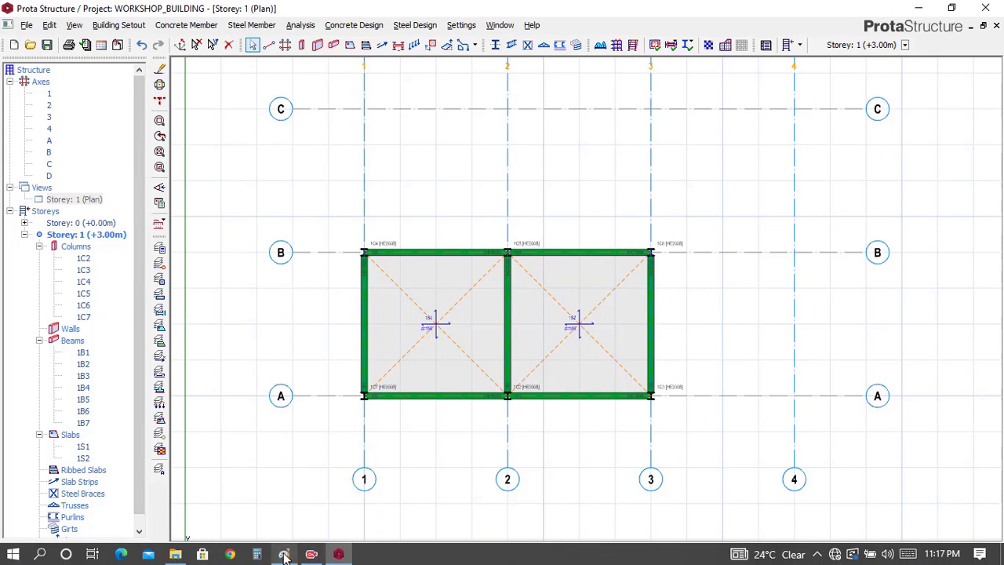
left_click(285, 555)
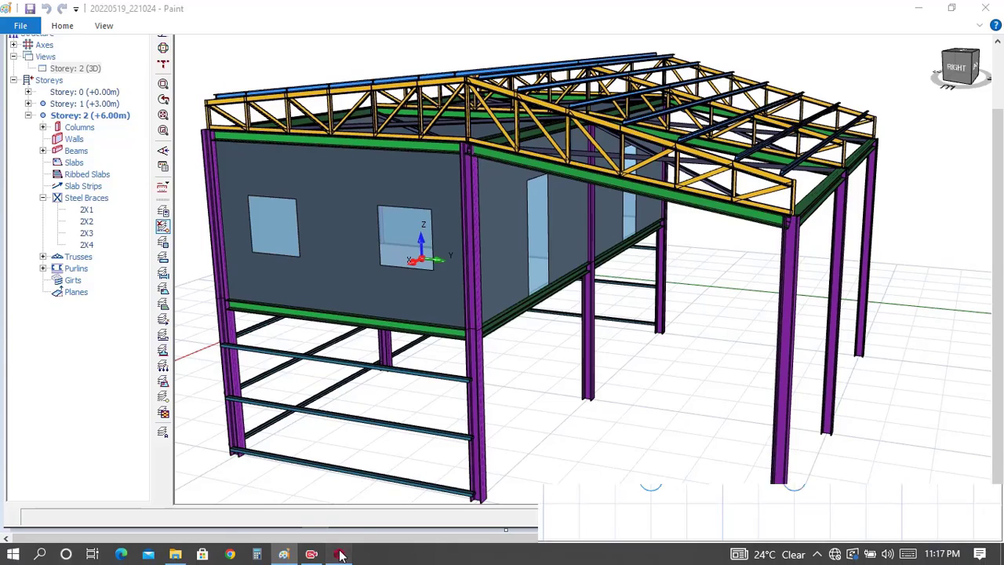
left_click(339, 553)
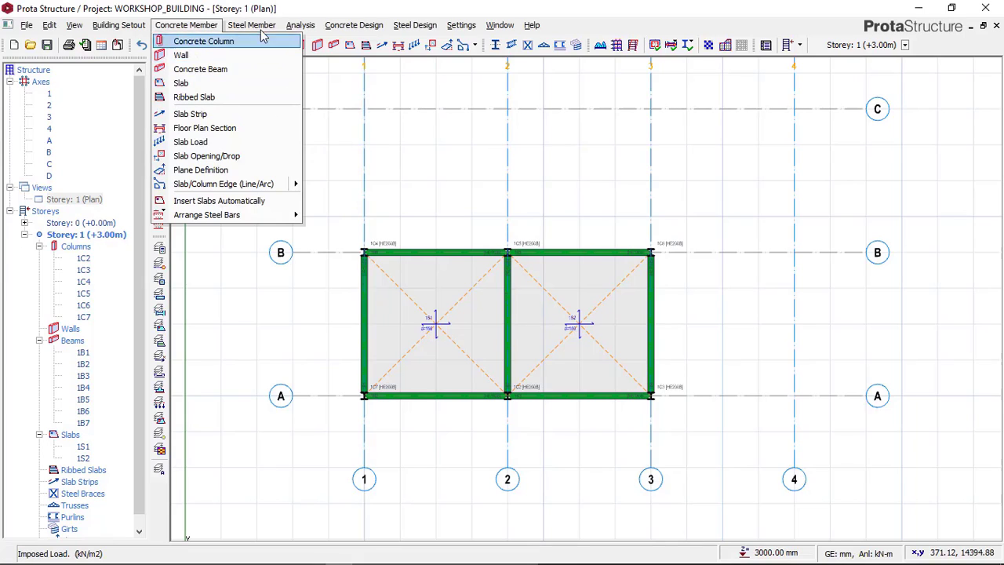
mouse_move(408, 28)
left_click(456, 13)
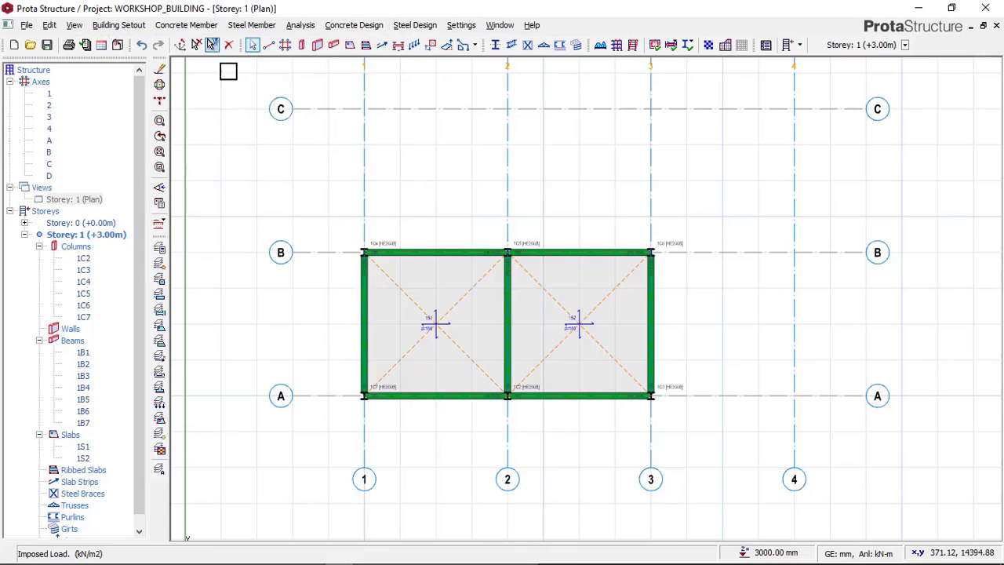
Step: Insert a storey on top of the building by setting the total number of storeys to 2, checking the reference image in Paint before entering it
left_click(51, 26)
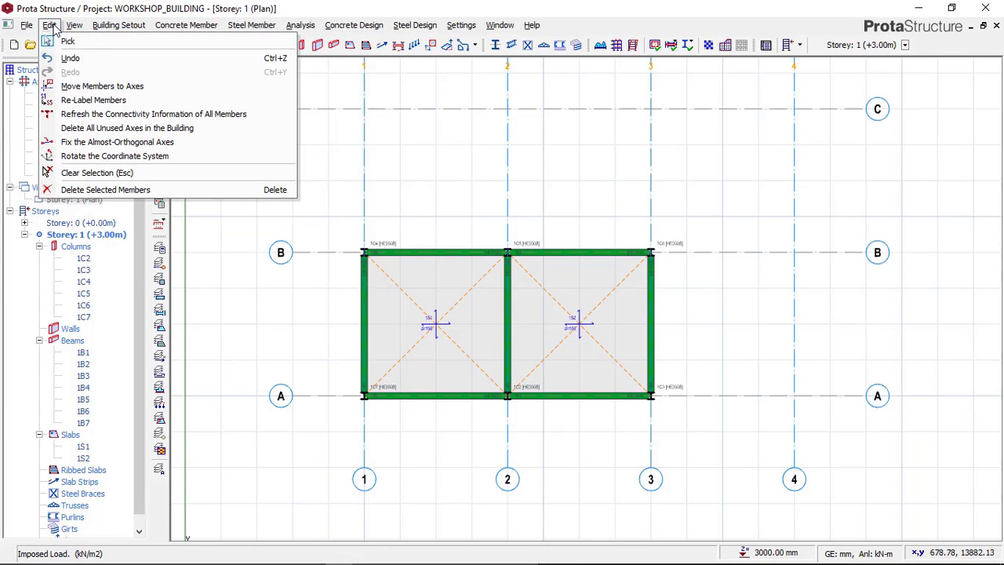
mouse_move(117, 28)
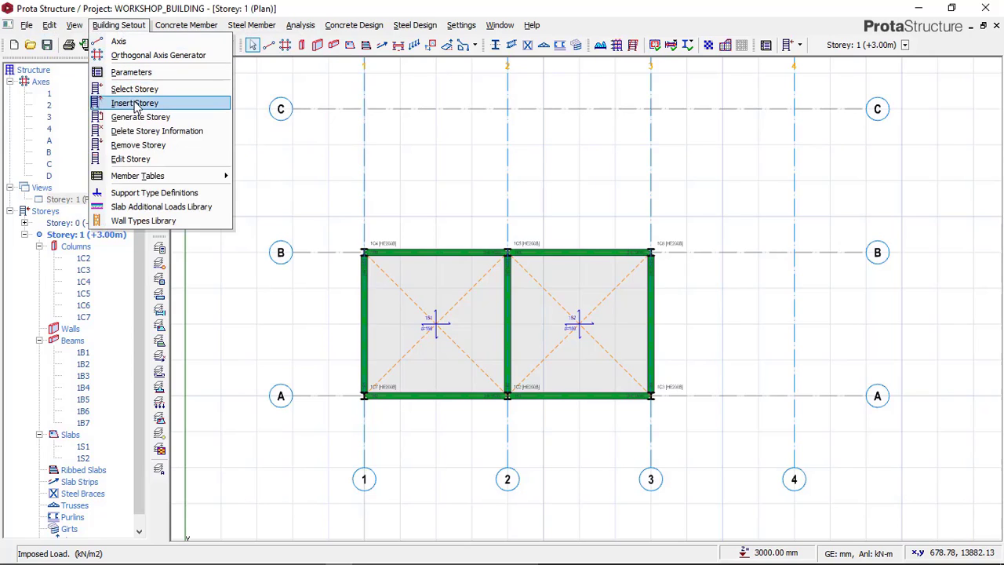
left_click(135, 103)
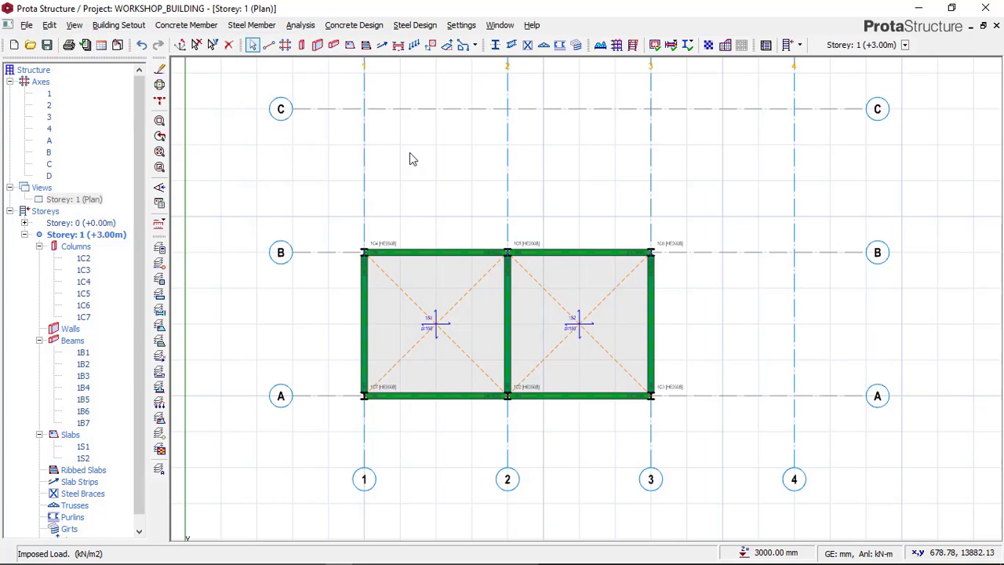
left_click(416, 303)
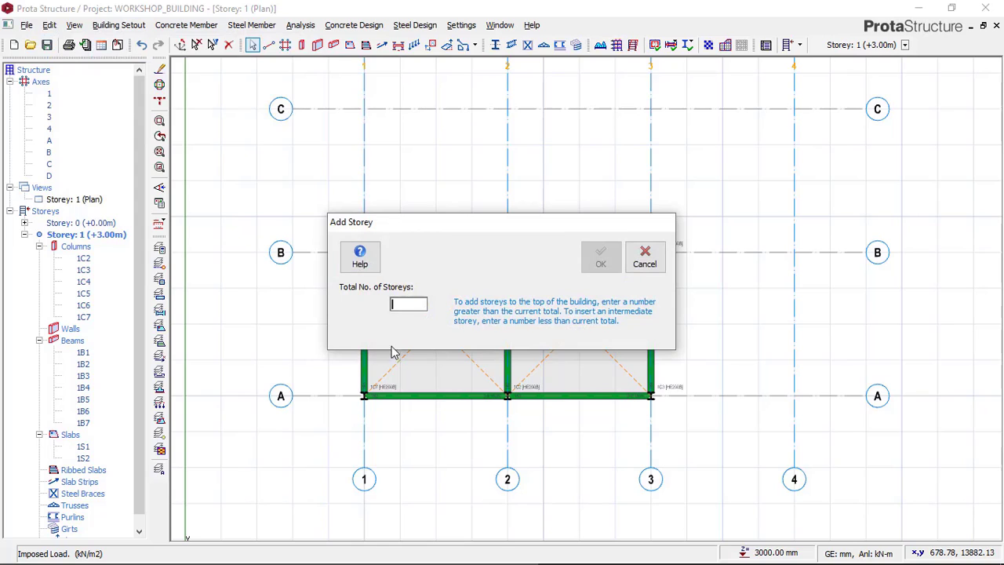
mouse_move(295, 560)
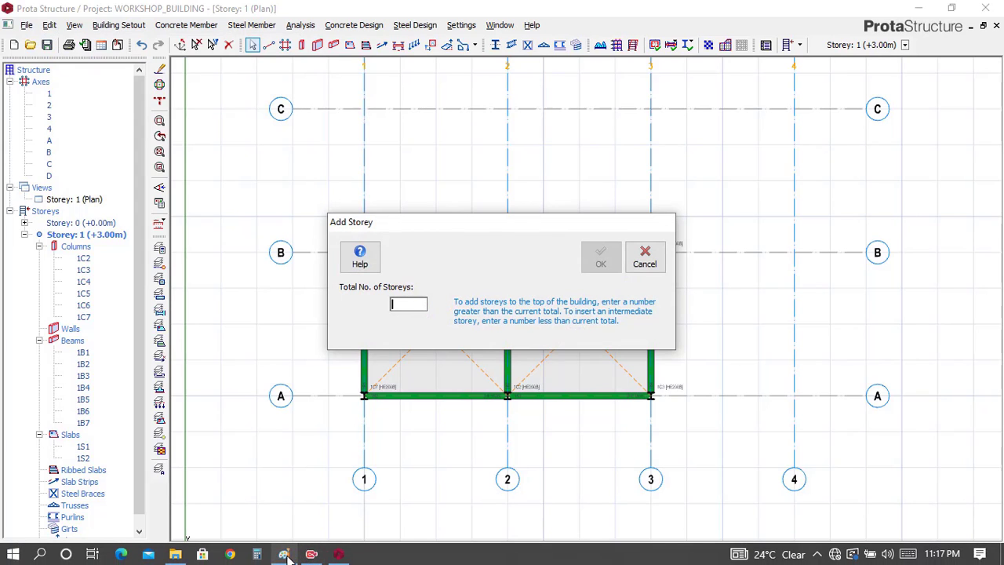
left_click(285, 555)
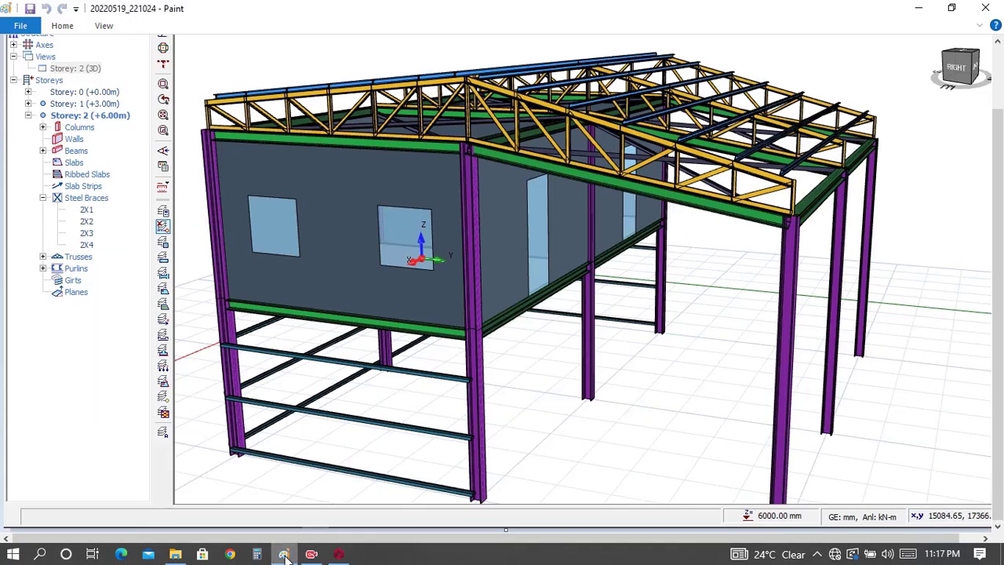
left_click(918, 7)
left_click(424, 303)
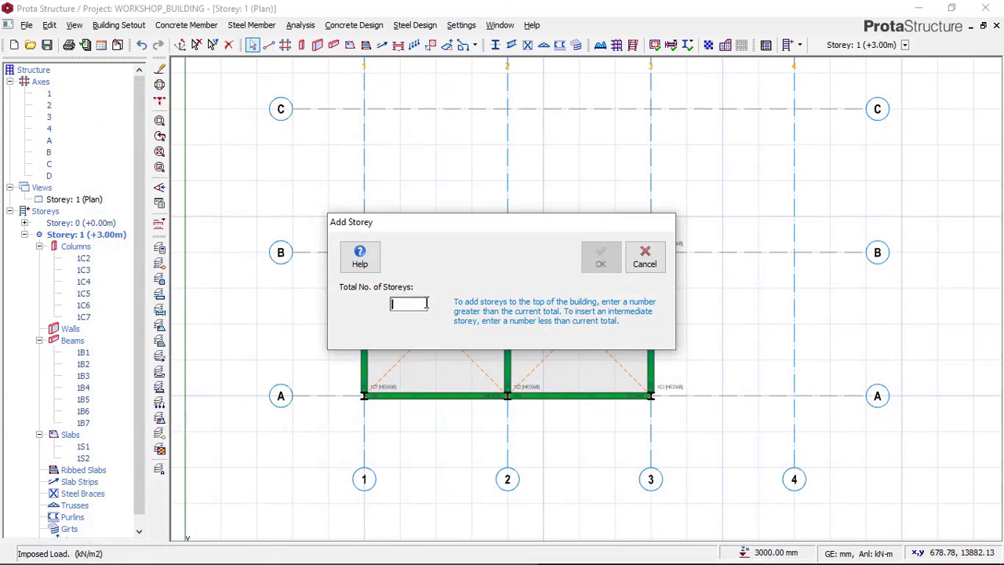
type("2")
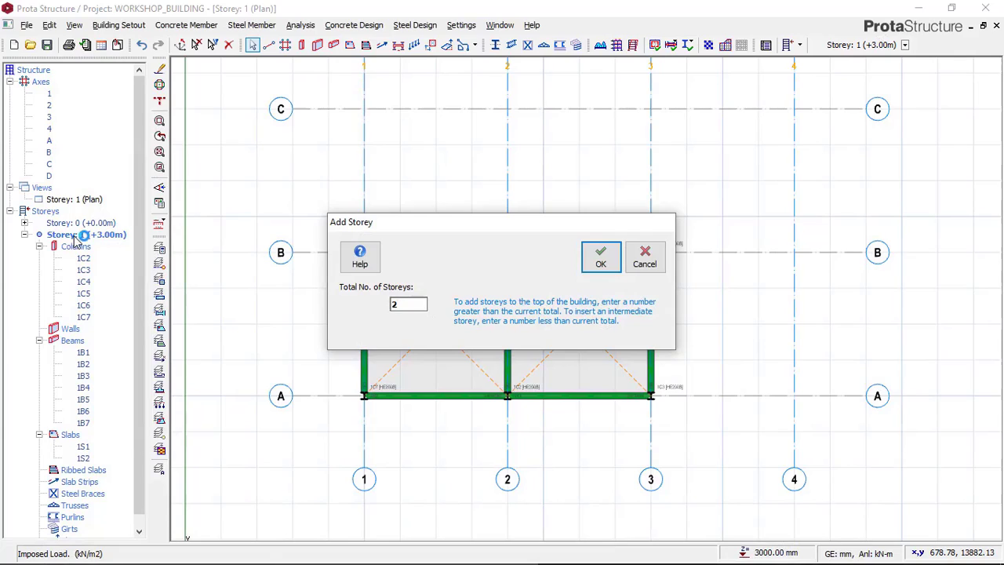
left_click(600, 265)
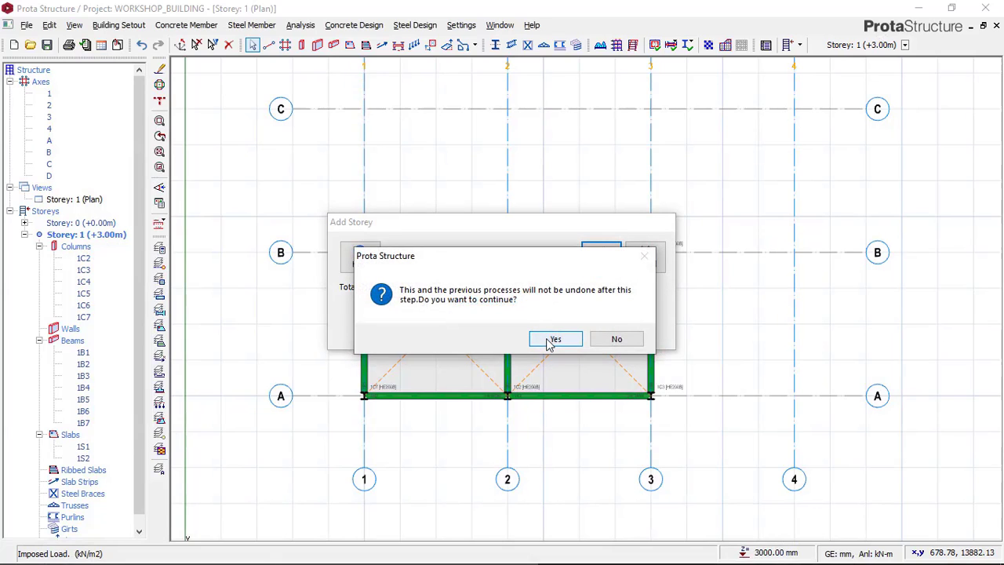
left_click(552, 337)
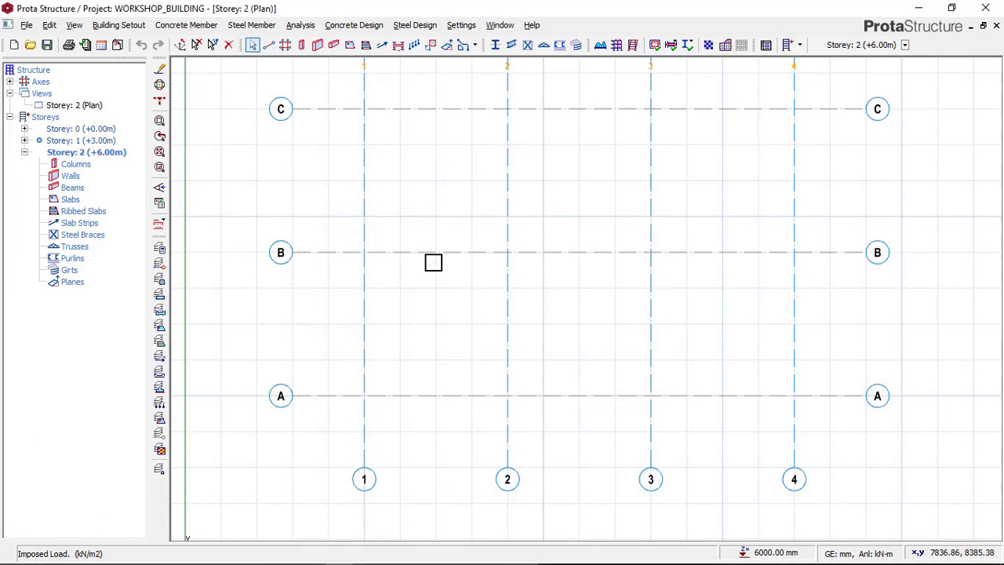
Step: Make Storey 1 the current storey and display its plan
scroll(427, 261, "down", 2)
middle_click_drag(428, 269, 401, 317)
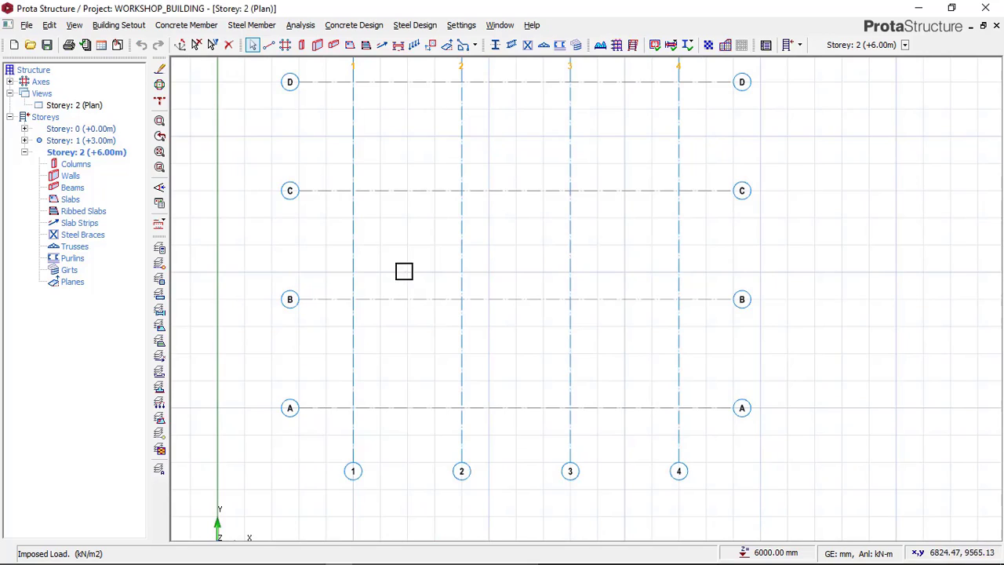
middle_click_drag(403, 271, 400, 285)
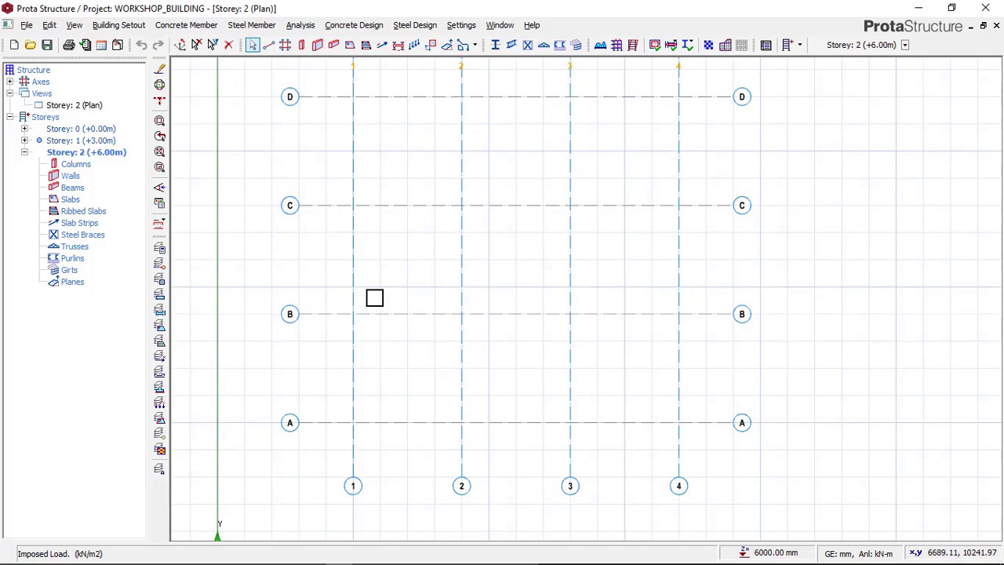
double_click(93, 142)
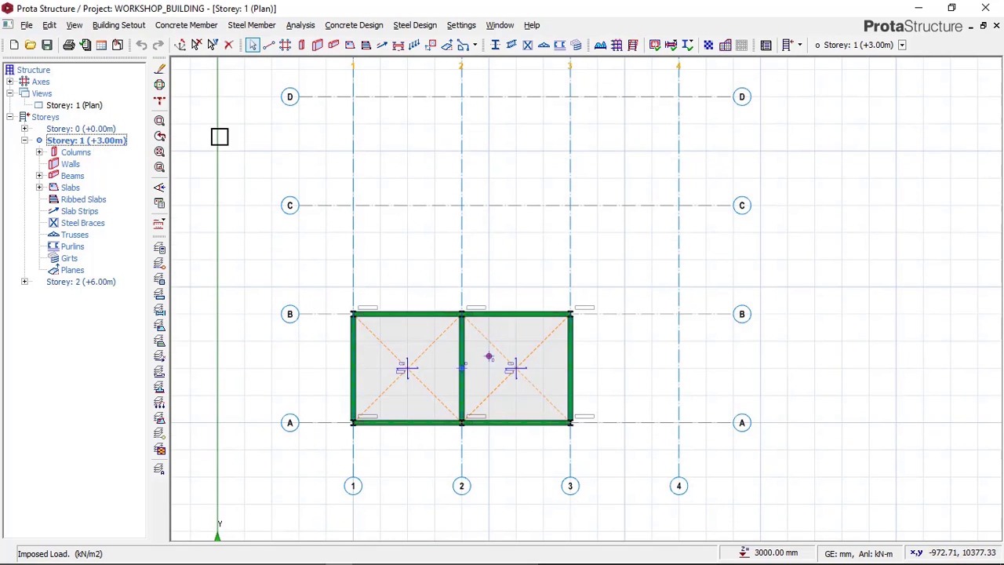
Step: Generate Storey 2 from Storey 1 with slab loads and slabs excluded, checking the Paint reference image before confirming in ProtaStructure
left_click(125, 28)
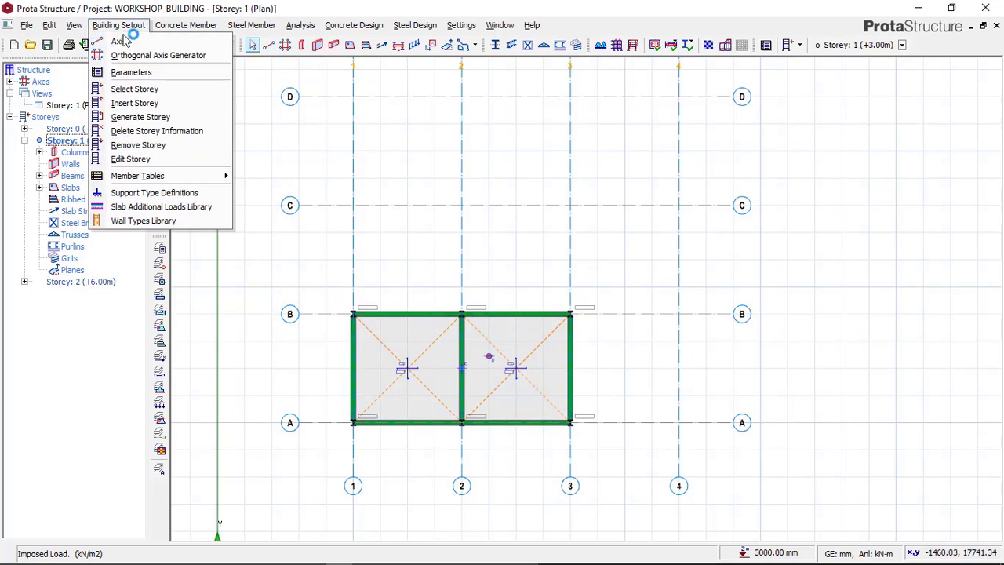
left_click(137, 118)
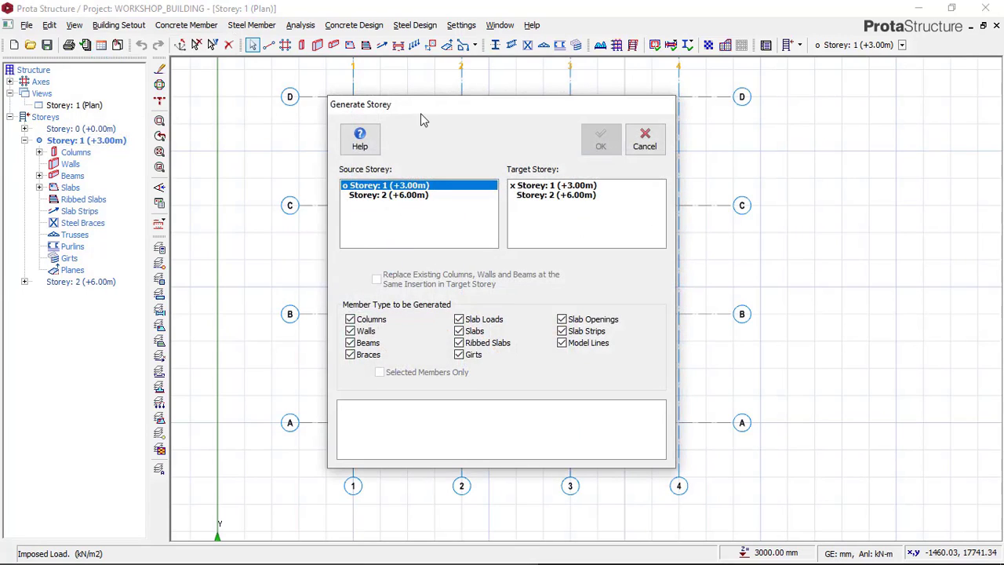
left_click_drag(420, 120, 650, 93)
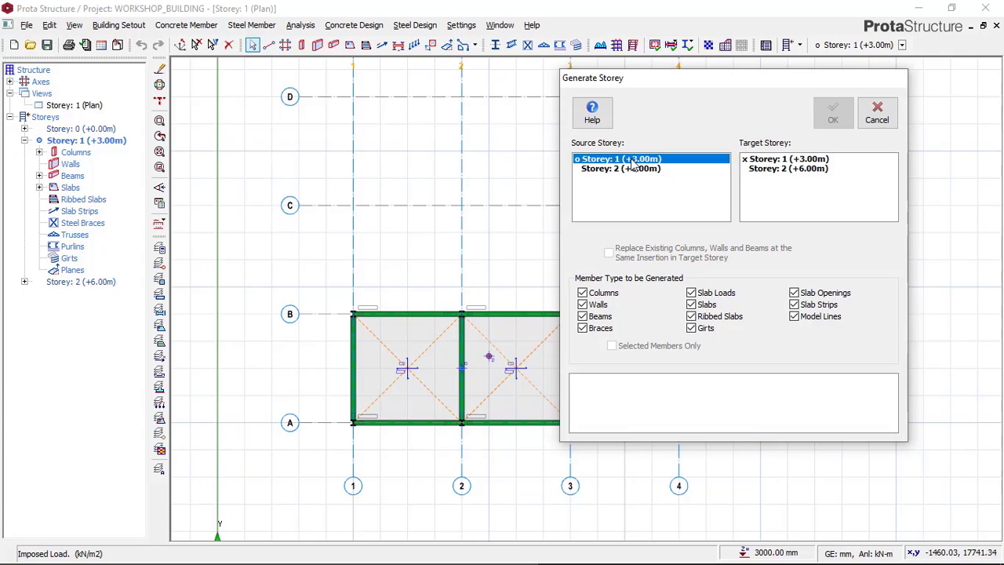
left_click(781, 170)
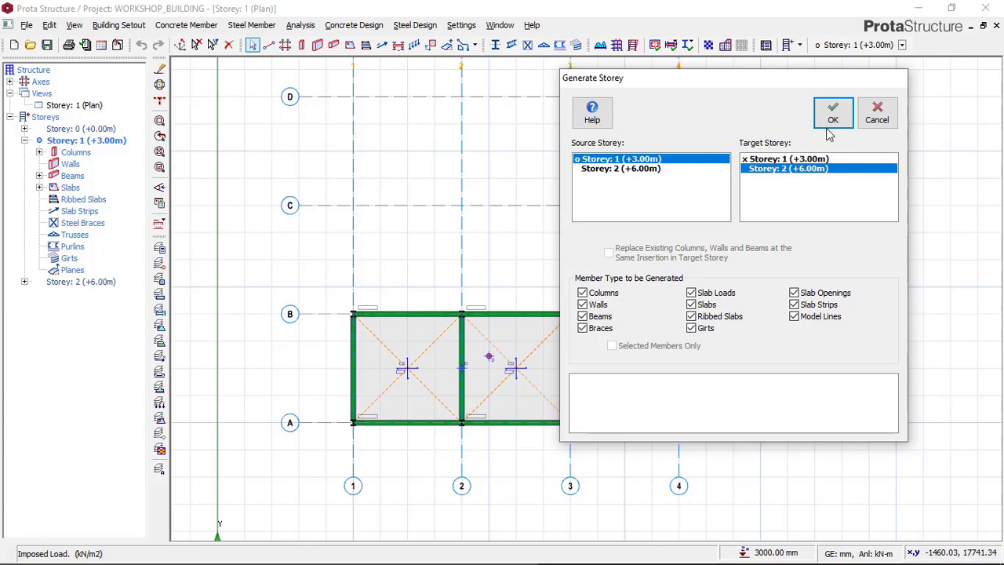
left_click(693, 307)
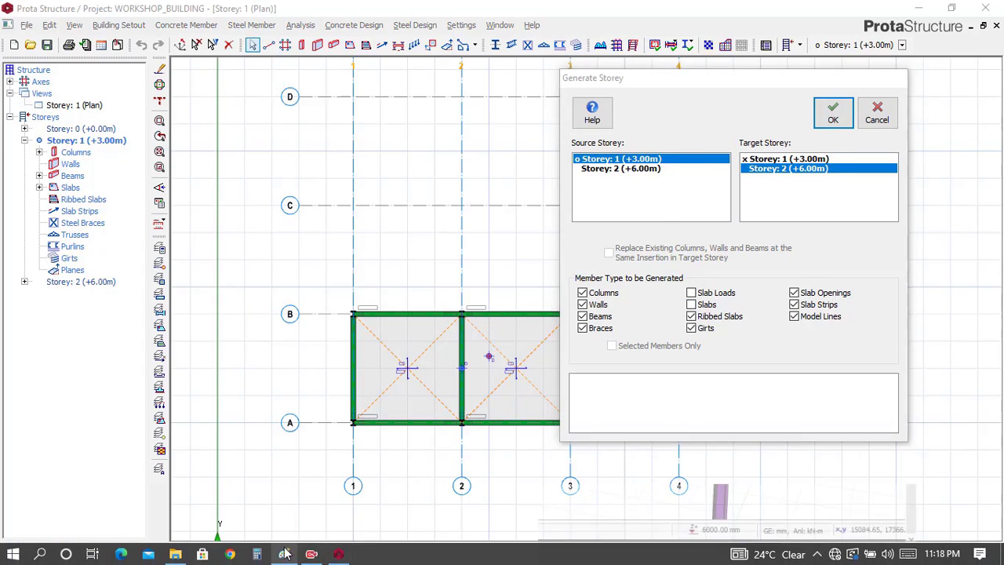
left_click(284, 553)
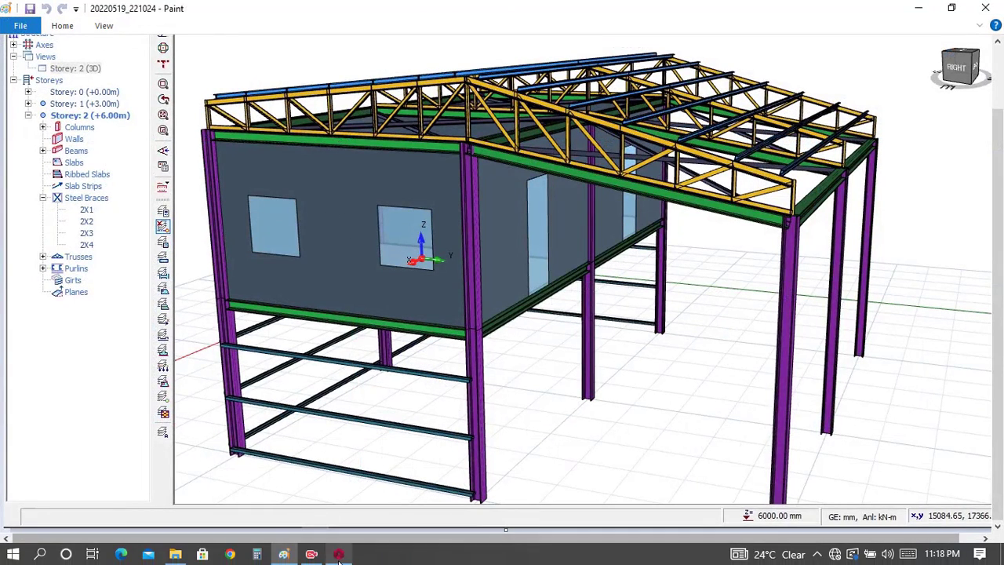
left_click(313, 554)
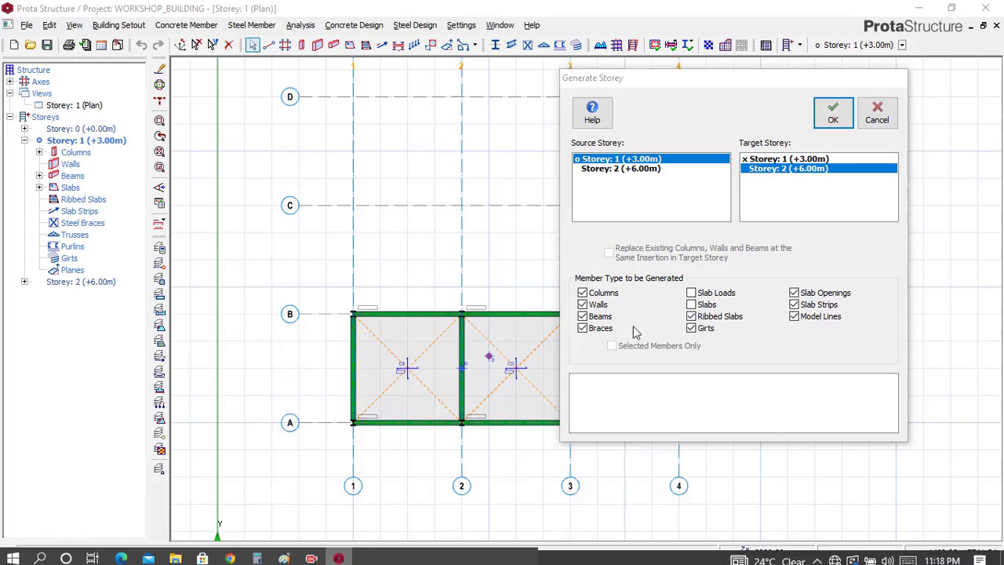
left_click(832, 114)
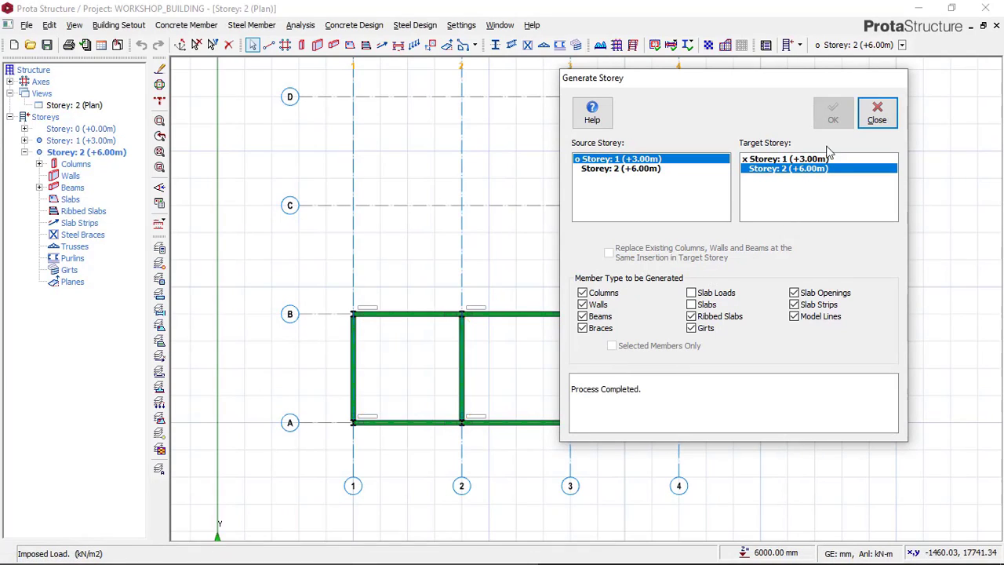
left_click(876, 114)
Step: Display Storey 2 in 3D and examine the two-storey frame from its right side
scroll(464, 416, "up", 2)
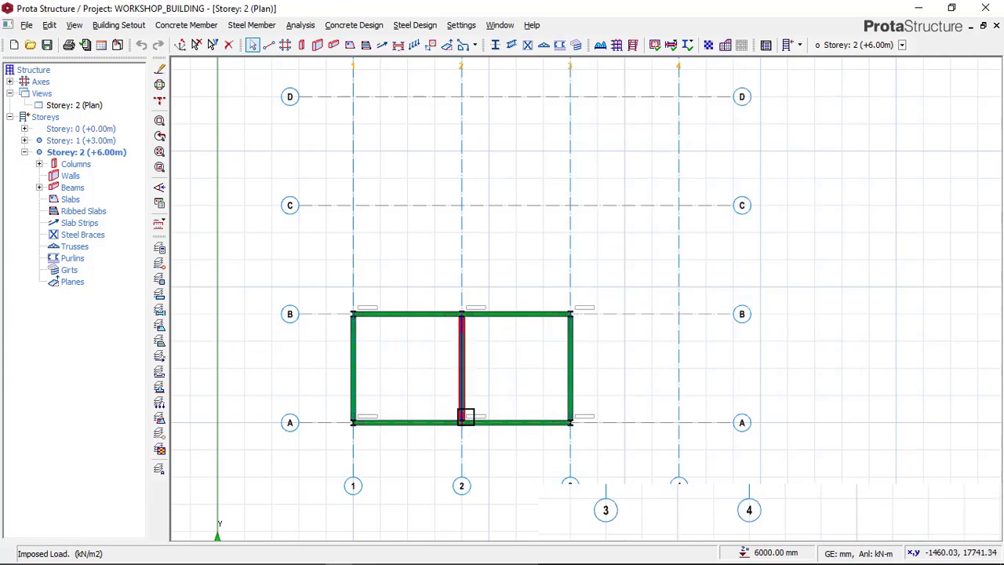
left_click(88, 111)
right_click(89, 111)
left_click(122, 130)
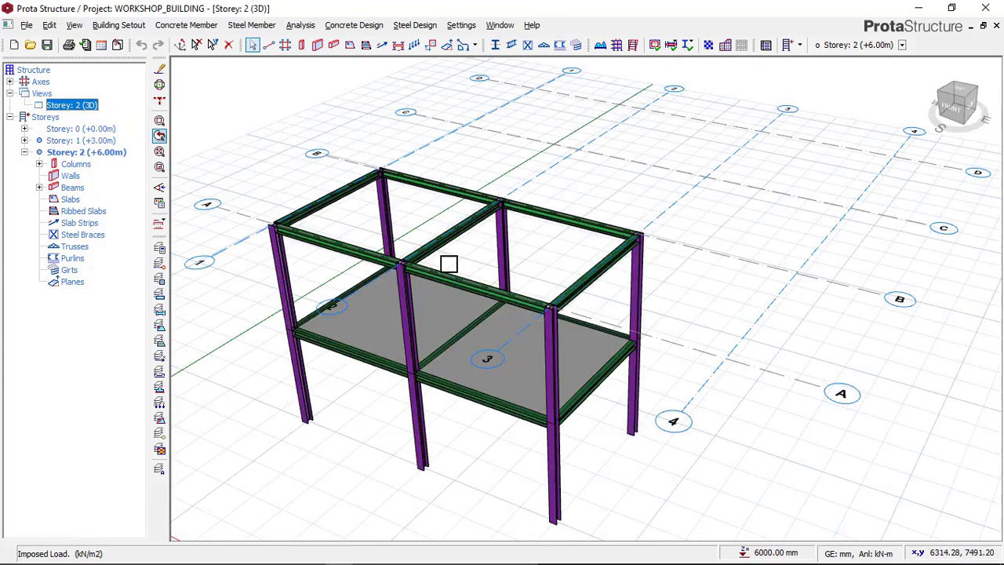
mouse_move(564, 381)
left_mouse_down()
mouse_move(440, 374)
mouse_move(520, 365)
mouse_move(491, 373)
mouse_move(653, 285)
mouse_move(519, 327)
left_mouse_up()
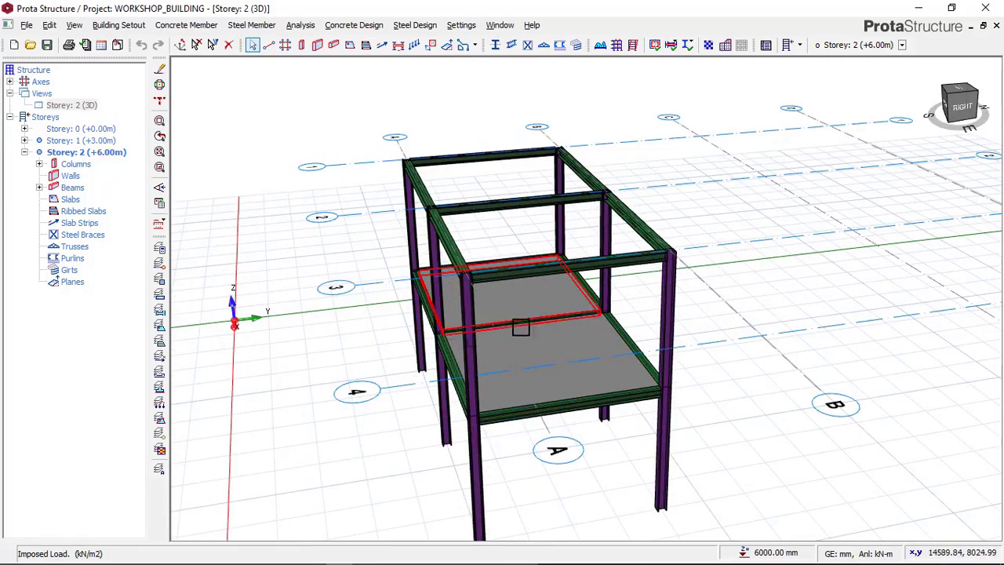
Step: Switch the Storey 2 view back to plan and bring the frame and axes A to D into view
left_click(83, 106)
right_click(85, 106)
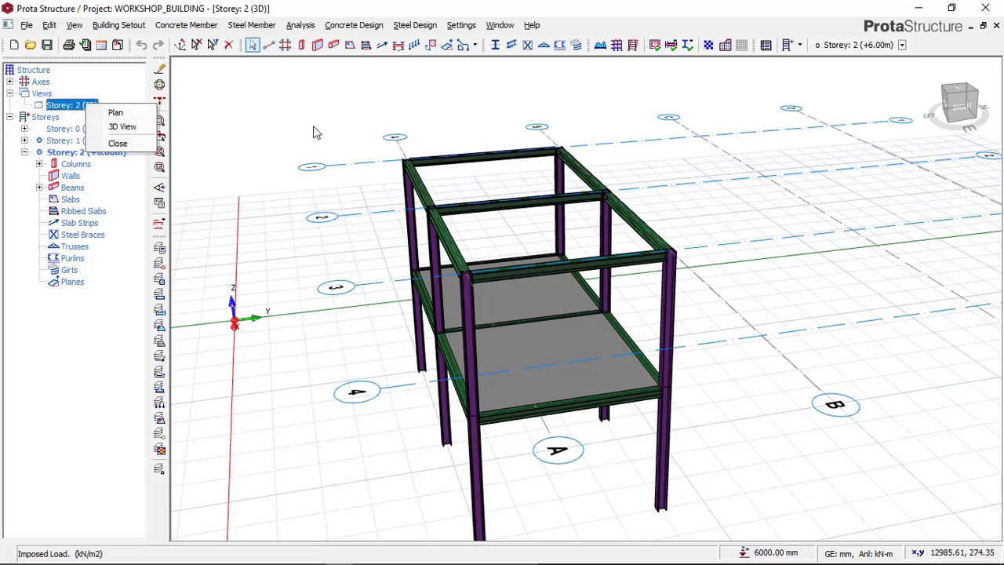
left_click(115, 113)
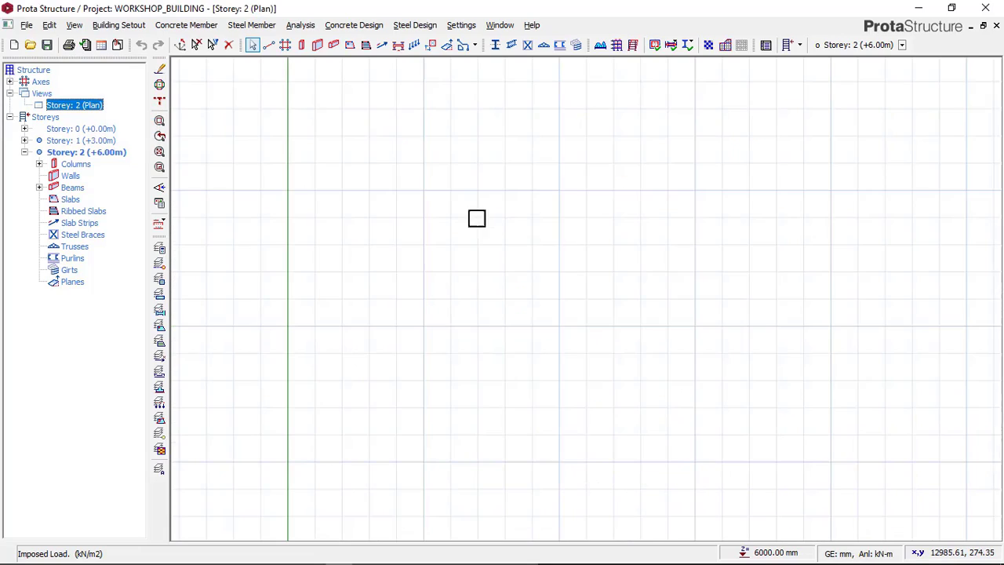
scroll(497, 310, "down", 3)
scroll(498, 337, "up", 2)
scroll(501, 353, "up", 2)
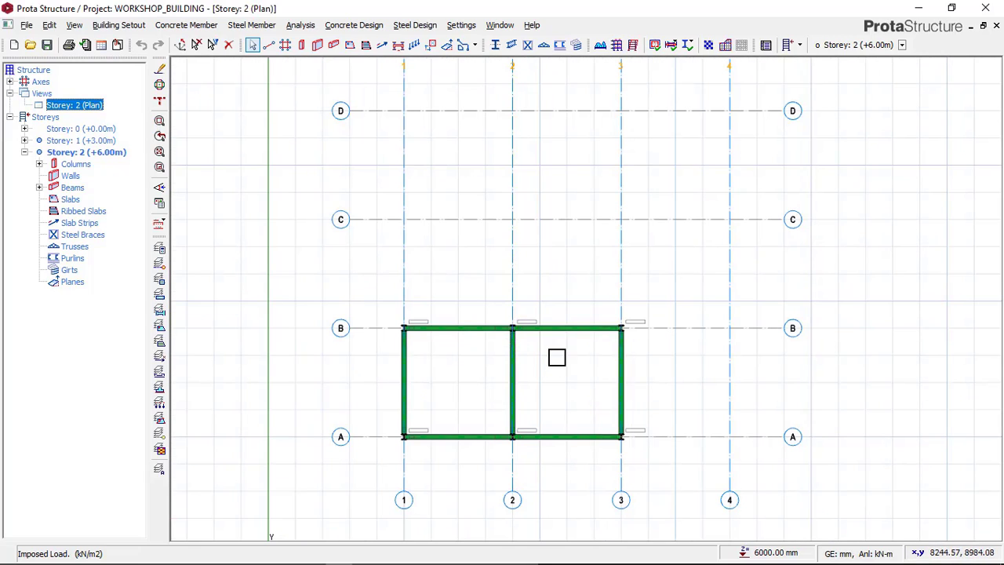
Step: Switch to Paint to examine the outer columns in the reference image, and return to ProtaStructure
mouse_move(414, 555)
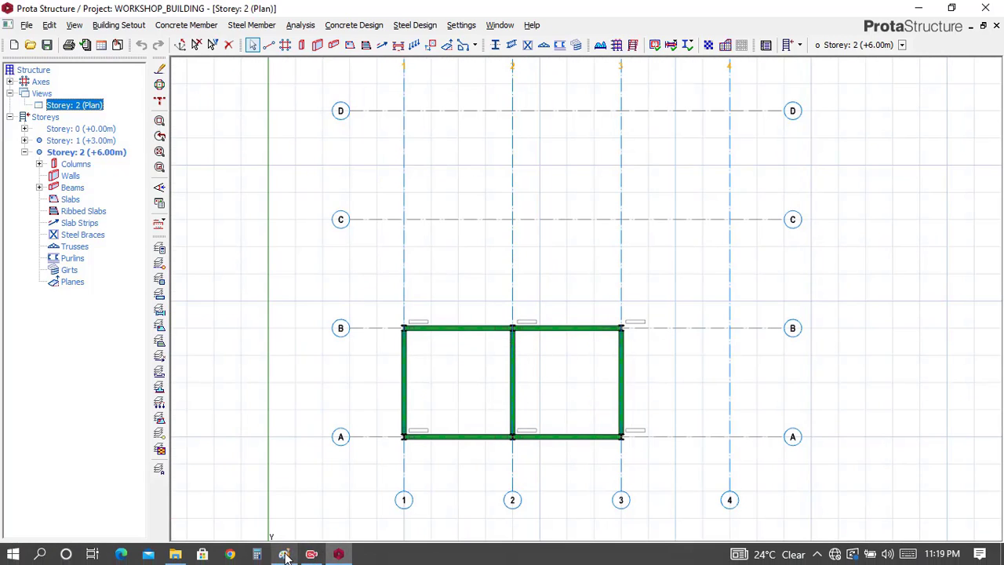
left_click(311, 554)
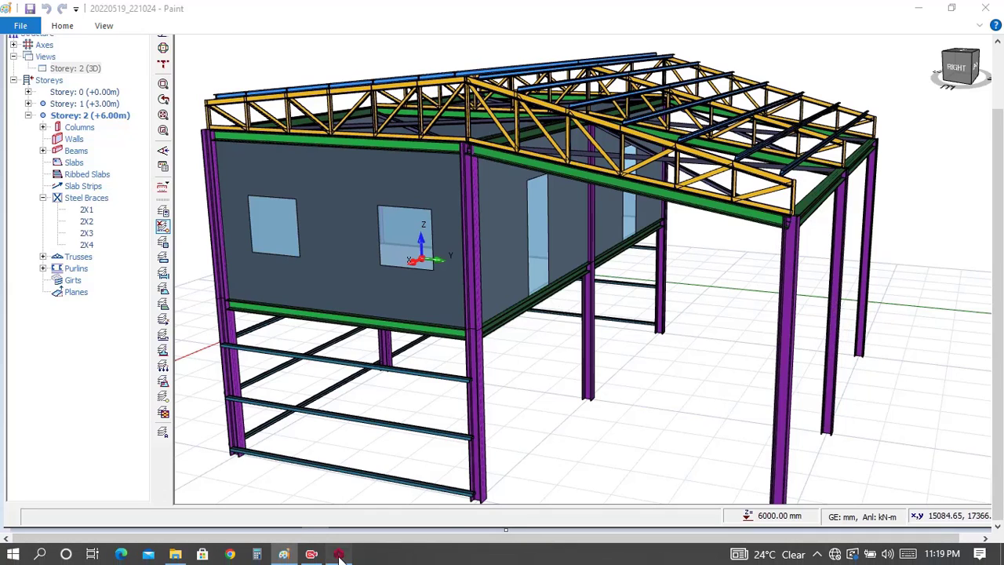
left_click(338, 555)
Step: Insert three HE200B steel columns on Storey 2 where axis C crosses axes 1, 2 and 3
scroll(486, 231, "up", 2)
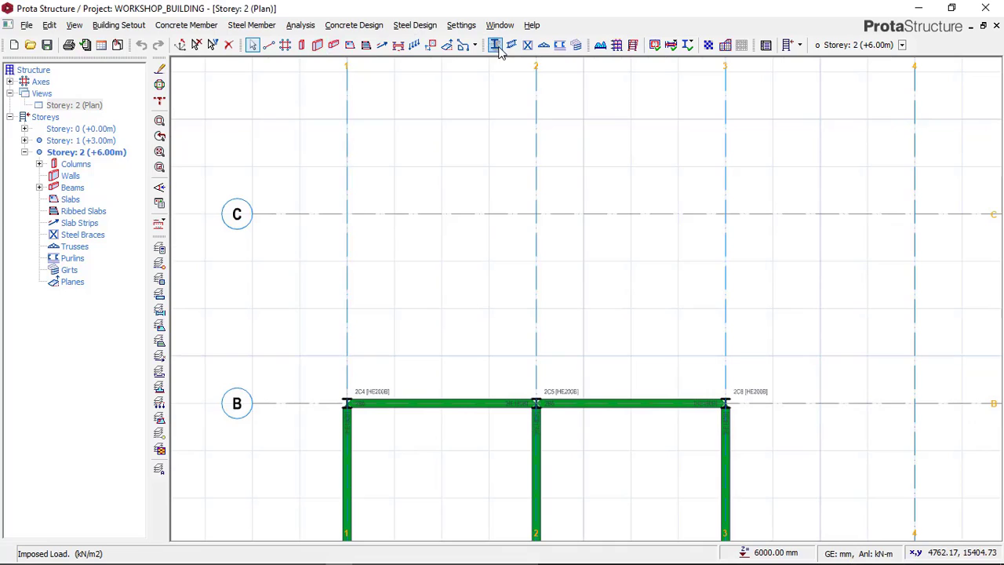
key("c")
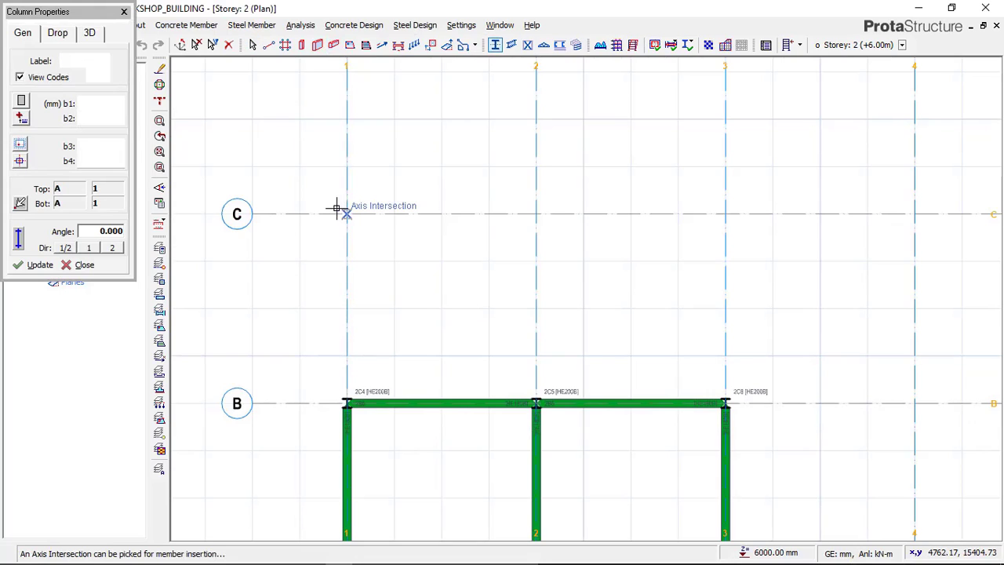
left_click(347, 214)
left_click(536, 213)
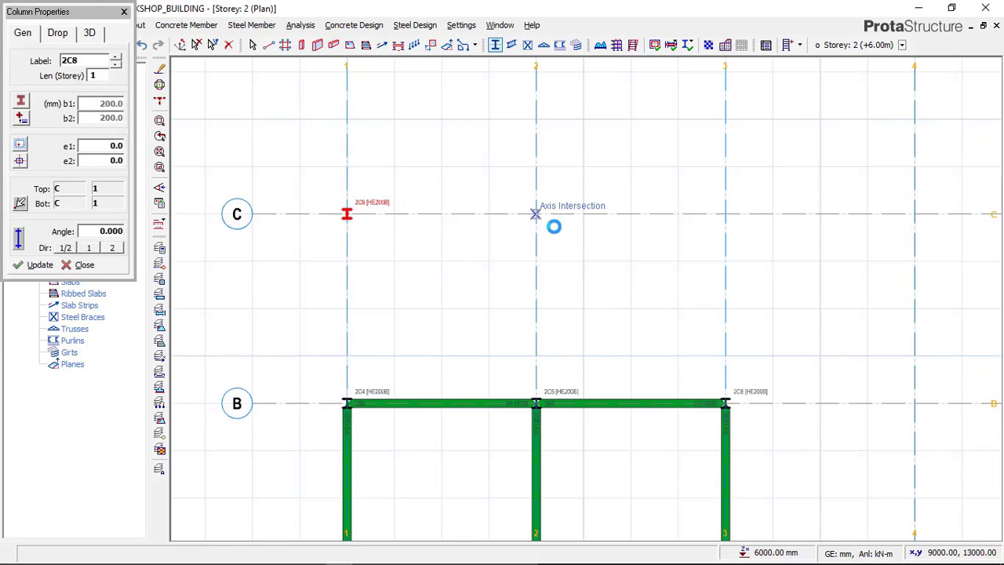
left_click(718, 204)
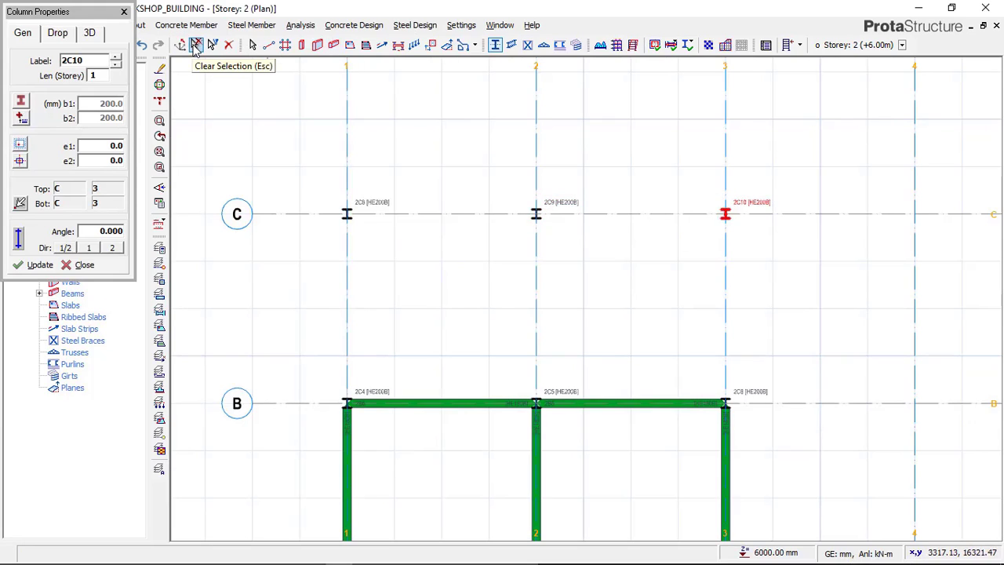
key("Escape")
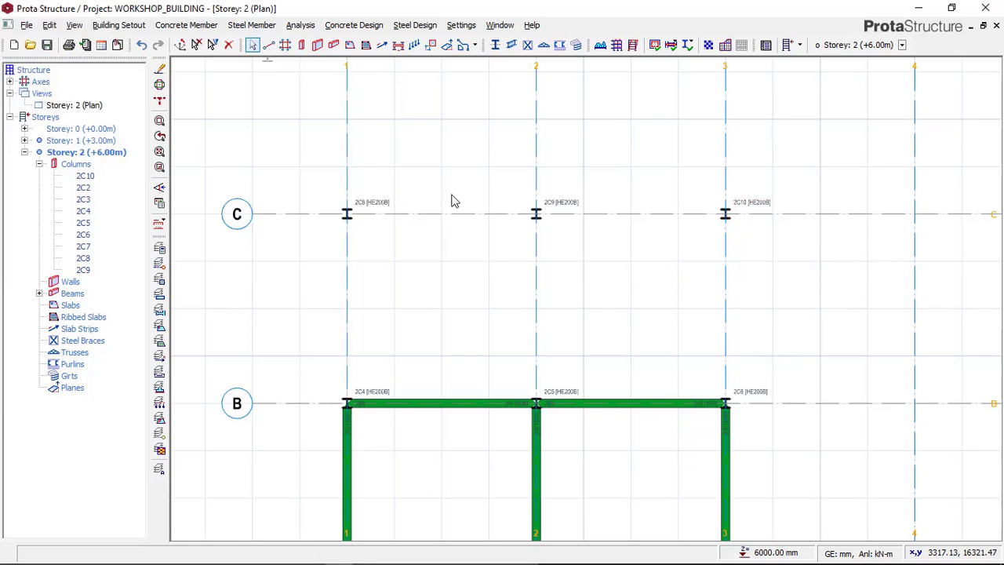
Step: Examine the Storey 1 plan between axes A and B, compare it with the Paint reference image, and return to ProtaStructure
double_click(87, 141)
scroll(482, 316, "down", 4)
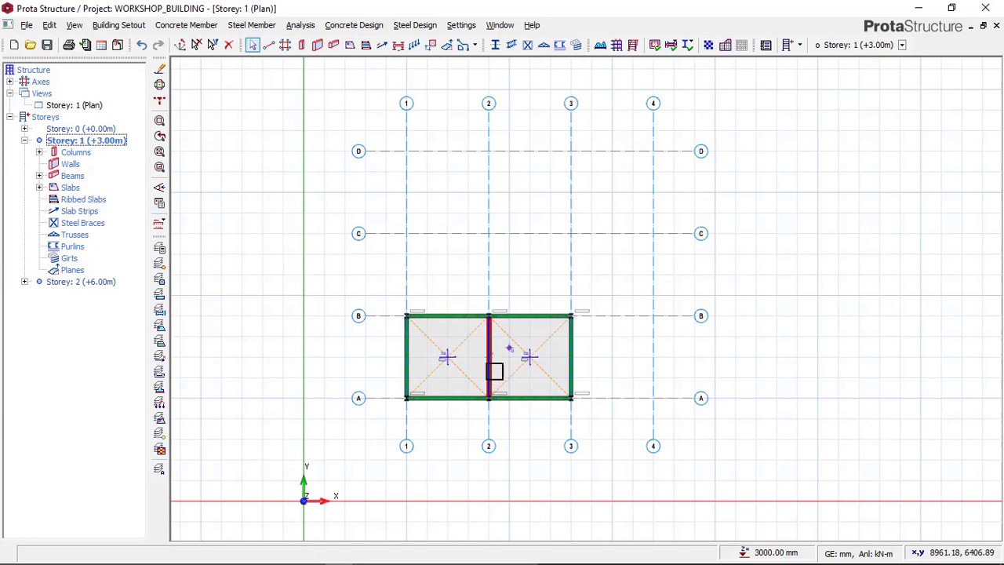
scroll(494, 370, "up", 3)
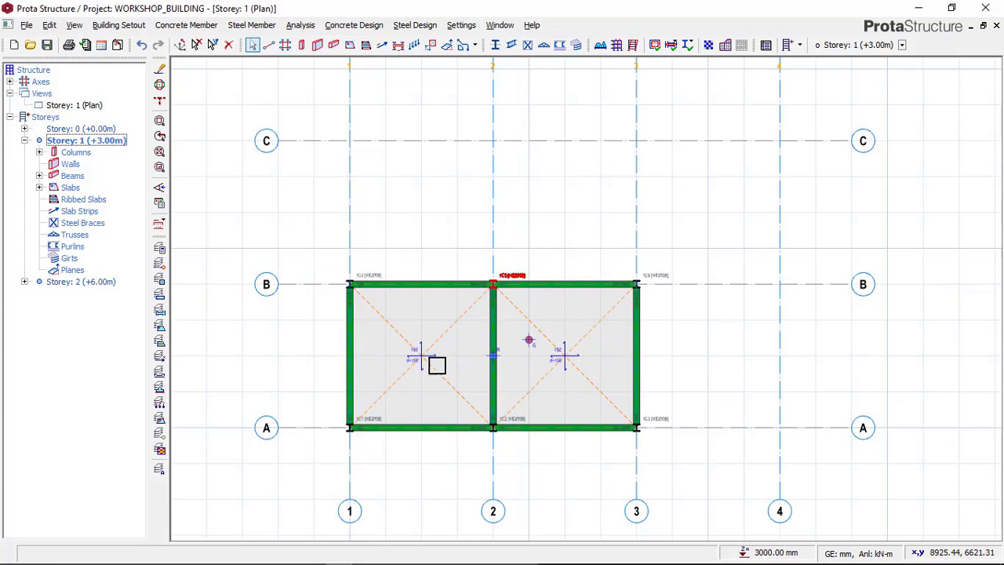
scroll(428, 441, "up", 3)
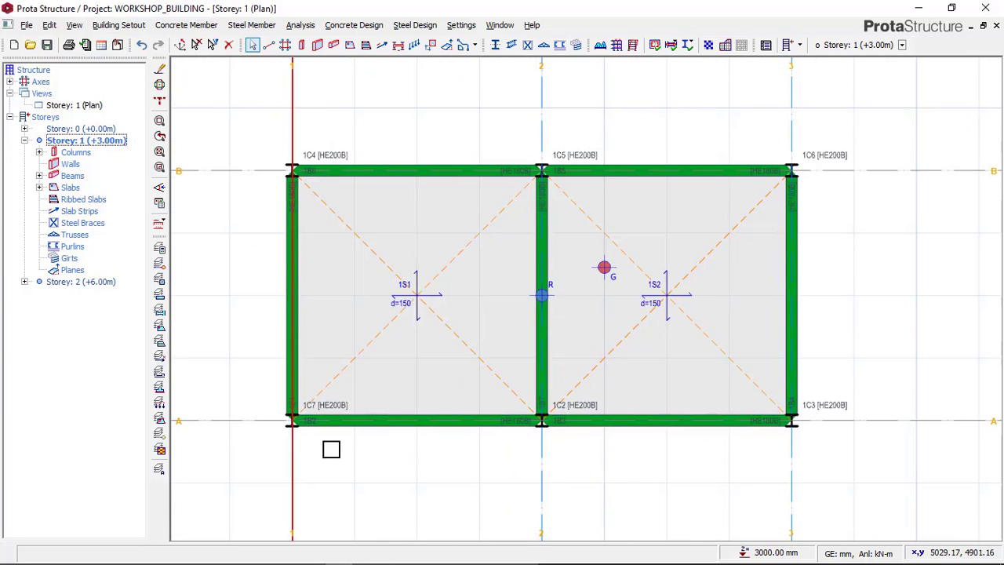
mouse_move(430, 562)
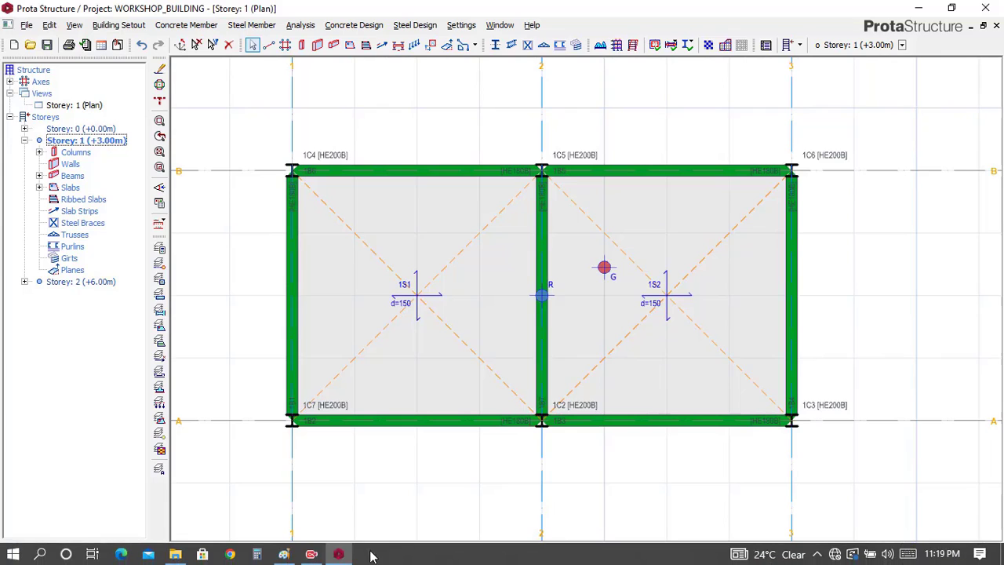
left_click(284, 554)
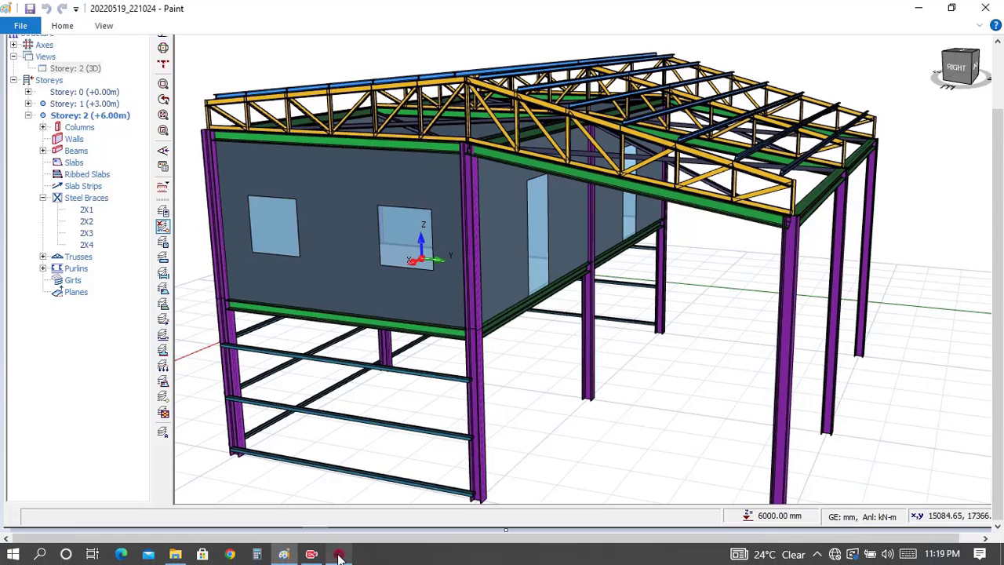
left_click(338, 553)
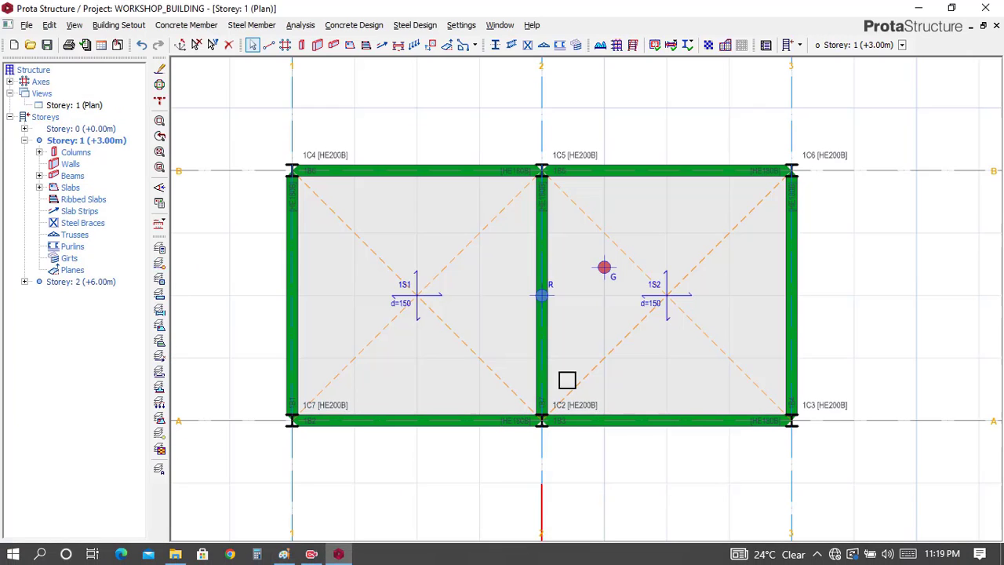
Step: Reopen the Storey 2 plan and bring the columns on axes B and C into view
double_click(90, 284)
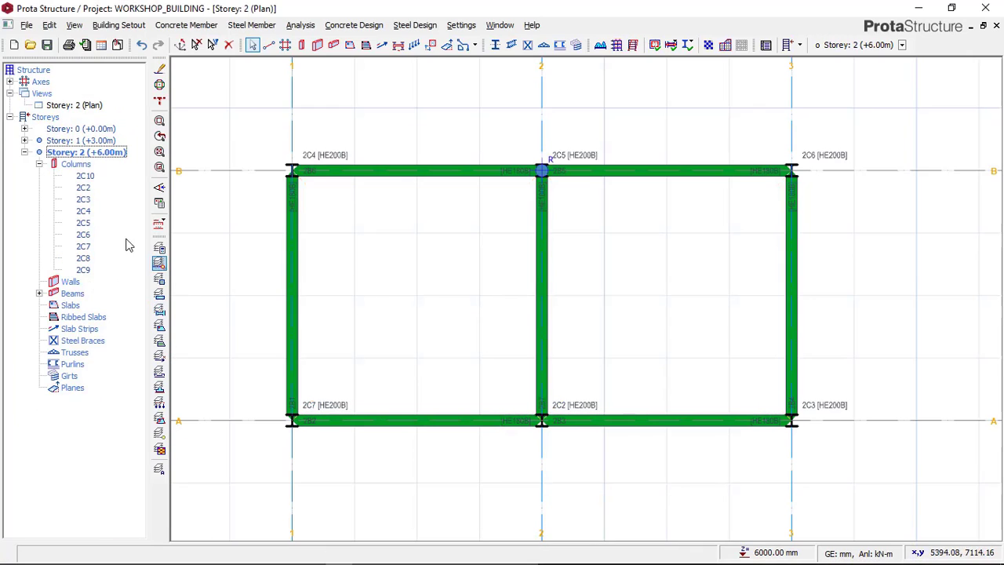
left_click(159, 223)
scroll(564, 288, "down", 2)
middle_click_drag(568, 288, 535, 339)
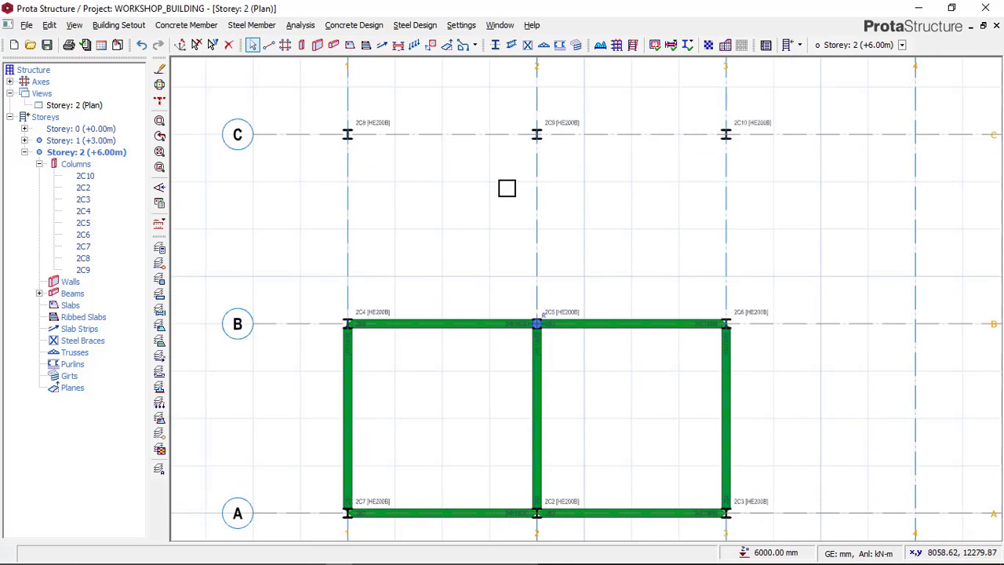
left_click(465, 45)
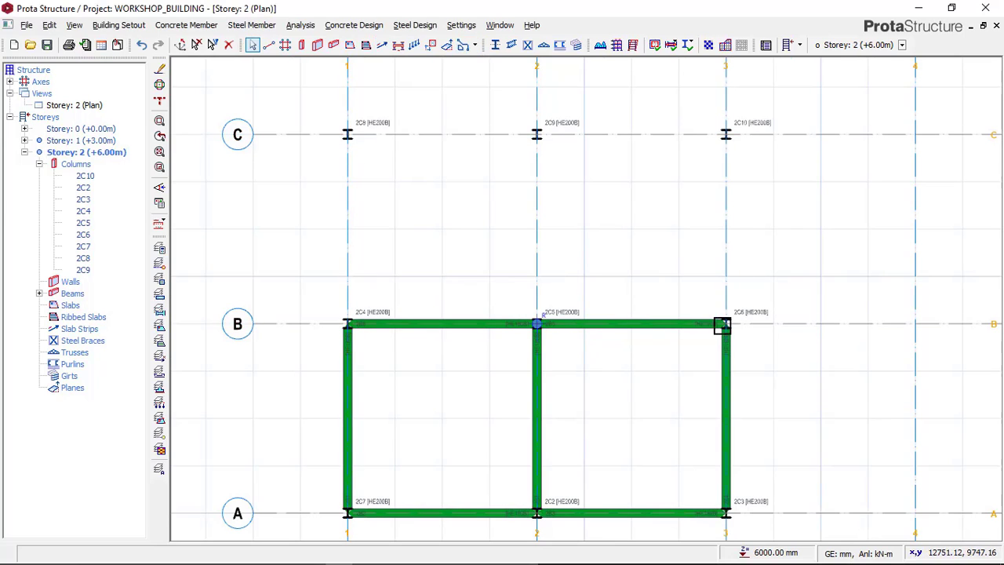
scroll(737, 329, "up", 2)
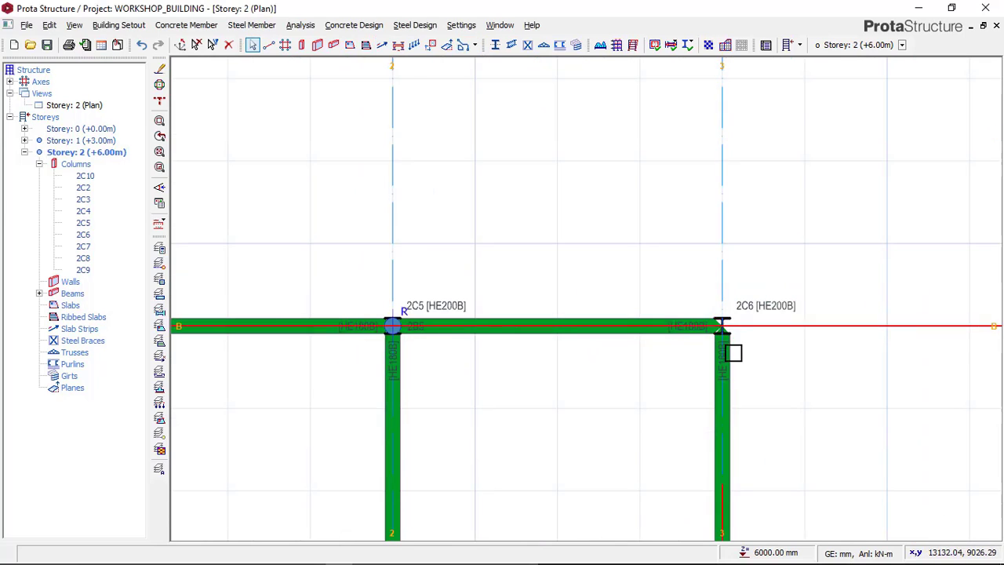
scroll(733, 351, "down", 1)
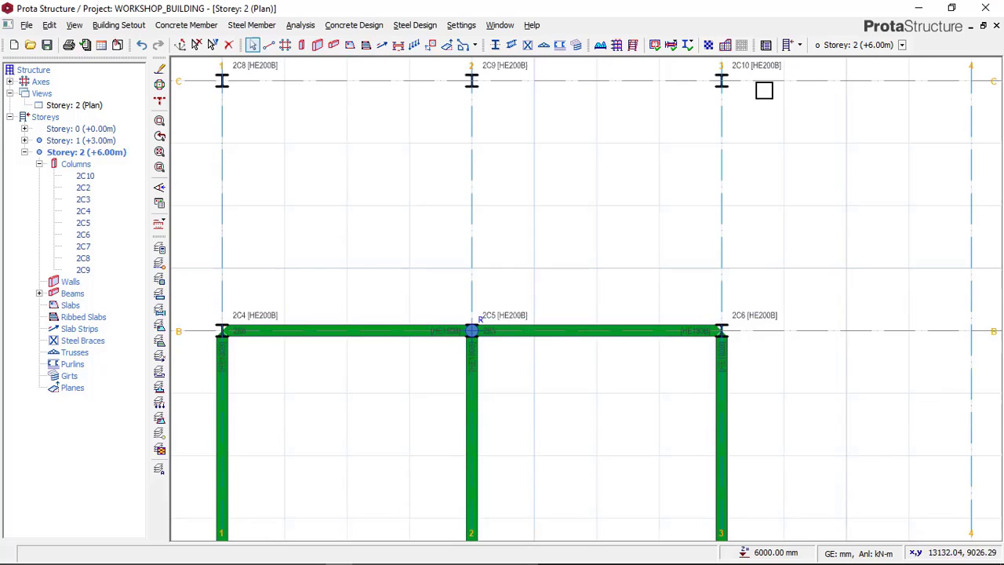
Step: Insert an HE180B steel beam on Storey 2 along axis 1 from axis B to axis C
left_click(512, 46)
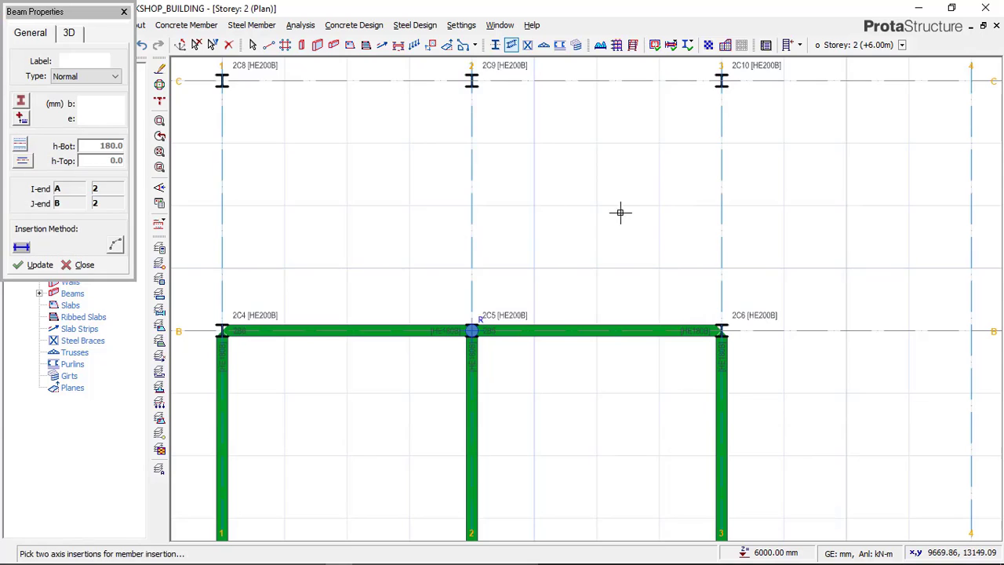
scroll(620, 213, "down", 1)
scroll(356, 258, "up", 1)
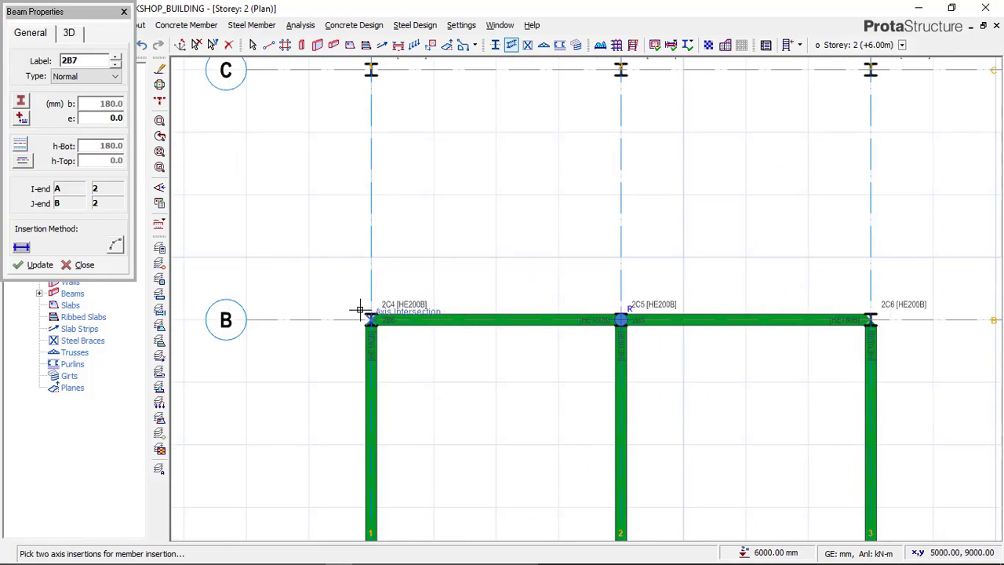
left_click(374, 321)
middle_click_drag(423, 116, 403, 289)
scroll(368, 249, "up", 1)
left_click(334, 234)
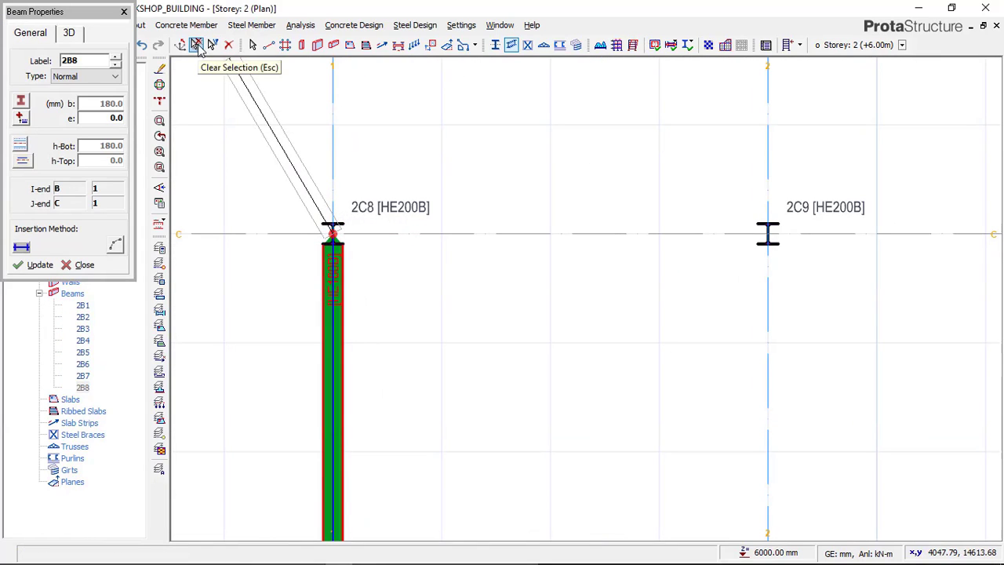
key("Escape")
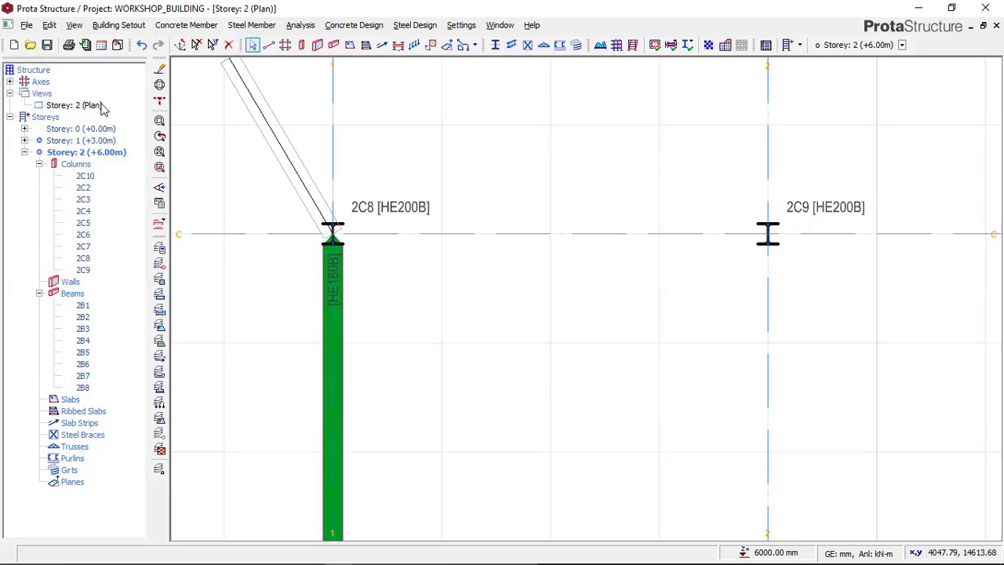
Step: Examine the new axis 1 beam in the Storey 2 3D view, compare it with the Paint reference image, and return to ProtaStructure
left_click(92, 108)
right_click(93, 109)
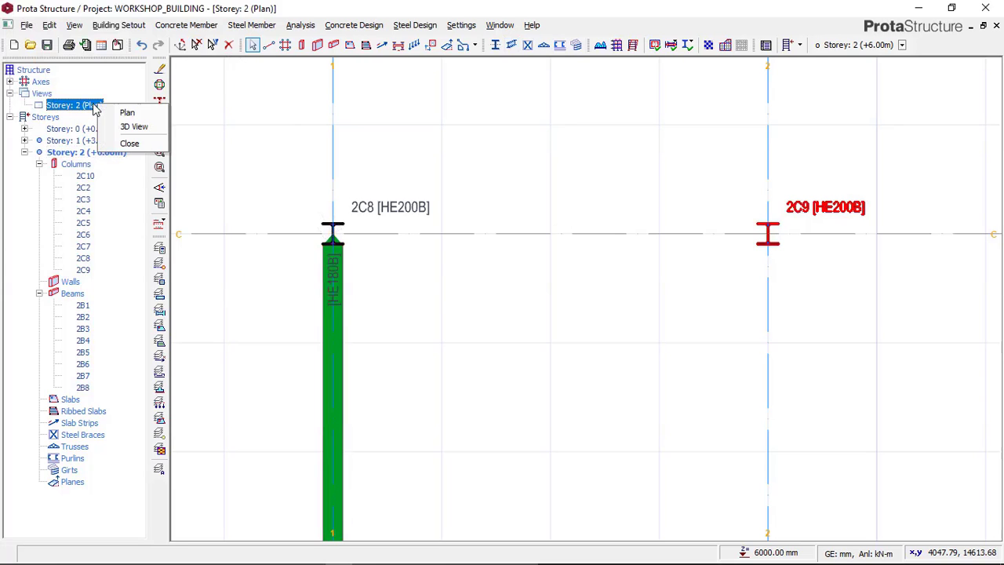
left_click(133, 128)
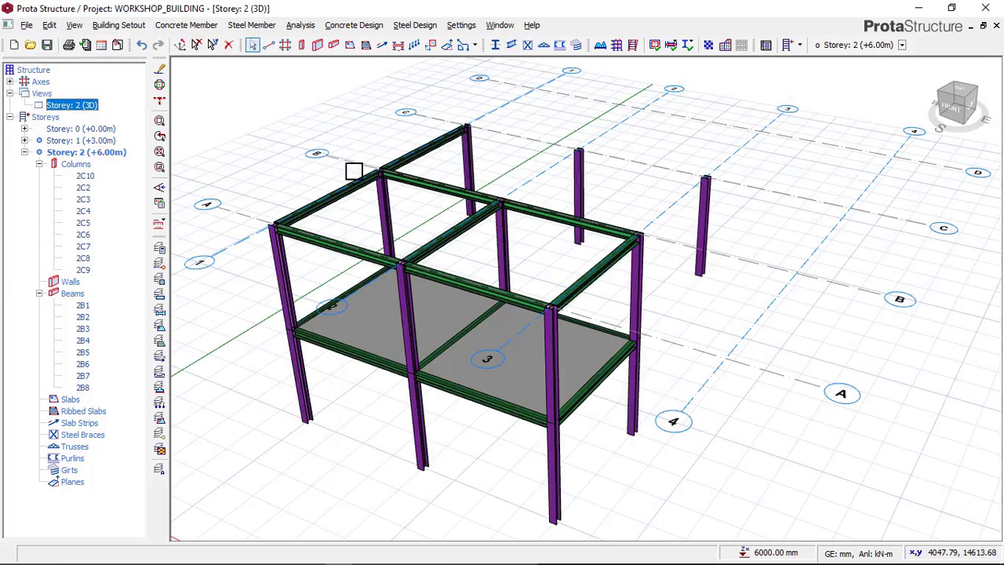
mouse_move(560, 219)
middle_mouse_down()
mouse_move(572, 287)
mouse_move(635, 241)
mouse_move(399, 251)
mouse_move(627, 224)
mouse_move(502, 157)
mouse_move(427, 173)
mouse_move(652, 373)
mouse_move(690, 394)
mouse_move(513, 264)
mouse_move(482, 299)
mouse_move(576, 309)
mouse_move(520, 394)
mouse_move(366, 482)
middle_mouse_up()
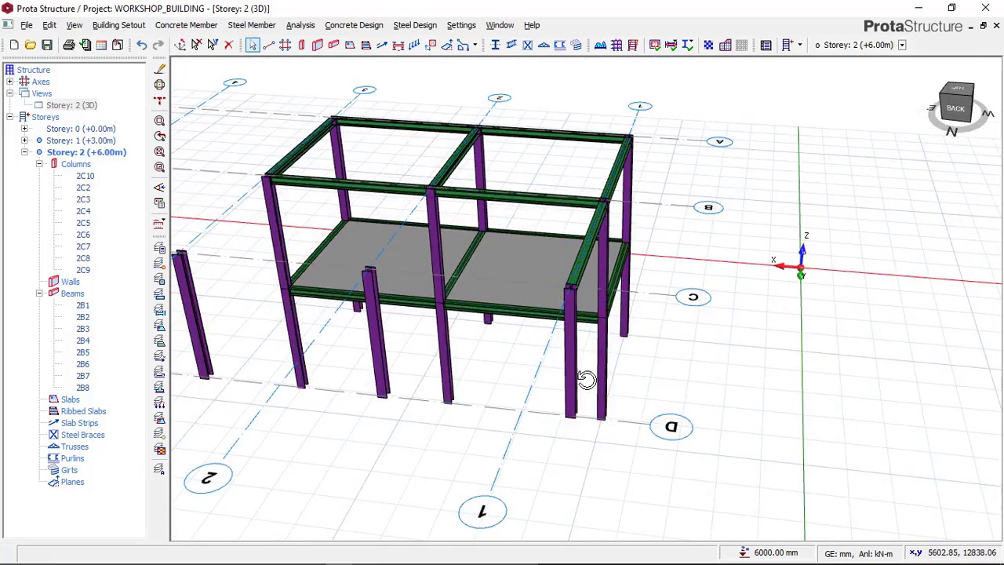
middle_click_drag(593, 384, 440, 502)
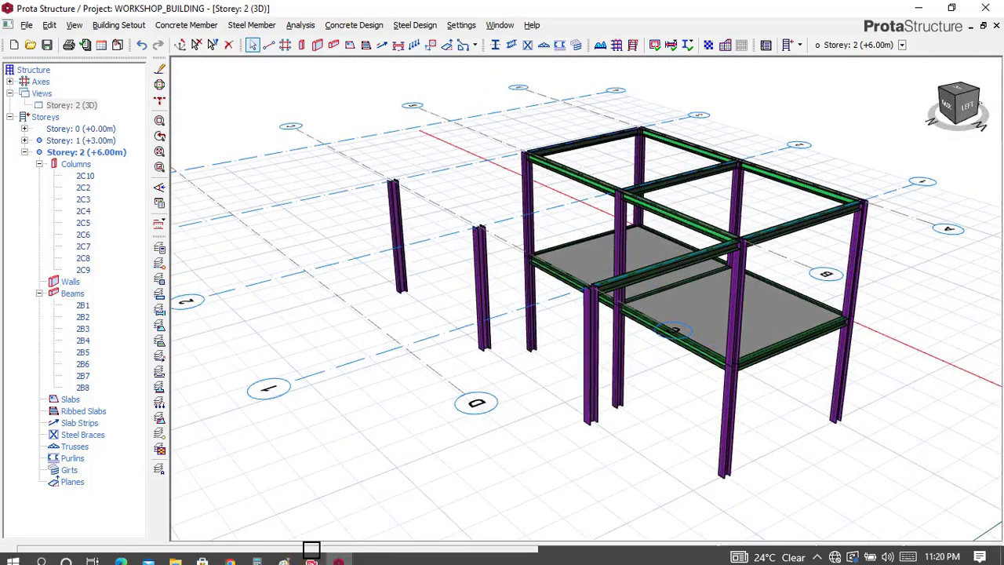
left_click(284, 554)
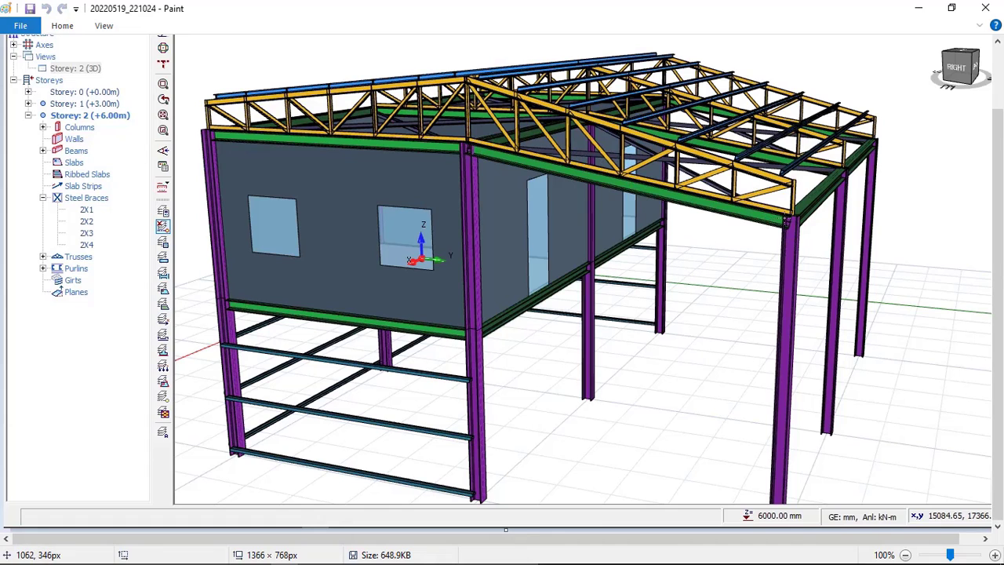
left_click(338, 552)
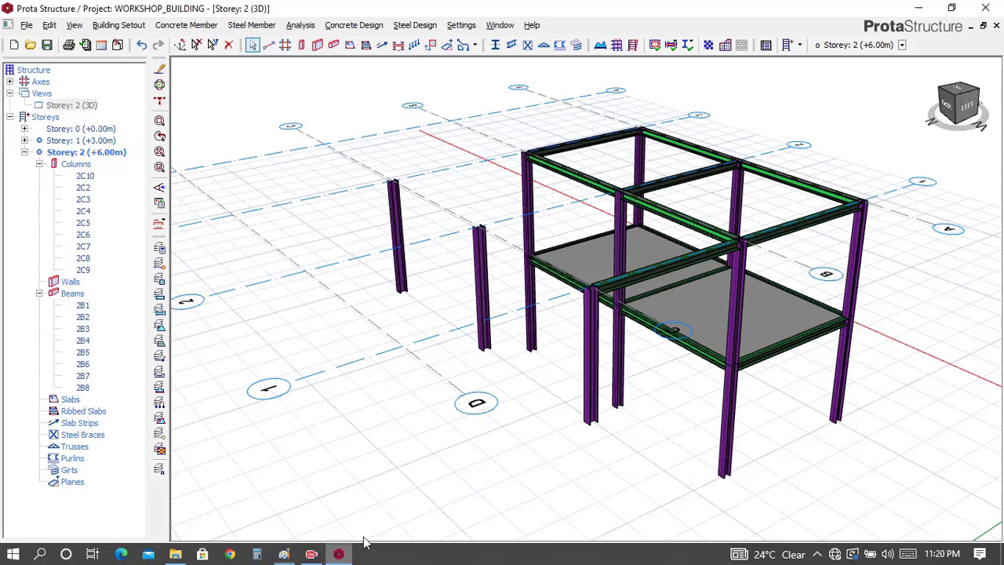
scroll(569, 343, "up", 5)
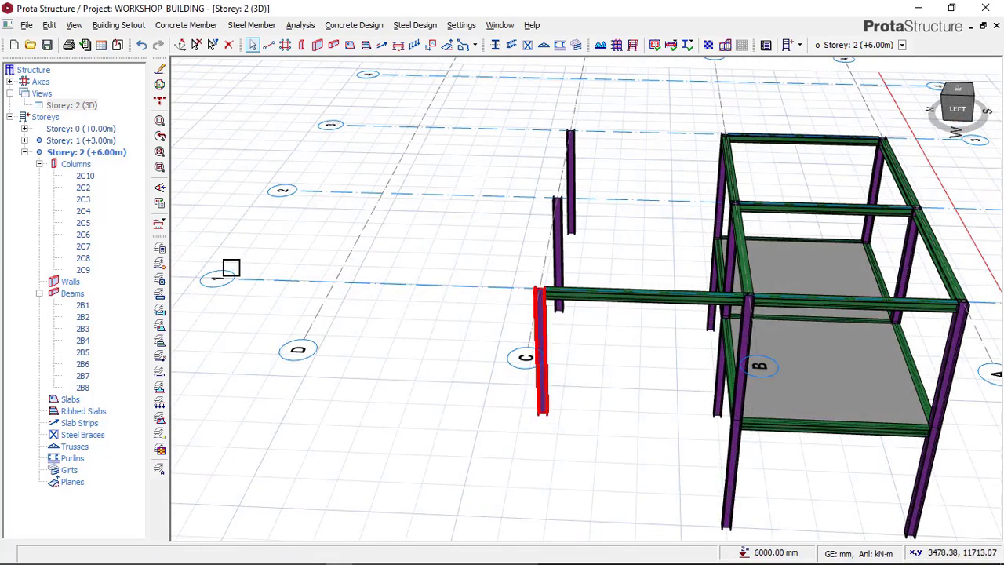
Step: Reopen the Storey 2 plan and bring the three columns on axis C into view
left_click(92, 107)
right_click(95, 110)
left_click(124, 118)
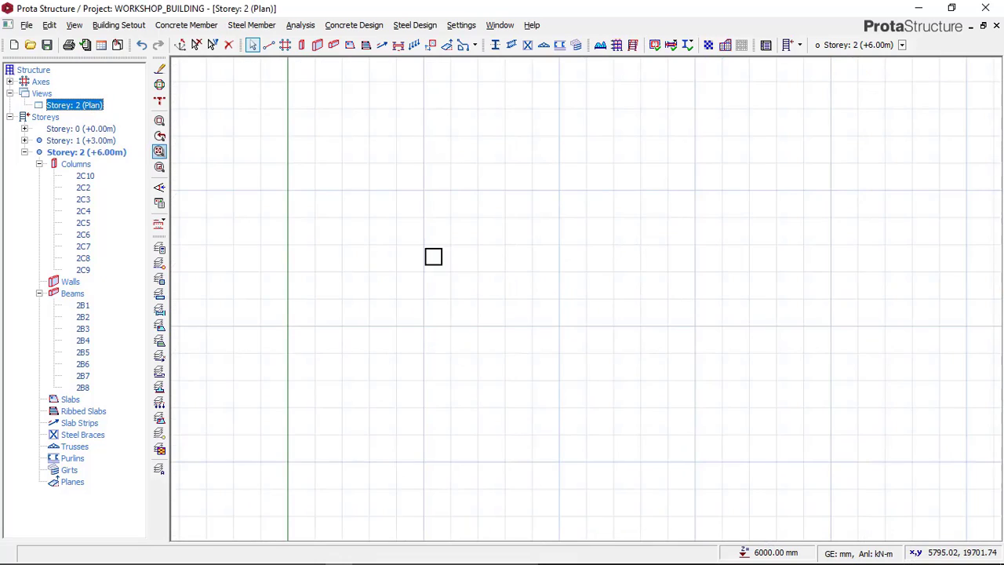
scroll(427, 282, "down", 3)
scroll(439, 270, "up", 3)
scroll(417, 270, "up", 4)
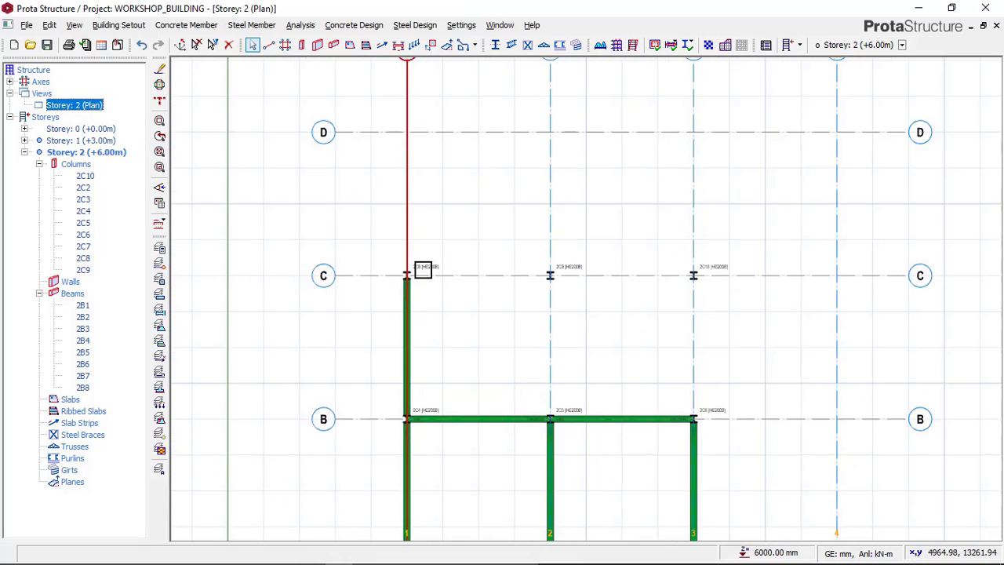
scroll(488, 269, "down", 1)
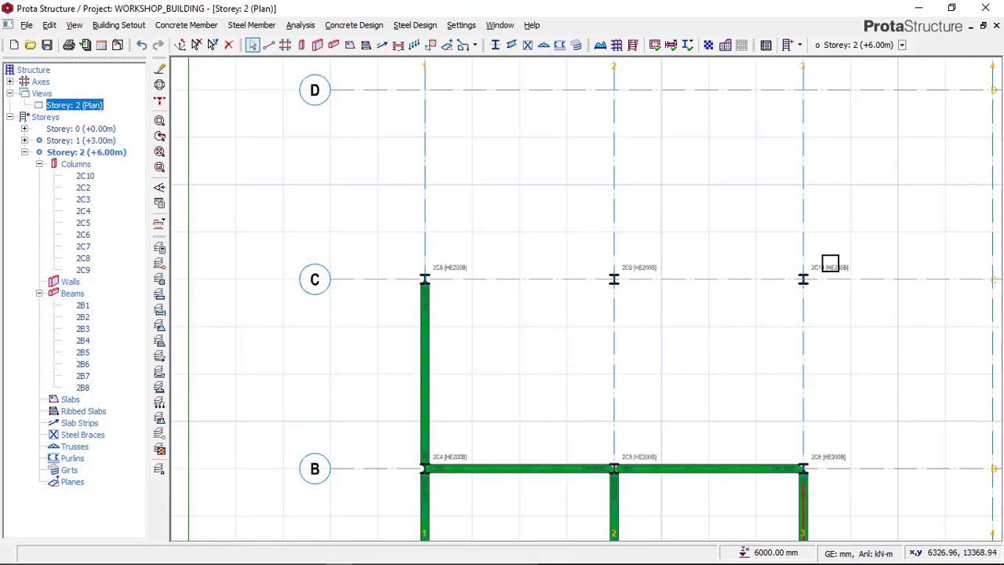
scroll(823, 267, "up", 2)
scroll(627, 251, "down", 1)
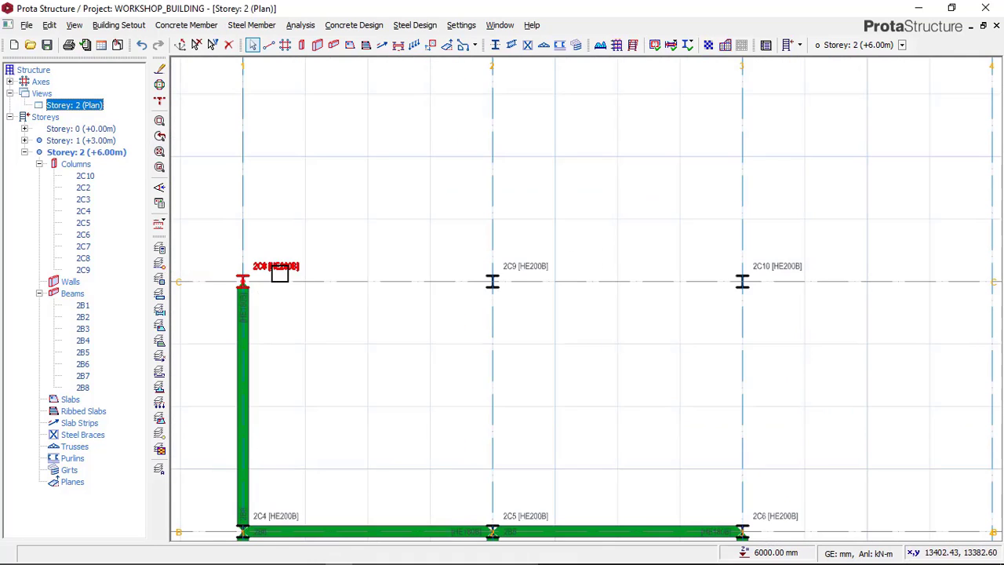
Step: Set the top level offset (del z) of the column at axes C and 1 to -800 mm, checking the Paint reference image
left_click(284, 251)
right_click(286, 246)
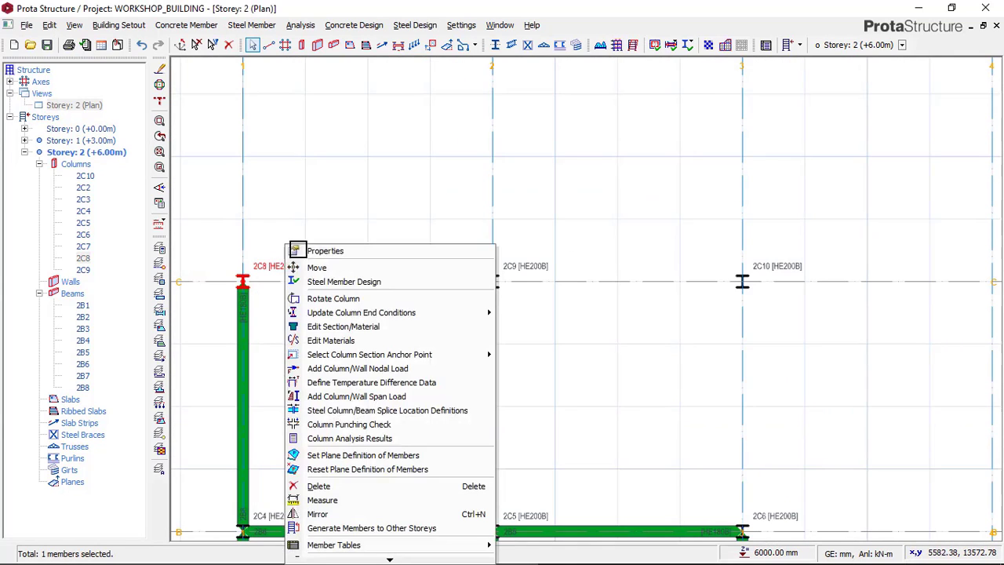
left_click(335, 251)
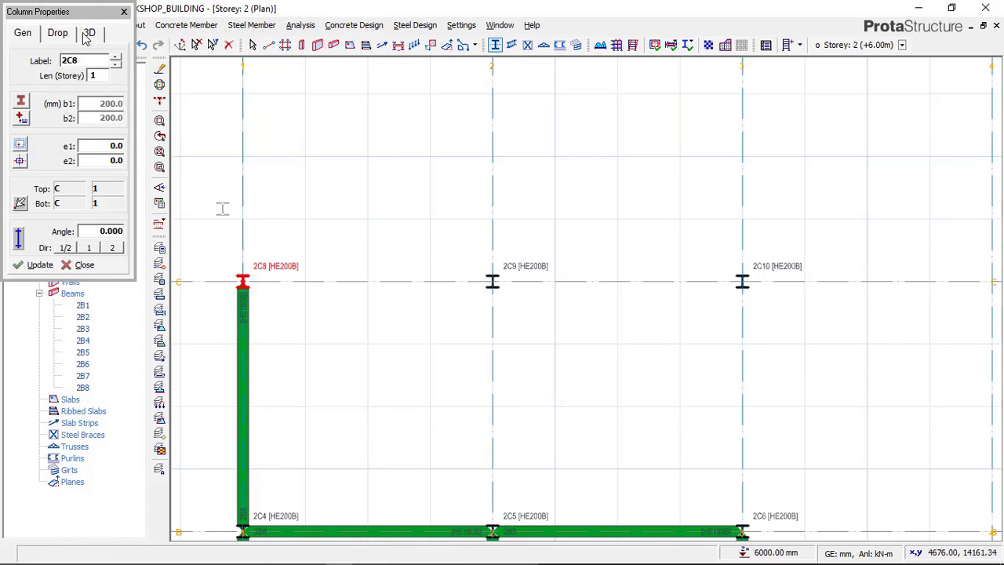
left_click(88, 34)
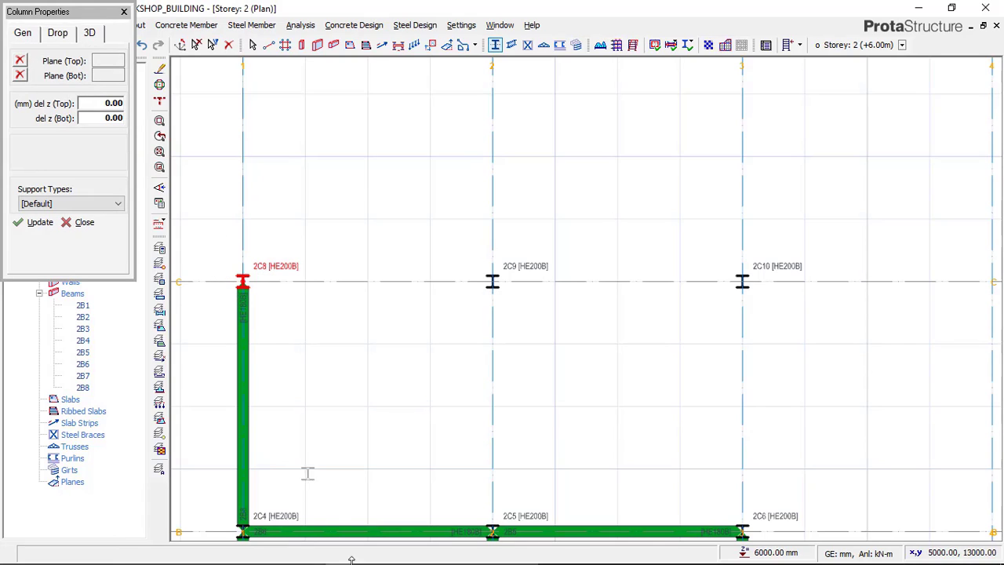
left_click(284, 554)
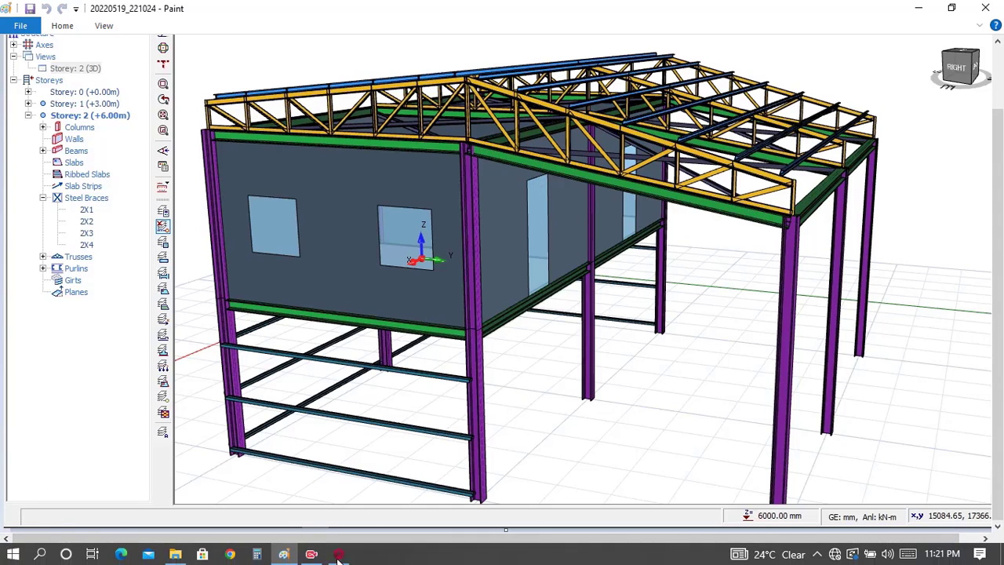
left_click(339, 553)
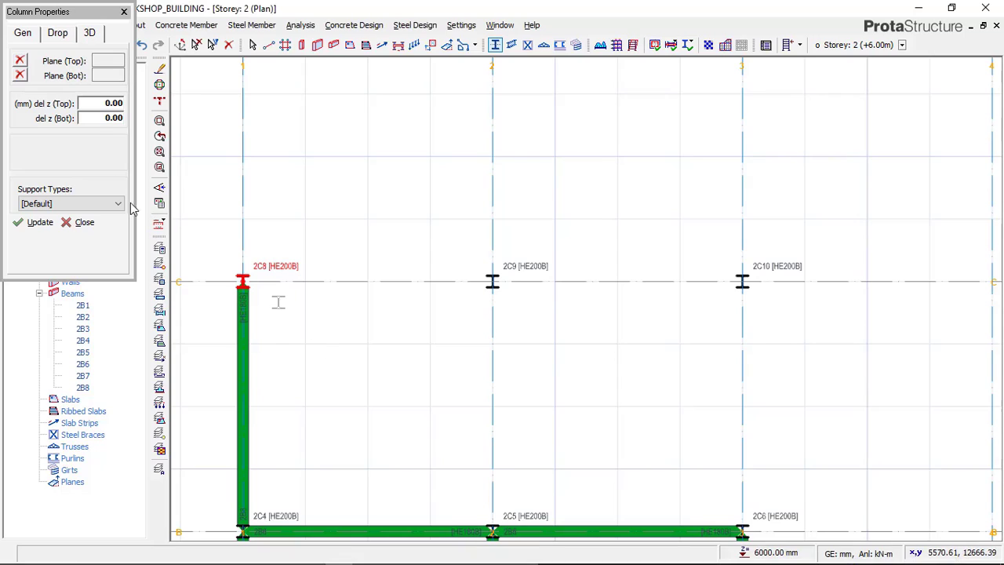
double_click(111, 103)
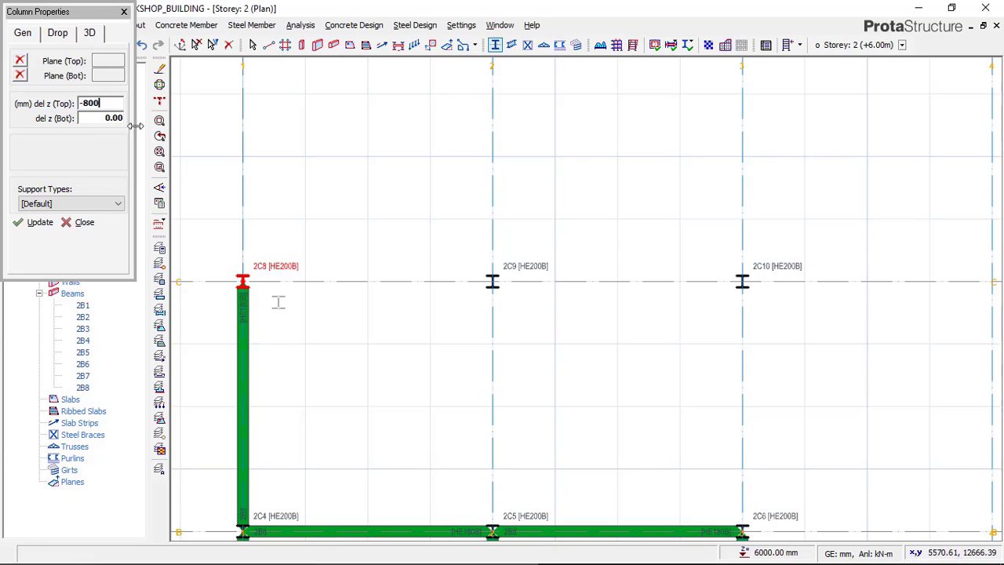
left_click(34, 223)
left_click(82, 224)
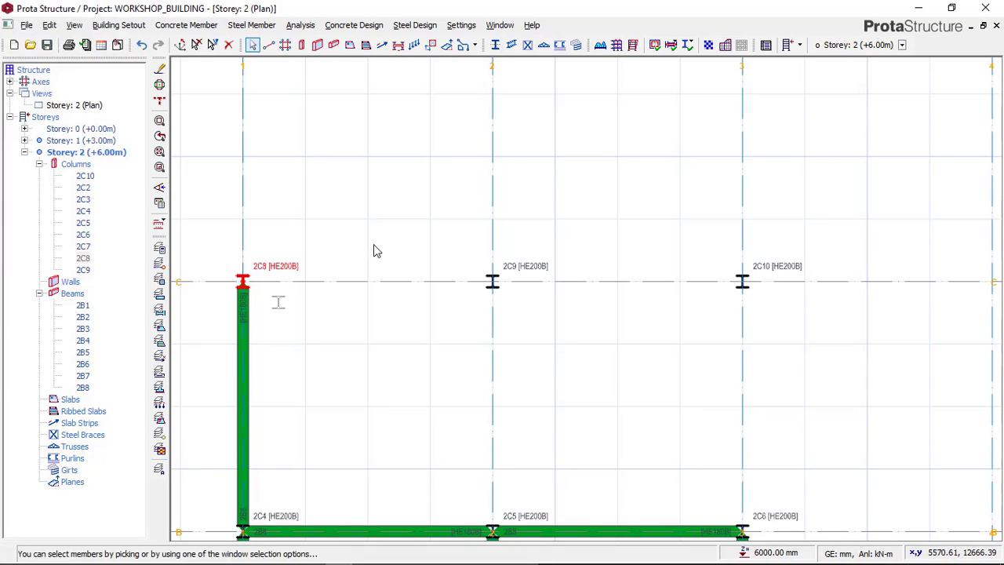
Step: Open the Storey 2 3D view and examine the column at axes C and 1 against its beam from several angles
right_click(85, 105)
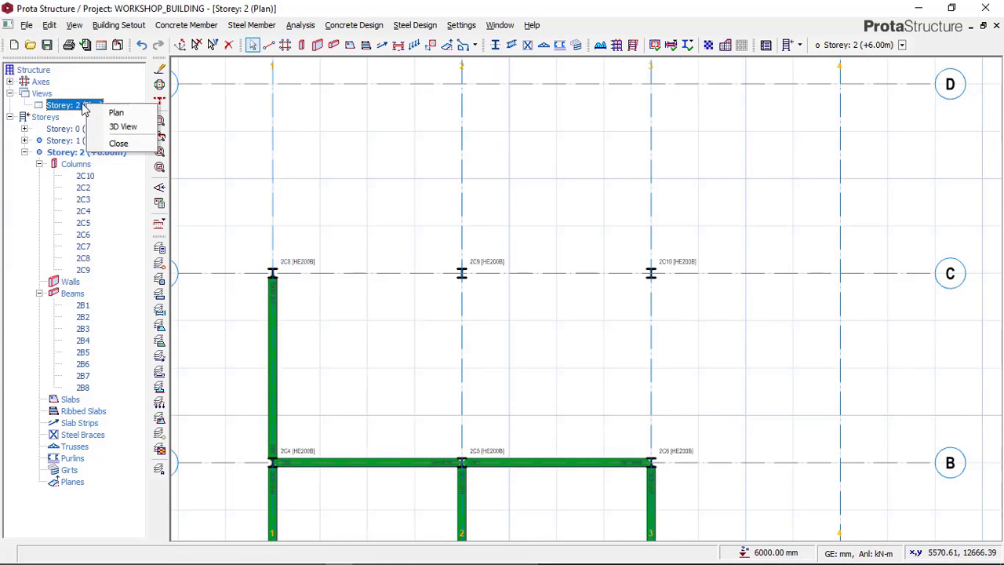
left_click(114, 127)
middle_click_drag(594, 249, 738, 355)
mouse_move(616, 275)
middle_mouse_down()
mouse_move(878, 322)
mouse_move(759, 311)
middle_mouse_up()
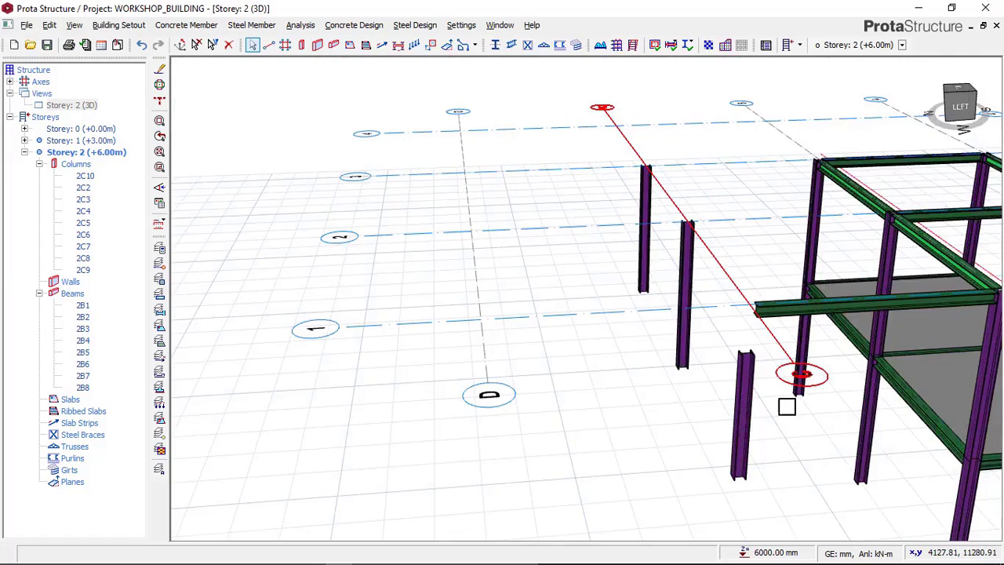
middle_click_drag(786, 406, 530, 172)
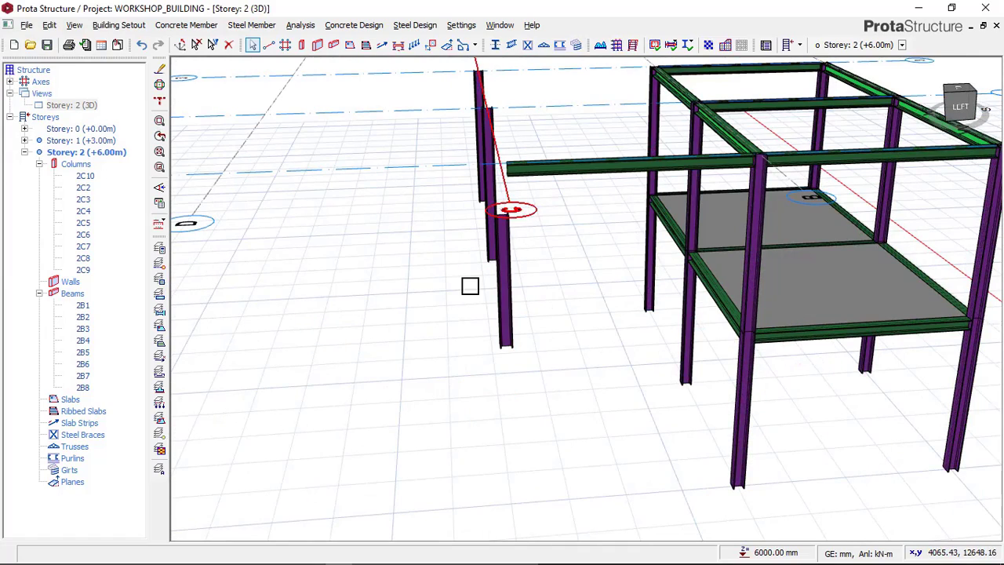
mouse_move(467, 286)
middle_mouse_down()
mouse_move(491, 289)
mouse_move(508, 262)
mouse_move(596, 208)
middle_mouse_up()
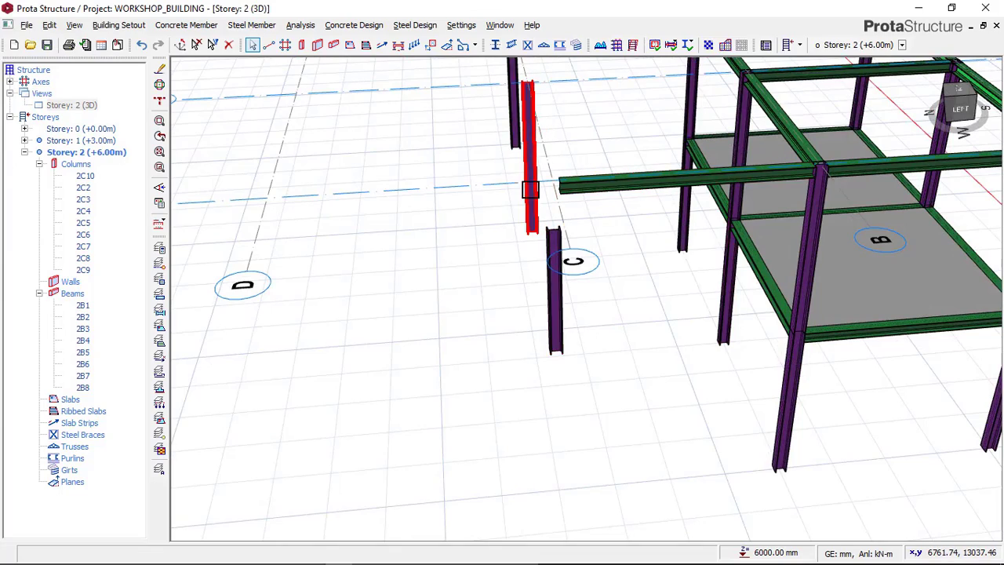
mouse_move(526, 194)
middle_mouse_down()
mouse_move(536, 188)
mouse_move(515, 195)
middle_mouse_up()
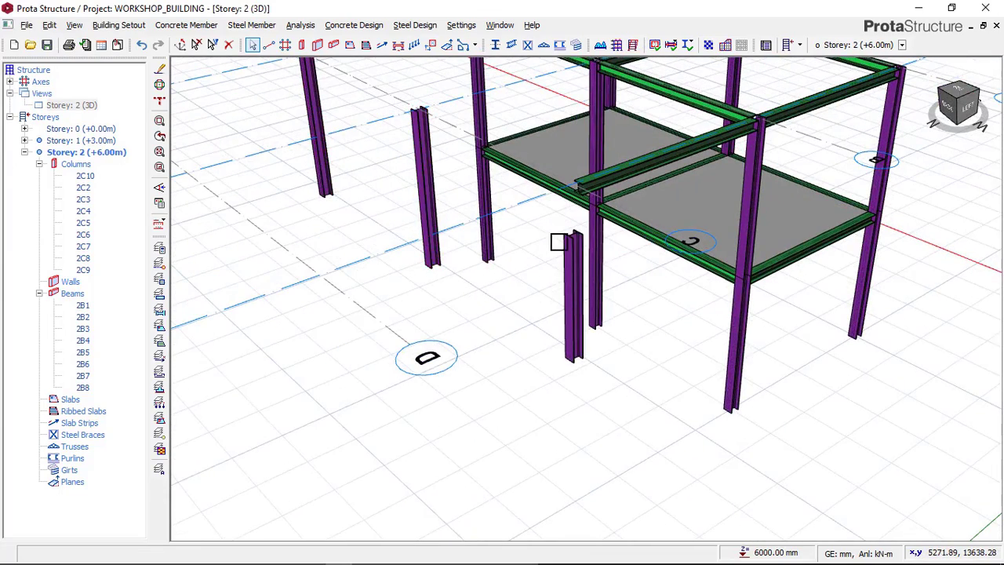
middle_click_drag(516, 291, 645, 217)
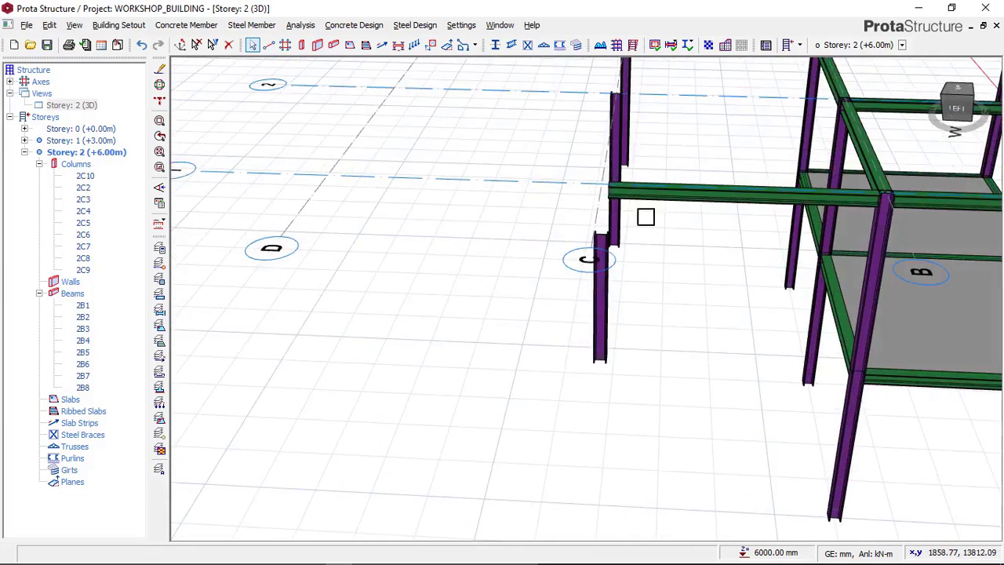
Step: Reopen the Storey 2 plan and bring the axis 1 beam between axes B and C into view
left_click(71, 106)
right_click(78, 105)
left_click(105, 112)
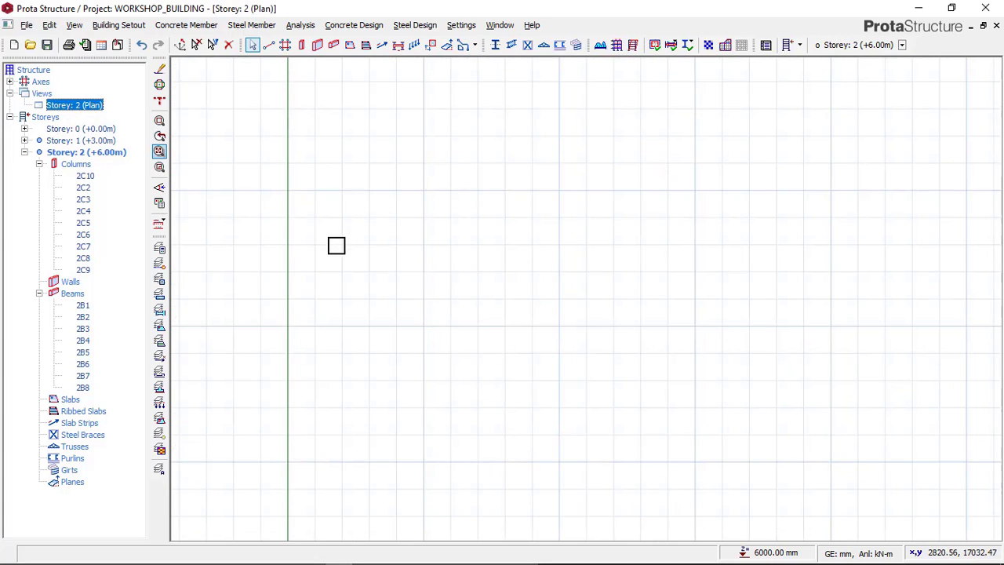
scroll(427, 270, "up", 2)
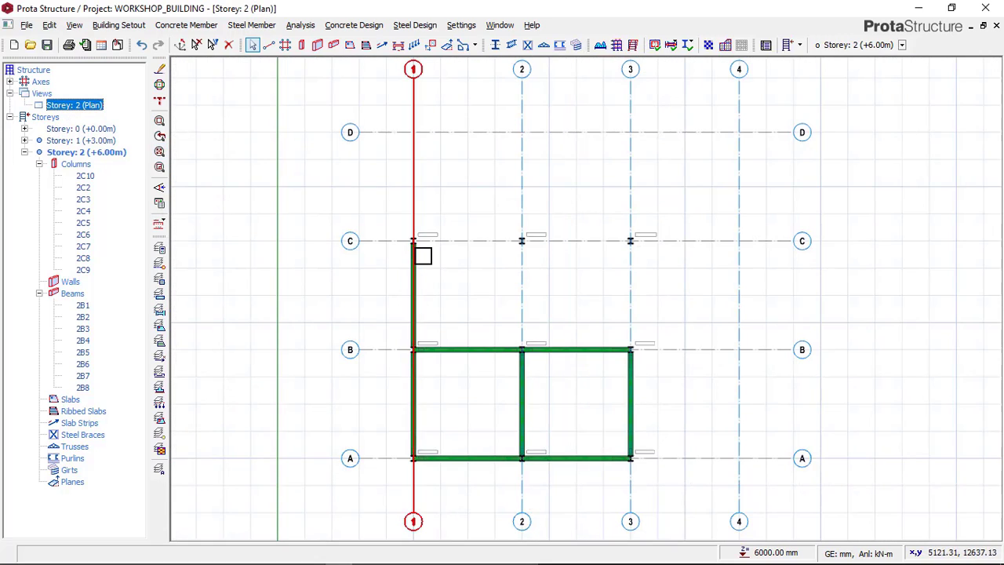
scroll(432, 231, "up", 2)
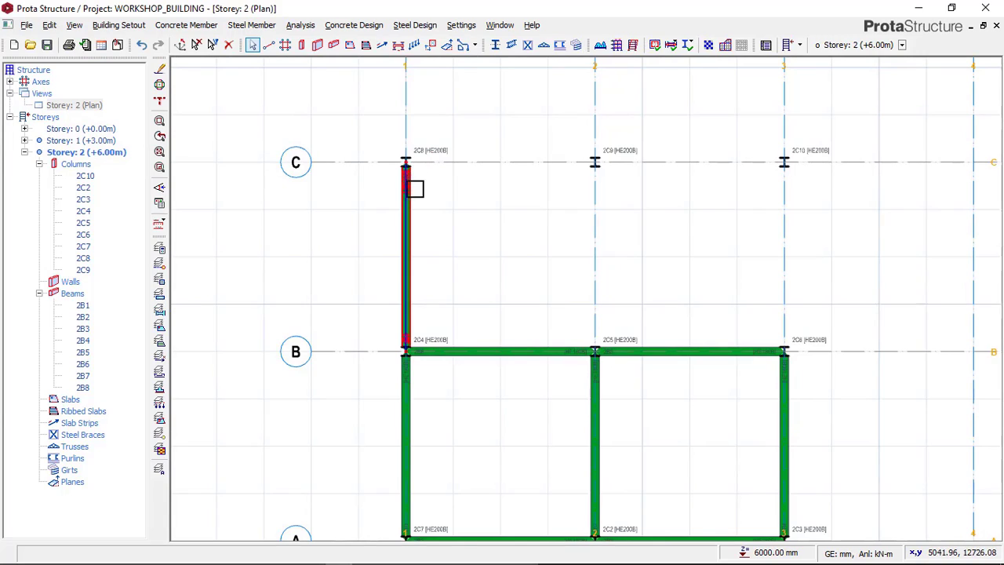
Step: Set the J-end level offset (delZ-J) of the axis 1 beam between axes B and C to -800 mm
left_click(410, 197)
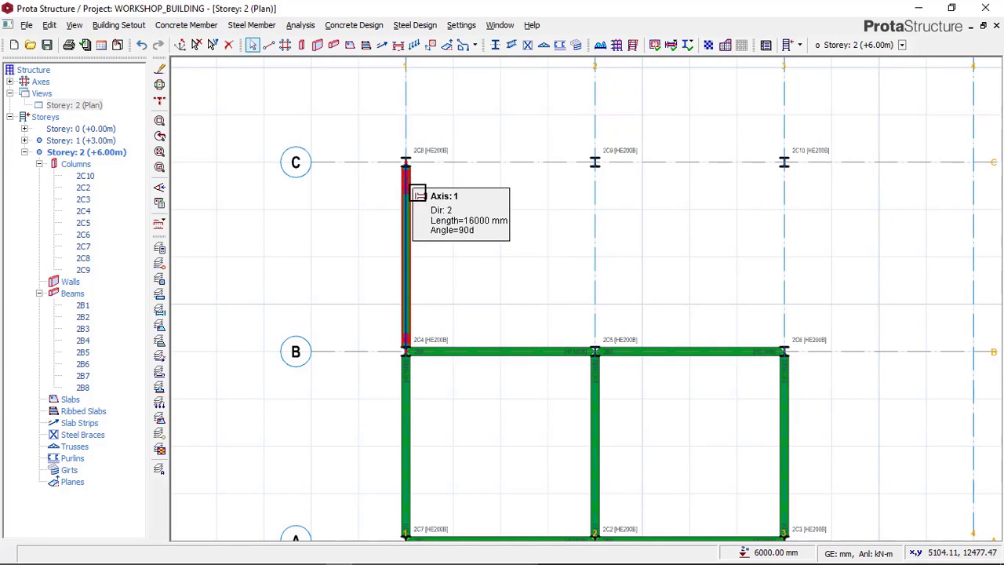
right_click(379, 154)
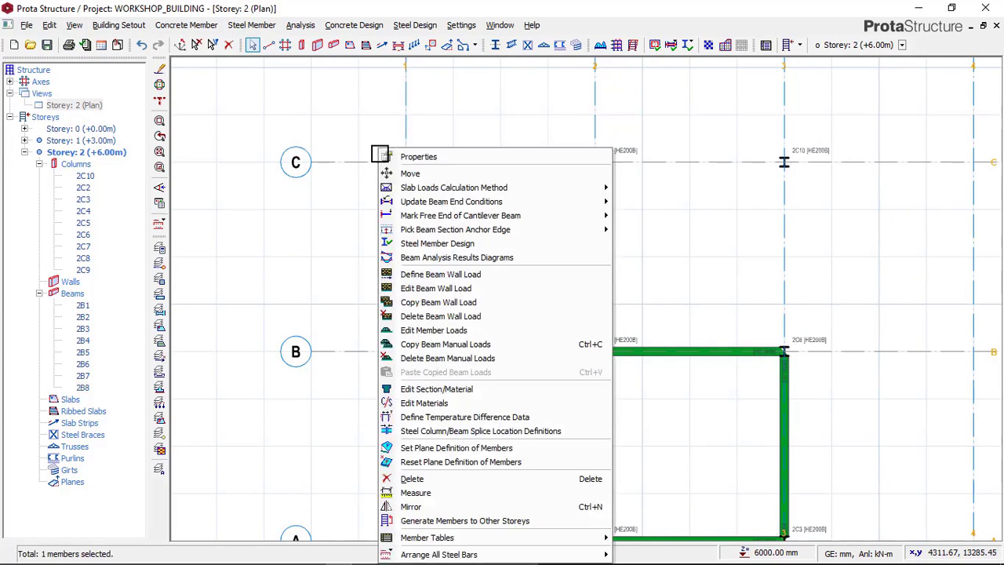
left_click(430, 157)
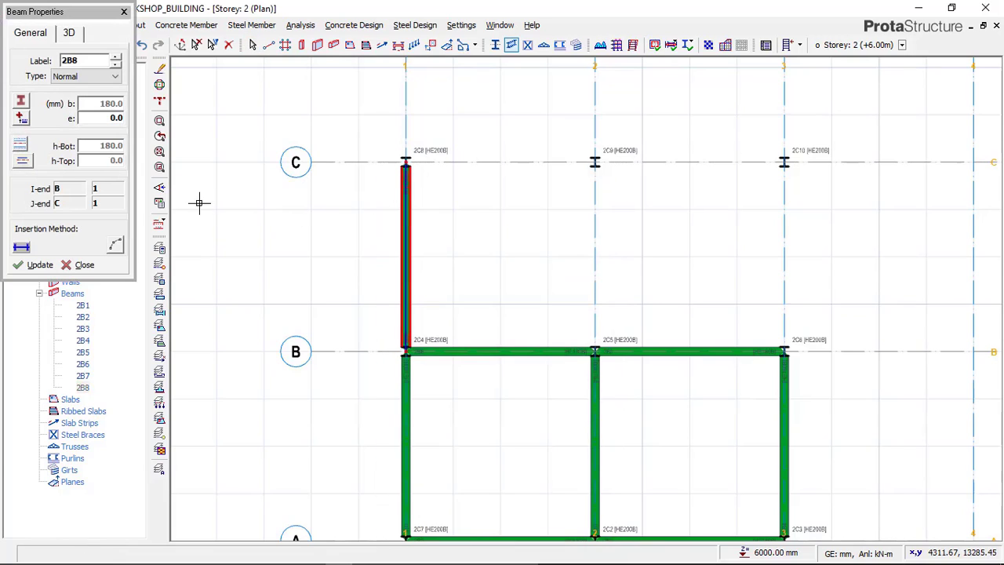
left_click(69, 33)
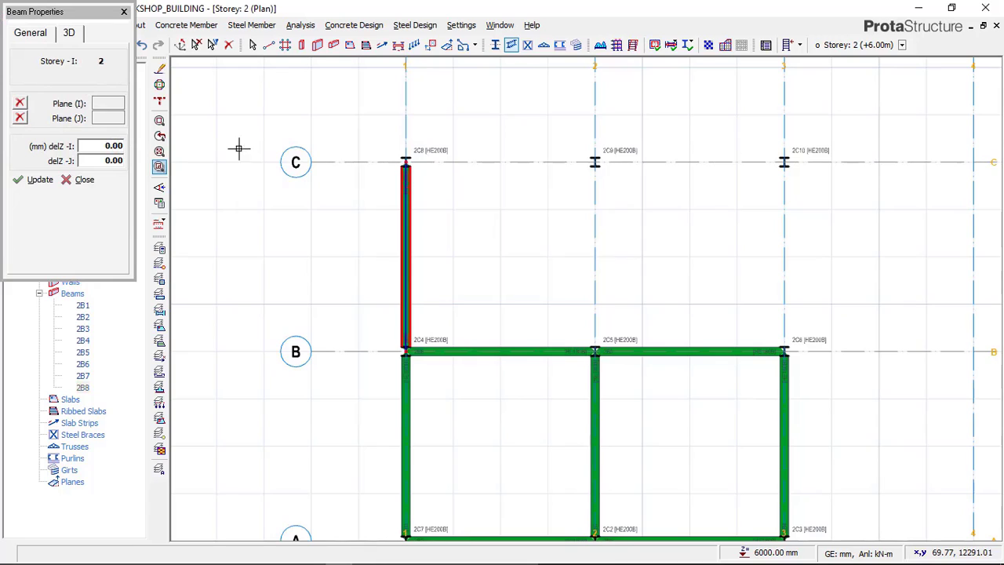
scroll(353, 146, "up", 2)
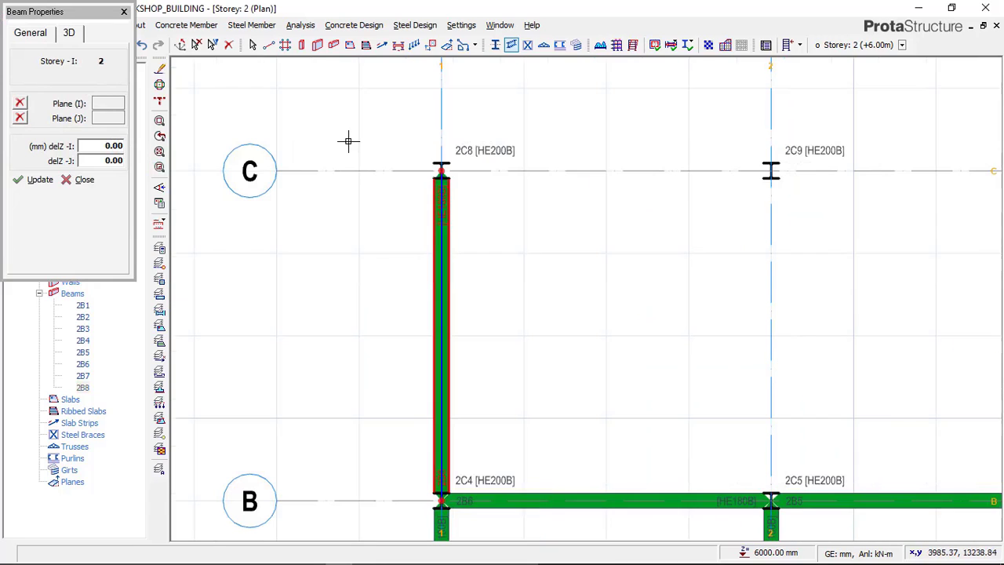
left_click(106, 145)
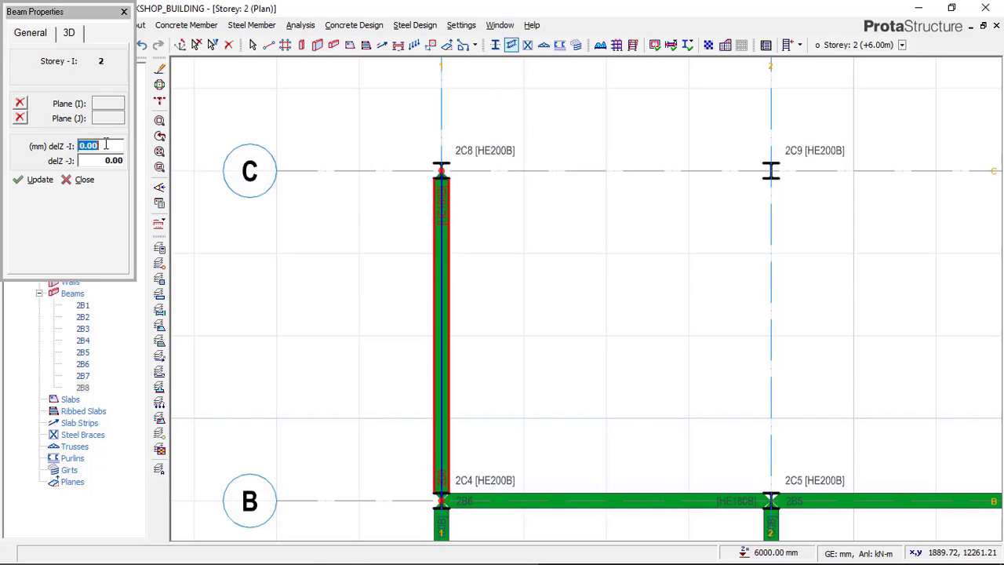
left_click(108, 158)
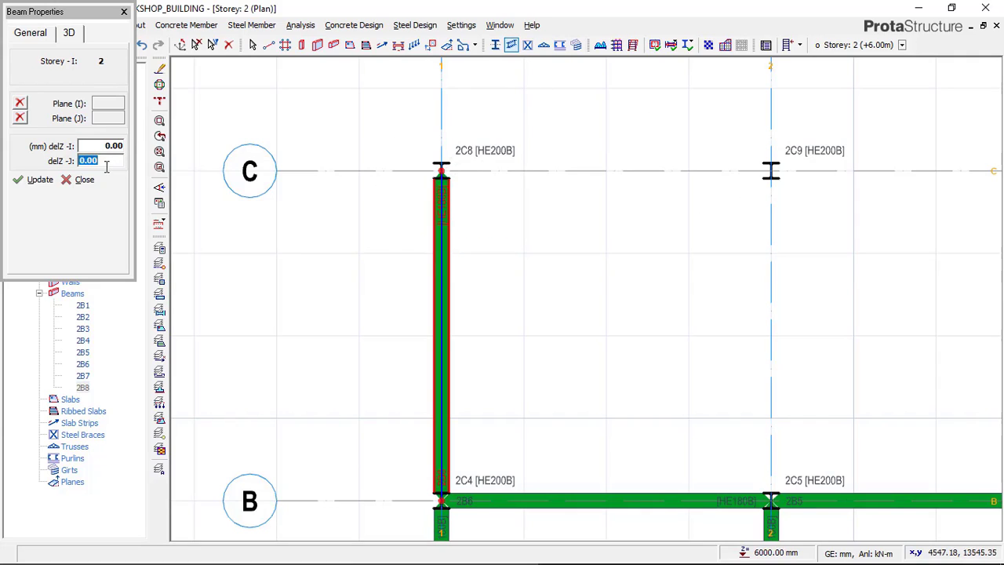
type("-8")
left_click(65, 182)
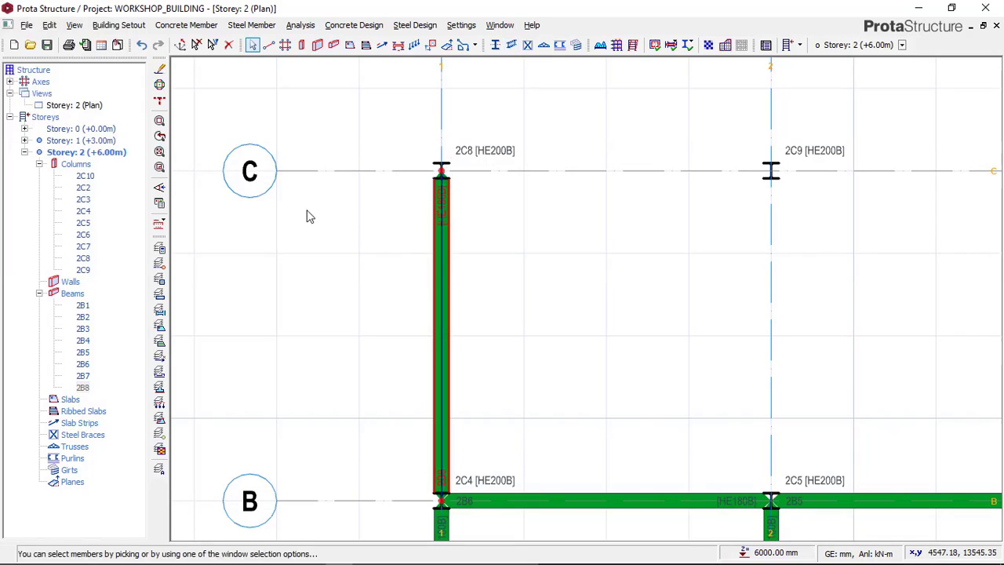
Step: Open the Storey 2 3D view and examine the axis 1 beam's slope down to the column on axis C
left_click(95, 108)
right_click(100, 109)
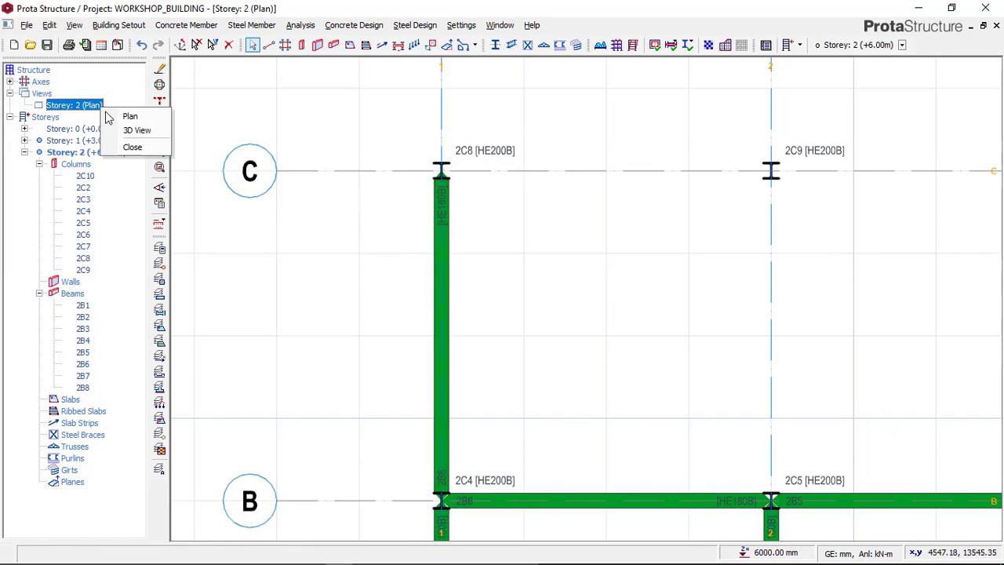
left_click(131, 134)
middle_click_drag(506, 213, 298, 232)
mouse_move(596, 227)
middle_mouse_down()
mouse_move(596, 206)
mouse_move(583, 298)
mouse_move(773, 397)
mouse_move(617, 337)
mouse_move(578, 287)
mouse_move(582, 295)
mouse_move(350, 249)
middle_mouse_up()
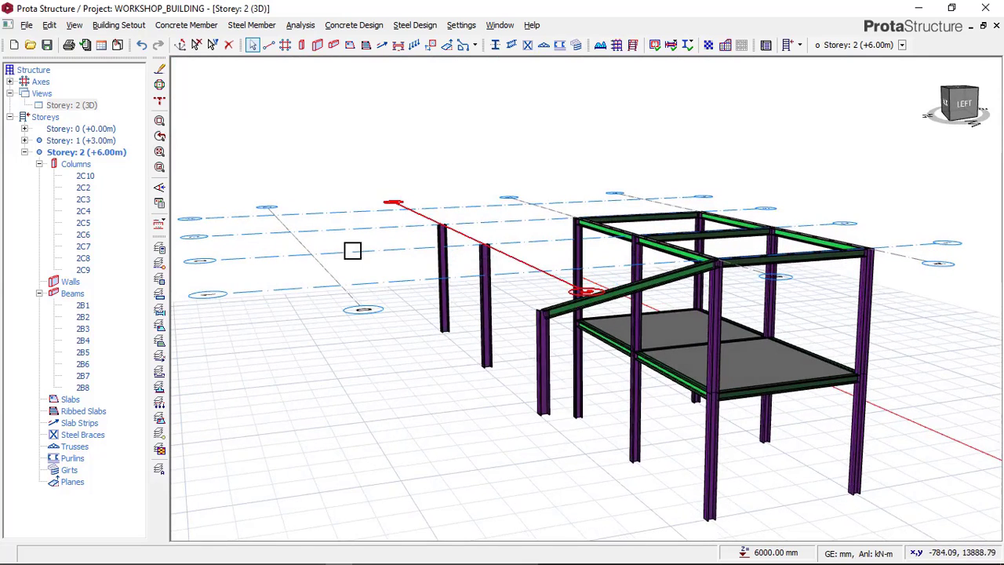
Step: Return to the Storey 2 plan and start a steel beam insertion near the axis C columns
left_click(79, 105)
right_click(98, 107)
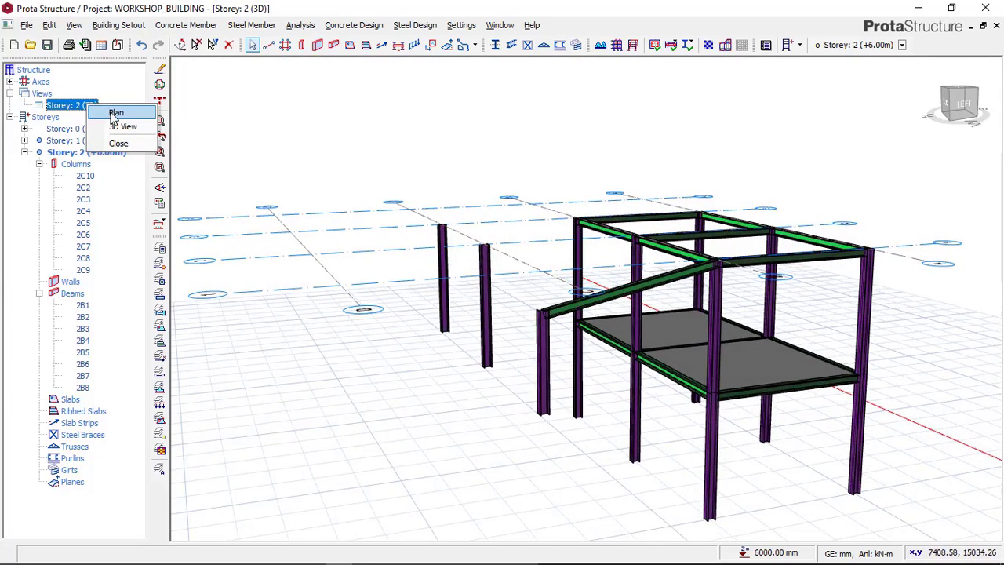
left_click(118, 110)
scroll(459, 294, "up", 2)
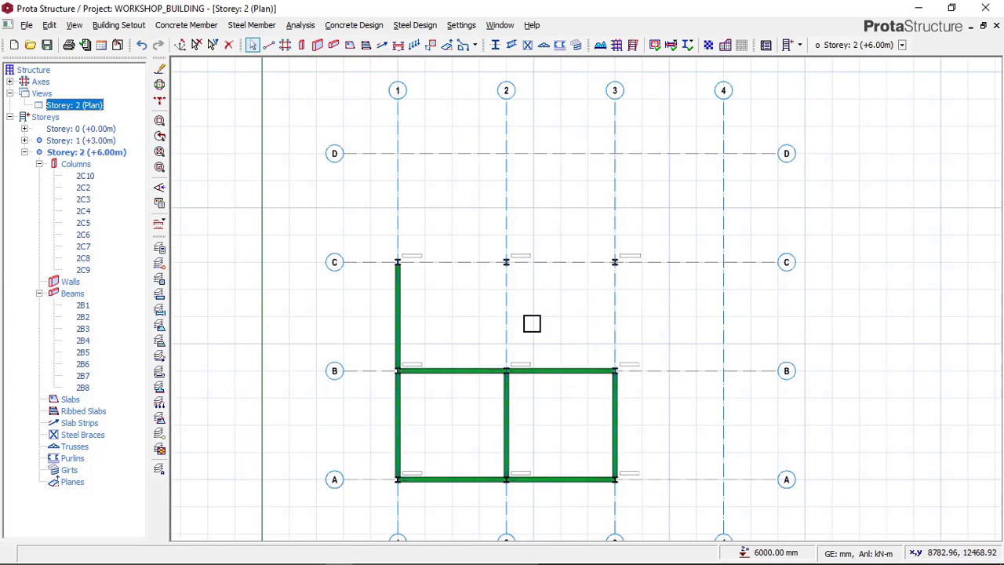
scroll(525, 289, "up", 2)
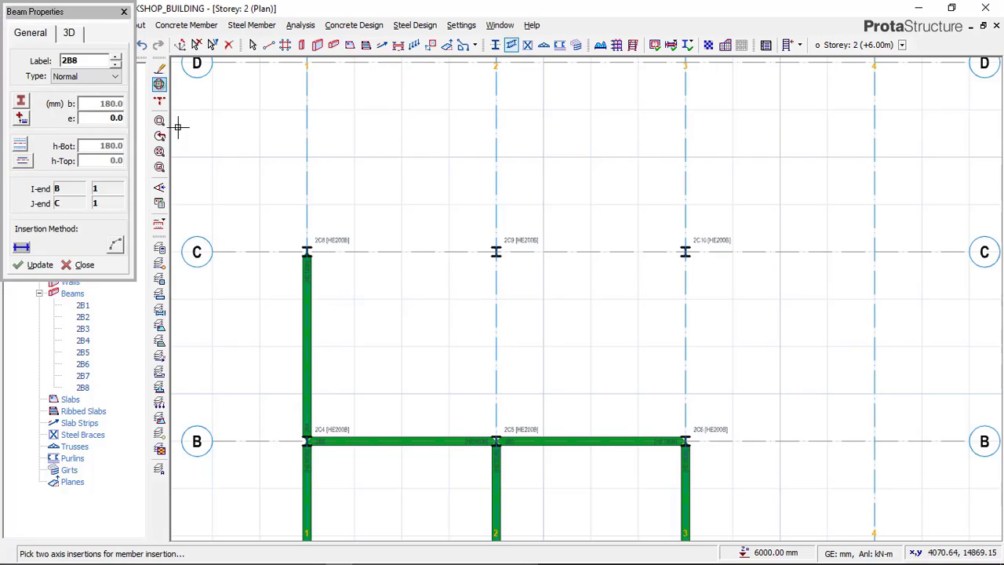
Step: Check the beam's -800 mm delZ-J offset and insert an HE180B beam on axis 2 from axis B to axis C
left_click(71, 34)
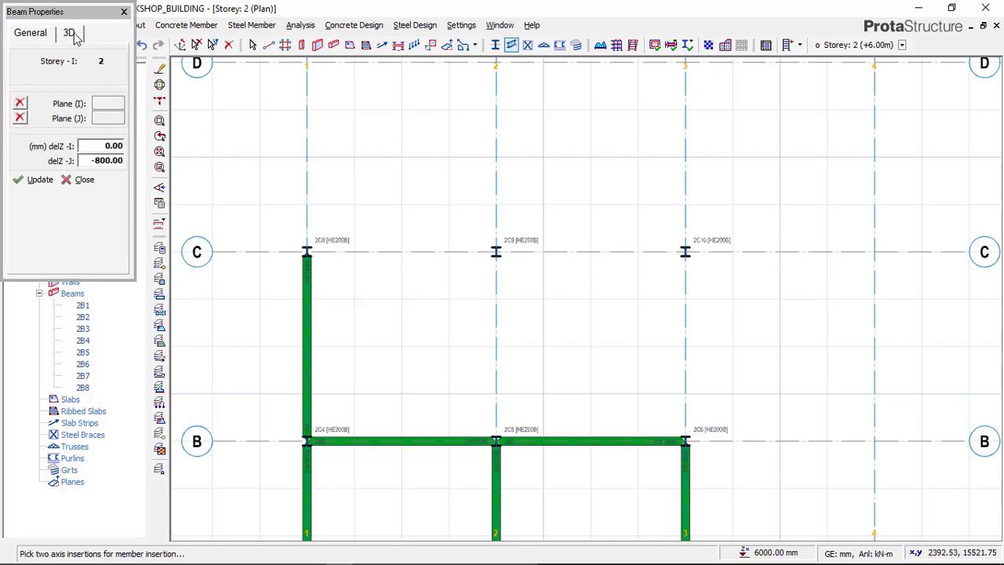
left_click(30, 33)
scroll(494, 438, "up", 3)
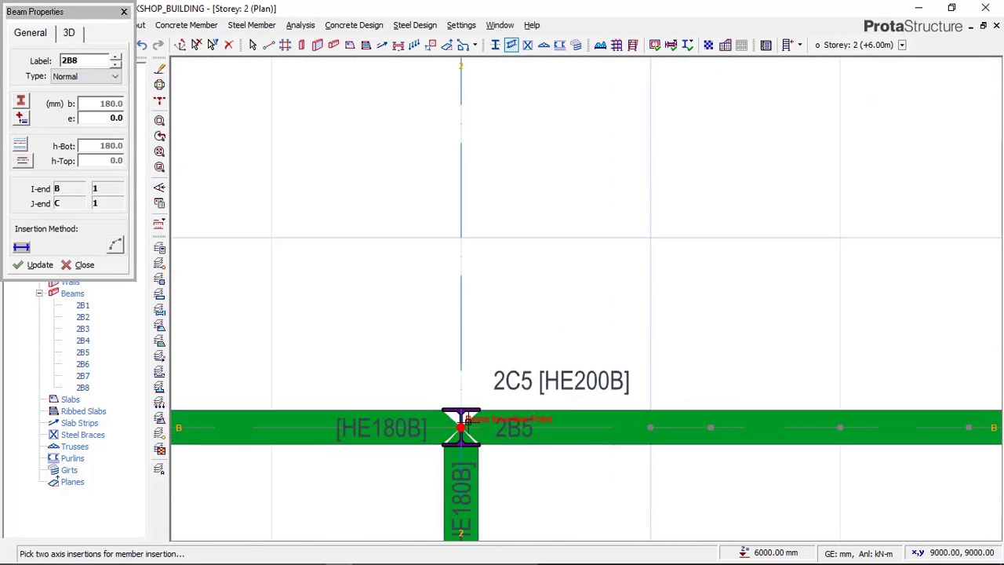
left_click(461, 426)
scroll(502, 330, "down", 3)
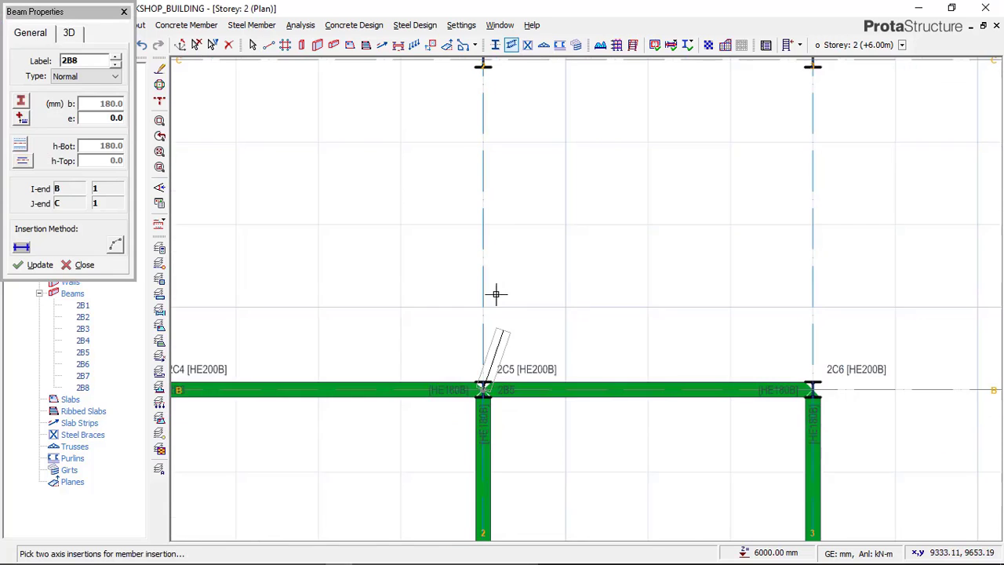
middle_click_drag(498, 120, 504, 443)
scroll(466, 251, "up", 3)
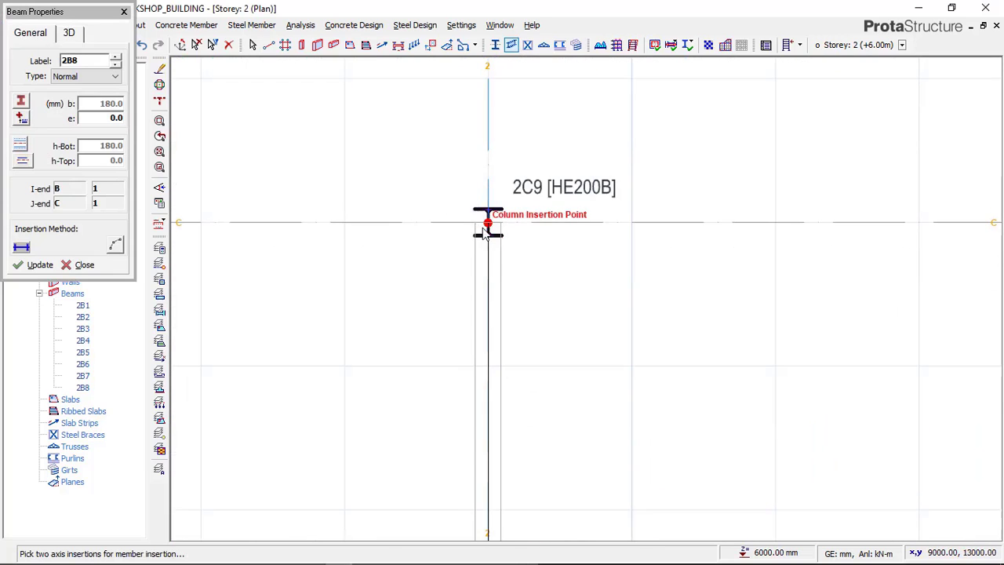
left_click(484, 231)
Step: Insert an HE180B beam on axis 3 from axis B to axis C and end the beam insertion
scroll(462, 171, "down", 4)
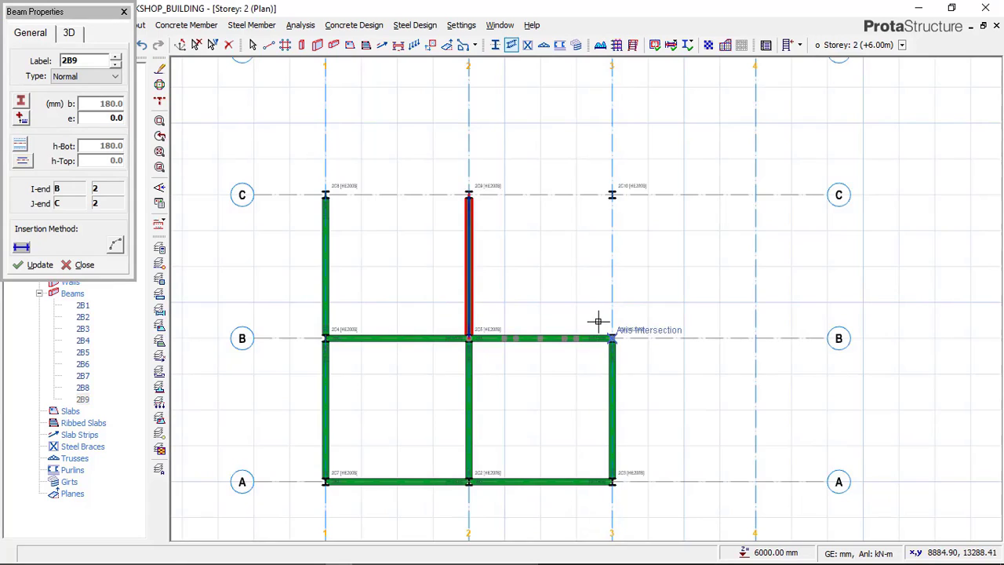
scroll(597, 321, "up", 2)
left_click(613, 341)
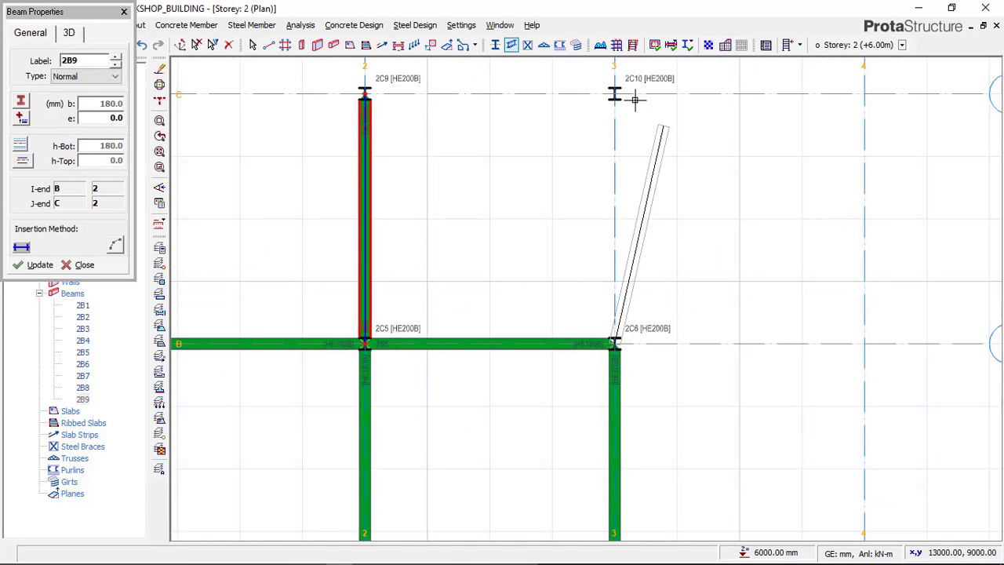
scroll(615, 93, "up", 3)
left_click(594, 96)
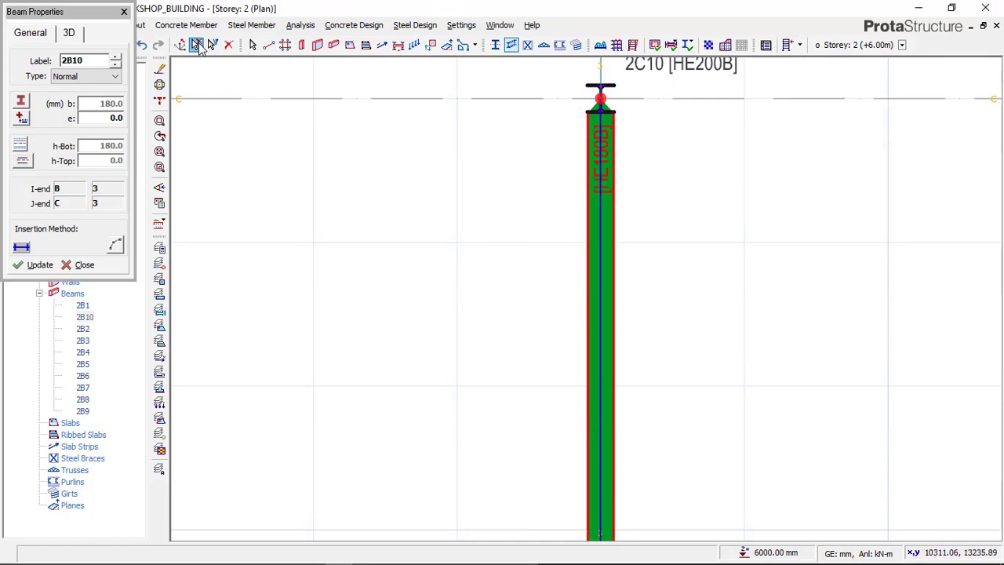
key("Escape")
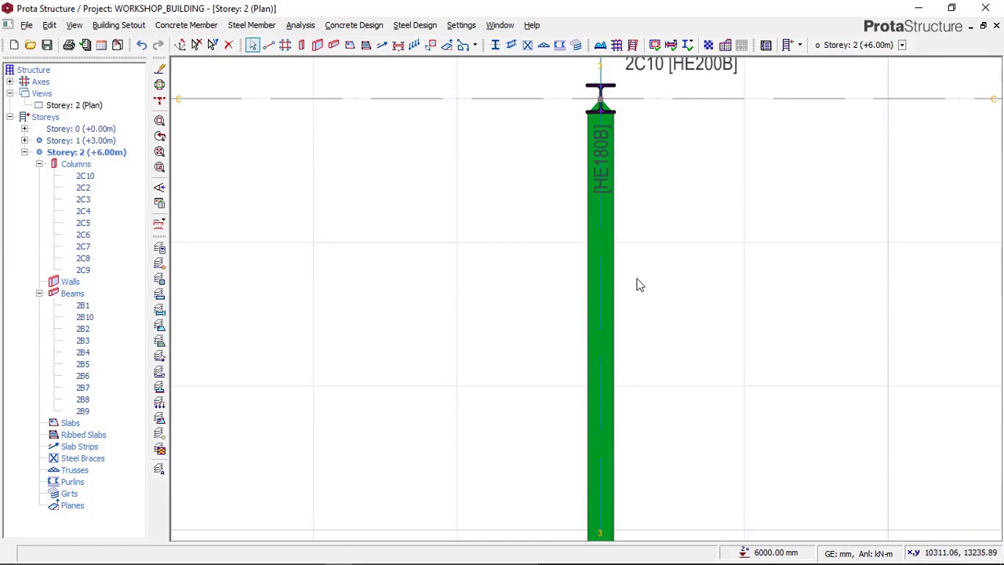
Step: Select the column at axes C and 2, check the Paint reference image, and return to ProtaStructure
scroll(636, 285, "down", 3)
scroll(562, 203, "up", 2)
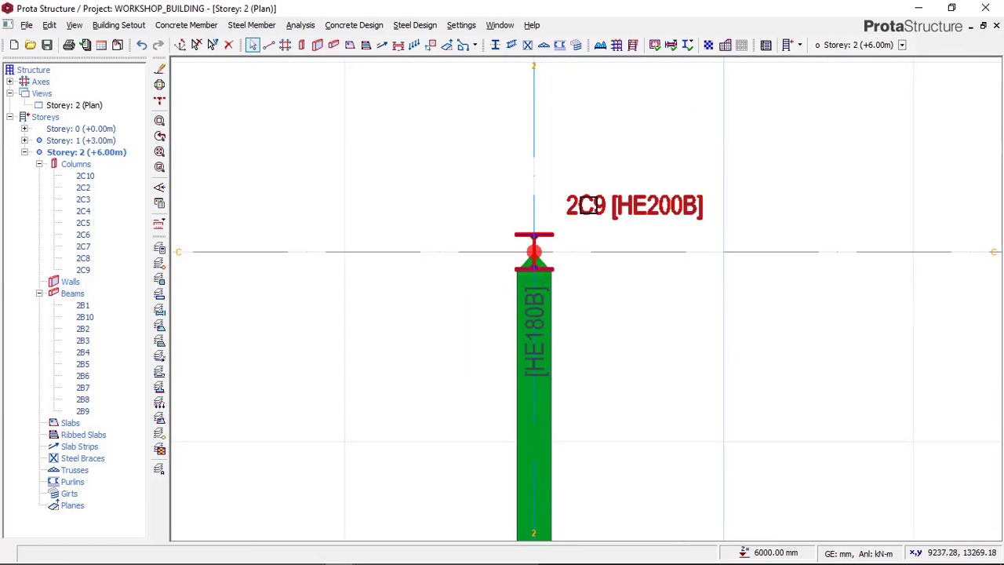
left_click(571, 202)
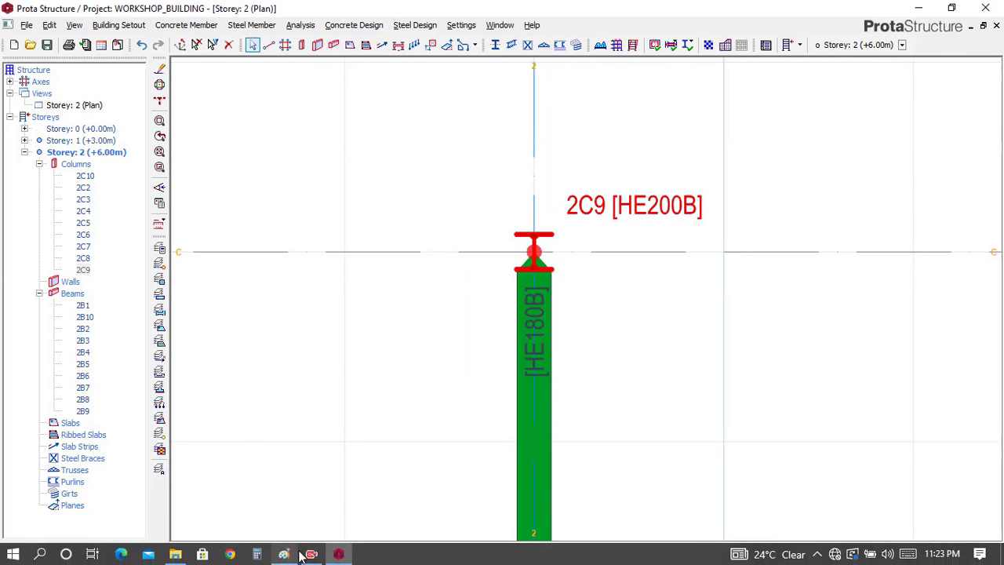
left_click(287, 555)
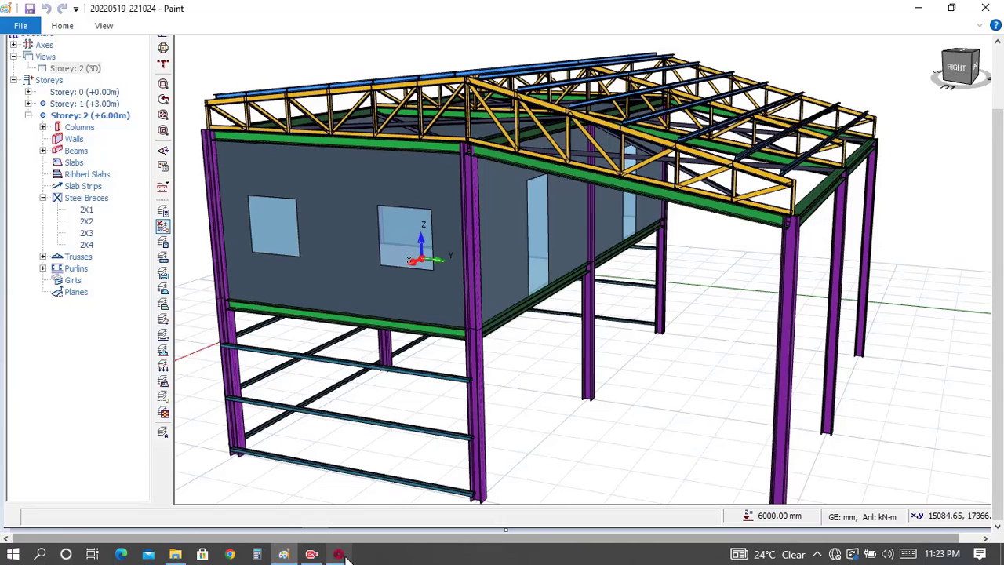
left_click(338, 554)
Step: Open the Storey 2 3D view and examine the sloped axis 2 and 3 beams where they meet the axis C columns
left_click(90, 107)
right_click(91, 107)
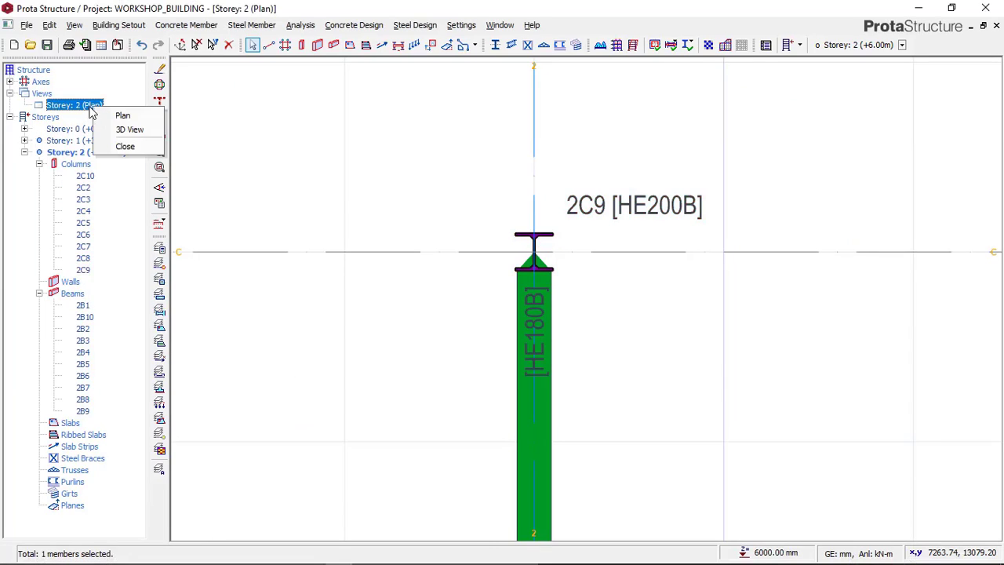
left_click(121, 134)
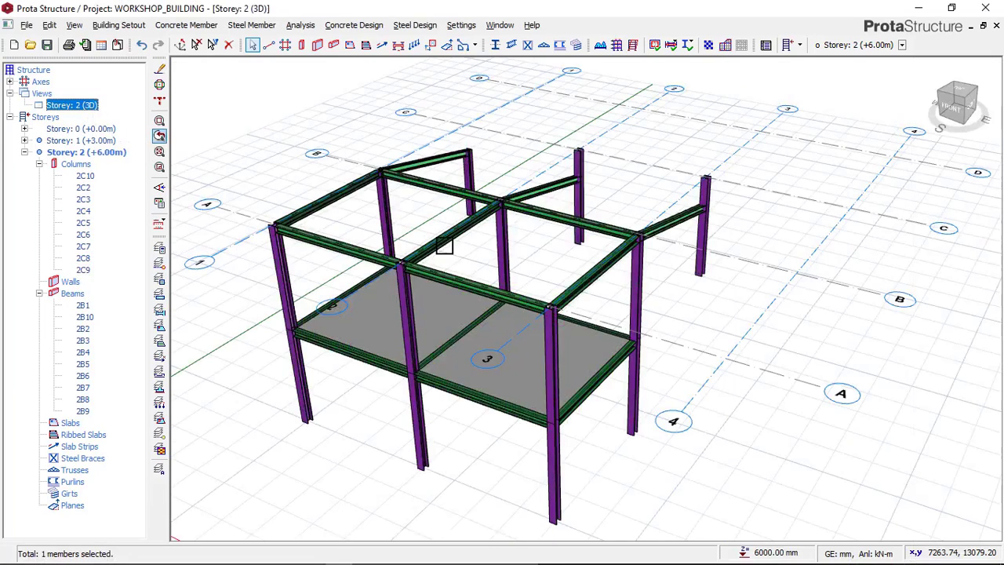
middle_click_drag(630, 347, 577, 330)
mouse_move(748, 379)
middle_mouse_down()
mouse_move(592, 348)
mouse_move(529, 352)
mouse_move(772, 378)
mouse_move(604, 316)
mouse_move(511, 326)
middle_mouse_up()
scroll(690, 236, "up", 1)
scroll(691, 235, "up", 2)
middle_click_drag(596, 240, 510, 241)
scroll(560, 234, "up", 1)
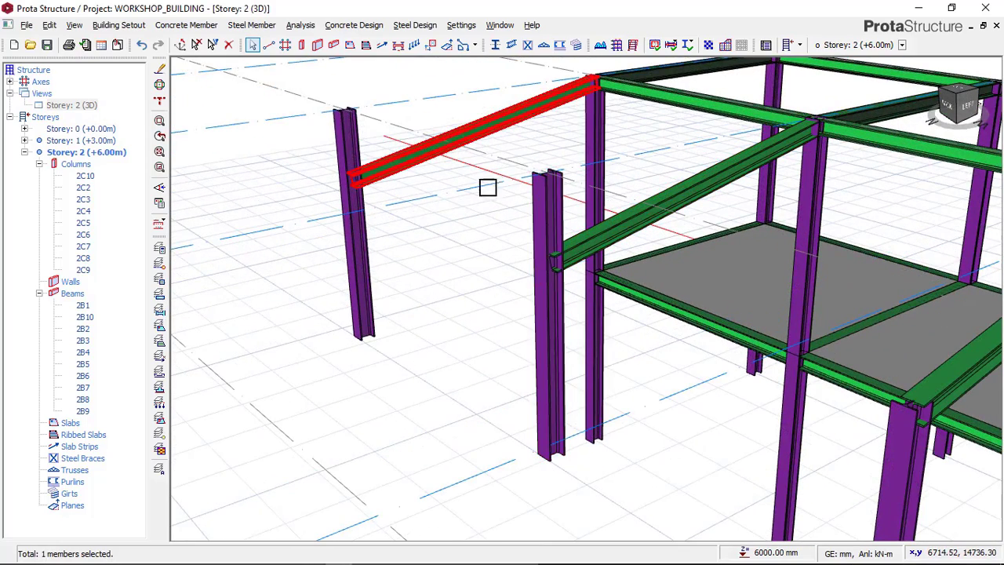
scroll(556, 203, "up", 1)
scroll(551, 218, "down", 1)
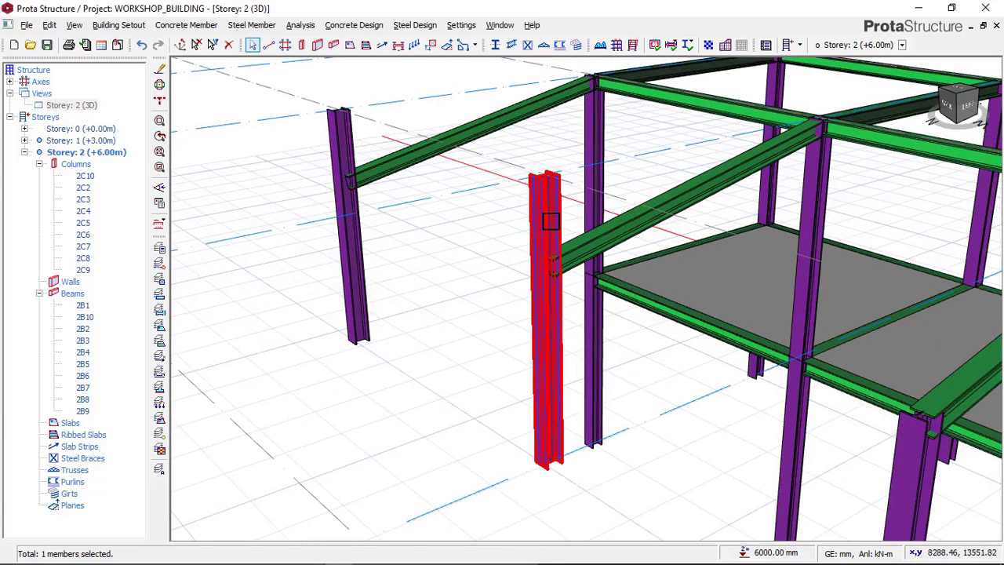
Step: Set the top delta z of the Storey 2 column at axes C and 2 to -800 mm and deselect the column
mouse_move(548, 218)
scroll(508, 224, "down", 1)
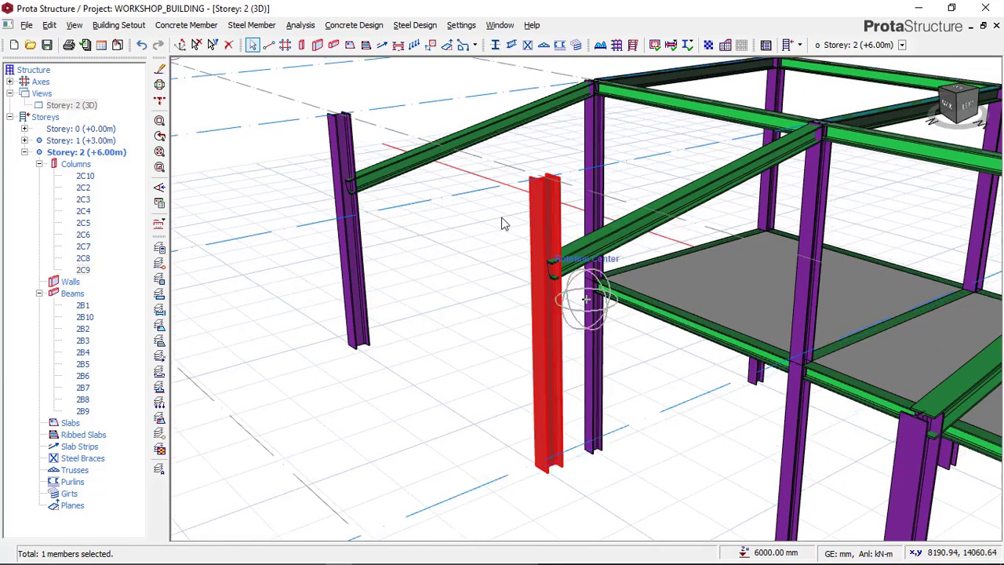
right_click(508, 223)
key("Escape")
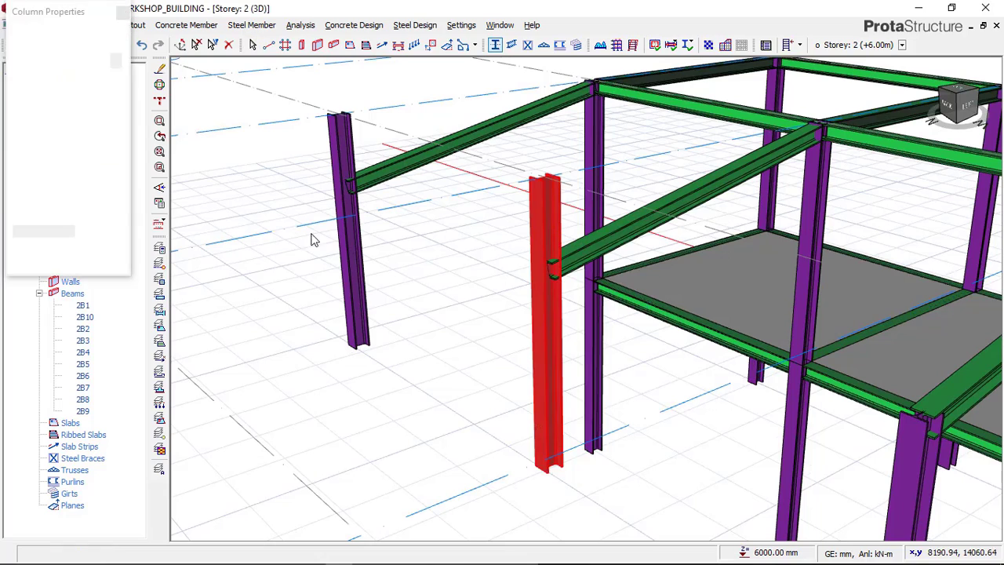
left_click(90, 33)
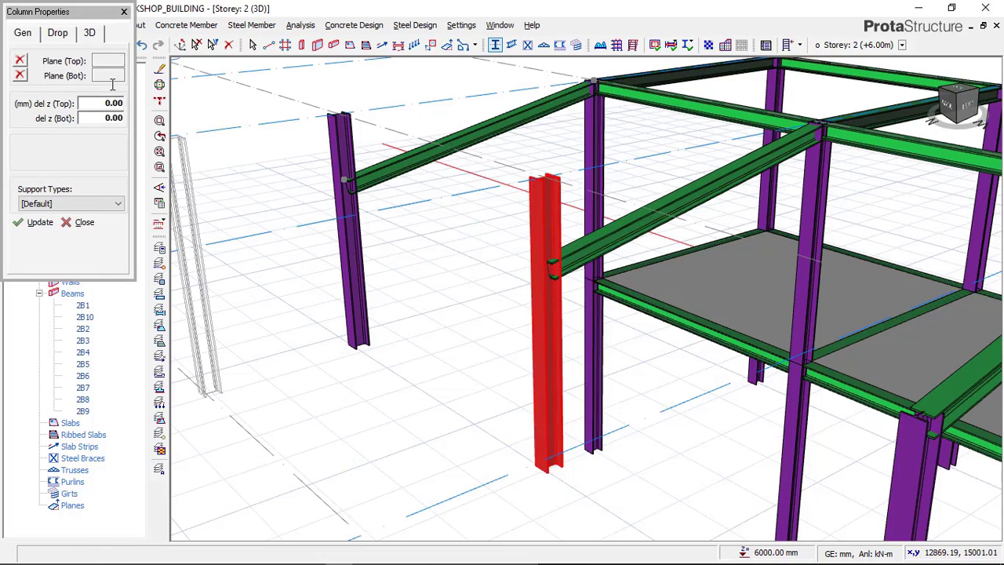
double_click(118, 105)
key("BackSpace")
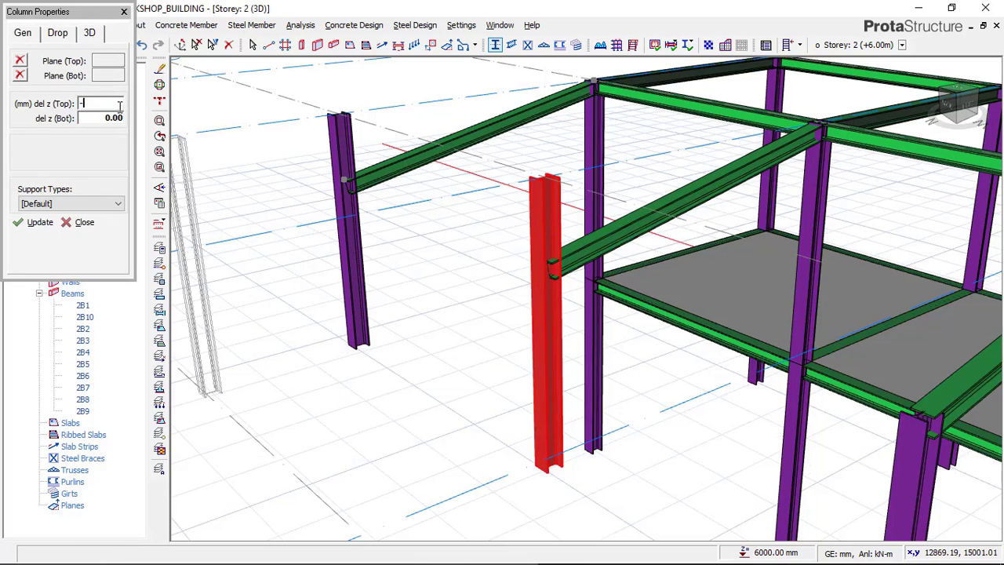
left_click(37, 223)
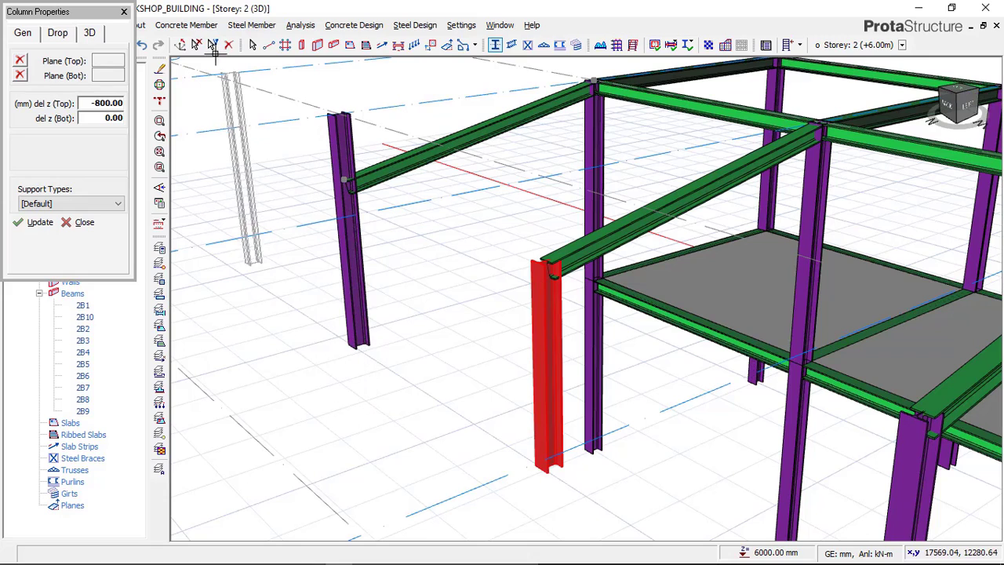
key("Escape")
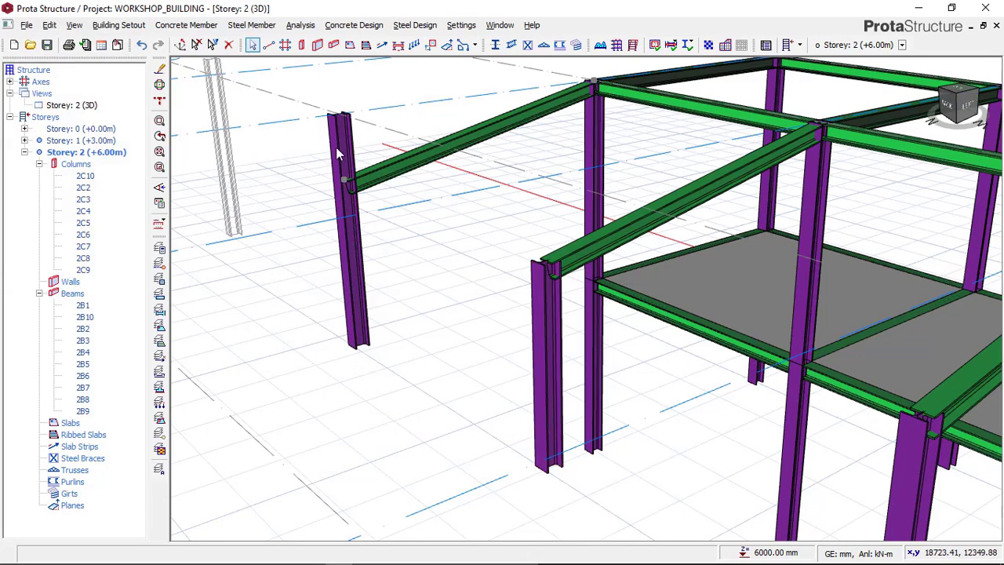
Step: Set the top delta z of the Storey 2 column at axes C and 3 to -800 mm and clear the selection
left_click(335, 149)
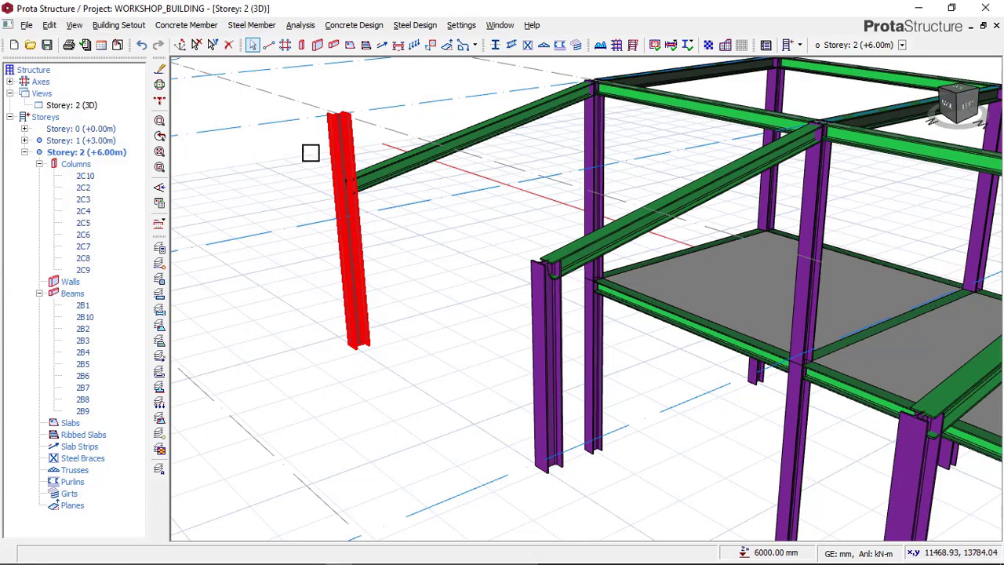
right_click(336, 152)
left_click(355, 155)
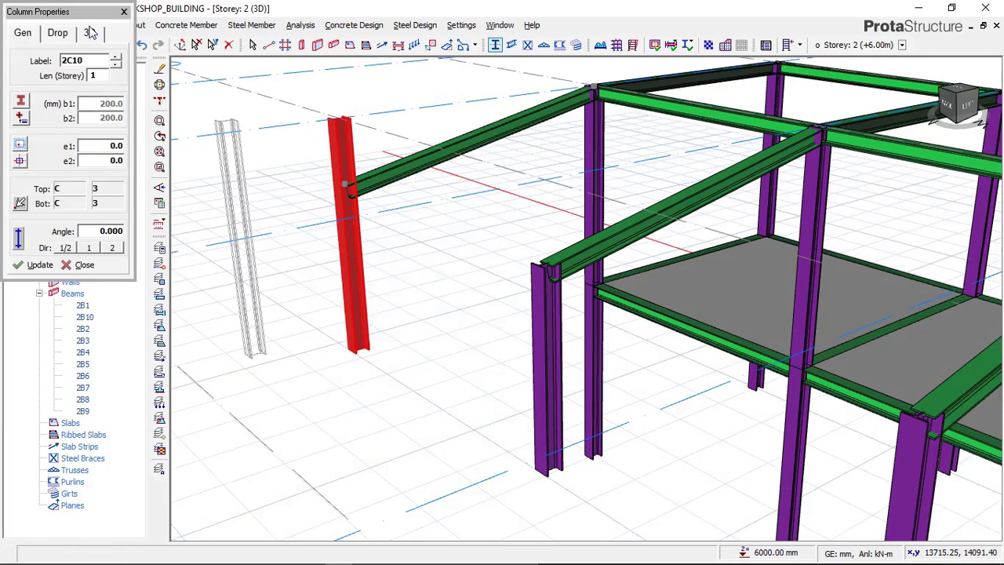
left_click(91, 34)
left_click(108, 104)
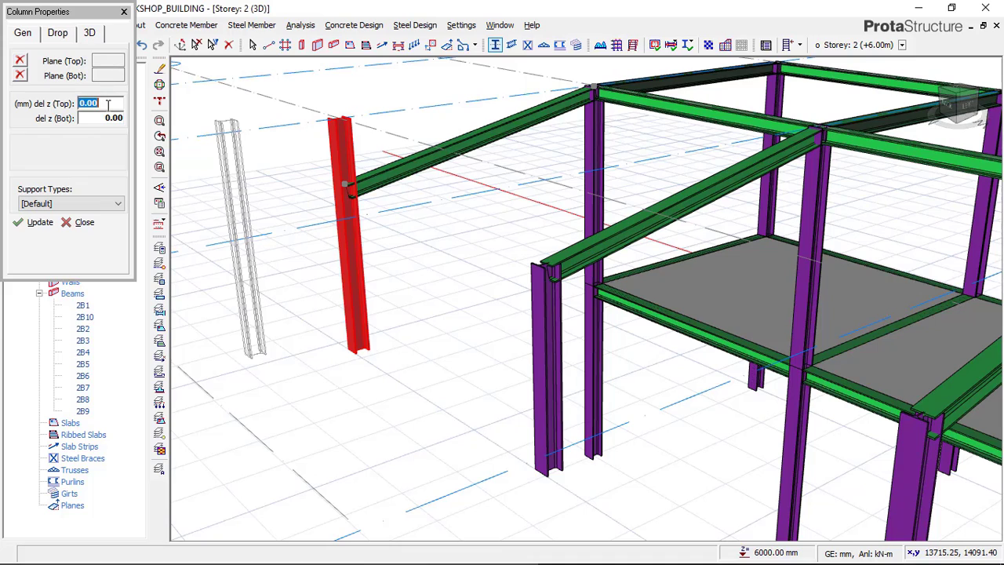
type("-8")
left_click(37, 223)
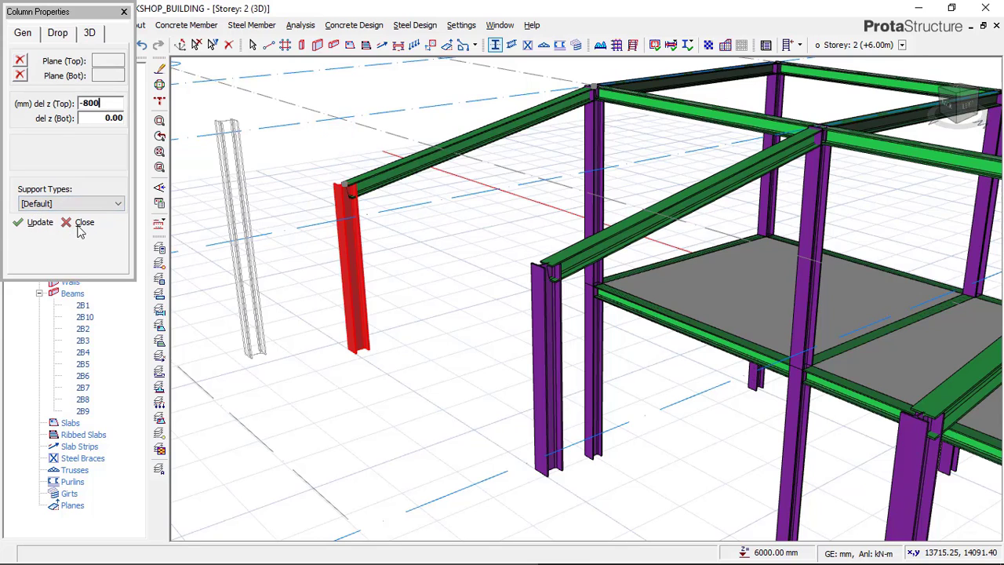
left_click(82, 223)
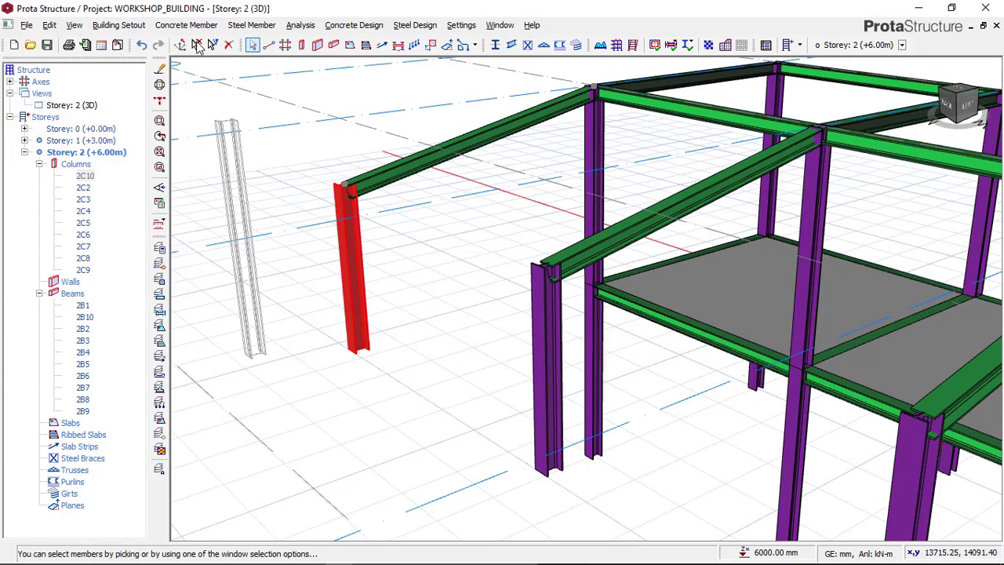
left_click(197, 45)
Step: Examine the axis C columns in the 3D view against the Paint reference image and return to ProtaStructure
scroll(329, 212, "down", 1)
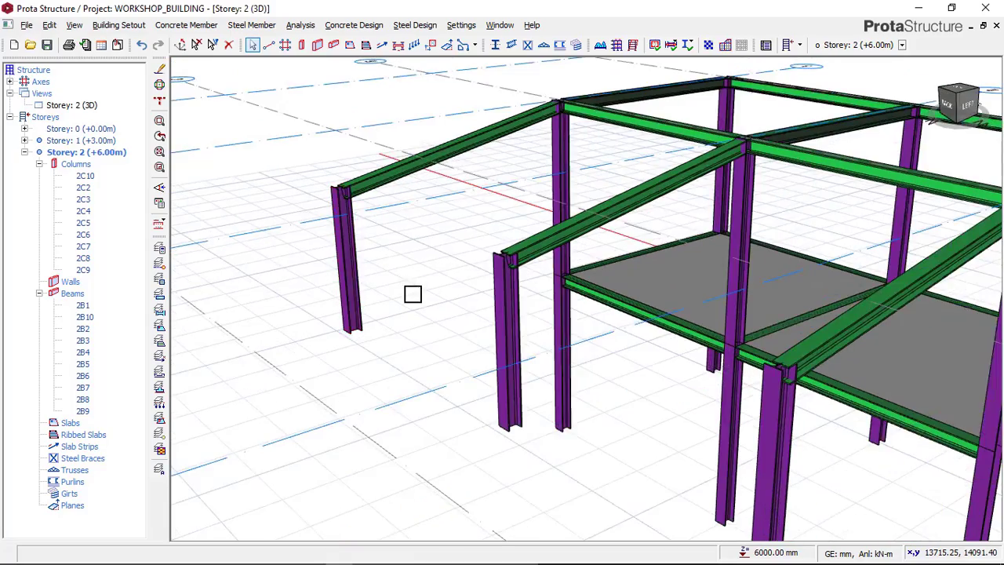
scroll(421, 258, "down", 1)
mouse_move(381, 280)
middle_mouse_down()
mouse_move(374, 309)
mouse_move(462, 314)
mouse_move(510, 299)
mouse_move(512, 319)
mouse_move(581, 161)
middle_mouse_up()
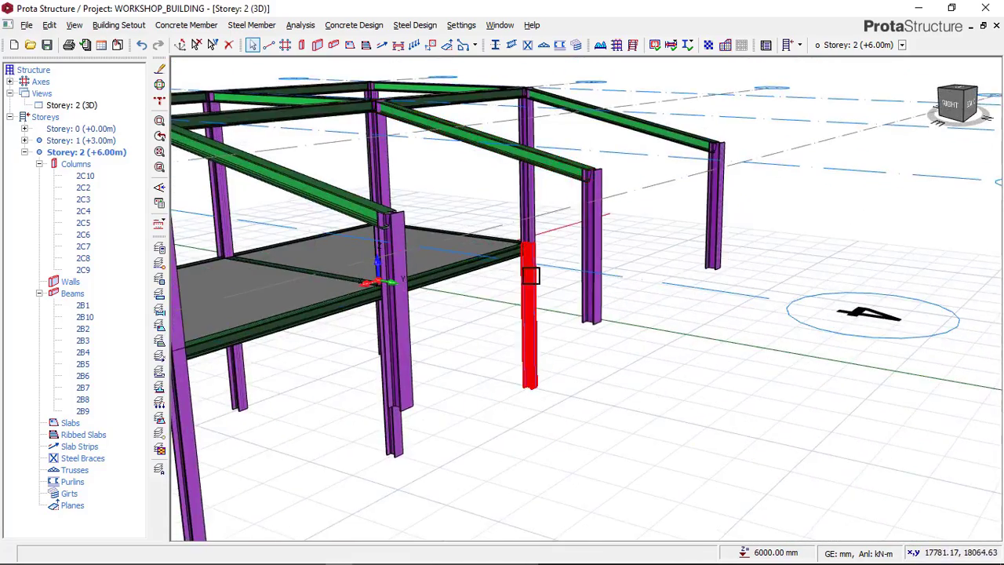
scroll(543, 268, "down", 1)
scroll(579, 262, "down", 1)
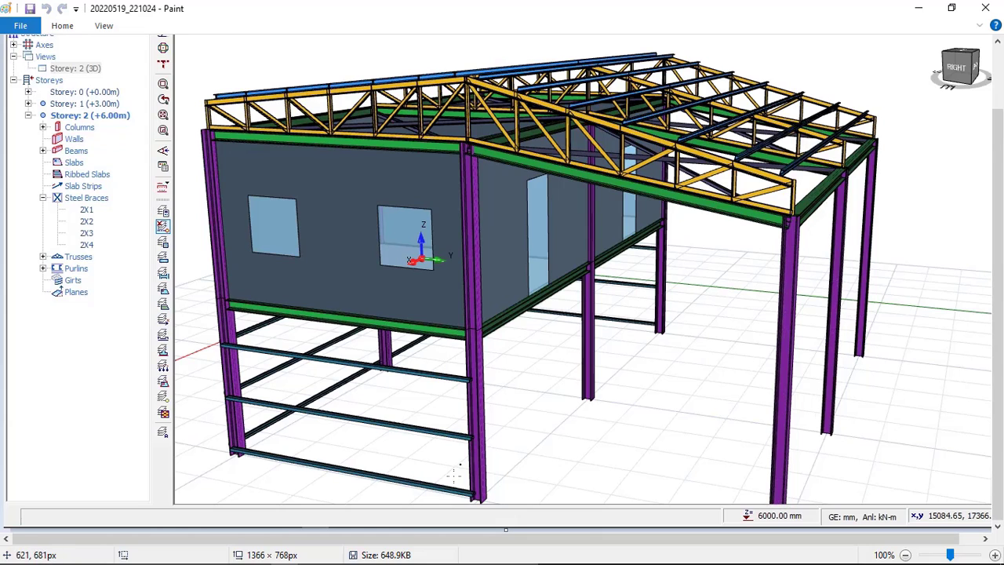
left_click(347, 556)
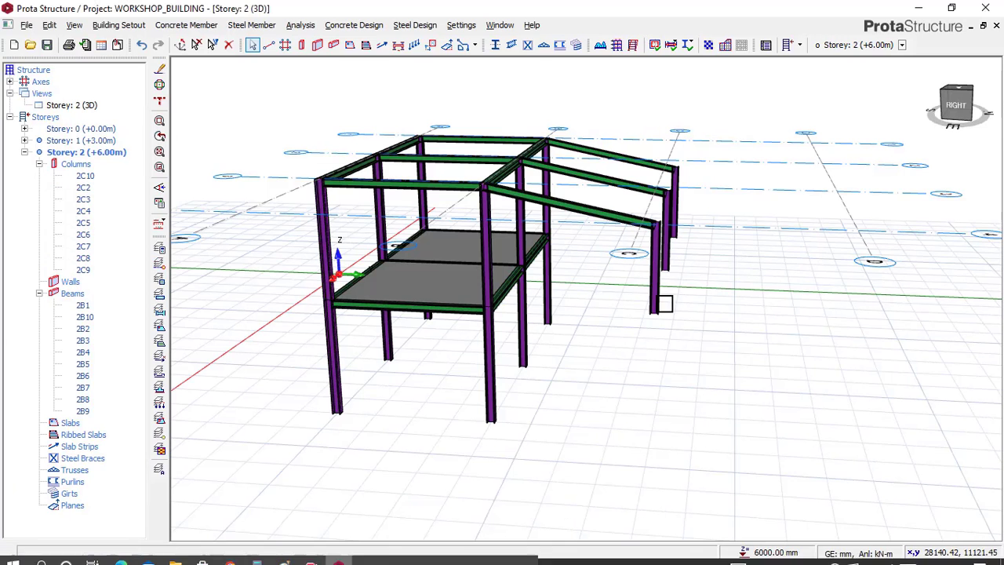
Step: Select the column at axes C and 3 in the 3D view and open its properties
scroll(683, 284, "up", 2)
mouse_move(662, 333)
middle_mouse_down()
mouse_move(634, 309)
mouse_move(652, 309)
mouse_move(656, 325)
mouse_move(650, 314)
middle_mouse_up()
right_click(650, 314)
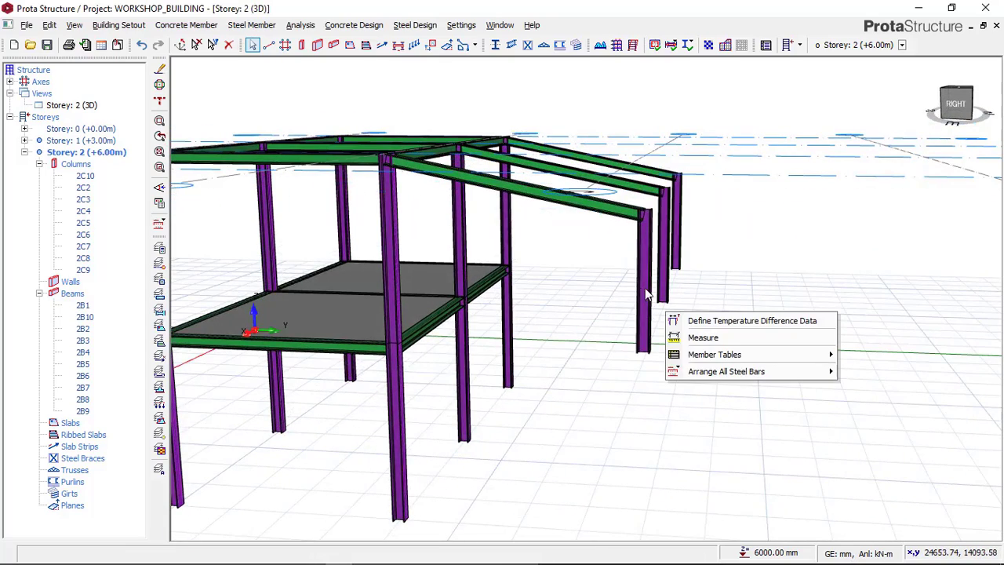
left_click(651, 288)
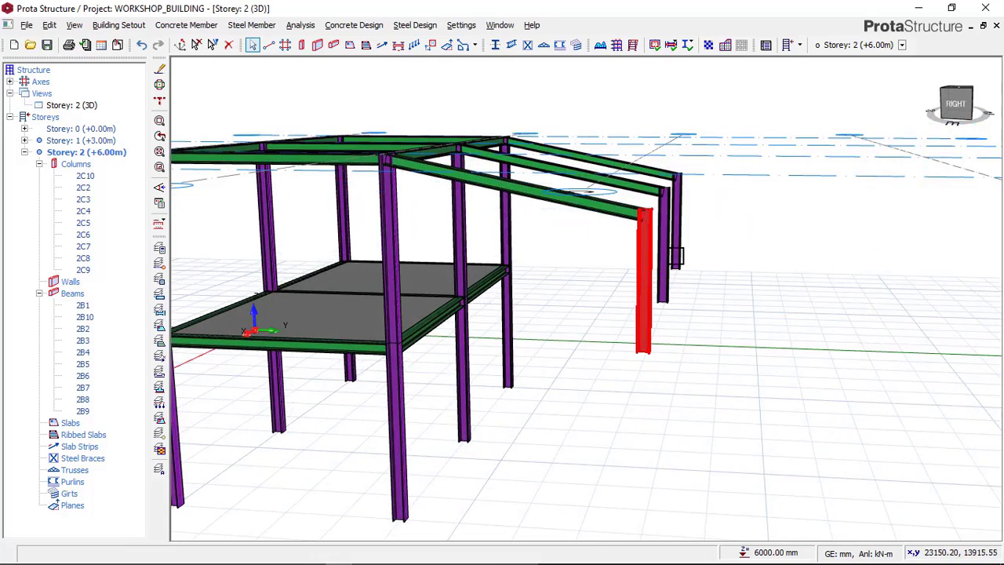
right_click_drag(682, 291, 668, 296)
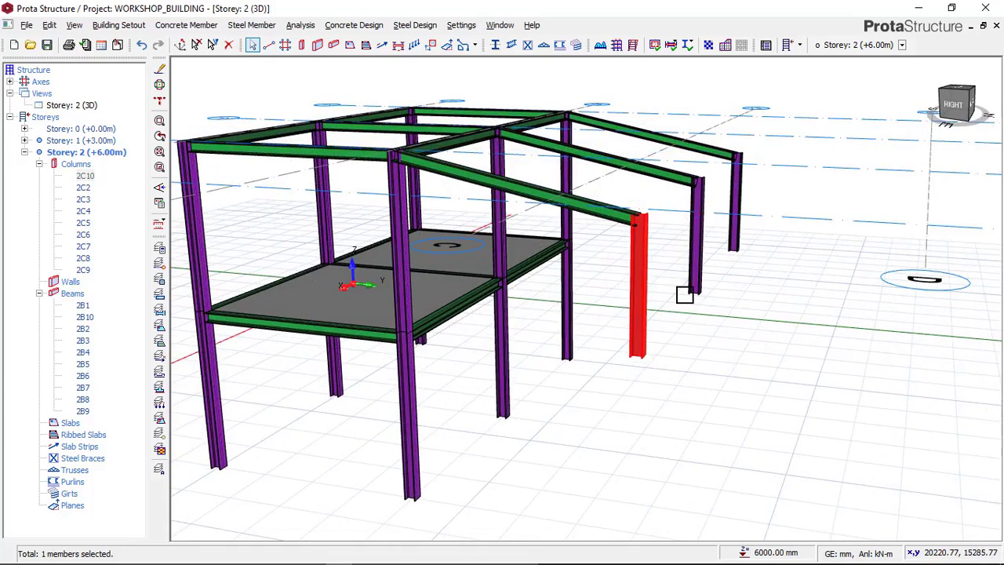
mouse_move(684, 294)
middle_mouse_down()
mouse_move(641, 318)
mouse_move(724, 257)
middle_mouse_up()
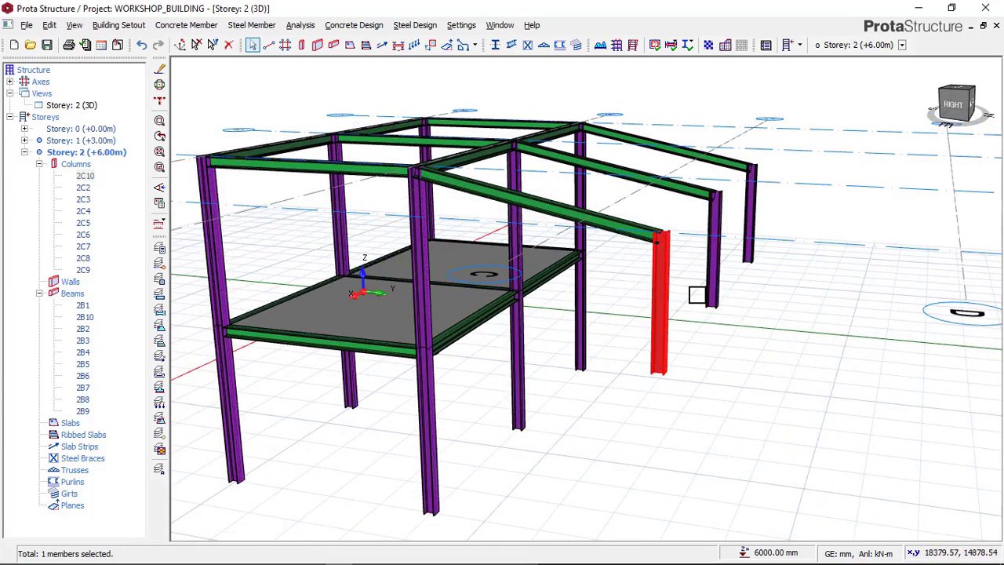
right_click(804, 204)
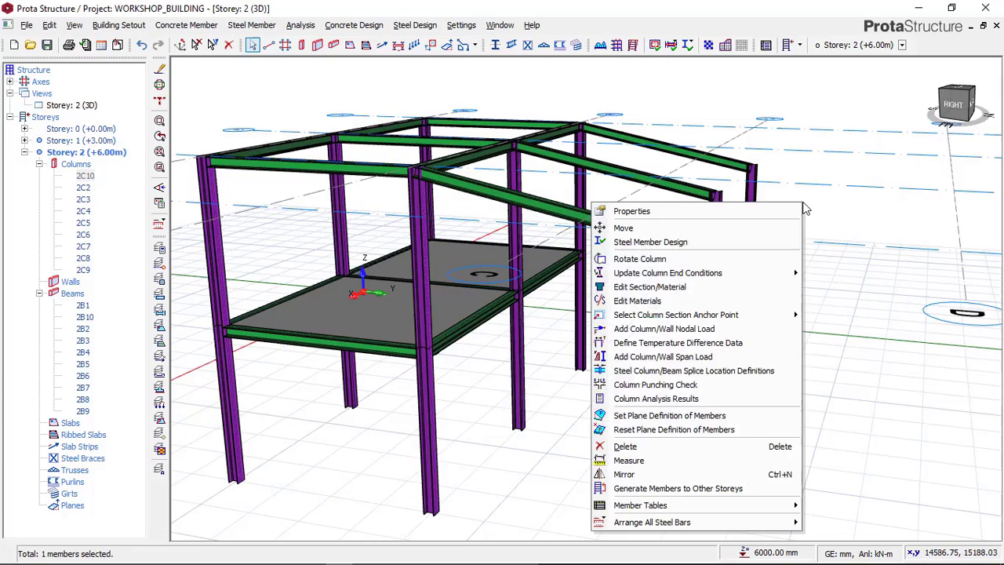
left_click(746, 215)
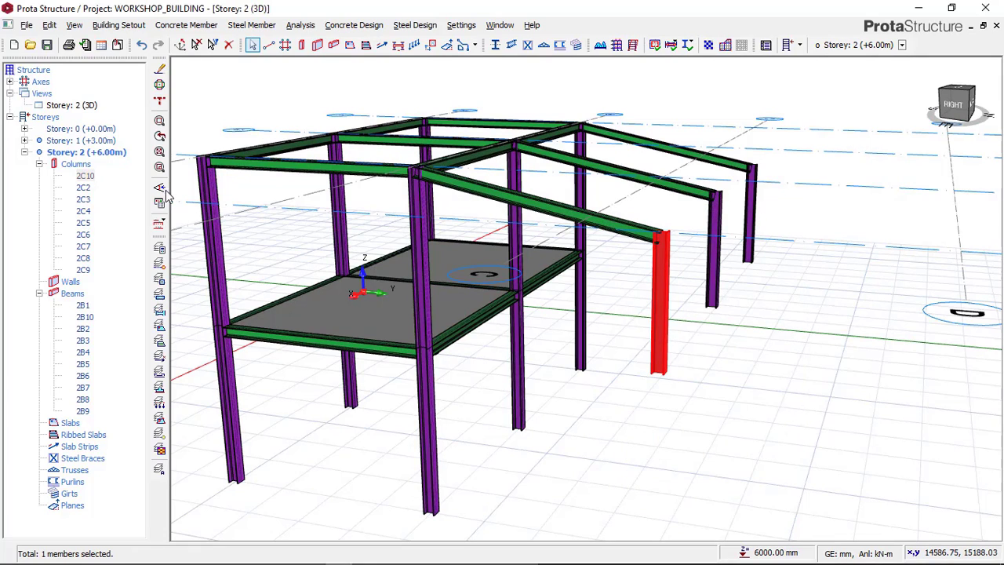
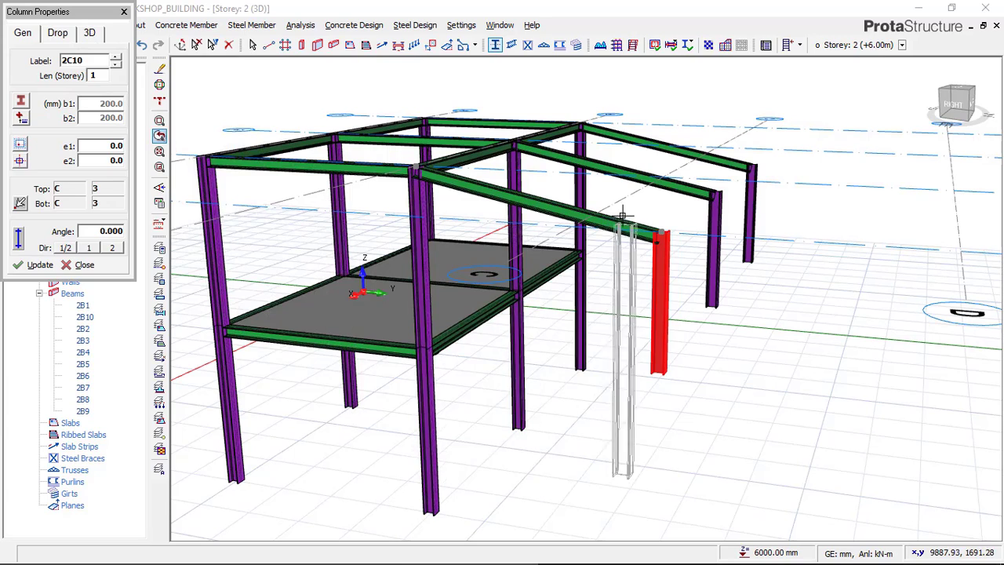
Step: Set the length of the column at axes C and 3 to 2 storeys and deselect it
double_click(99, 75)
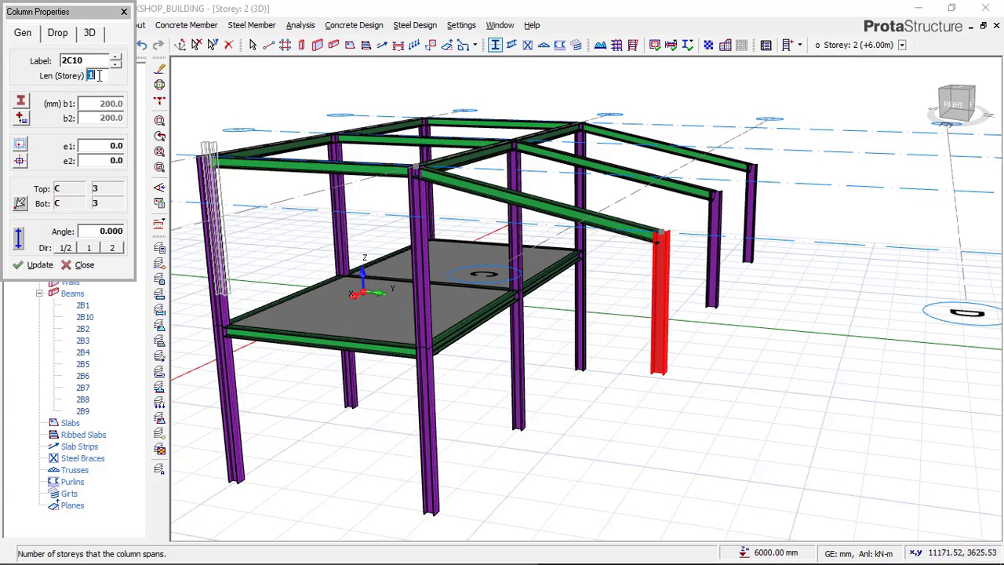
type("2")
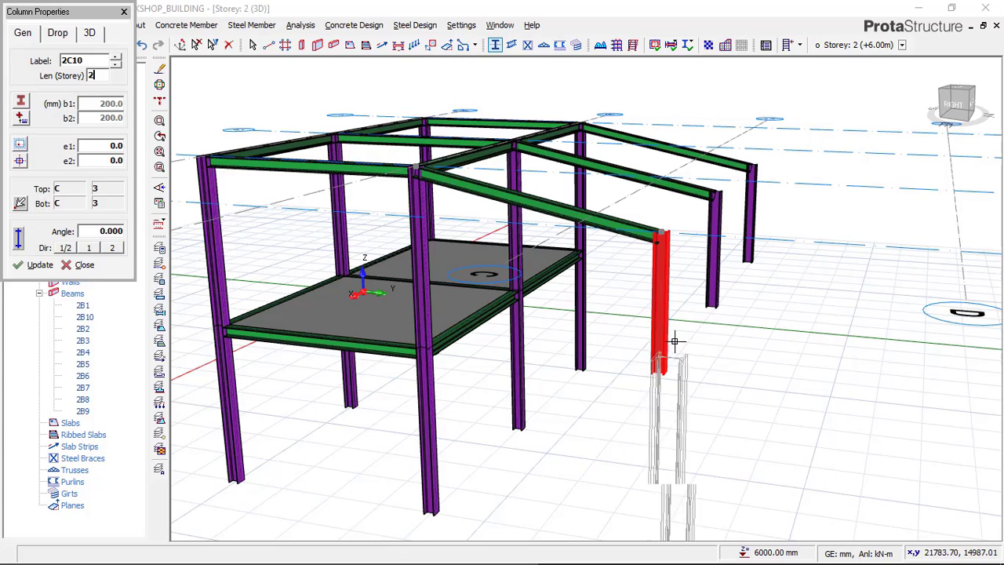
left_click(37, 267)
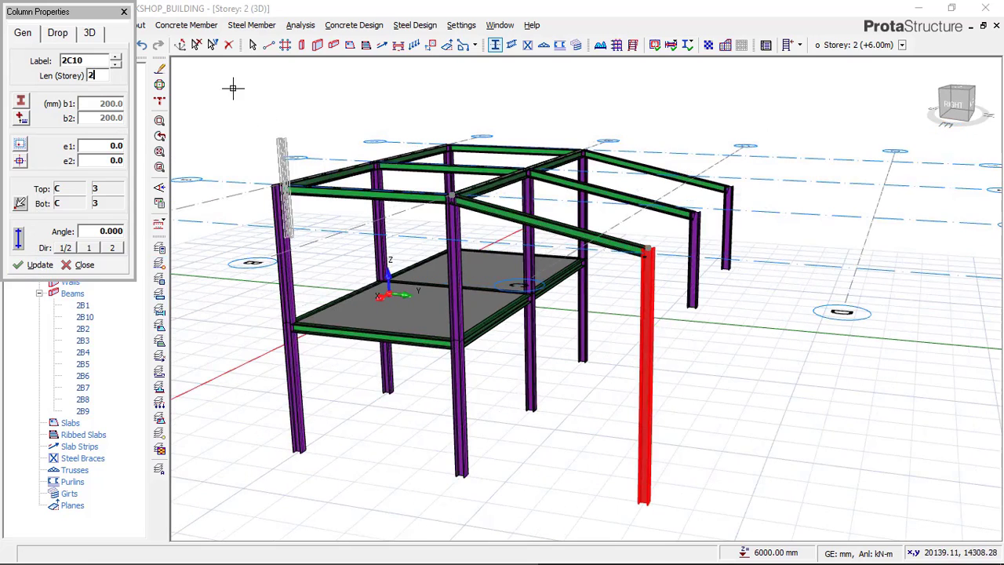
left_click(198, 48)
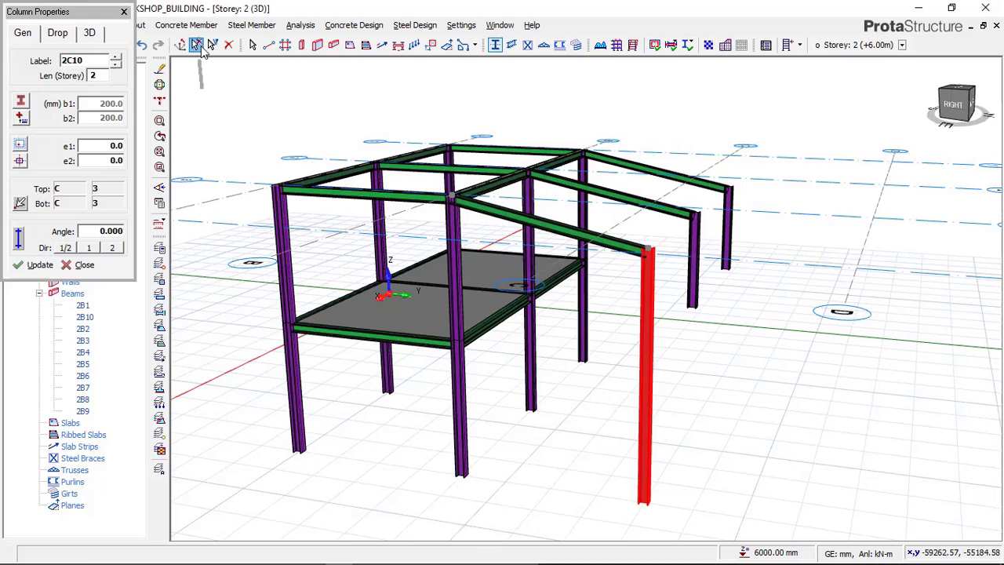
Step: Set the length of the column at axes C and 2 to 2 storeys in its properties
scroll(696, 306, "up", 5)
left_click(695, 287)
scroll(673, 284, "down", 3)
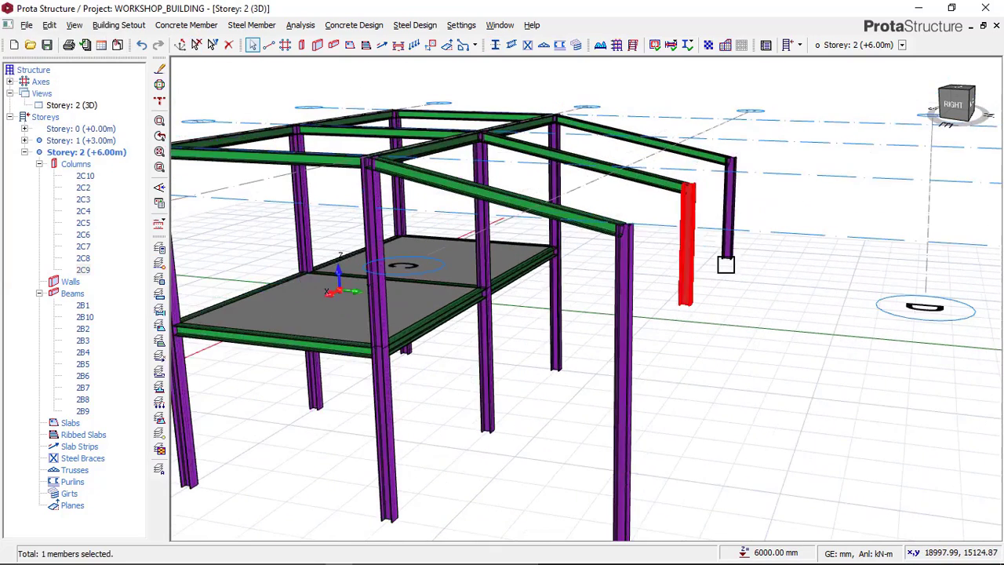
left_click(726, 257)
right_click(726, 258)
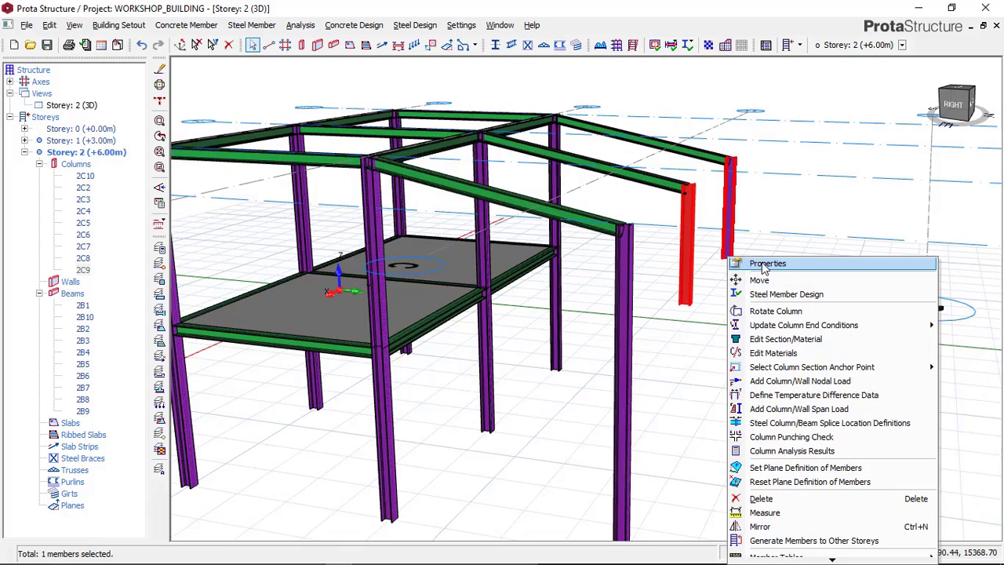
left_click(767, 264)
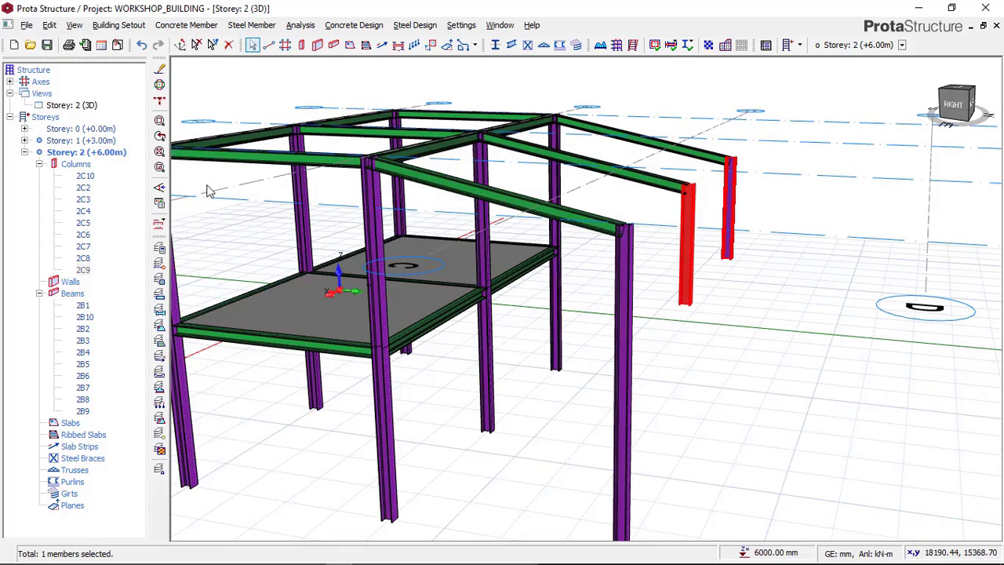
left_click(103, 76)
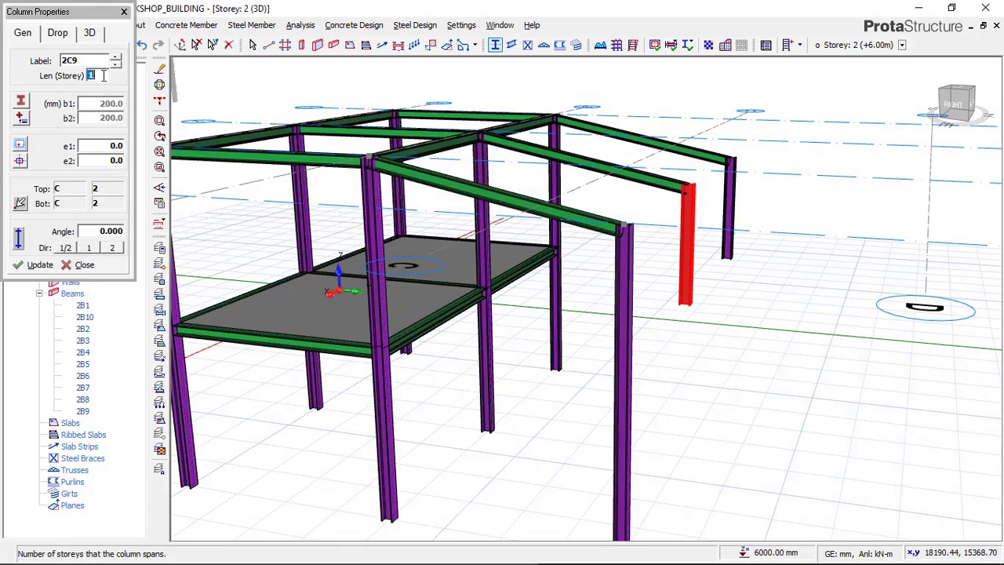
type("2")
left_click(35, 264)
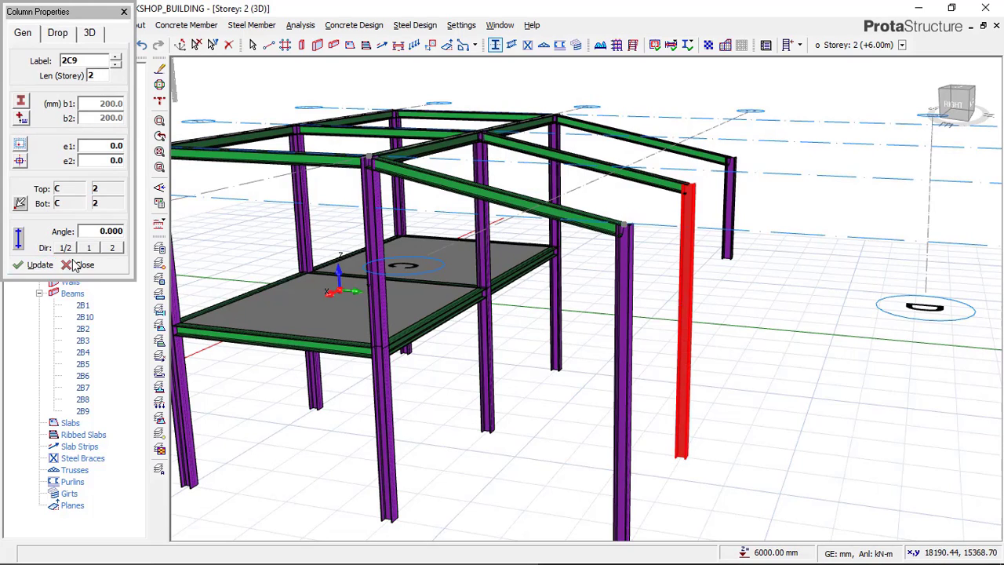
key("Escape")
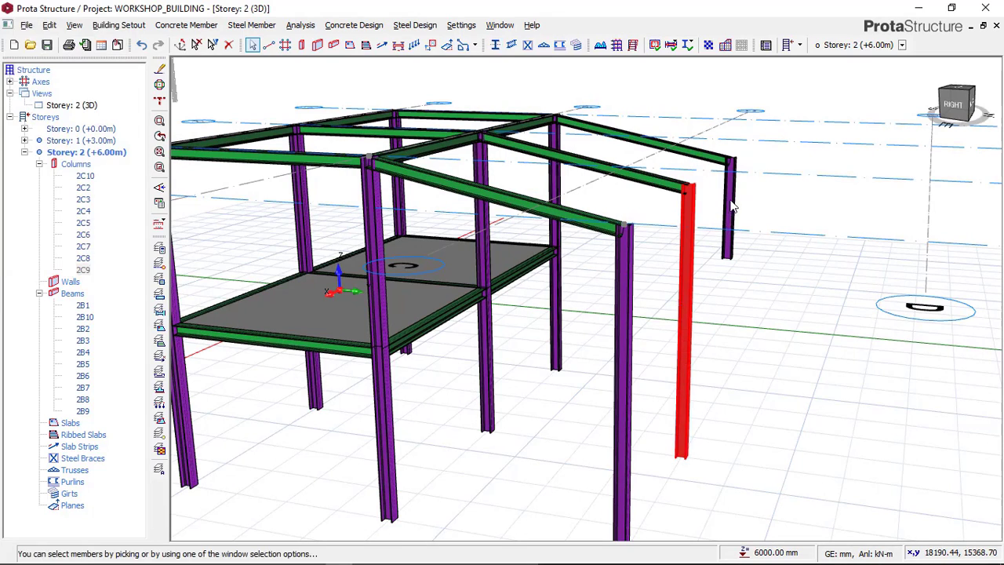
Step: Set the length of the column at axes C and 1 to 2 storeys and clear the selection
left_click(730, 208)
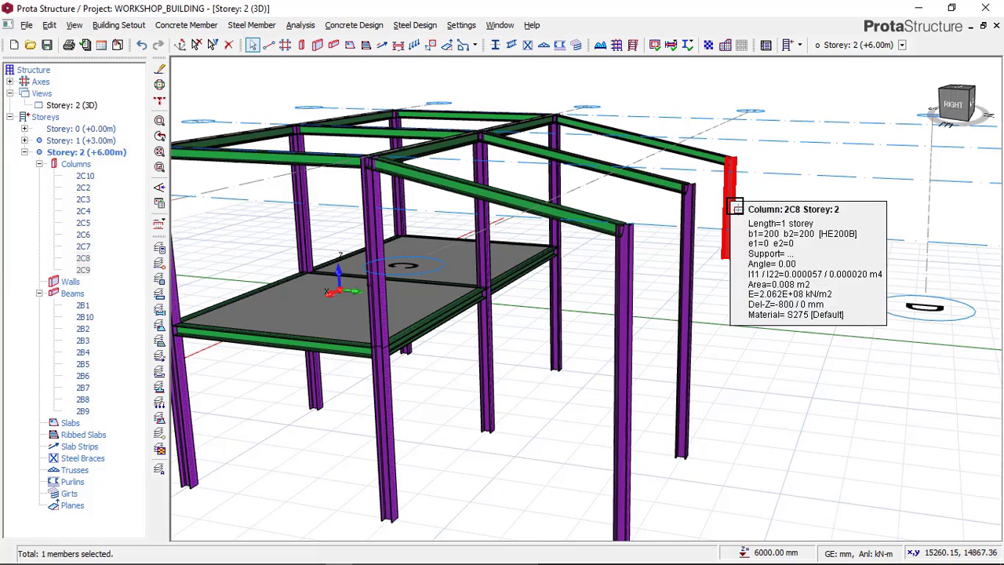
right_click(775, 193)
left_click(816, 196)
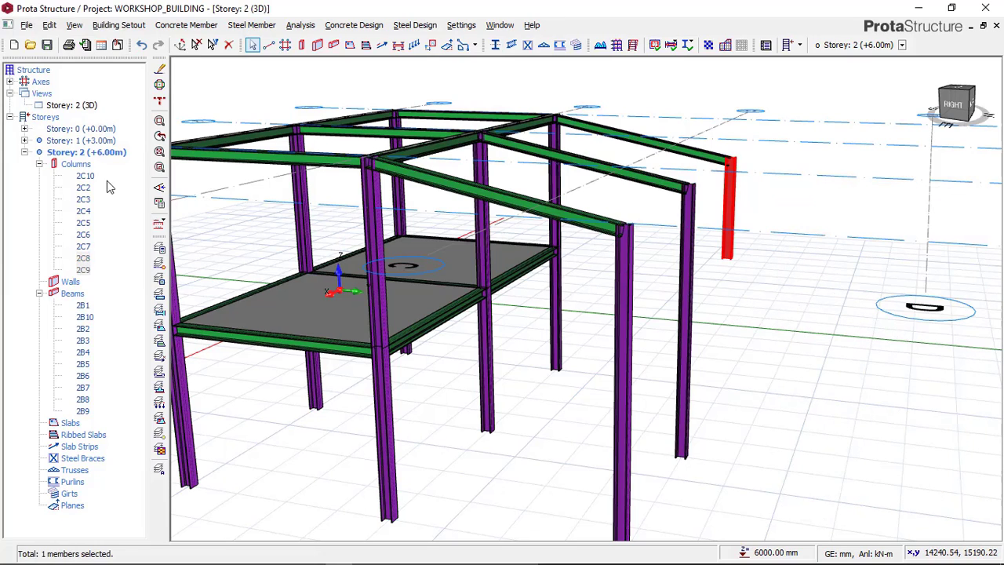
double_click(100, 75)
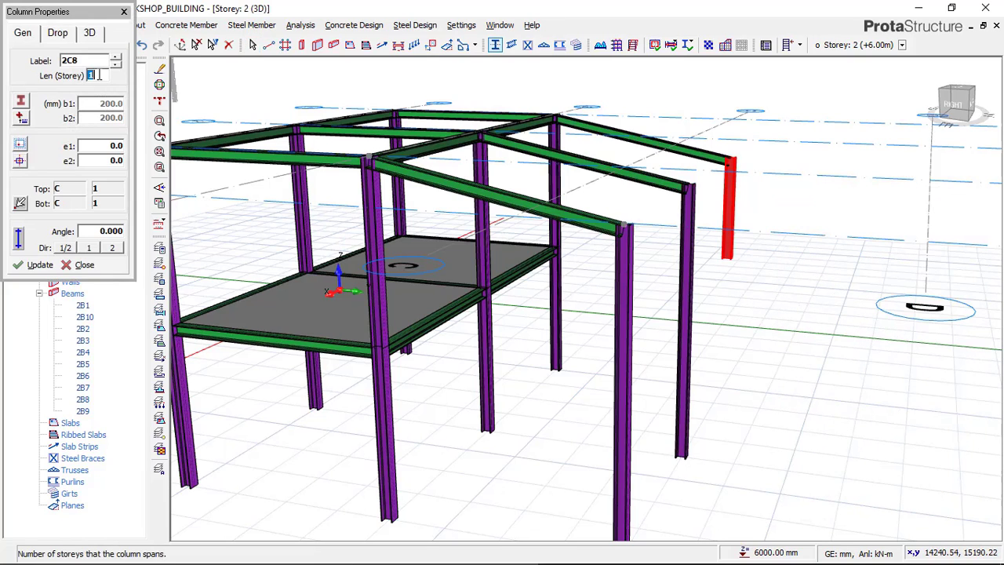
type("2")
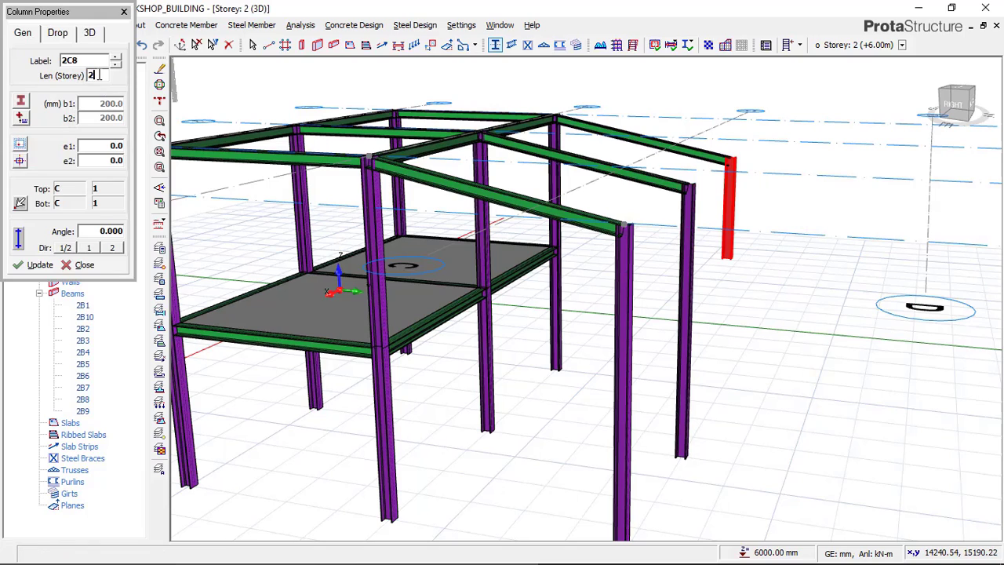
left_click(34, 267)
left_click(85, 265)
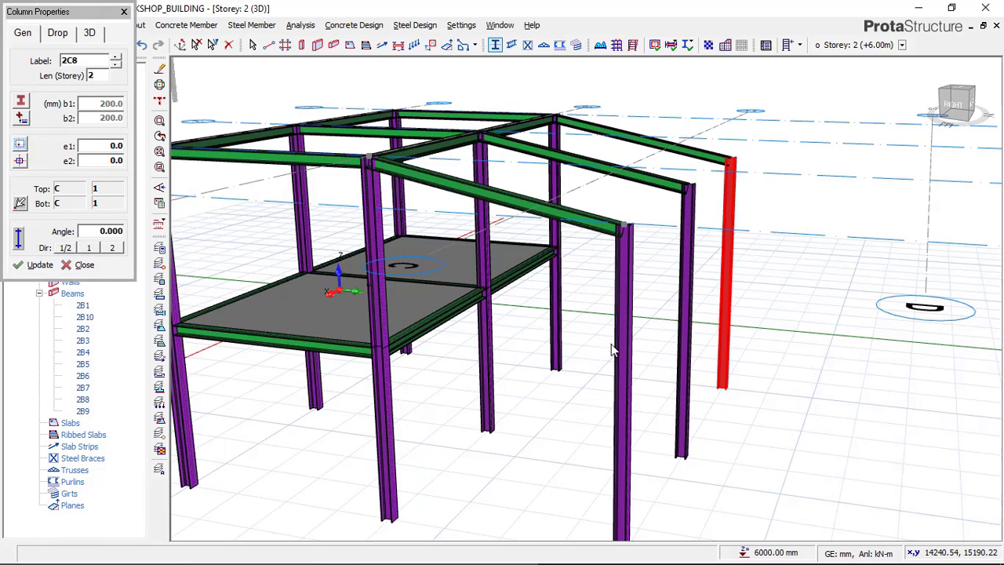
scroll(494, 384, "down", 2)
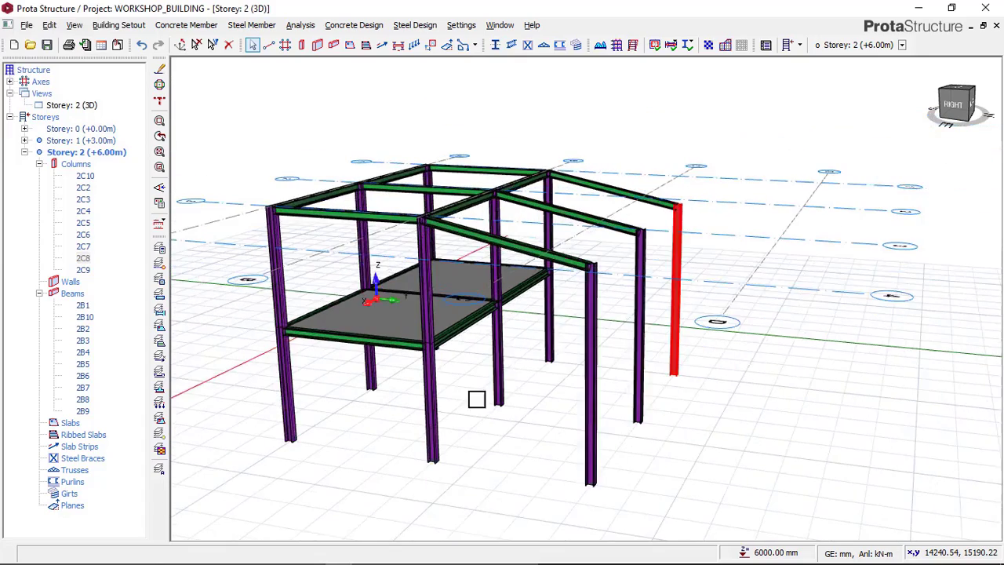
middle_click_drag(484, 372, 547, 412)
left_click(504, 431)
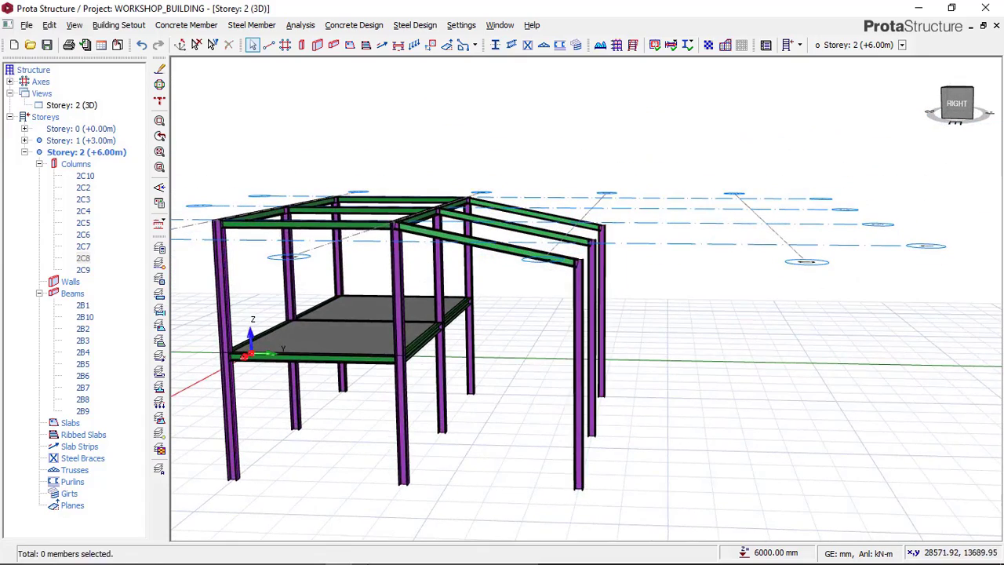
Step: Check the Paint reference image, return to ProtaStructure and examine the axis C columns and sloped beams in 3D
left_click(313, 554)
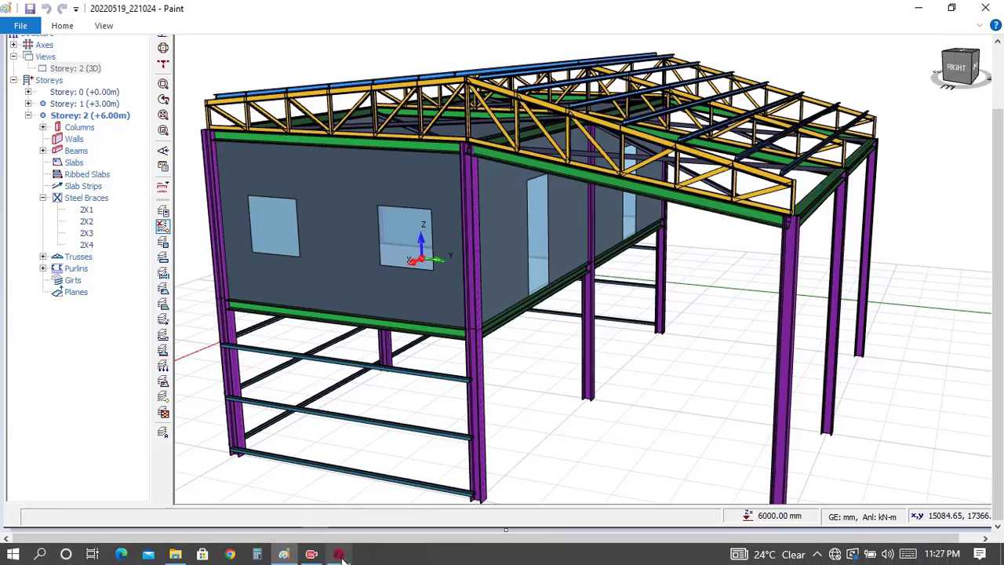
left_click(338, 555)
mouse_move(464, 403)
middle_mouse_down()
mouse_move(421, 413)
mouse_move(523, 396)
middle_mouse_up()
scroll(544, 358, "up", 3)
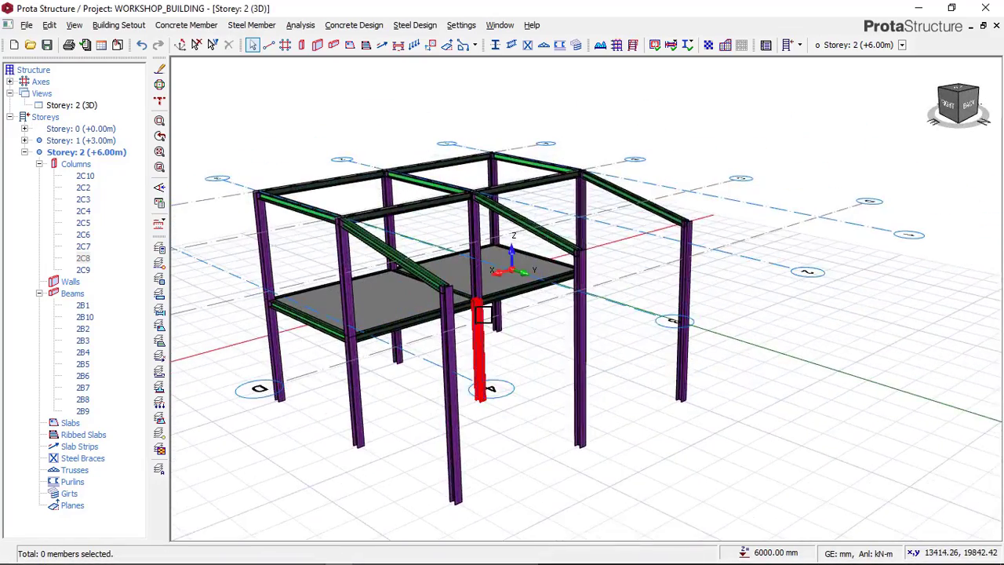
scroll(454, 328, "up", 3)
scroll(453, 328, "up", 2)
middle_click_drag(479, 334, 555, 272)
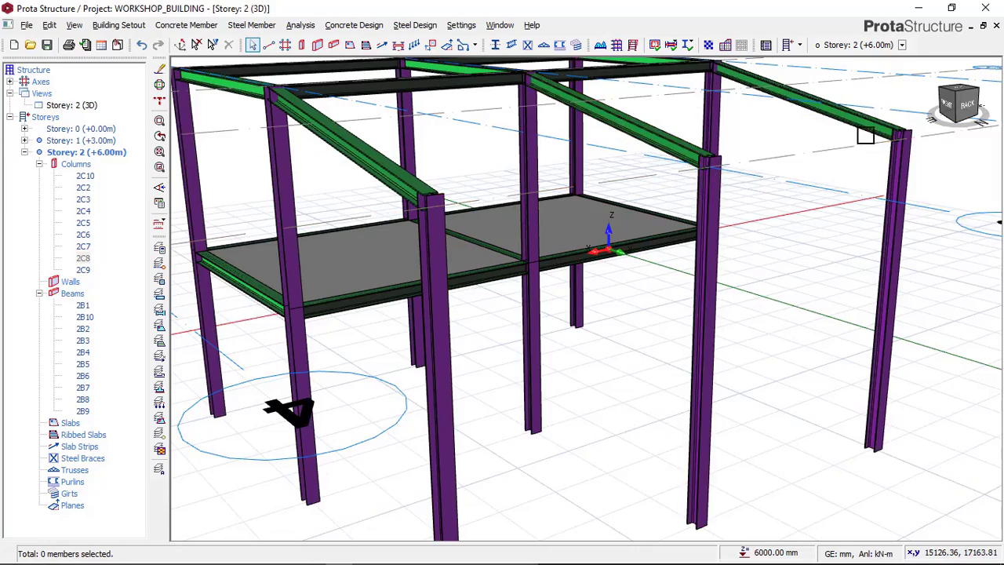
scroll(493, 303, "up", 5)
scroll(512, 315, "down", 8)
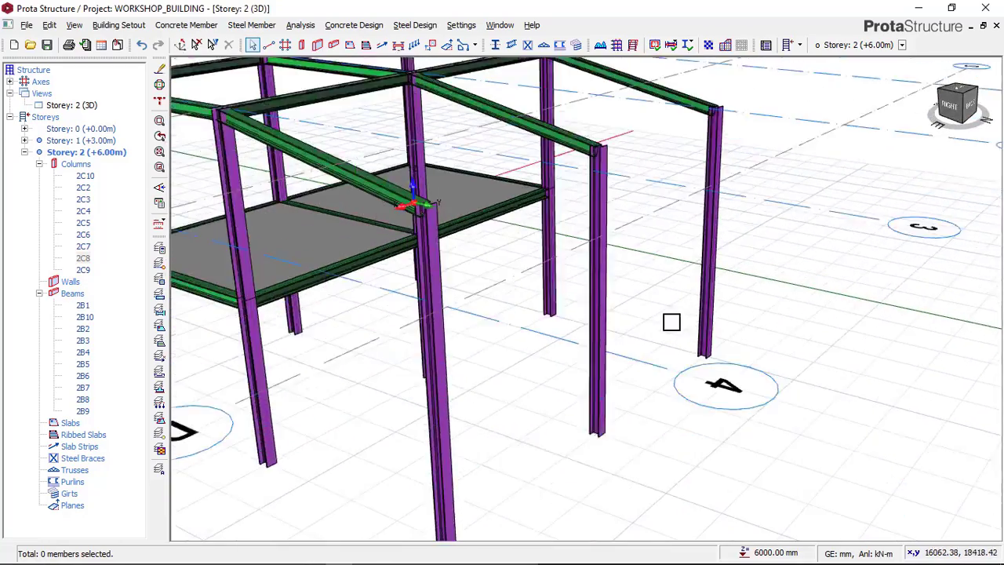
Step: Switch the Storey 2 view from 3D to plan around the columns on axis C
right_click(82, 107)
left_click(94, 113)
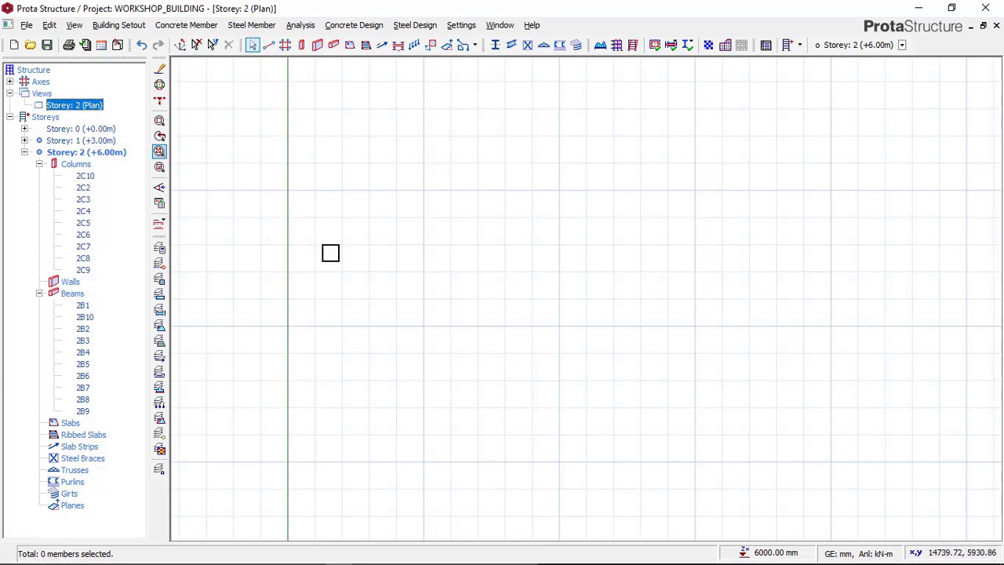
scroll(471, 247, "up", 3)
scroll(427, 258, "up", 2)
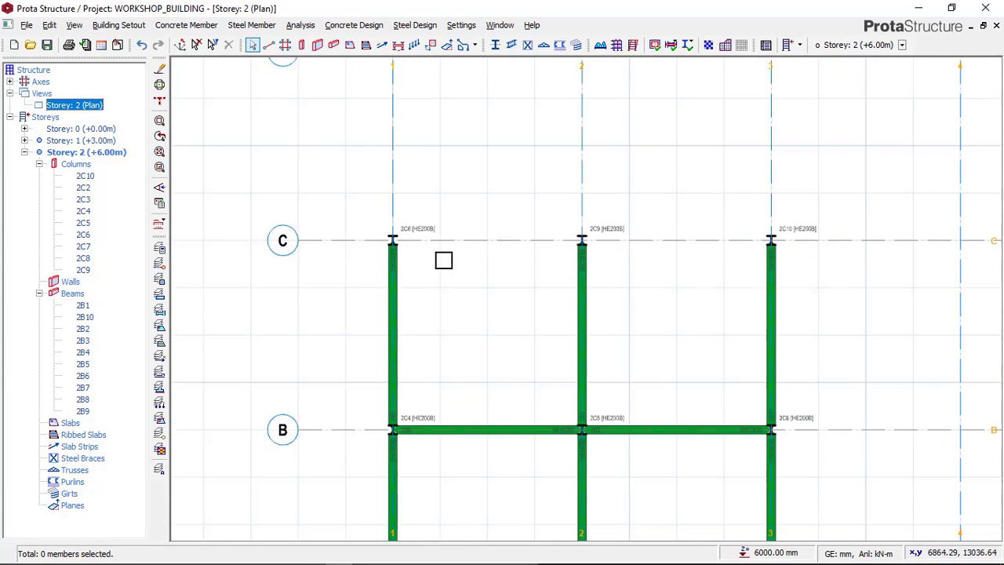
middle_click_drag(444, 258, 376, 251)
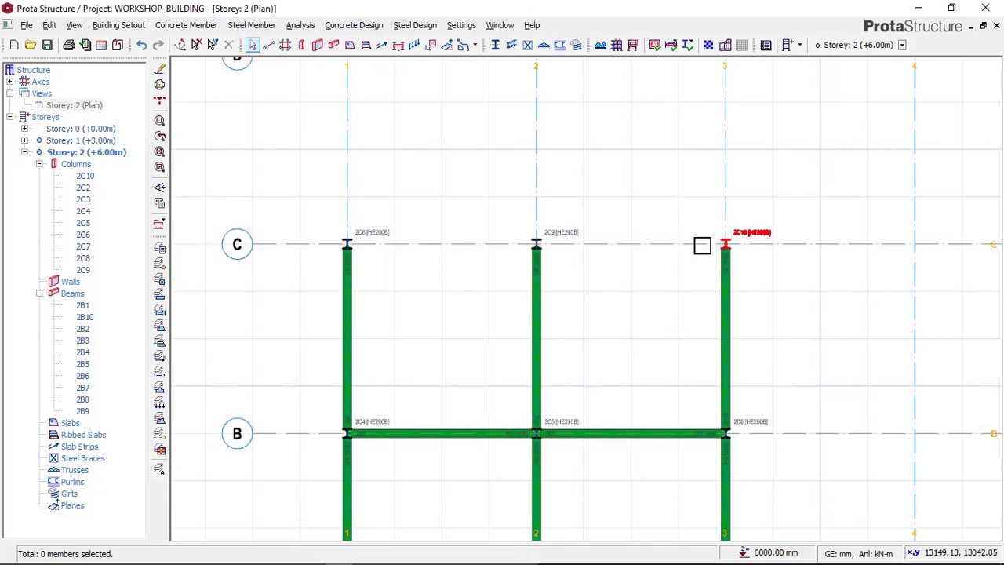
scroll(361, 245, "up", 1)
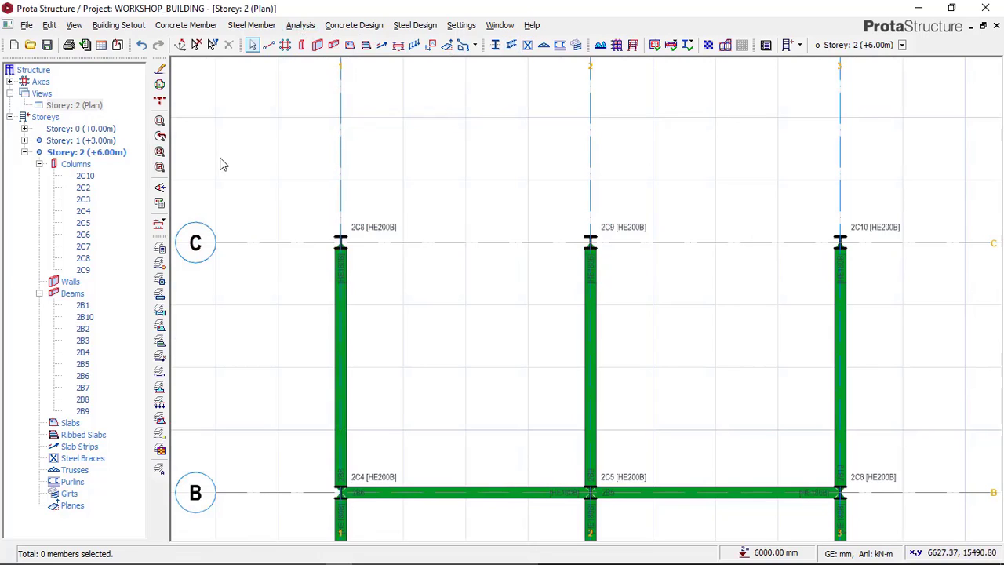
Step: Insert a beam along axis C between axes 1 and 2 with delZ-J set to 0 mm
left_click(69, 33)
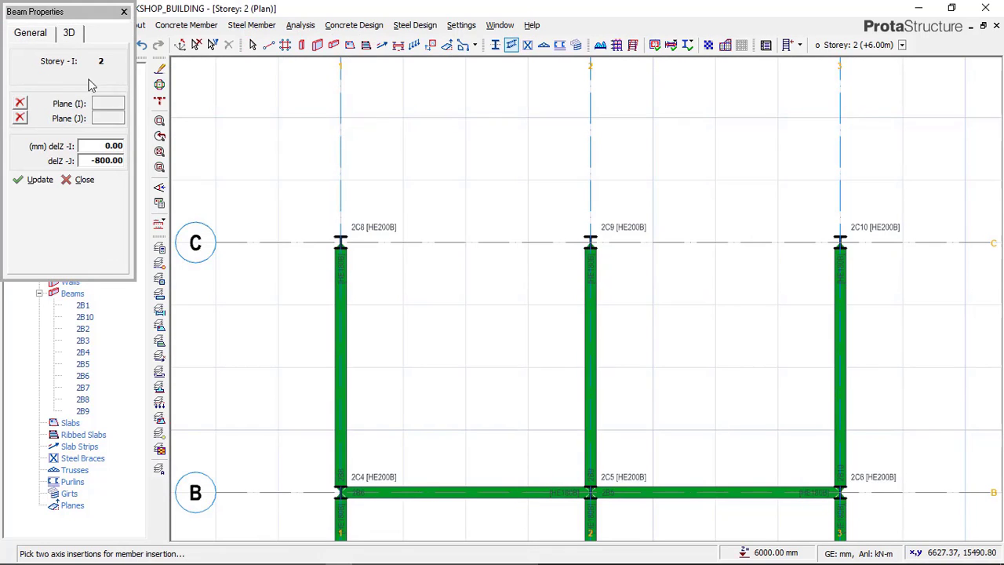
double_click(109, 161)
type("0")
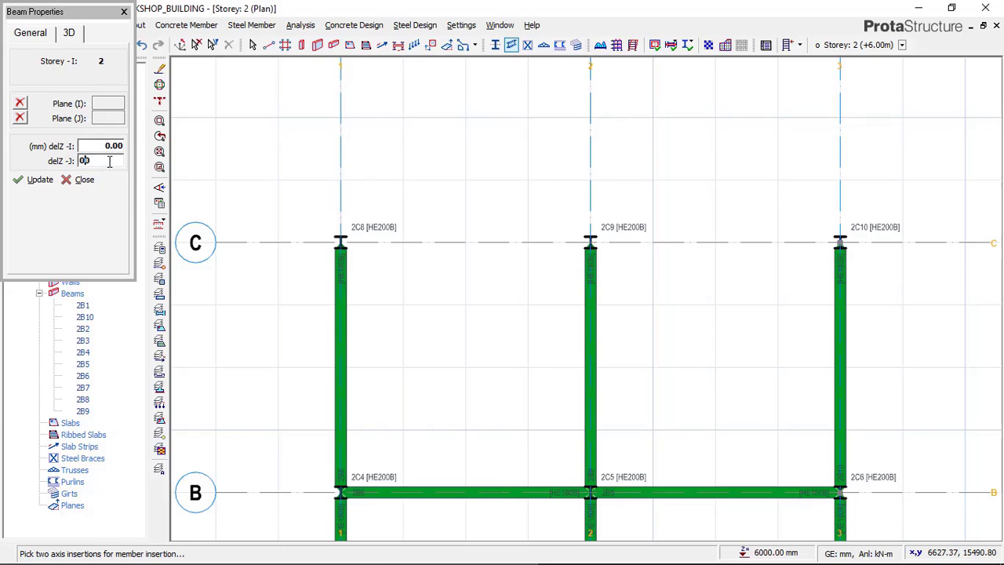
scroll(341, 228, "up", 2)
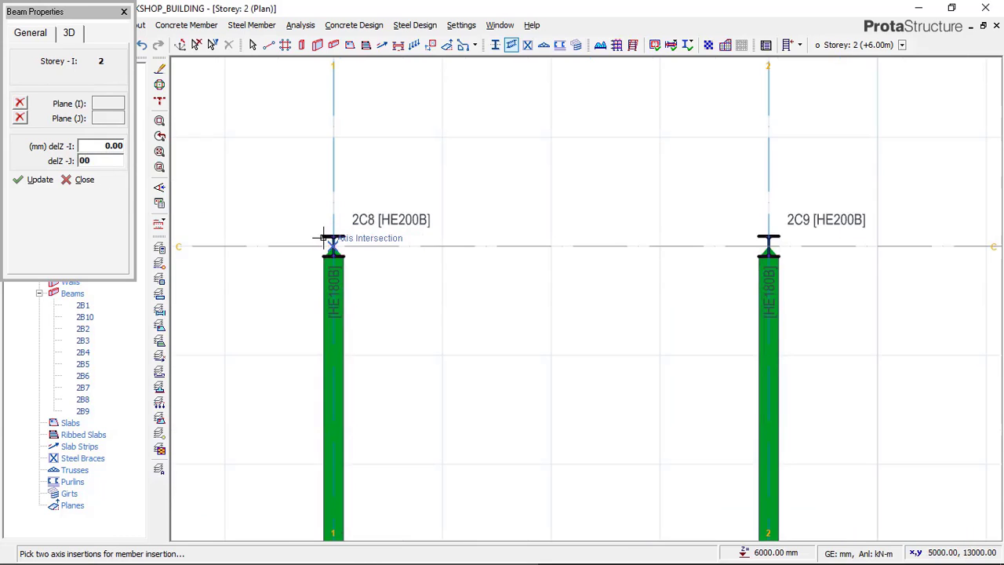
left_click(333, 244)
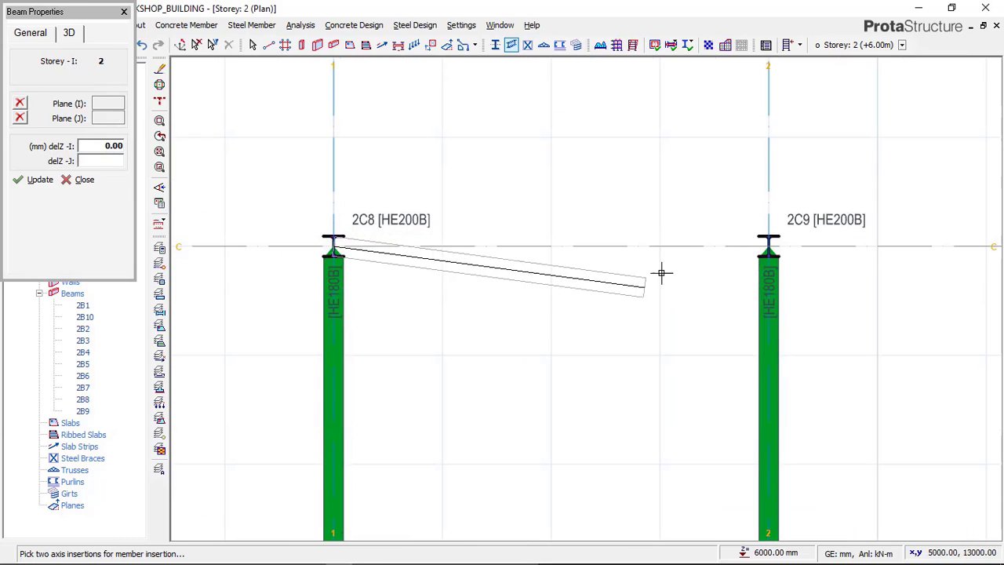
left_click(766, 245)
left_click(30, 181)
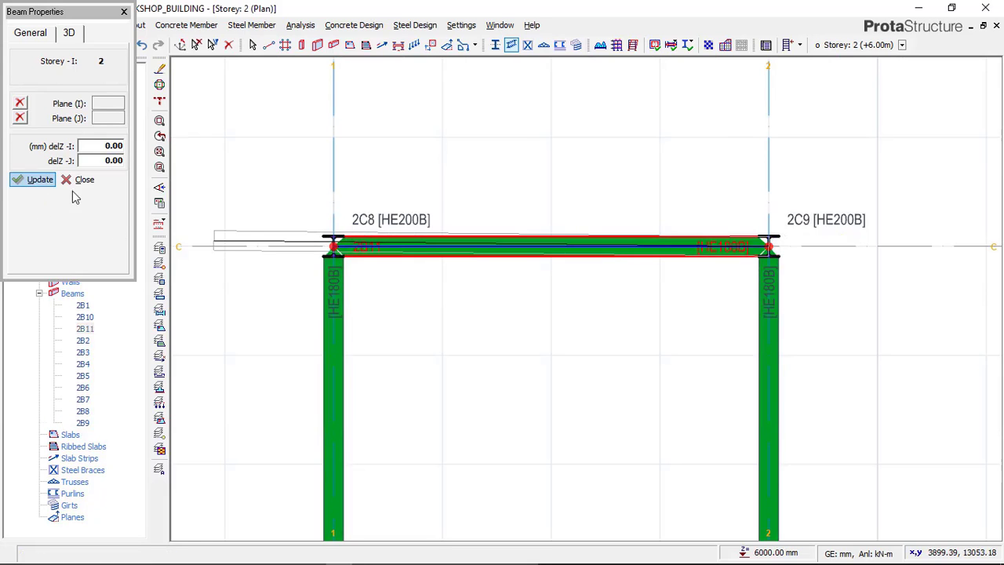
Step: Insert the adjoining beam along axis C from axis 2 to axis 3 and end beam insertion
scroll(587, 285, "down", 5)
scroll(662, 264, "down", 2)
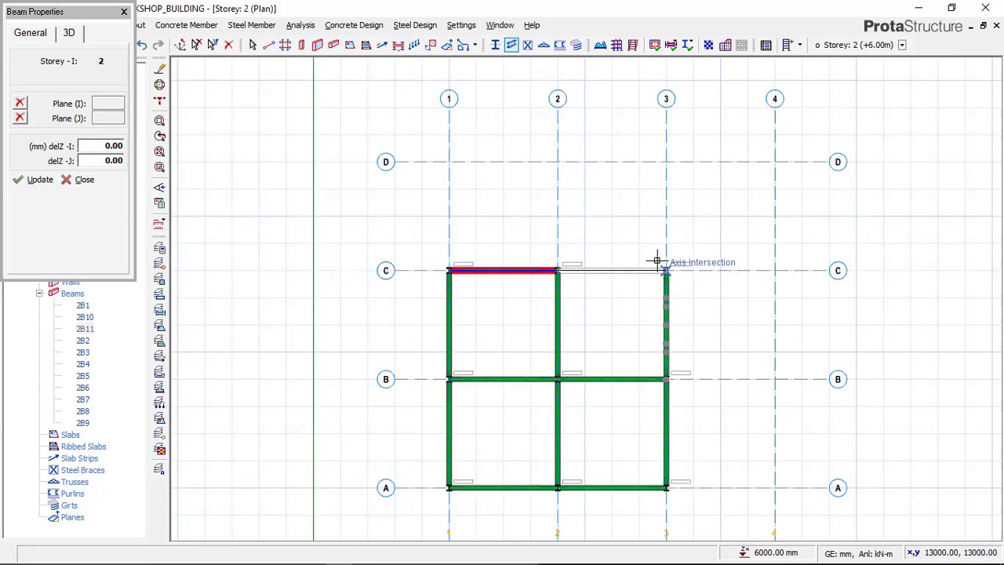
scroll(651, 259, "up", 5)
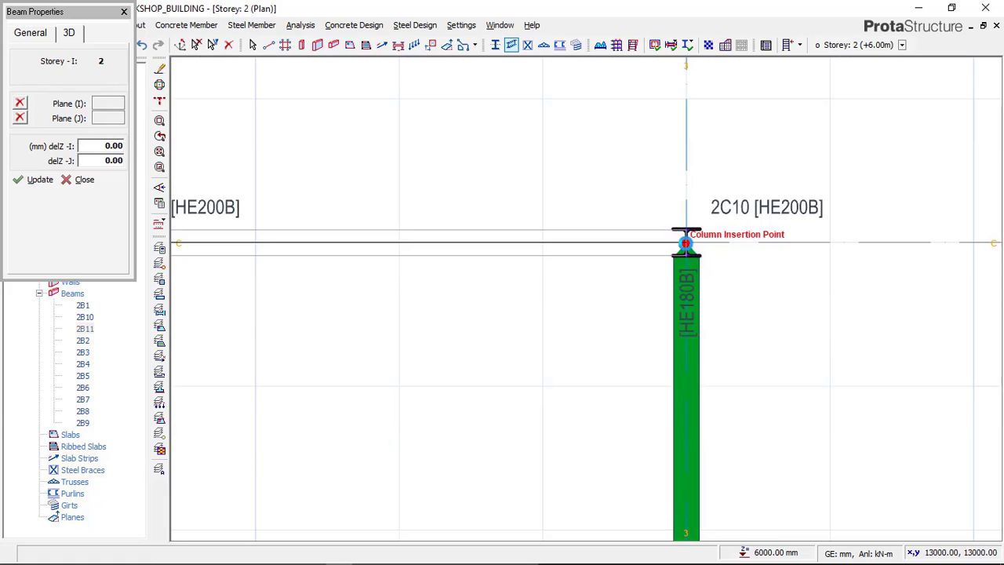
left_click(676, 234)
scroll(677, 242, "down", 2)
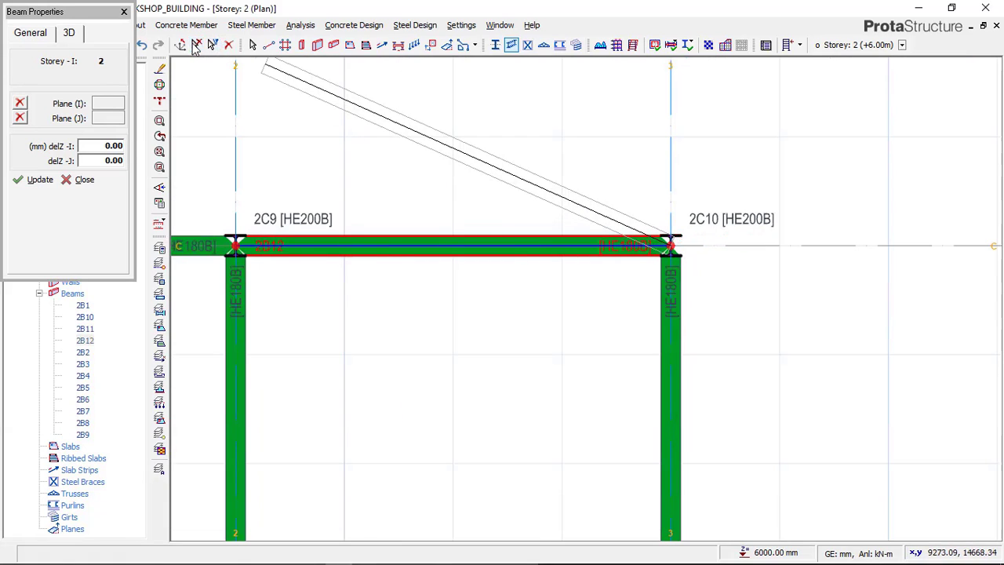
key("Escape")
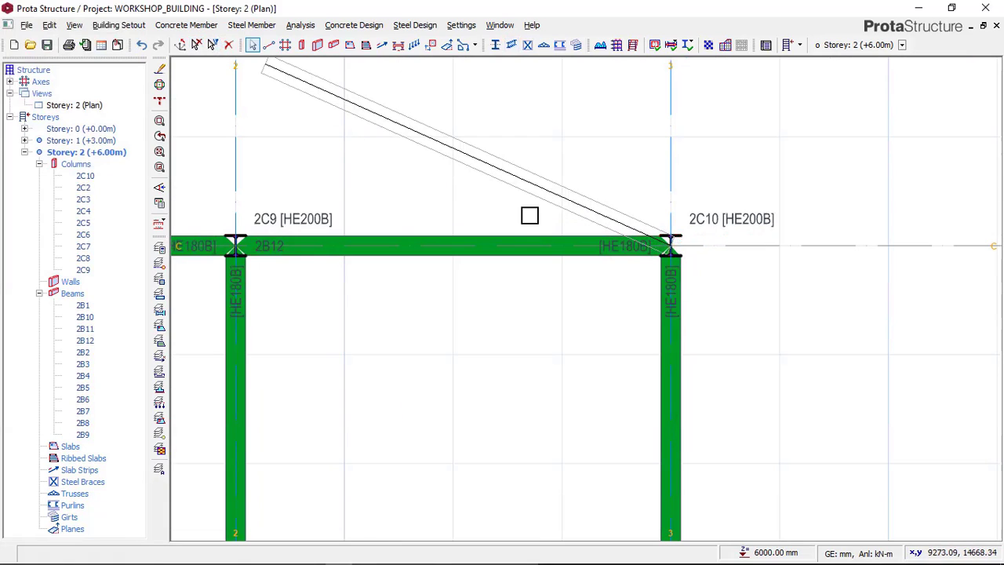
Step: Switch the Storey 2 view from plan to 3D around the new axis C beams
scroll(474, 271, "down", 4)
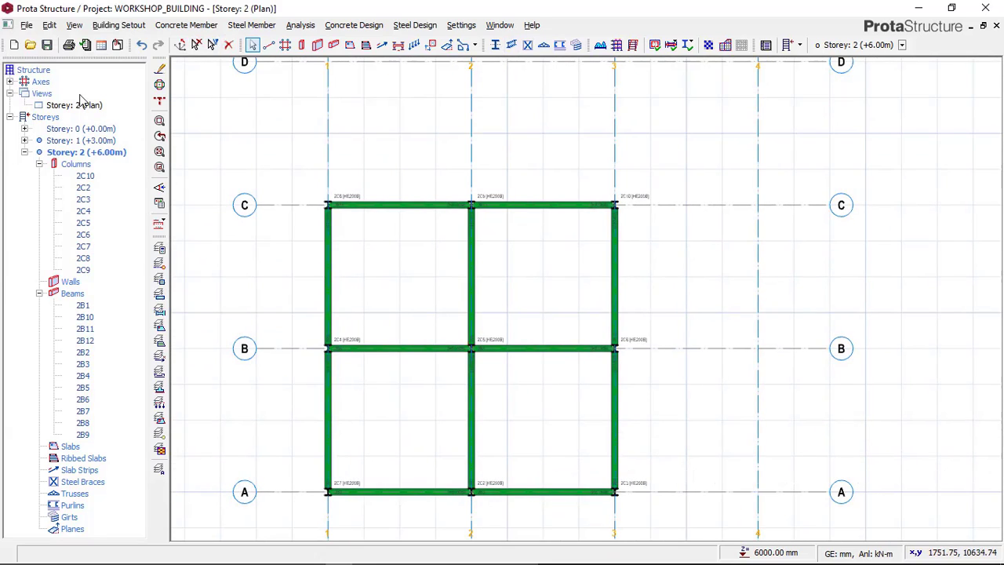
left_click(97, 110)
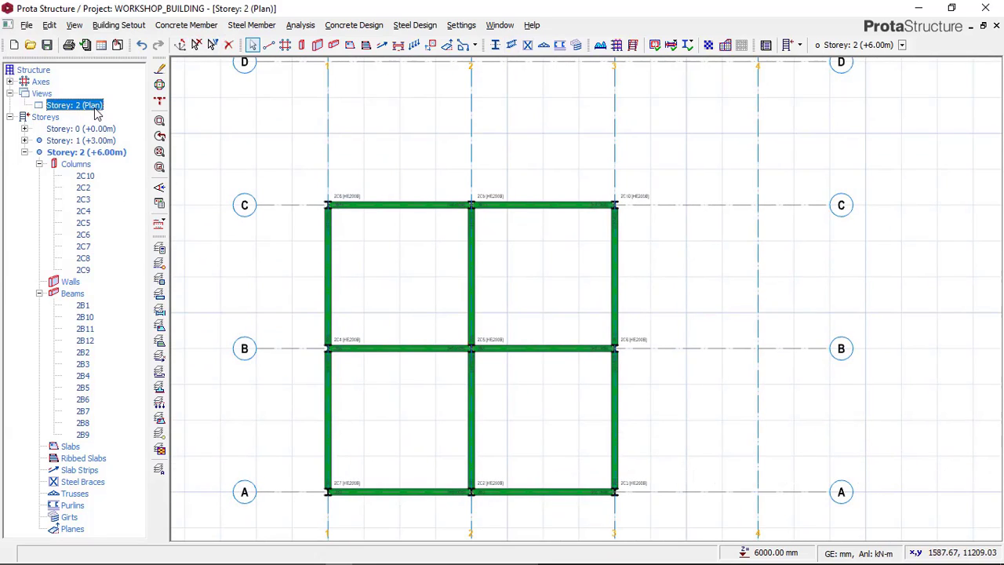
right_click(97, 110)
left_click(133, 132)
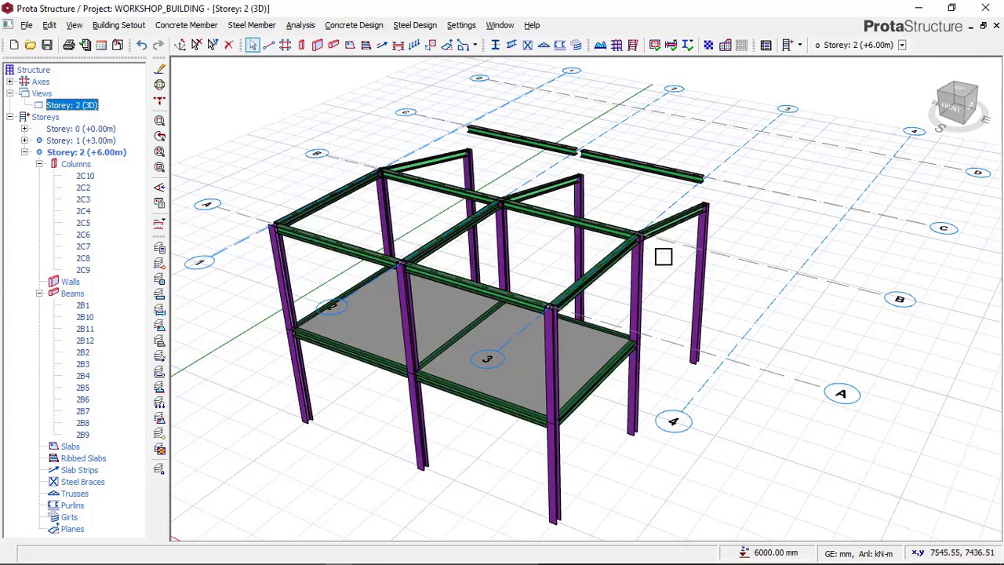
middle_click_drag(663, 256, 572, 250, "shift")
middle_click_drag(734, 265, 436, 239)
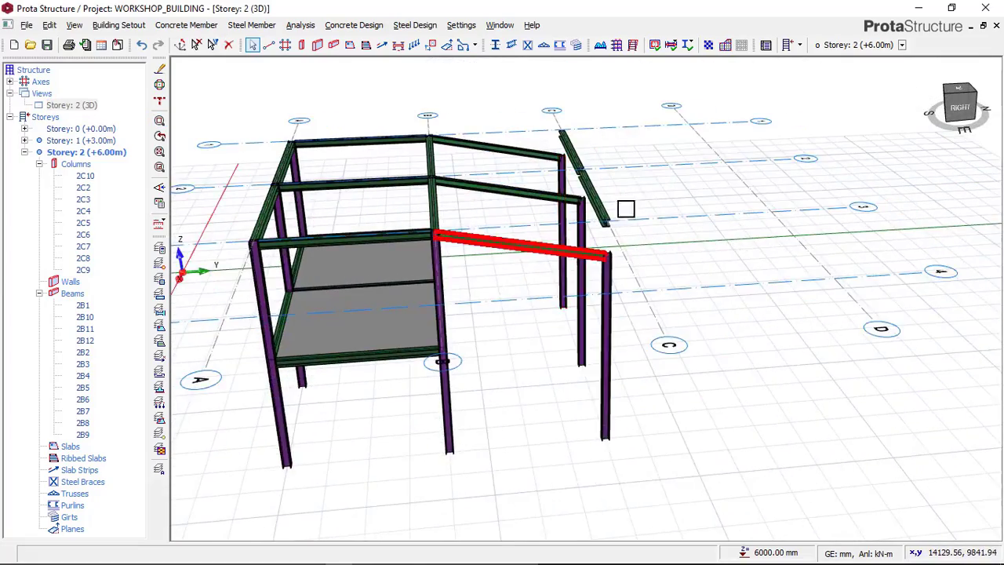
scroll(624, 209, "up", 2)
middle_click_drag(623, 269, 543, 236, "shift")
scroll(441, 204, "up", 2)
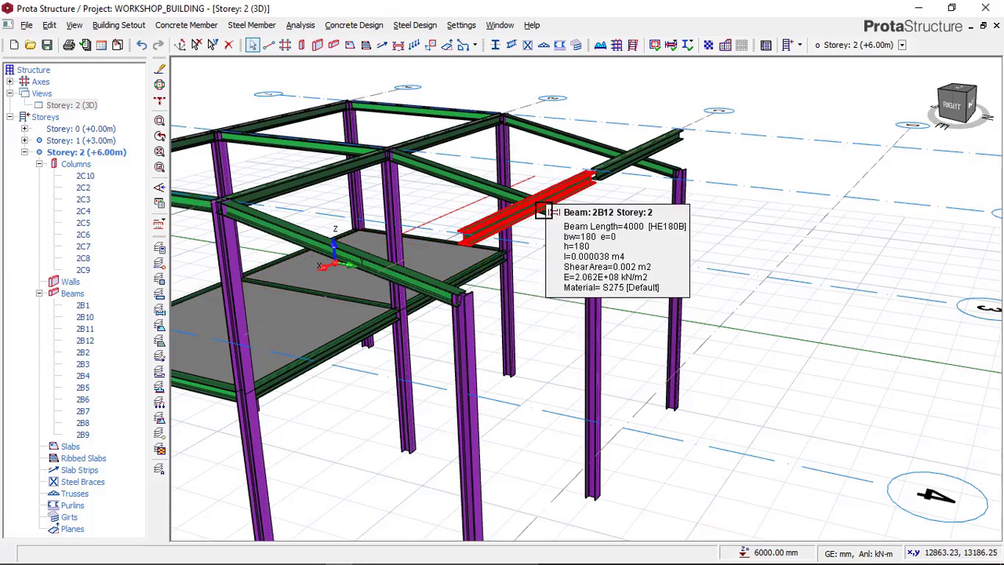
Step: Lower the axis C beam between axes 2 and 3 by setting both delZ-I and delZ-J to -800 mm
right_click(649, 115)
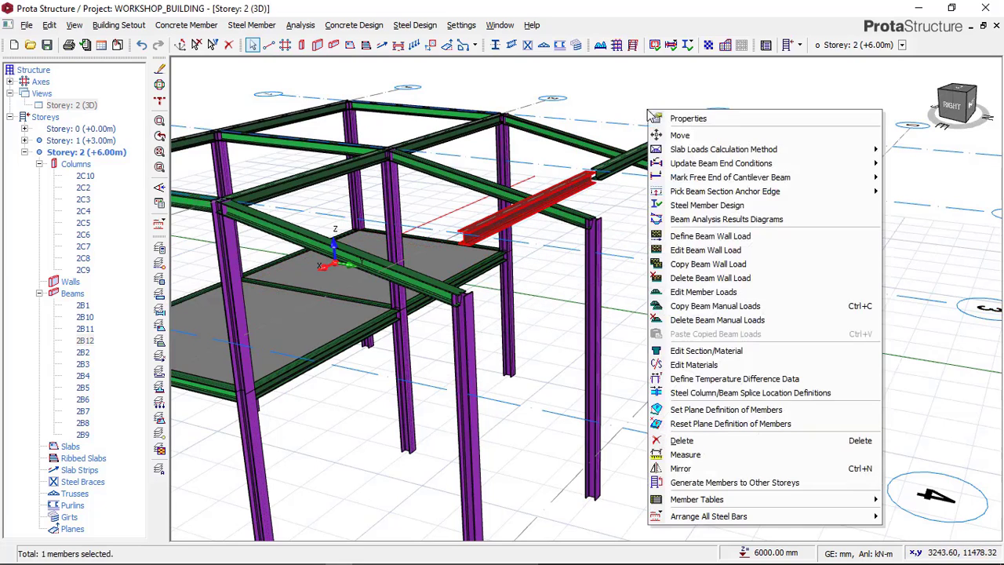
left_click(667, 119)
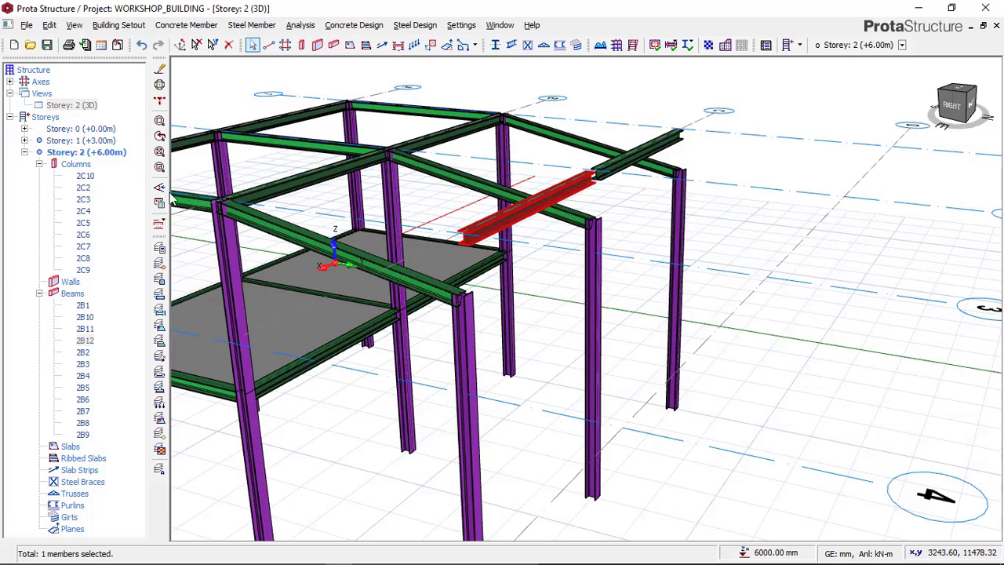
left_click(69, 33)
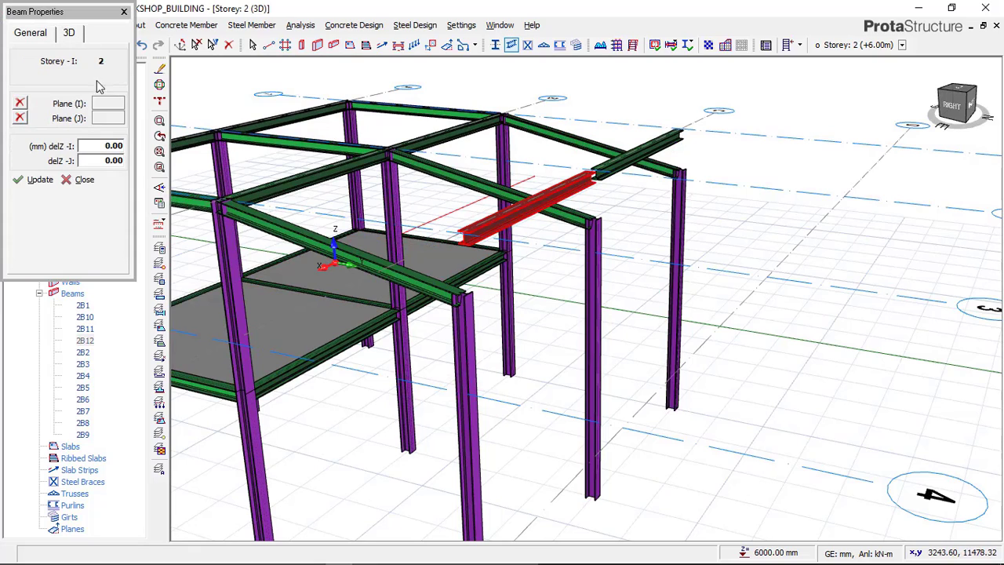
left_click(109, 146)
type("-")
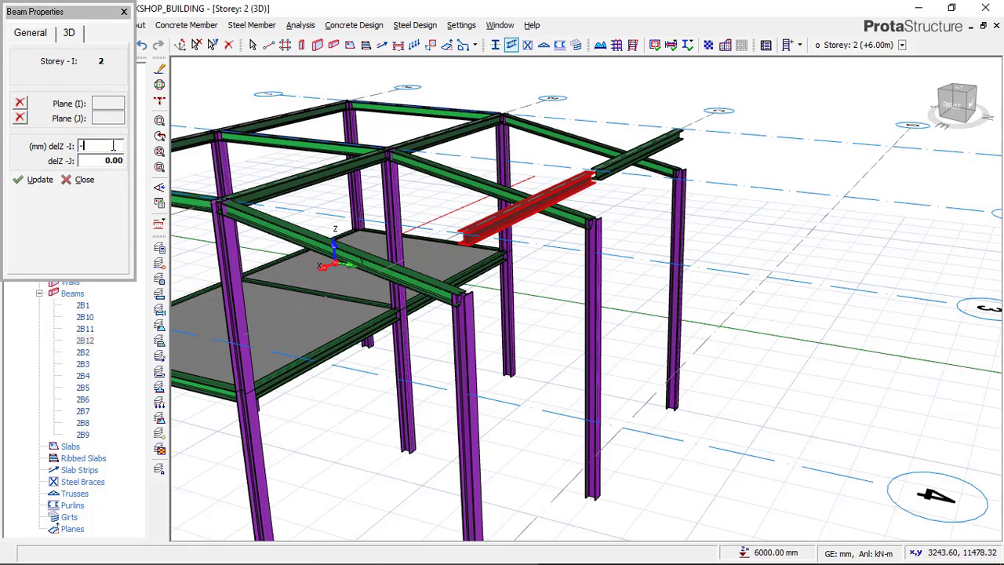
type("800")
left_click(113, 161)
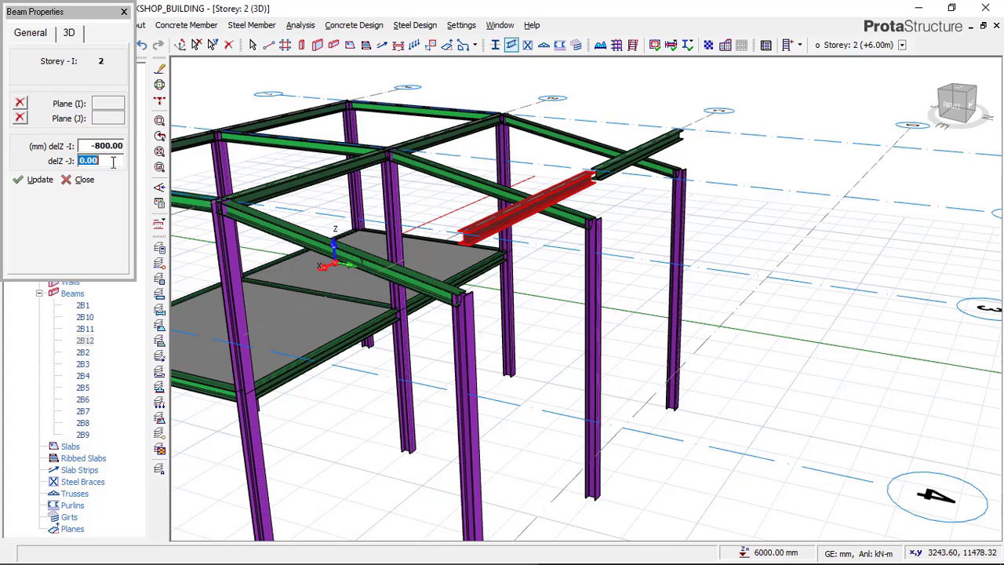
type("-8")
left_click(38, 180)
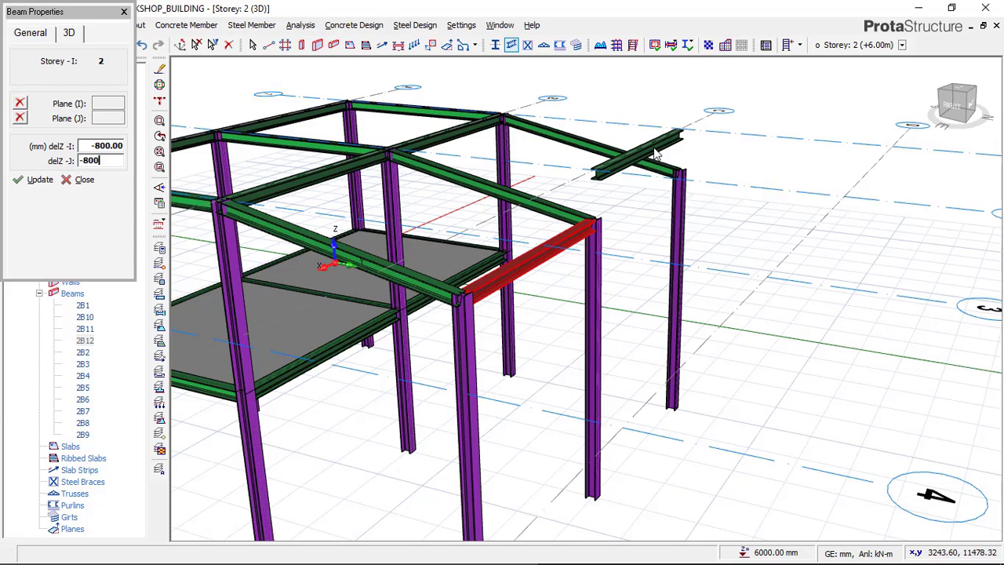
key("Return")
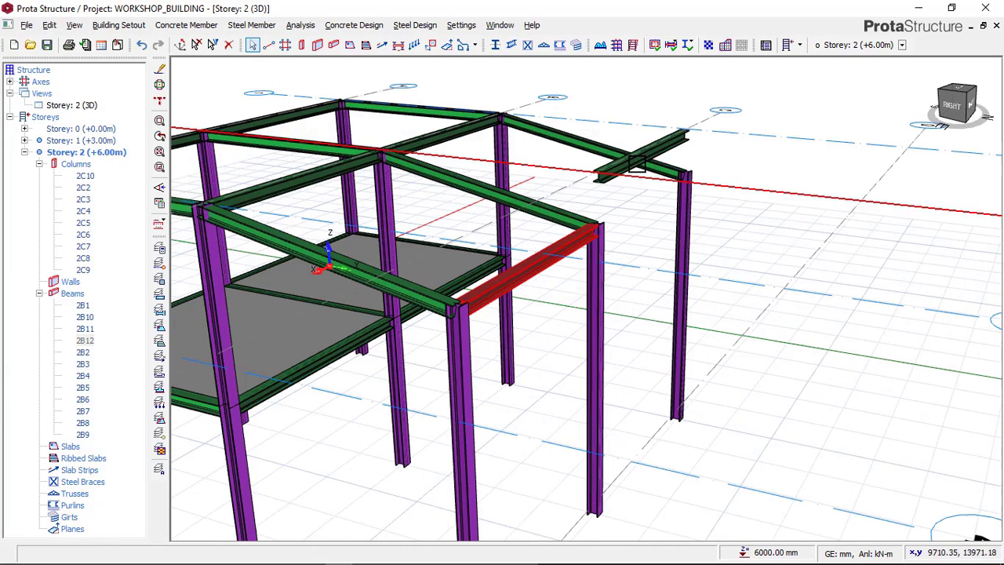
Step: Set delZ-I and delZ-J of the axis C beam between axes 1 and 2 to -800 mm
left_click(636, 163)
scroll(635, 149, "up", 3)
right_click(632, 125)
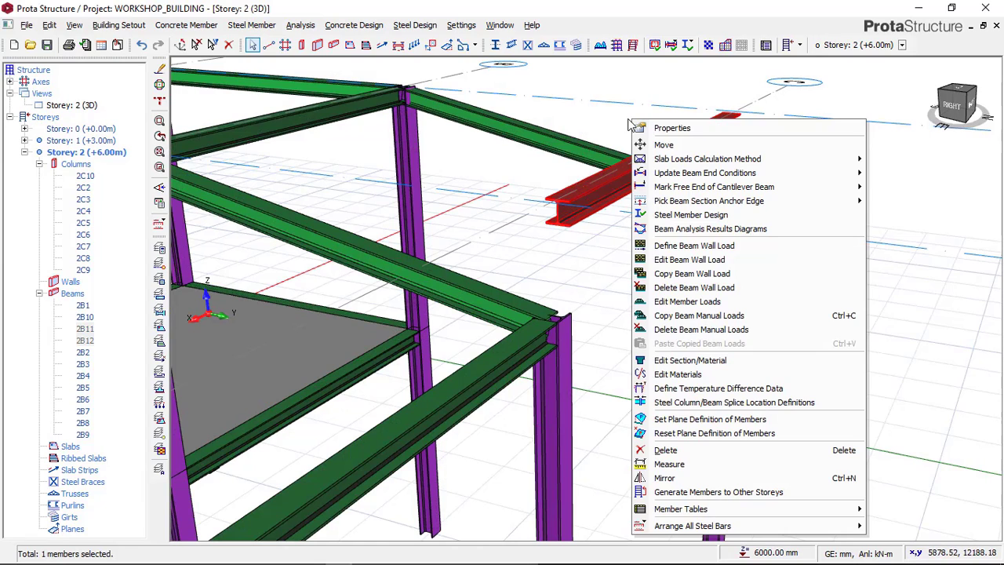
left_click(671, 129)
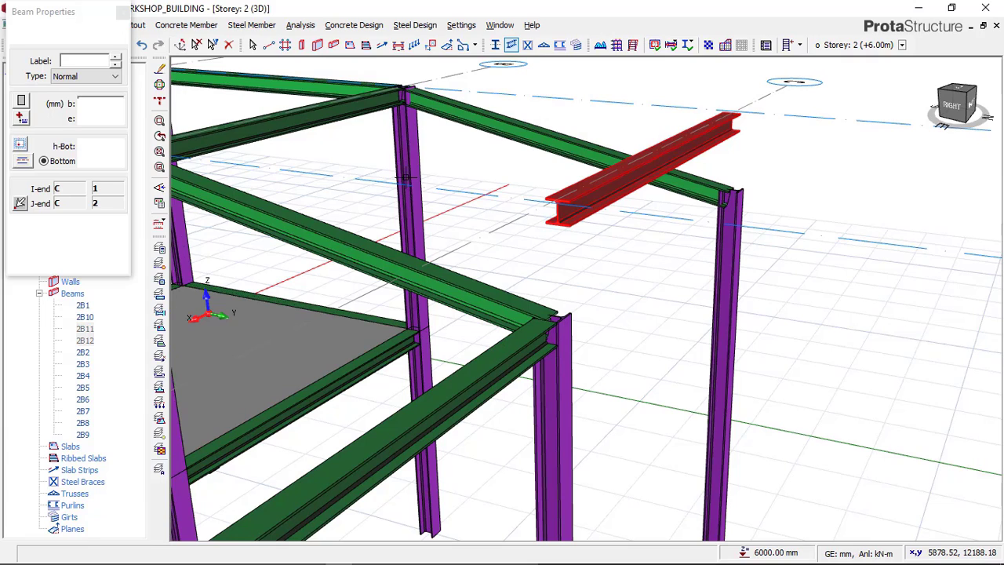
left_click(69, 33)
left_click(114, 149)
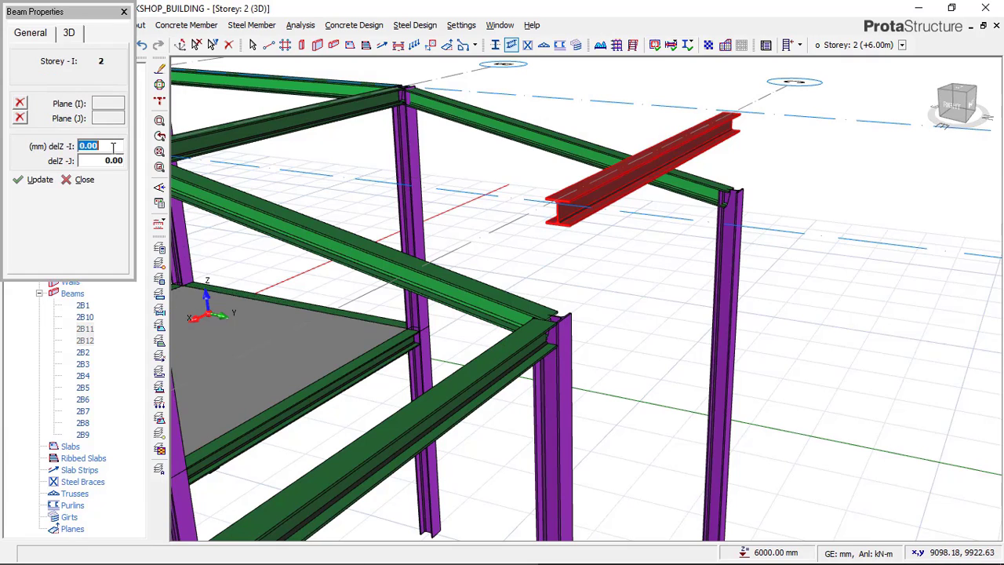
type("-800")
left_click(109, 160)
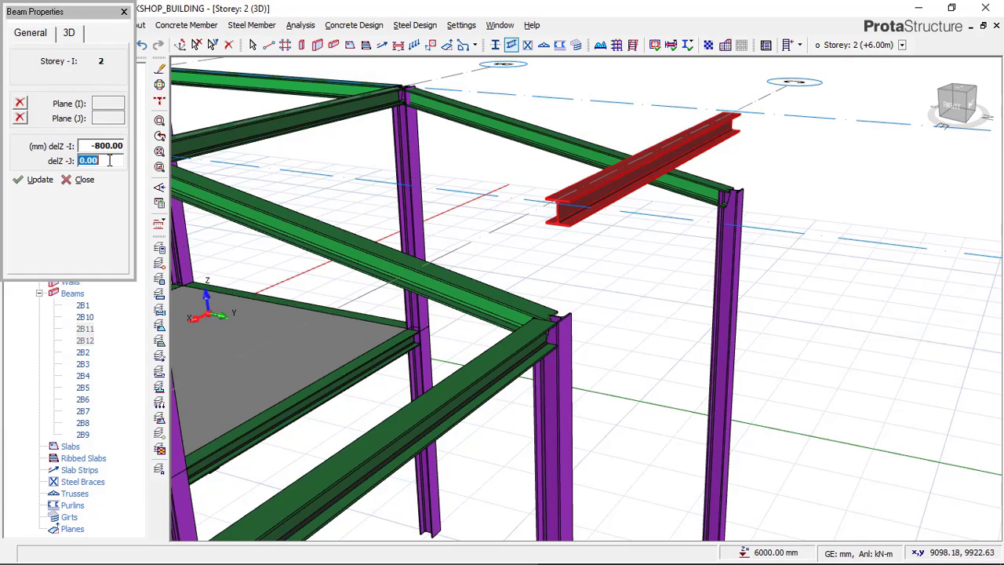
type("-8")
left_click(39, 182)
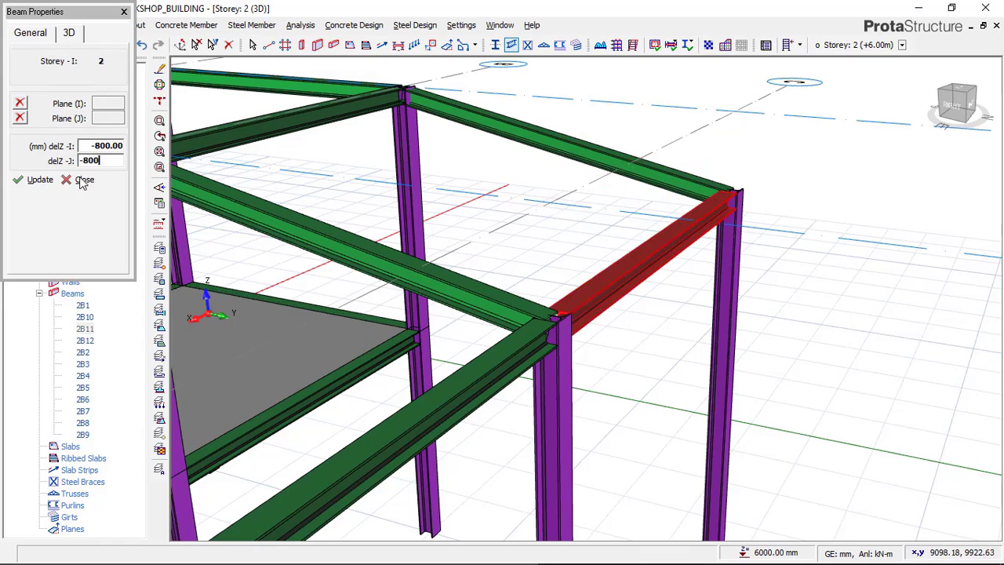
left_click(84, 181)
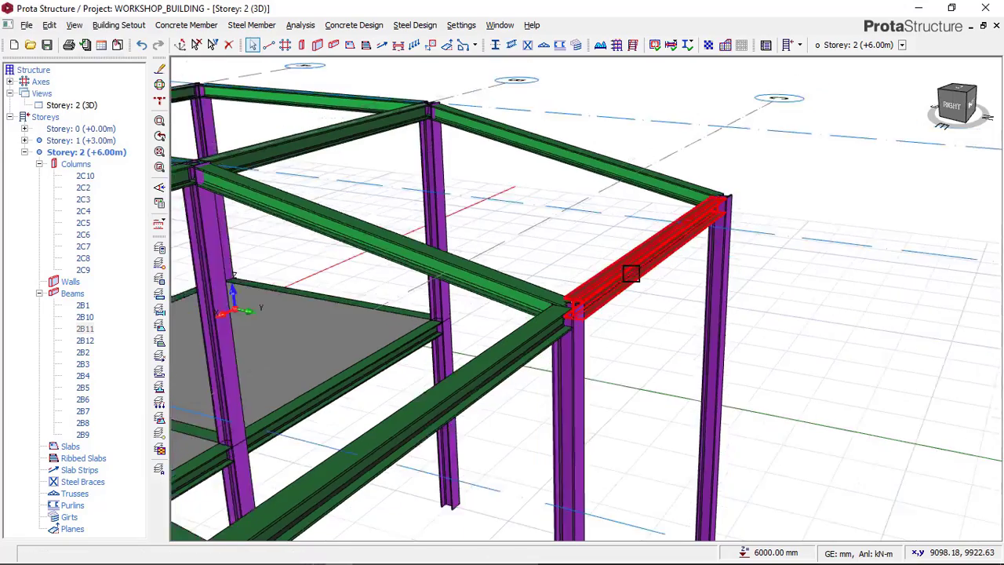
Step: Examine the completed frame in 3D, compare it with the reference image in Paint, and return to ProtaStructure
middle_click_drag(632, 273, 748, 233)
scroll(747, 234, "down", 4)
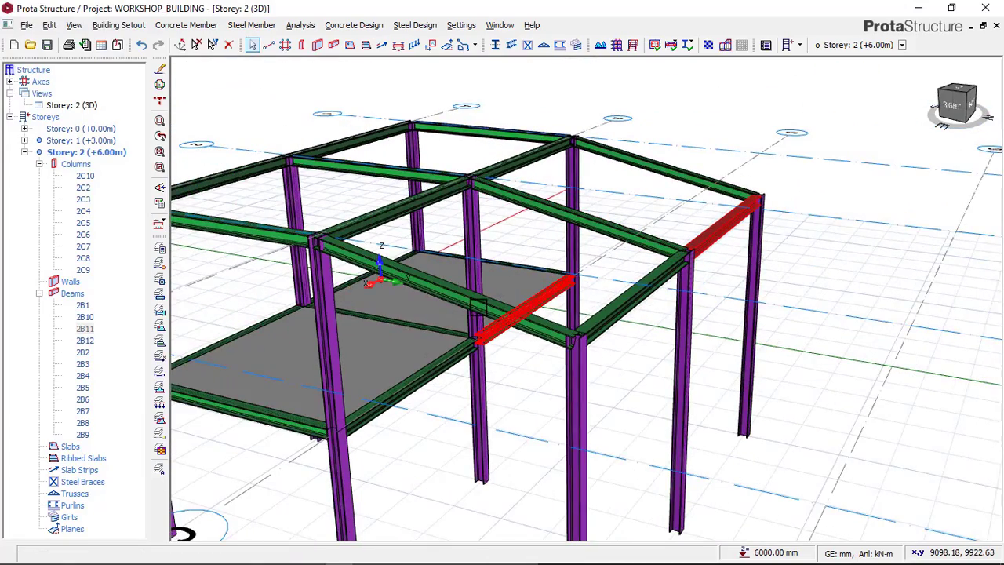
middle_click_drag(337, 388, 496, 278)
mouse_move(365, 562)
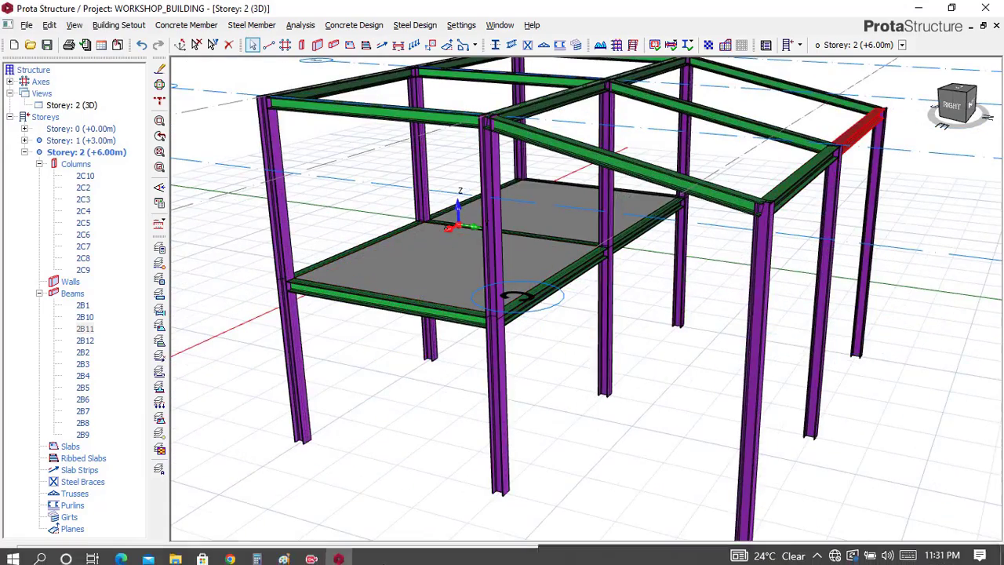
left_click(305, 554)
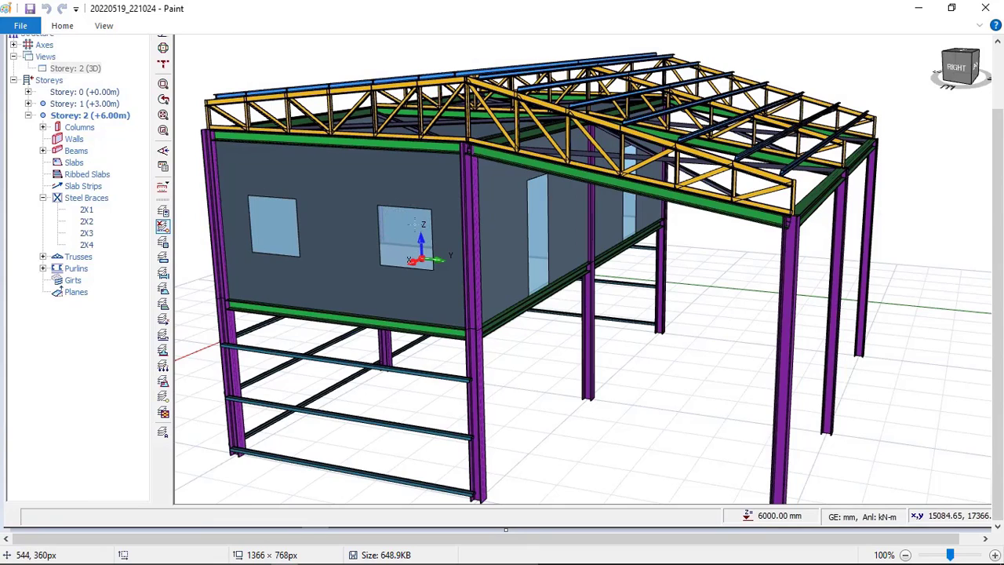
mouse_move(339, 555)
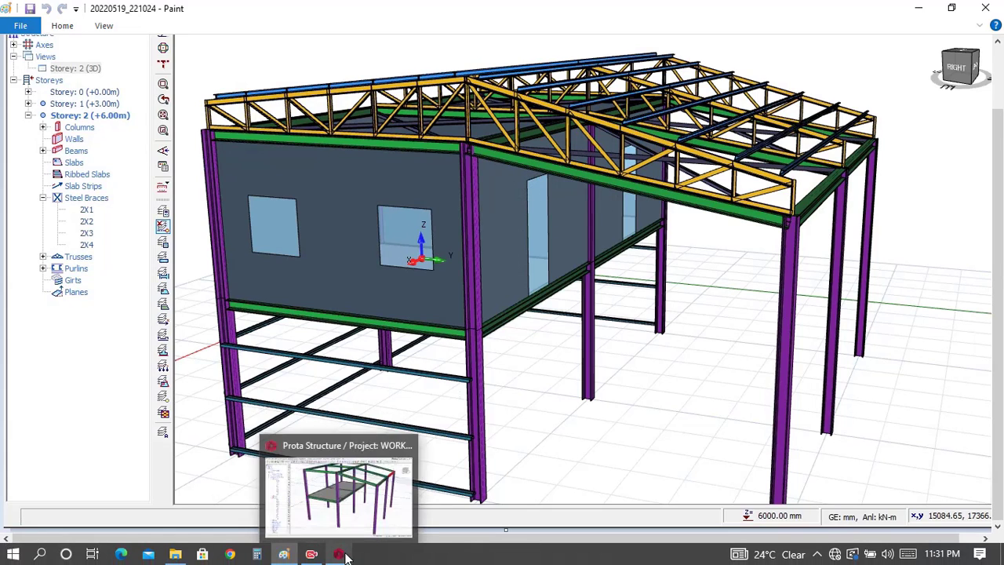
left_click(341, 555)
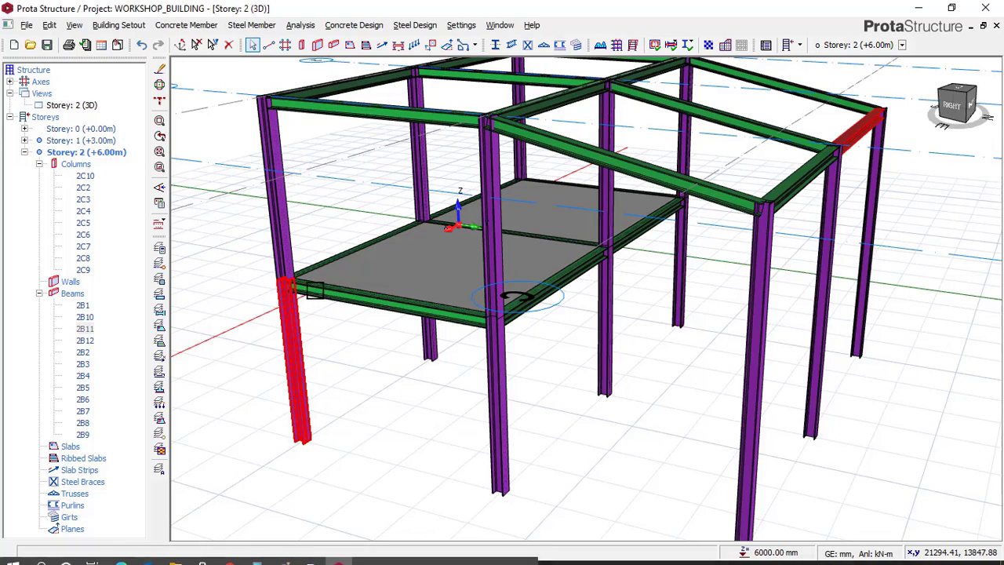
Step: Switch the Storey 2 view from 3D to plan and make Storey 1 (+3.00m) the active storey
left_click(85, 105)
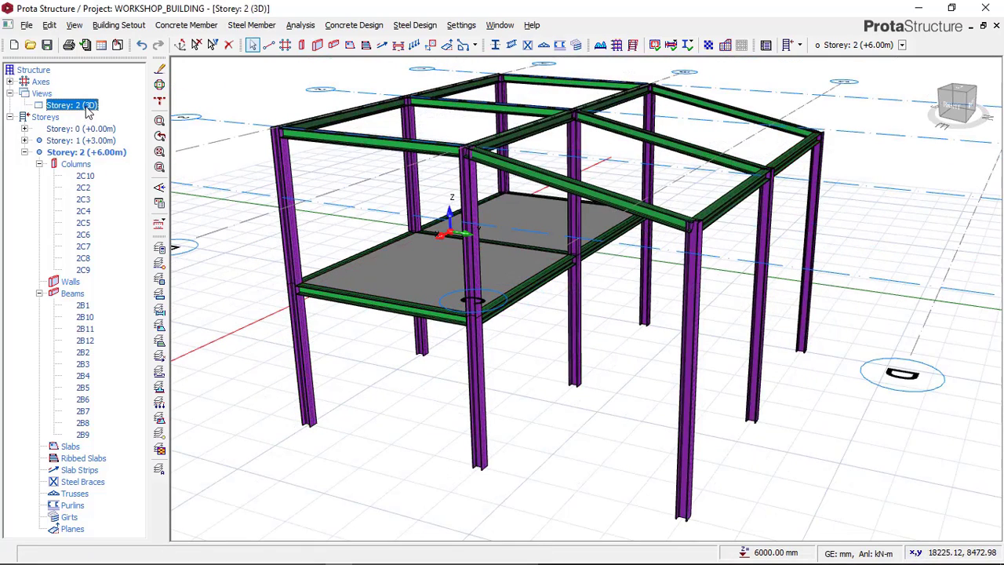
right_click(87, 106)
left_click(119, 115)
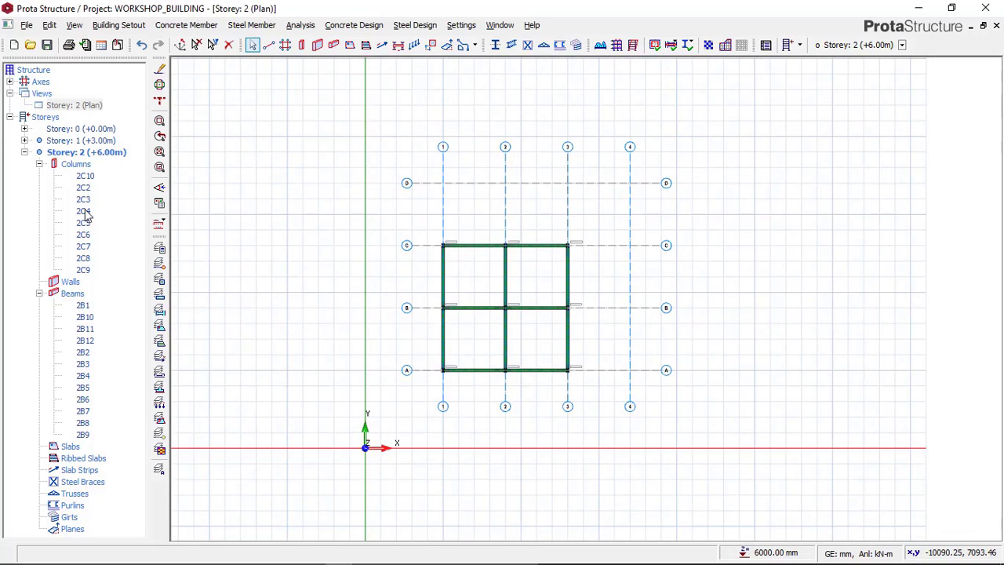
left_click(94, 141)
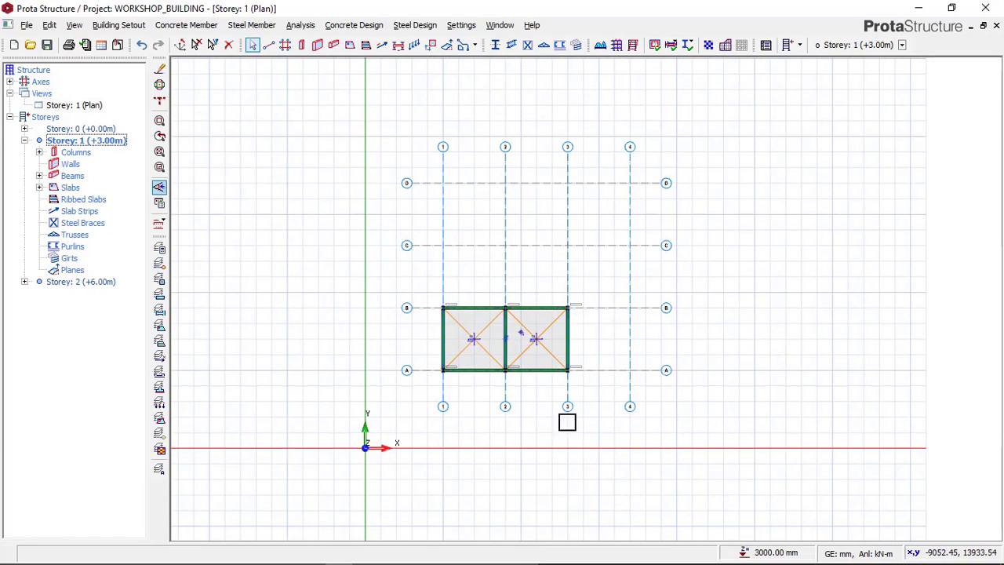
Step: Open the wall load editor for the Storey 1 beam on axis 3 between axes A and B
scroll(572, 318, "up", 6)
scroll(614, 330, "down", 2)
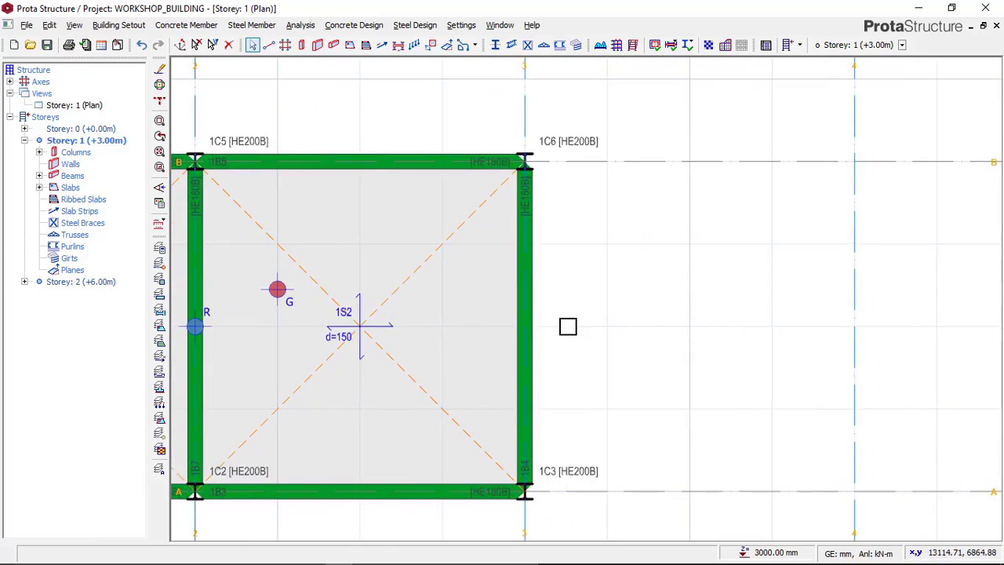
left_click(548, 301)
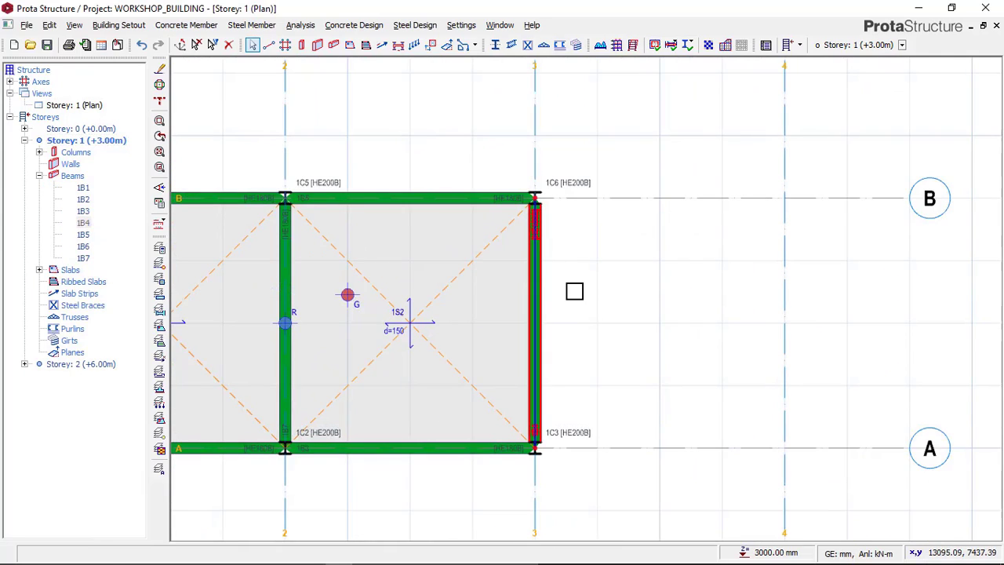
right_click(584, 277)
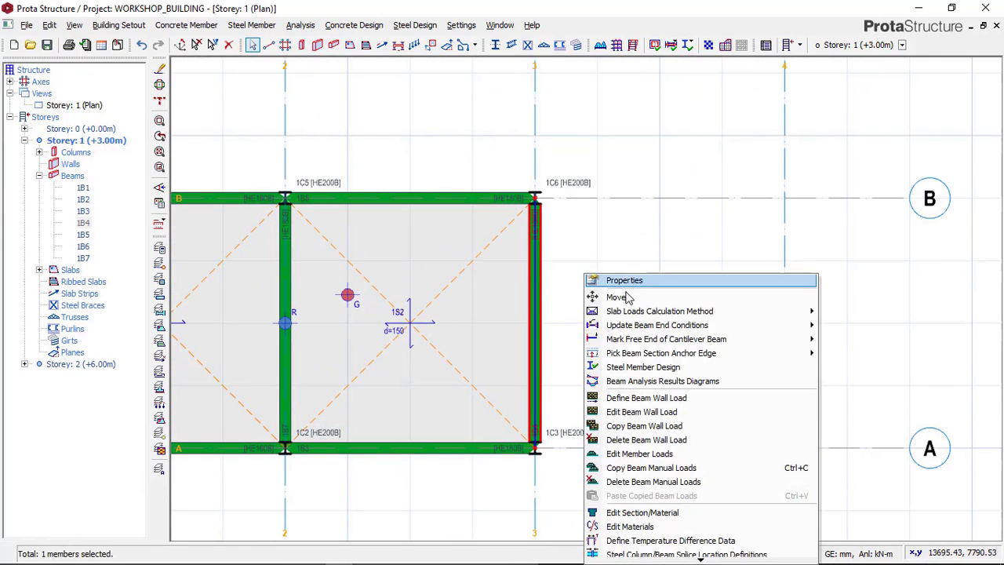
left_click(634, 411)
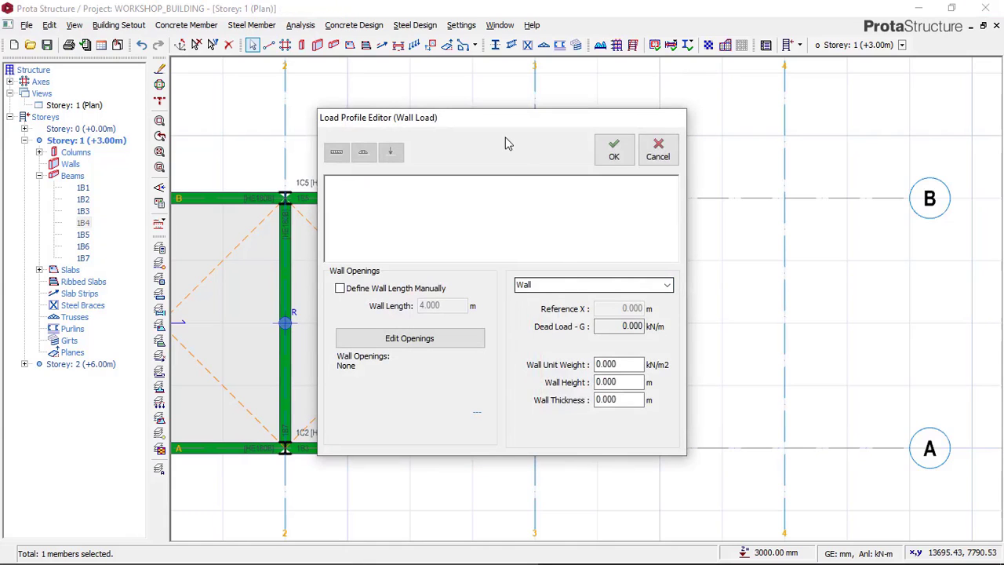
left_click_drag(500, 119, 231, 108)
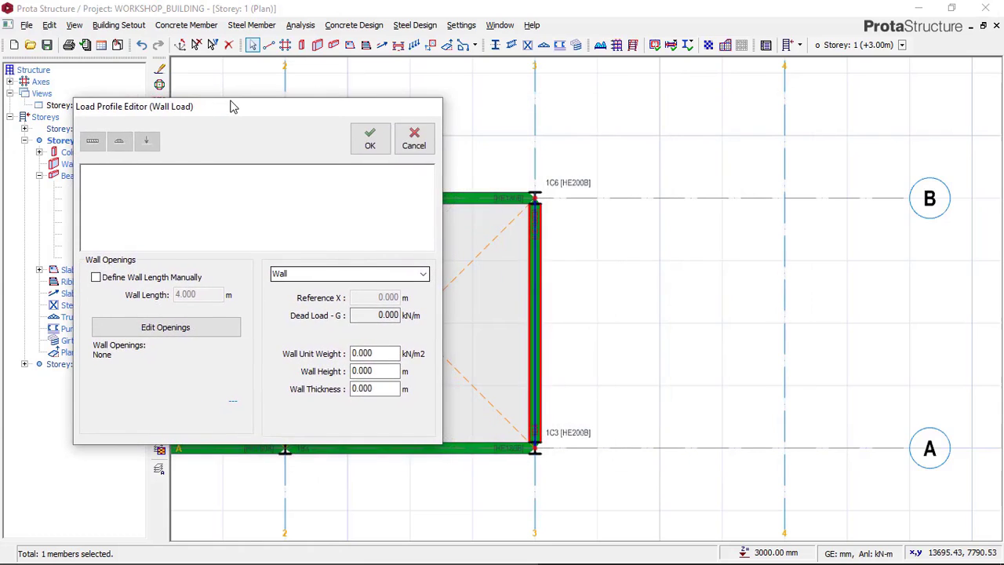
Step: Set the wall unit weight to 2.97 kN/m2, the wall height to 3 m and the wall thickness to 0.15 m
double_click(374, 354)
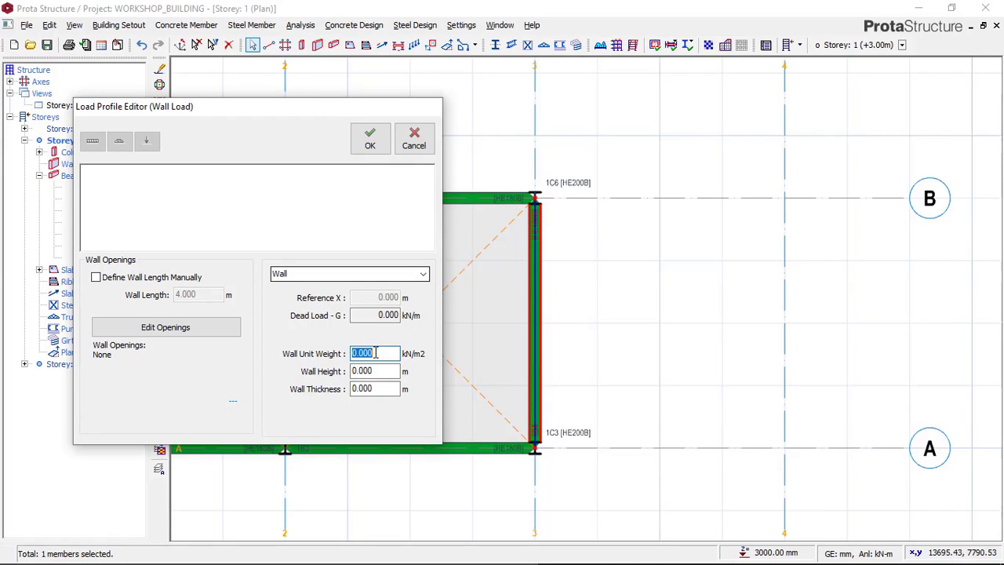
type("2.97")
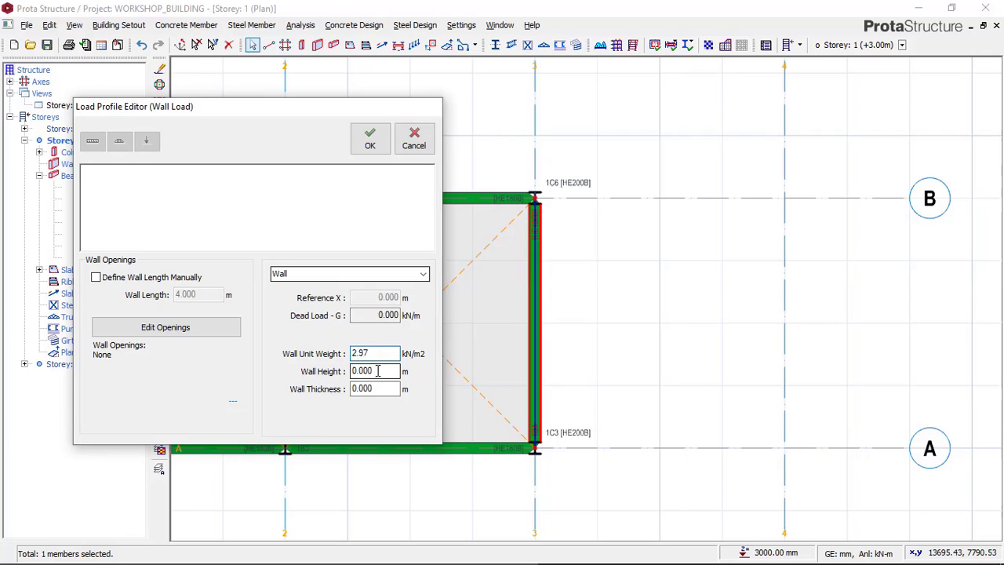
key("Tab")
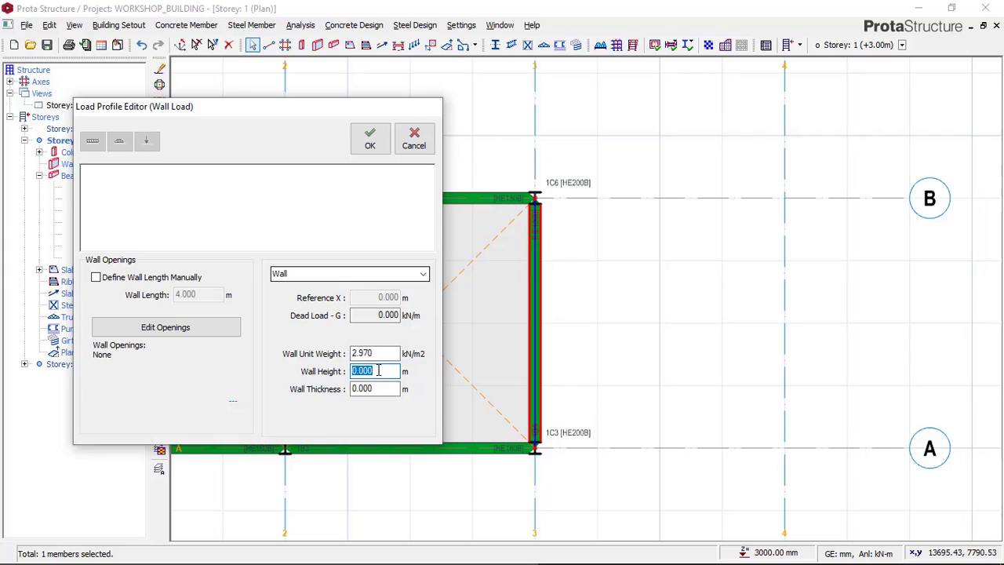
type("3")
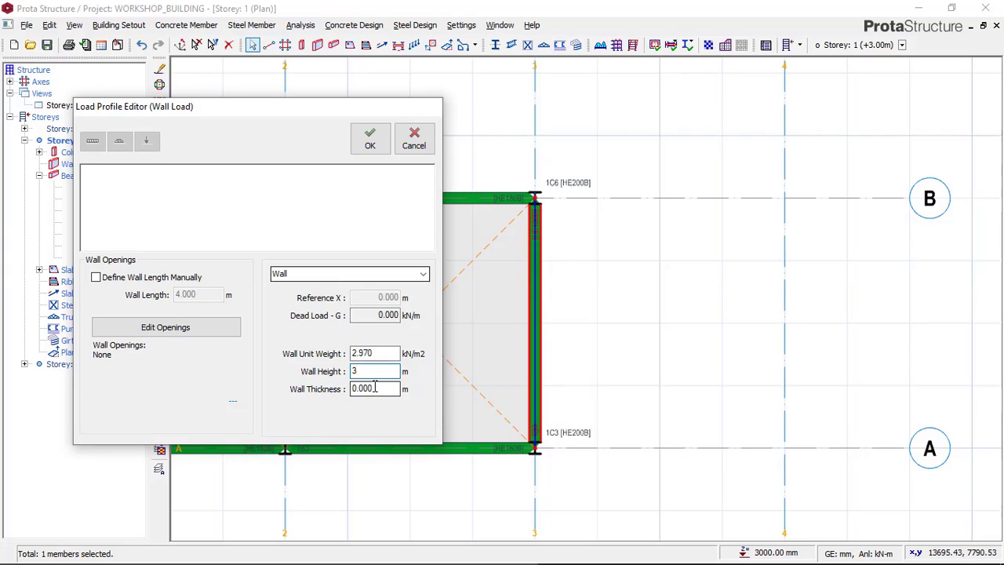
key("Tab")
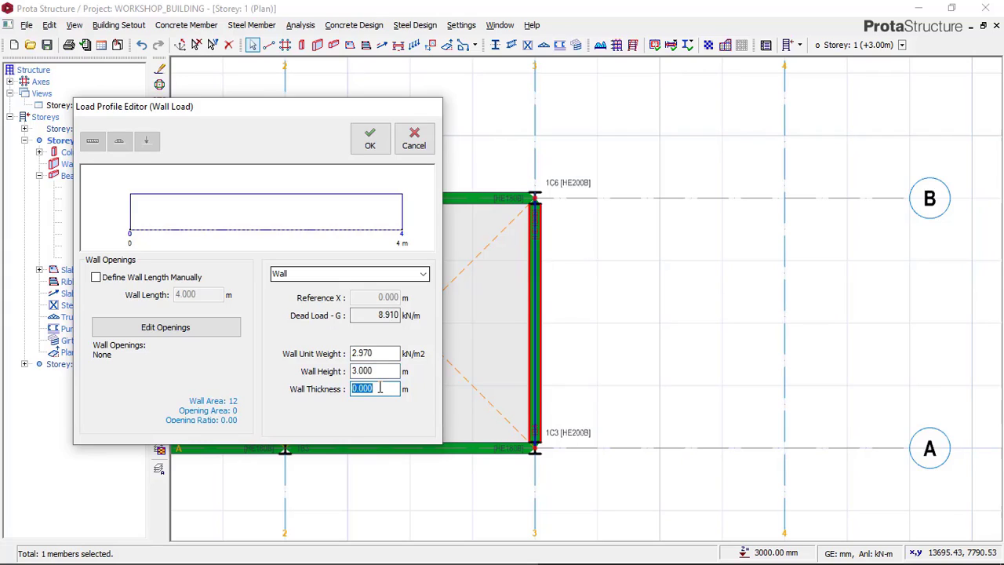
type("0.15")
Step: Open the wall opening editor, check the window layout in the Paint reference image, and return to ProtaStructure
left_click(171, 332)
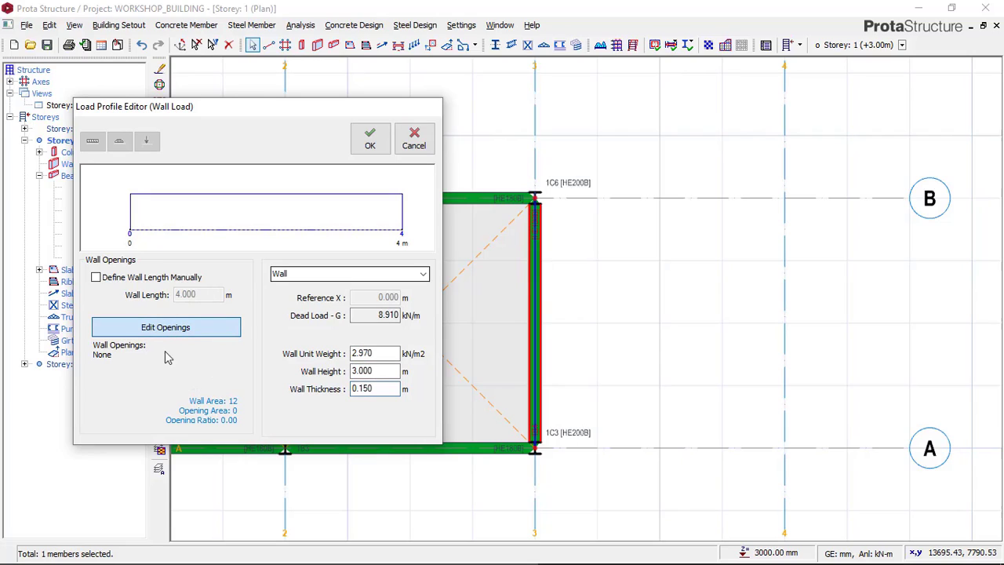
mouse_move(329, 562)
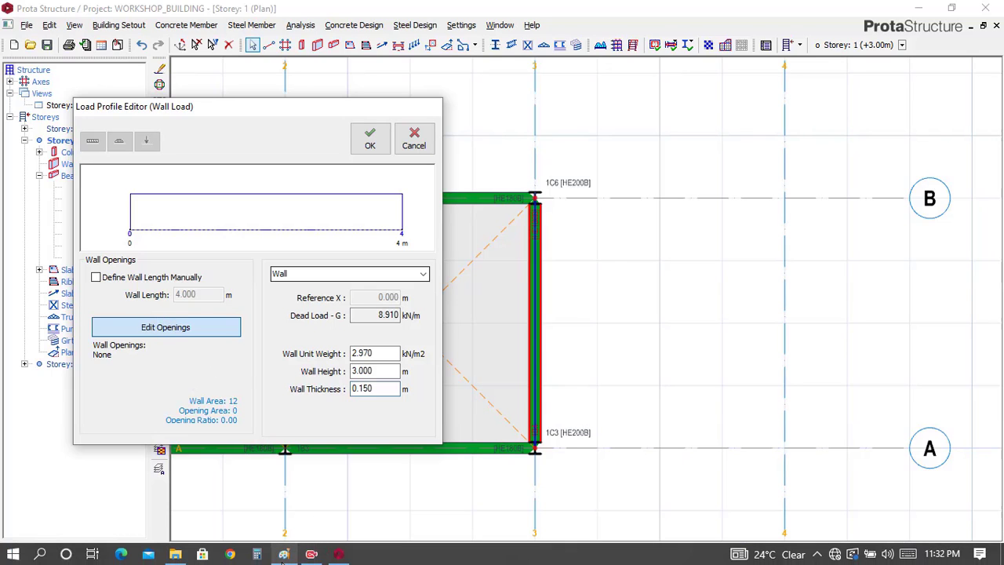
left_click(283, 555)
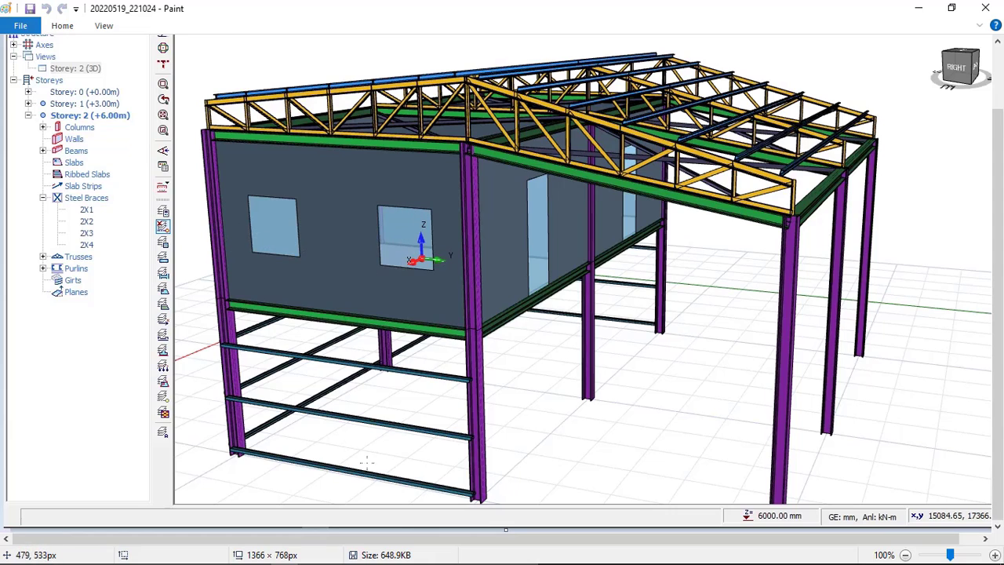
mouse_move(339, 554)
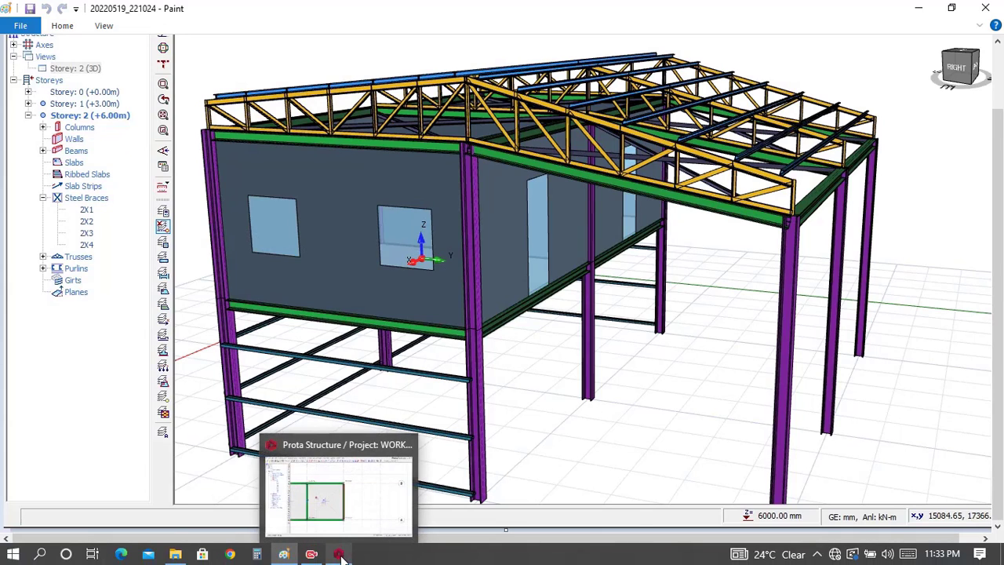
left_click(338, 482)
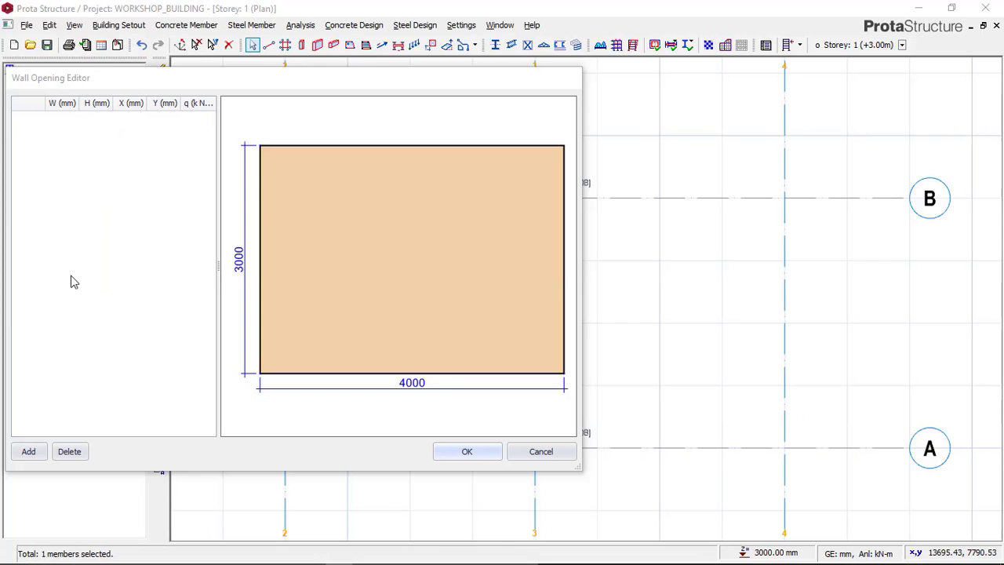
left_click_drag(213, 94, 245, 92)
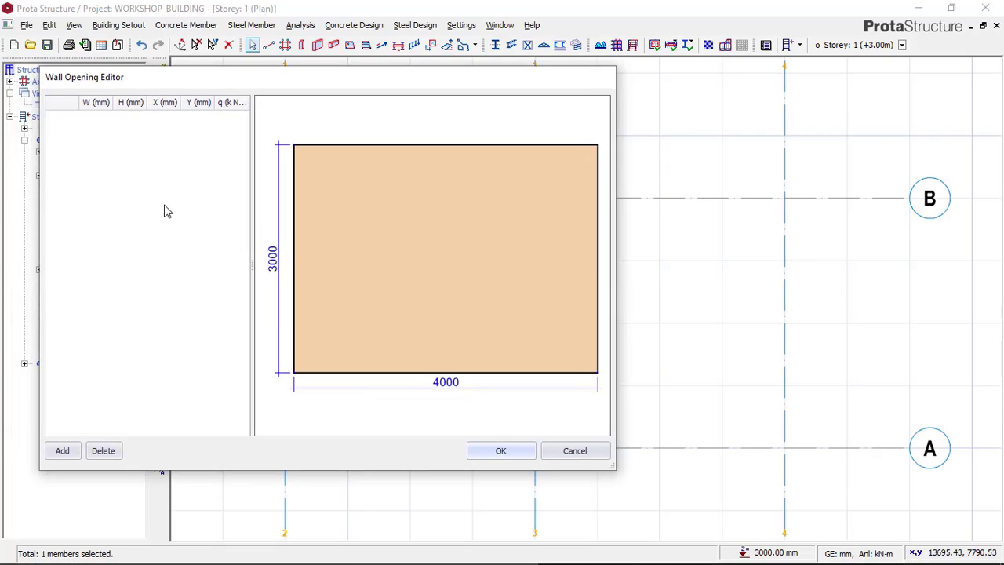
Step: Add a 1000 x 1000 mm wall opening at X 600 mm and Y 900 mm, and add a second opening
left_click(63, 451)
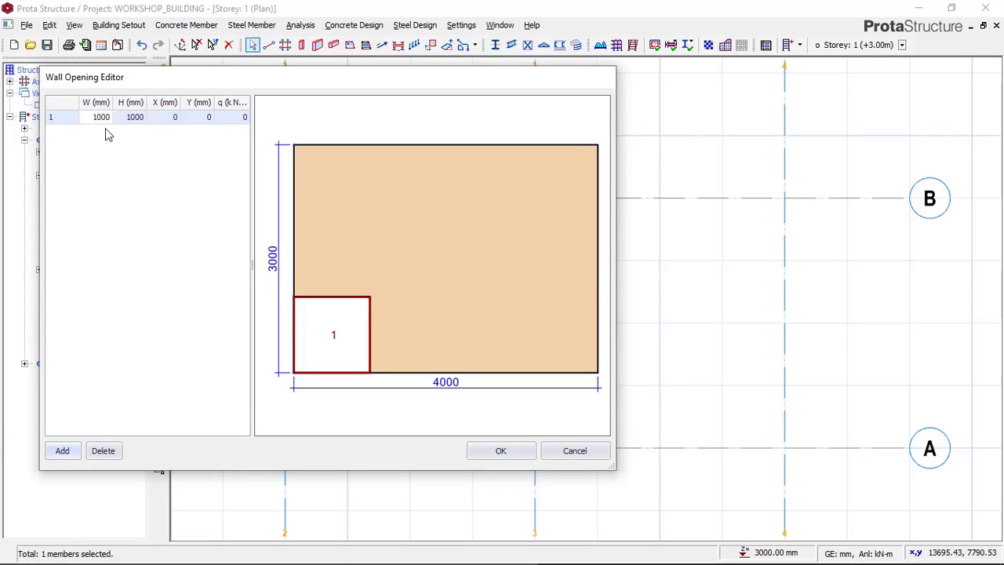
left_click(176, 118)
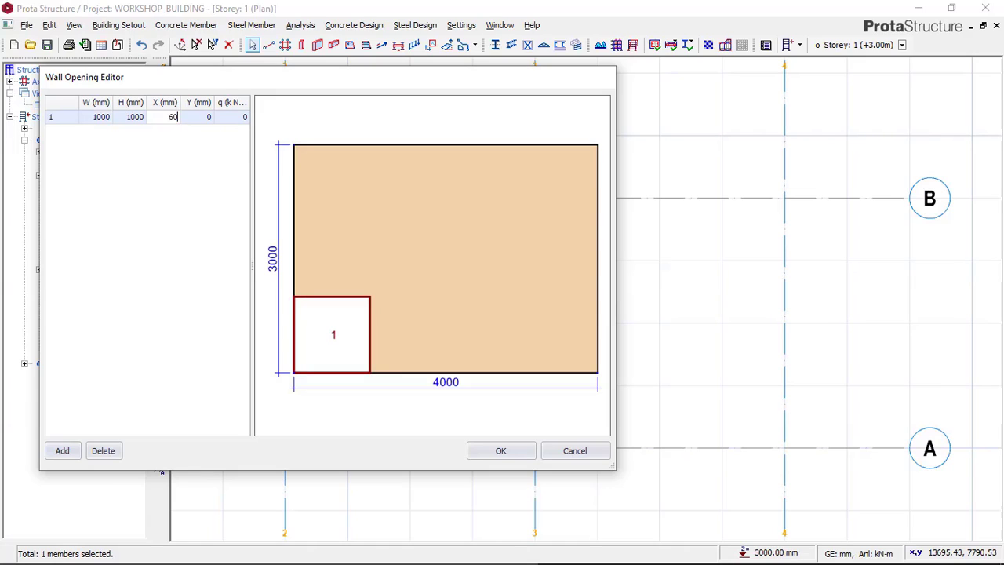
left_click(199, 121)
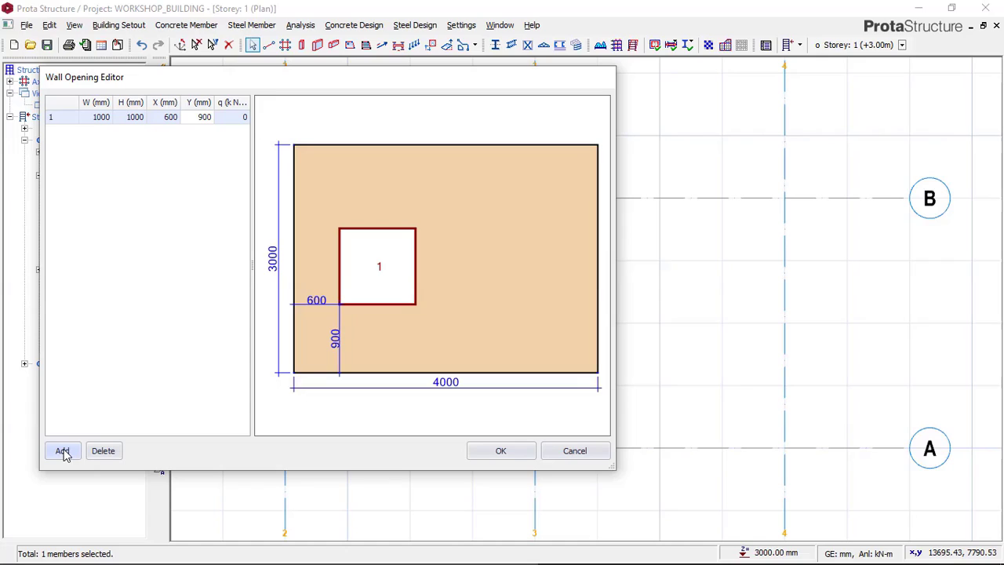
left_click(63, 451)
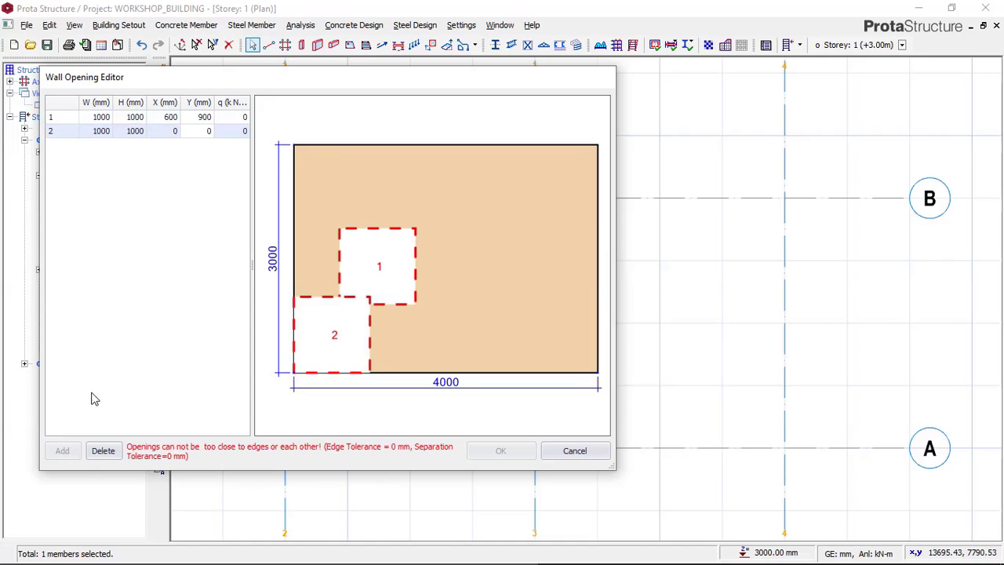
Step: Try X offsets of 3200 mm and 3000 mm for the second wall opening
left_click(172, 132)
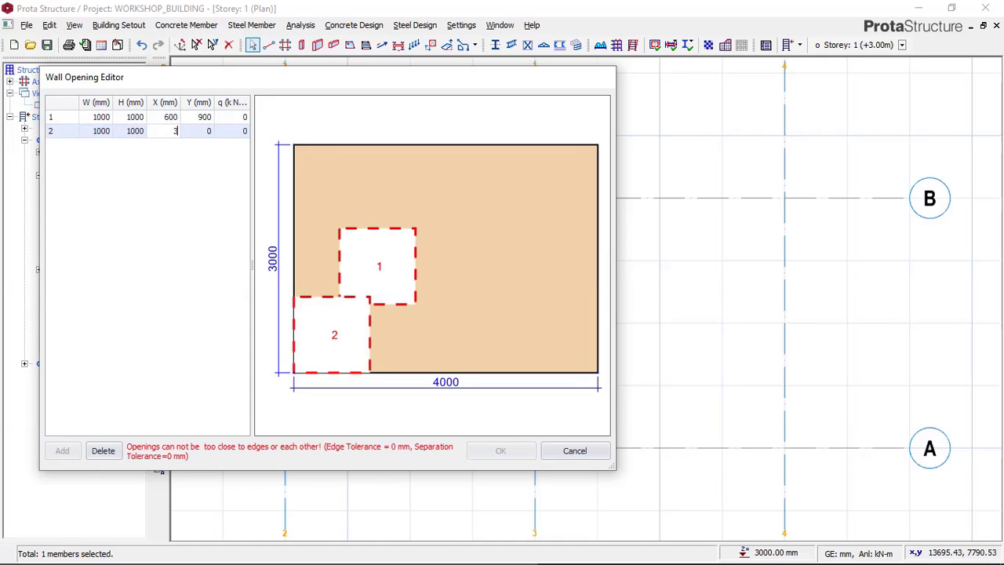
type("3200")
left_click(196, 131)
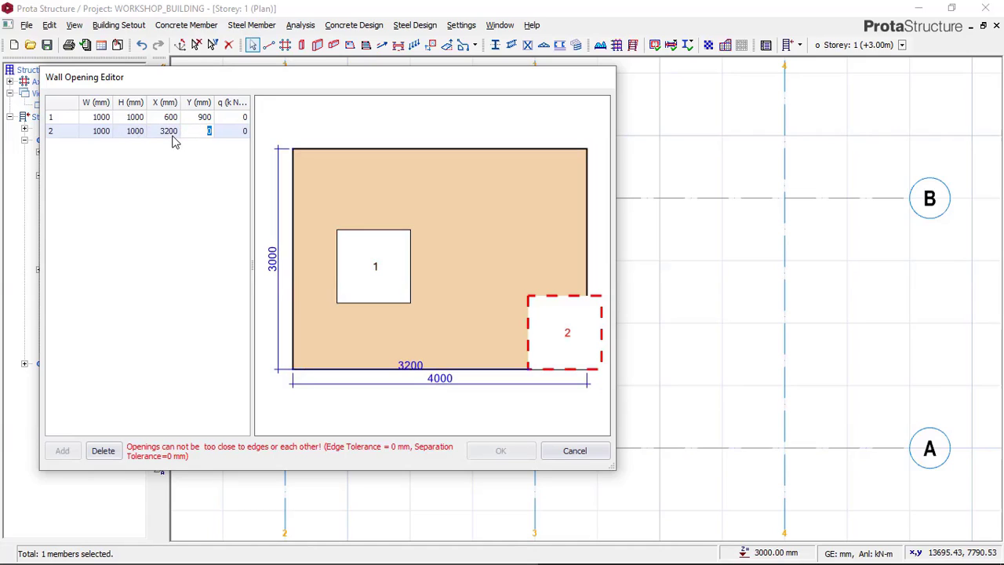
left_click(170, 133)
type("3")
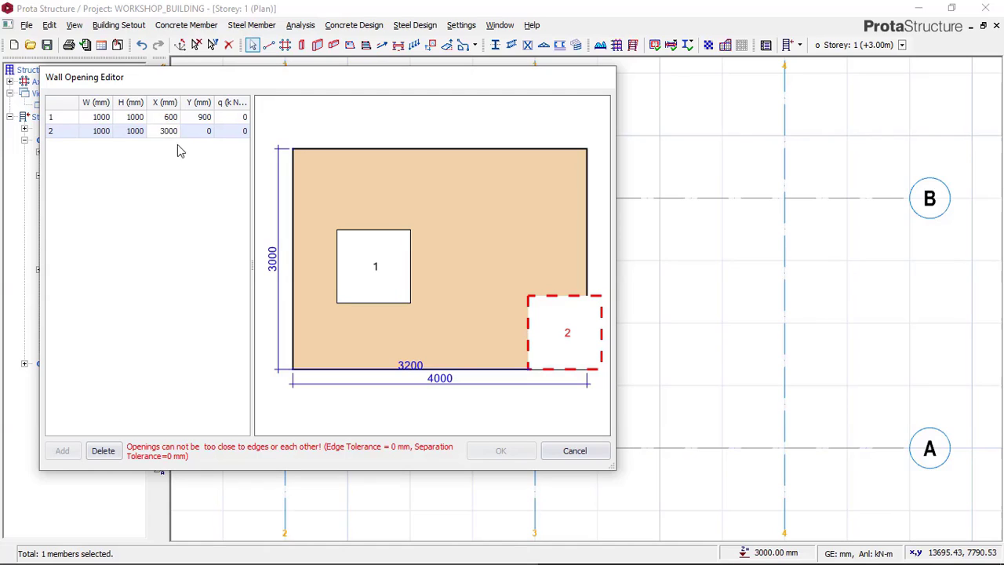
type("000")
left_click(194, 133)
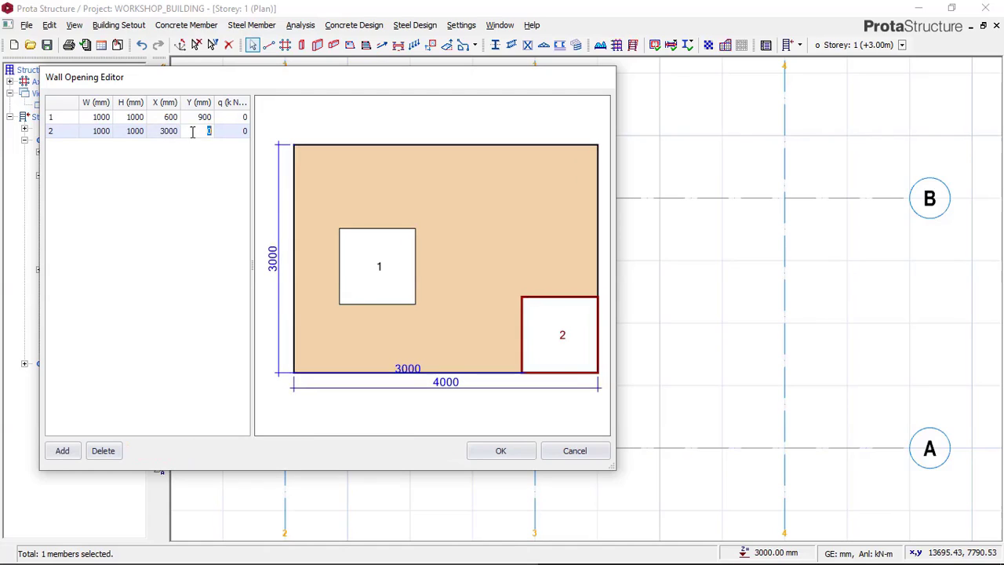
Step: Position the second opening at X 2400 mm and Y 900 mm, and accept the openings and the wall load
left_click(170, 132)
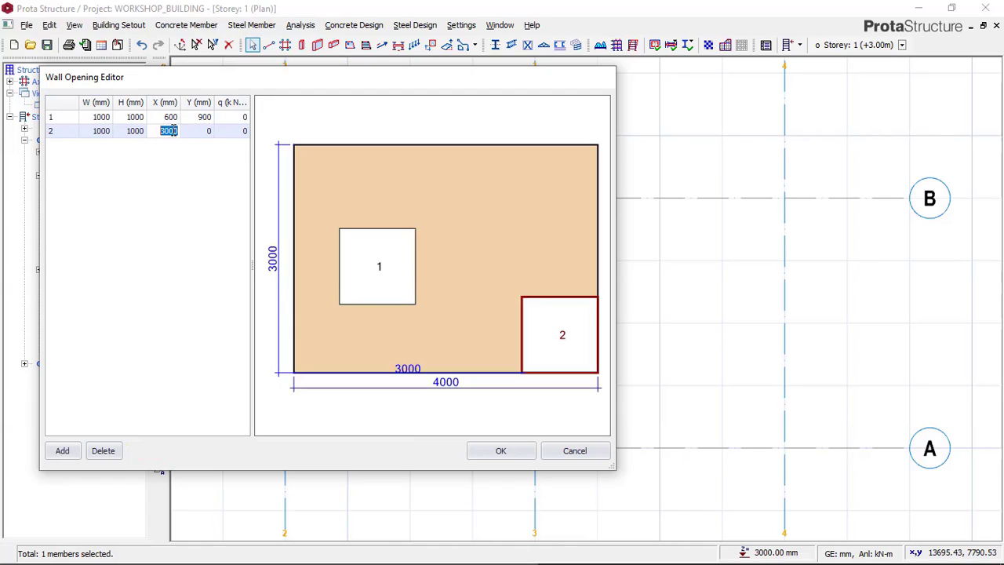
type("2400")
left_click(208, 132)
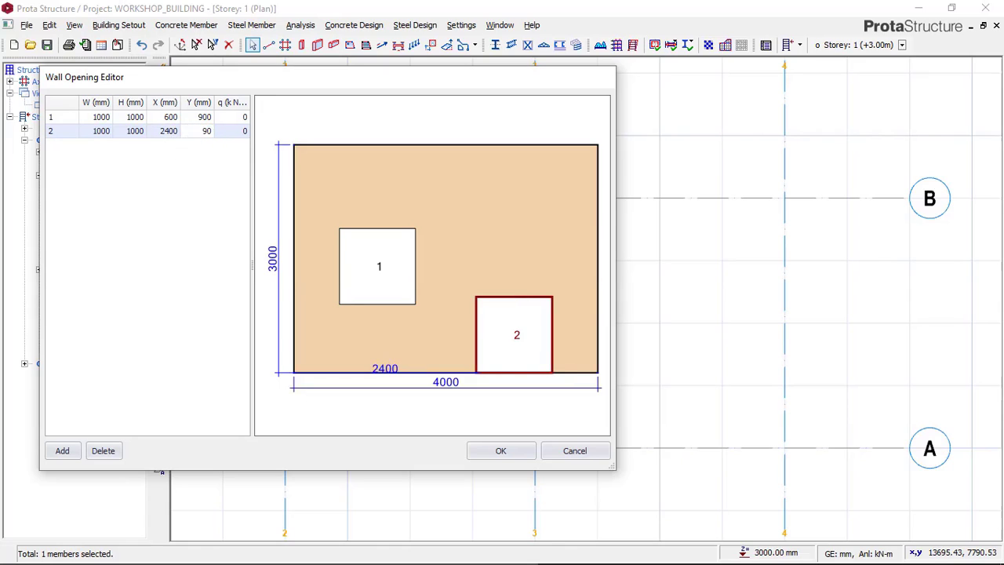
type("0")
left_click(174, 131)
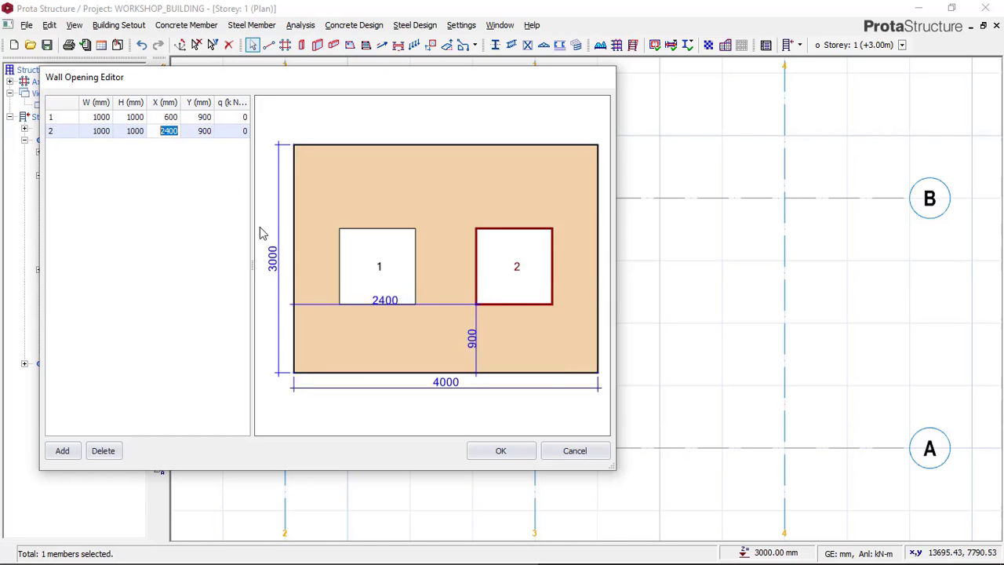
left_click(505, 454)
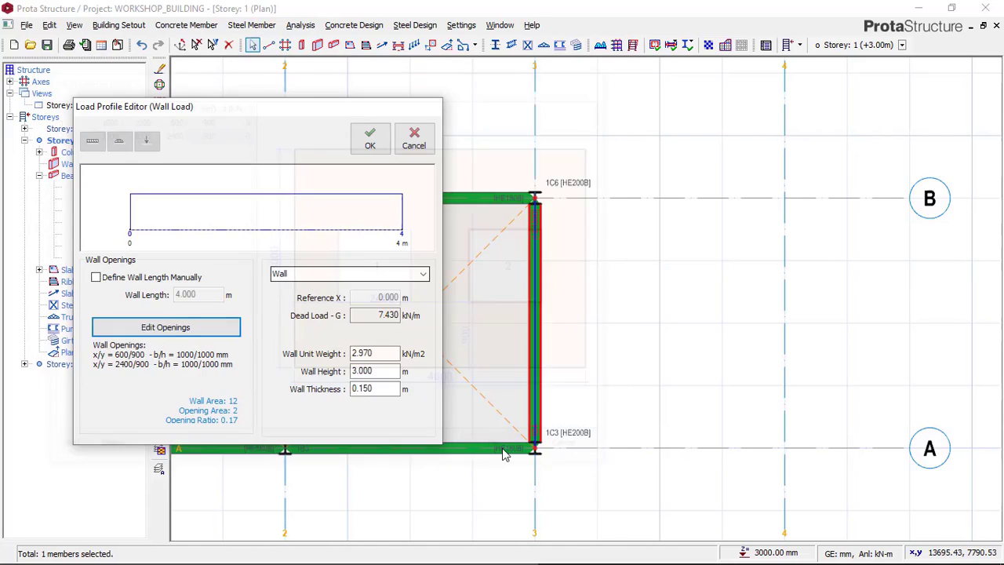
left_click(370, 146)
Step: Select the Storey 1 beam on axis 3 between A and B and copy its wall load
scroll(708, 288, "down", 3)
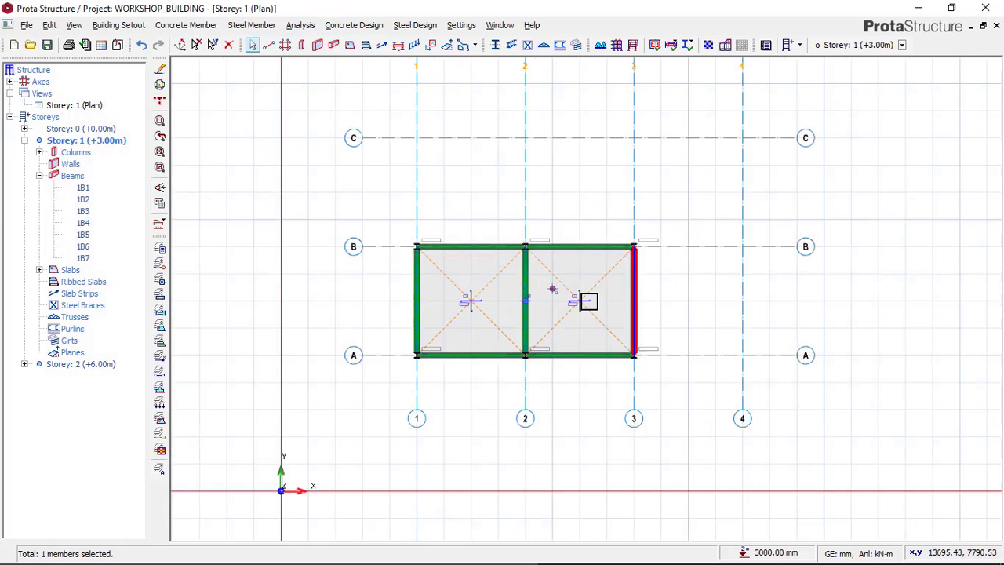
scroll(640, 292, "up", 3)
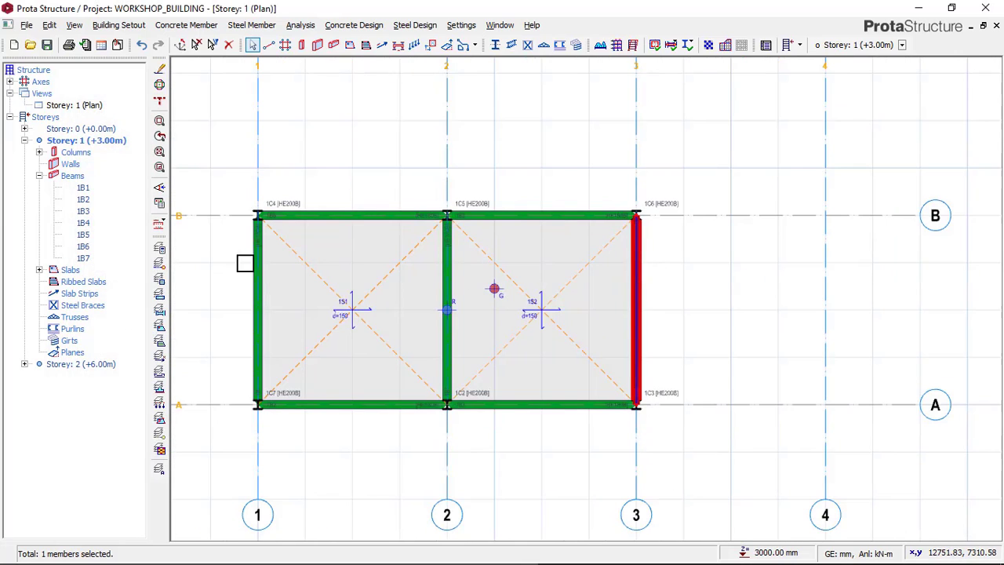
left_click(636, 278)
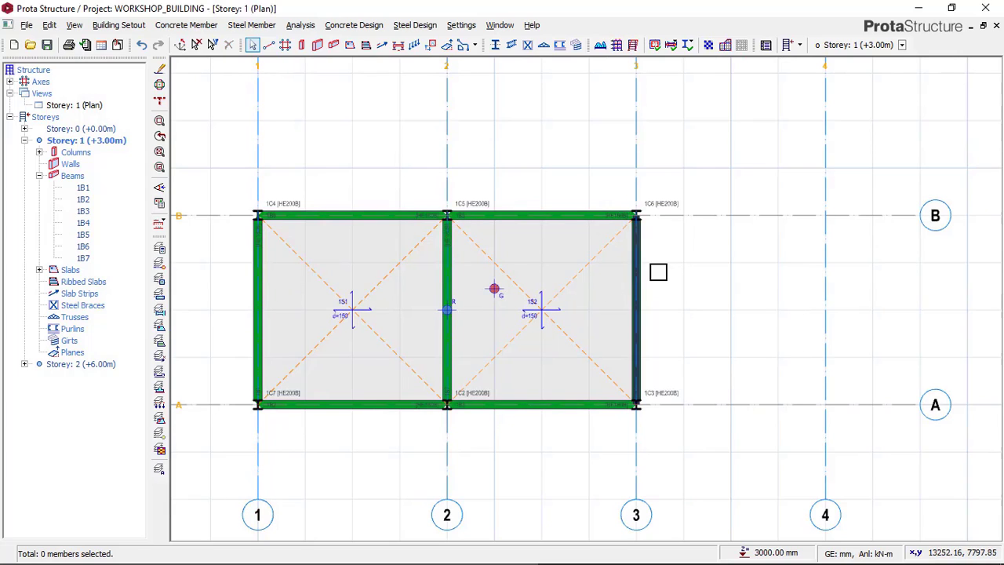
scroll(663, 287, "up", 2)
scroll(659, 284, "up", 2)
scroll(605, 180, "down", 1)
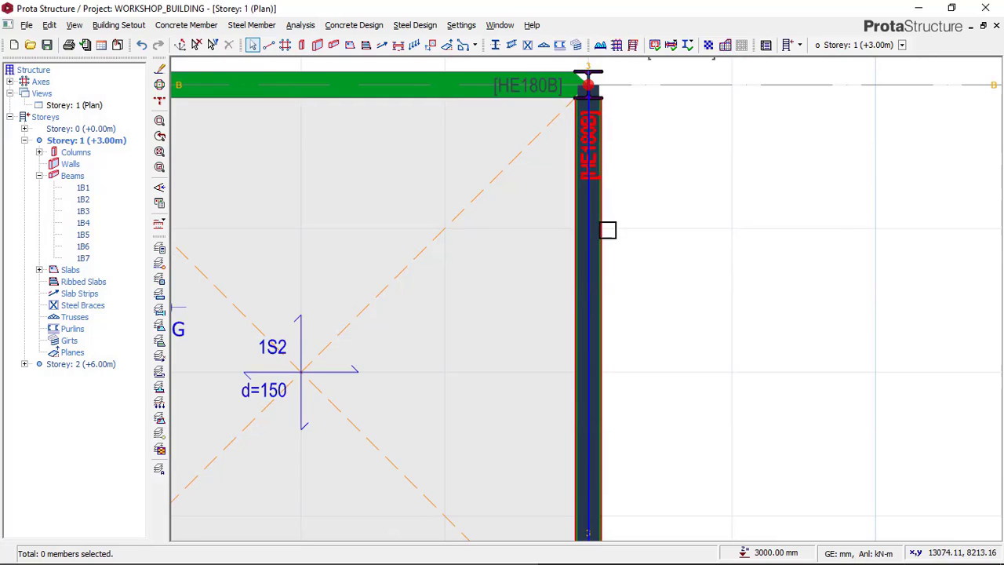
scroll(605, 228, "down", 2)
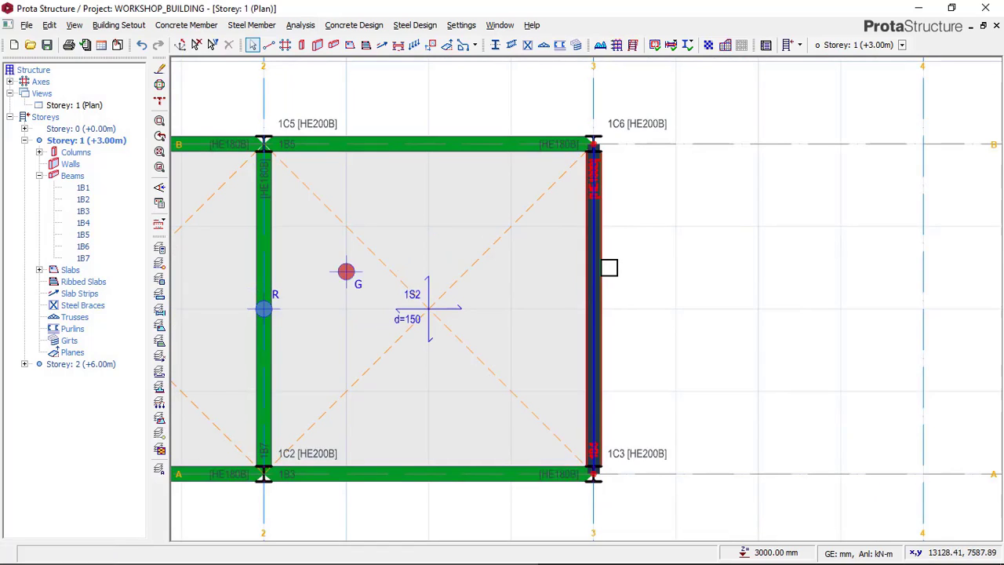
left_click(630, 241)
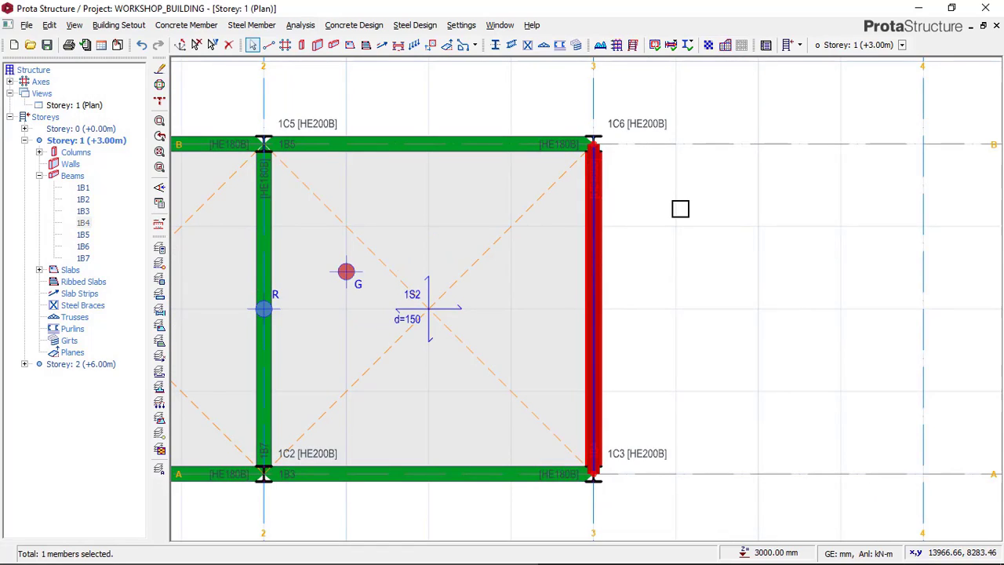
right_click(680, 208)
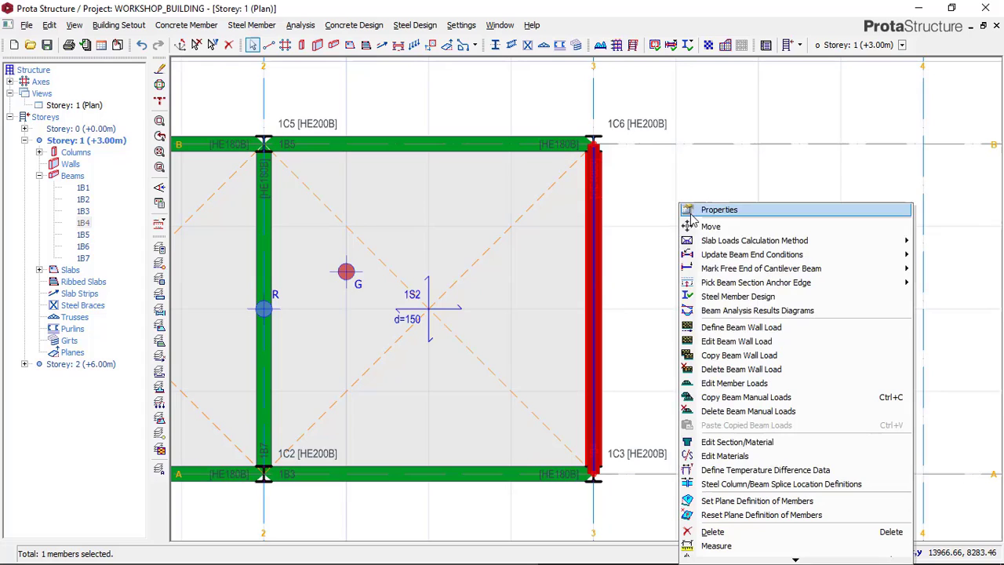
left_click(729, 357)
Step: Paste the copied wall load with its openings onto the axis 1 beam between A and B, replacing any existing wall load
scroll(813, 280, "down", 2)
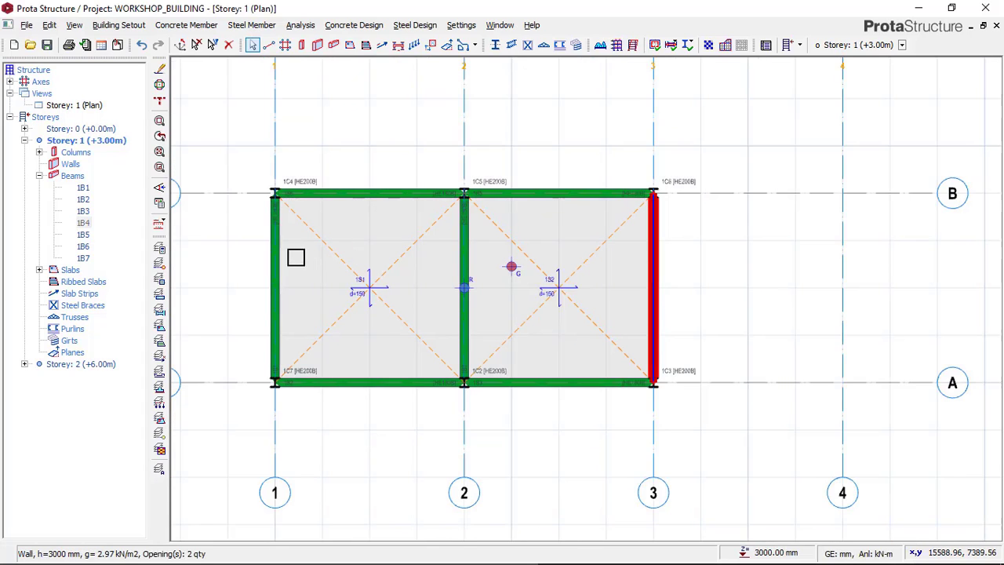
left_click(275, 260)
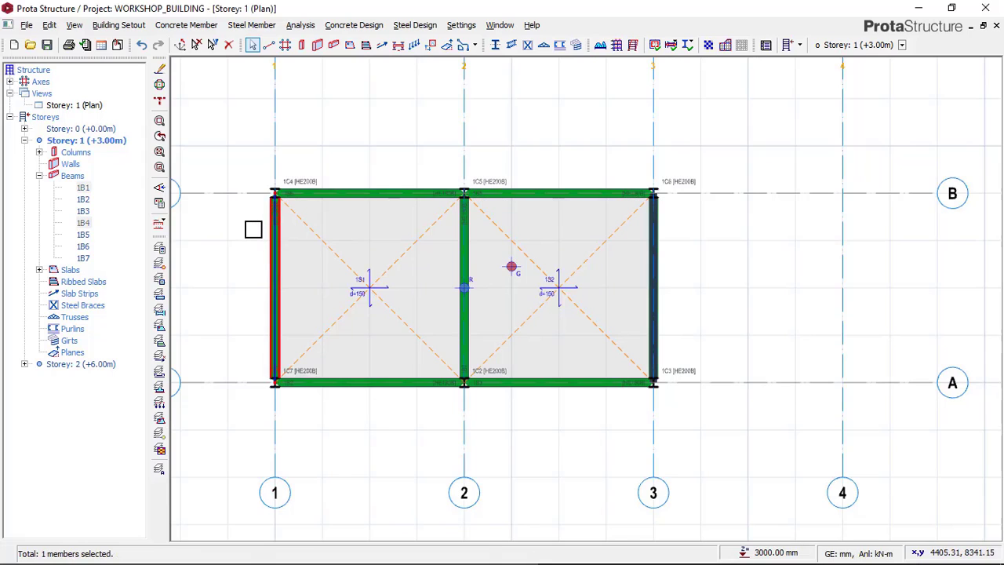
right_click(252, 229)
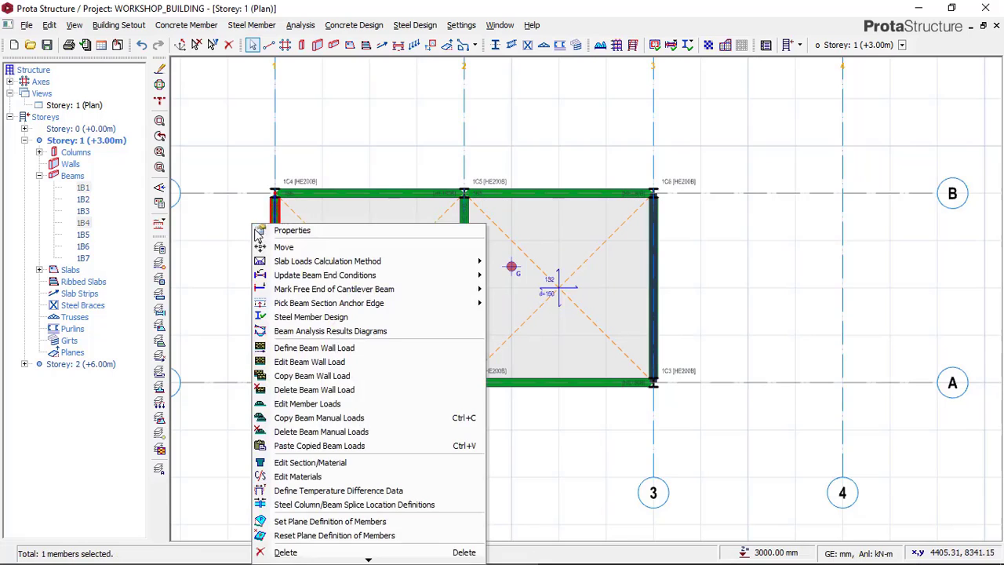
left_click(302, 445)
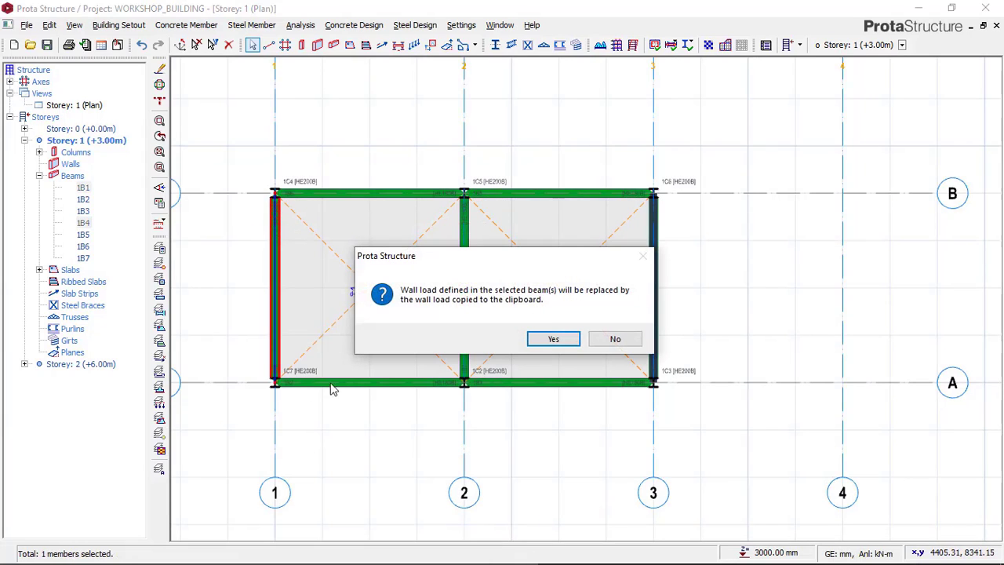
left_click(553, 343)
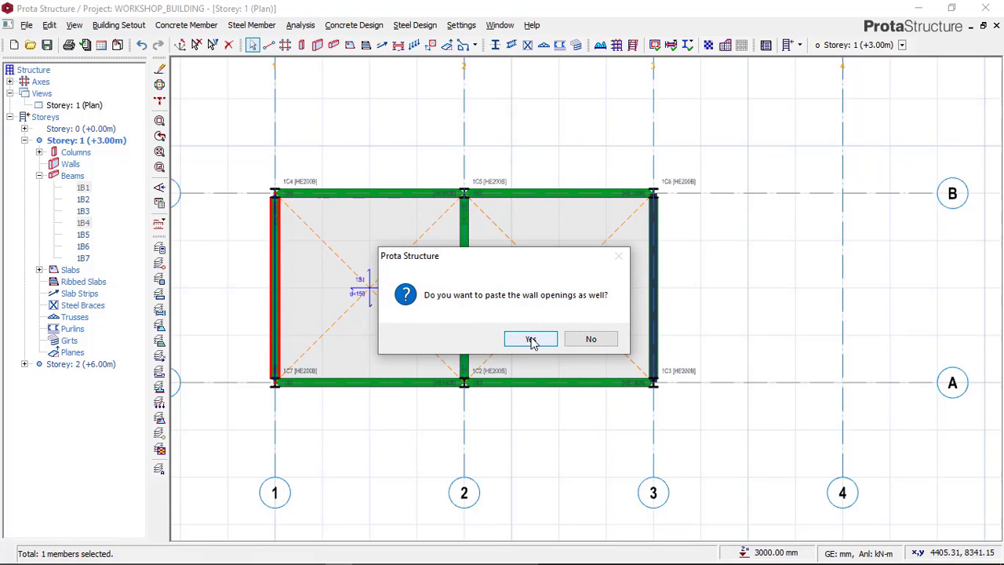
left_click(531, 339)
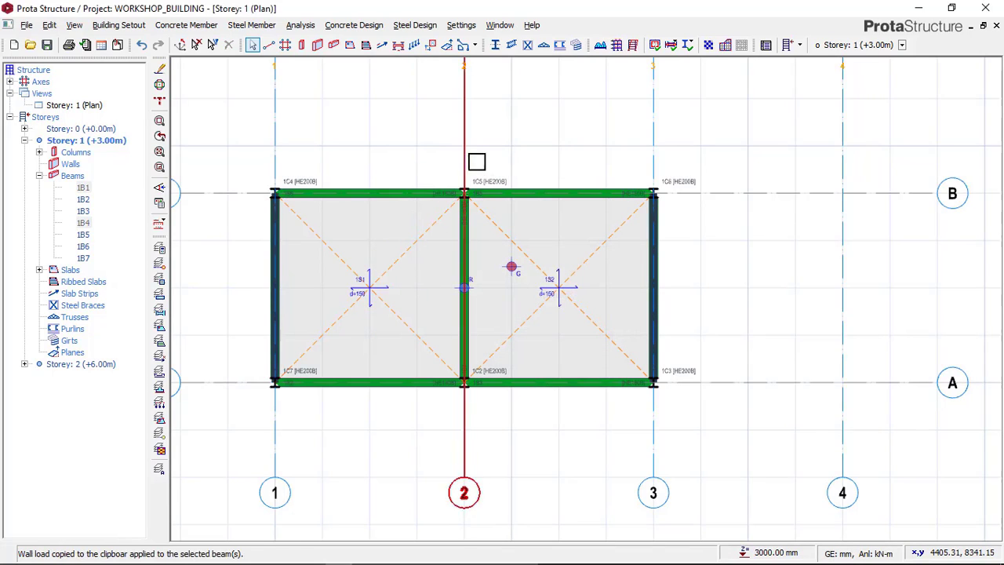
Step: Check the wall and opening layout in the Paint reference image and return to ProtaStructure
middle_click_drag(522, 164, 544, 202)
scroll(521, 216, "up", 2)
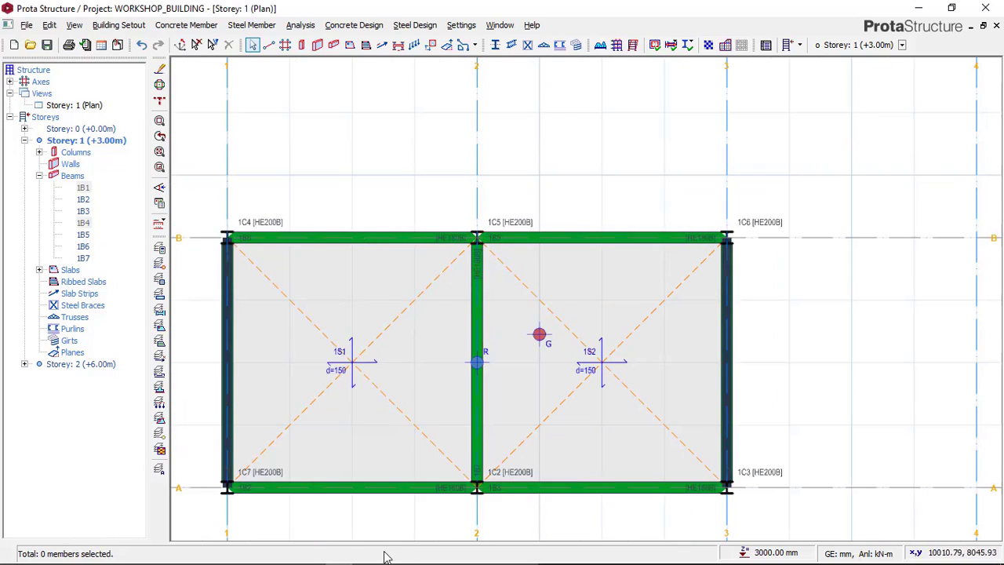
left_click(284, 554)
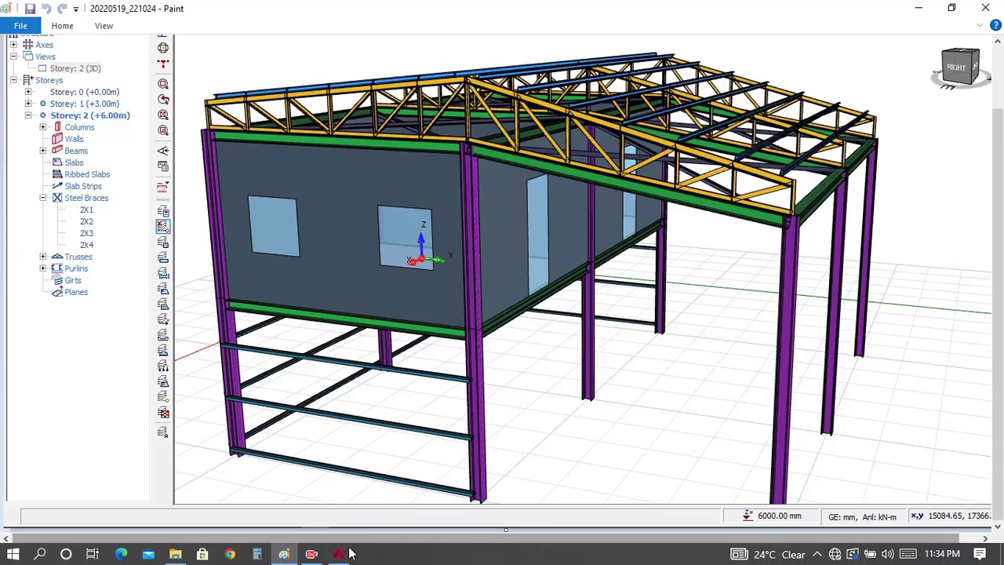
left_click(340, 554)
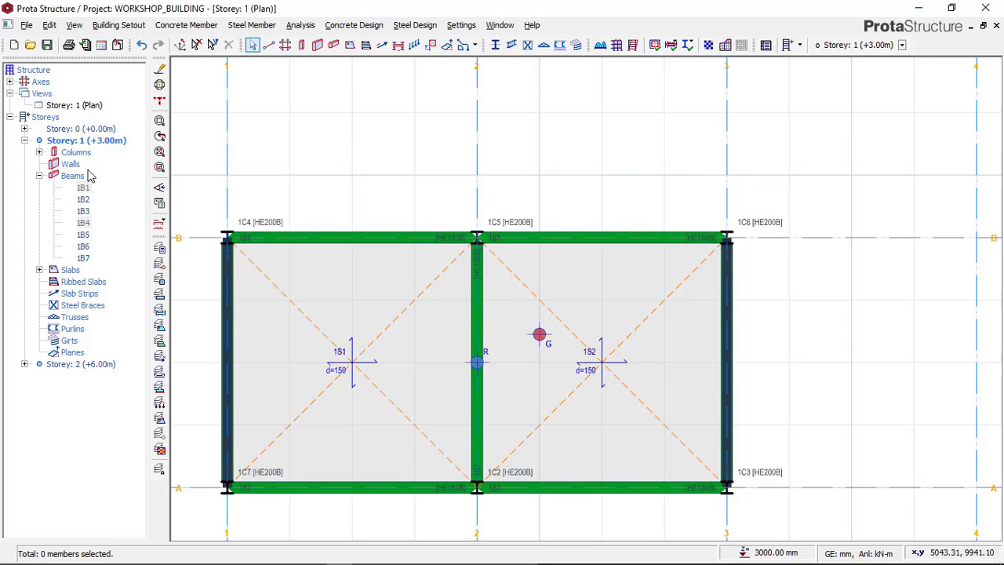
Step: Look at the Storey 0 plan, then show Storey 1 in 3D and orbit the model to inspect both walls and their openings
double_click(93, 130)
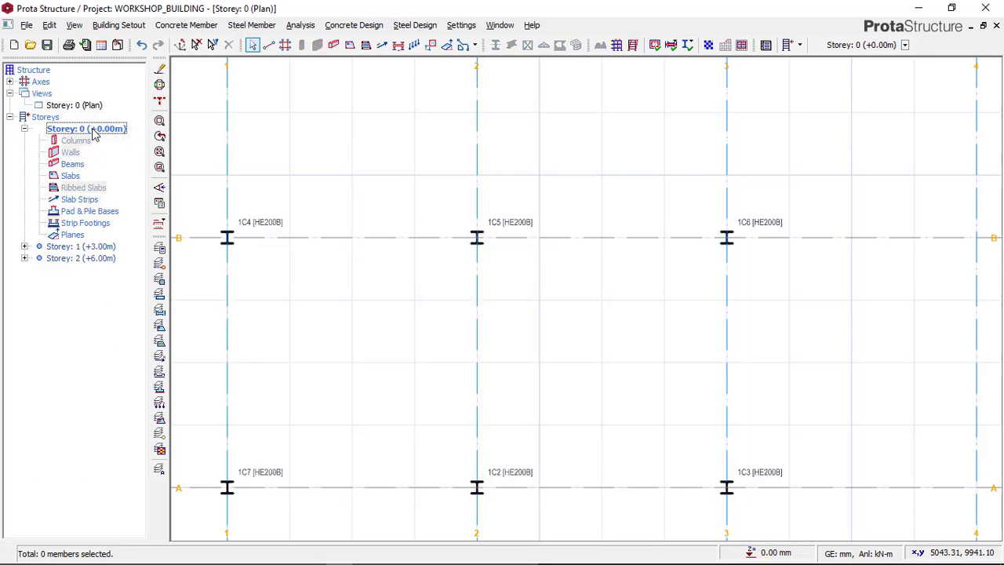
double_click(90, 247)
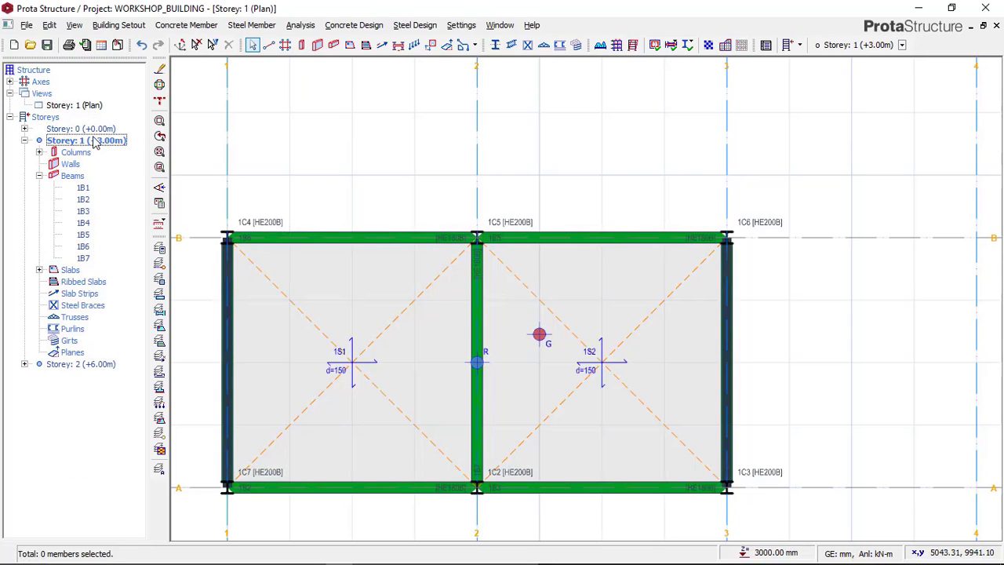
left_click(86, 105)
right_click(86, 106)
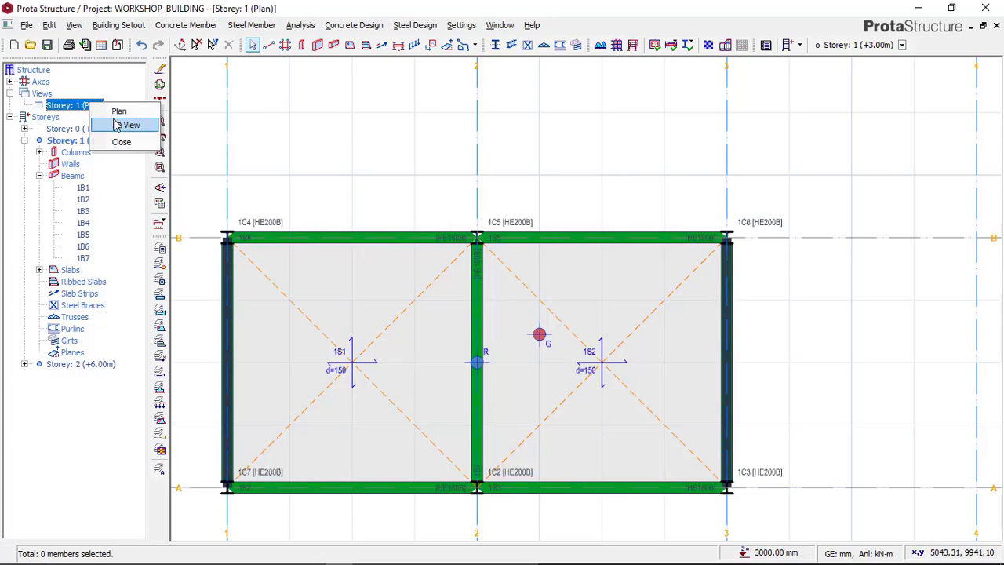
left_click(116, 125)
middle_click_drag(620, 306, 578, 186)
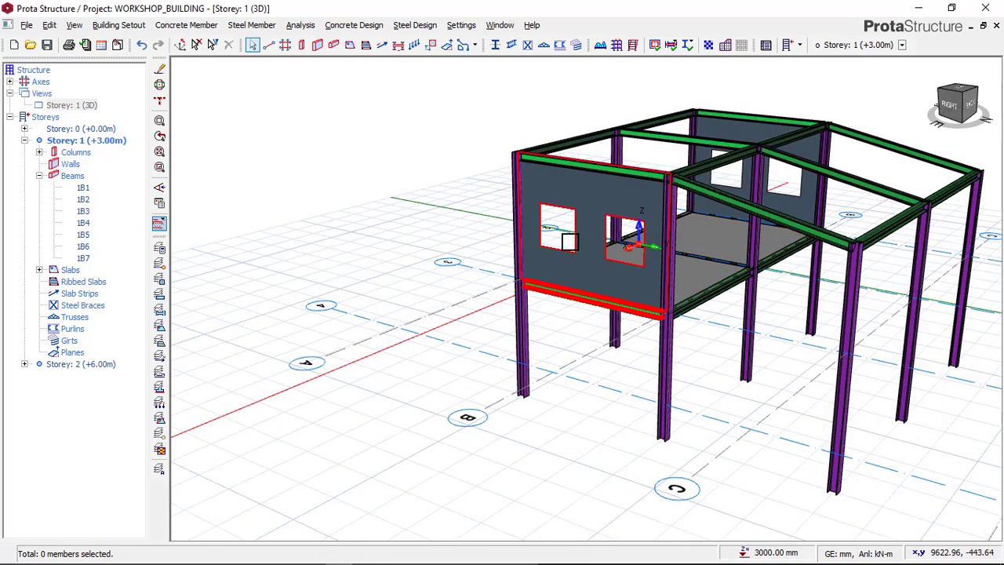
Step: Return Storey 1 to plan view and open the wall opening editor for the axis 3 beam's wall load
left_click(77, 141)
left_click(87, 107)
right_click(91, 108)
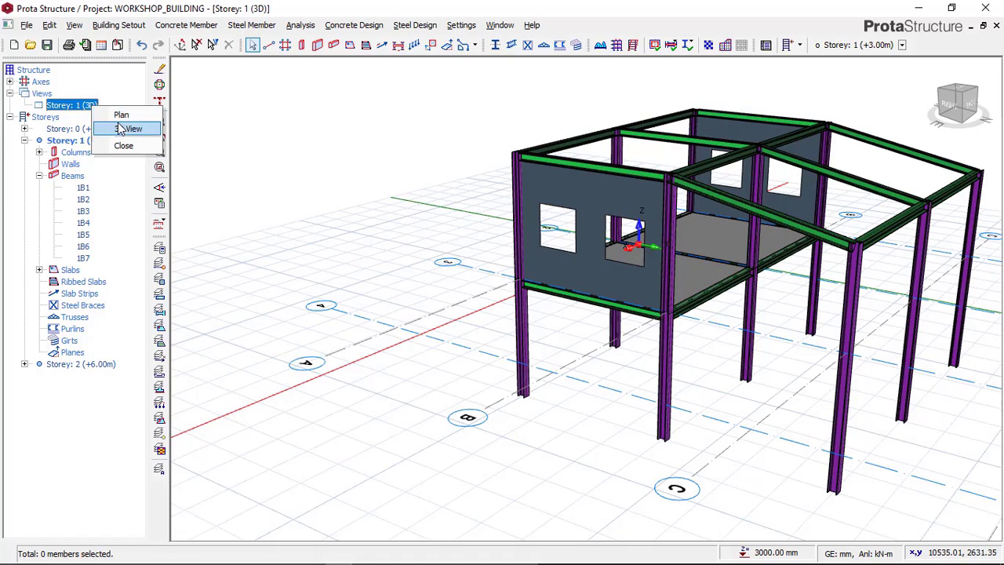
left_click(121, 116)
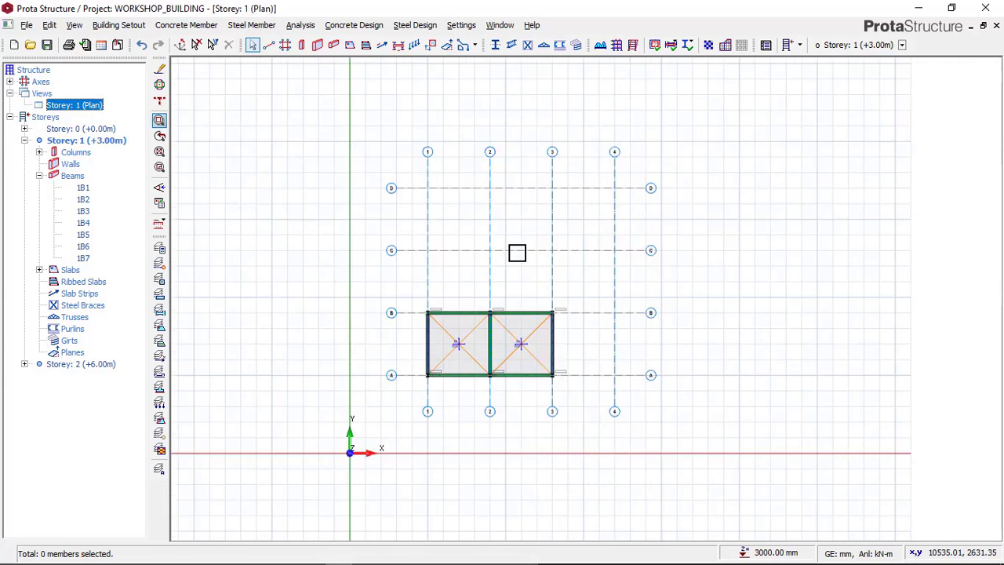
scroll(551, 324, "up", 5)
scroll(505, 320, "up", 6)
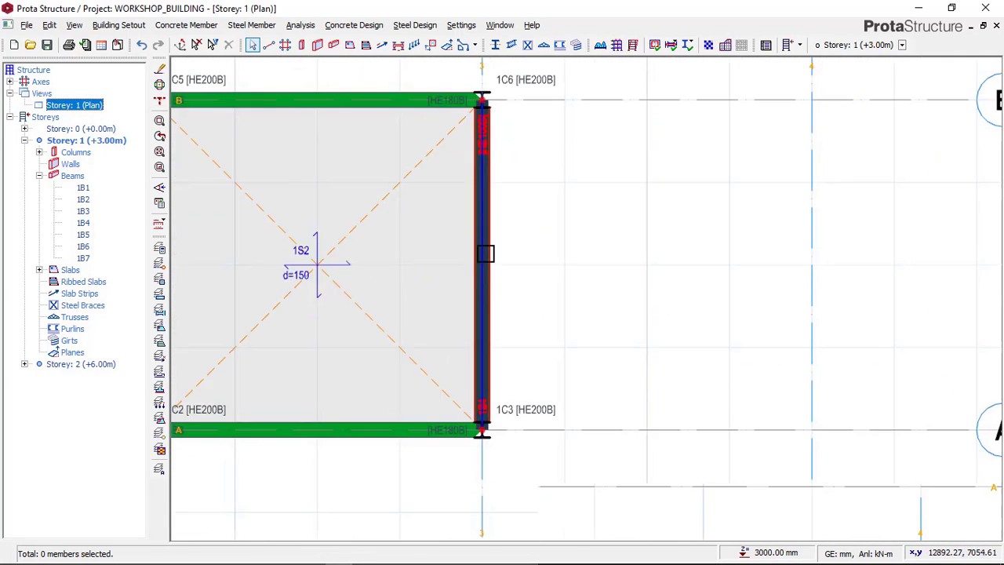
left_click(477, 198)
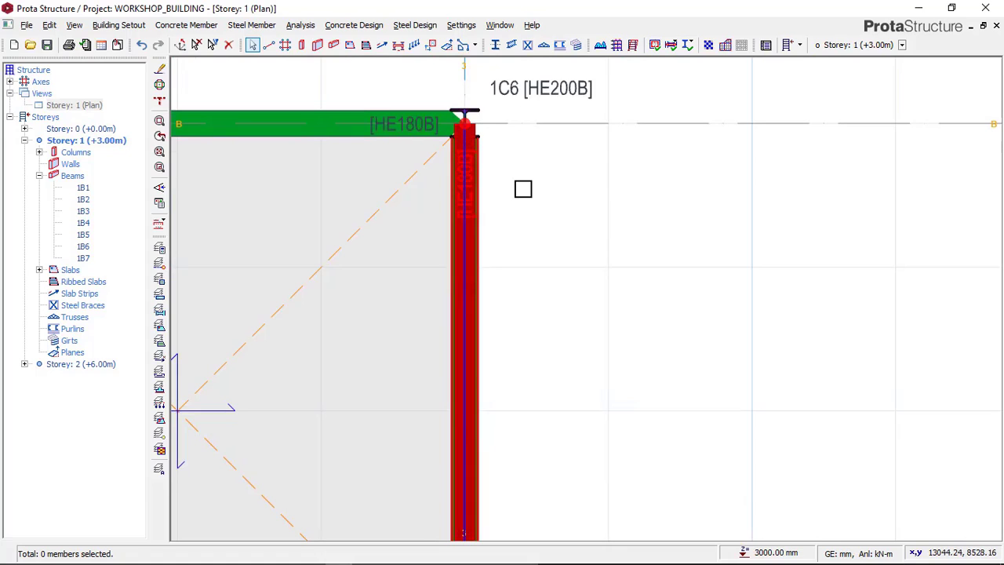
right_click(522, 188)
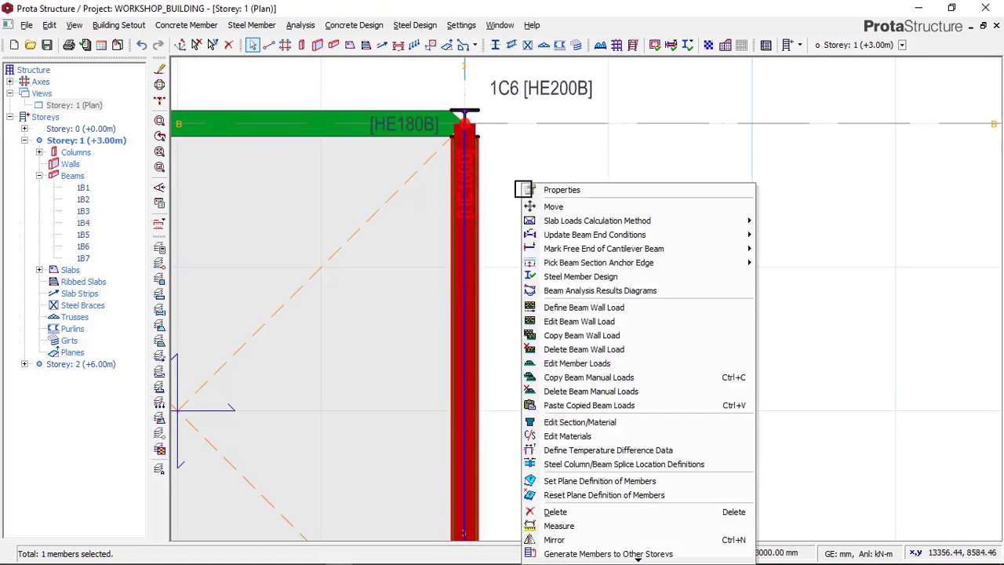
left_click(583, 323)
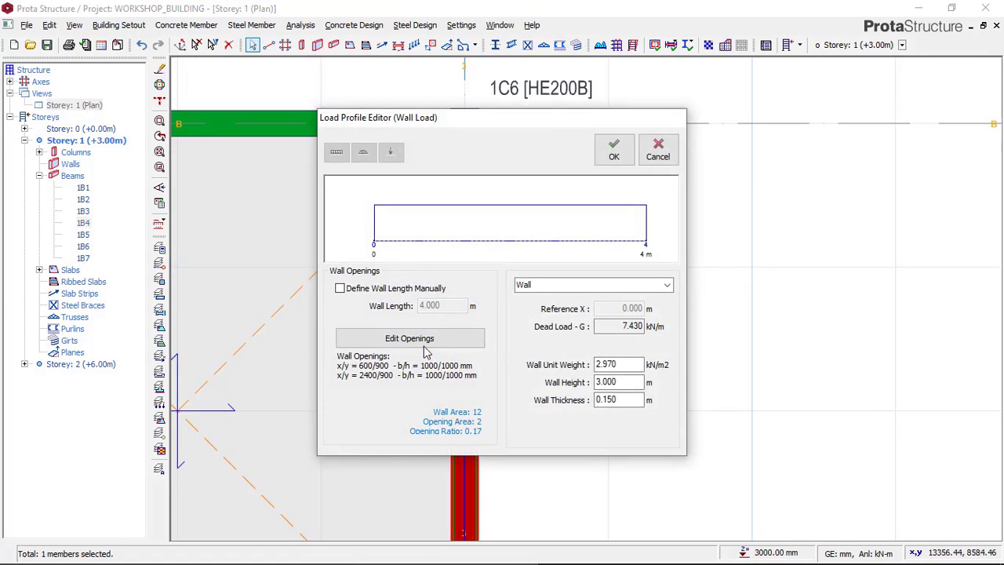
left_click(409, 338)
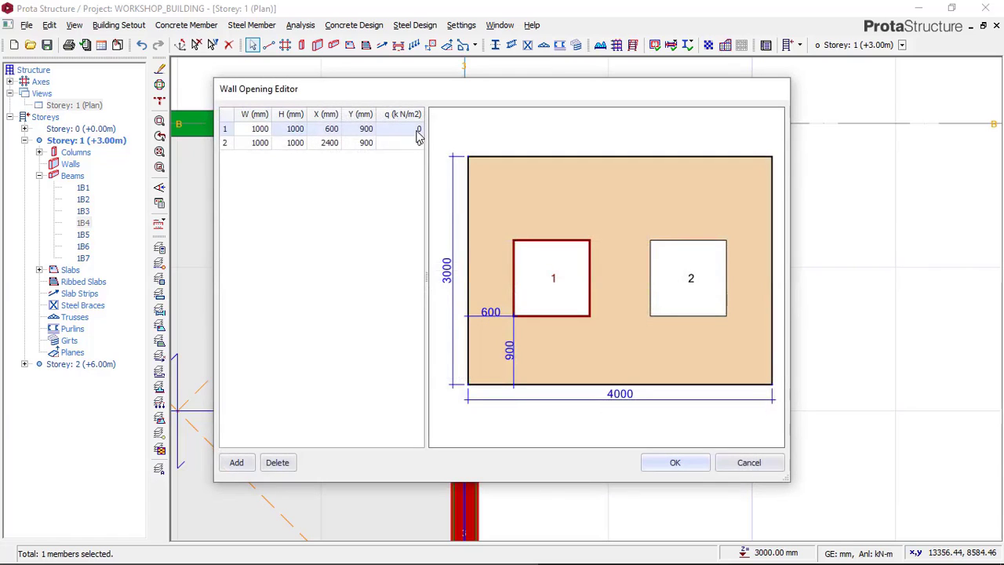
Step: Set the load q of both wall openings to 0.5 kN/m2 and accept the openings and the wall load
left_click(419, 129)
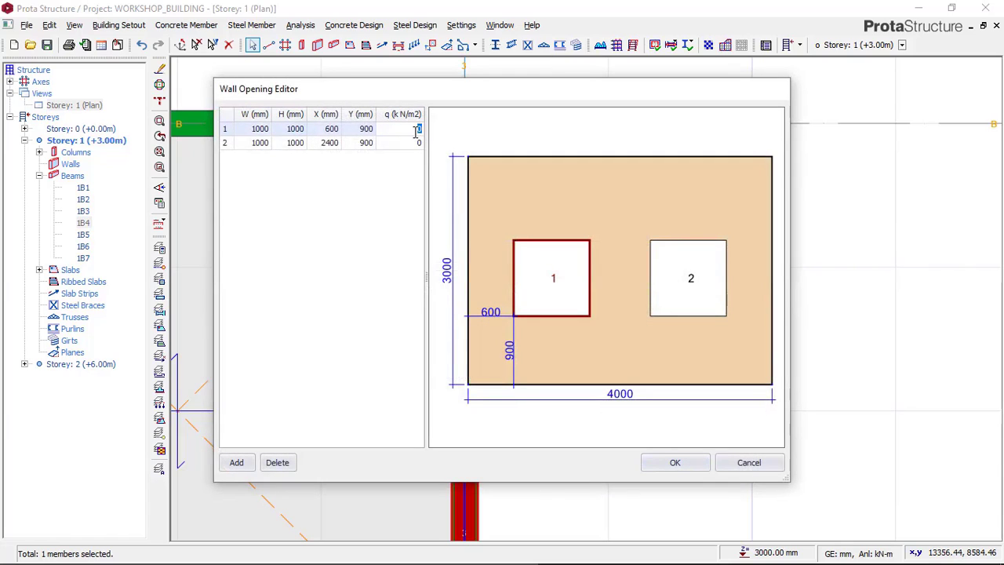
type("0")
left_click(419, 143)
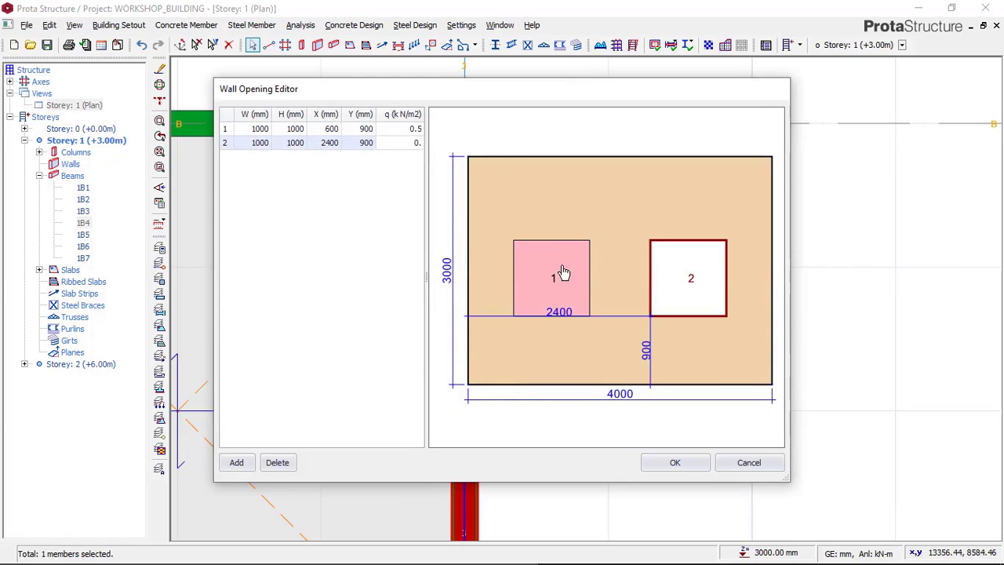
type("0.5")
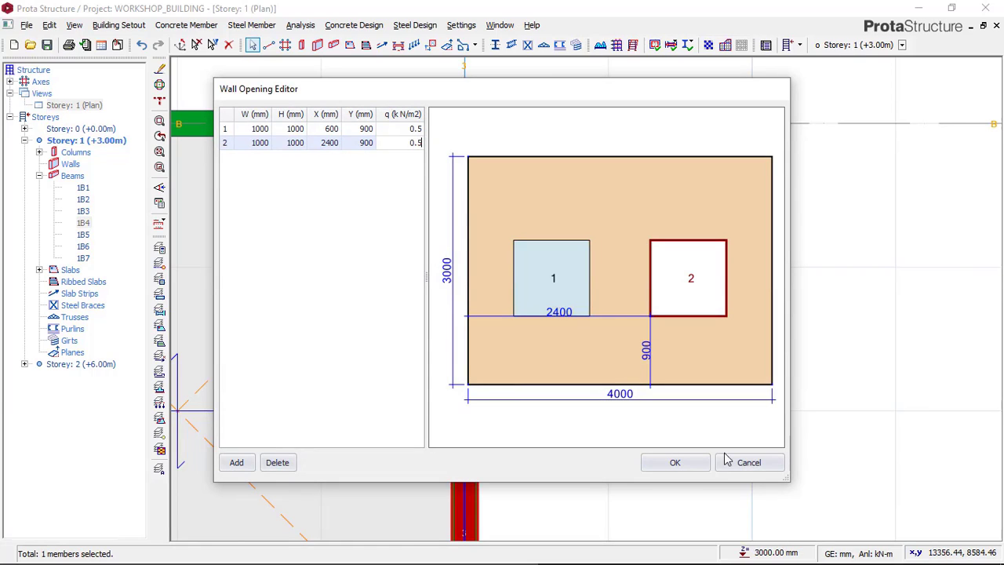
left_click(687, 466)
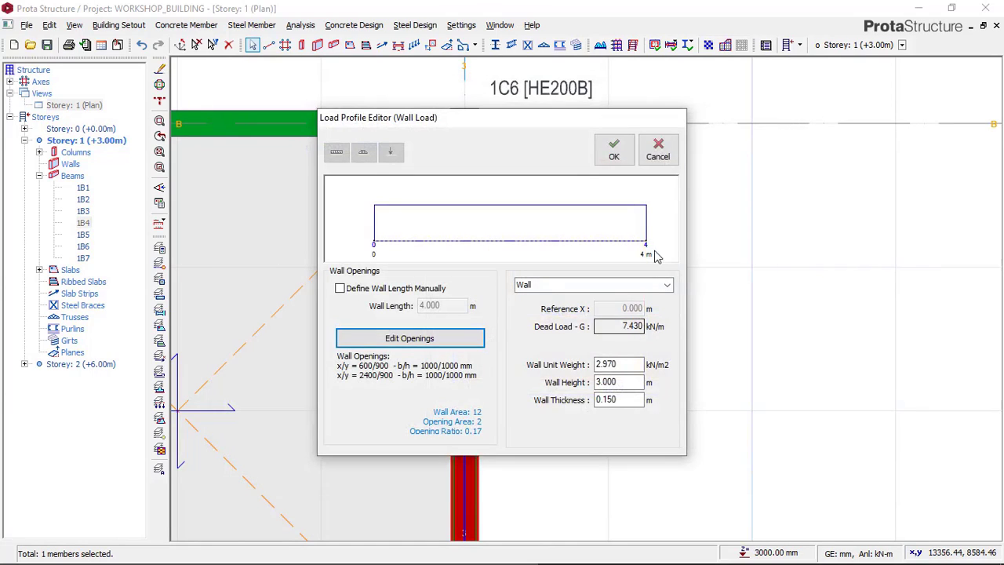
left_click(614, 151)
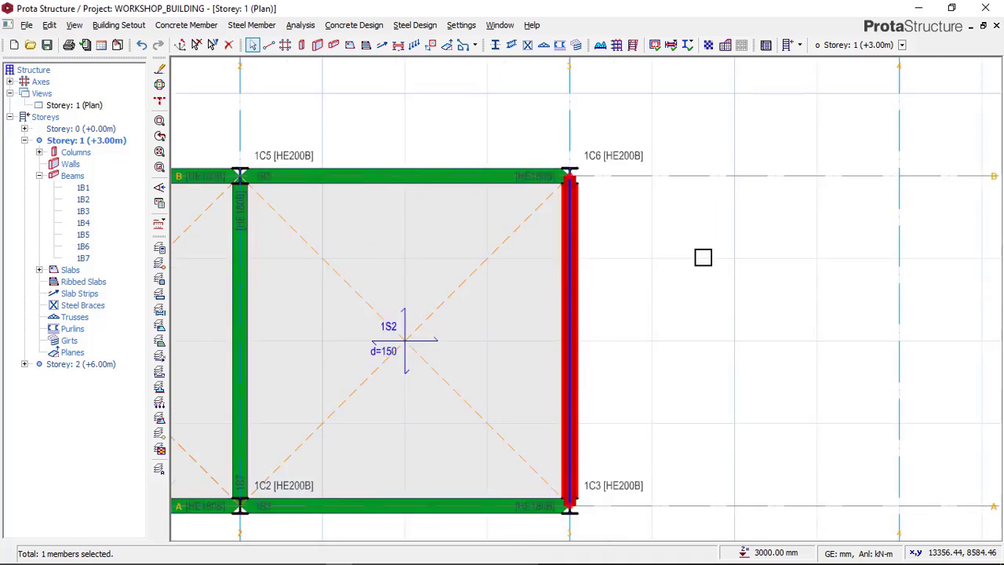
Step: Show Storey 1 in 3D to check the edited window openings in the axis 3 wall
left_click(92, 104)
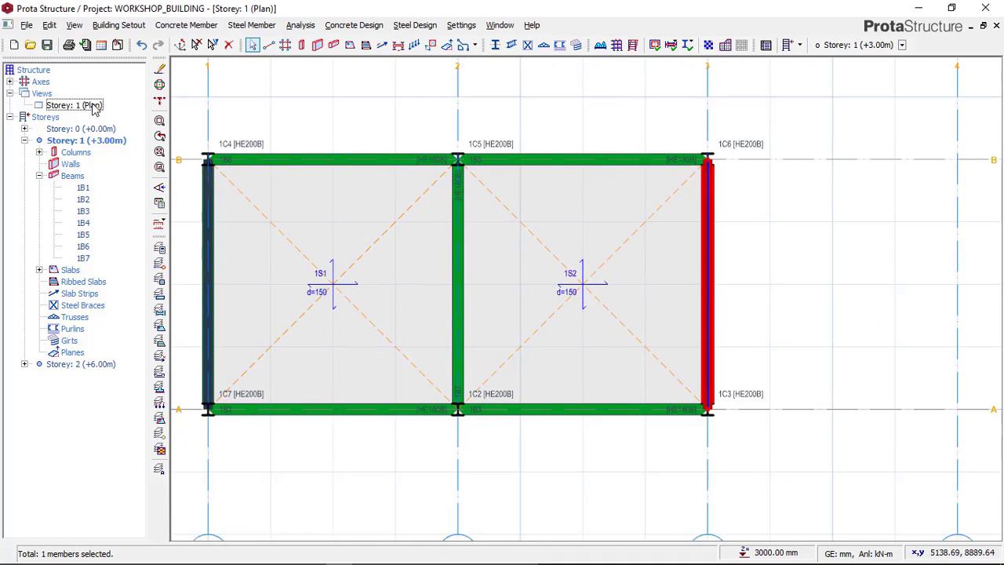
right_click(91, 106)
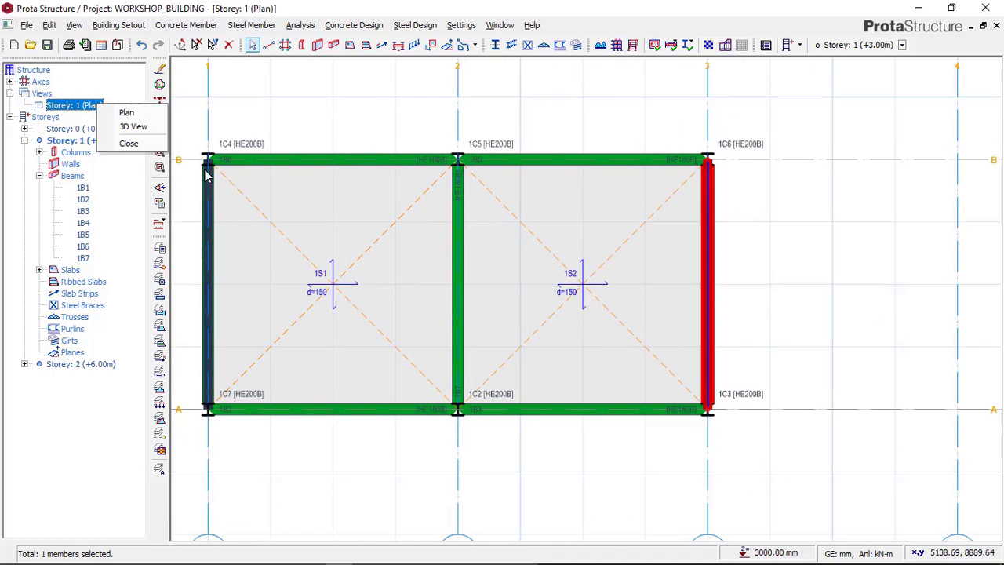
left_click(141, 130)
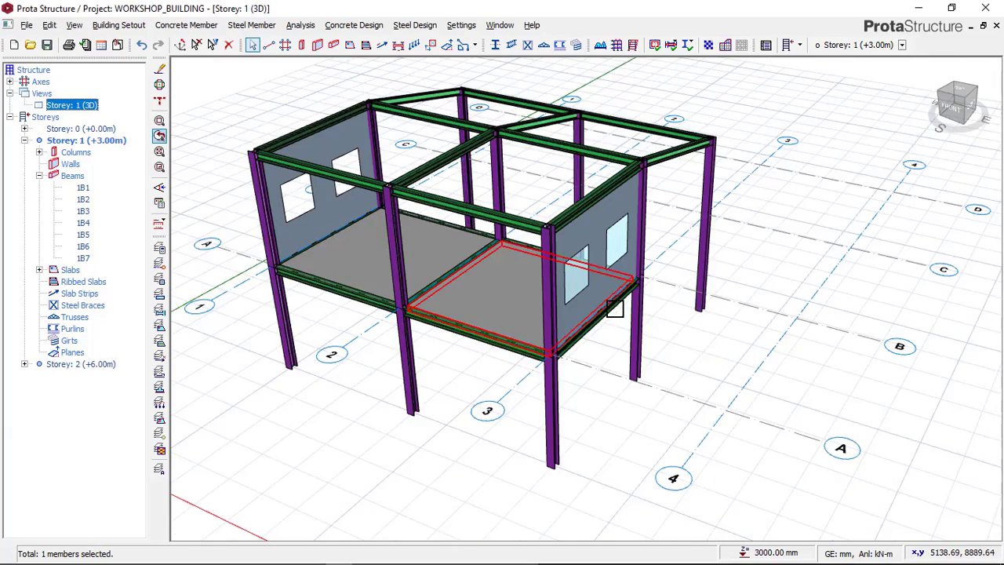
Step: Orbit the Storey 1 3D model to examine the window openings in the axis 3 and axis 1 walls
scroll(625, 311, "up", 2)
left_click_drag(611, 356, 594, 284)
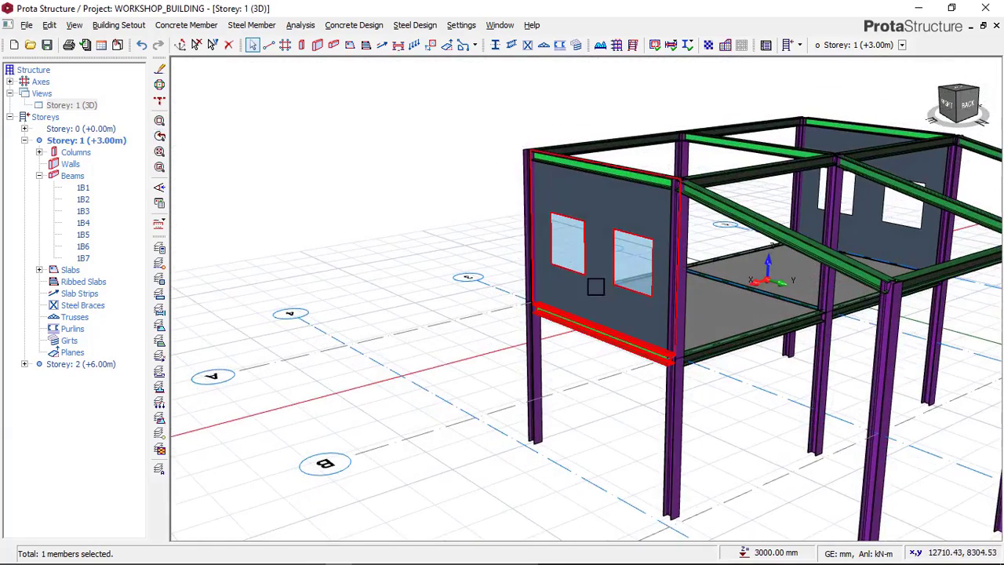
scroll(578, 256, "up", 1)
scroll(571, 246, "down", 1)
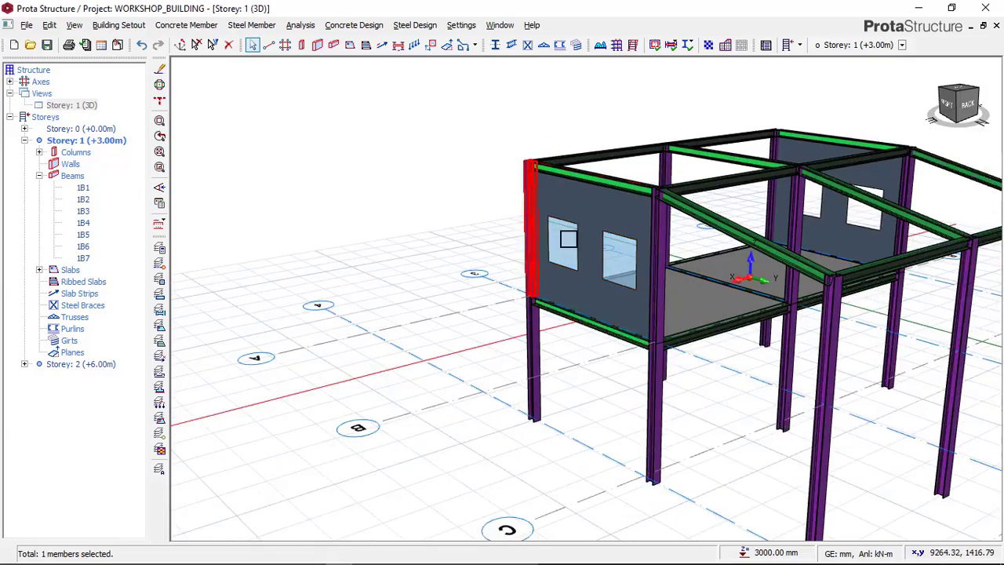
scroll(570, 238, "up", 1)
mouse_move(497, 285)
middle_mouse_down()
mouse_move(639, 298)
mouse_move(574, 314)
mouse_move(750, 295)
mouse_move(415, 271)
mouse_move(564, 257)
mouse_move(578, 193)
mouse_move(428, 222)
middle_mouse_up()
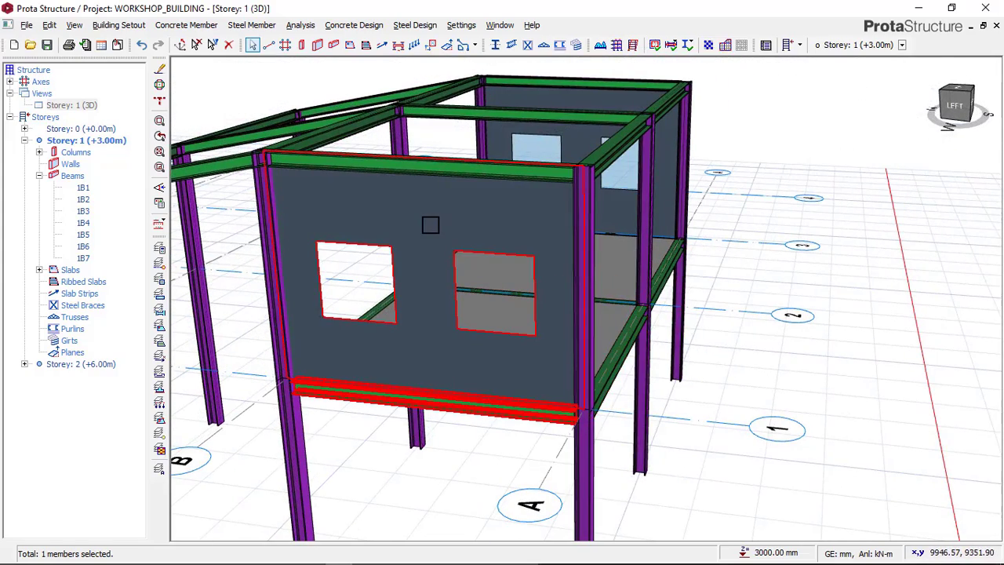
Step: Return Storey 1 to plan view and open the wall opening editor for the axis 1 beam's wall load
right_click(82, 108)
left_click(110, 116)
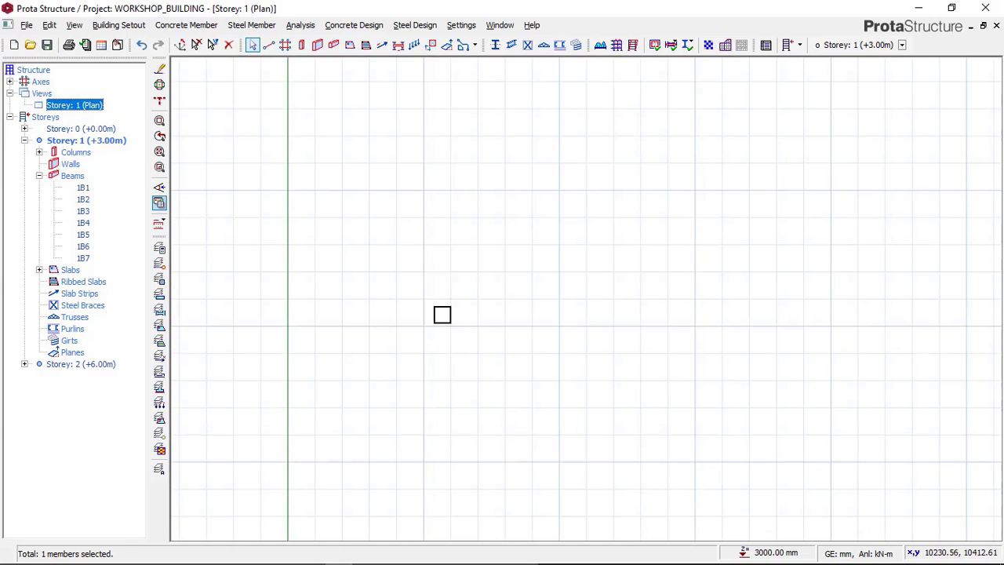
scroll(489, 373, "up", 1)
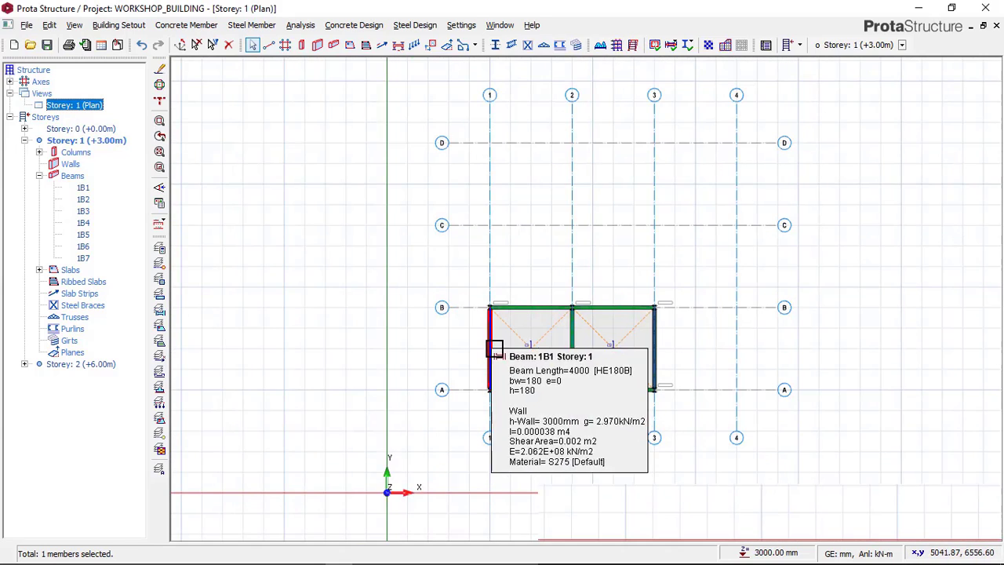
scroll(495, 347, "up", 1)
scroll(499, 391, "up", 1)
scroll(479, 280, "up", 1)
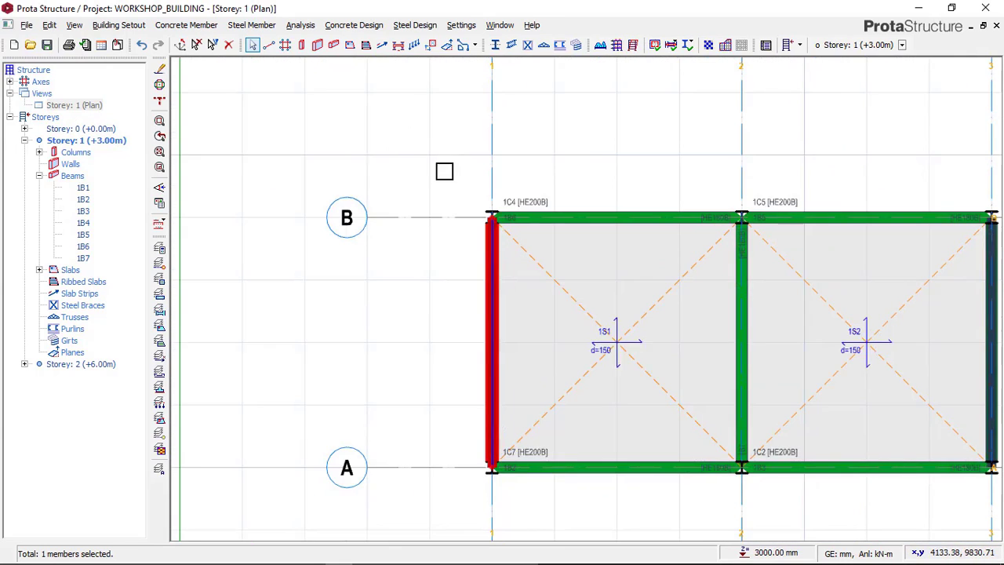
right_click(444, 168)
left_click(493, 307)
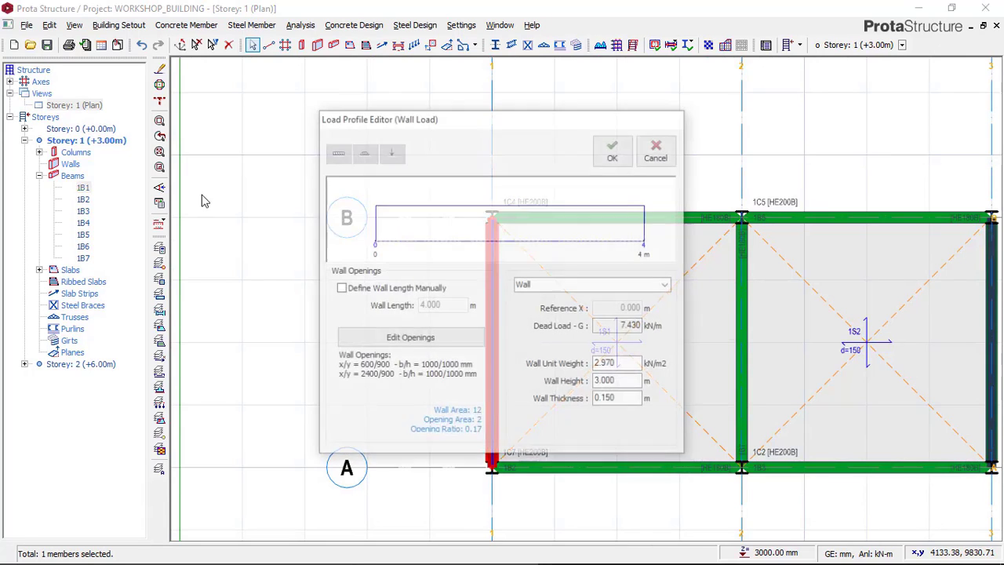
left_click(453, 342)
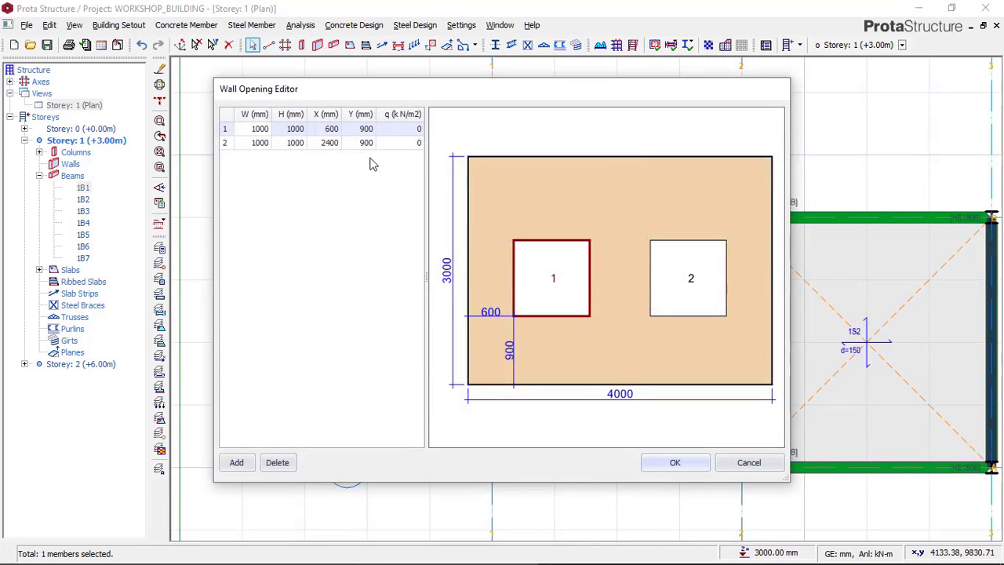
Step: Set the load q of both axis 1 wall openings to 0.5 kN/m2 and accept the openings and the wall load
left_click(409, 130)
type(".5")
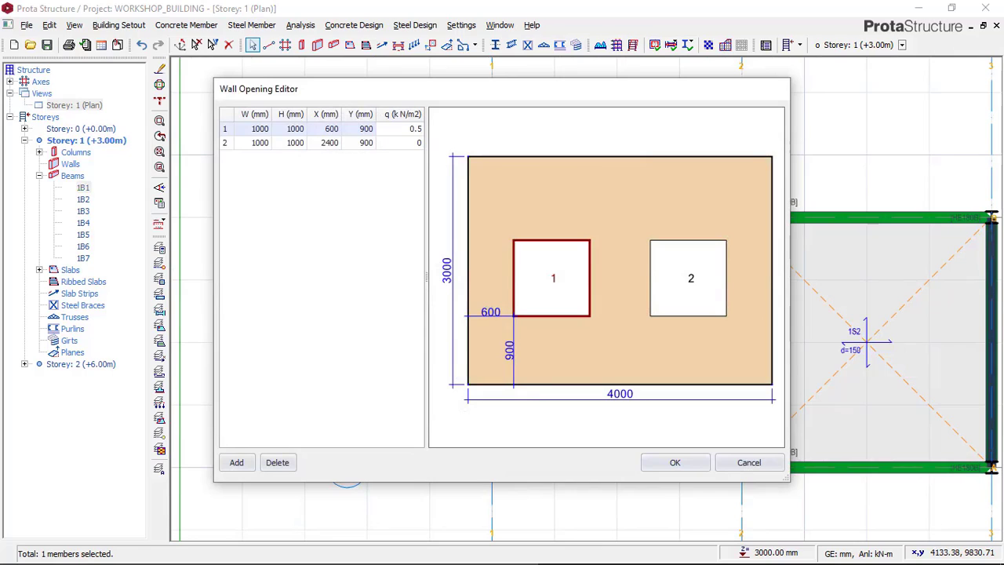
left_click(410, 143)
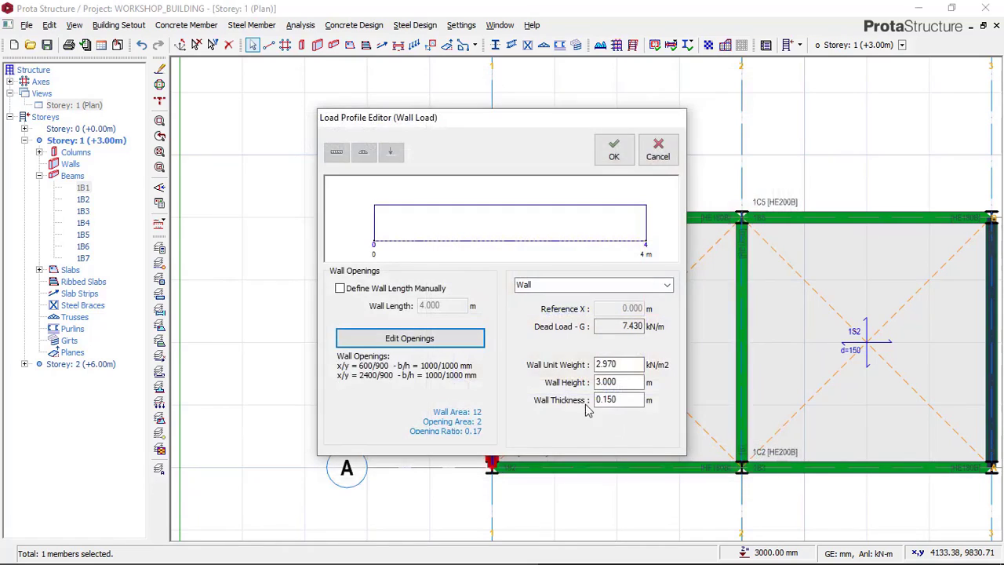
left_click(688, 463)
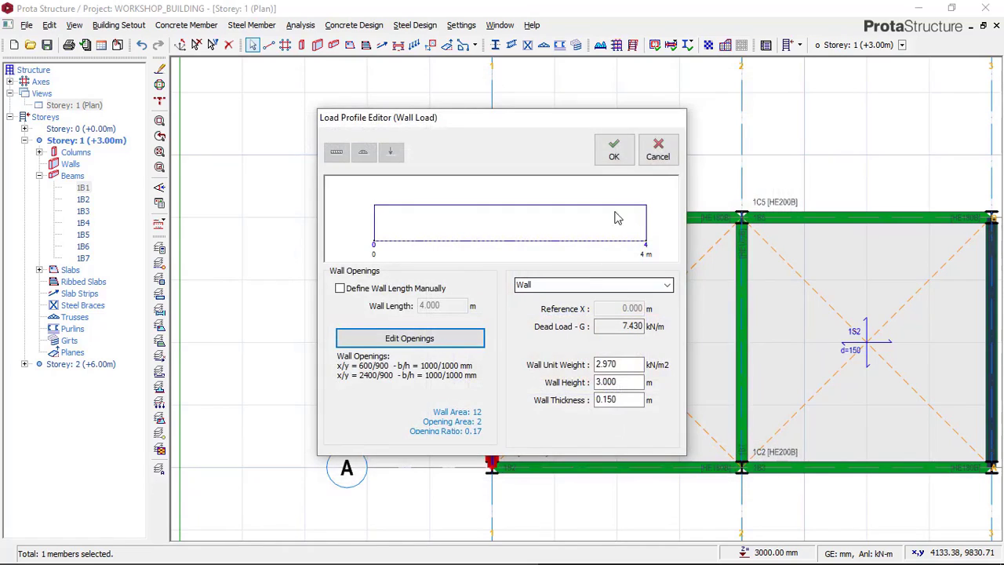
left_click(613, 149)
Step: Examine the Storey 1 plan, check the axis B wall against the reference image in Paint, and return to ProtaStructure
scroll(352, 246, "down", 3)
middle_click_drag(556, 197, 519, 253)
scroll(519, 253, "up", 2)
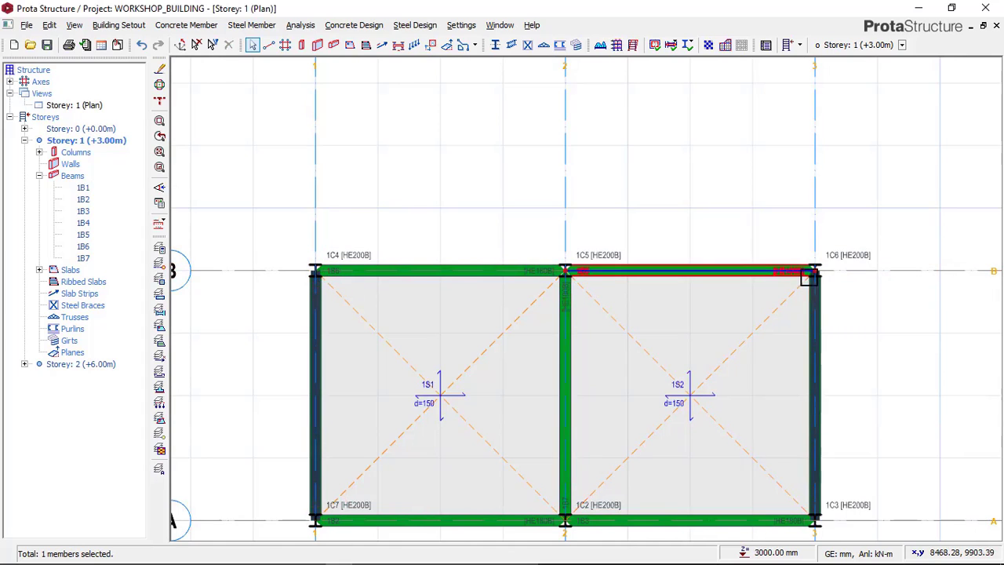
middle_click_drag(379, 419, 280, 347)
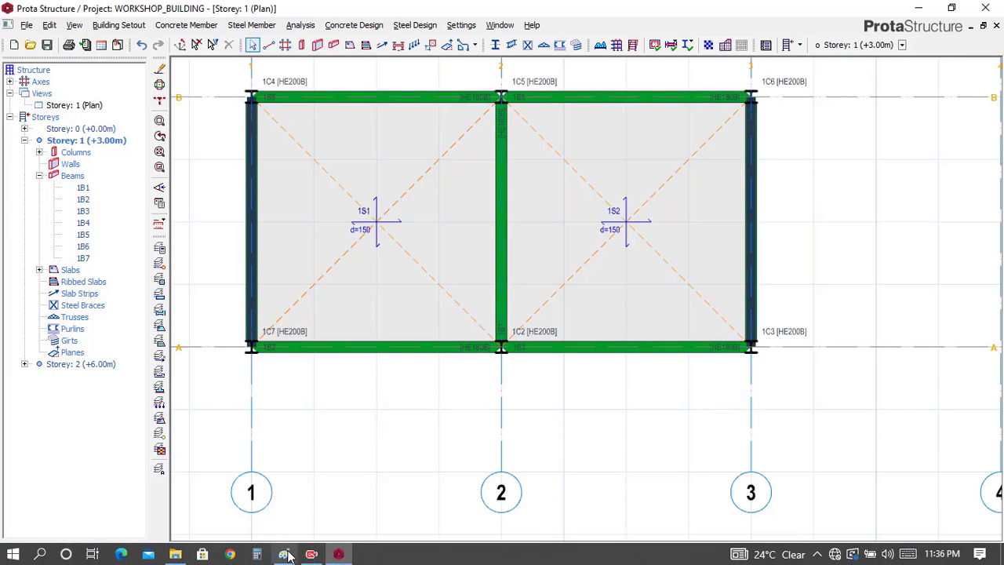
left_click(285, 554)
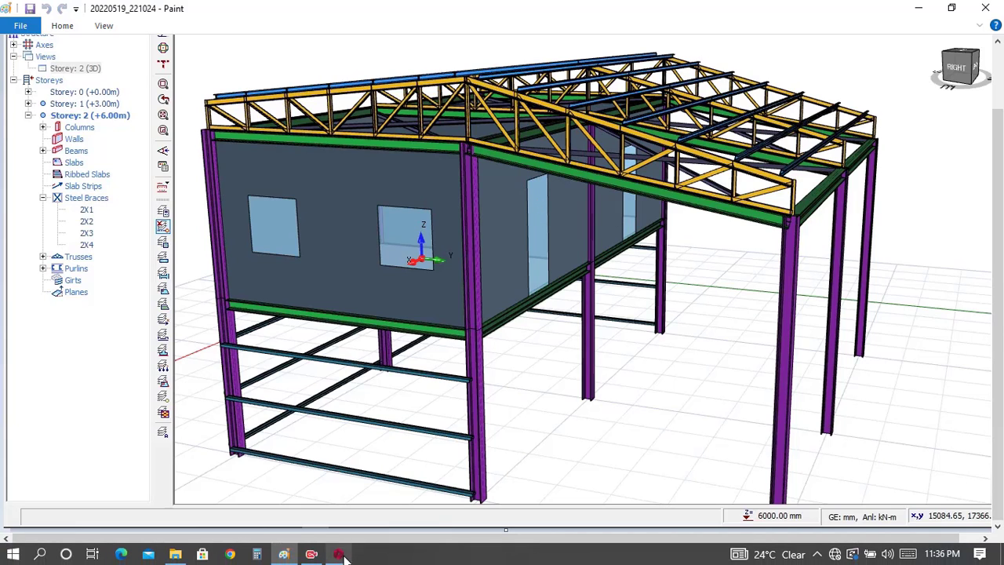
left_click(337, 554)
Step: Give the axis B beam between axes 1 and 2 a wall load of 2.97 kN/m2 unit weight, 3 m height and 0.15 m thickness
middle_click_drag(412, 168, 432, 292)
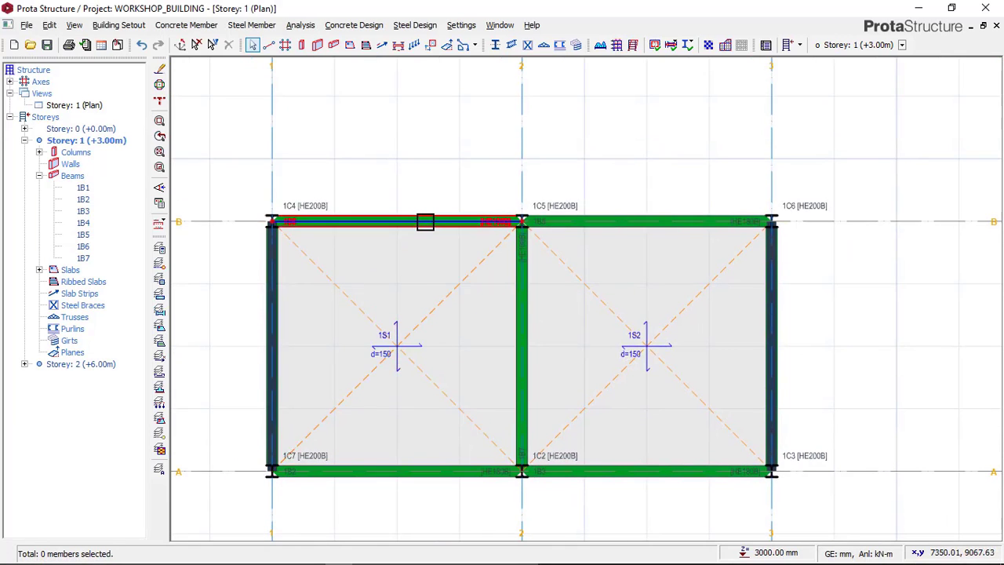
left_click(425, 222)
right_click(421, 192)
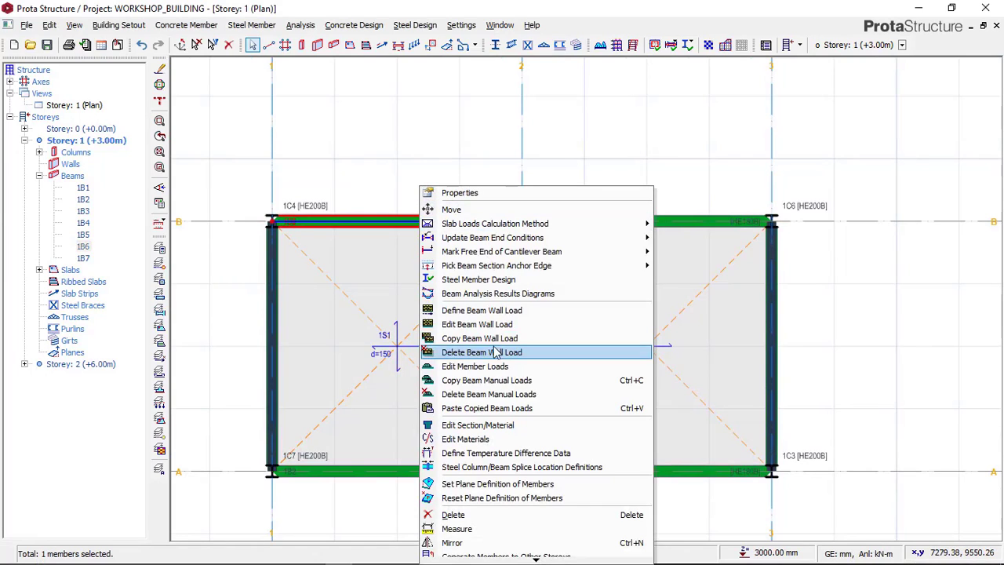
left_click(490, 325)
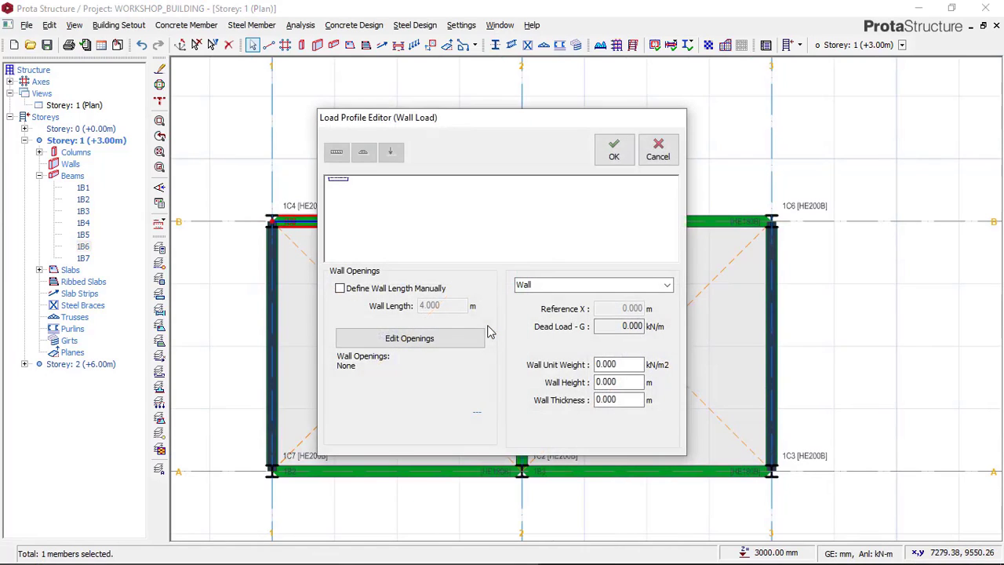
double_click(625, 363)
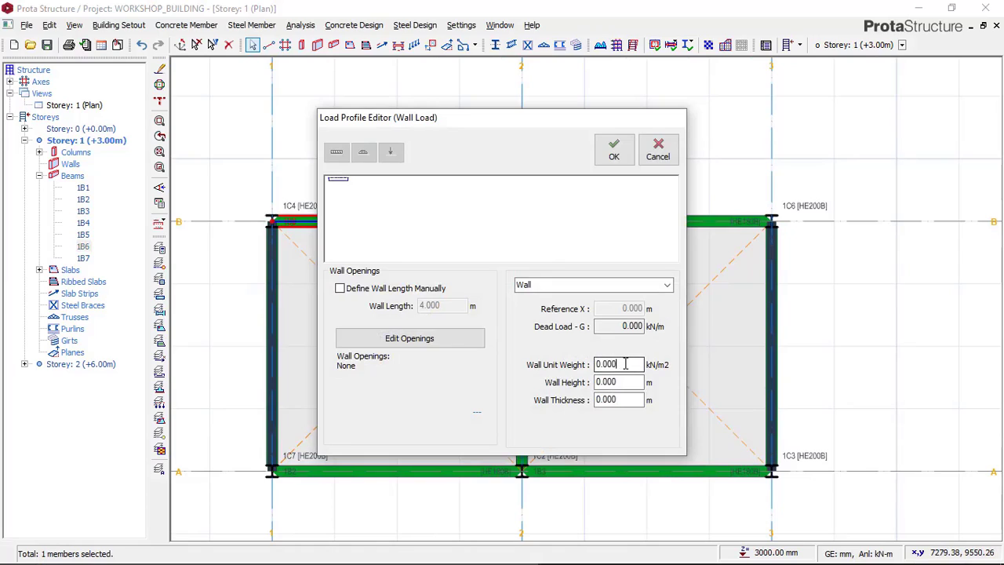
type("2.97")
double_click(623, 381)
type("3")
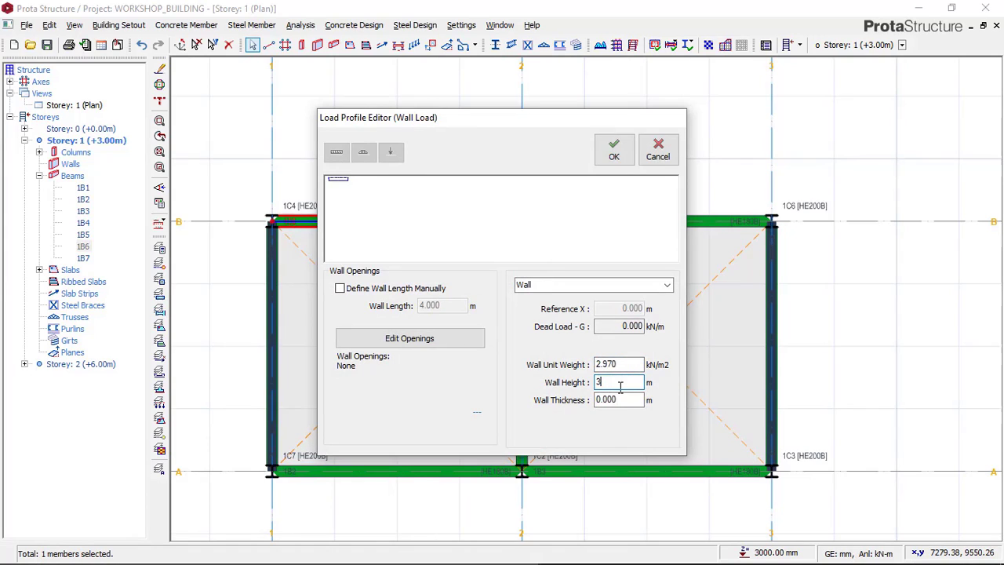
double_click(620, 399)
type("0.15")
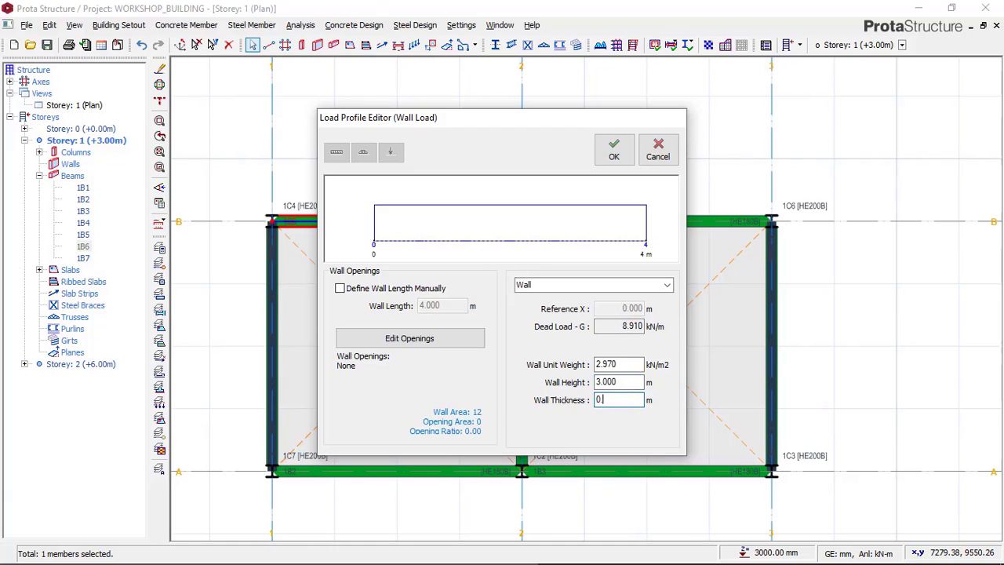
Step: Add a door opening 900 mm wide and 2100 mm high to the axis B wall load
left_click(424, 355)
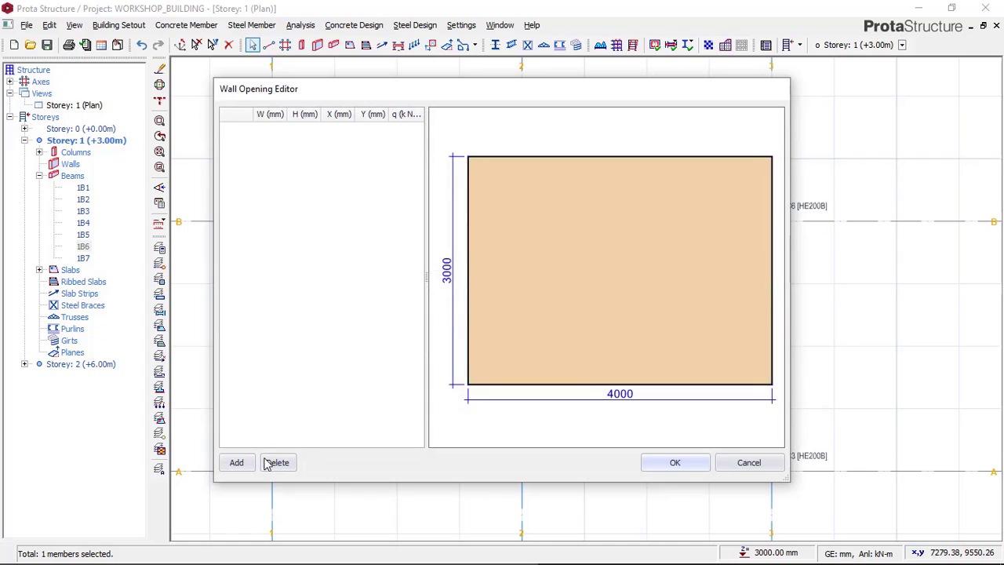
left_click(237, 462)
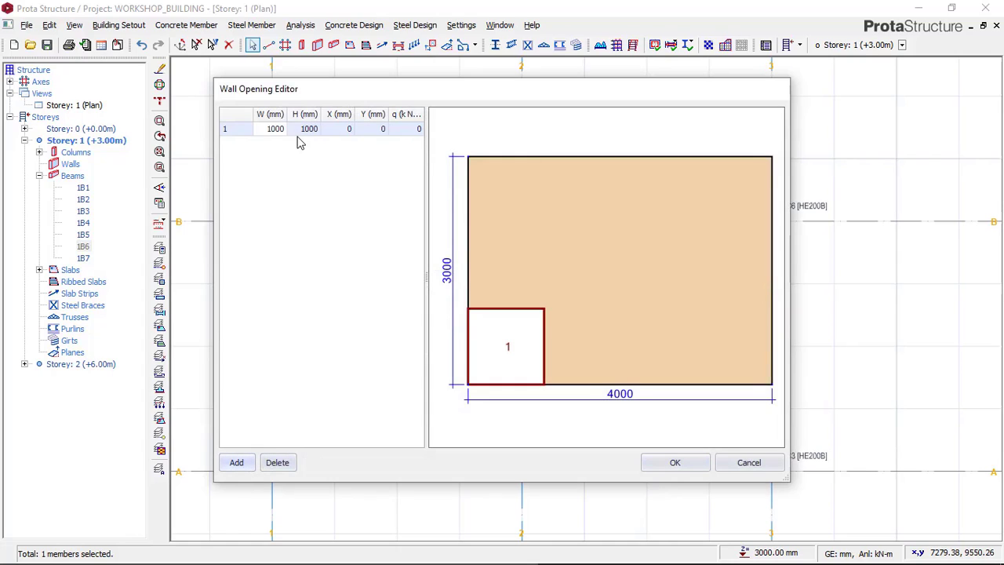
left_click(273, 130)
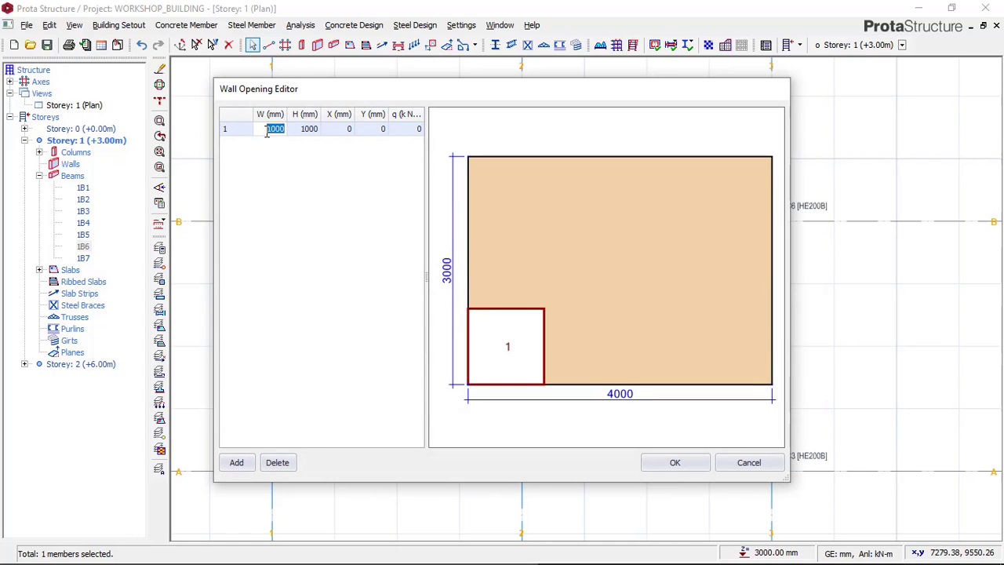
type("900")
left_click(310, 130)
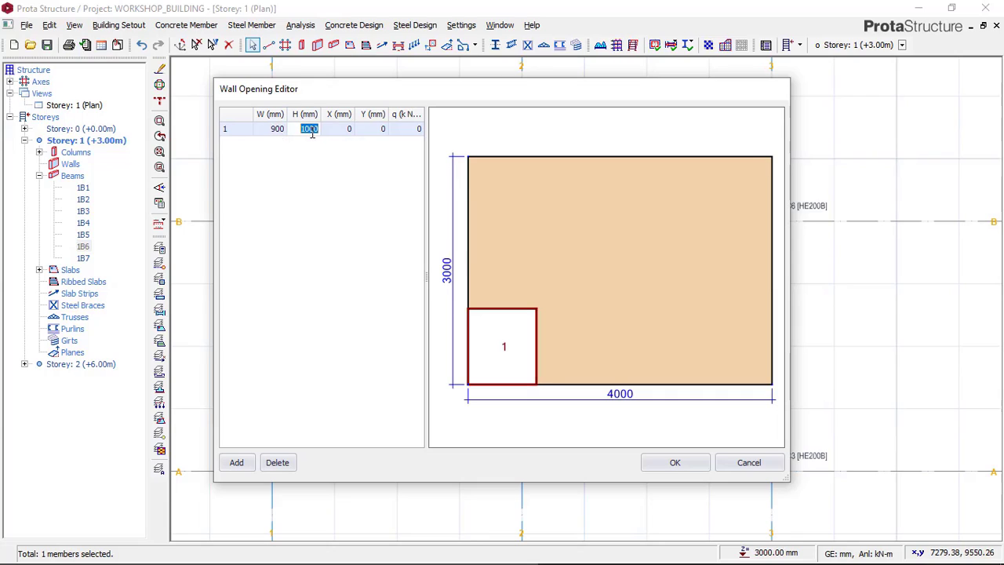
type("21")
Step: Check the door's horizontal position in the reference image in Paint and return to the wall opening editor in ProtaStructure
left_click(343, 132)
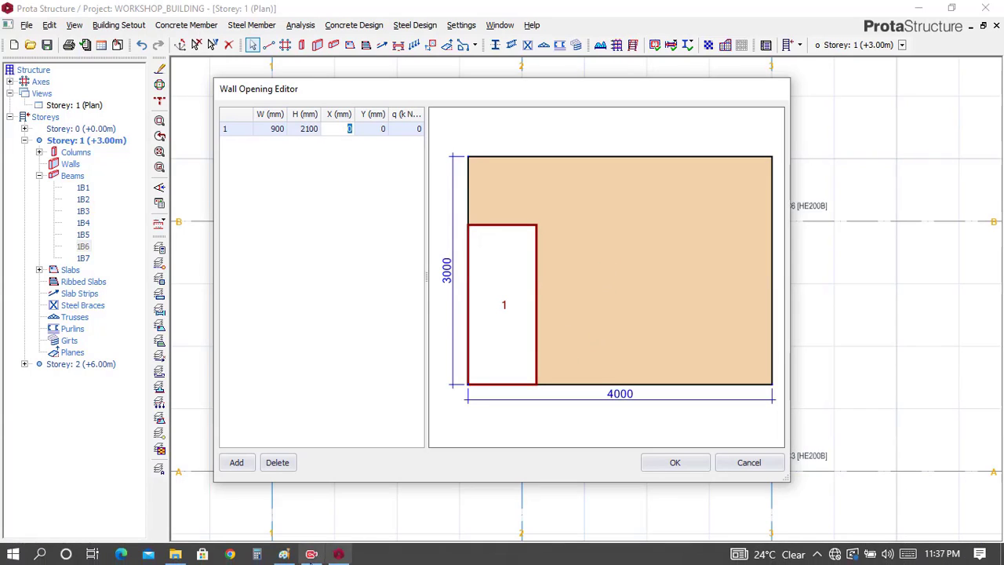
left_click(284, 555)
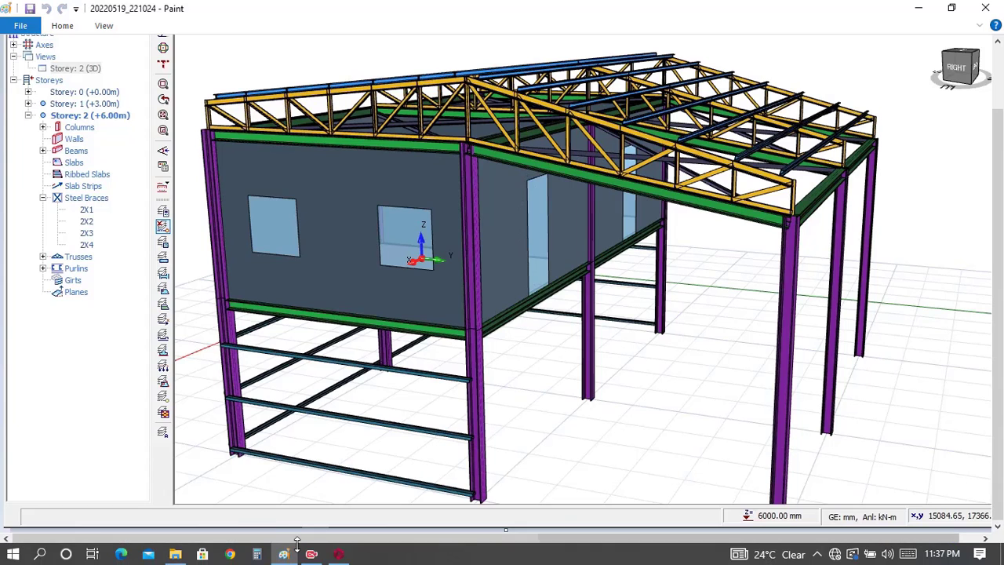
left_click(347, 555)
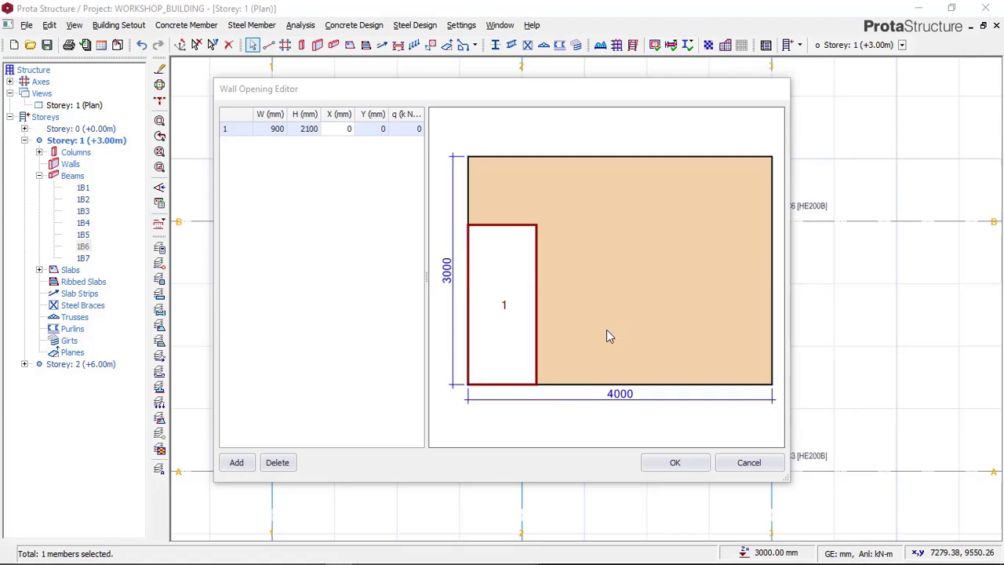
Step: Try X offsets of 2000 mm and 1800 mm for the door opening
left_click(347, 129)
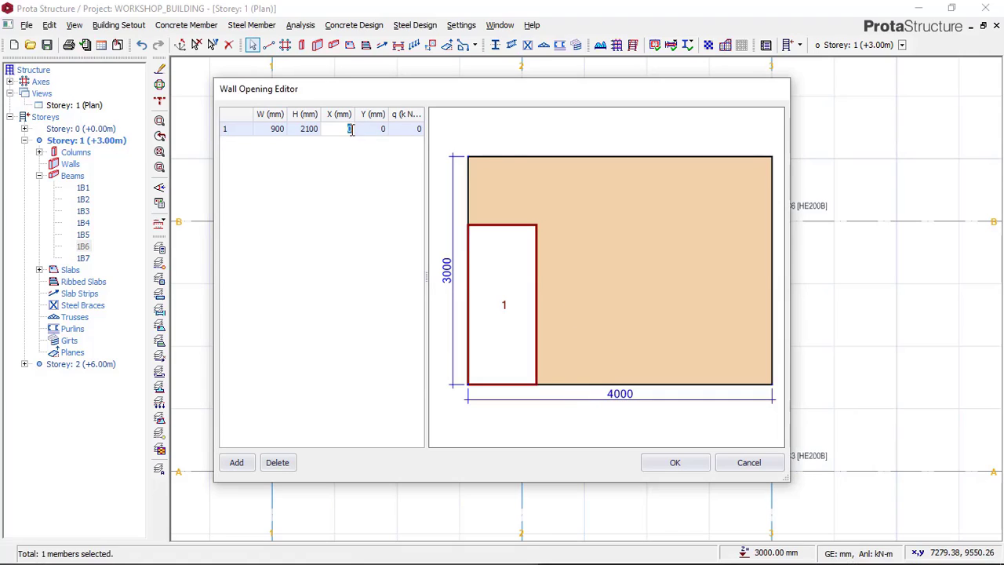
type("2000")
left_click(373, 128)
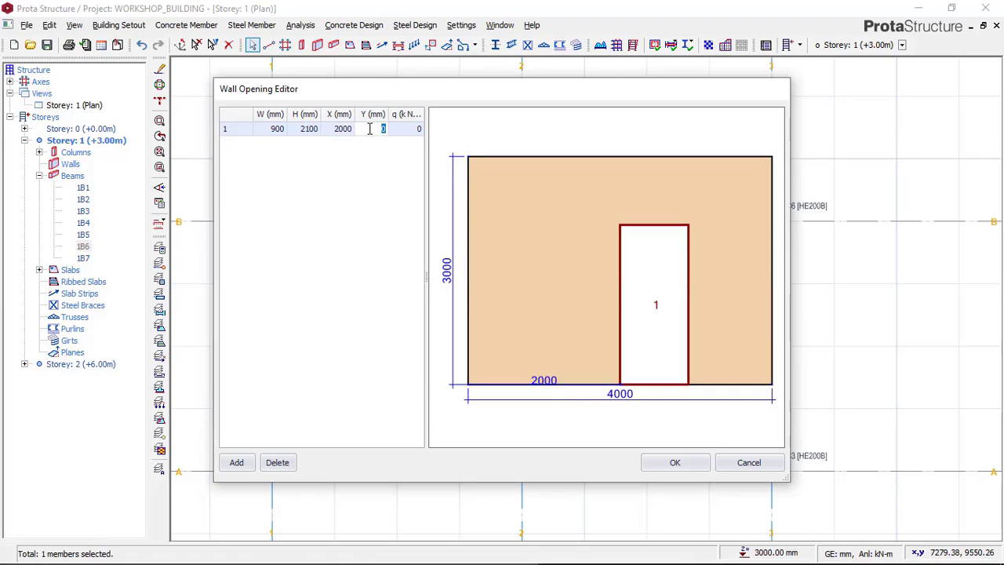
left_click(342, 129)
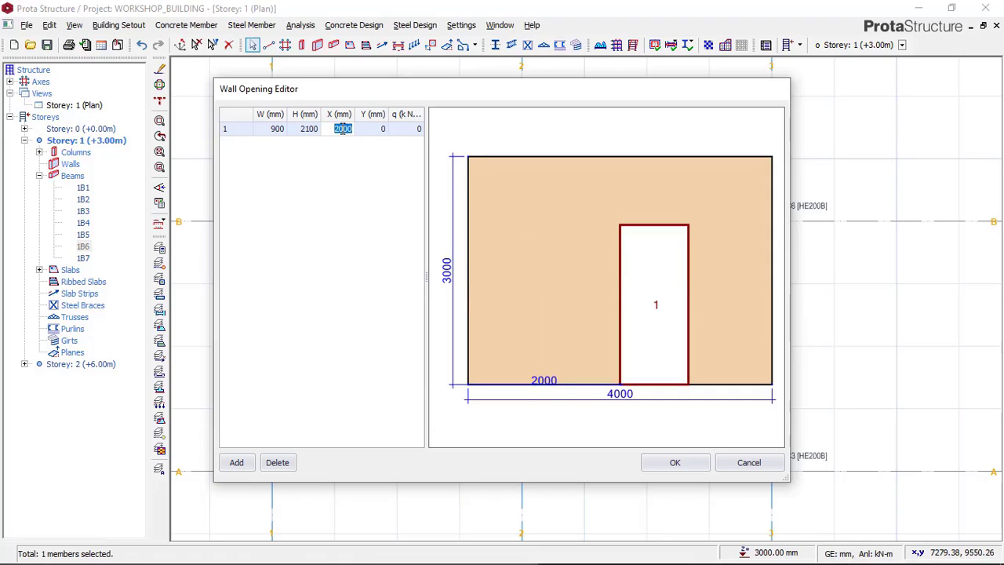
type("1800")
left_click(369, 130)
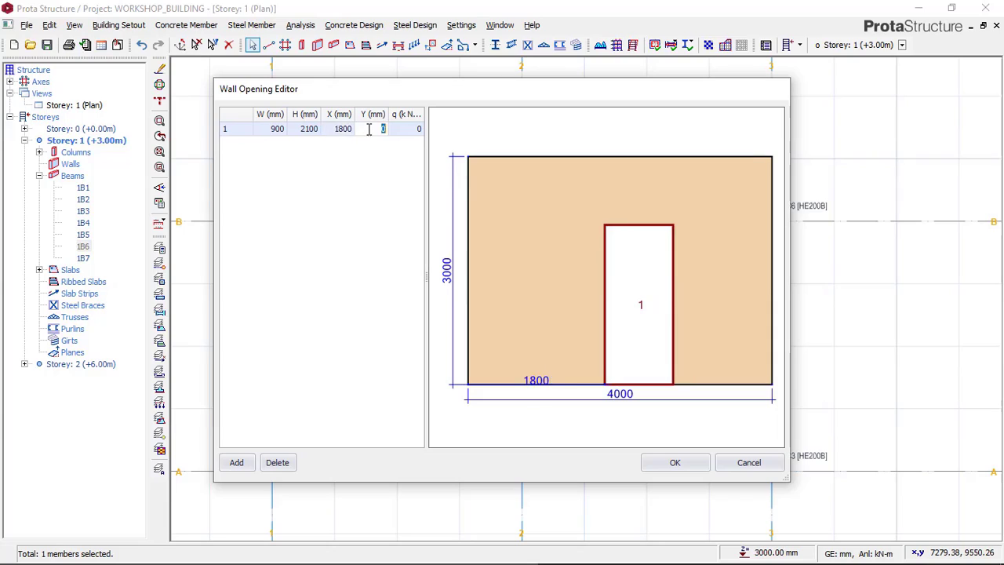
Step: Set the door opening's X offset to 1500 mm and its load q to 0.5, and accept the axis B wall load
left_click(349, 131)
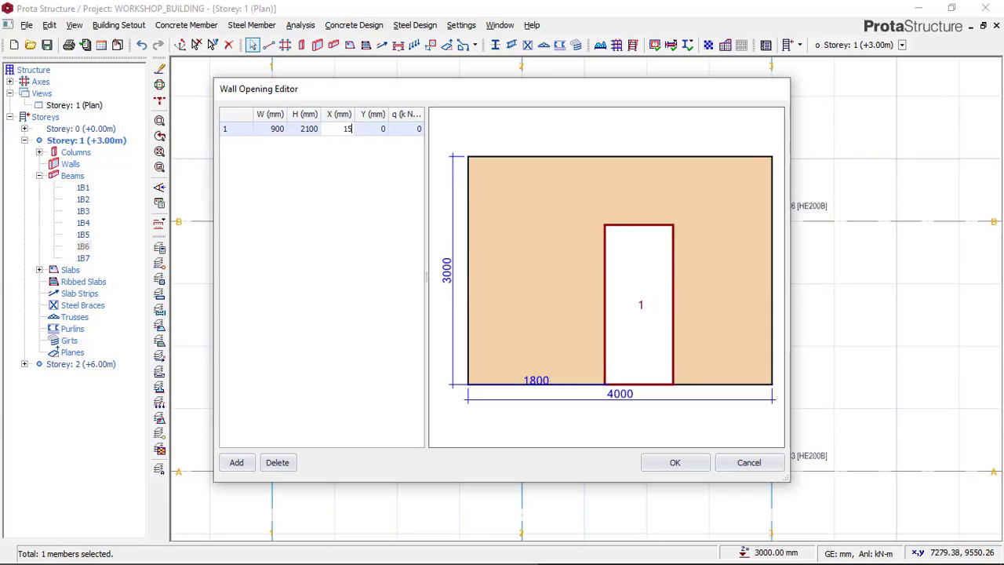
left_click(373, 129)
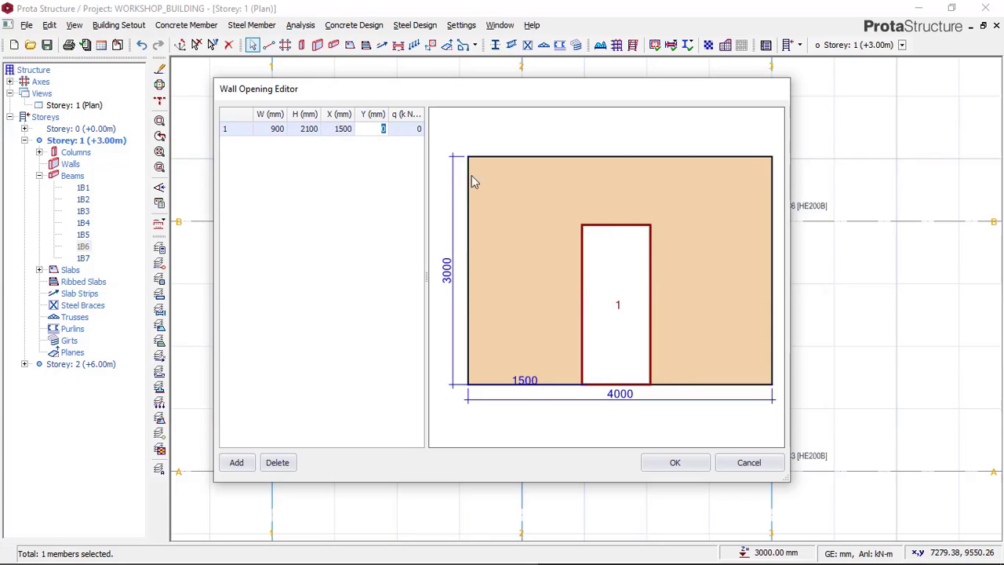
left_click(408, 130)
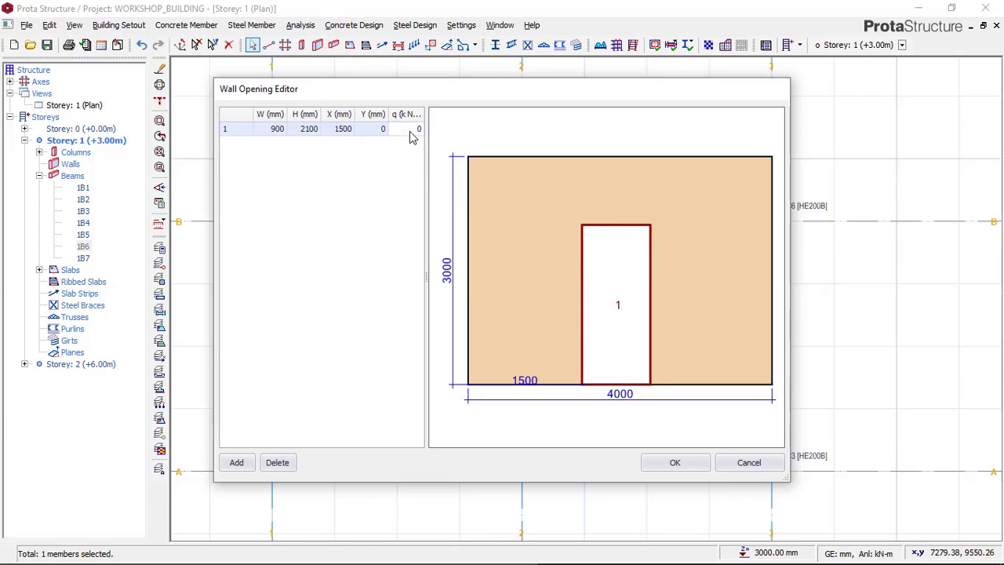
type("0.5")
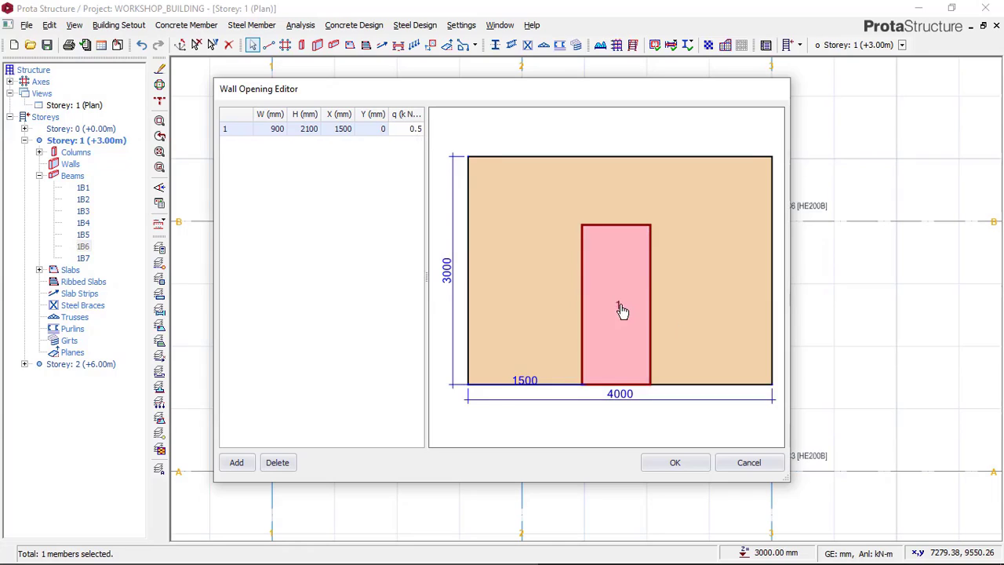
left_click(675, 465)
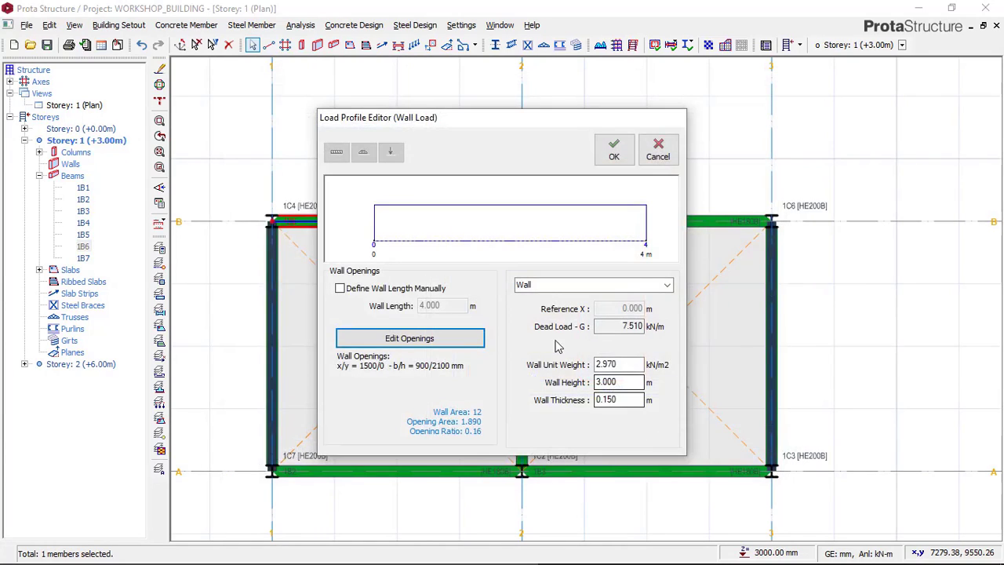
left_click(614, 153)
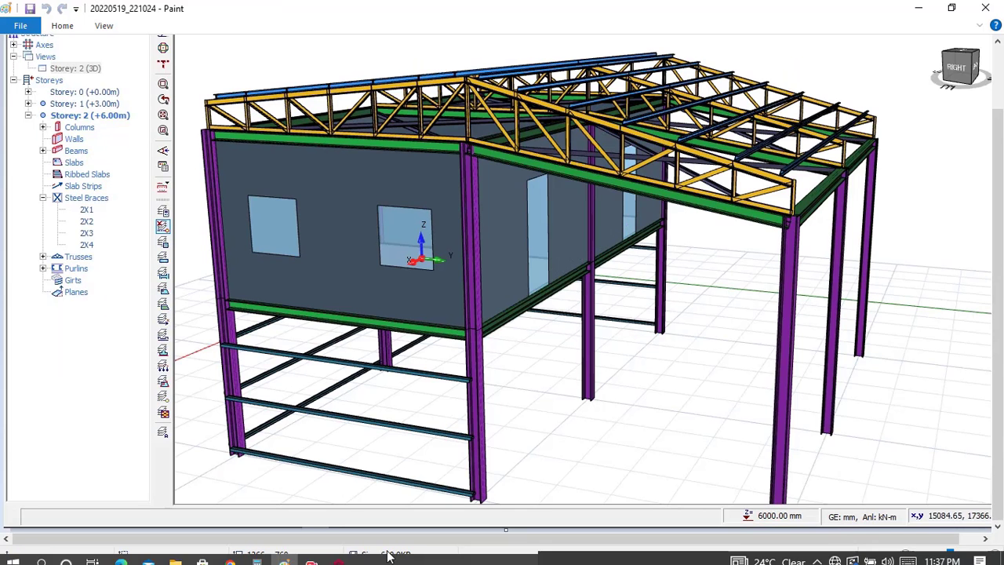
Step: Return to ProtaStructure and copy the wall load from the axis B beam between axes 1 and 2 to the one between axes 2 and 3
left_click(338, 555)
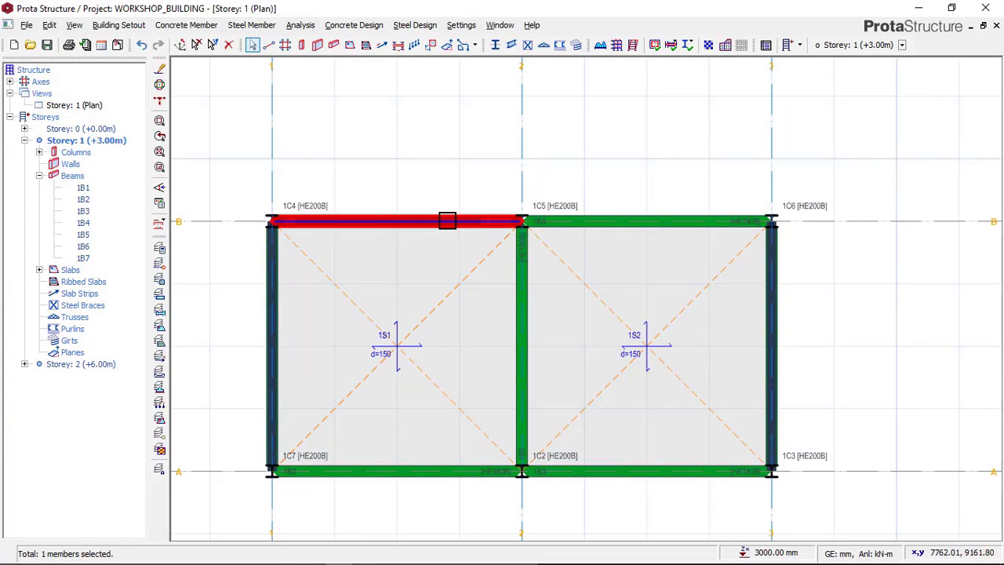
right_click(441, 195)
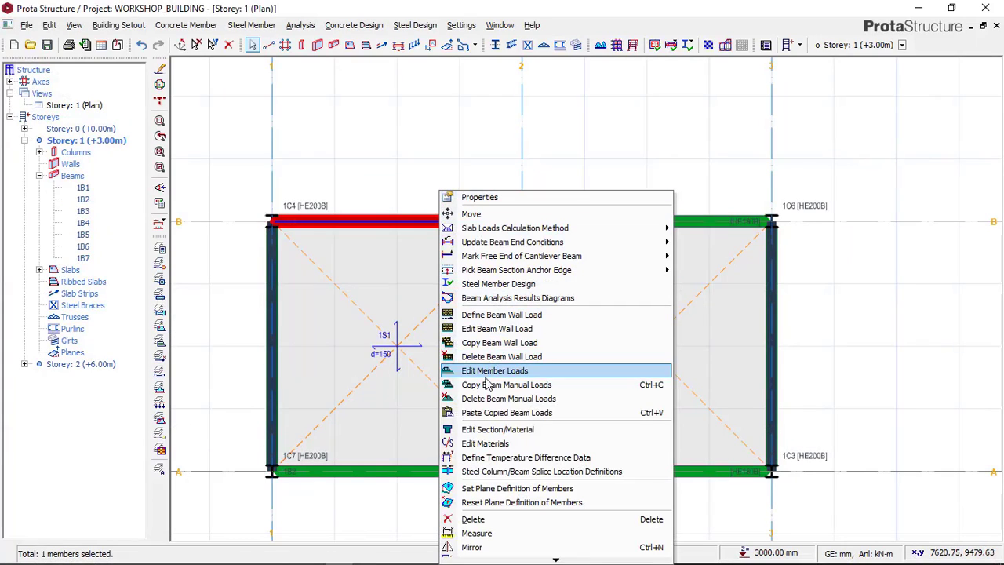
left_click(499, 343)
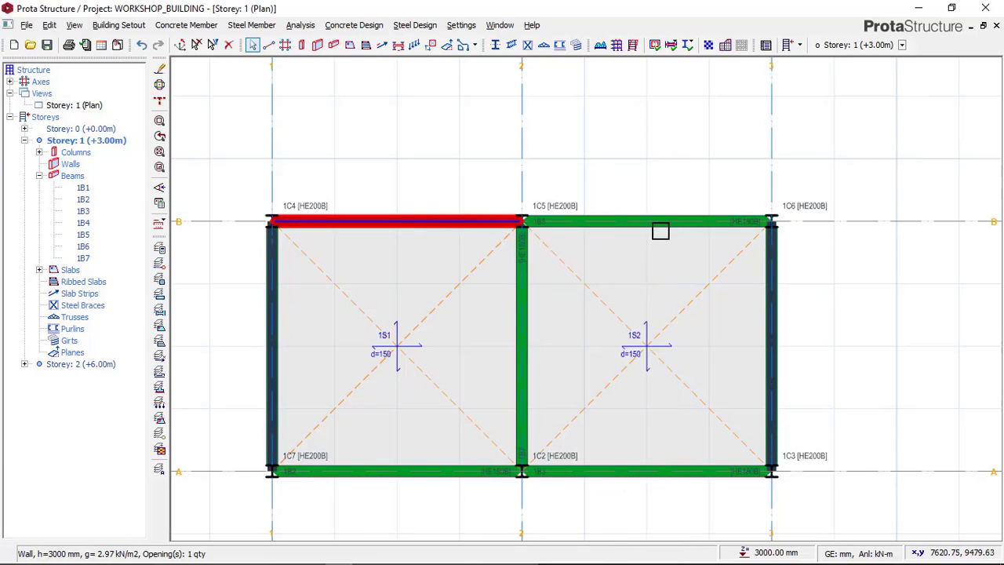
left_click(659, 223)
right_click(648, 199)
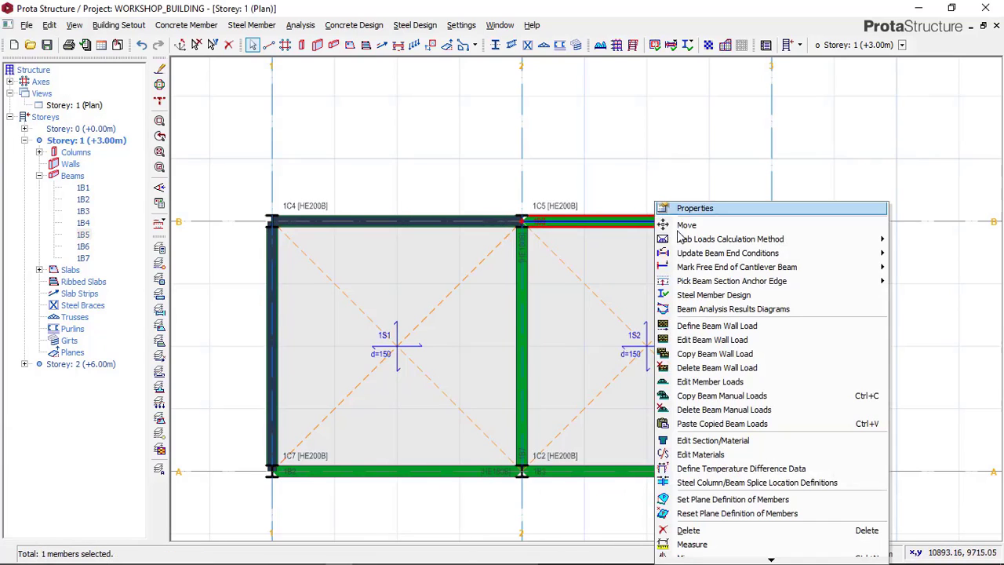
left_click(684, 423)
left_click(549, 337)
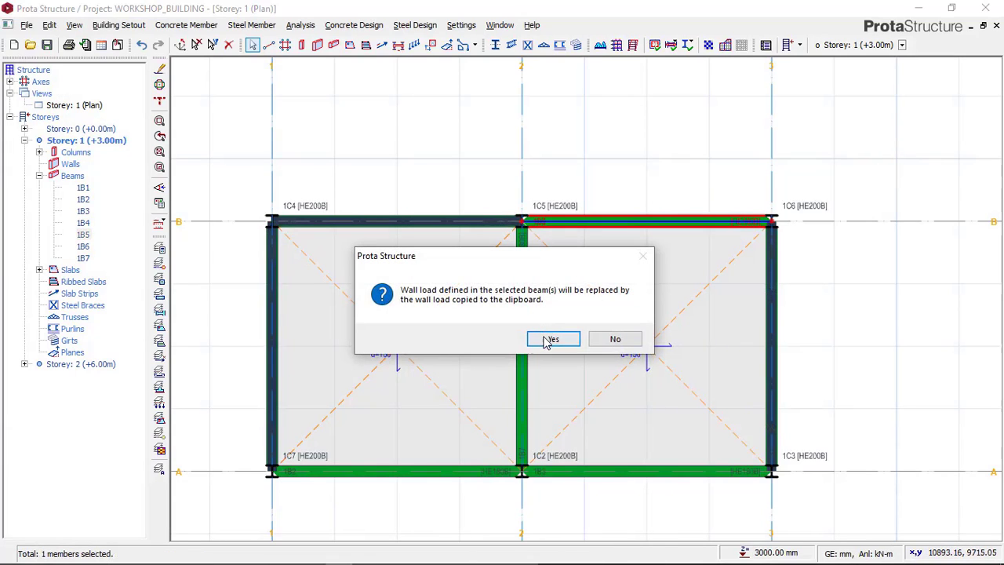
left_click(539, 338)
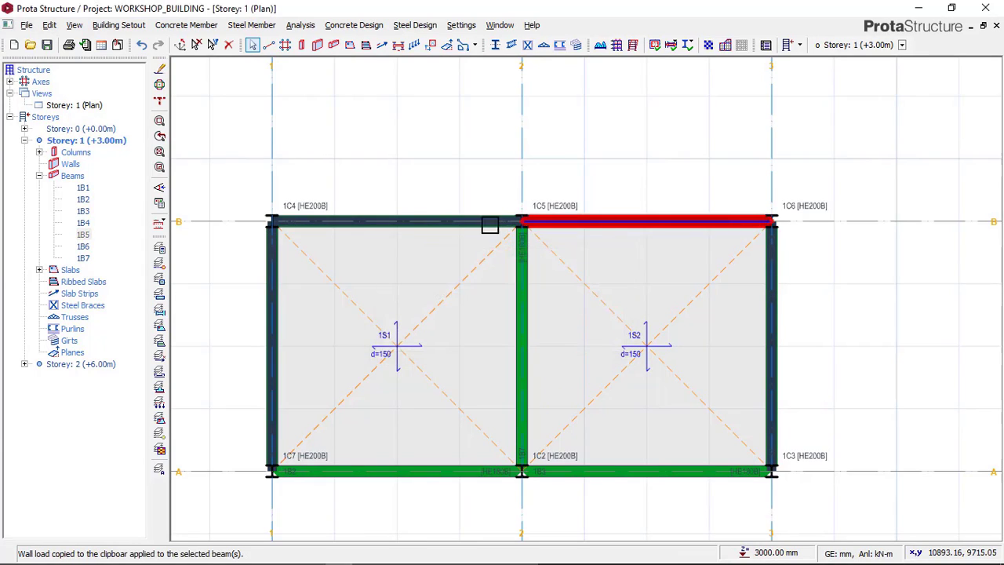
Step: Show Storey 1 in 3D and examine the walls with their door and window openings
scroll(535, 183, "down", 4)
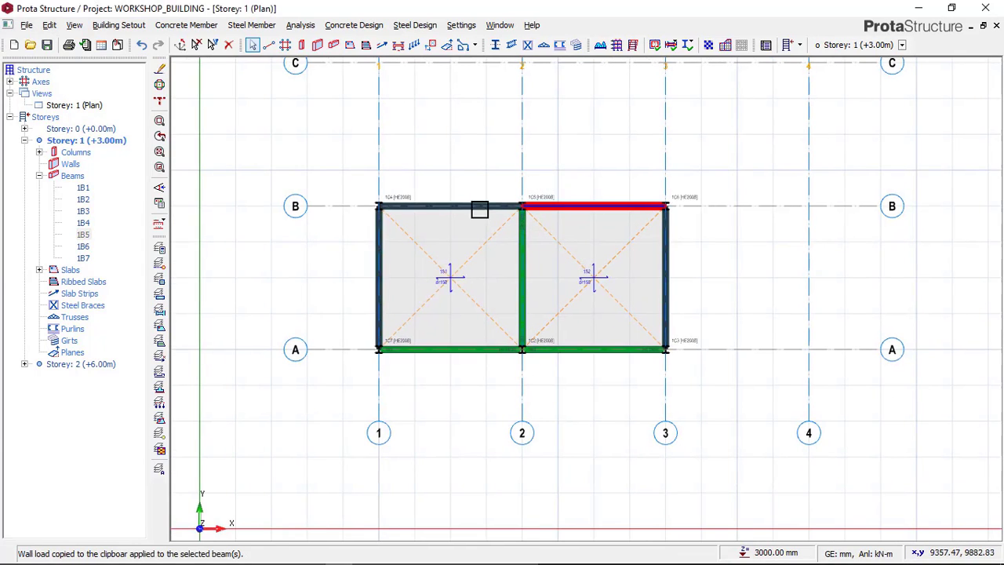
left_click(343, 164)
left_click(92, 106)
right_click(91, 107)
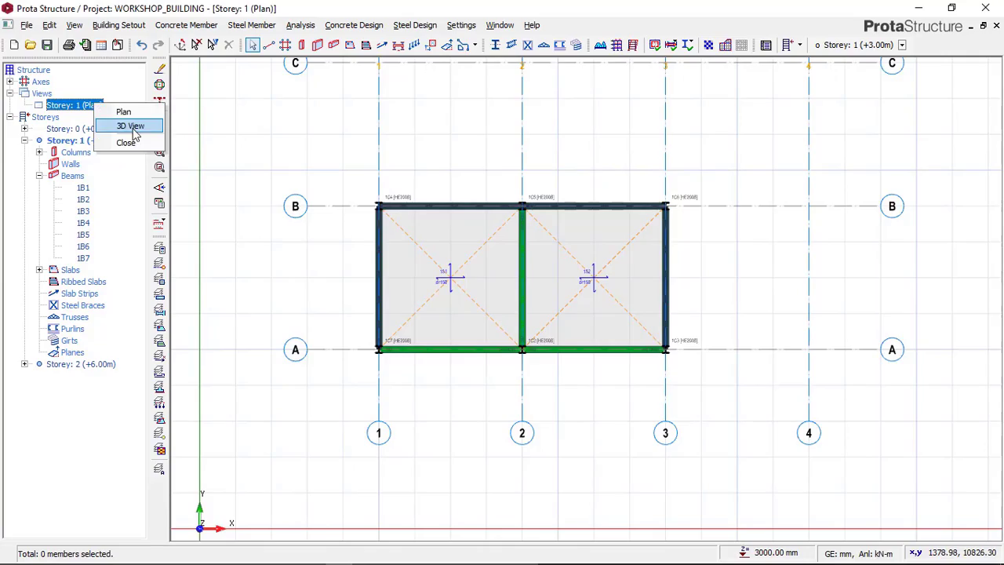
left_click(128, 126)
middle_click_drag(572, 302, 604, 291)
scroll(321, 261, "up", 2)
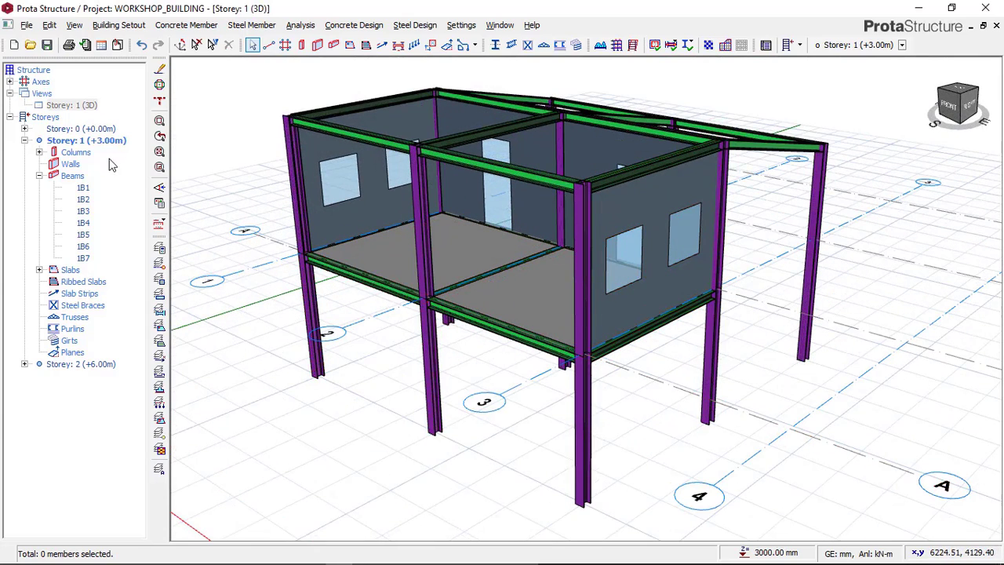
Step: Compare the modelled walls with the reference image in Paint and return to ProtaStructure
mouse_move(421, 559)
left_click(341, 558)
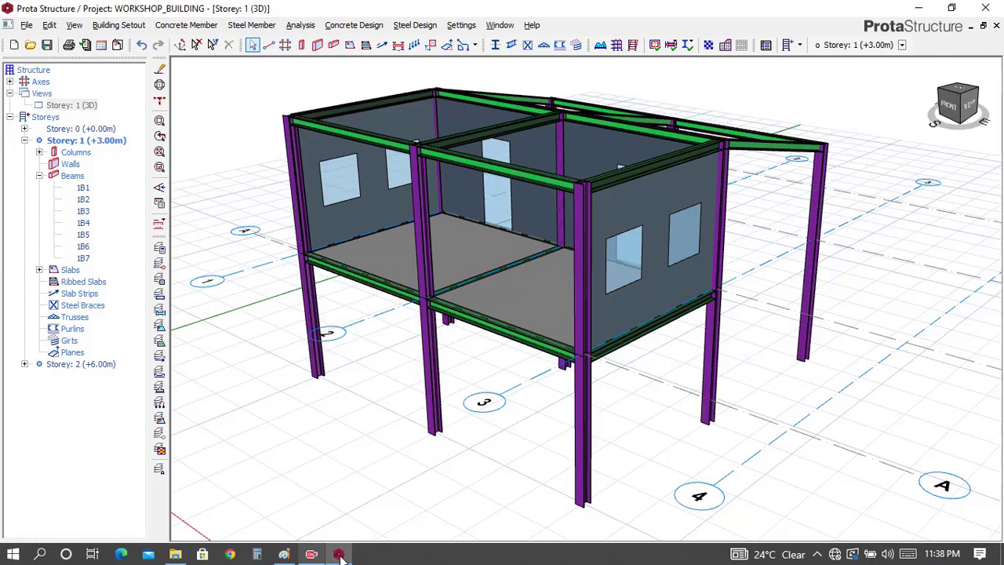
left_click(284, 555)
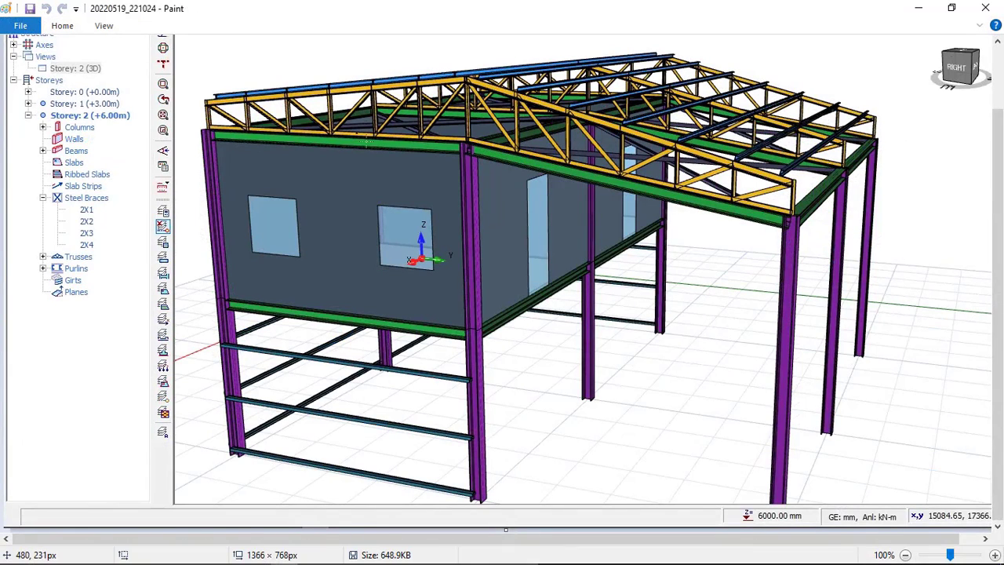
left_click(338, 554)
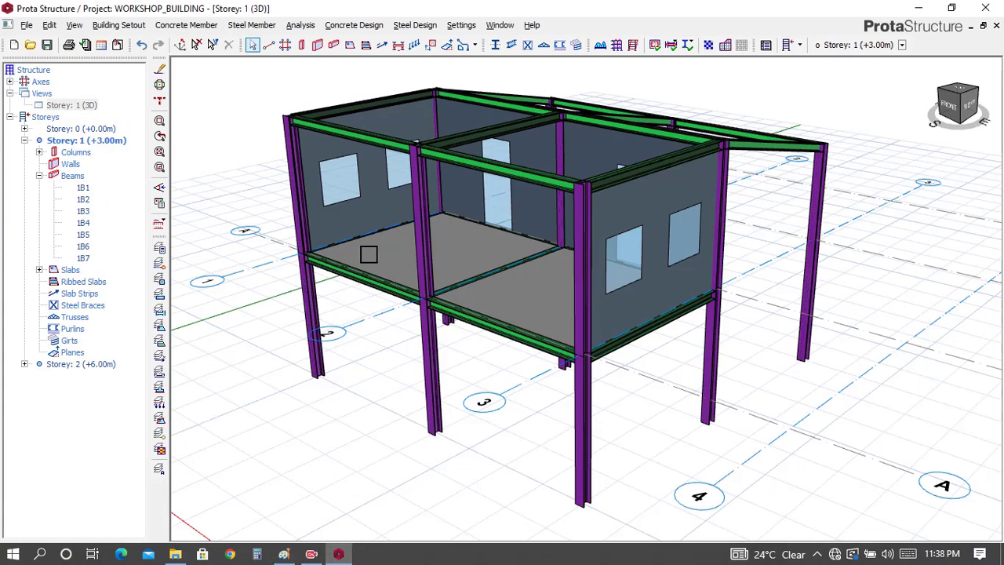
Step: Switch the Storey 1 view back to plan, framing the beams between axes A and B
left_click(86, 104)
right_click(90, 106)
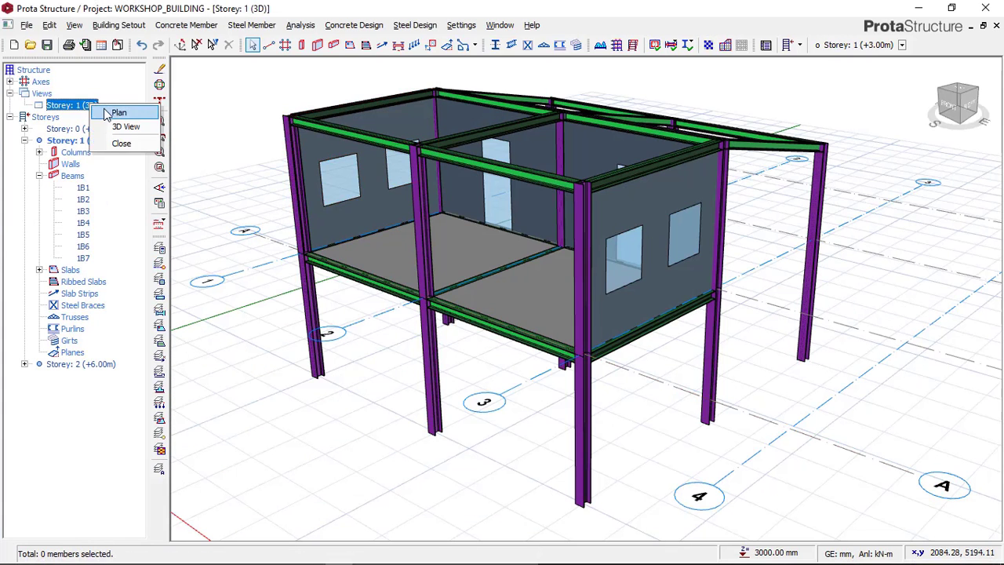
left_click(110, 113)
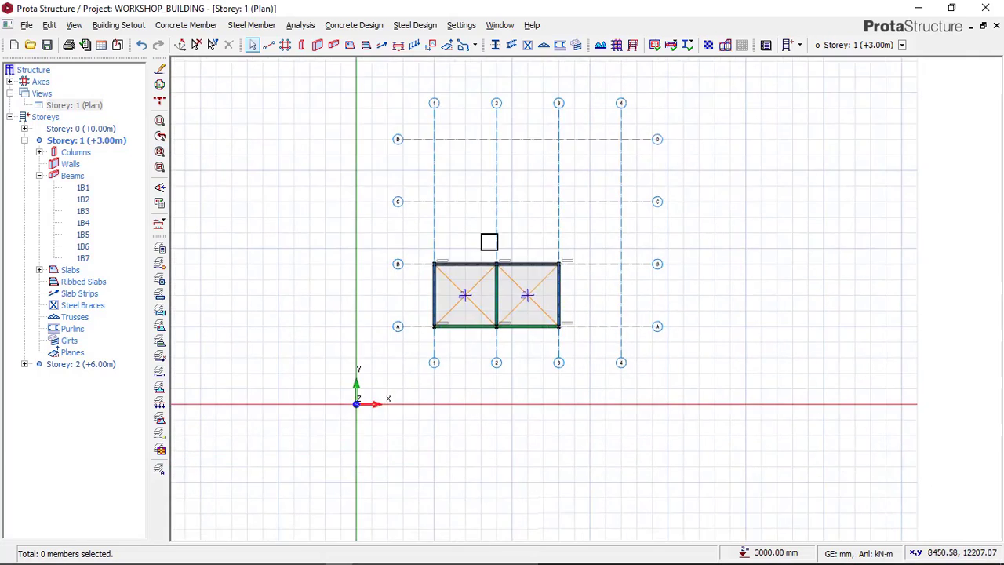
scroll(489, 242, "up", 5)
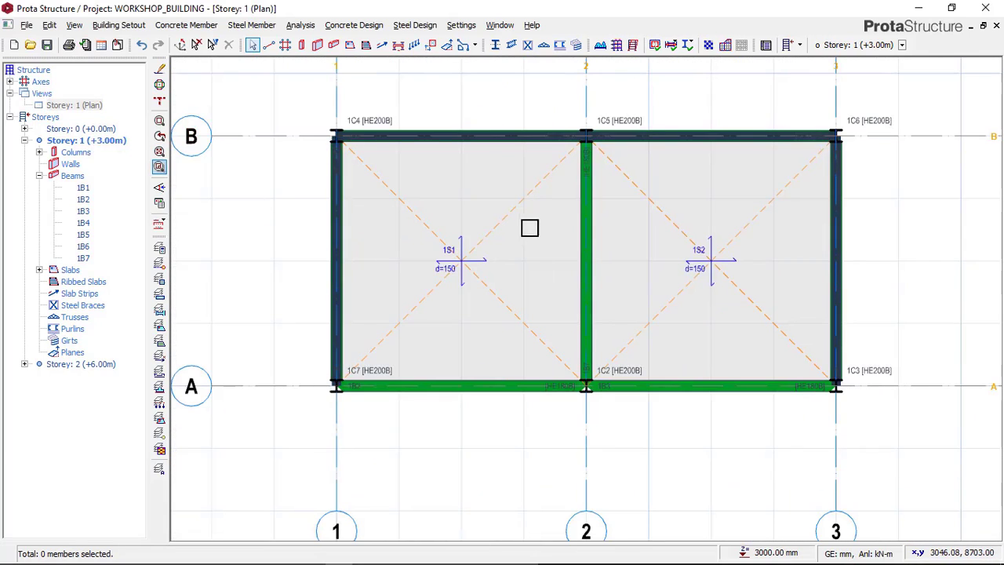
middle_click_drag(530, 228, 507, 235)
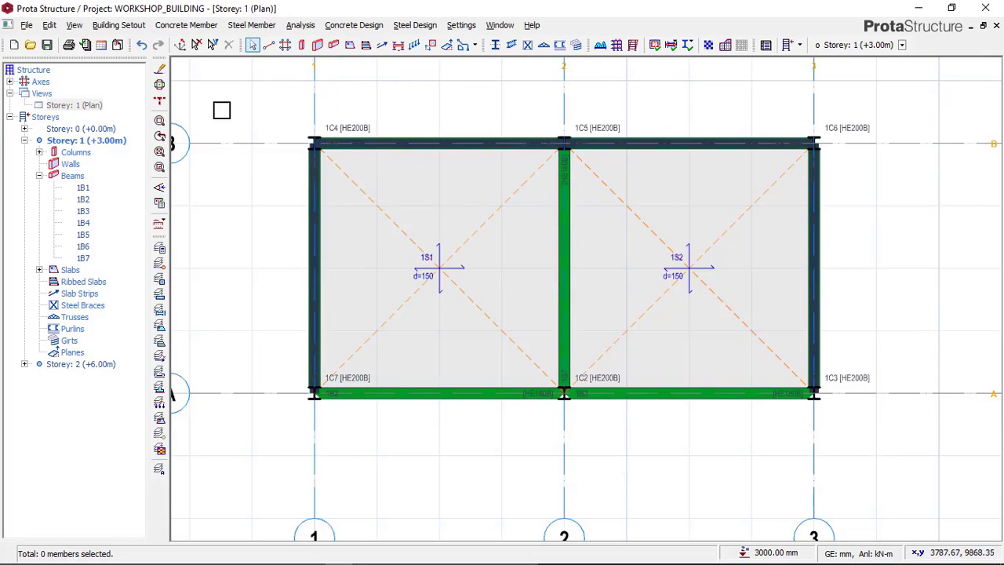
Step: Give the axis A beam between axes 1 and 2 a wall load of 2.97 kN/m2 unit weight, 3 m height and 0.15 m thickness
left_click(414, 393)
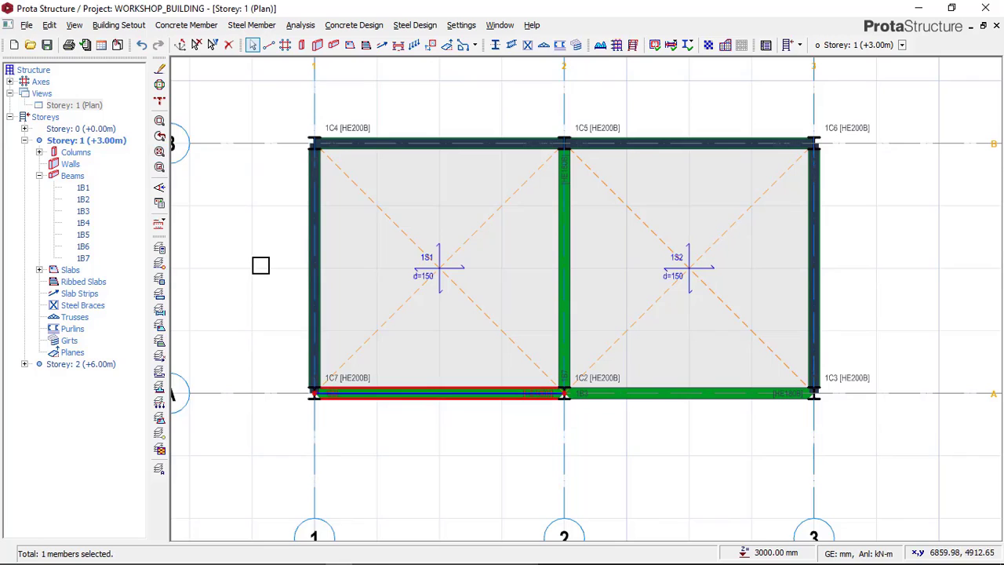
right_click(259, 264)
left_click(345, 397)
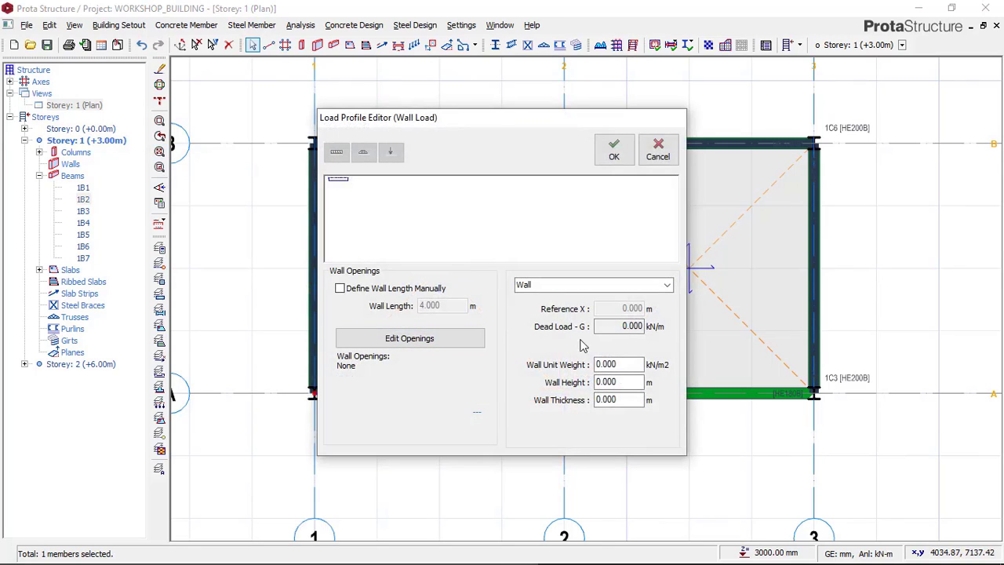
double_click(622, 363)
double_click(623, 381)
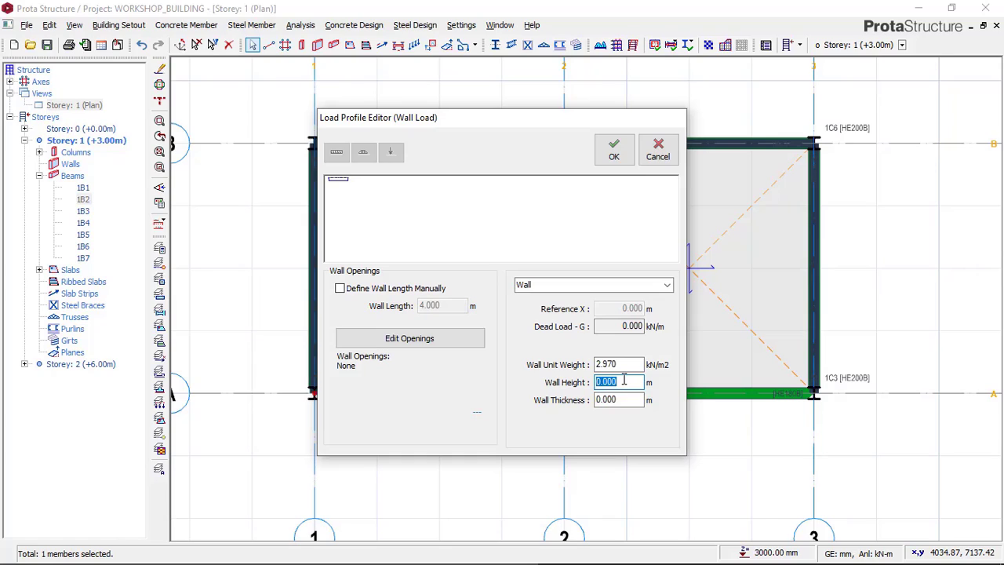
type("3")
double_click(619, 399)
type("0.15")
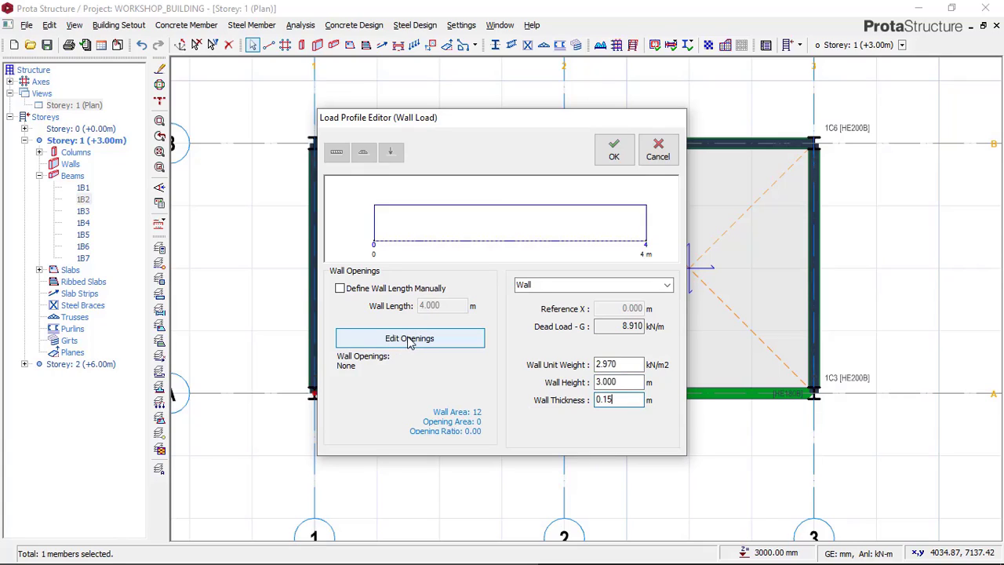
left_click(617, 155)
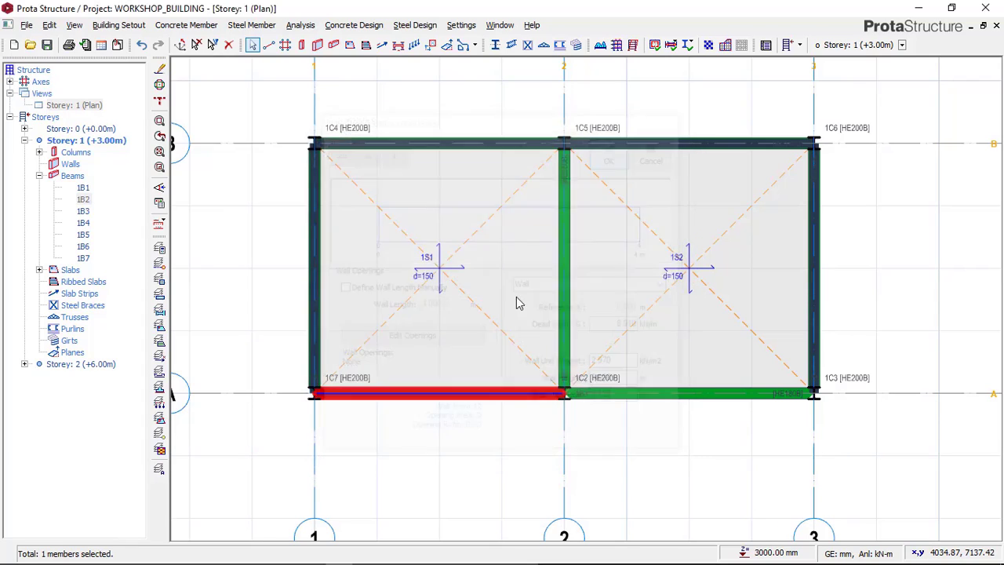
Step: Copy the wall load from the axis A beam between axes 1 and 2 to the axis A beam between axes 2 and 3
right_click(421, 410)
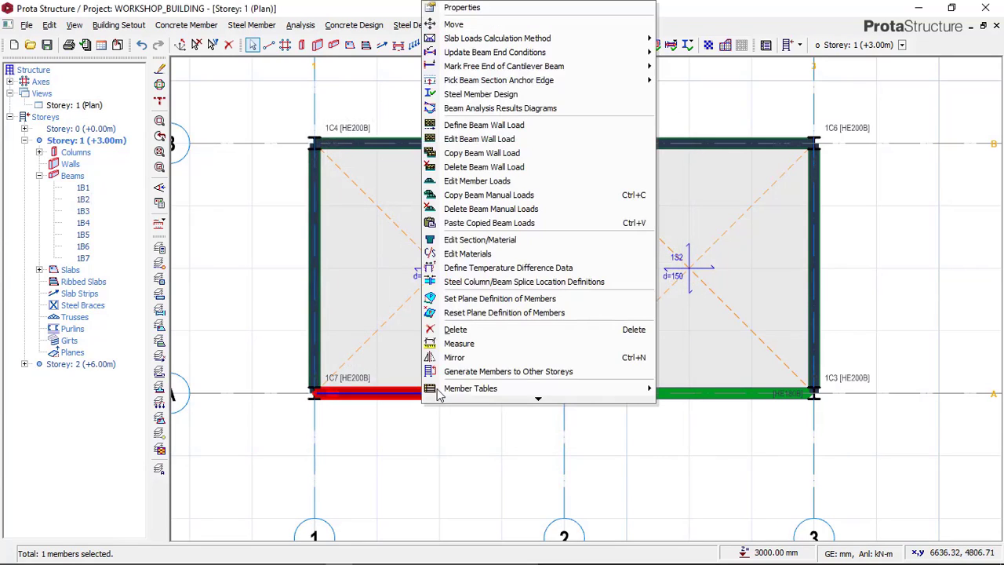
left_click(496, 153)
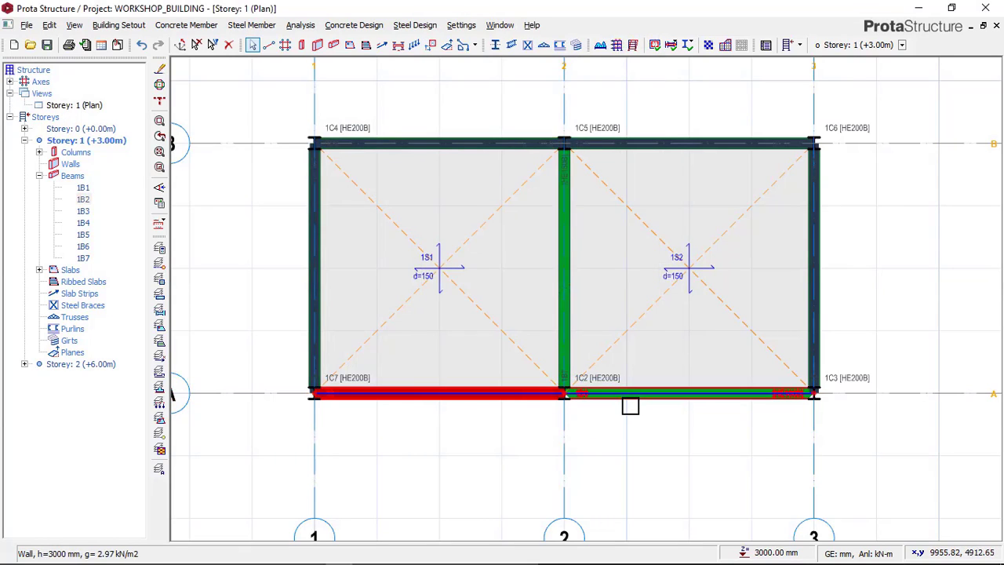
left_click(633, 405)
right_click(633, 407)
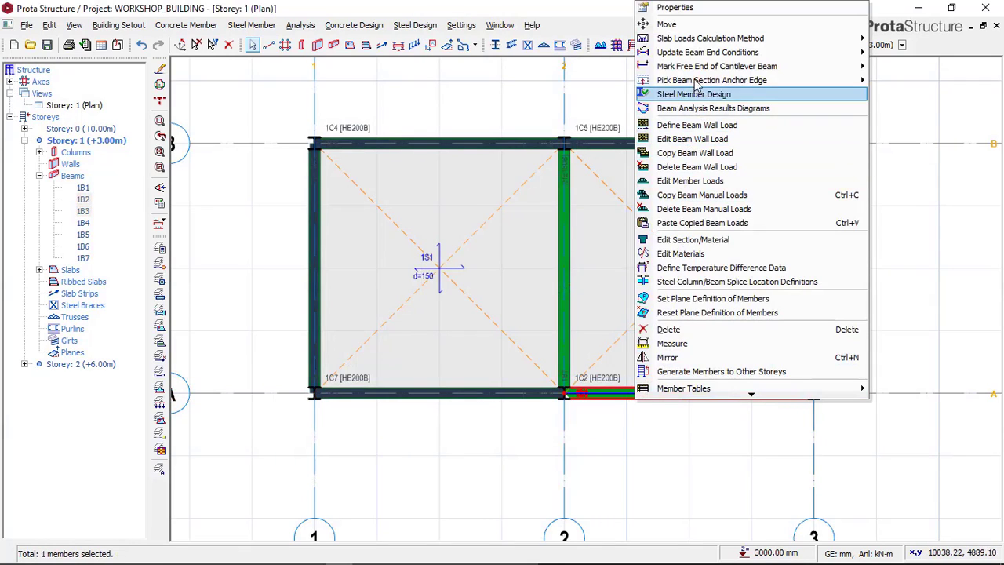
left_click(688, 224)
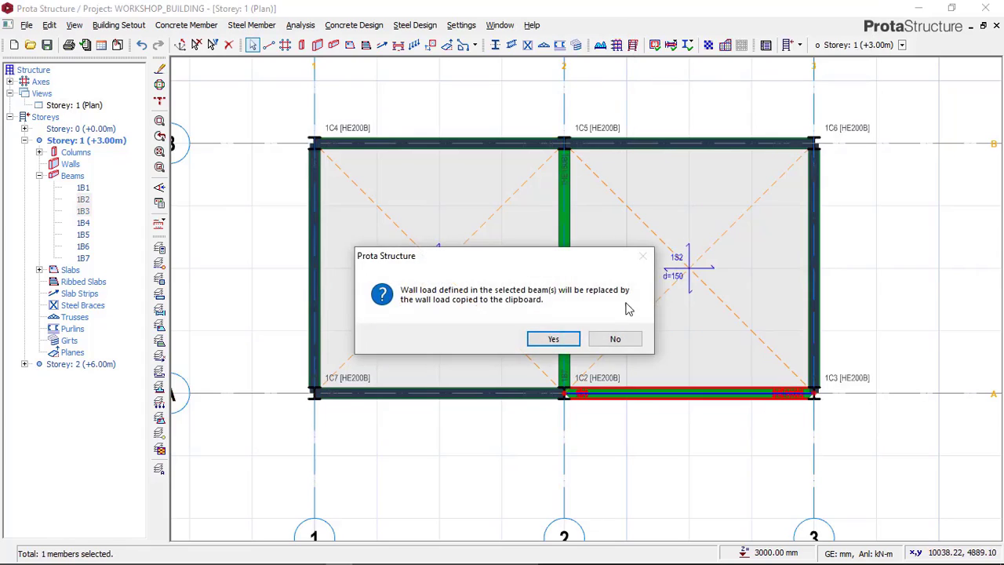
left_click(553, 338)
left_click(398, 417)
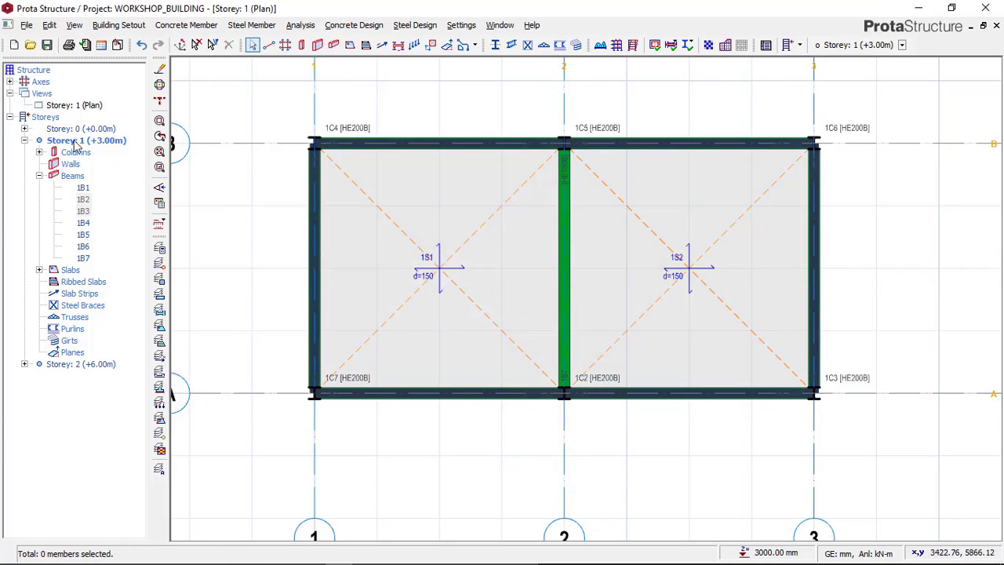
Step: Display Storey 1 in 3D and inspect the wall loads and openings on all sides of the building
right_click(87, 107)
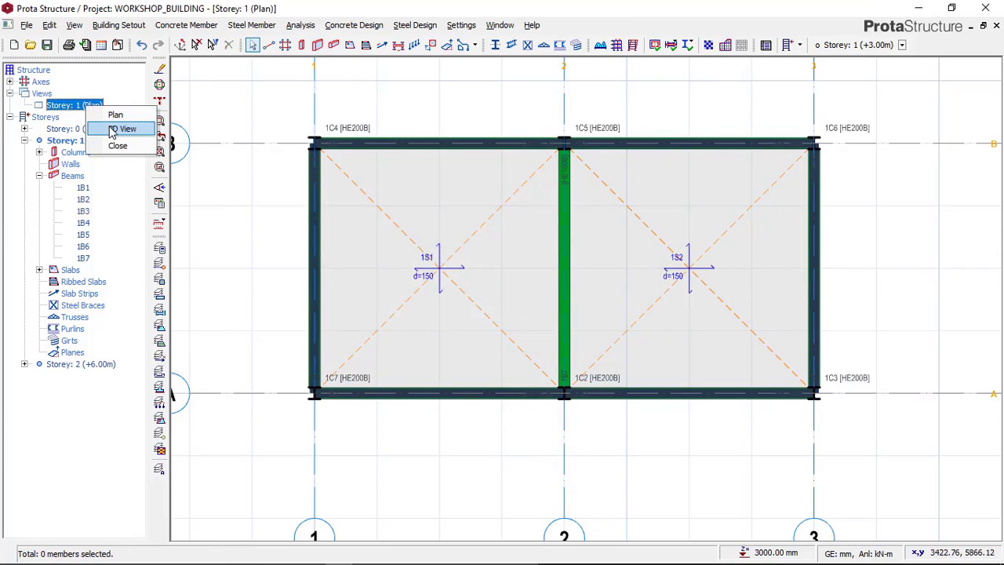
left_click(118, 129)
mouse_move(541, 252)
middle_mouse_down()
mouse_move(564, 258)
mouse_move(442, 258)
mouse_move(482, 217)
mouse_move(506, 223)
mouse_move(390, 235)
mouse_move(352, 253)
mouse_move(383, 271)
middle_mouse_up()
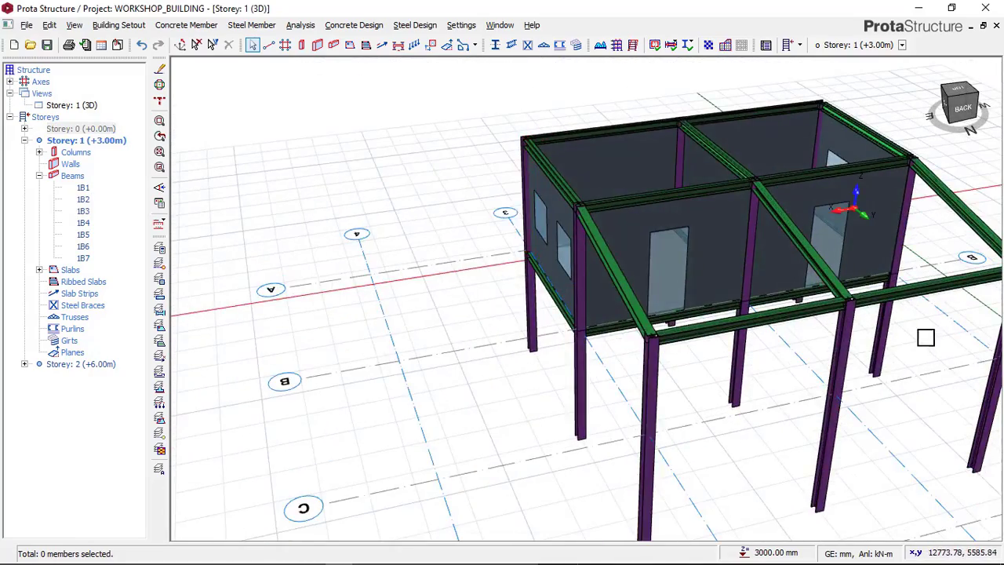
middle_click_drag(700, 312, 505, 283)
middle_click_drag(564, 267, 599, 264)
mouse_move(470, 294)
middle_mouse_down()
mouse_move(531, 228)
mouse_move(635, 154)
middle_mouse_up()
scroll(618, 281, "down", 2)
middle_click_drag(668, 236, 545, 271)
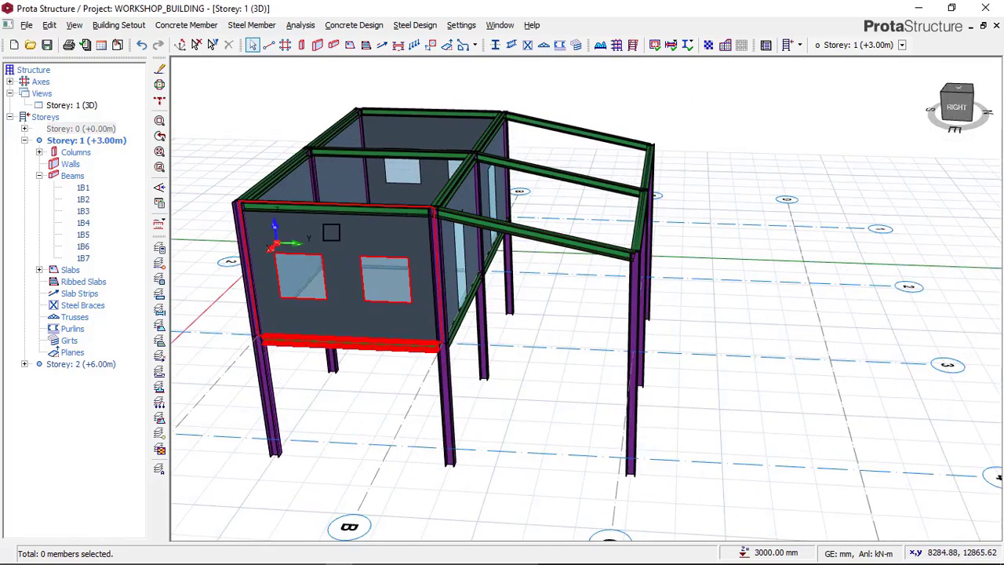
Step: Compare the Storey 1 3D model with the reference image in Paint and return to ProtaStructure
scroll(337, 223, "up", 1)
mouse_move(339, 558)
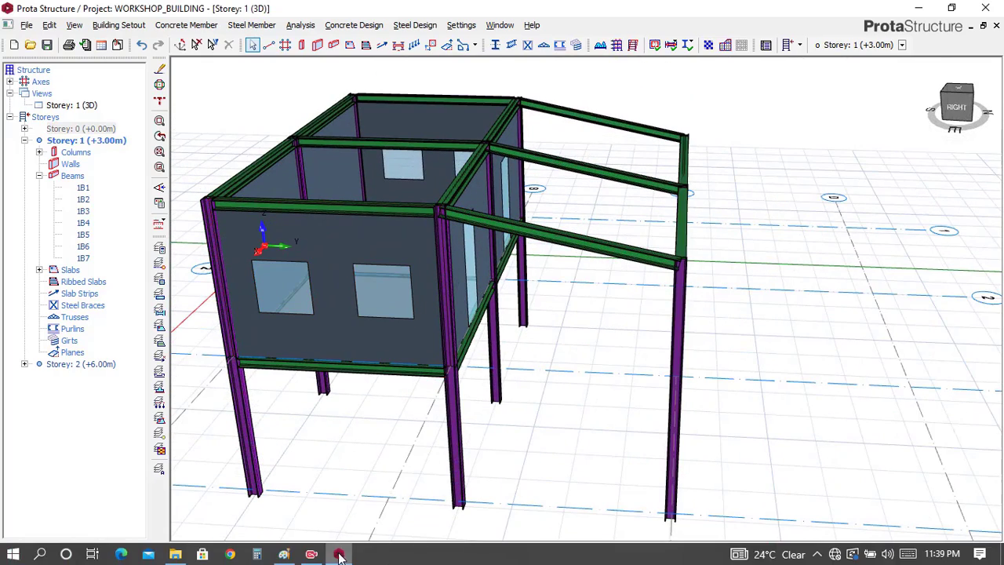
left_click(284, 554)
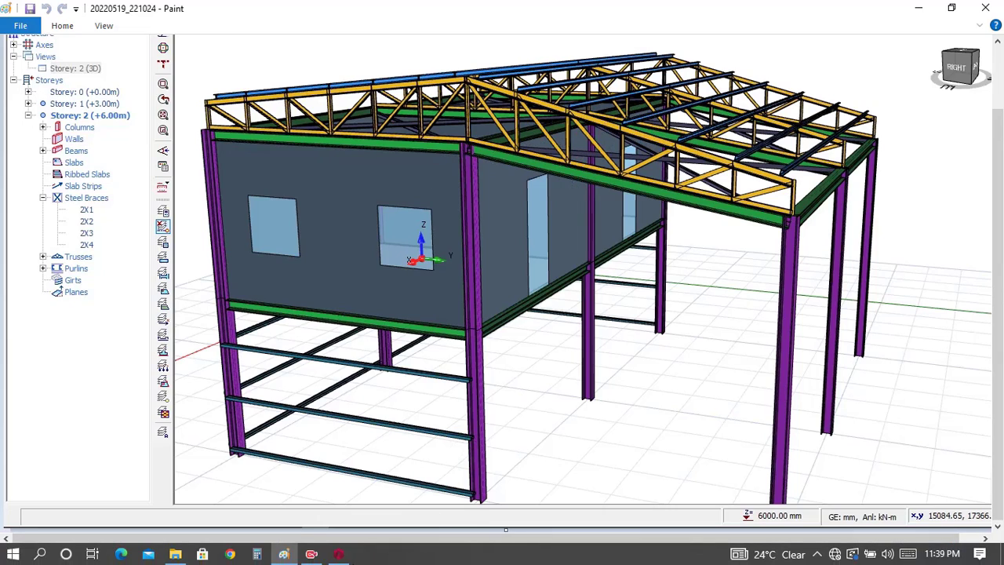
left_click(338, 554)
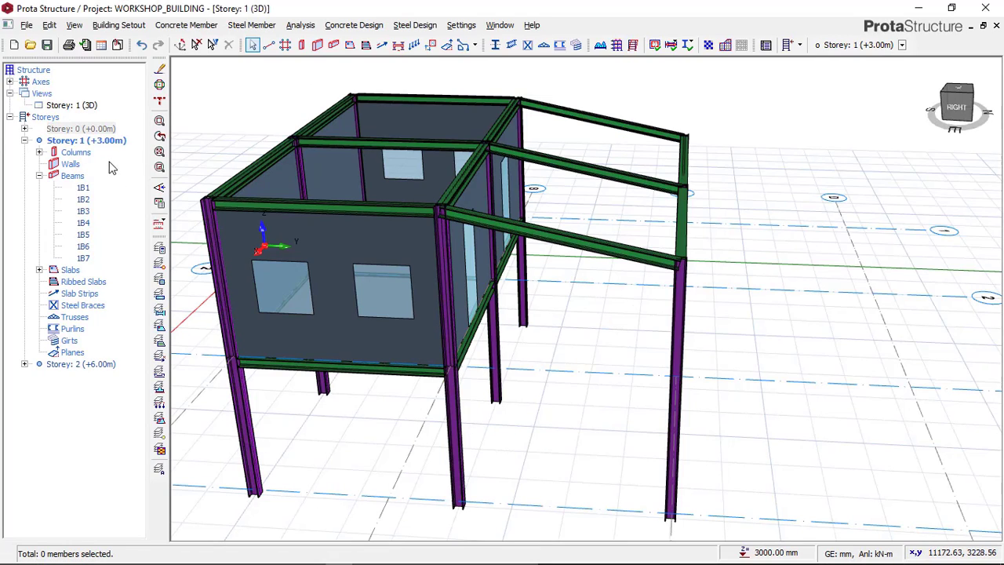
Step: Switch the Storey 1 view back to plan and open the Storey 2 plan, framing its beam grid
right_click(86, 106)
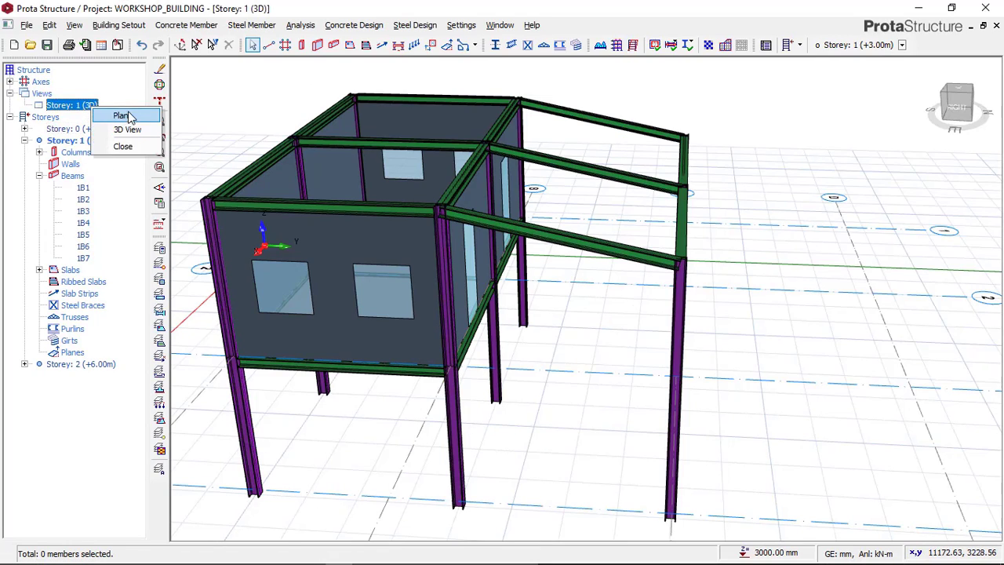
left_click(126, 115)
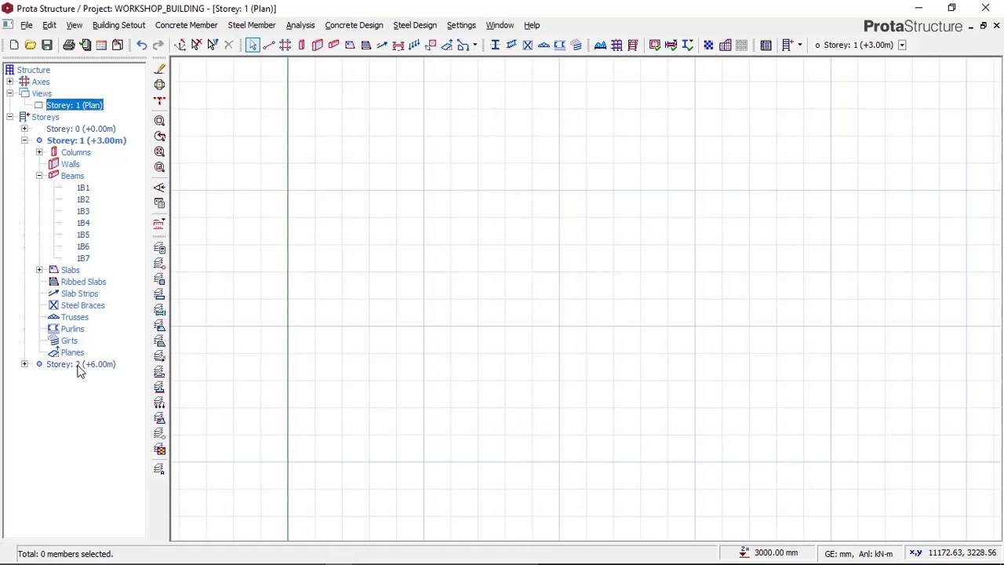
scroll(414, 298, "down", 3)
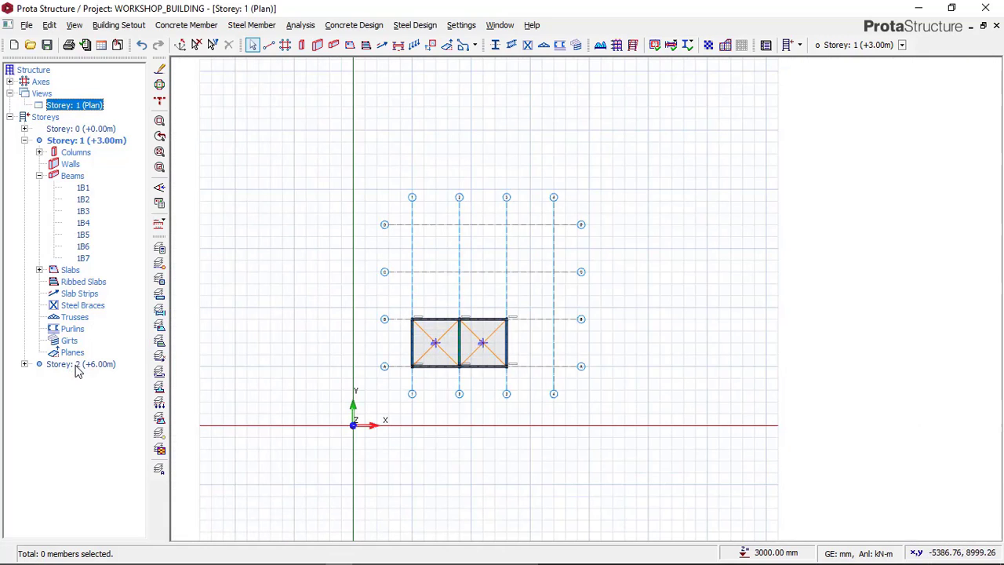
double_click(78, 365)
scroll(426, 341, "up", 2)
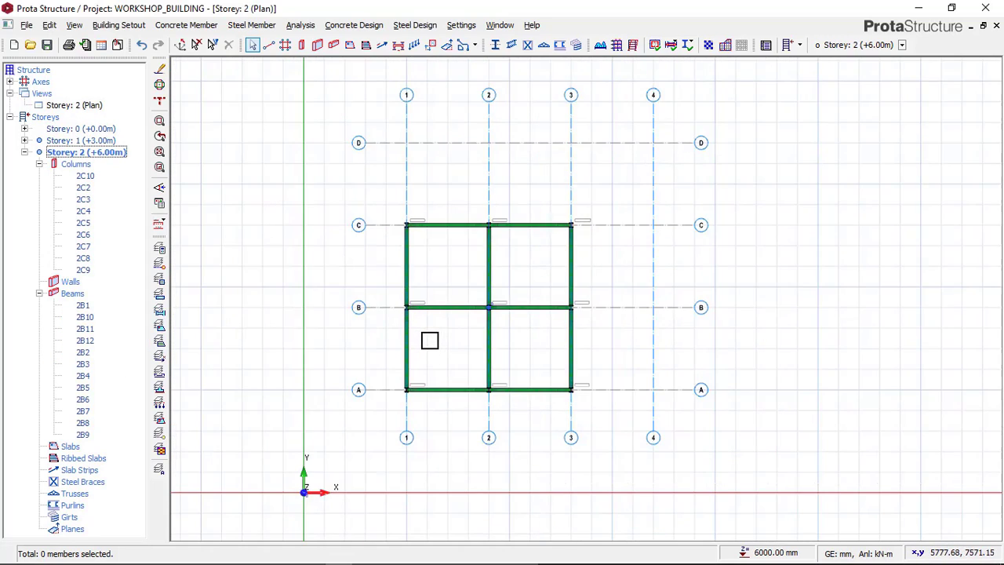
scroll(429, 341, "up", 4)
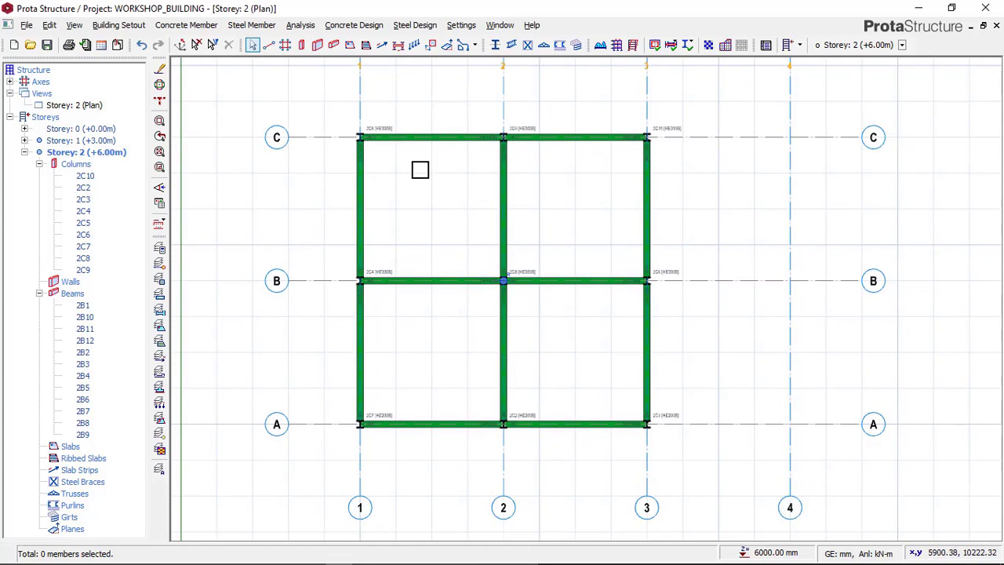
Step: Check the upper storey and roof in the Paint reference image, and return to the Storey 2 plan in ProtaStructure
mouse_move(351, 543)
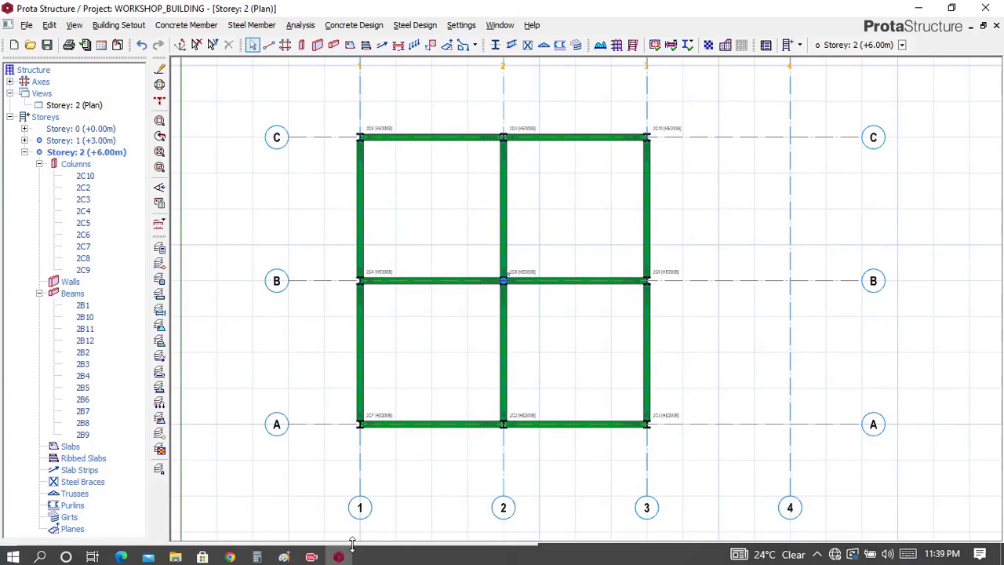
left_click(284, 553)
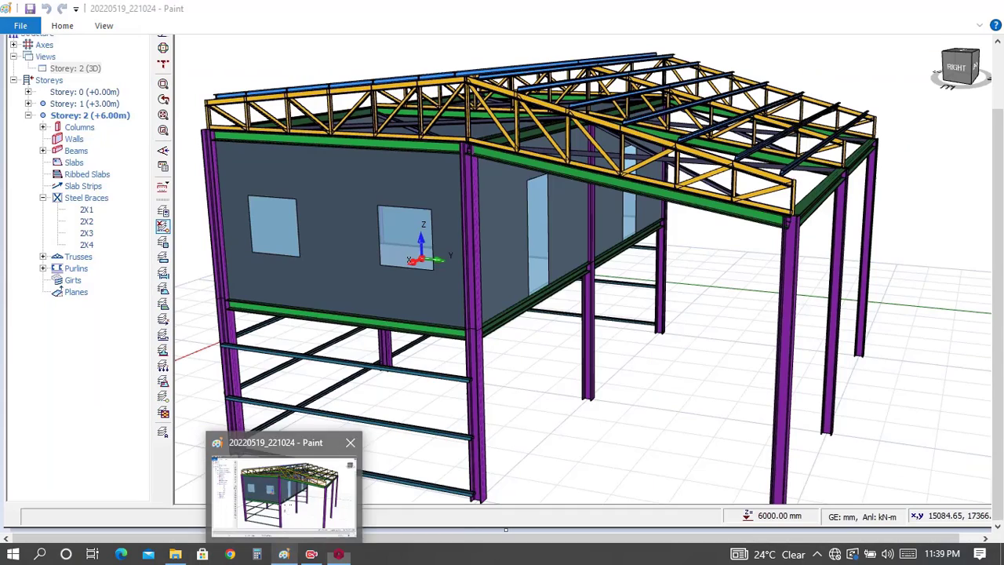
left_click(287, 501)
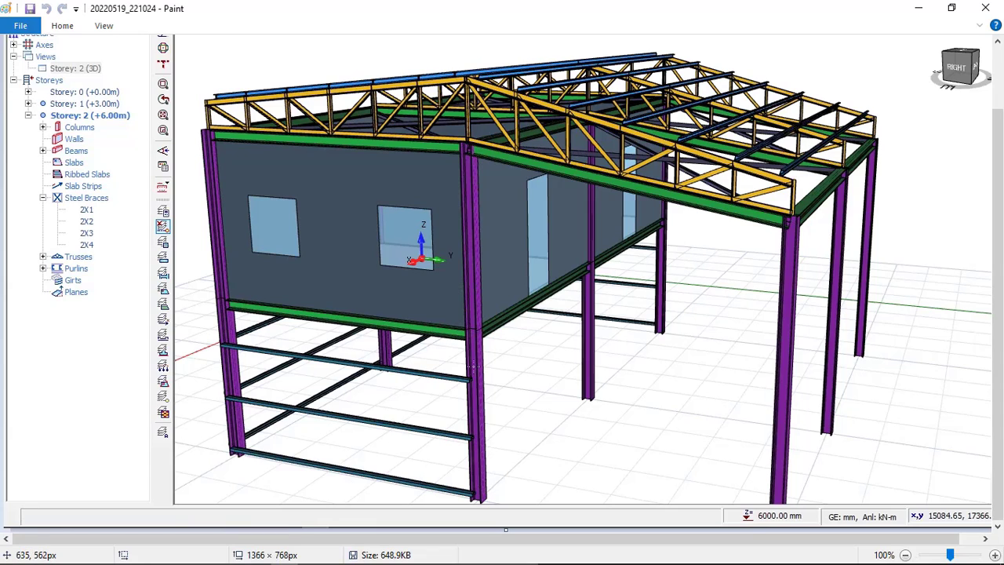
left_click(338, 557)
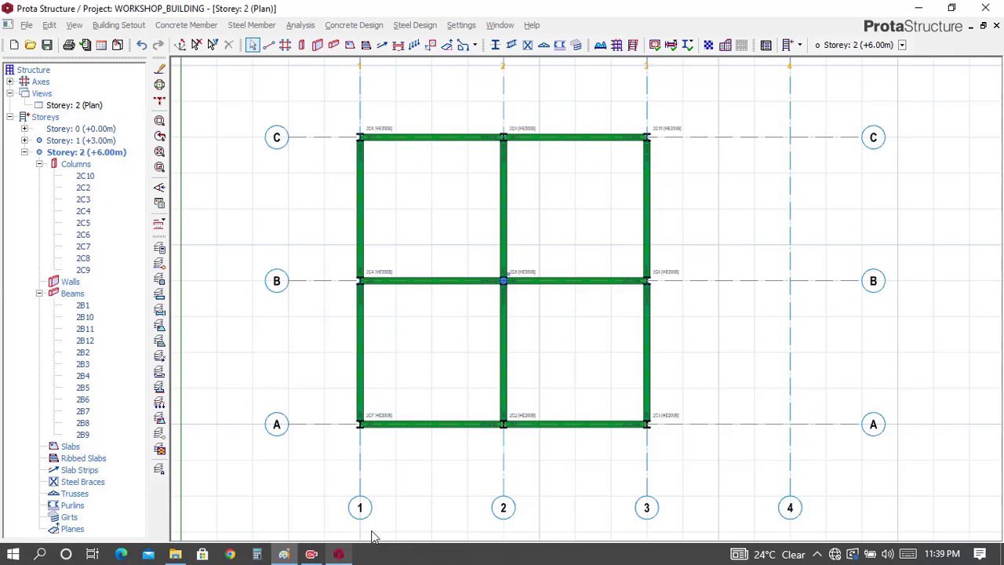
left_click(102, 142)
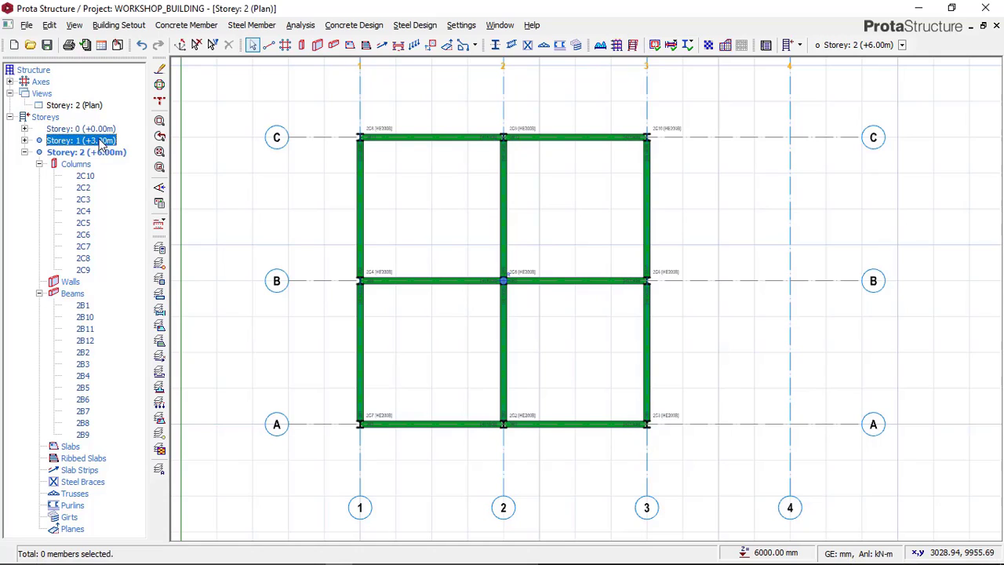
left_click(108, 152)
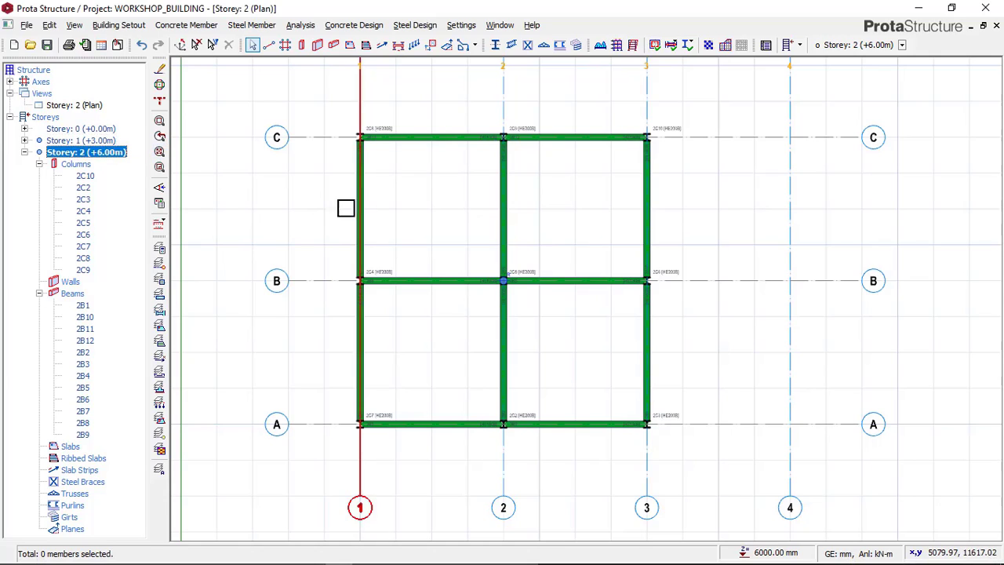
scroll(378, 129, "up", 2)
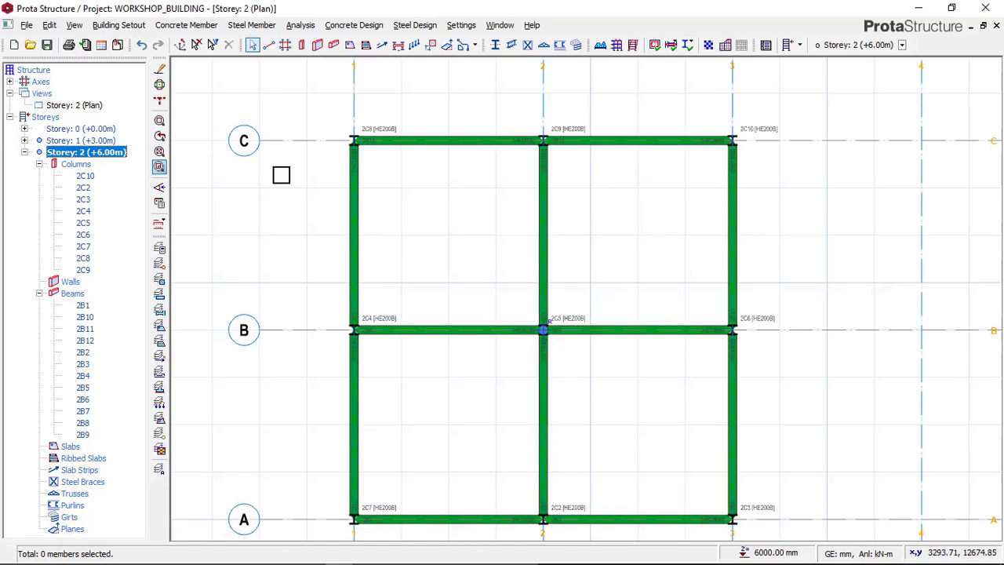
Step: Set the heights of Storey 1 and Storey 2 to 3000 mm in the storey settings and accept the irreversible change
left_click(49, 25)
left_click(116, 25)
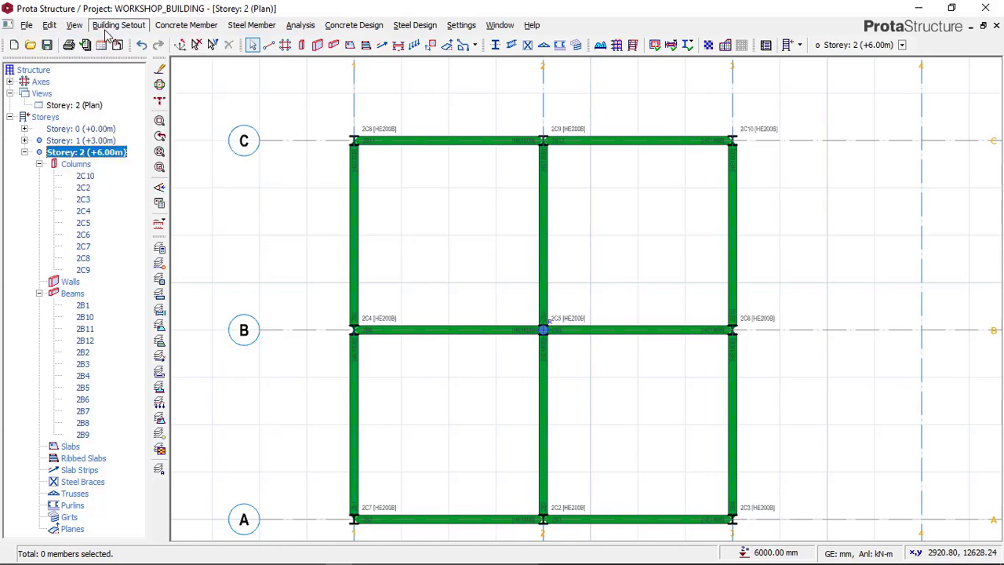
mouse_move(55, 30)
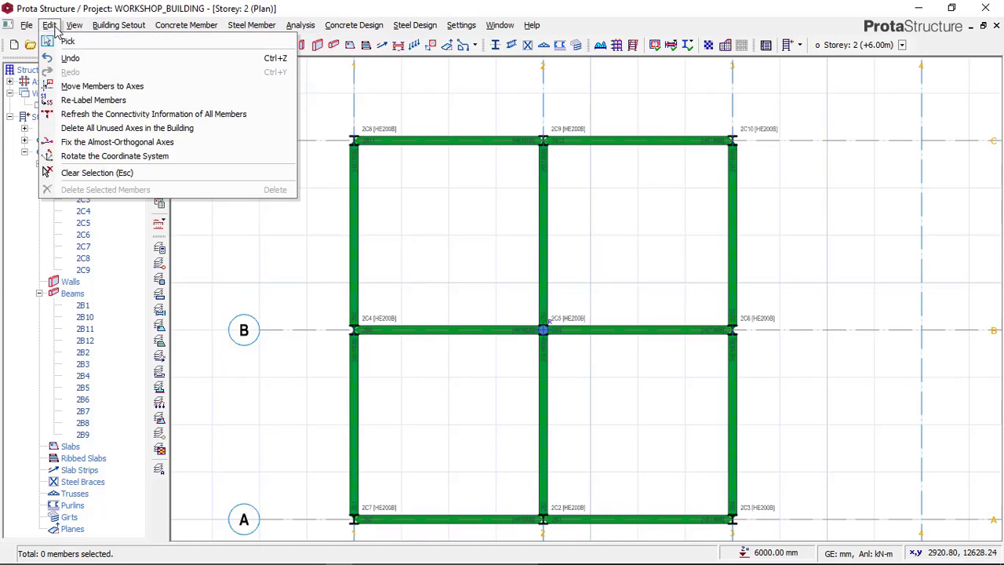
mouse_move(106, 22)
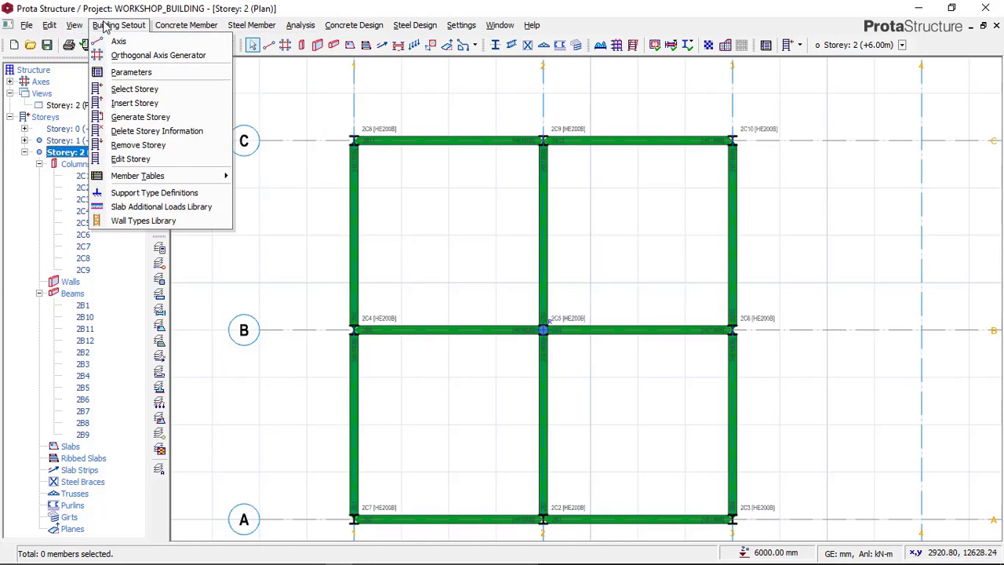
left_click(140, 160)
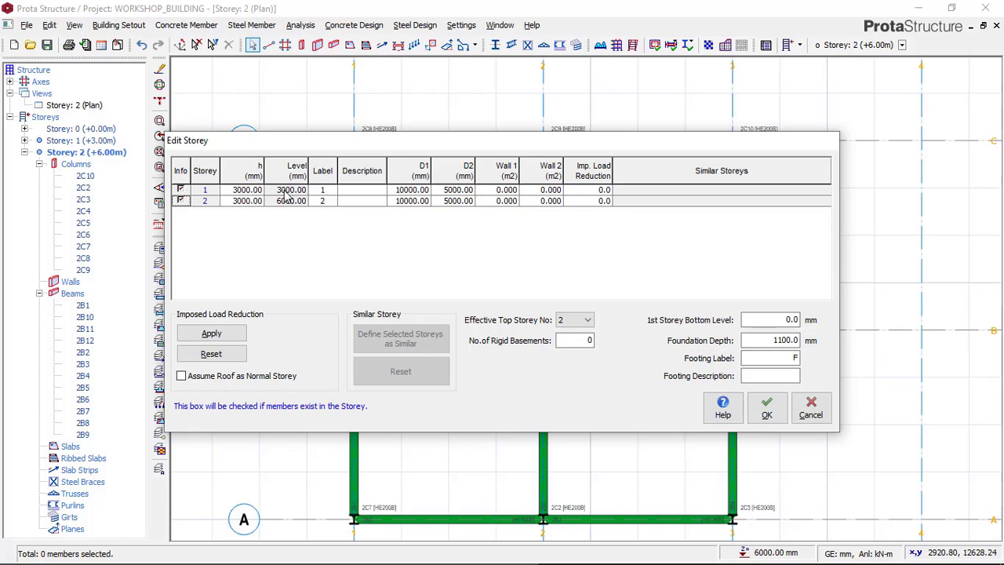
left_click(287, 198)
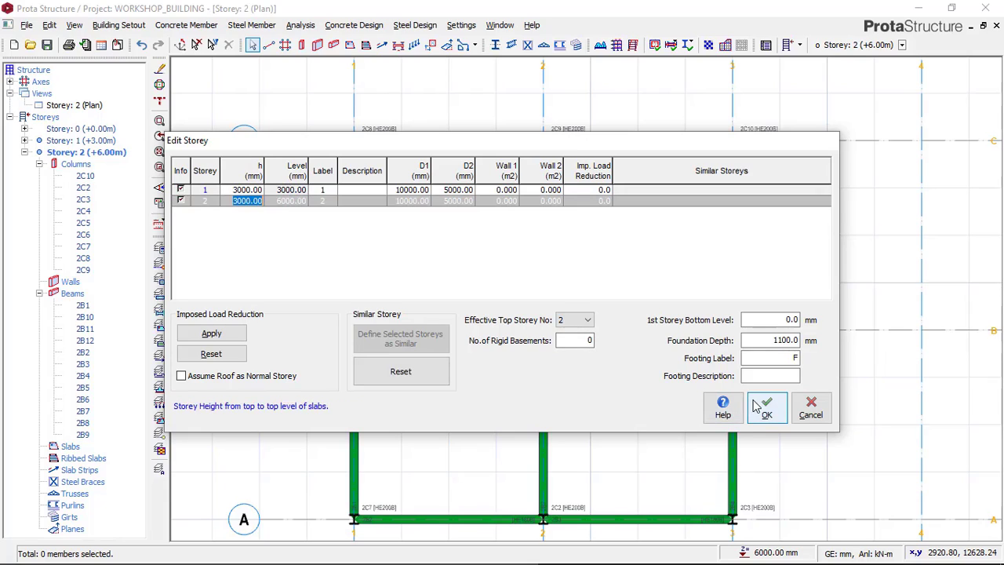
left_click(244, 191)
type("3")
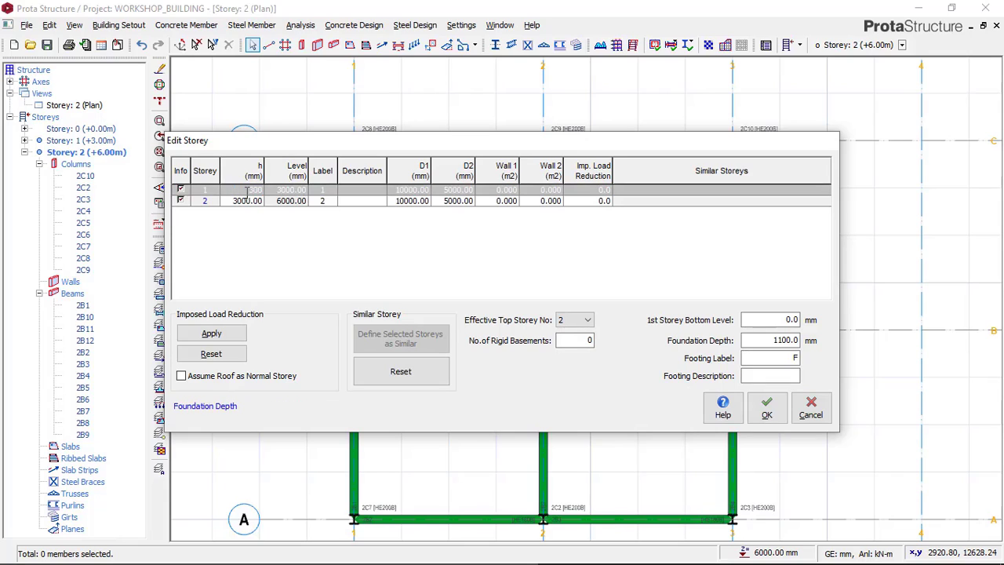
left_click(257, 202)
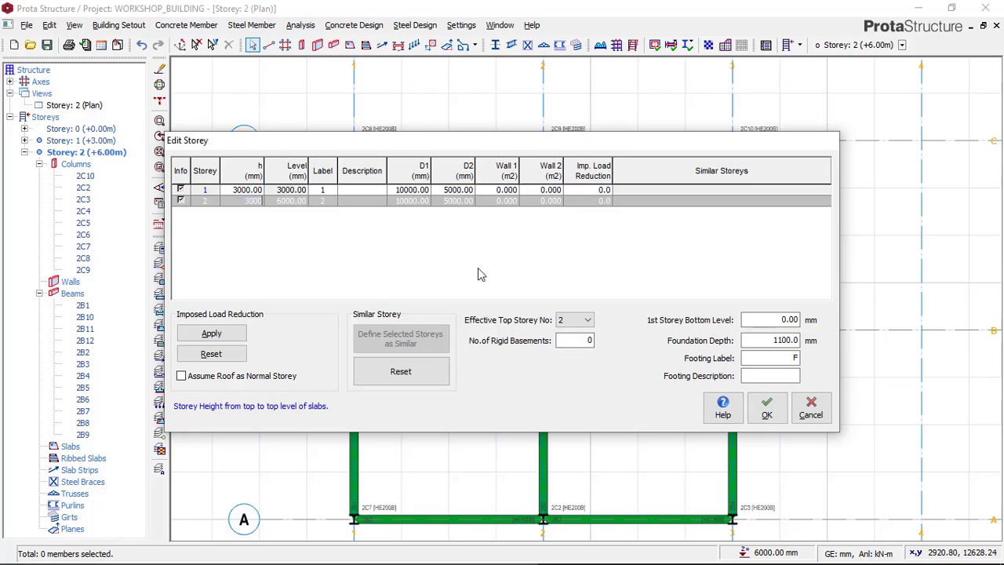
left_click(761, 410)
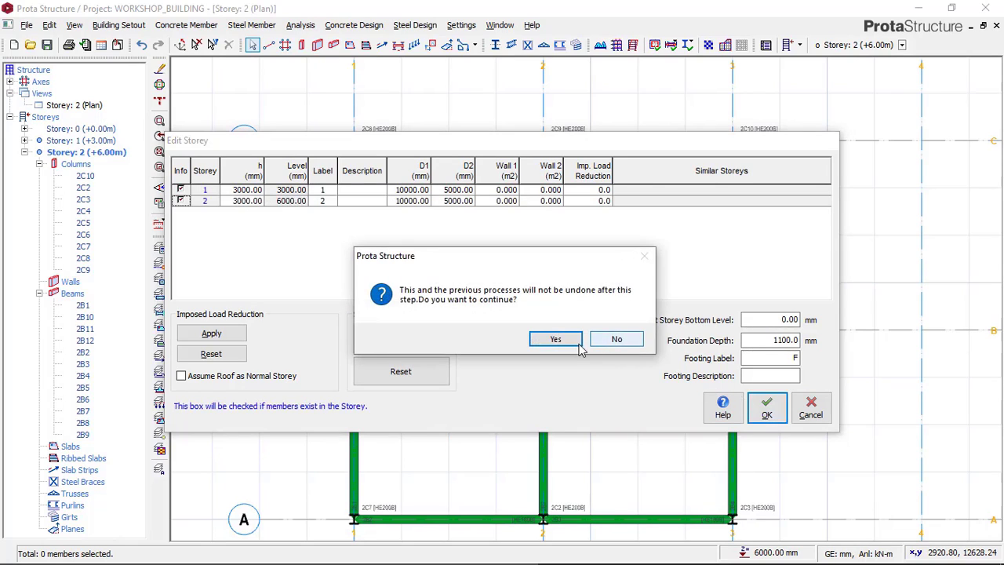
left_click(560, 341)
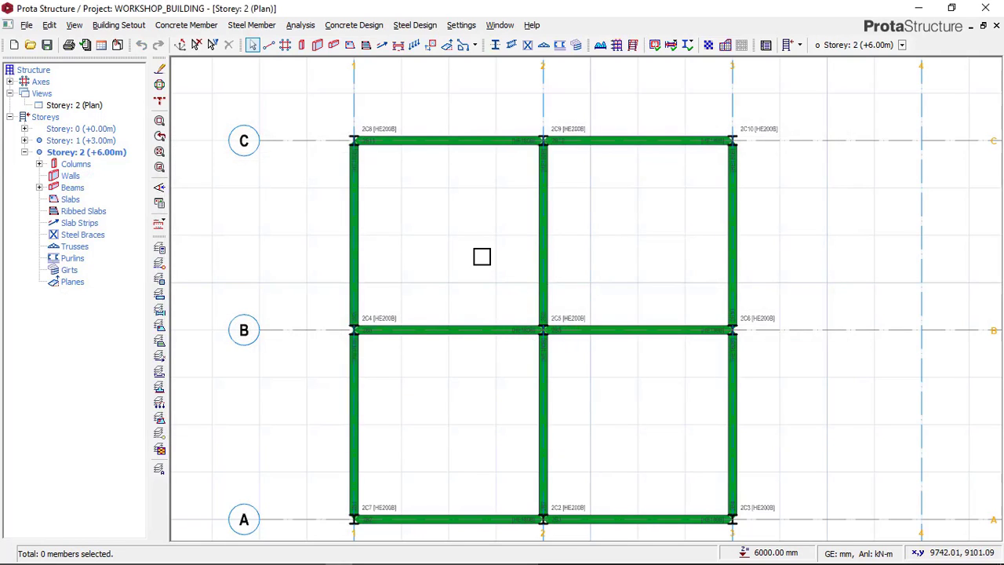
Step: Study the roof trusses in the Paint reference image, undoing any stray mark, and return to the Storey 2 plan
scroll(472, 256, "down", 2)
middle_click_drag(477, 271, 451, 229)
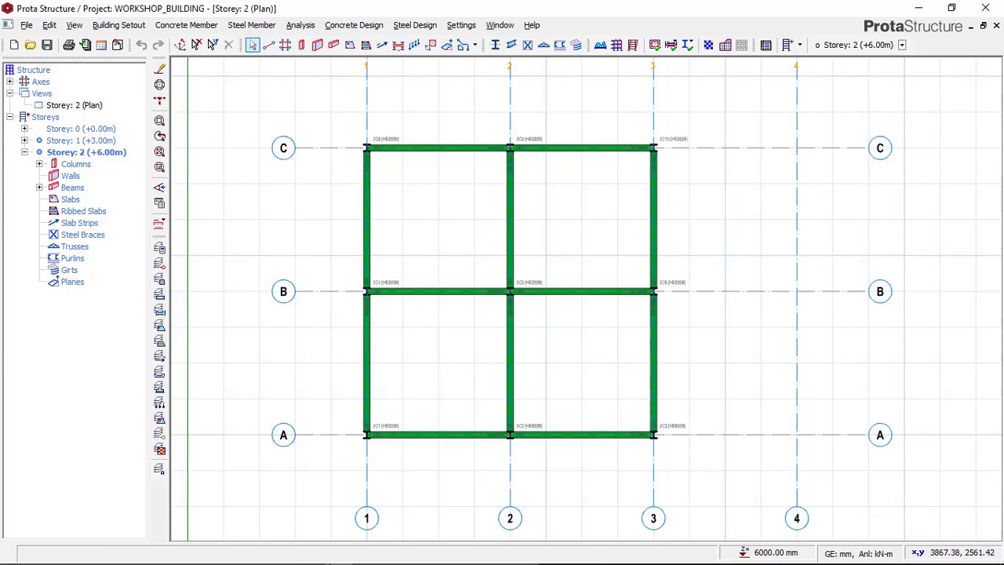
left_click(284, 555)
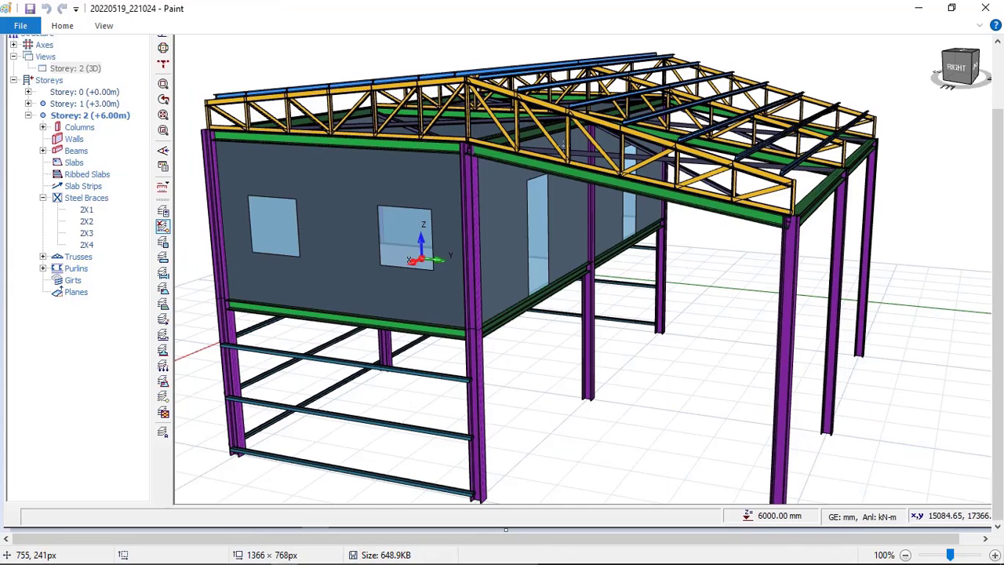
left_click_drag(505, 265, 527, 261)
left_click(46, 8)
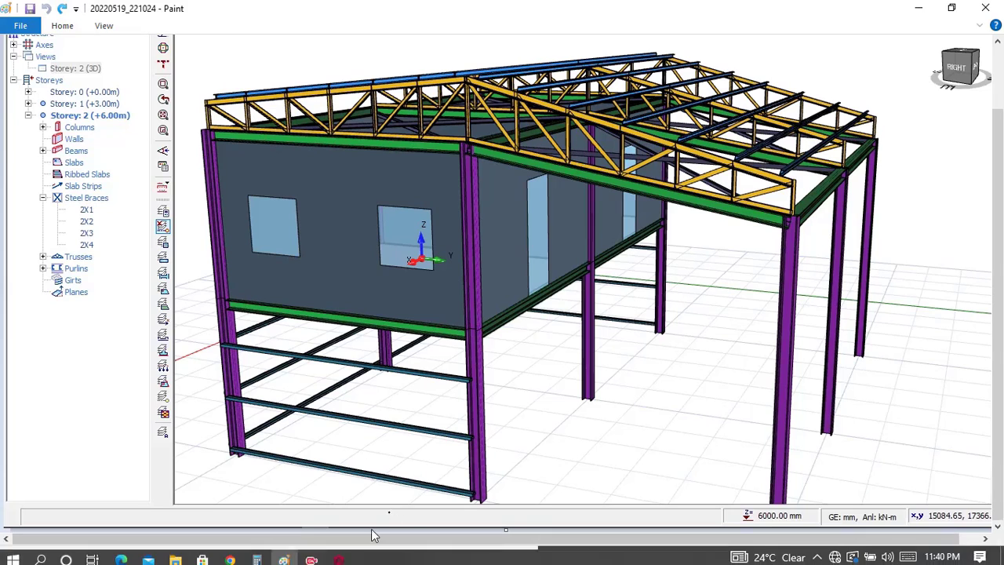
left_click(337, 555)
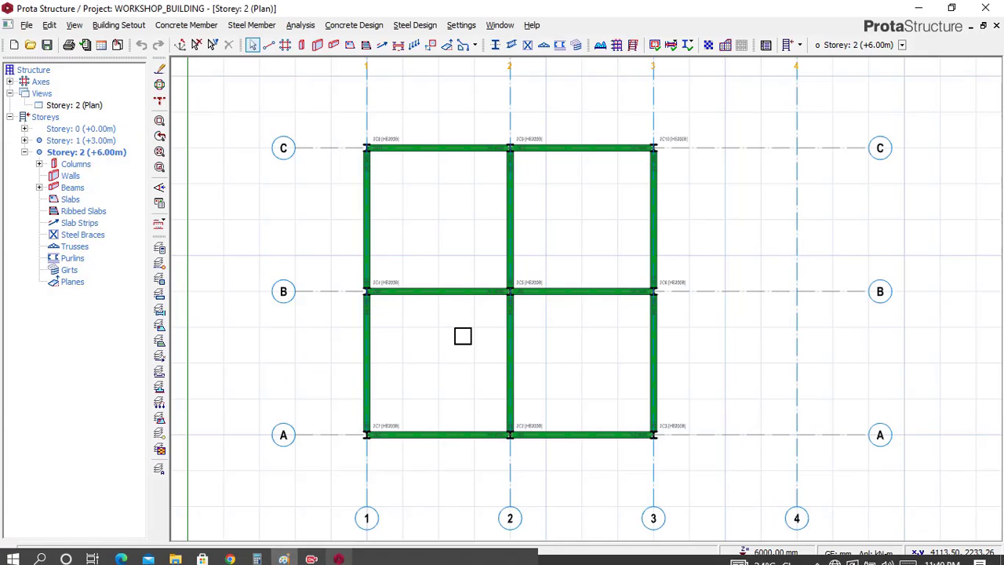
Step: Activate the Steel Truss tool on Storey 2 and check the truss layout in the Paint reference image before returning to ProtaStructure
scroll(493, 378, "up", 3)
middle_click_drag(591, 407, 554, 350)
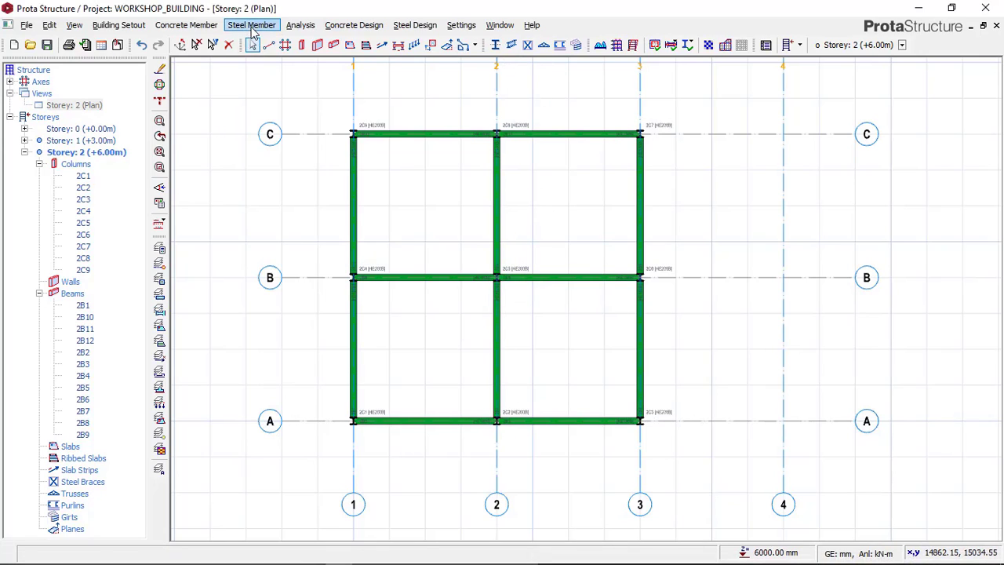
left_click(253, 27)
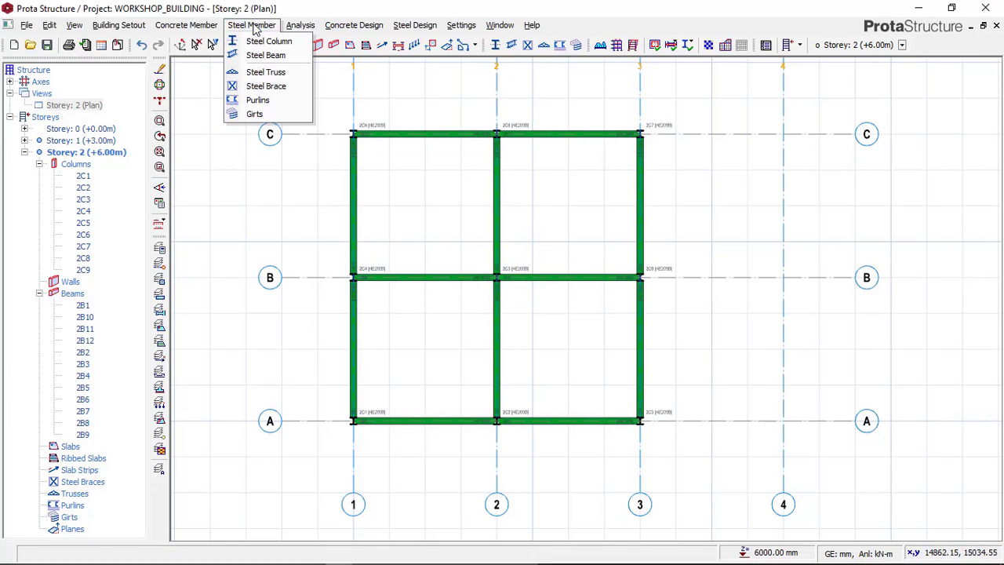
left_click(259, 72)
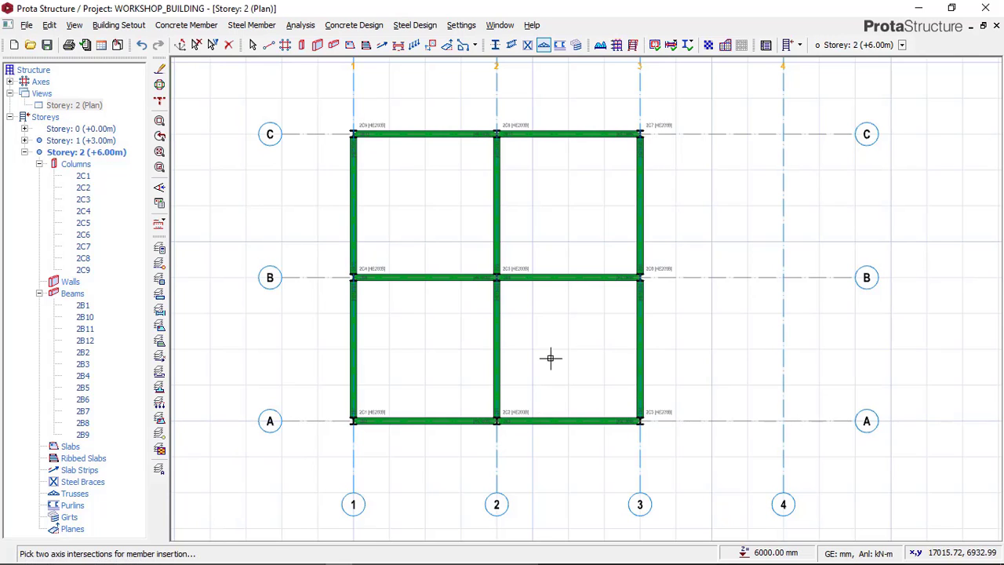
left_click(283, 555)
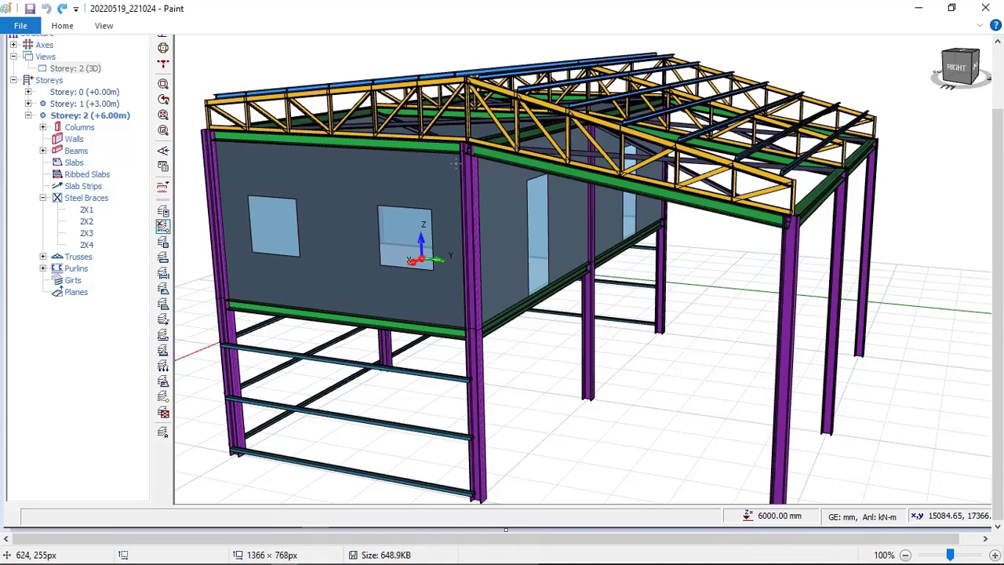
mouse_move(350, 561)
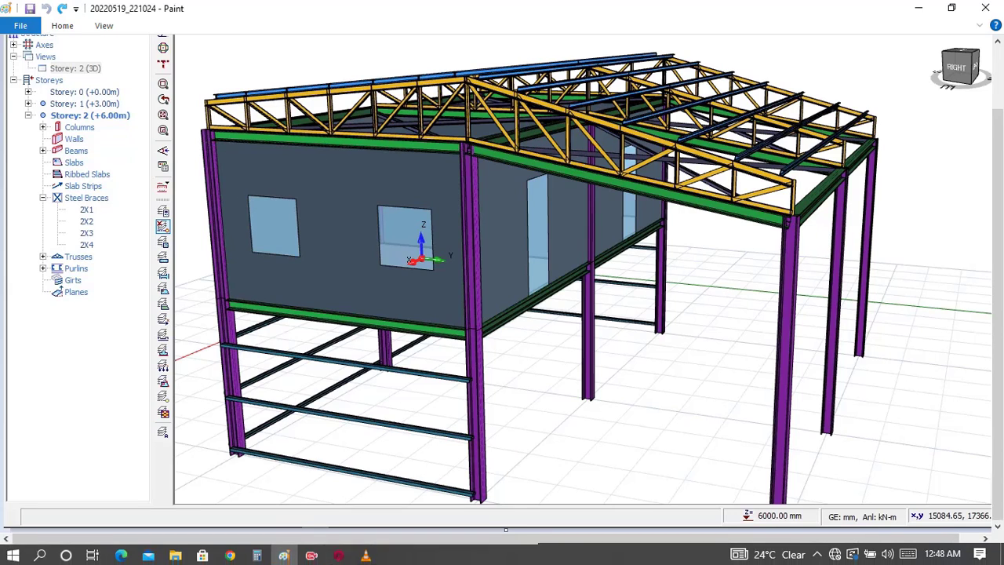
left_click(339, 554)
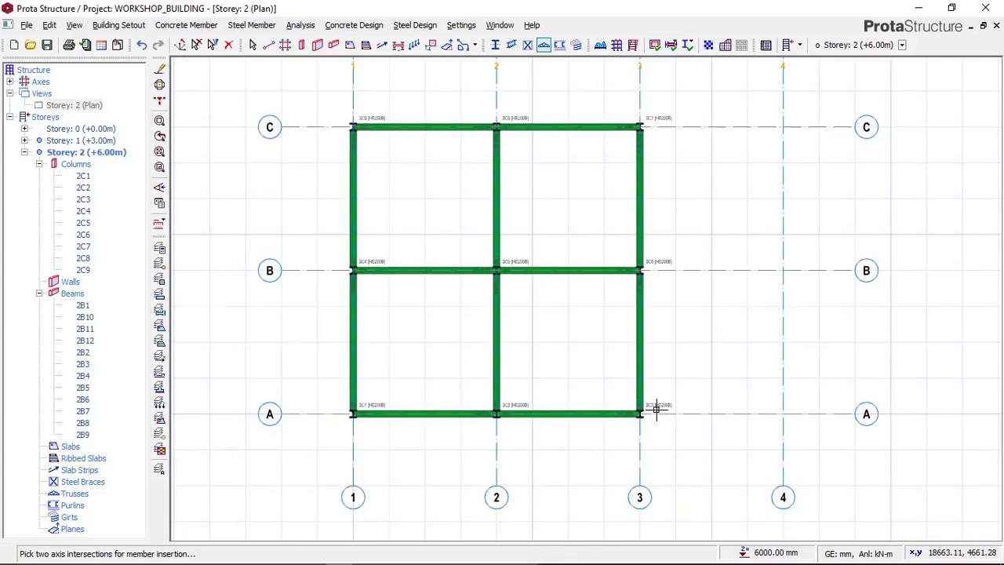
Step: Lay out a steel truss along axis 3 from axis A to axis B, and consult the Paint reference image for its profile
scroll(657, 408, "up", 5)
left_click(588, 404)
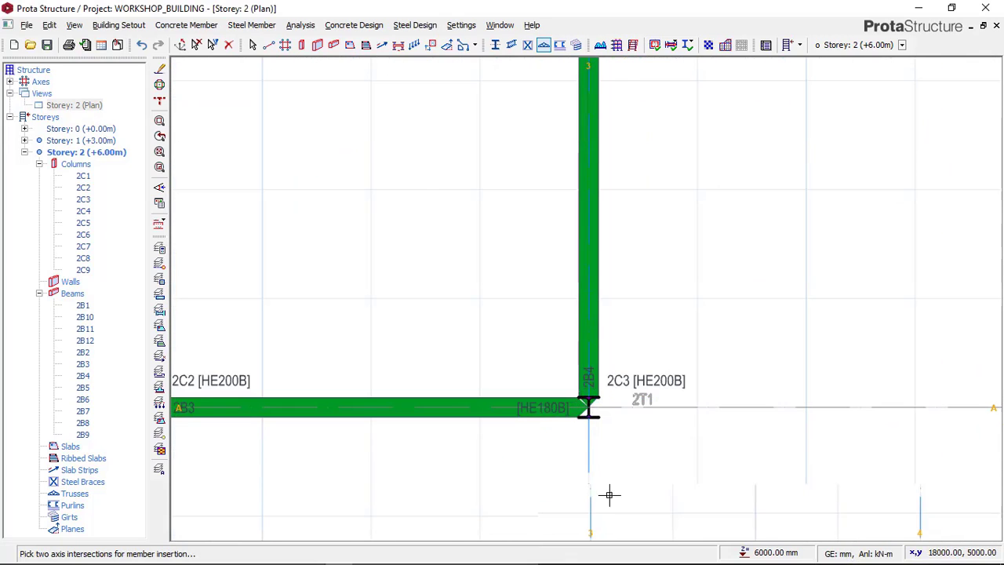
scroll(607, 493, "down", 3)
scroll(633, 197, "up", 3)
scroll(599, 188, "up", 2)
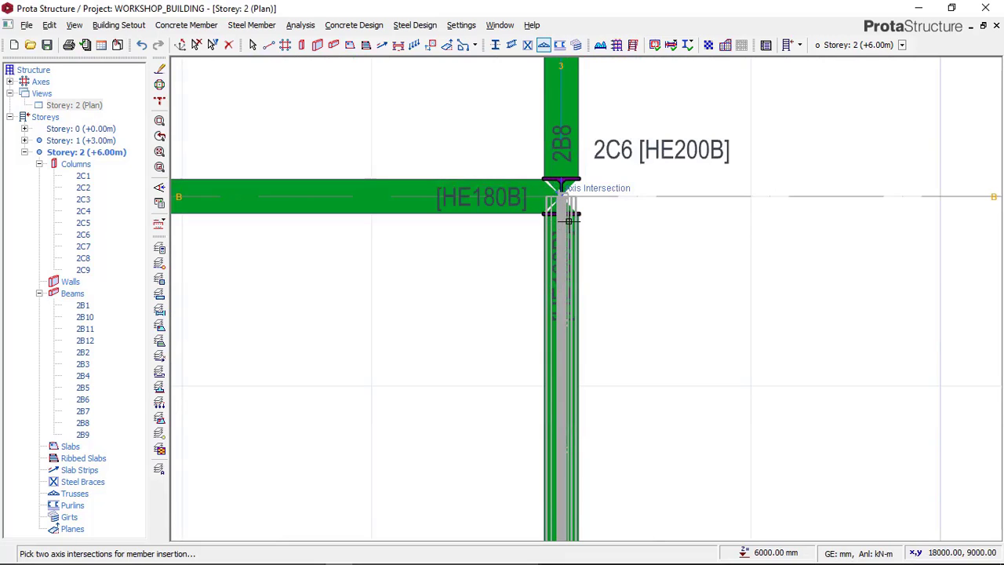
left_click(568, 221)
left_click(318, 192)
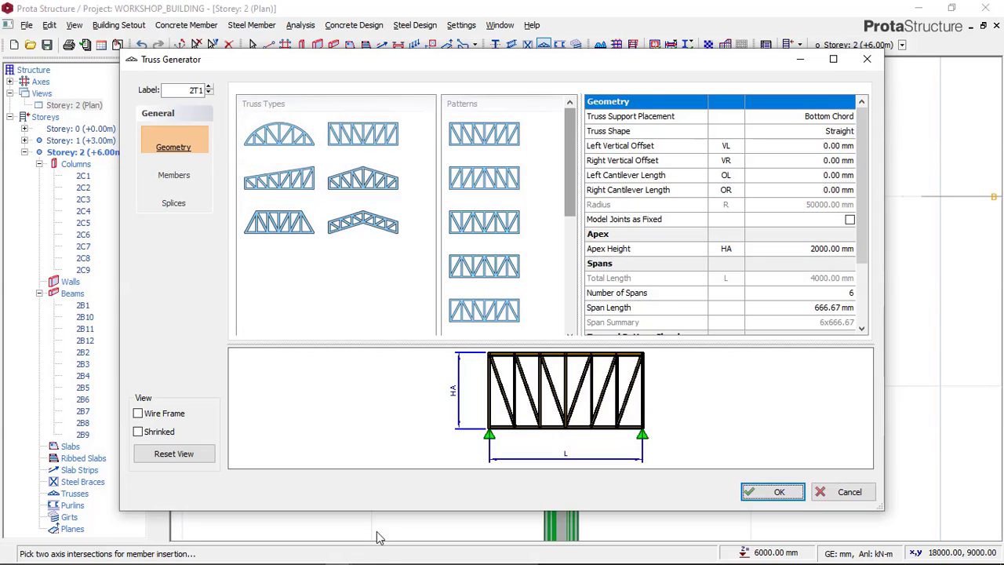
mouse_move(388, 560)
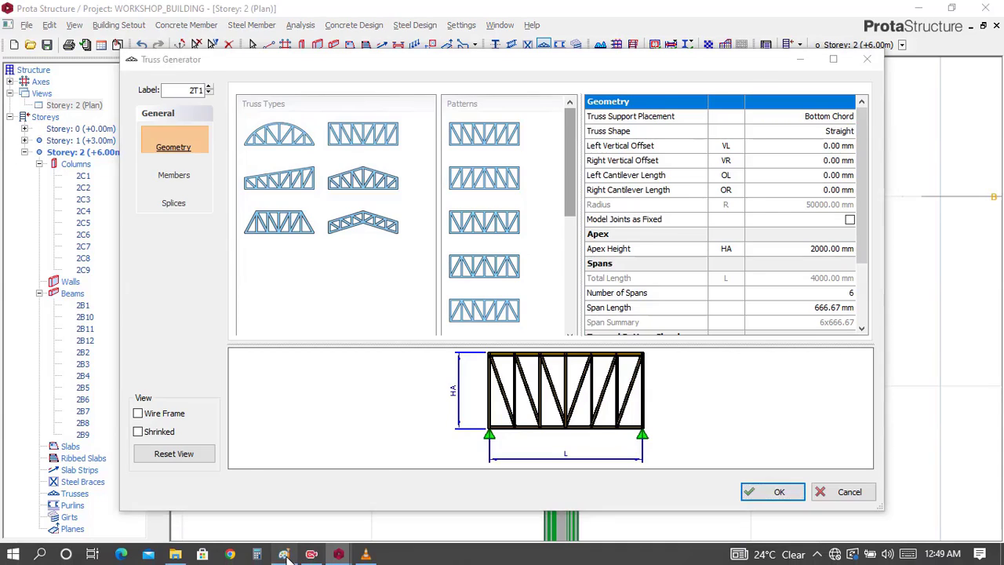
left_click(284, 554)
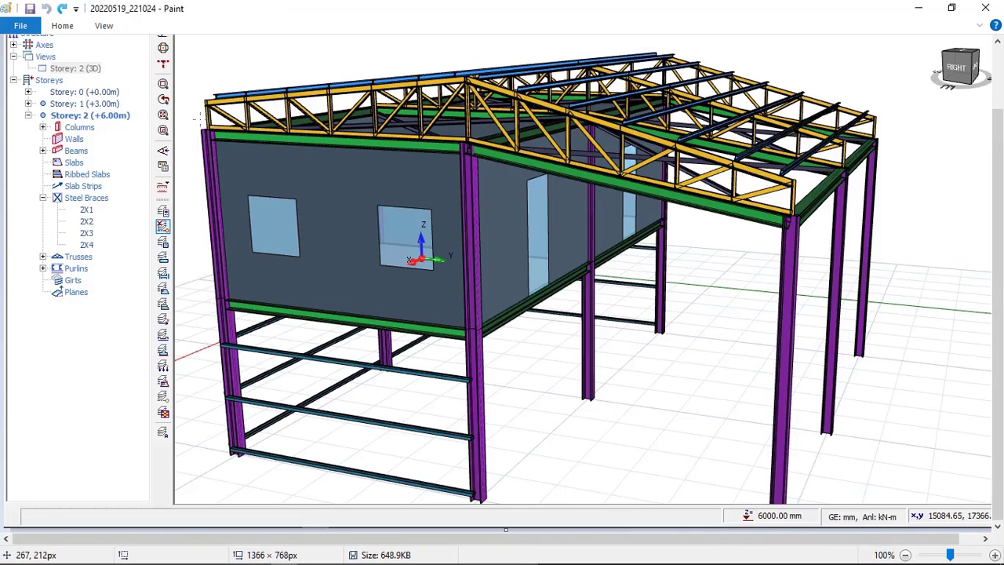
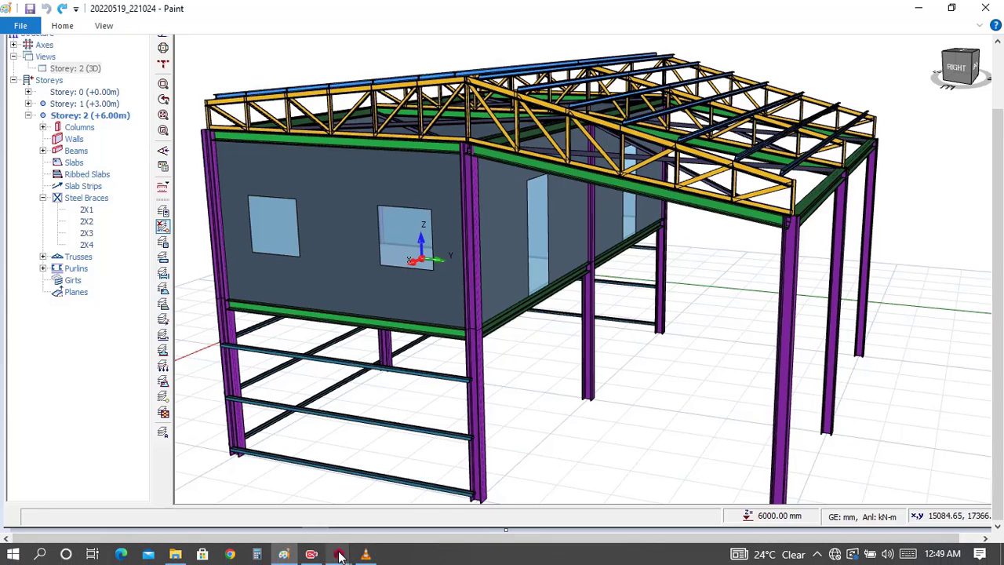
Step: Switch back to ProtaStructure and create the axis 3 truss with the single-slope type, checking its shape against the Paint reference image
mouse_move(343, 554)
left_click(413, 503)
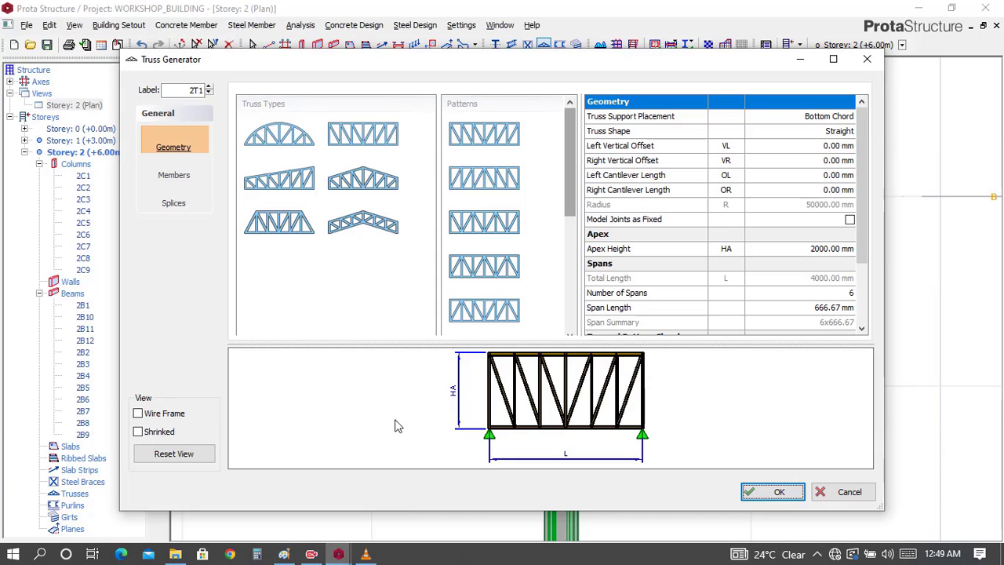
left_click(295, 192)
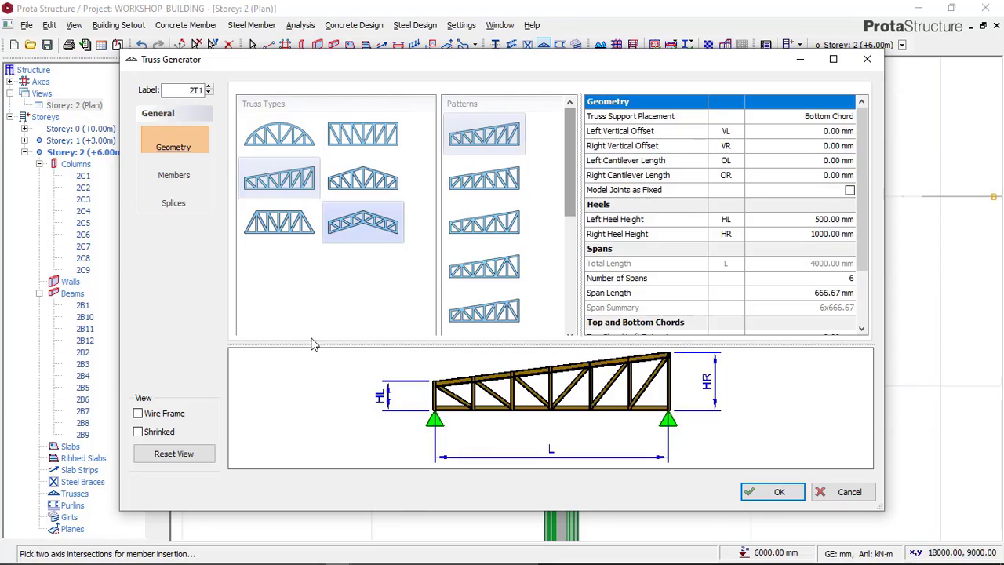
left_click(282, 555)
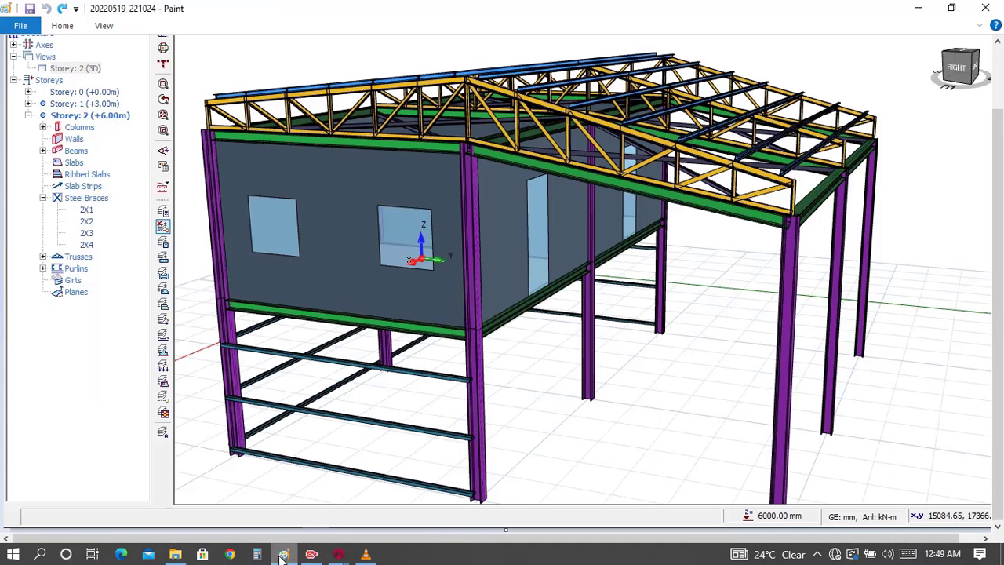
left_click(281, 556)
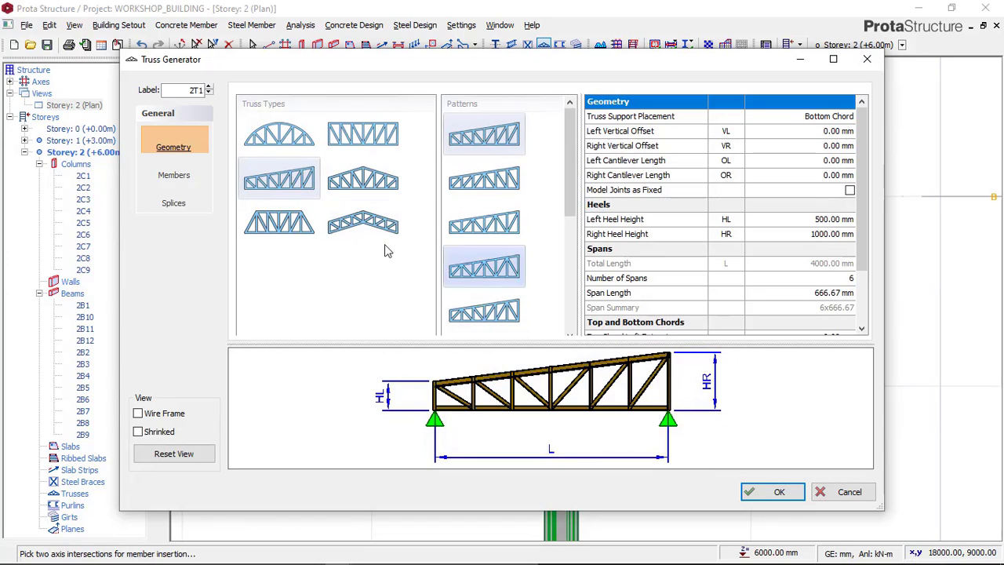
left_click(767, 490)
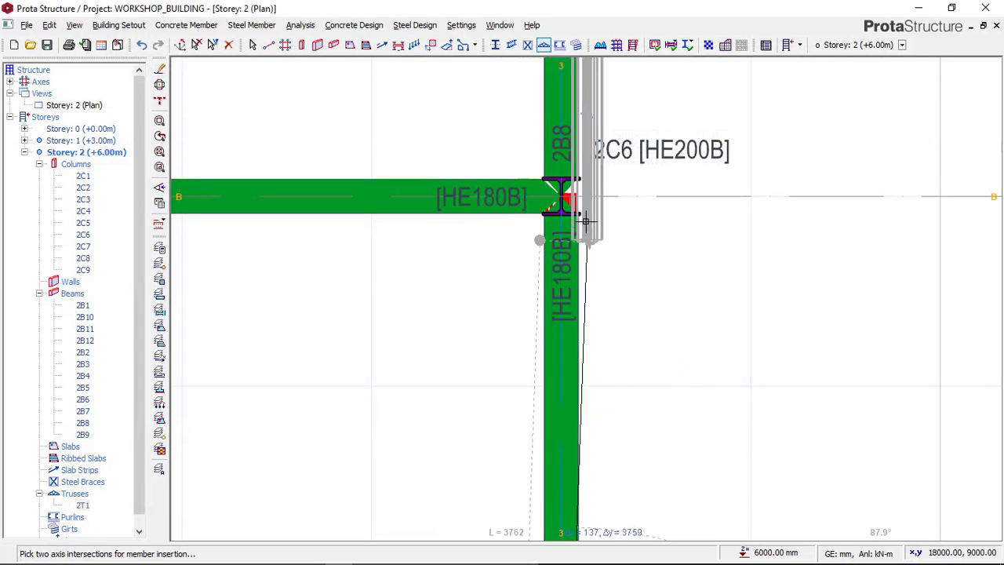
scroll(592, 233, "down", 3)
key("Escape")
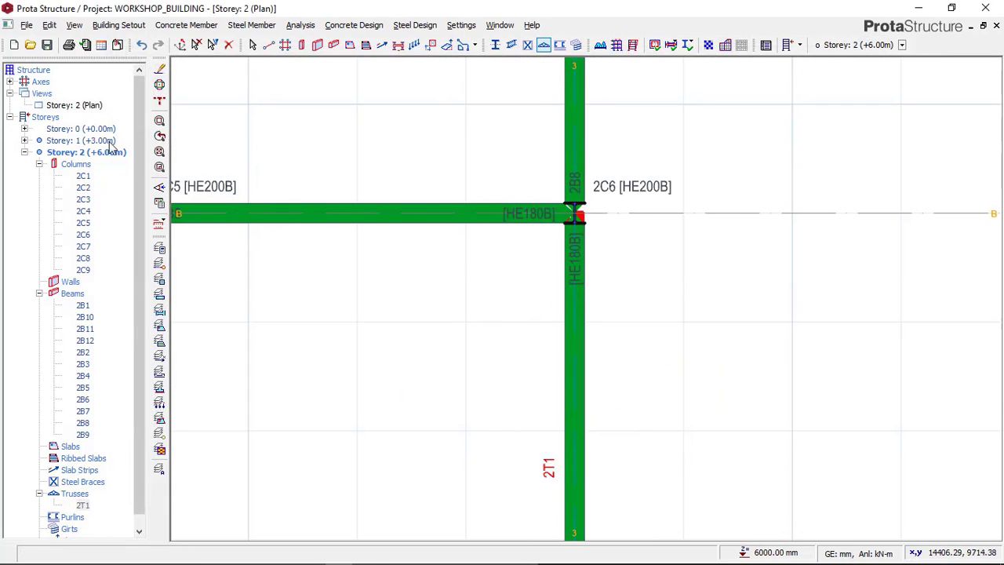
Step: Show Storey 2 in 3D and compare the new truss with the Paint reference image before returning to ProtaStructure
left_click(88, 105)
right_click(88, 106)
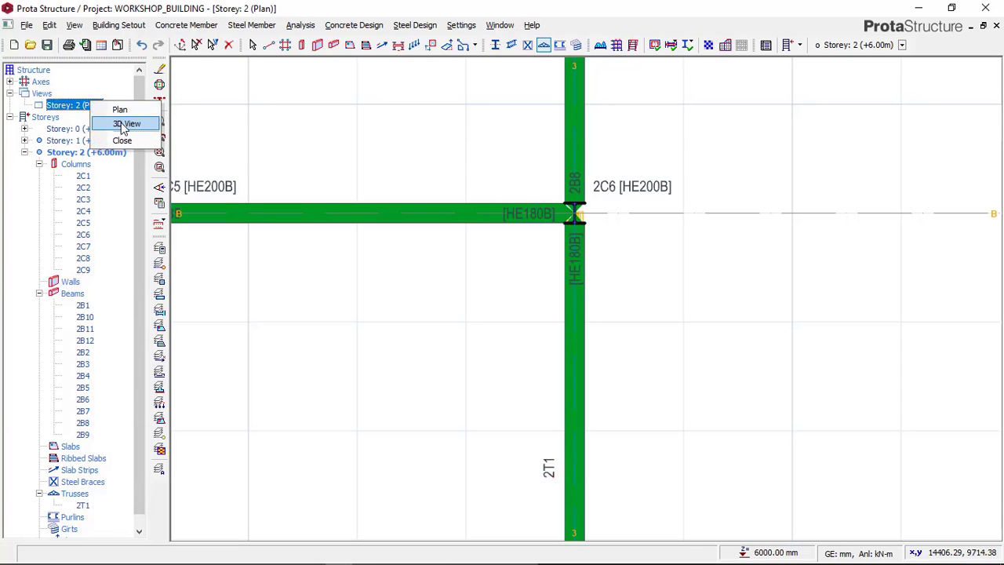
left_click(125, 124)
middle_click_drag(656, 314, 627, 290)
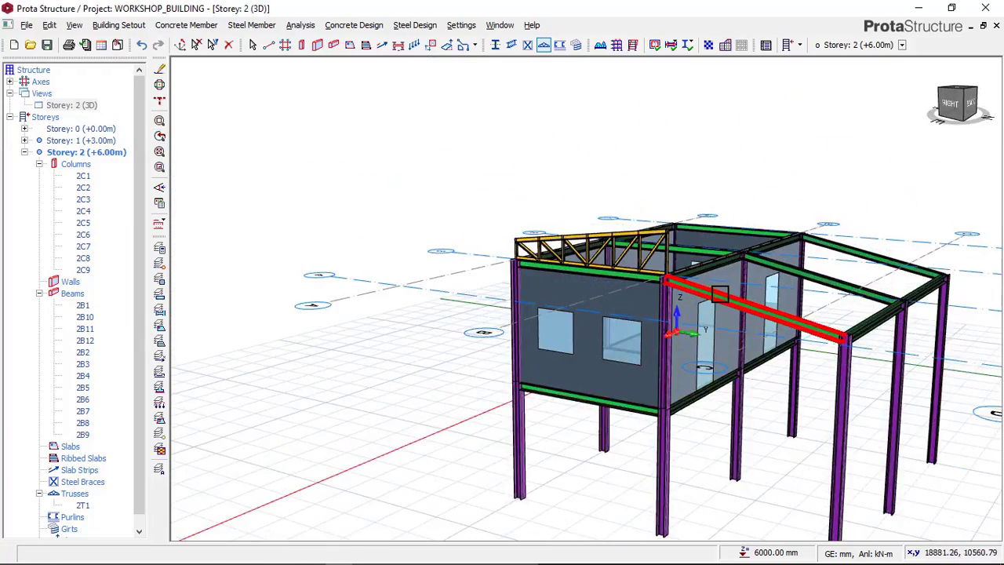
middle_click_drag(477, 332, 332, 477)
left_click(285, 555)
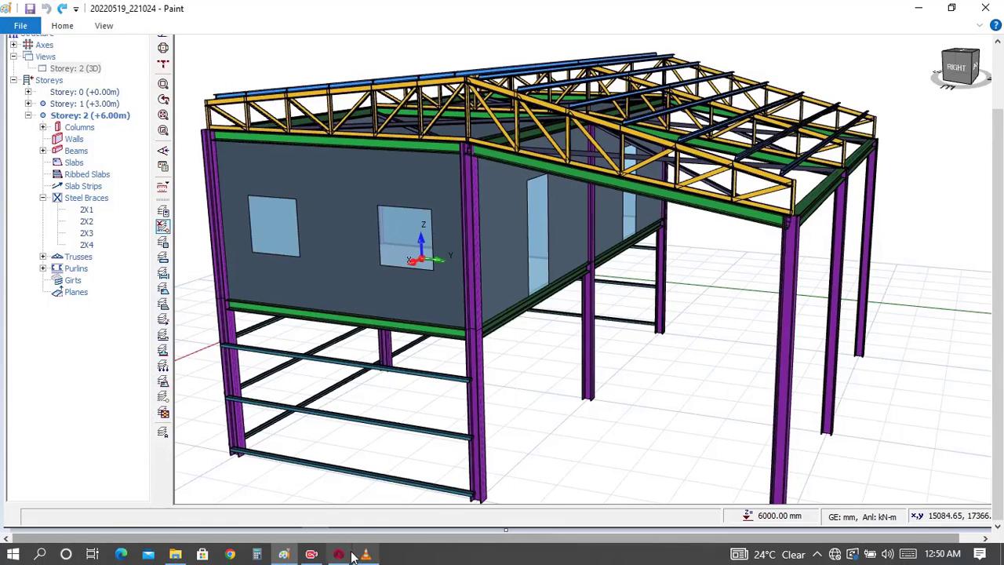
left_click(345, 555)
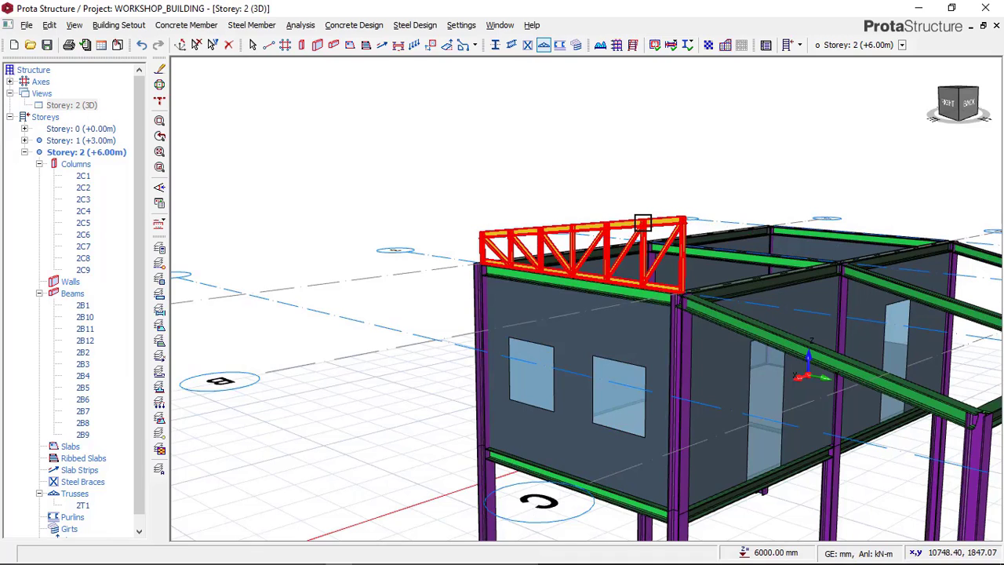
mouse_move(625, 226)
right_click(573, 179)
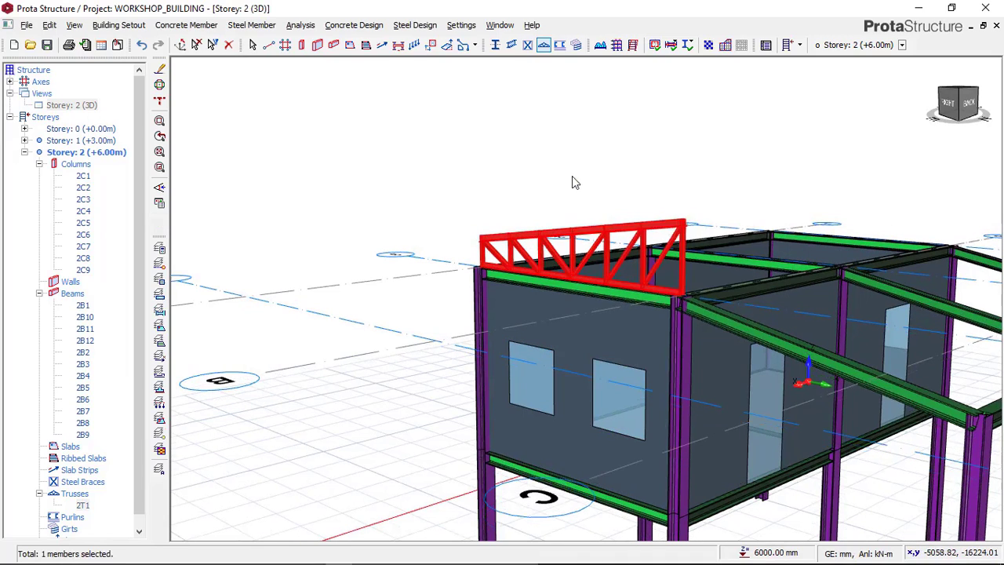
left_click(594, 188)
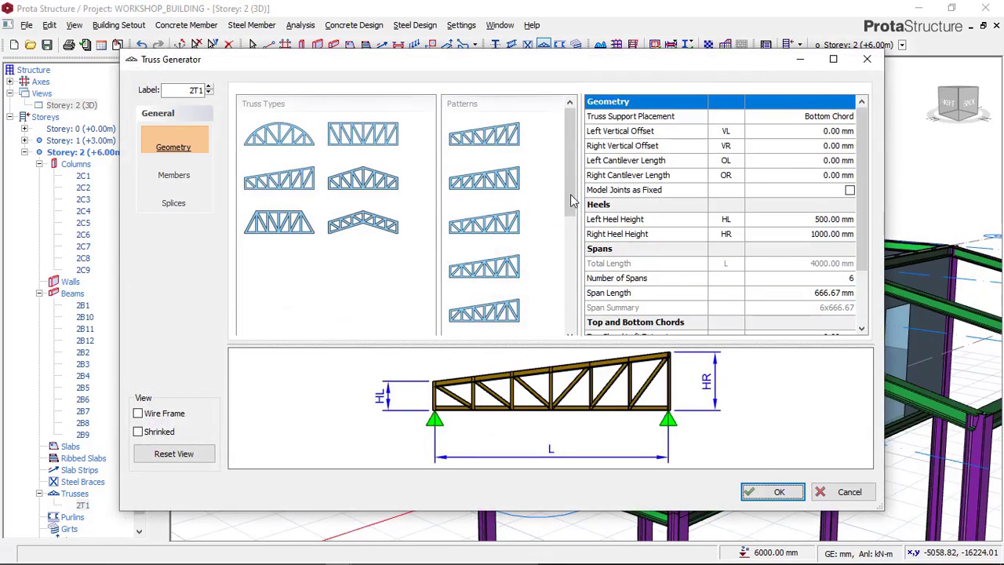
left_click(866, 59)
Step: Return to the Storey 2 plan and open the member section settings of the truss on axis 3
right_click(93, 106)
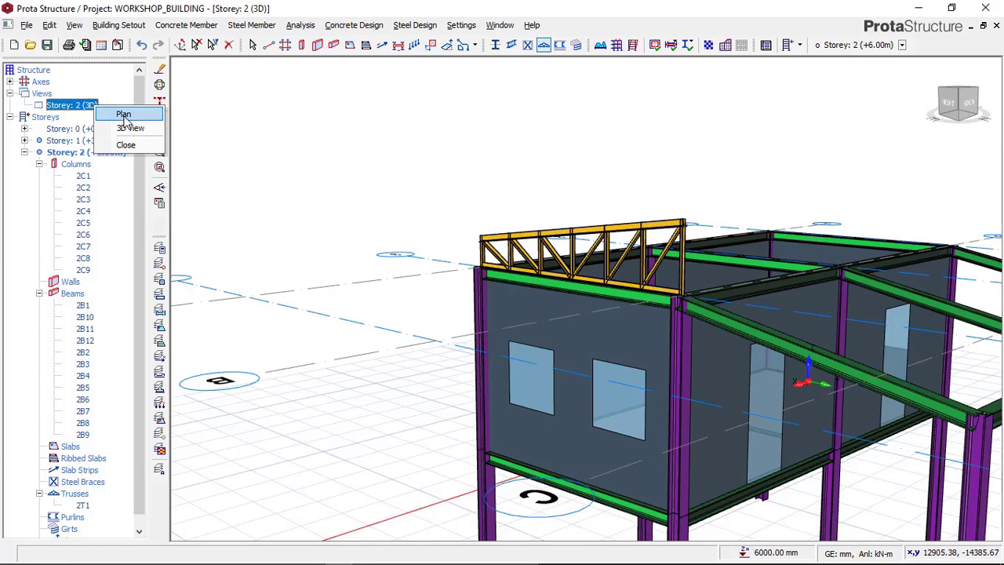
left_click(123, 116)
scroll(663, 301, "up", 2)
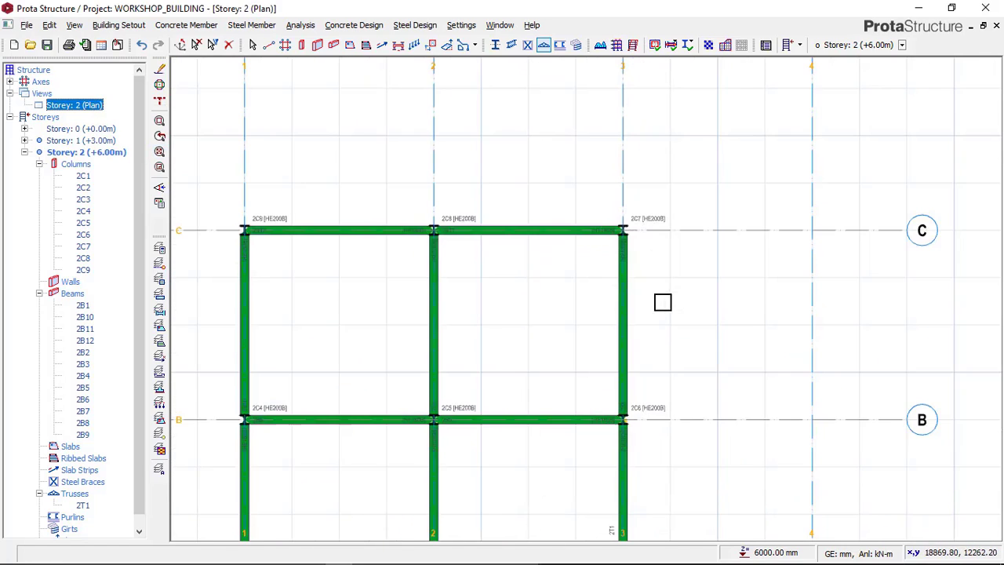
scroll(604, 318, "down", 2)
scroll(620, 372, "up", 6)
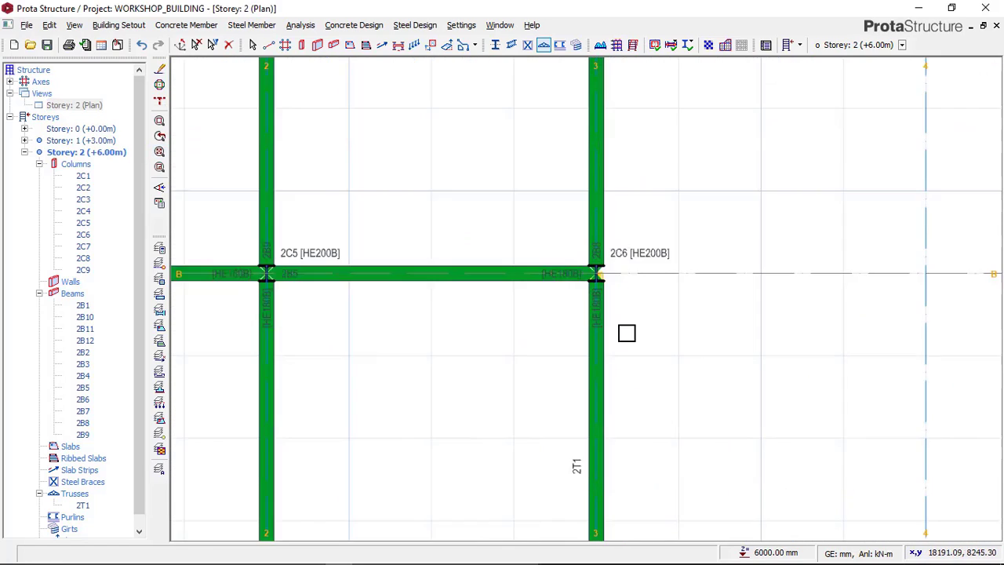
left_click(593, 252)
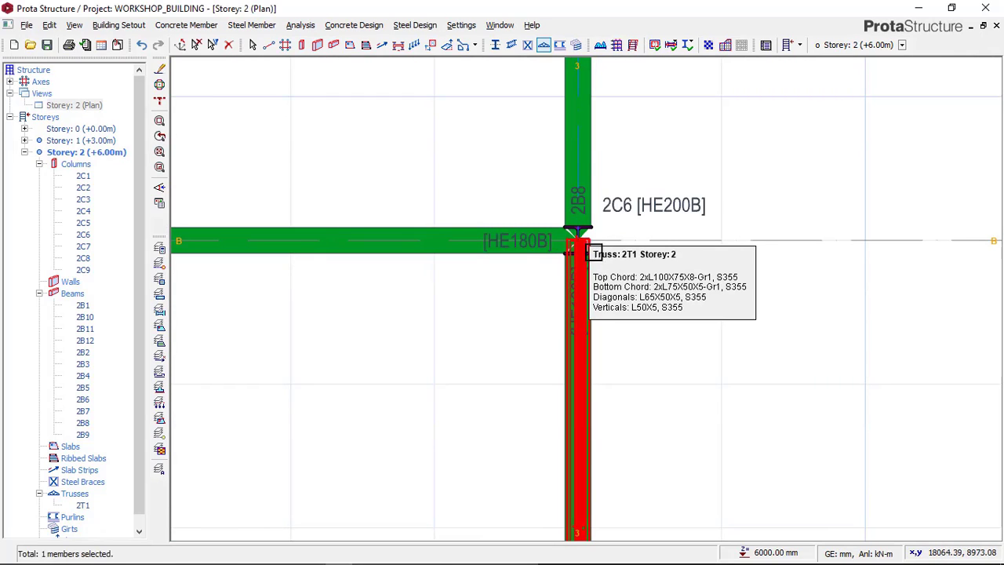
right_click(654, 172)
left_click(671, 175)
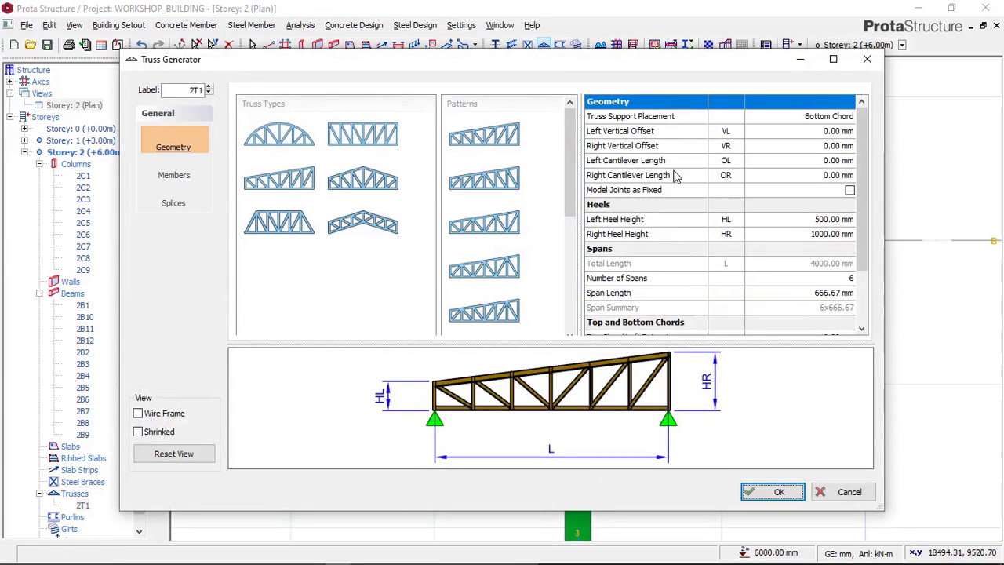
left_click(174, 176)
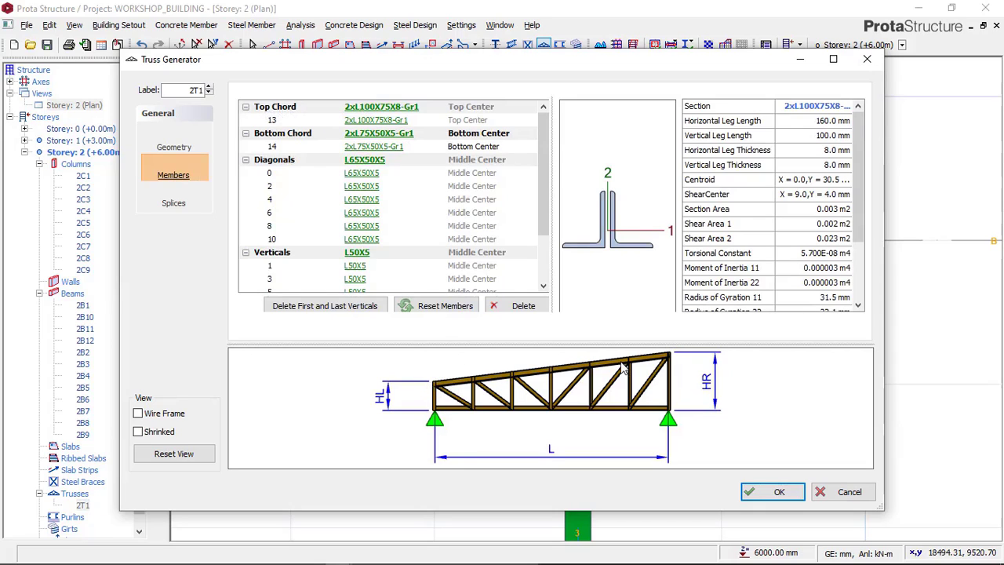
Step: Set the truss's top chord to a double L100X50X10 angle section
left_click(384, 108)
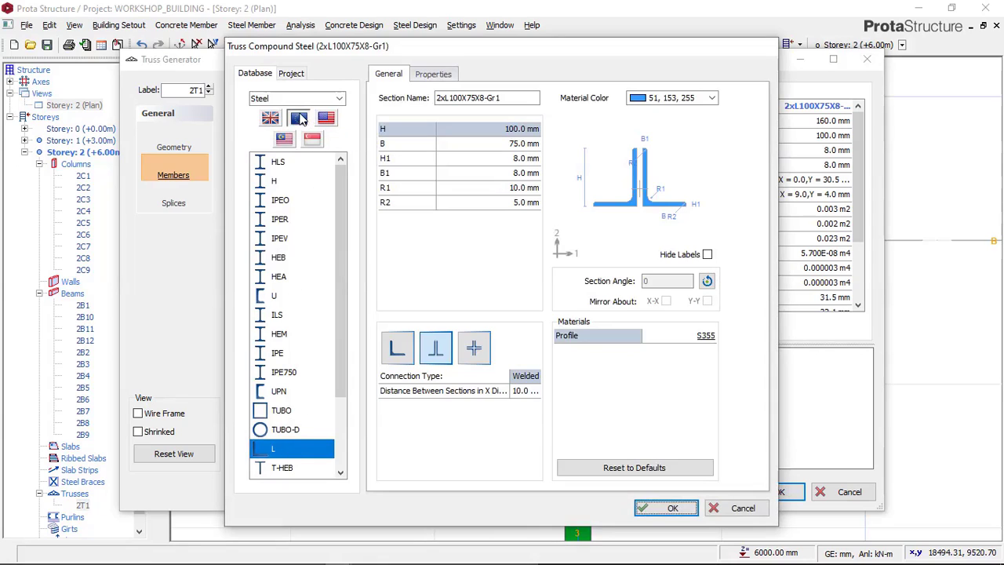
left_click(268, 451)
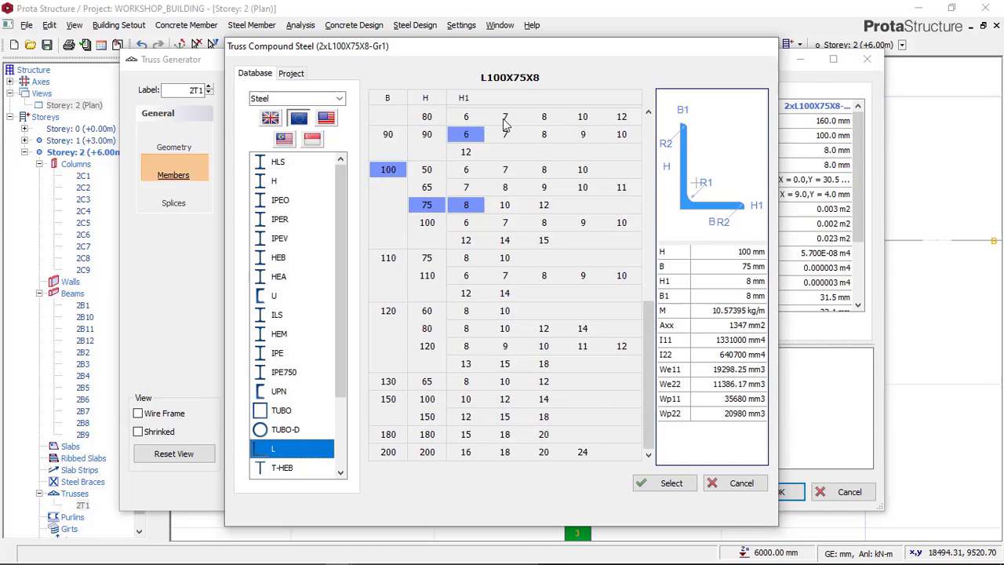
left_click_drag(525, 45, 356, 42)
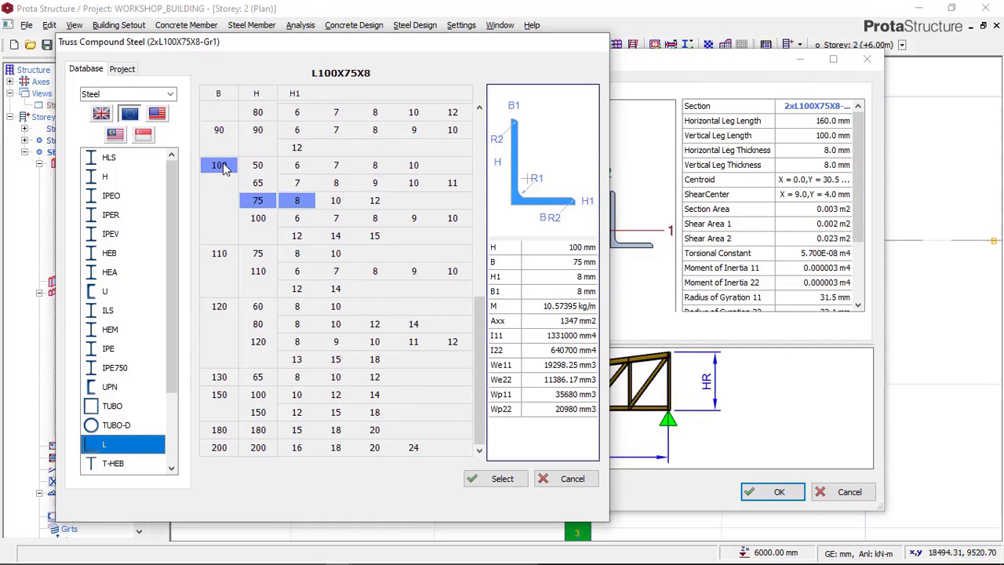
left_click(257, 166)
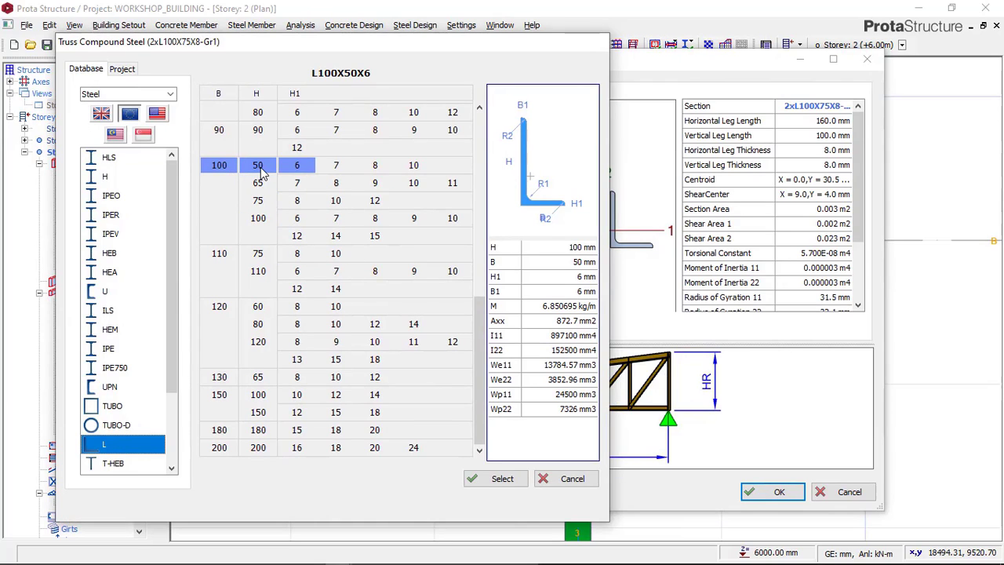
left_click(414, 164)
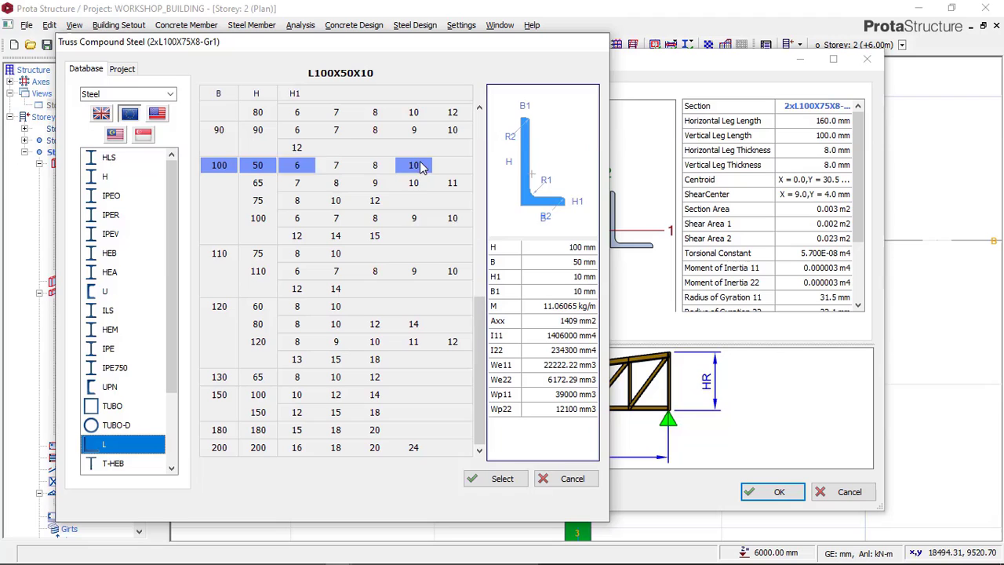
left_click(497, 480)
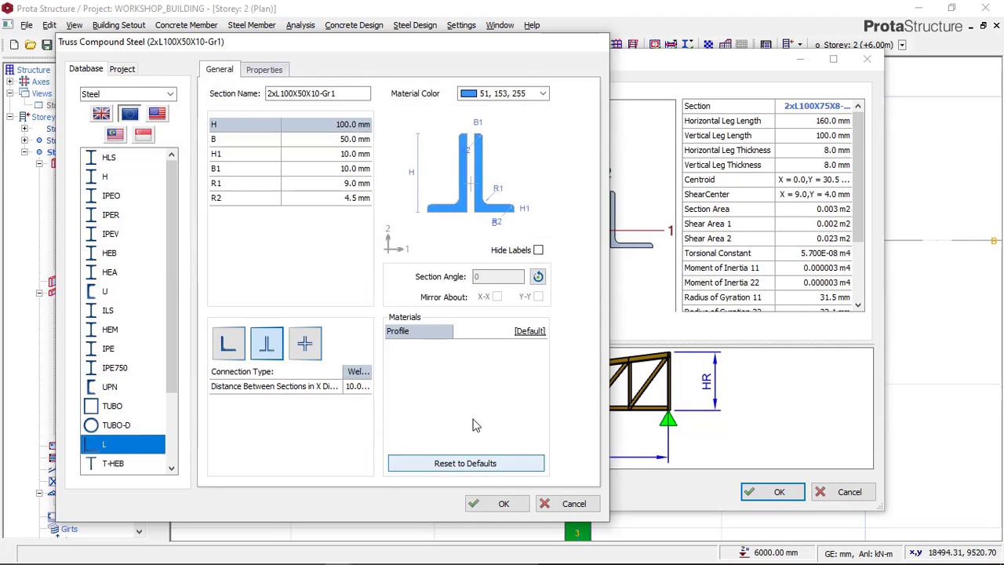
left_click(486, 500)
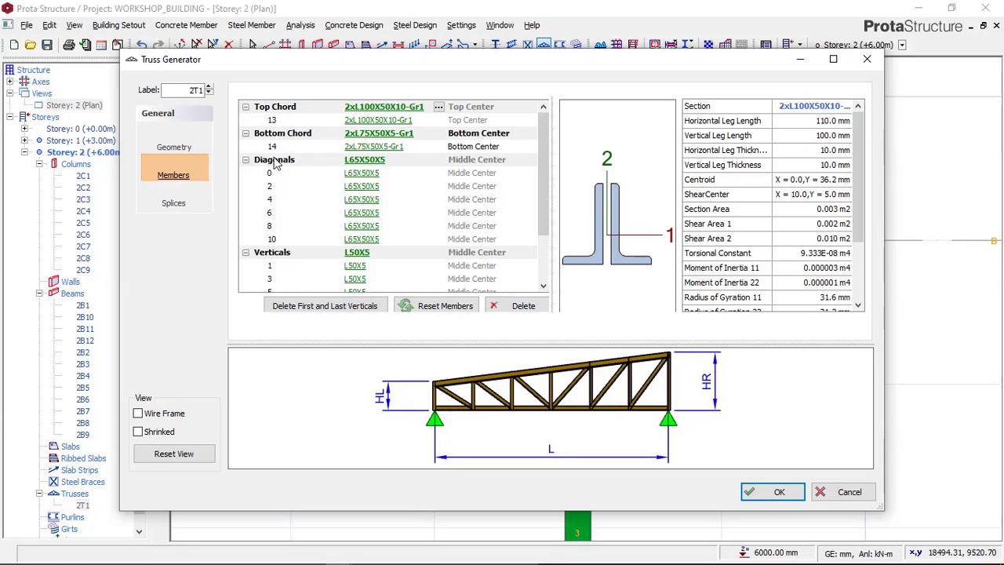
Step: Set the truss's bottom chord to a double L75X5 angle section with 75 mm legs
left_click(372, 133)
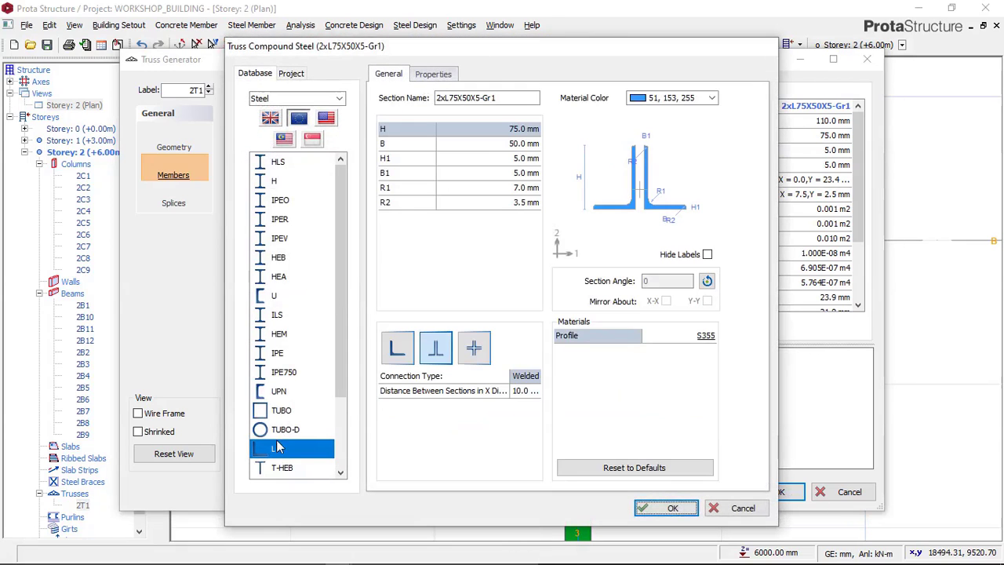
left_click(260, 450)
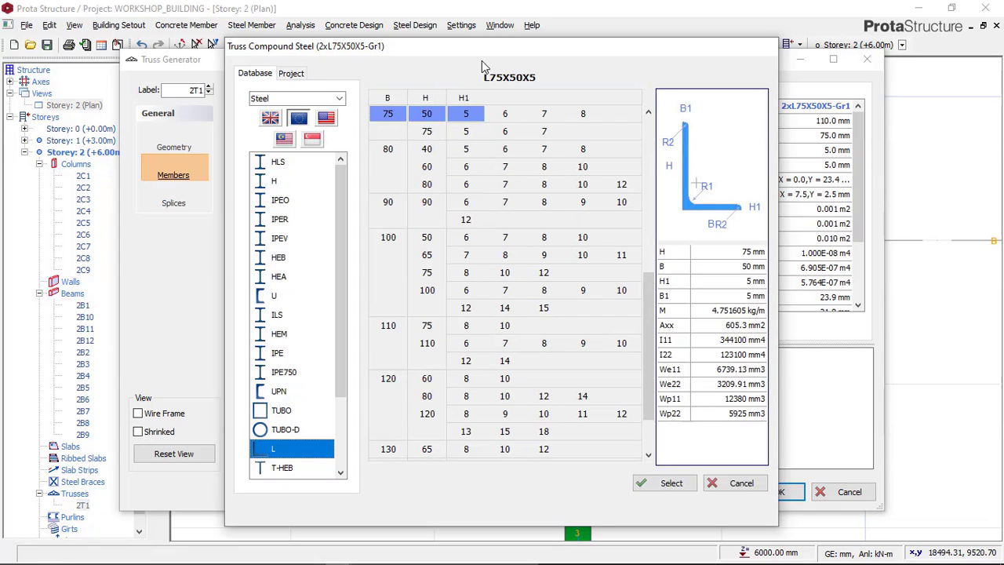
left_click_drag(519, 49, 290, 48)
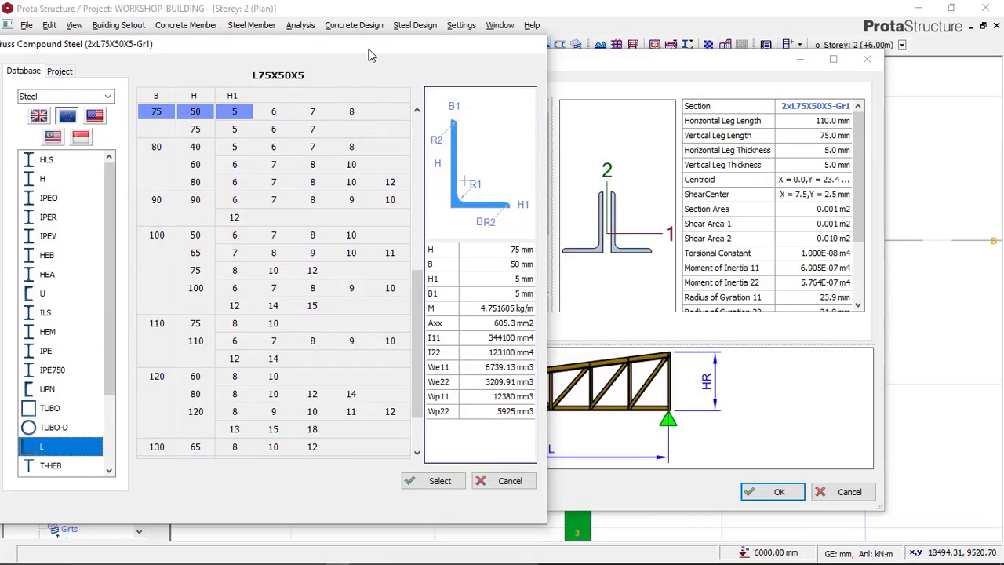
left_click_drag(371, 56, 319, 53)
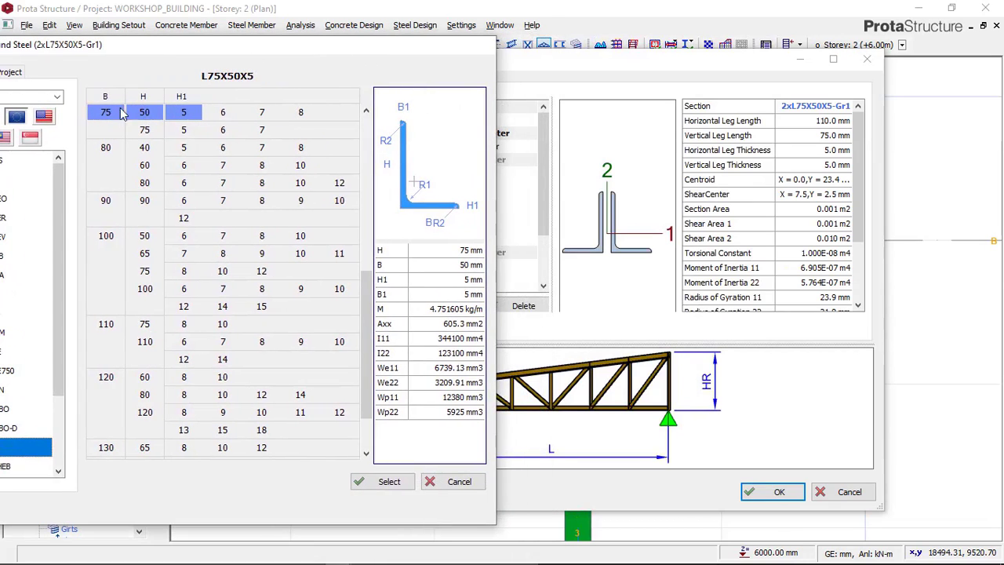
left_click(143, 131)
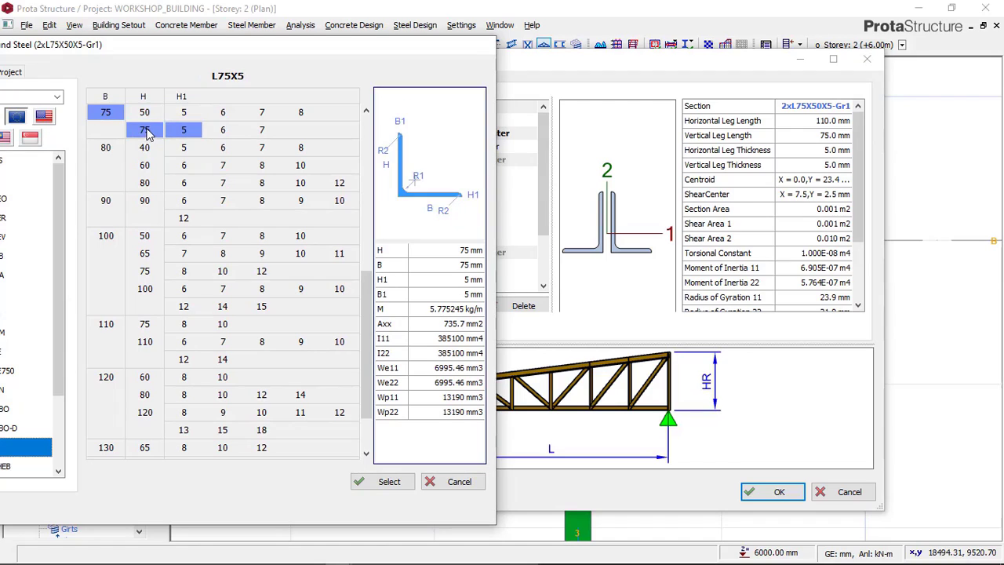
left_click(394, 482)
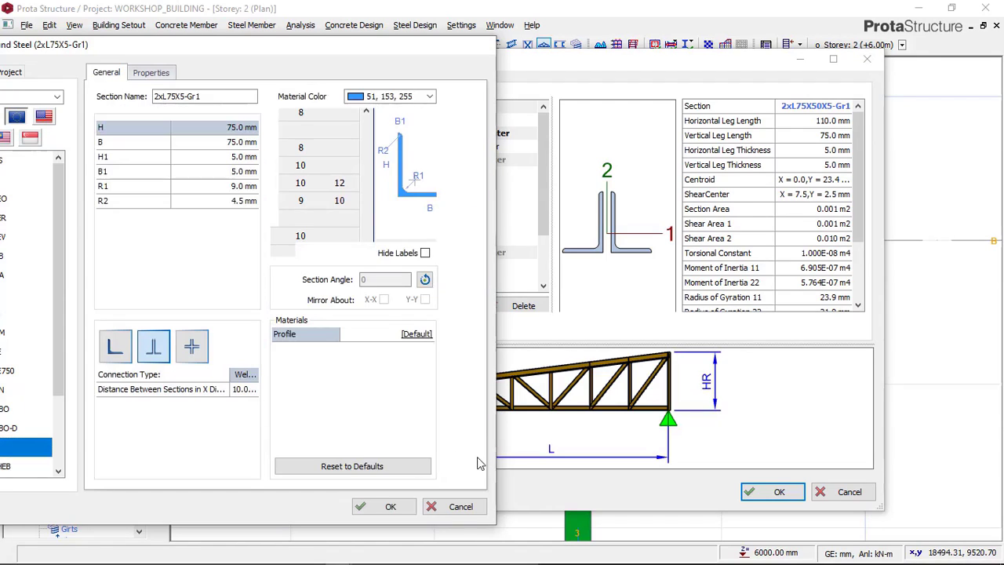
left_click(383, 502)
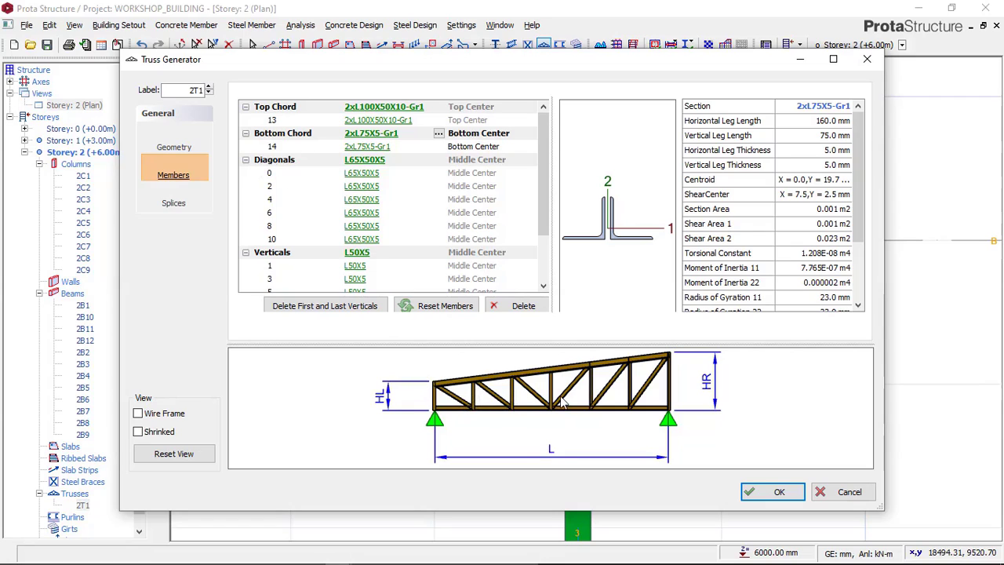
Step: Set the truss's diagonals to a single L70X5 angle section
left_click(366, 160)
left_click(367, 160)
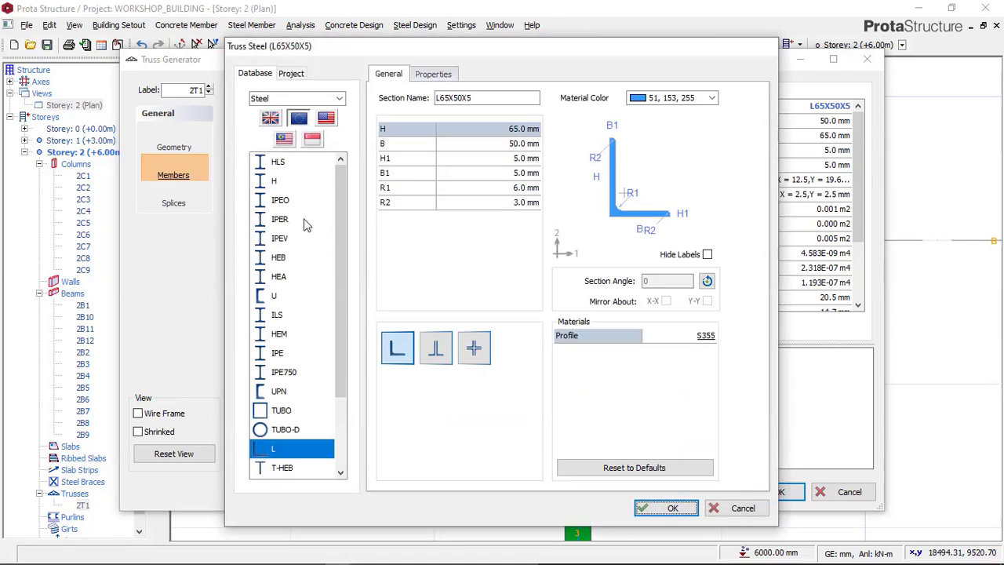
left_click(271, 449)
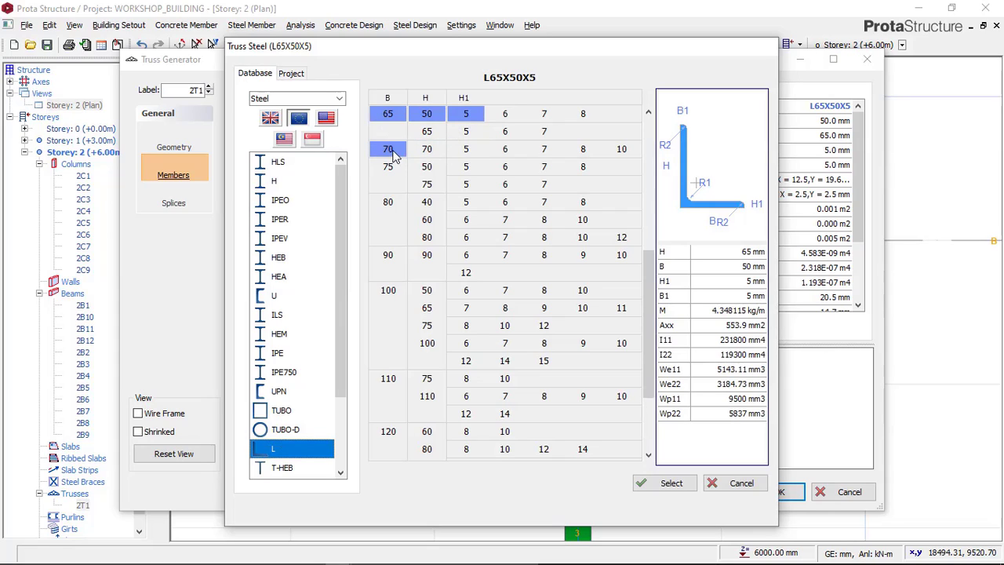
left_click(394, 151)
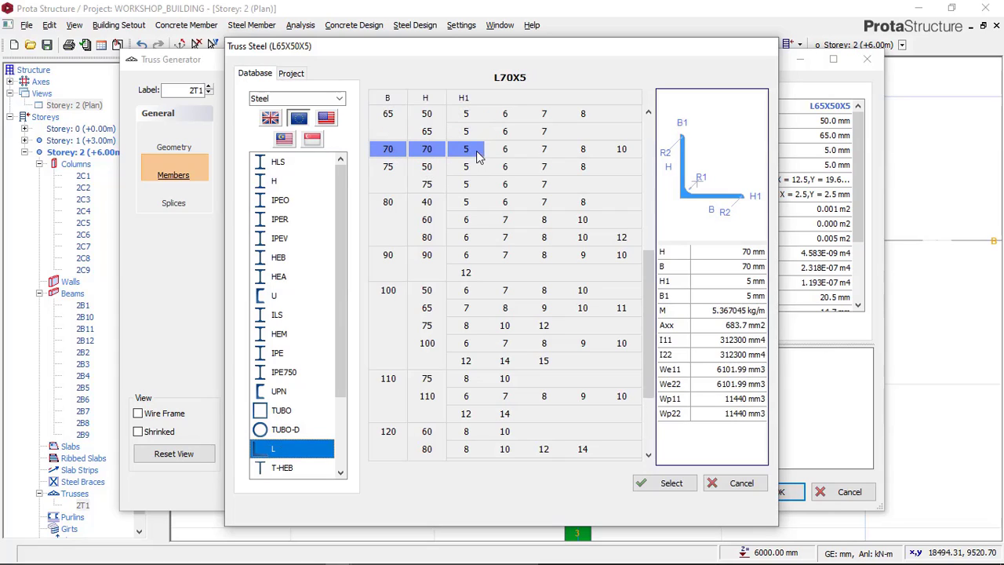
left_click(669, 483)
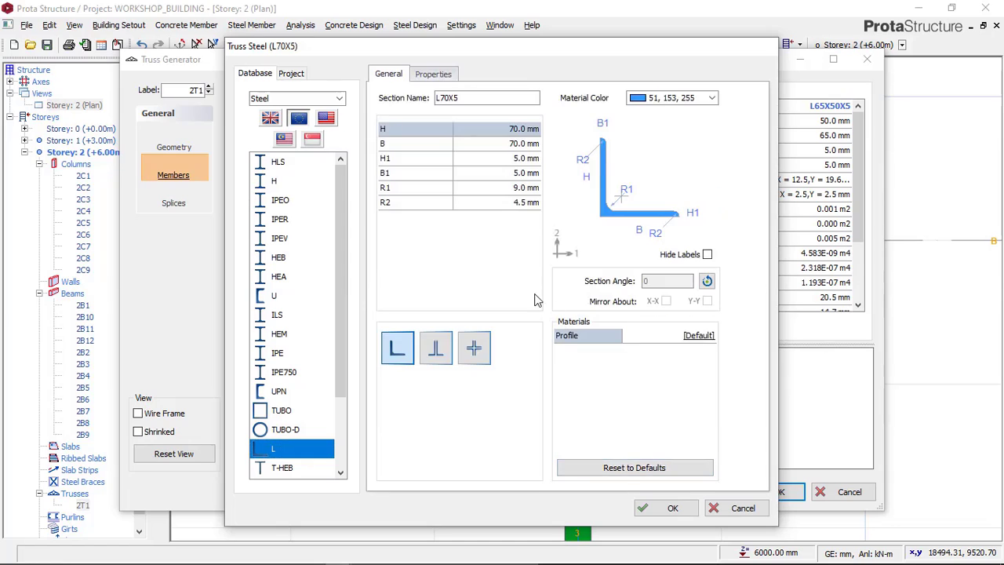
left_click(665, 507)
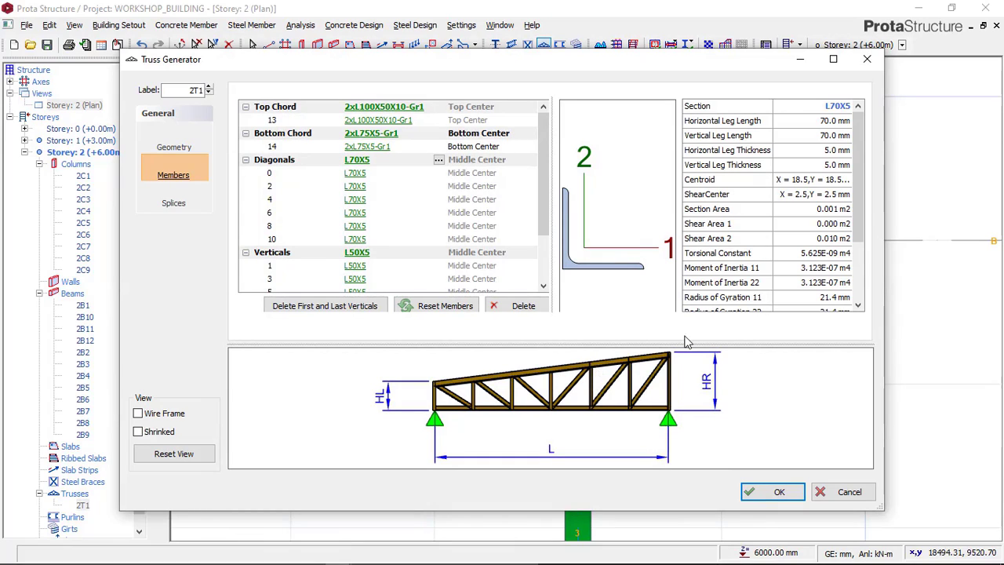
Step: Set the truss's verticals to a single L55X5 angle section and apply the member sections to the truss
left_click(353, 254)
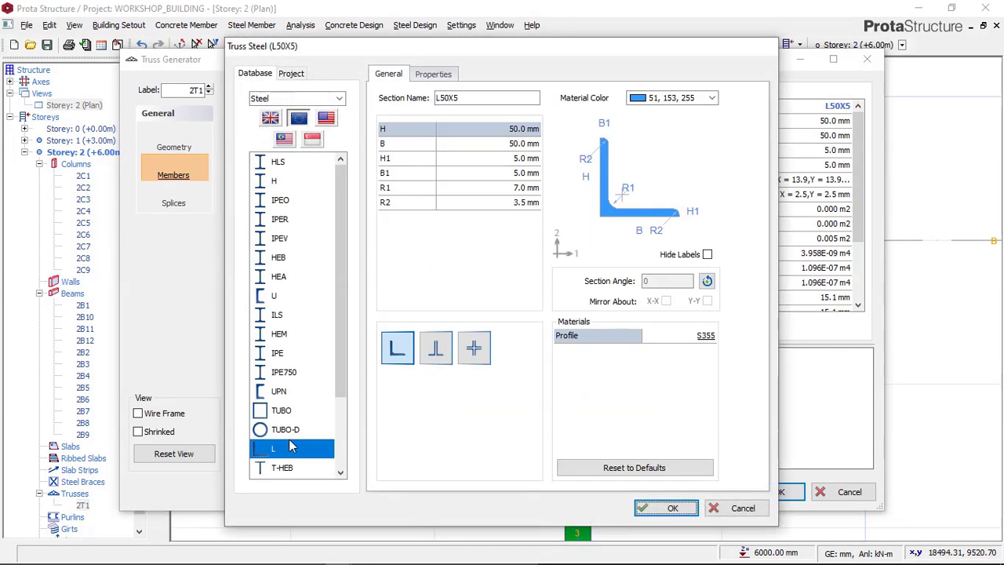
left_click(288, 447)
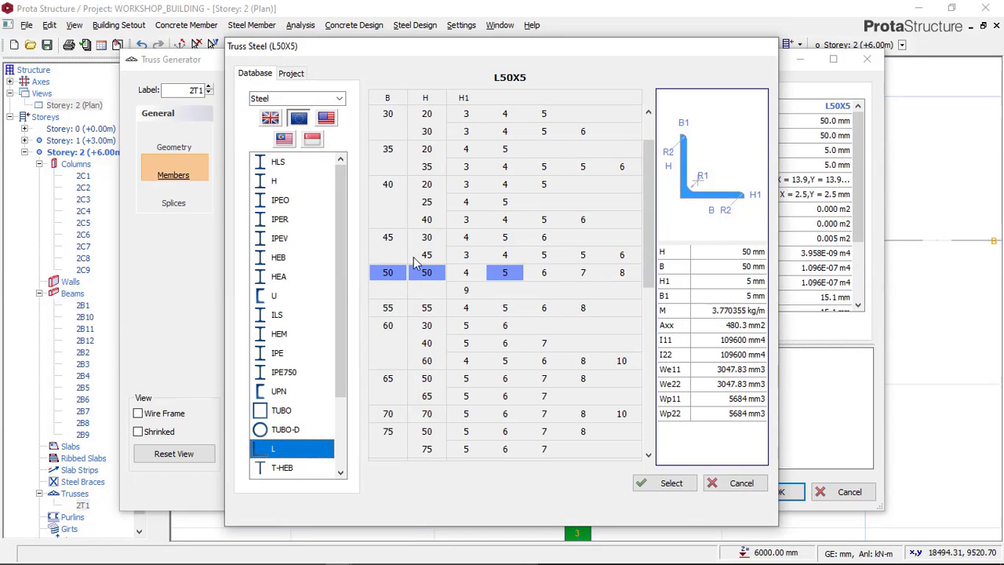
left_click_drag(511, 47, 438, 44)
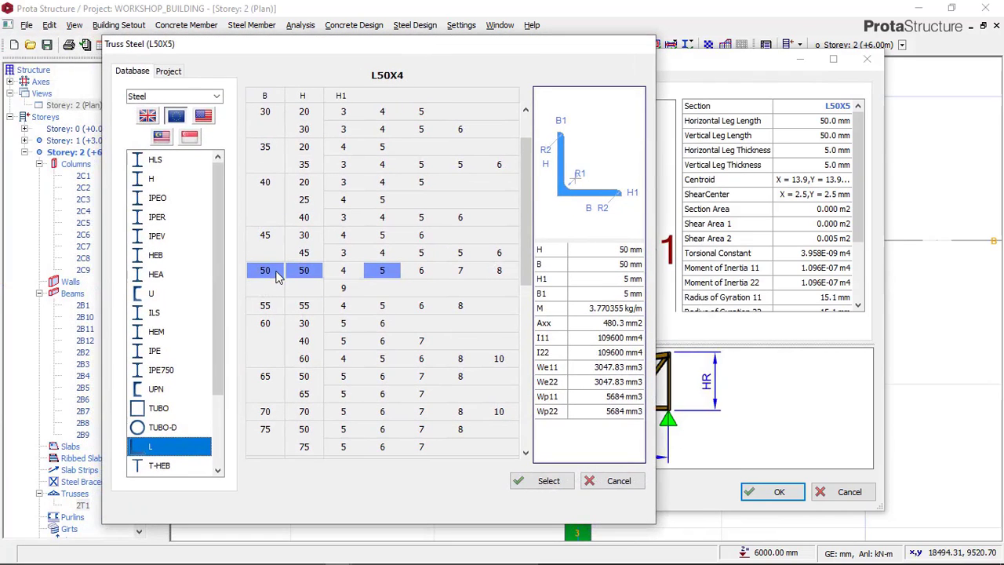
left_click(276, 276)
left_click(273, 307)
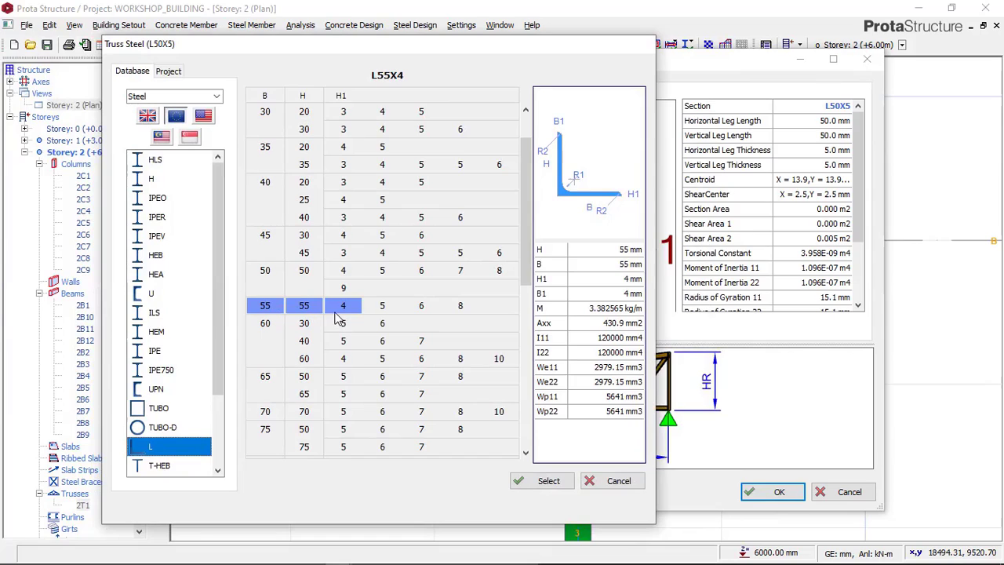
left_click(382, 308)
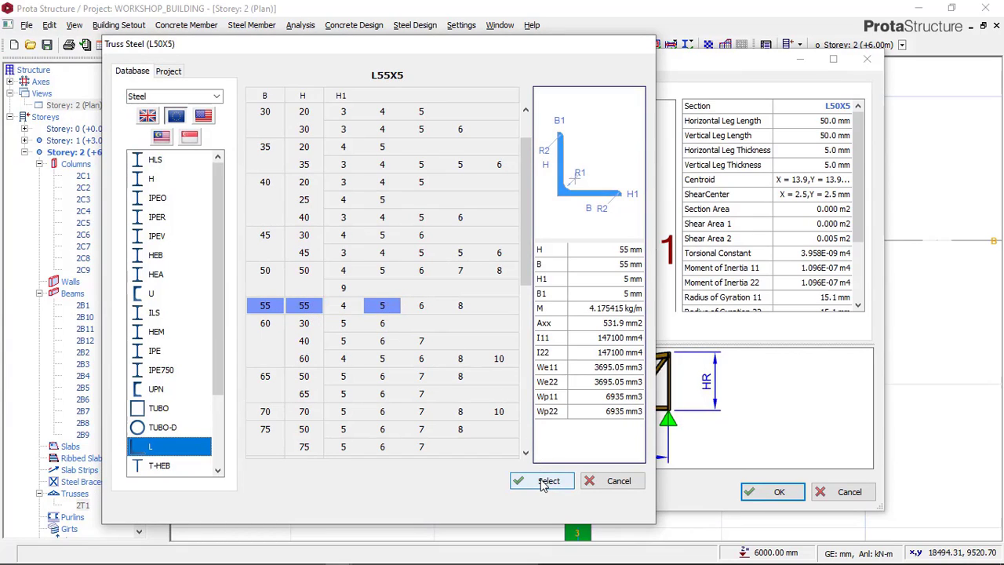
left_click(544, 483)
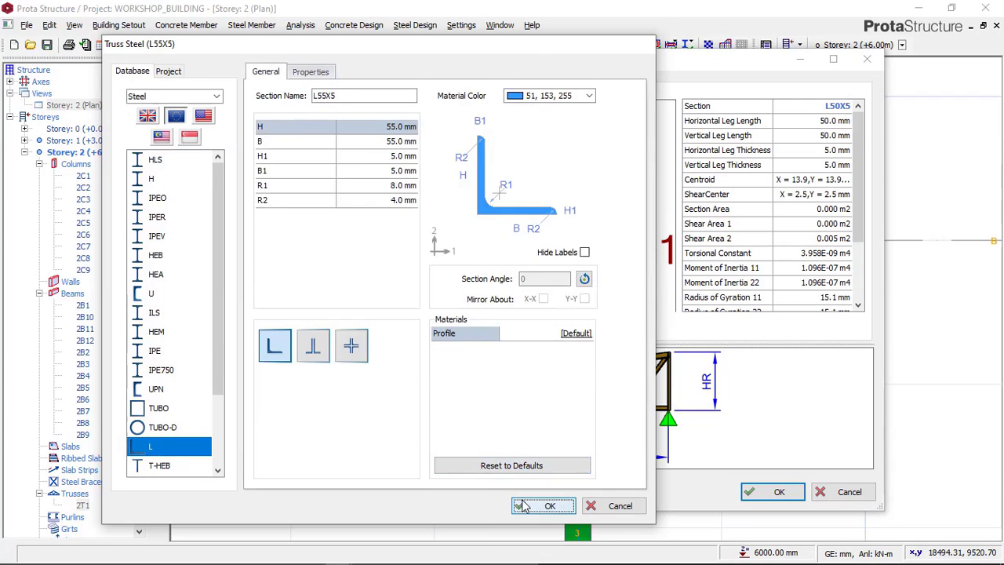
left_click(545, 505)
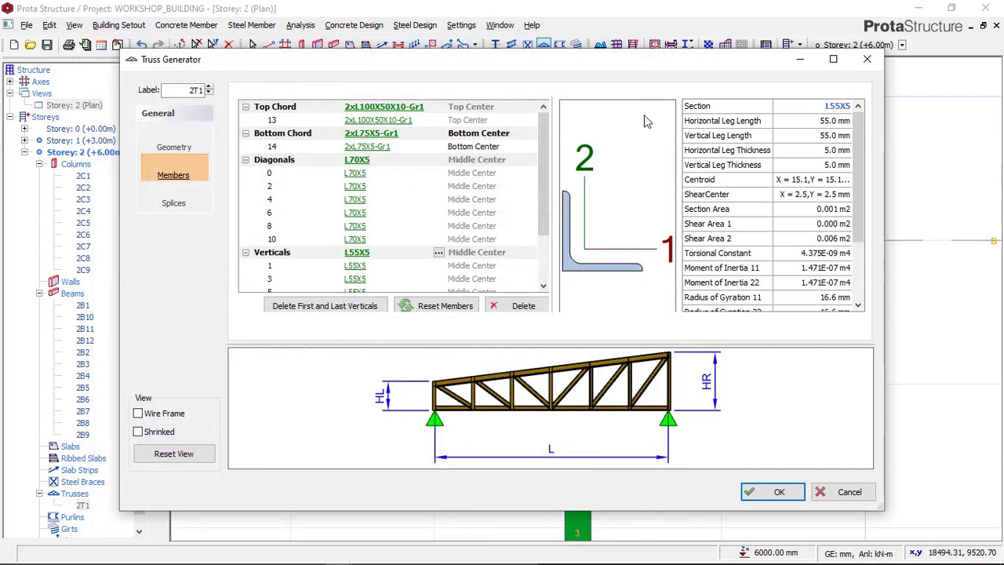
left_click(777, 492)
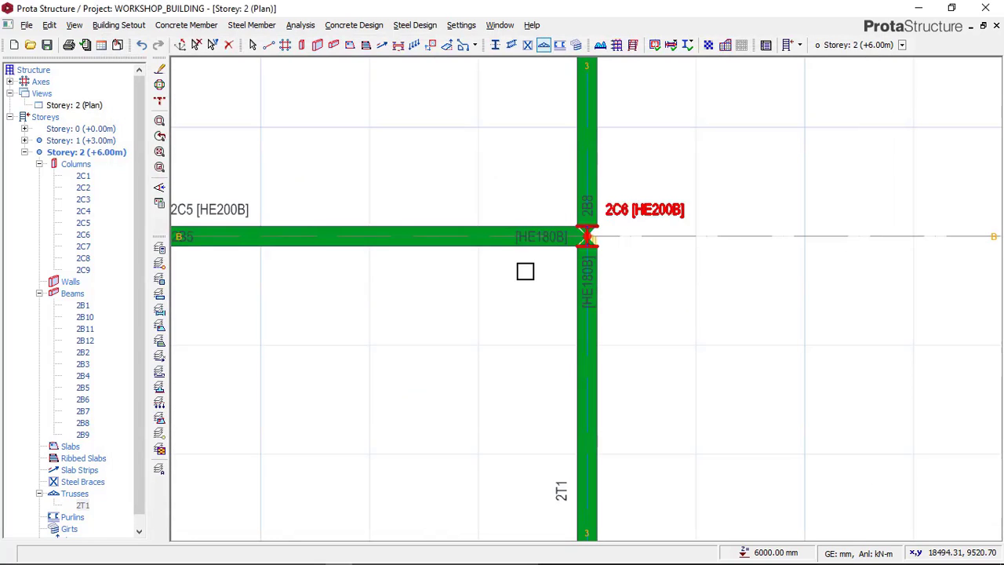
Step: Show Storey 2 in 3D and examine the truss on axis 3 with its assigned sections
left_click(78, 105)
right_click(84, 108)
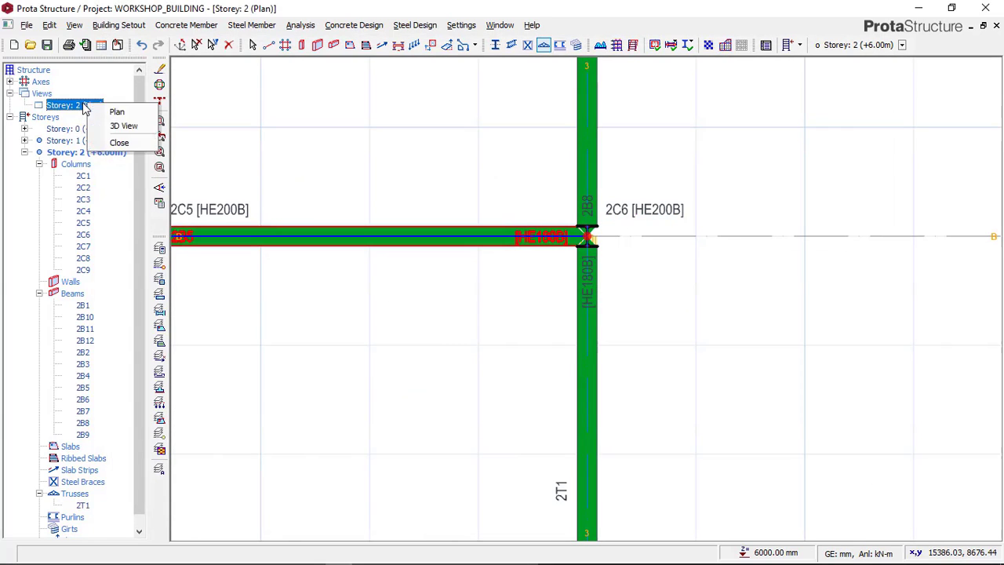
left_click(123, 127)
middle_click_drag(595, 269, 473, 277)
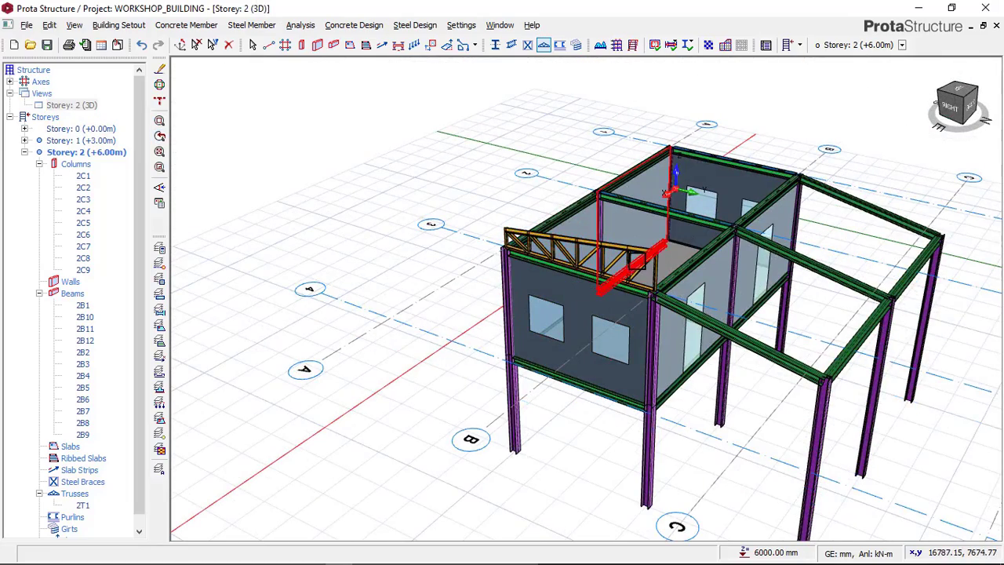
mouse_move(665, 262)
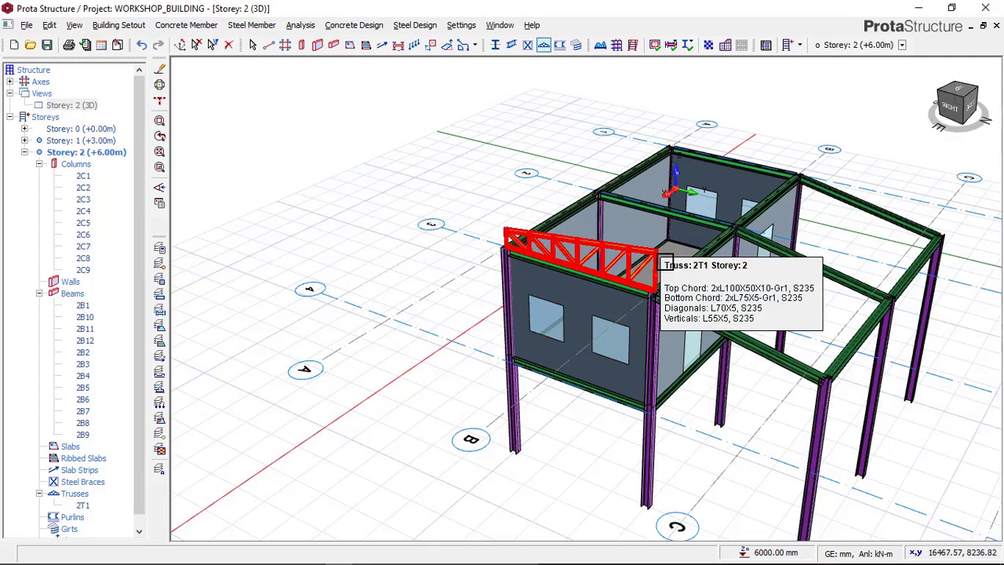
Step: Return to the Storey 2 plan and check the roof truss layout in the Paint reference image before going back to ProtaStructure
right_click(86, 107)
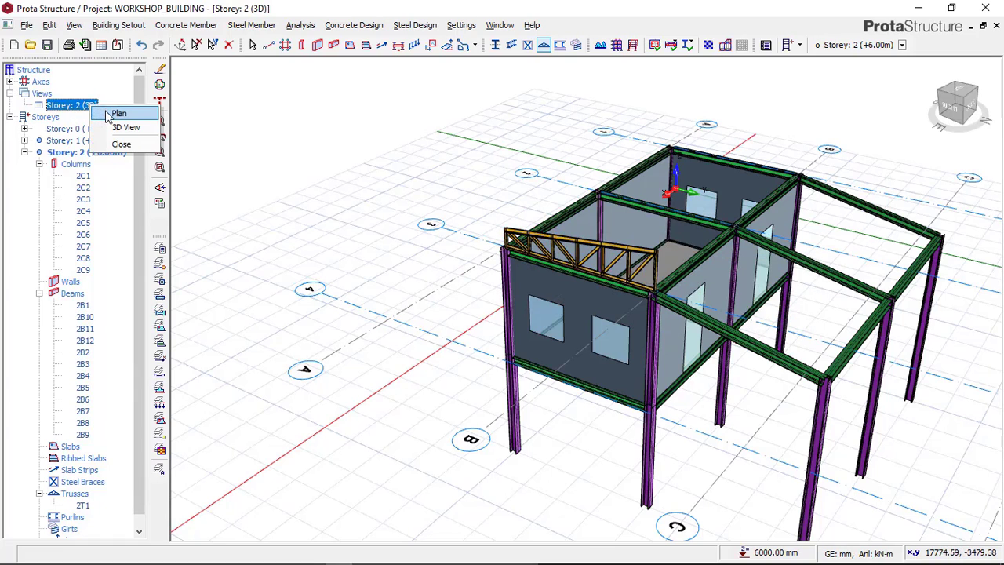
left_click(117, 113)
middle_click_drag(481, 368, 463, 264)
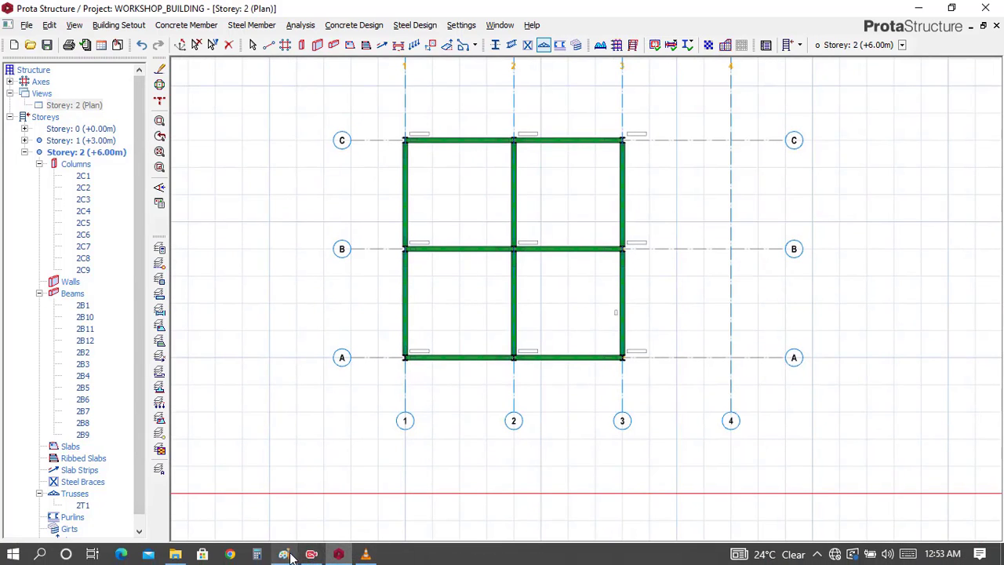
left_click(285, 554)
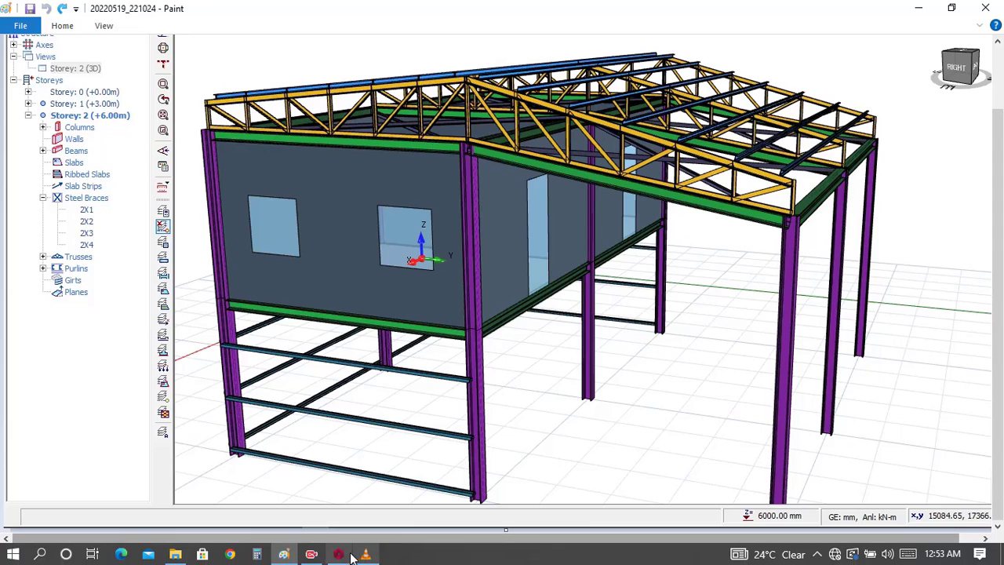
left_click(342, 554)
Step: Insert trusses with the same geometry and member sections along axes 2 and 1, from axis A to axis B
scroll(627, 253, "up", 5)
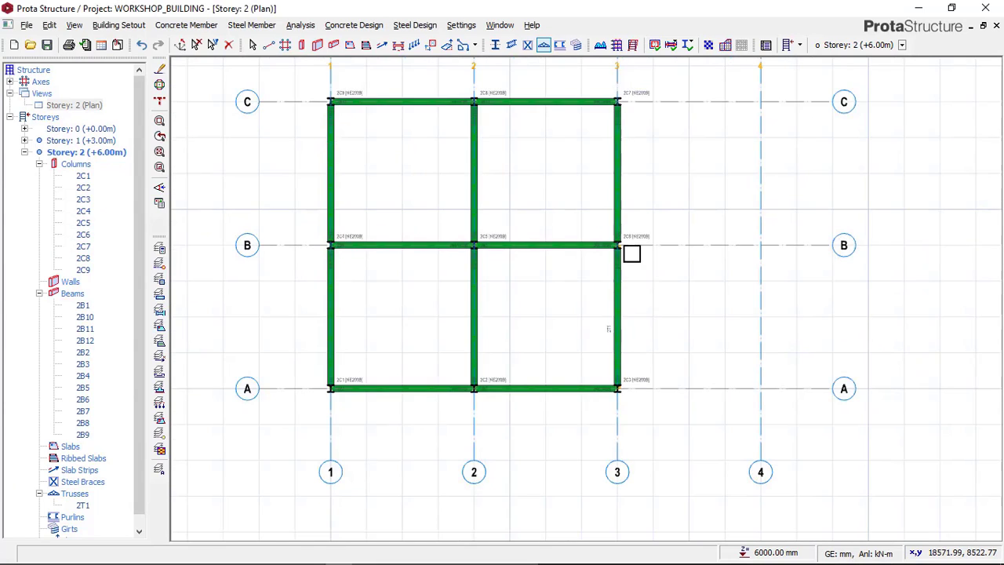
scroll(625, 257, "up", 3)
middle_click_drag(648, 260, 717, 113)
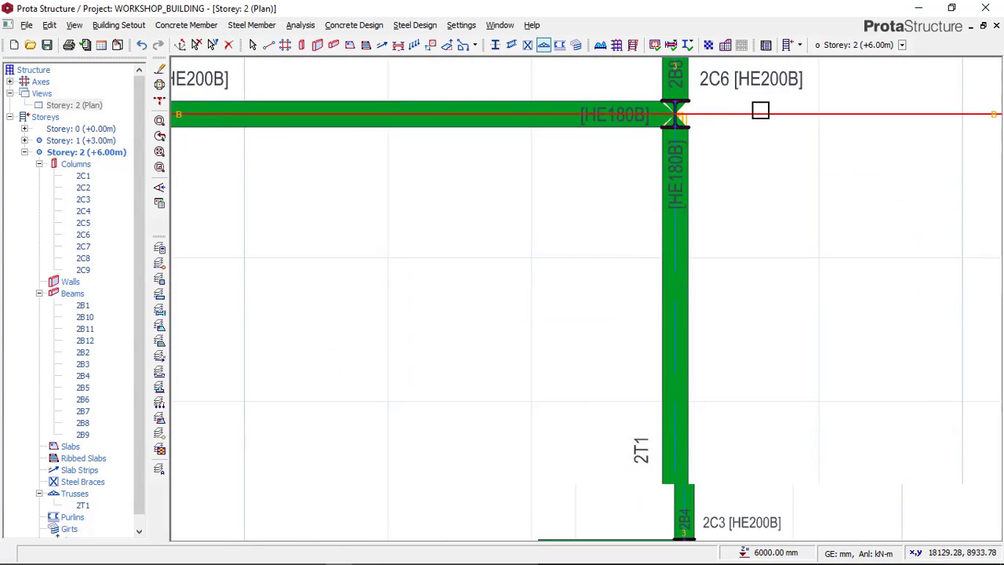
scroll(757, 110, "down", 3)
middle_click_drag(532, 167, 842, 172)
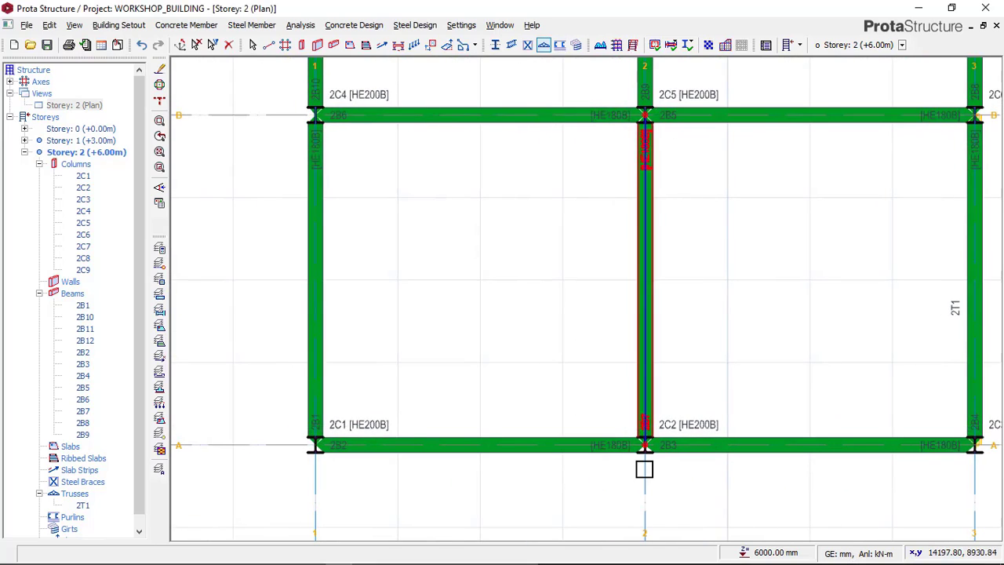
scroll(341, 311, "down", 2)
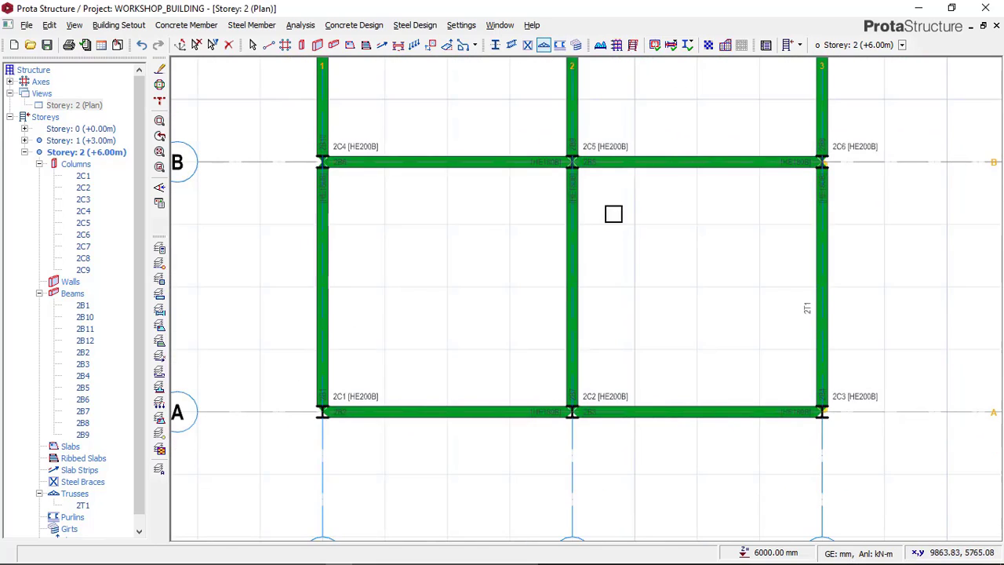
middle_click_drag(612, 213, 619, 242)
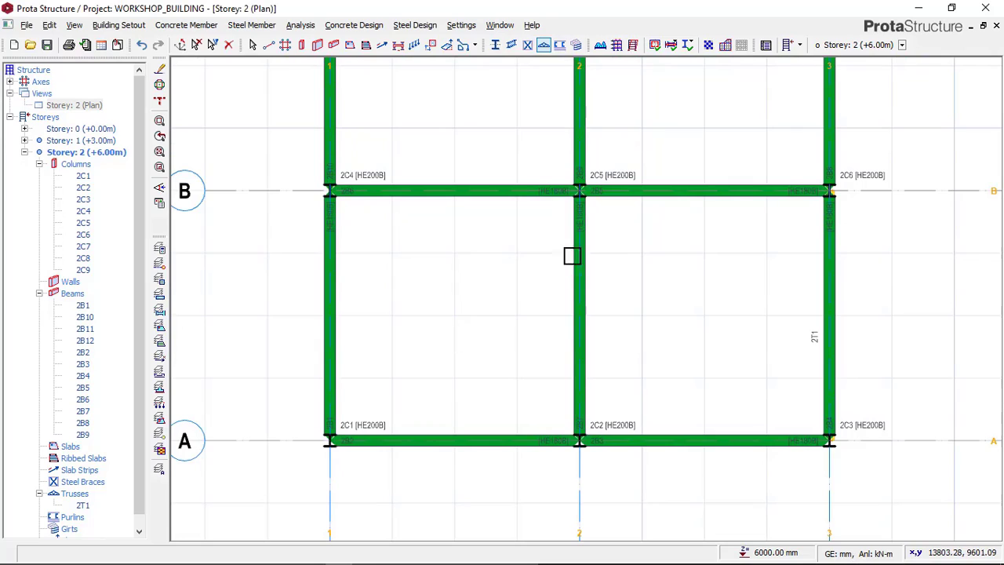
left_click(542, 44)
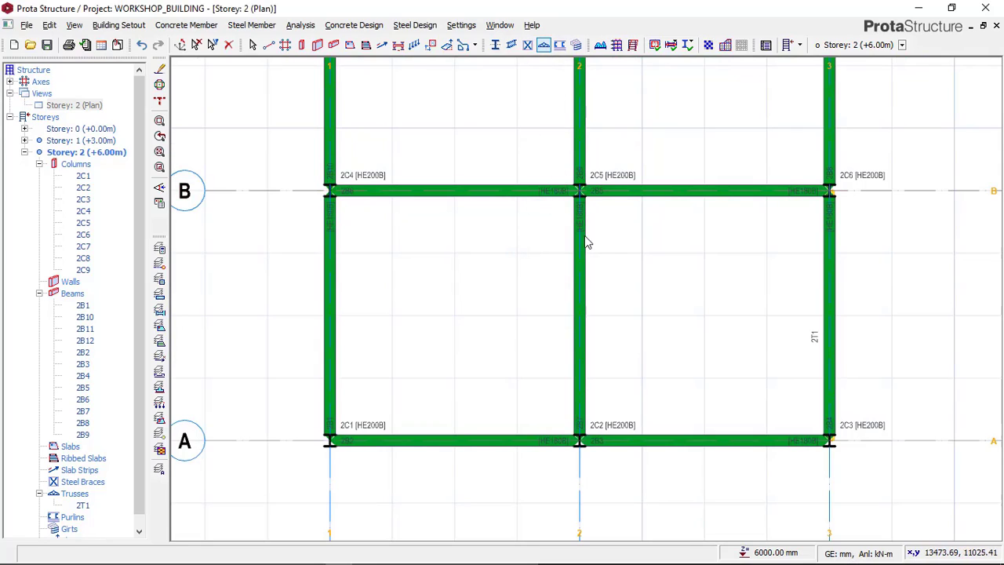
key("Escape")
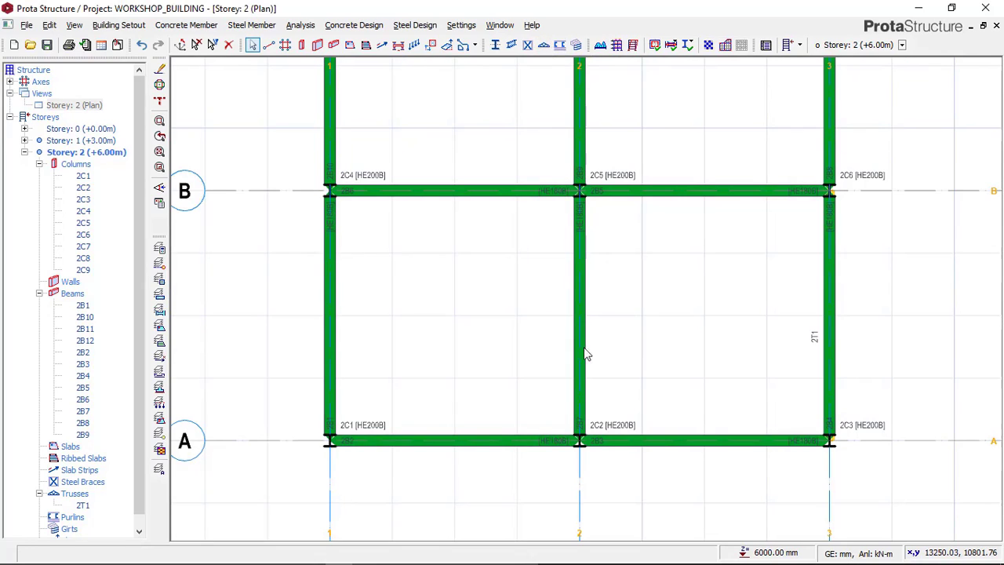
left_click(575, 429)
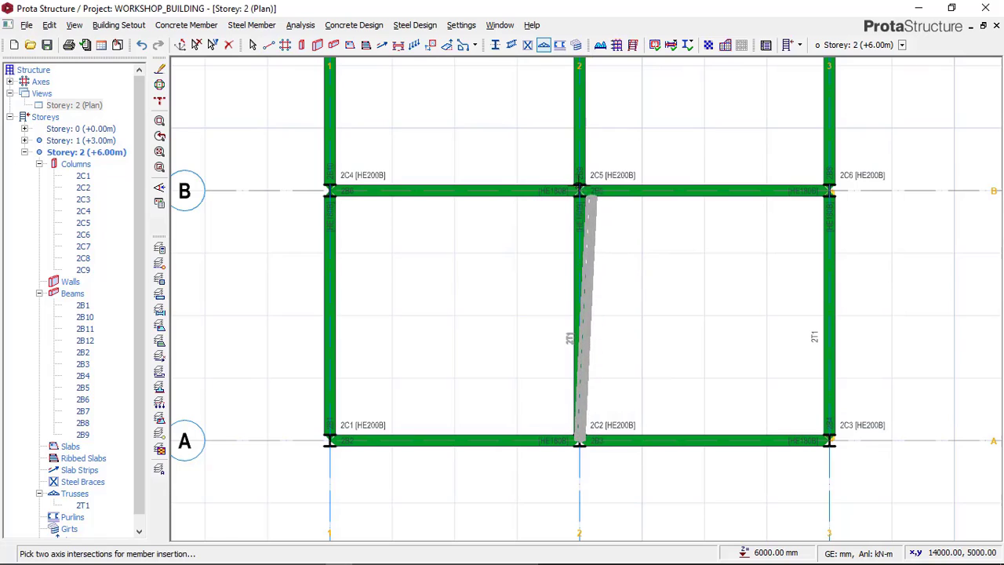
left_click(573, 183)
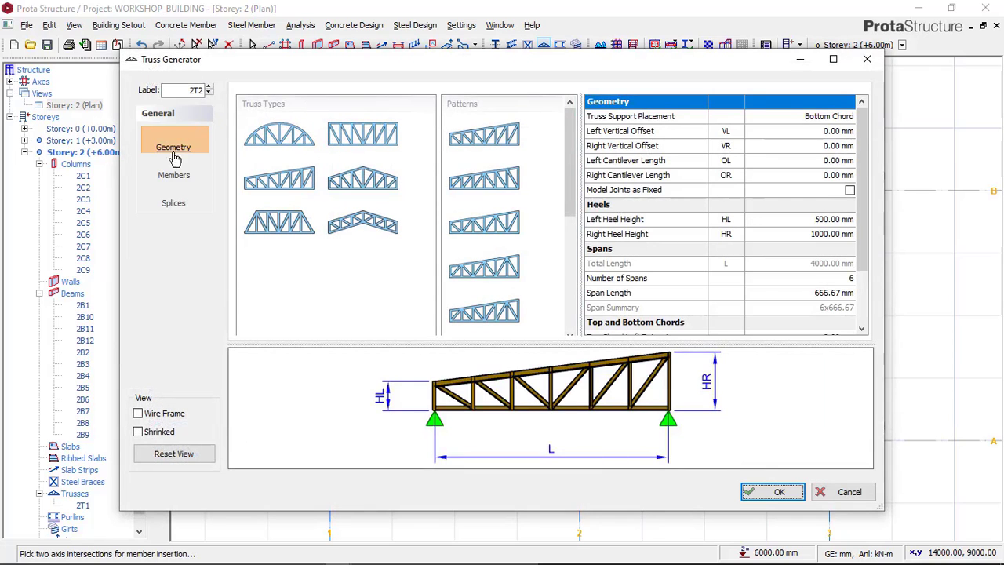
left_click(174, 175)
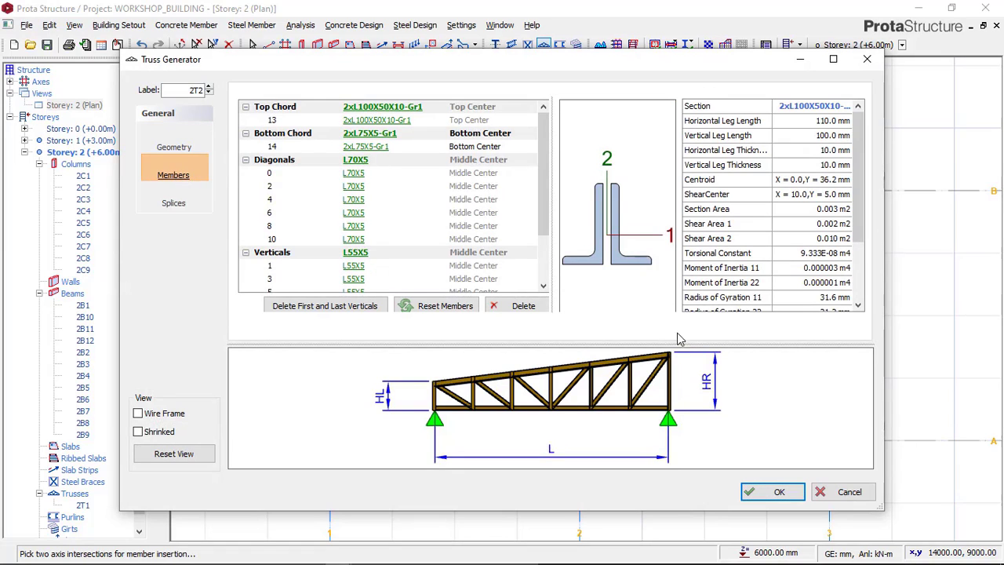
left_click(772, 492)
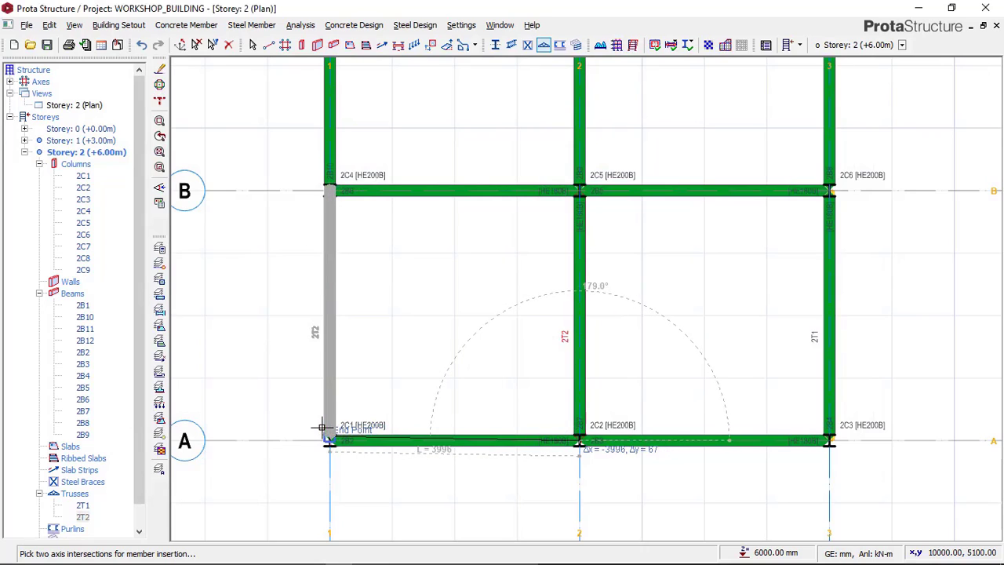
key("Escape")
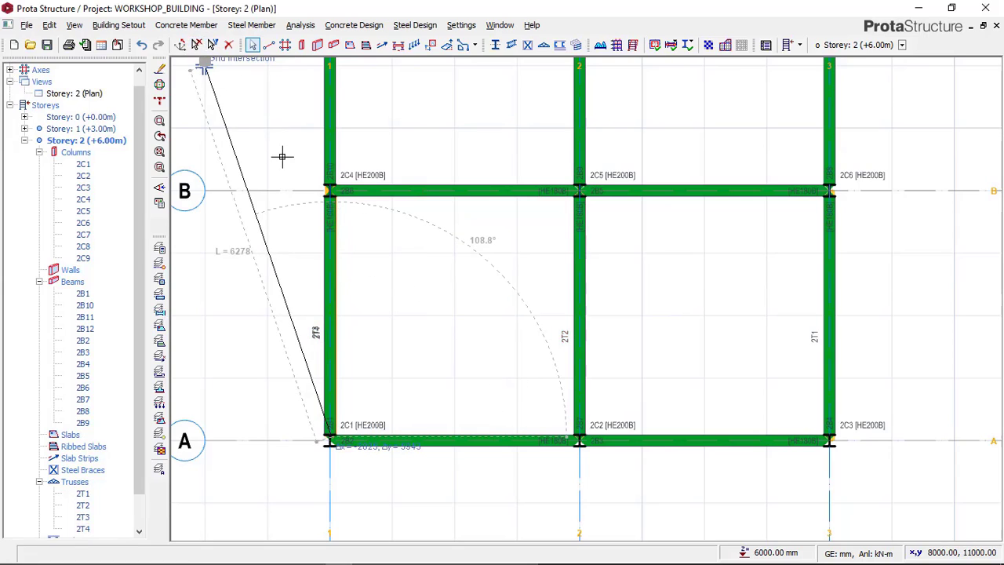
key("Escape")
Step: Show Storey 2 in 3D, examine the trusses on axes 1 to 3, and switch to the Paint reference image for comparison
left_click(87, 92)
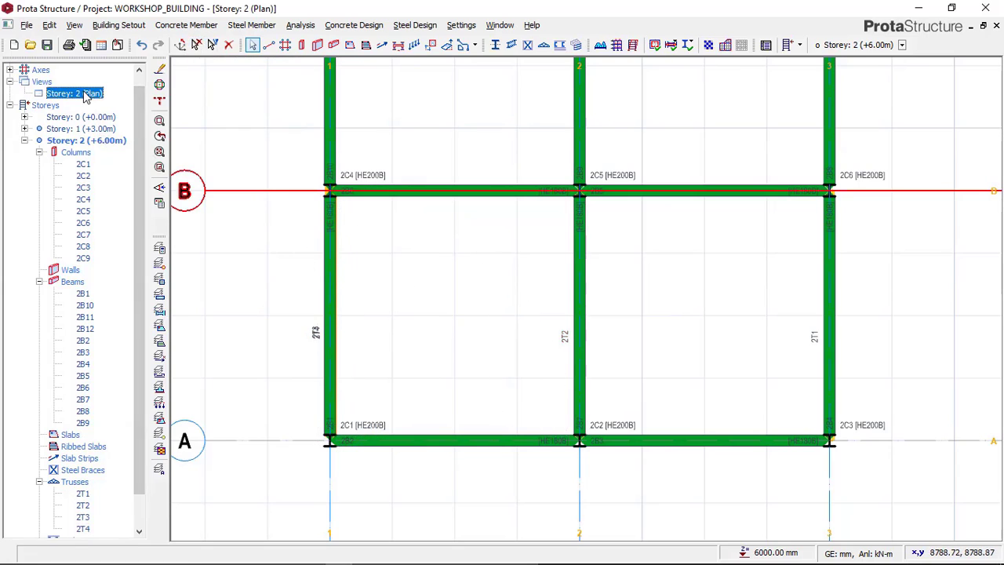
right_click(87, 93)
left_click(125, 114)
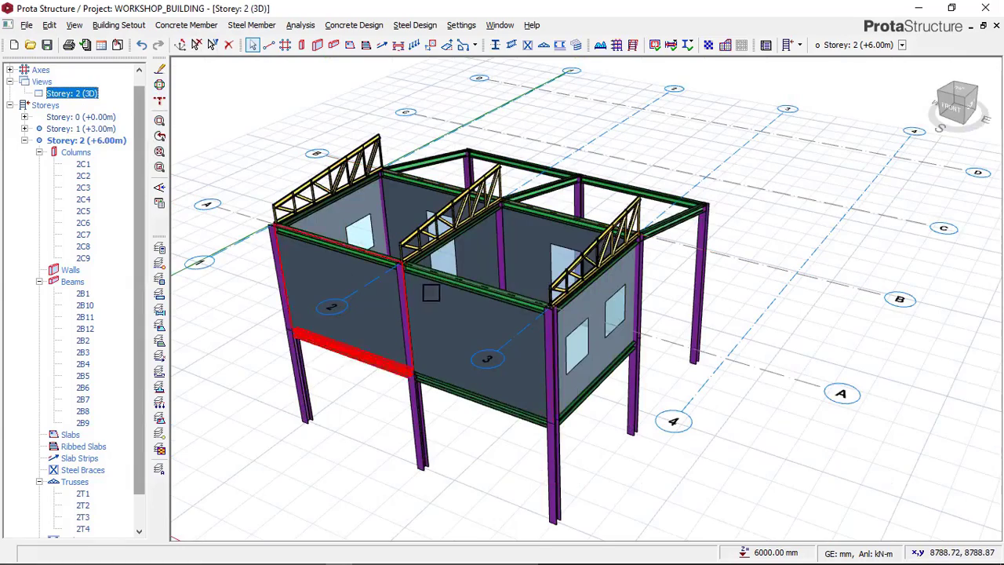
middle_click_drag(587, 314, 504, 342)
mouse_move(353, 563)
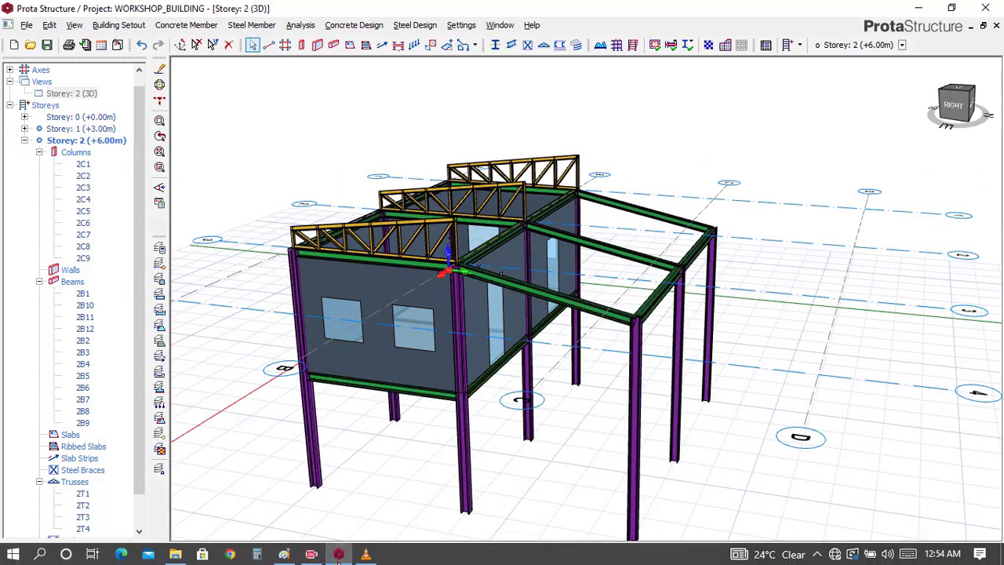
left_click(285, 557)
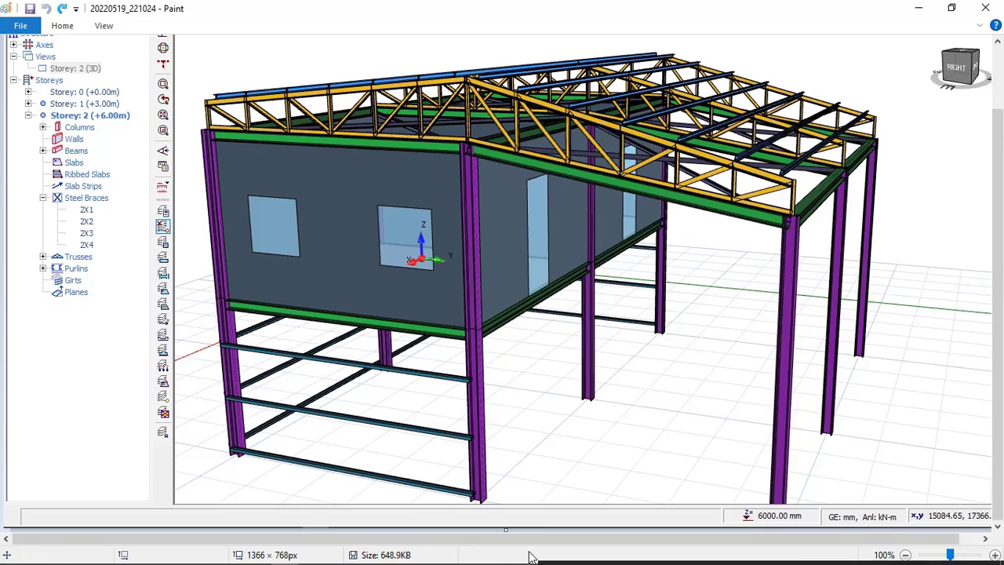
Step: Return to ProtaStructure, examine the axis 1 to 3 trusses in 3D, and switch Storey 2 back to plan
mouse_move(530, 559)
left_click(350, 556)
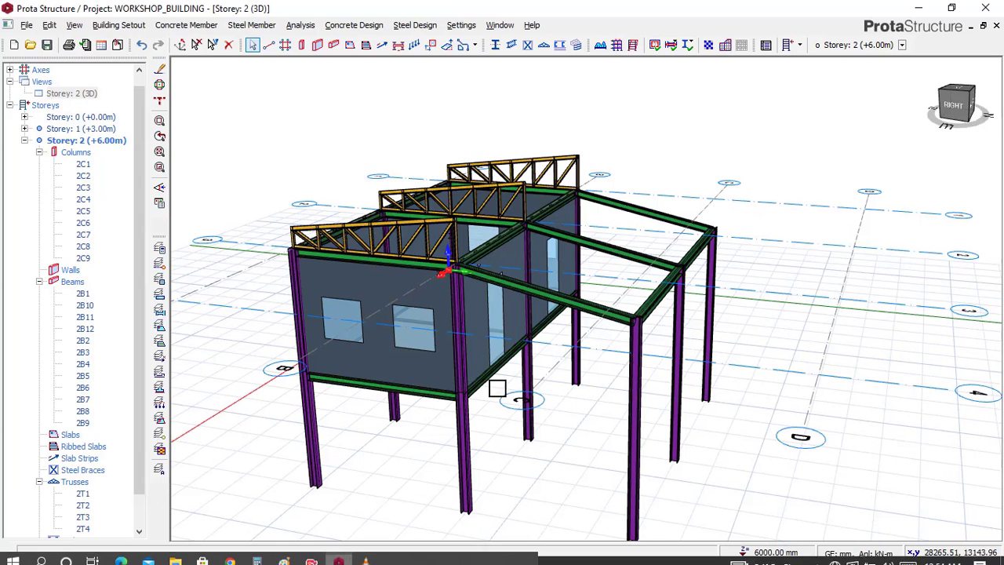
scroll(468, 266, "up", 3)
scroll(467, 267, "up", 1)
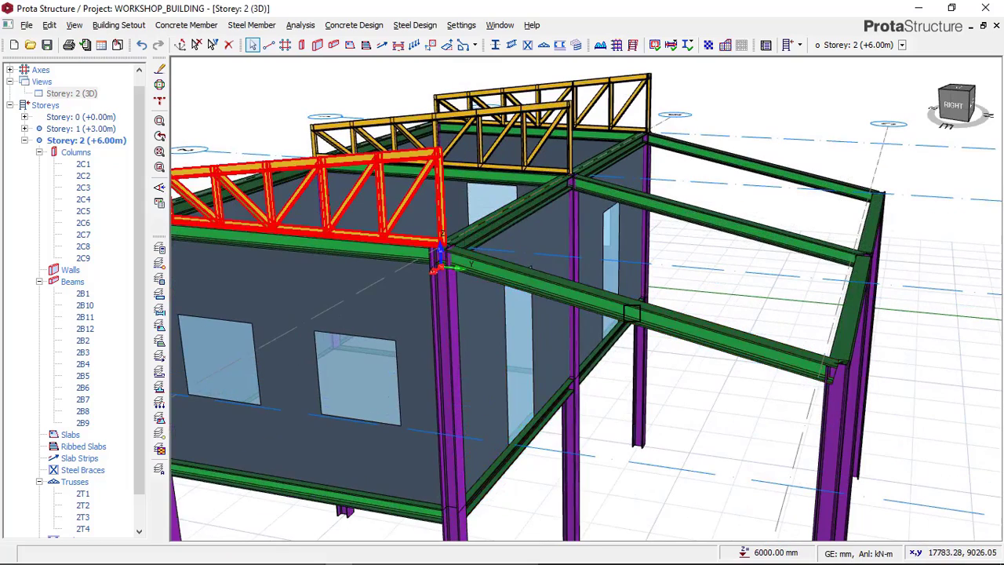
scroll(656, 298, "down", 3)
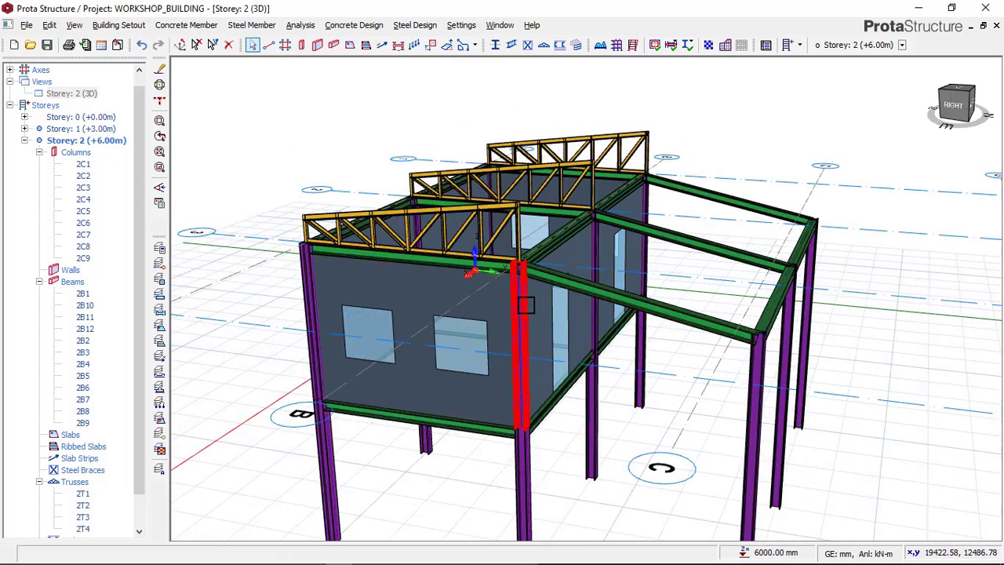
left_click(84, 95)
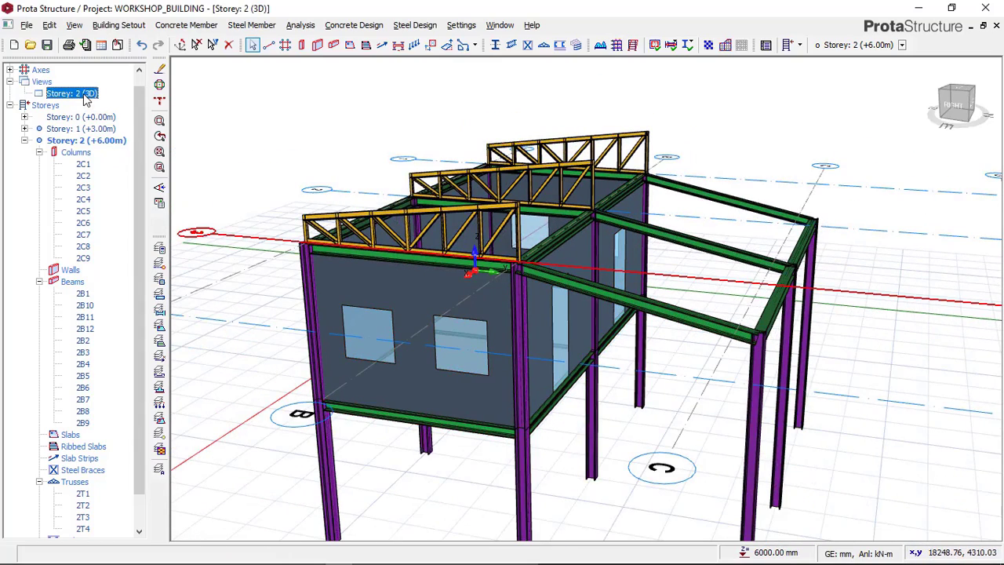
right_click(85, 96)
left_click(131, 107)
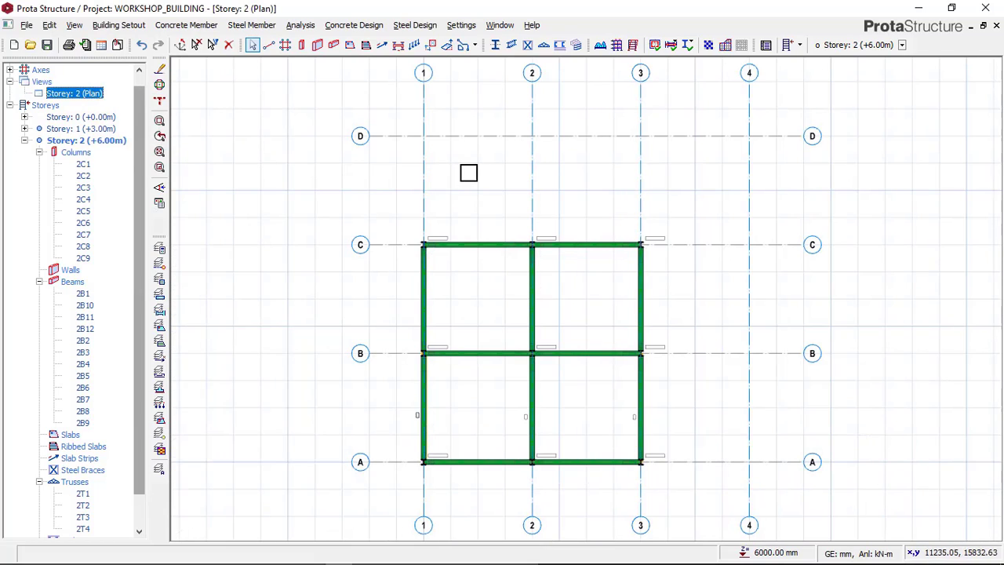
Step: Start a steel truss on Storey 2 and check the Paint reference image before returning to ProtaStructure
left_click(544, 46)
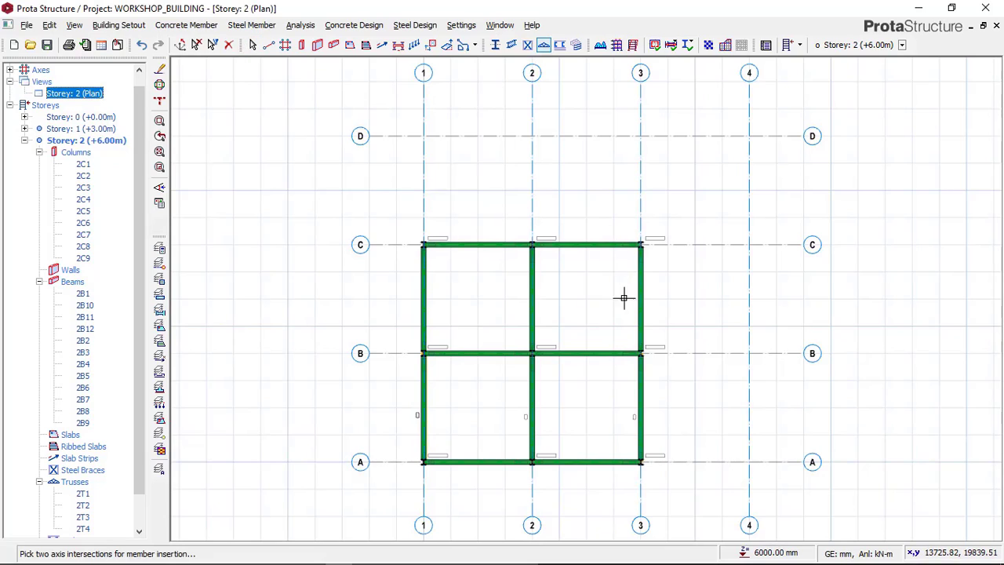
scroll(627, 451, "up", 4)
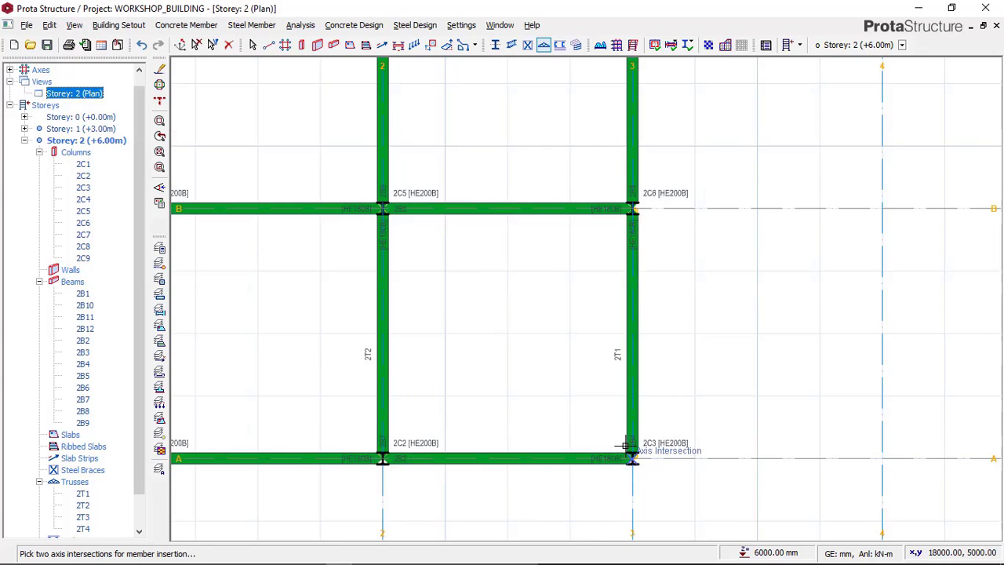
scroll(629, 476, "down", 2)
middle_click_drag(671, 272, 667, 318)
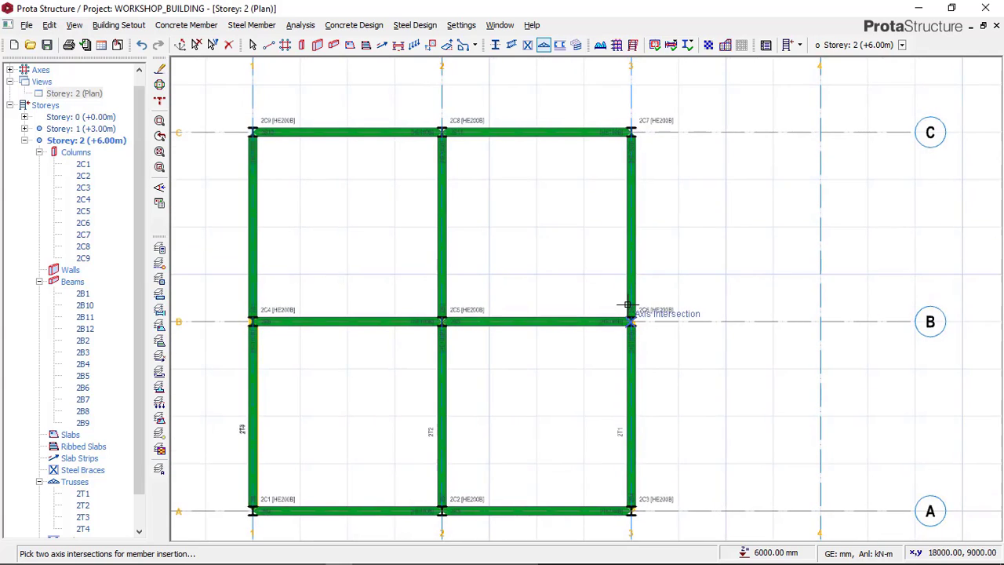
scroll(625, 312, "up", 2)
mouse_move(353, 557)
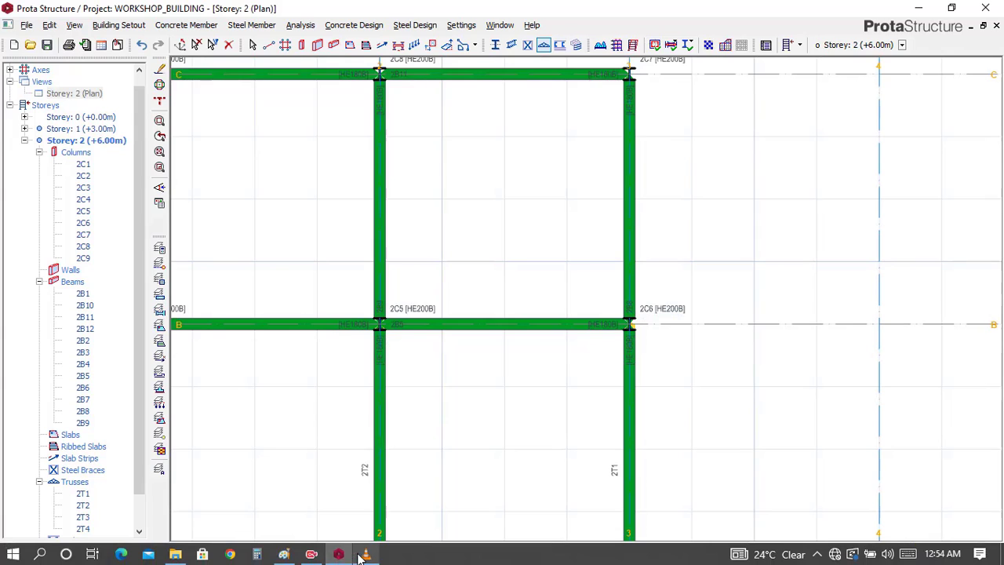
left_click(312, 555)
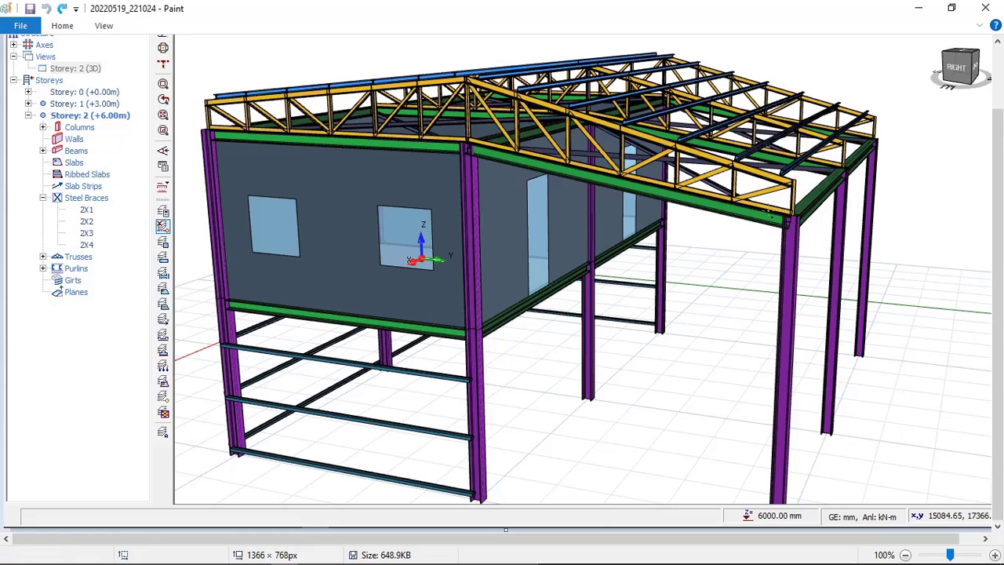
mouse_move(392, 561)
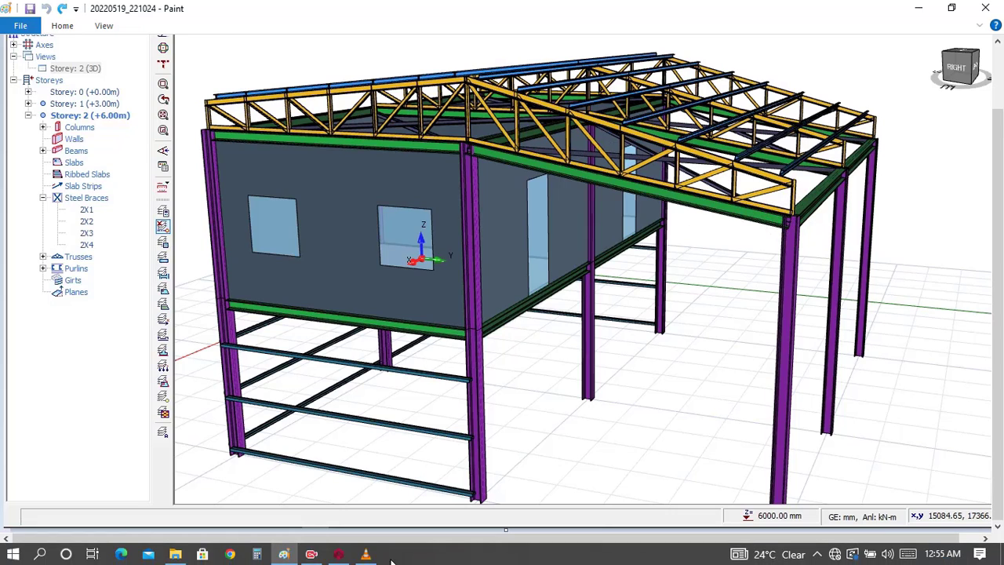
left_click(338, 554)
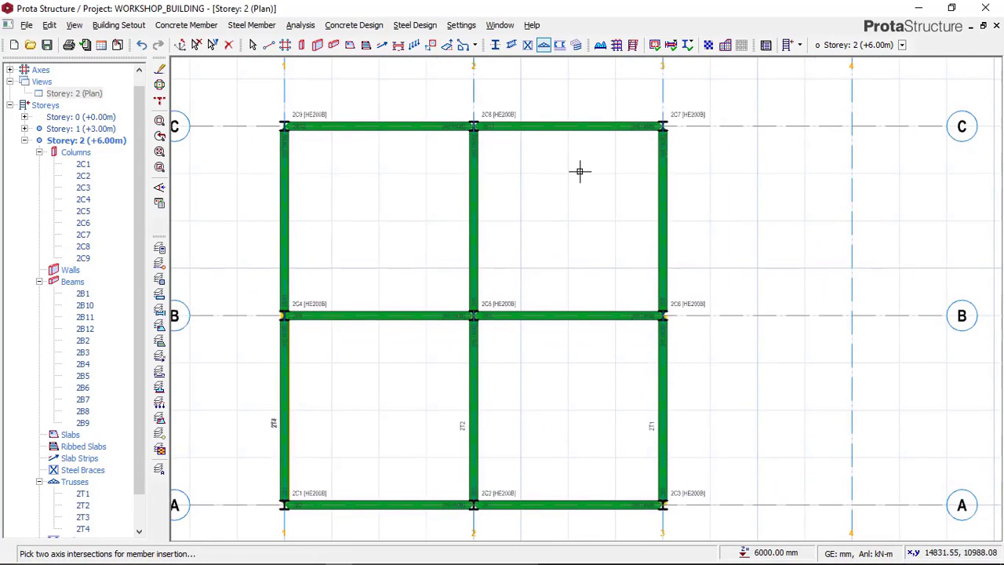
Step: Insert a truss with the existing geometry along axis 3, from axis C to axis B
scroll(663, 111, "up", 3)
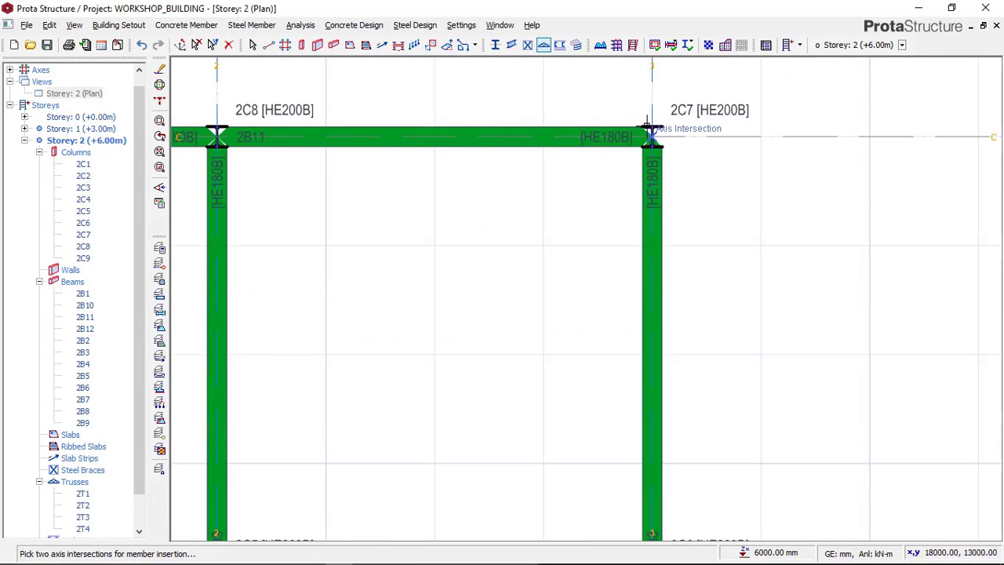
scroll(647, 125, "down", 3)
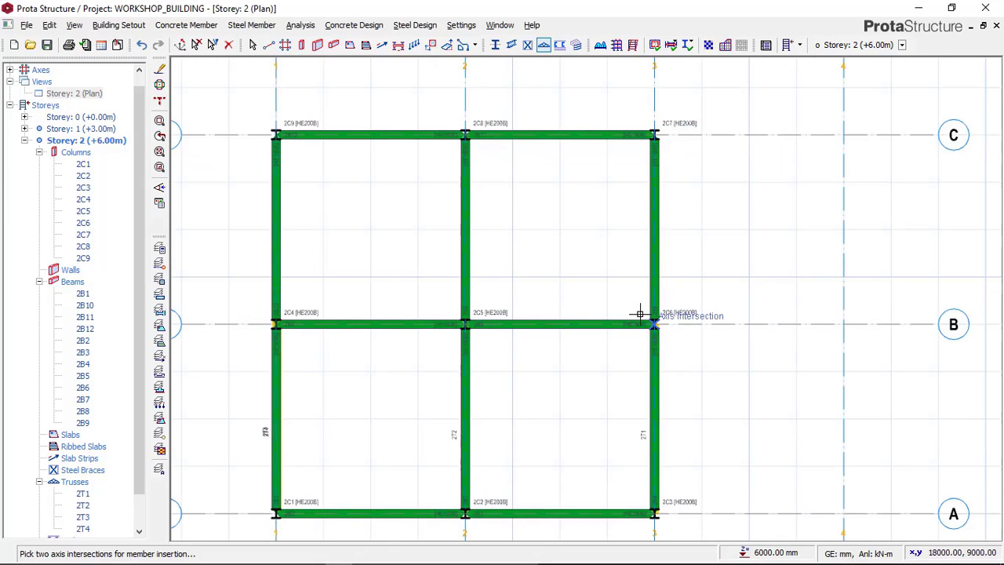
scroll(643, 316, "down", 2)
scroll(664, 179, "up", 4)
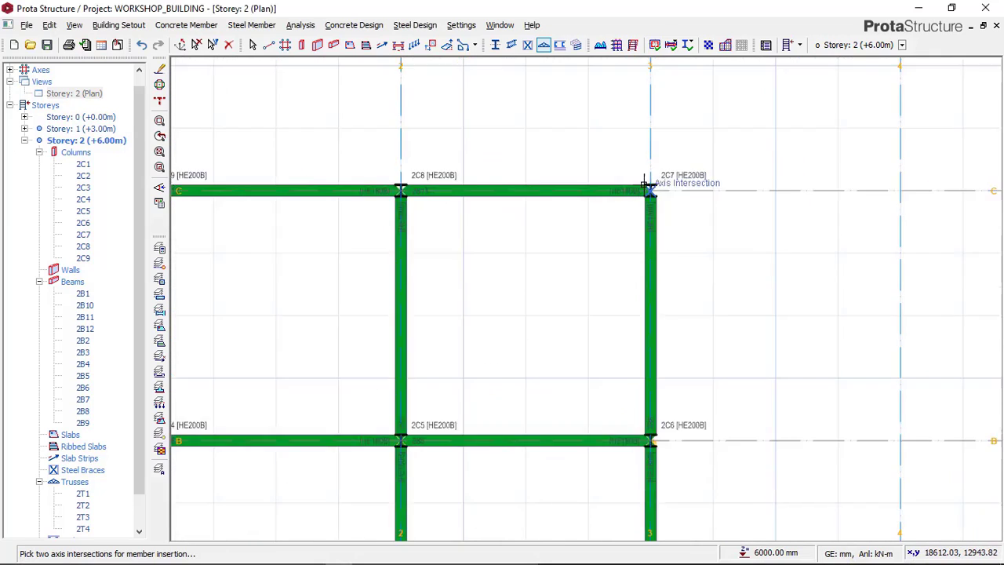
left_click(643, 189)
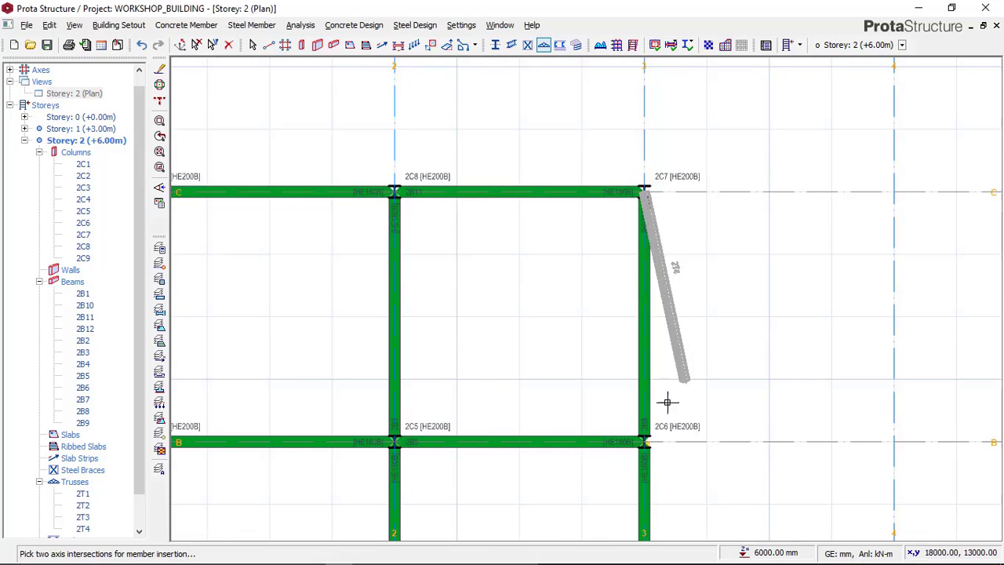
left_click(643, 439)
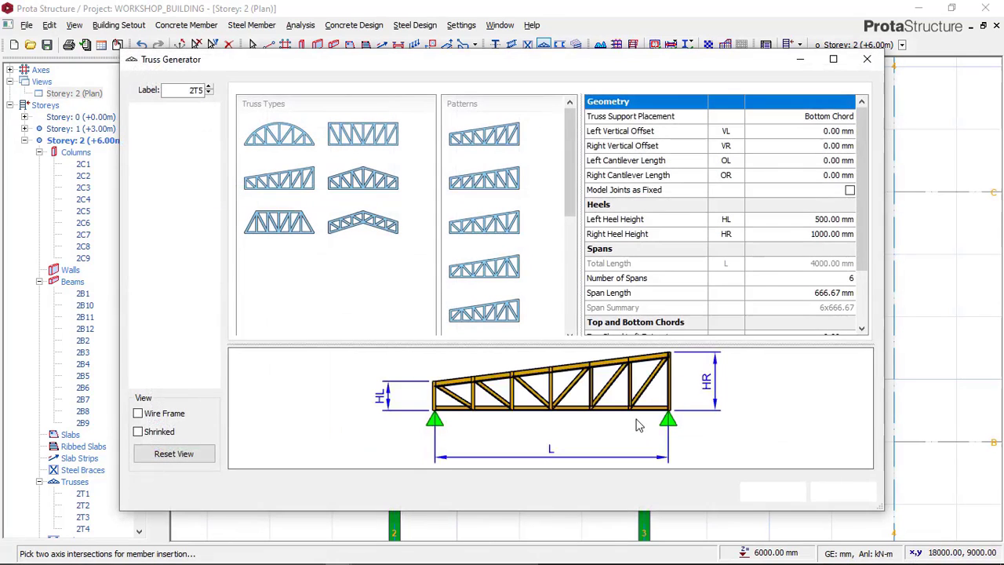
left_click(778, 492)
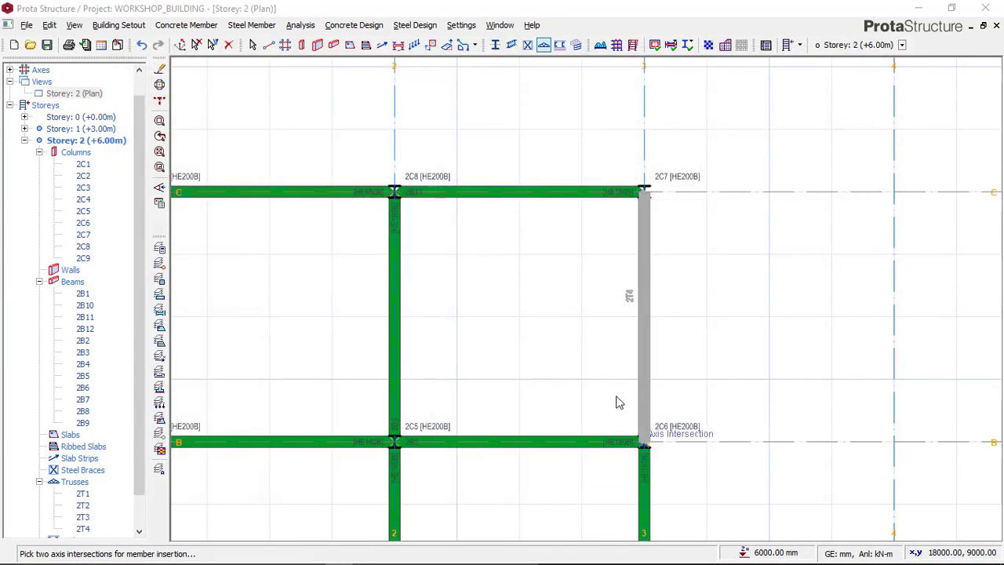
left_click(642, 191)
key("Escape")
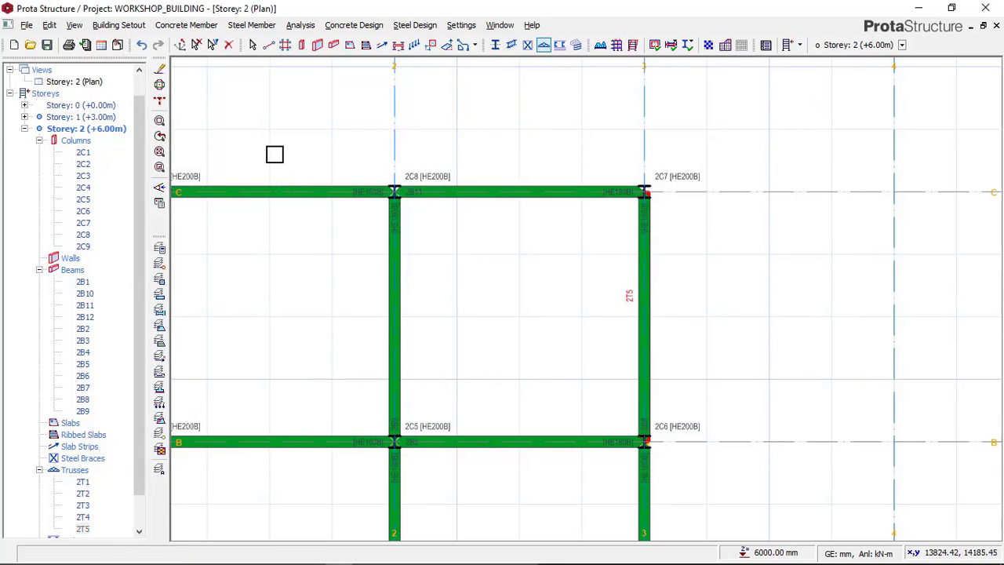
Step: Show Storey 2 in 3D and examine the new truss on axis 3 between axes B and C
right_click(93, 83)
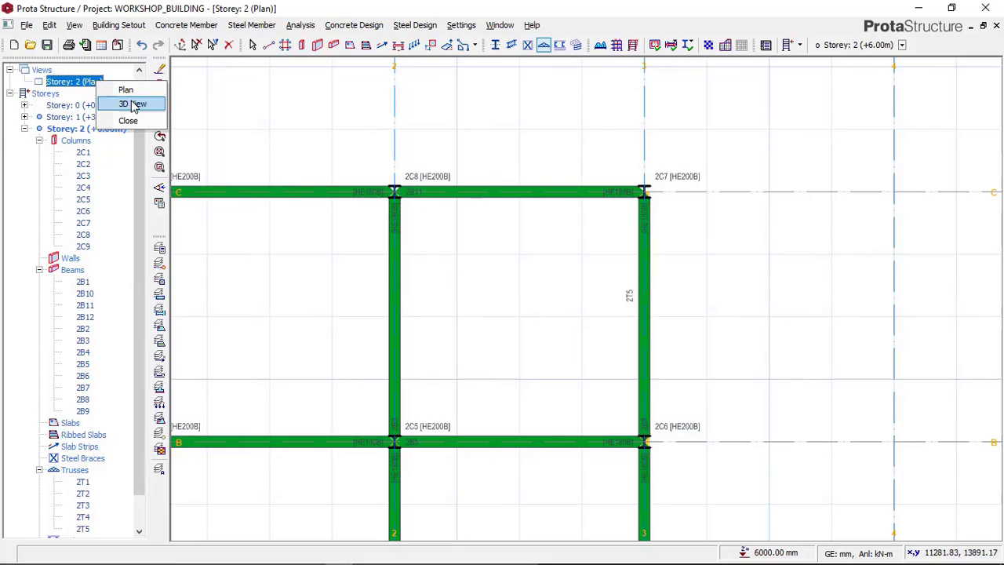
left_click(132, 104)
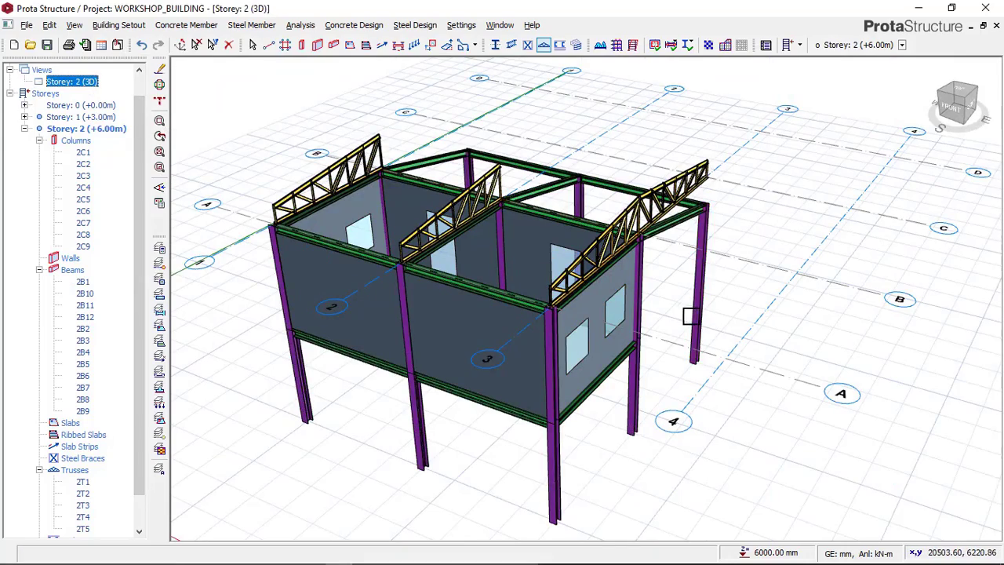
middle_click_drag(680, 309, 627, 284)
middle_click_drag(701, 333, 562, 262)
scroll(563, 261, "up", 2)
middle_click_drag(508, 318, 507, 327)
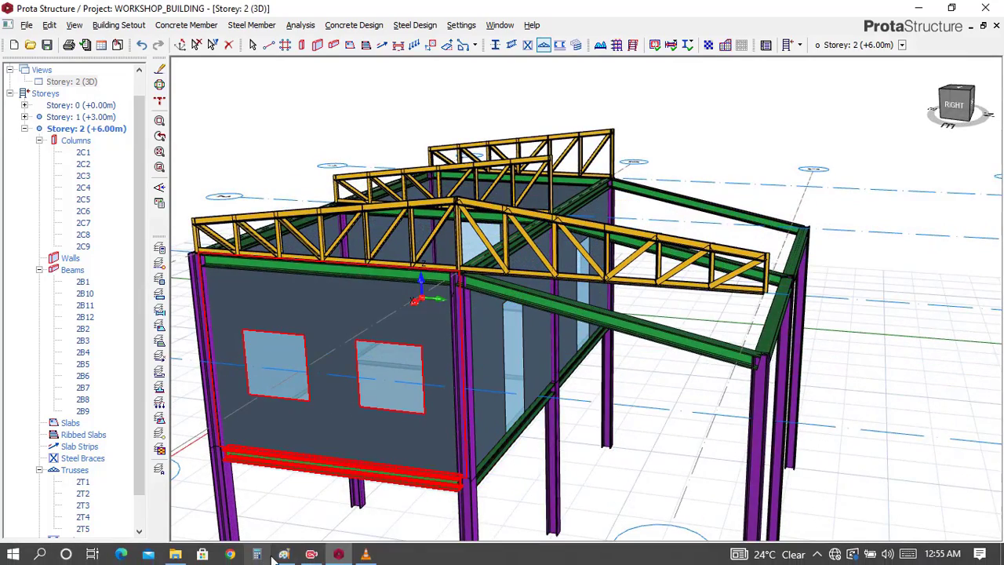
Step: Compare the new truss with the Paint reference image, then inspect the axis C column and sloping beam in the ProtaStructure 3D view
left_click(287, 555)
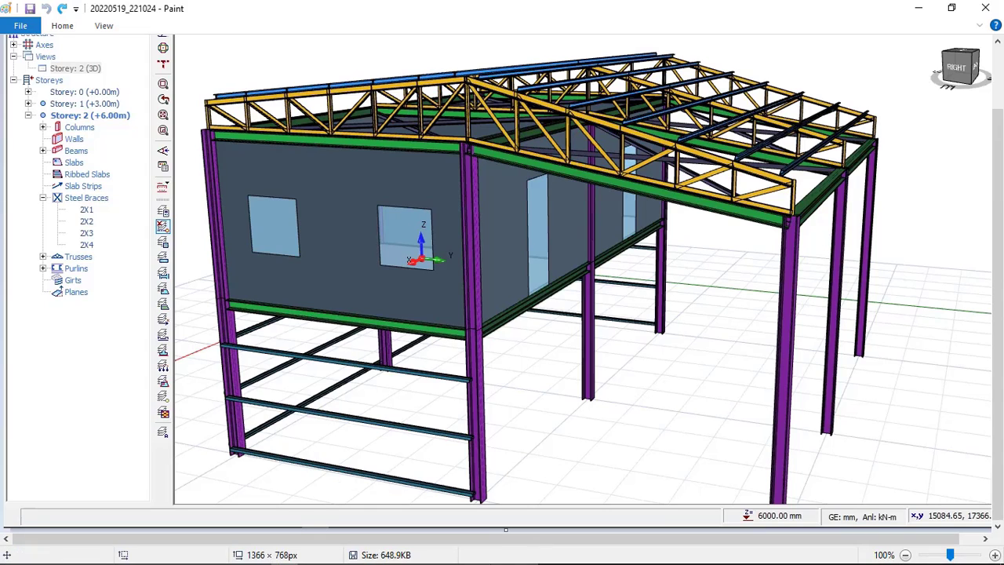
left_click(338, 554)
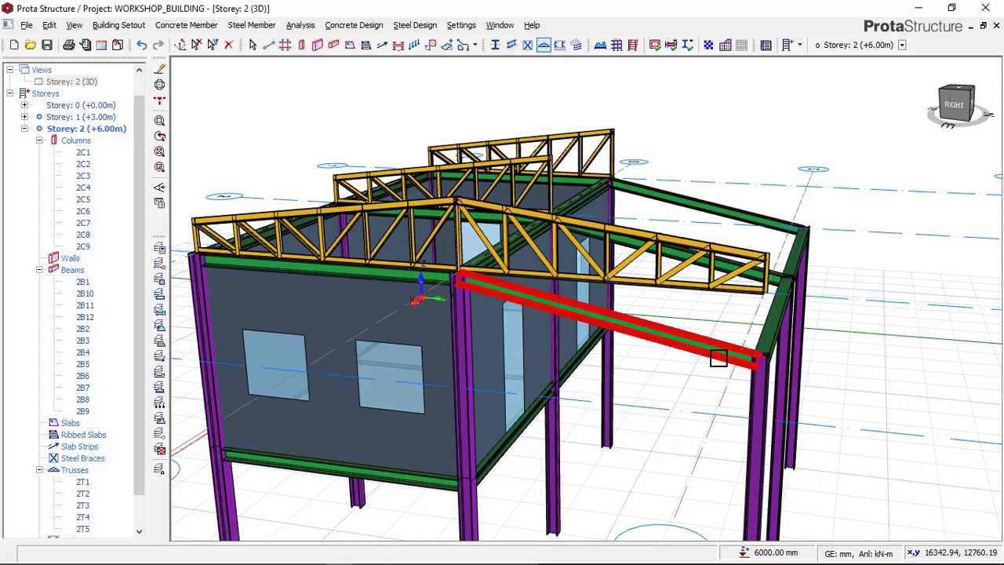
left_click(286, 555)
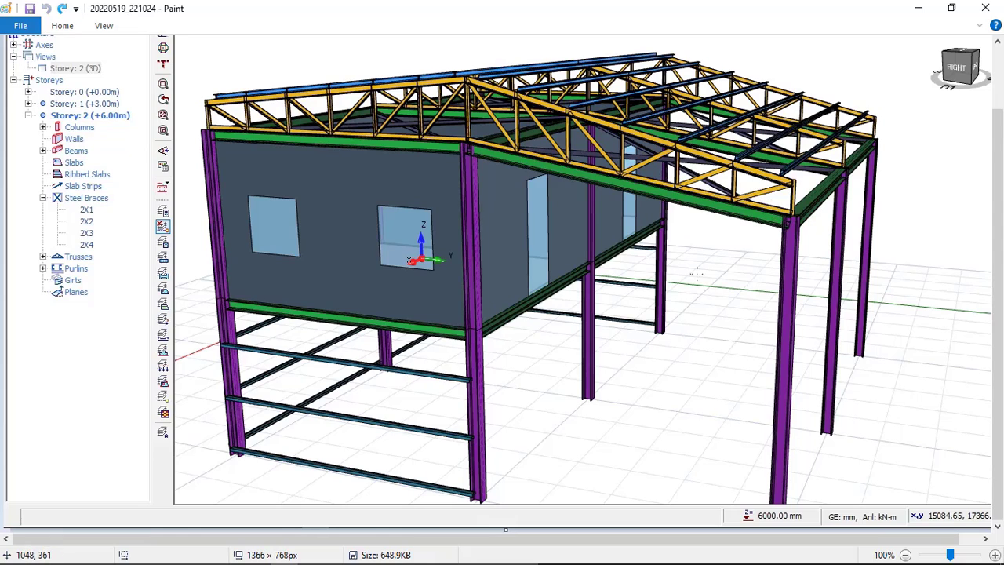
left_click(338, 554)
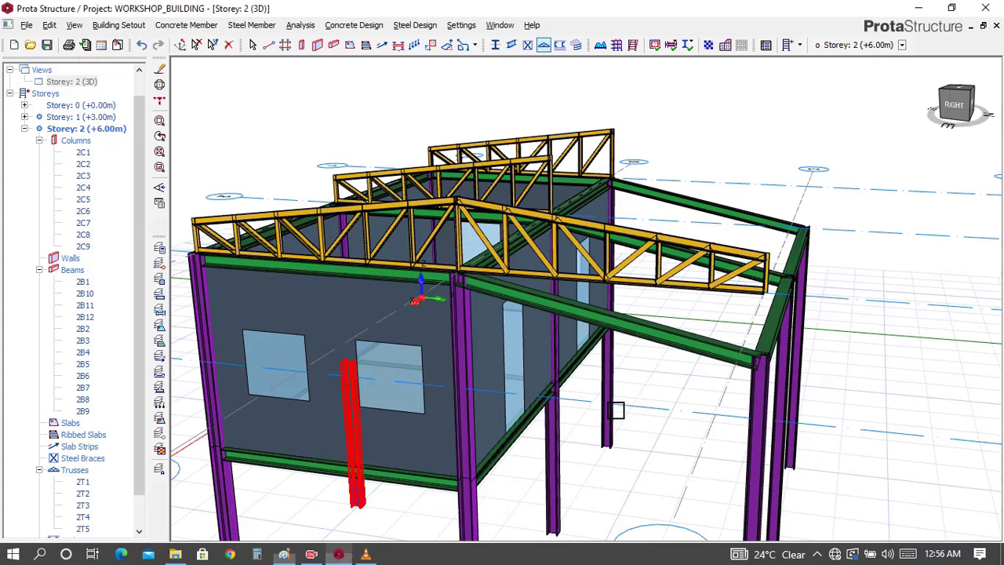
scroll(708, 381, "down", 1)
middle_click_drag(708, 381, 683, 264)
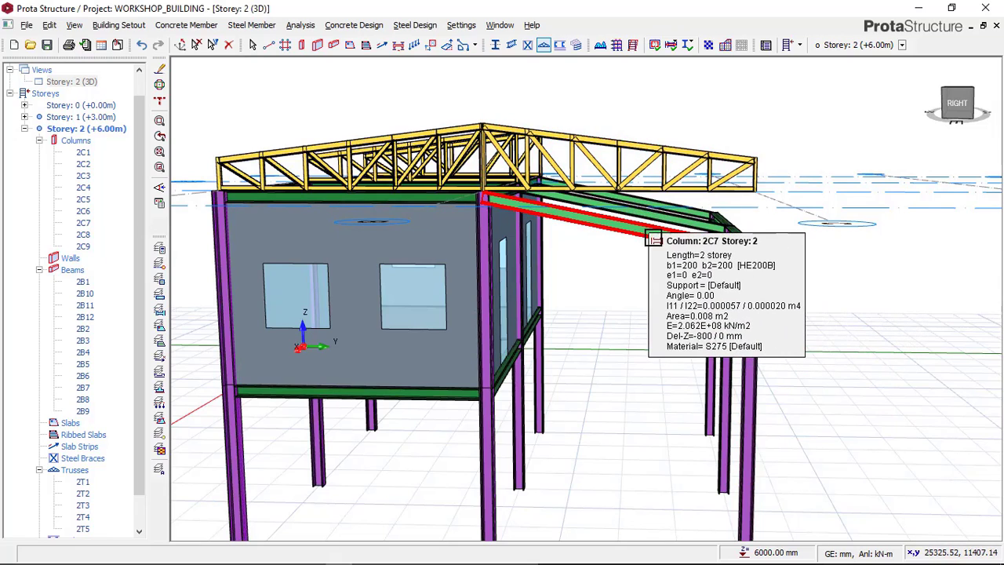
Step: Return to the Storey 2 plan and set the left vertical offset of the axis 3 truss between B and C to -800 mm
left_click(73, 82)
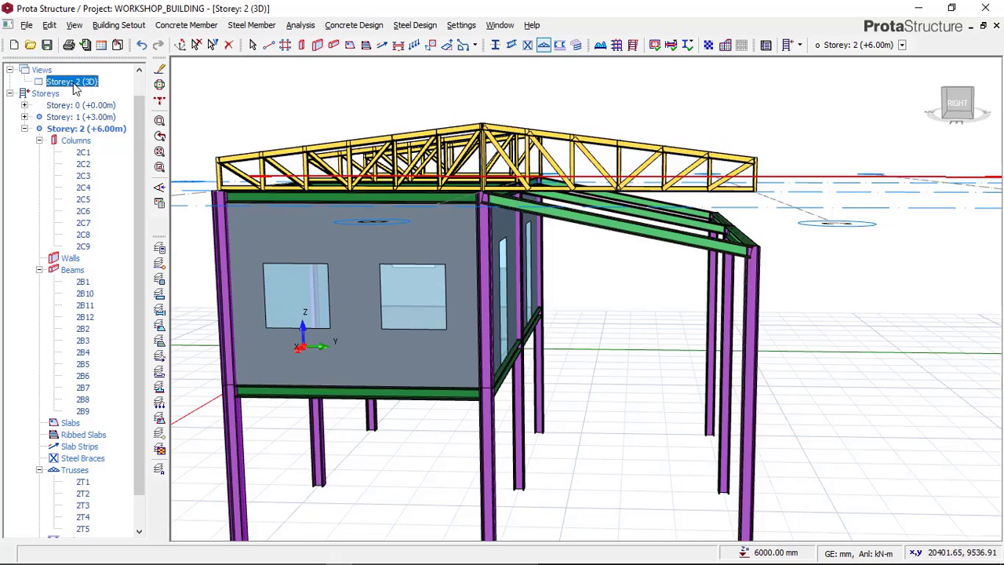
right_click(79, 83)
left_click(102, 92)
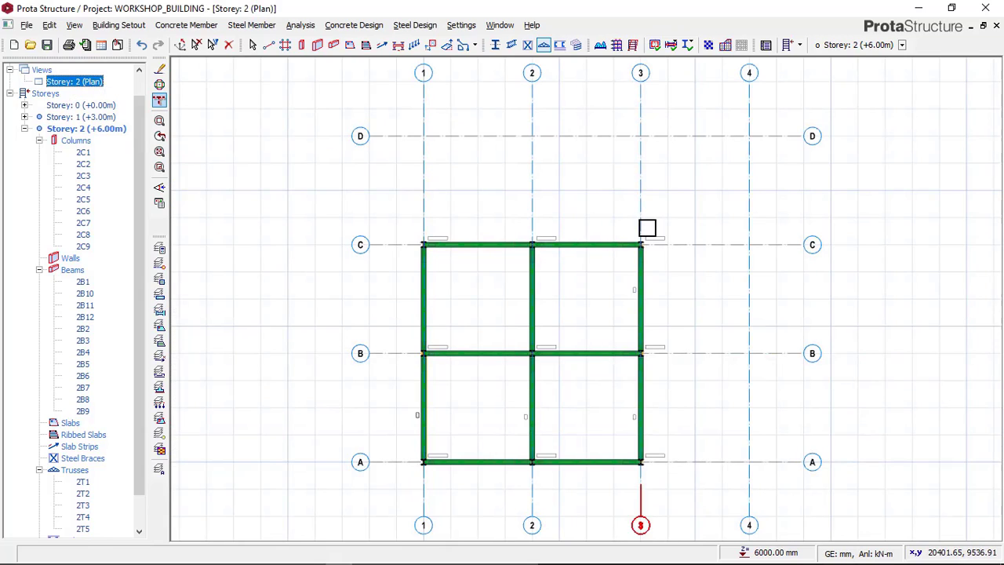
scroll(663, 251, "up", 5)
scroll(621, 251, "up", 2)
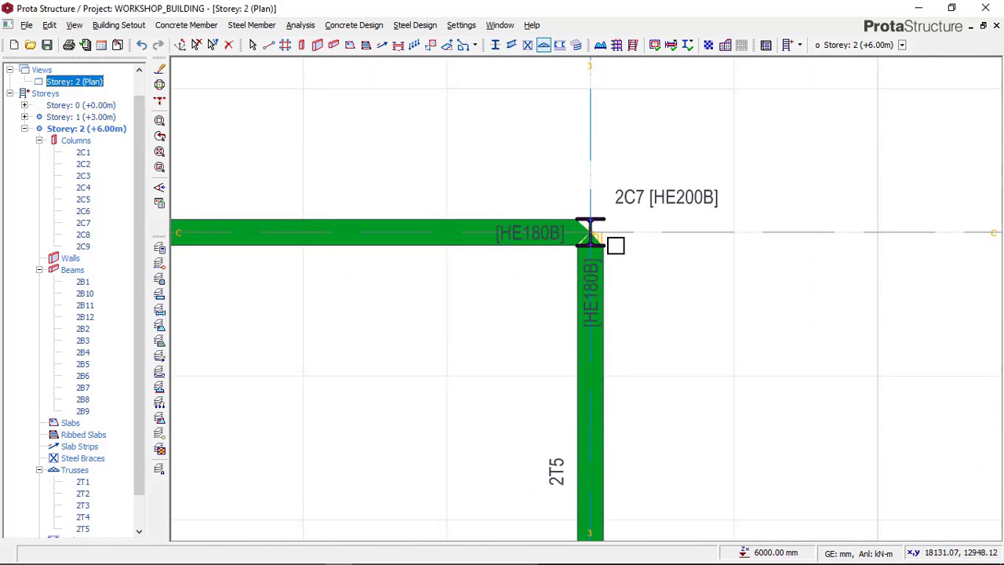
right_click(641, 160)
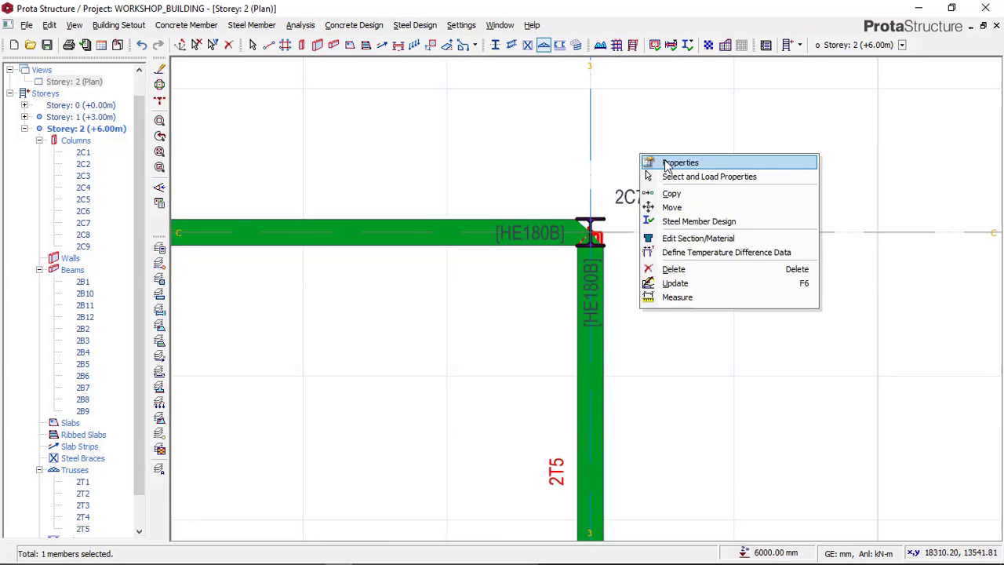
left_click(666, 163)
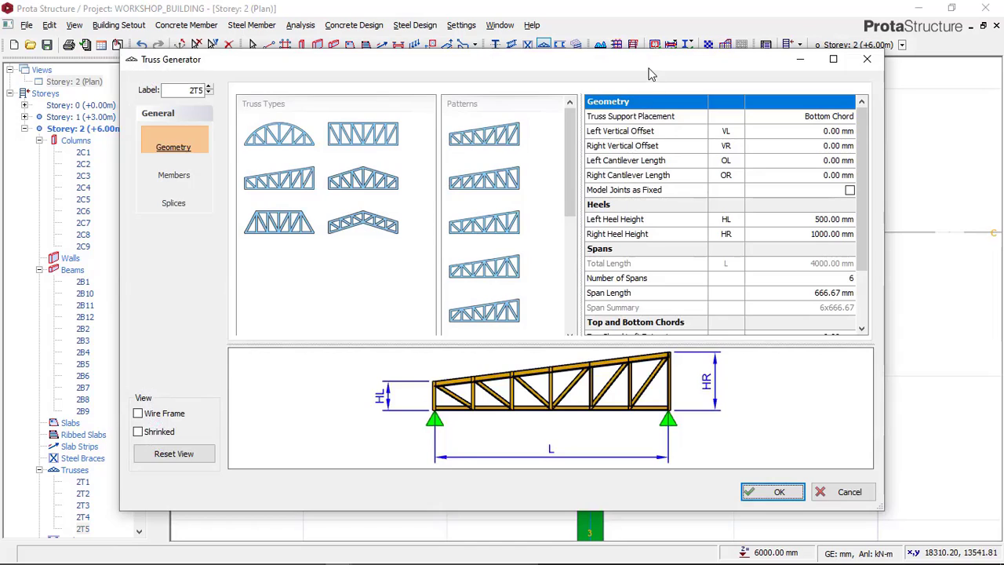
left_click_drag(649, 73, 234, 105)
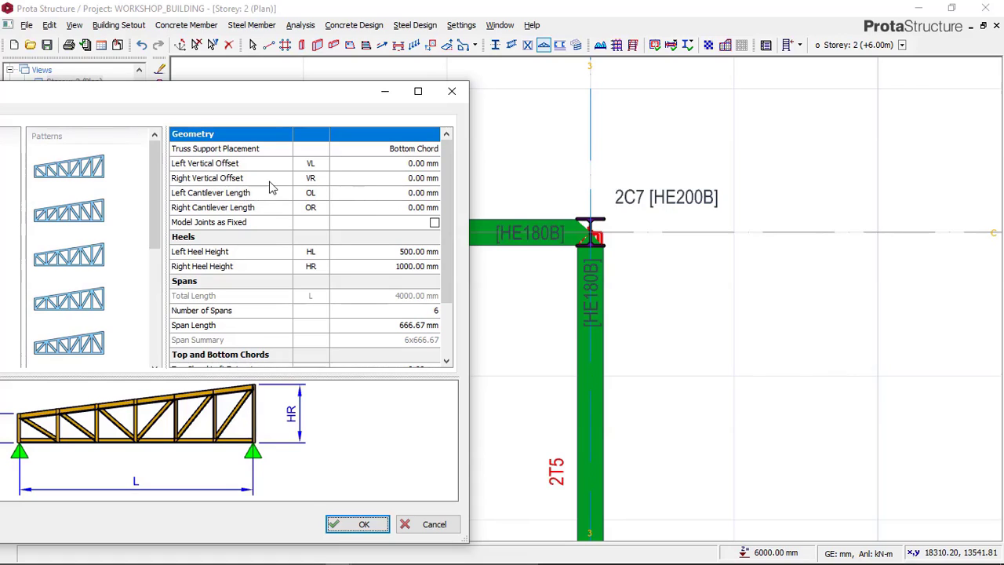
left_click(409, 163)
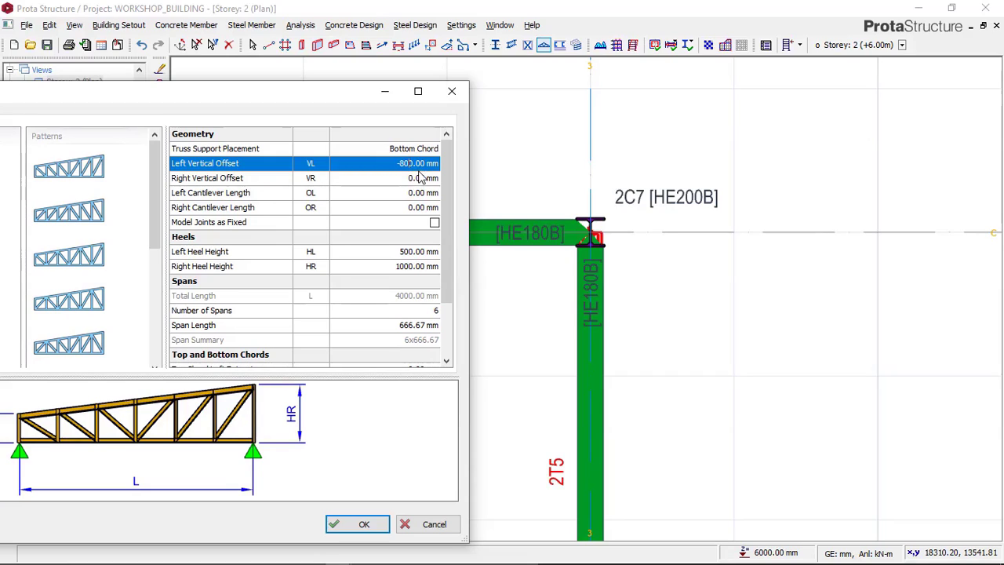
left_click(357, 522)
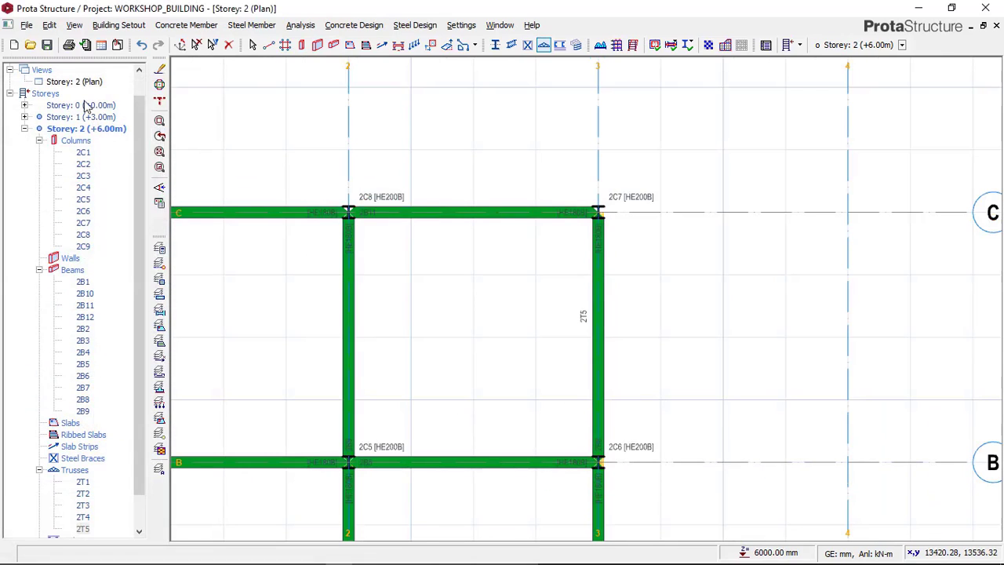
Step: Show Storey 2 in 3D and compare the axis 3 trusses with the reference image in Paint, returning to ProtaStructure
right_click(82, 83)
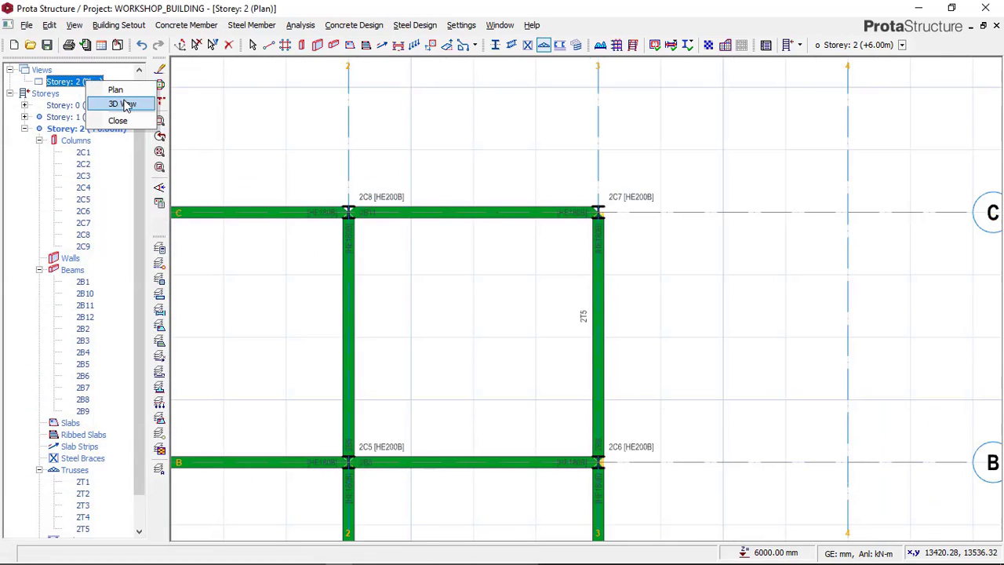
left_click(122, 105)
middle_click_drag(721, 277, 464, 226)
mouse_move(586, 300)
middle_mouse_down()
mouse_move(522, 305)
mouse_move(506, 291)
mouse_move(517, 244)
middle_mouse_up()
scroll(654, 206, "up", 3)
middle_click_drag(546, 320, 658, 260)
scroll(556, 290, "down", 2)
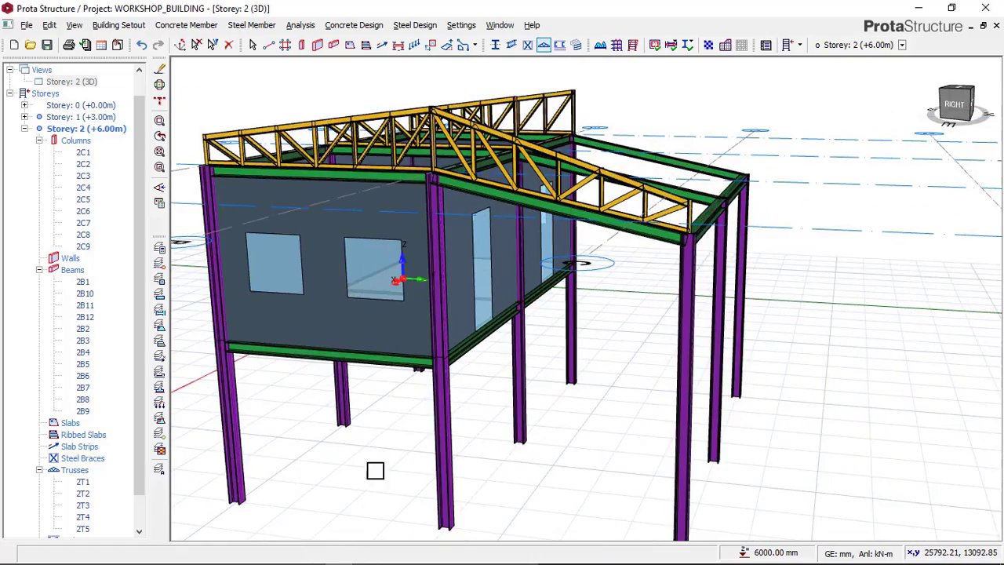
left_click(284, 555)
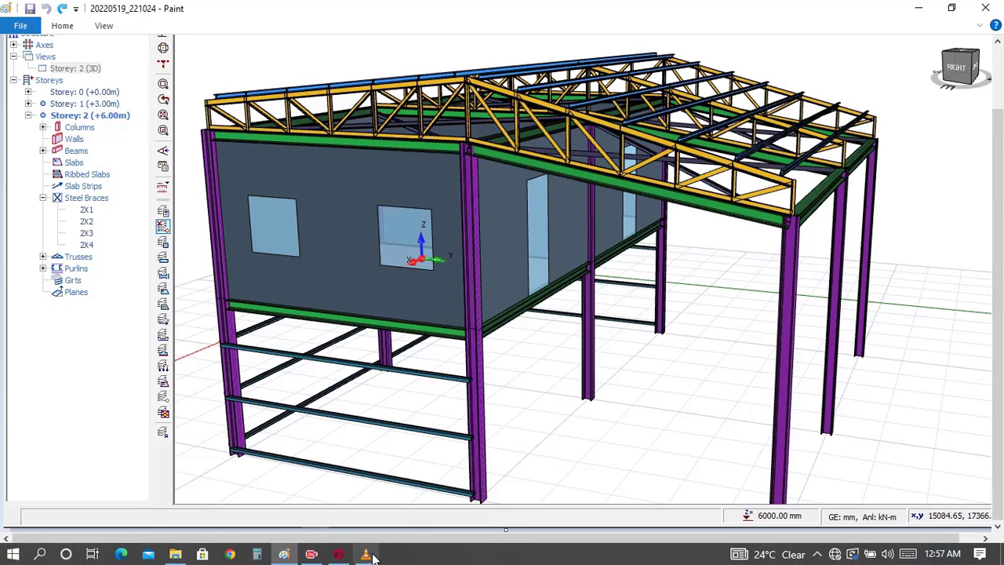
left_click(339, 554)
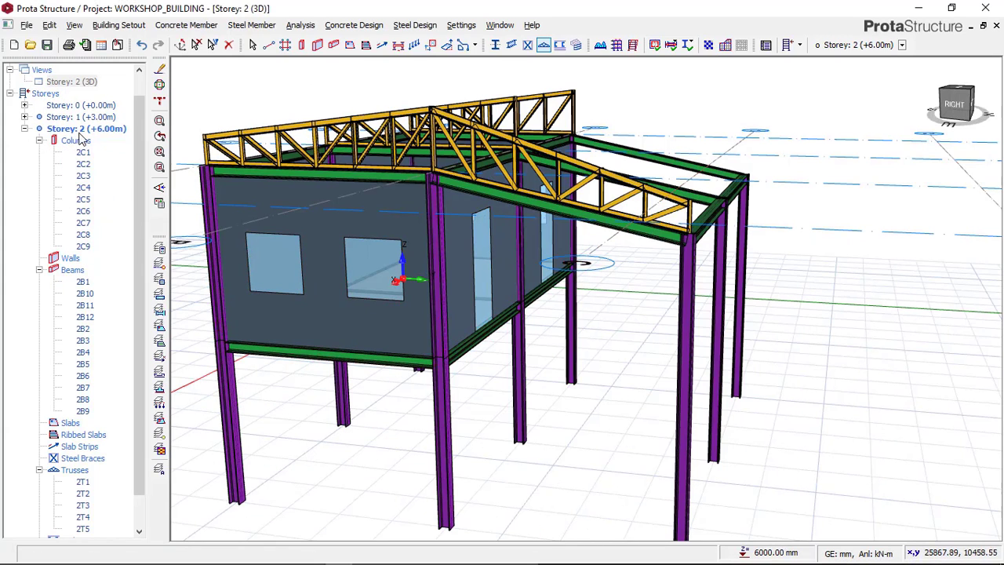
Step: Return to the Storey 2 plan and insert trusses along axes 2 and 1 between axes C and B, with a -800 mm left vertical offset
right_click(90, 85)
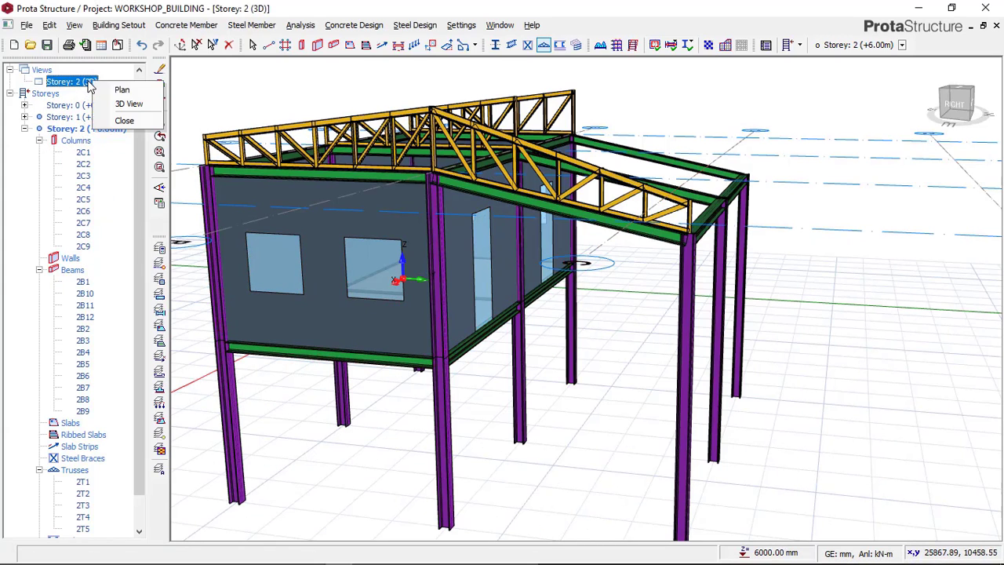
left_click(129, 87)
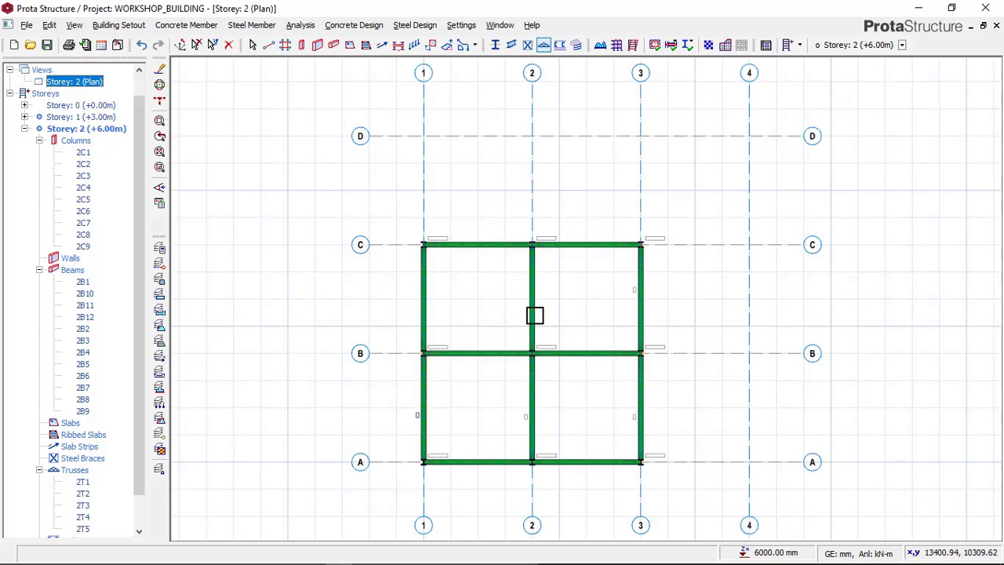
scroll(544, 242, "up", 3)
scroll(556, 347, "up", 1)
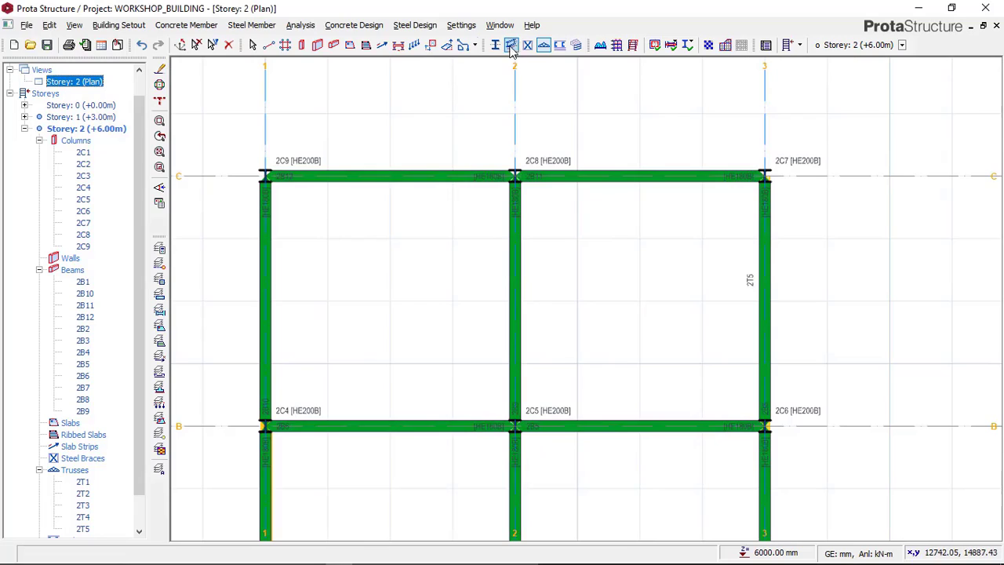
left_click(543, 45)
left_click(544, 46)
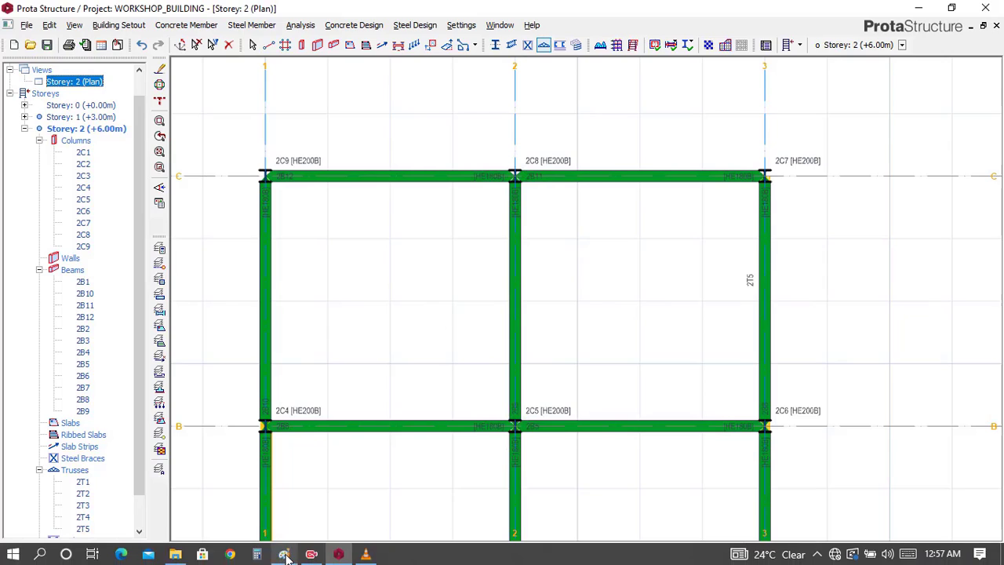
left_click(284, 553)
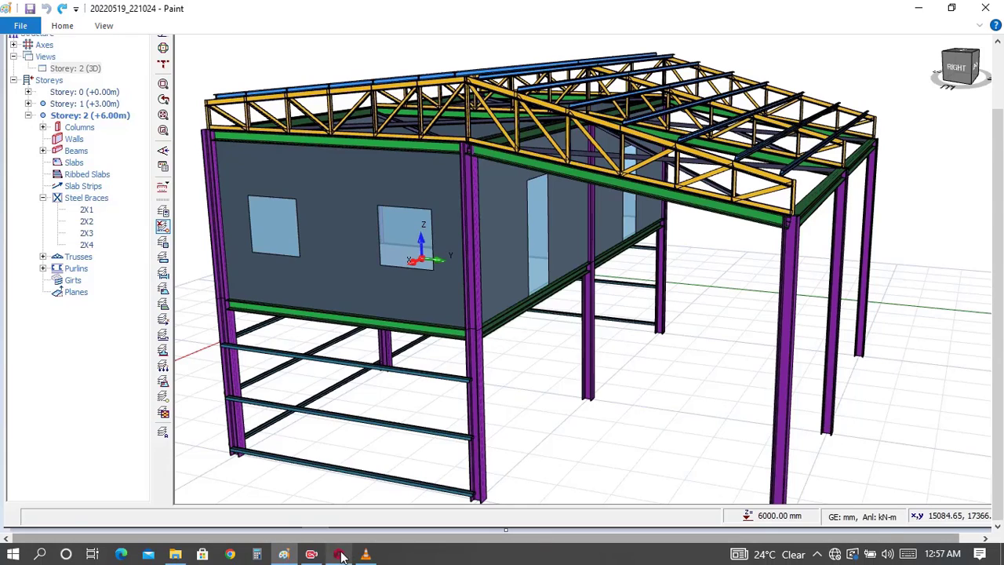
left_click(342, 555)
left_click(514, 176)
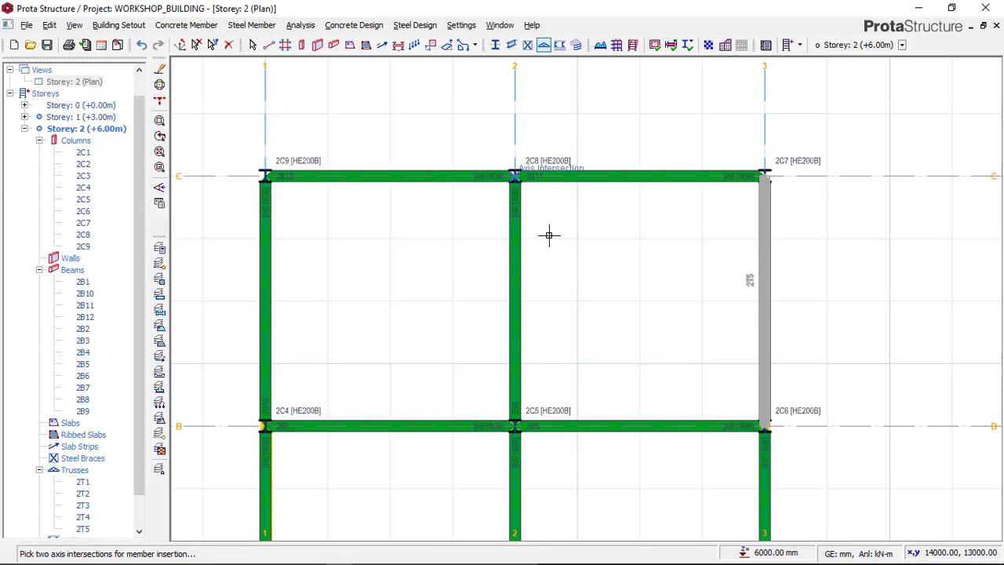
left_click(506, 410)
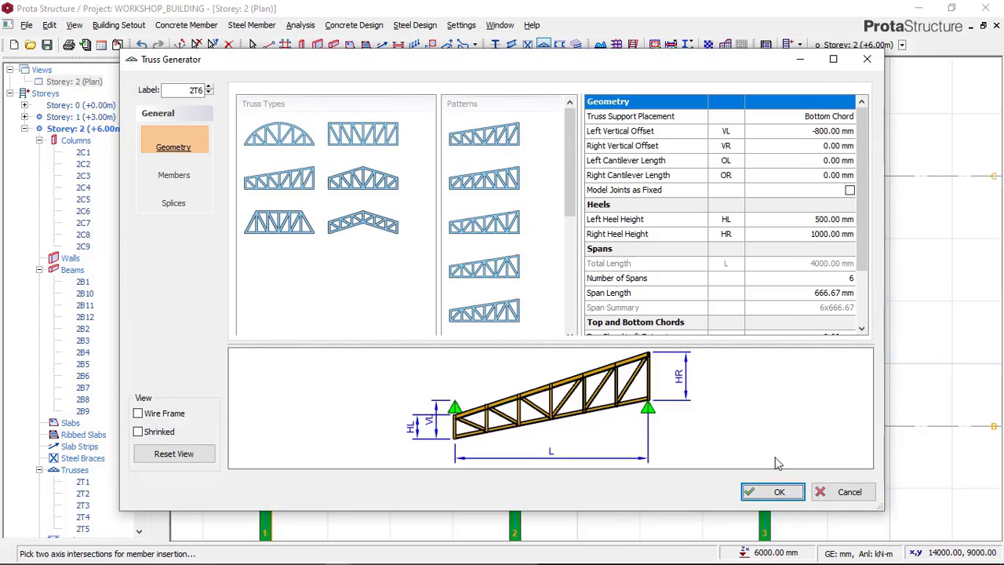
left_click(772, 492)
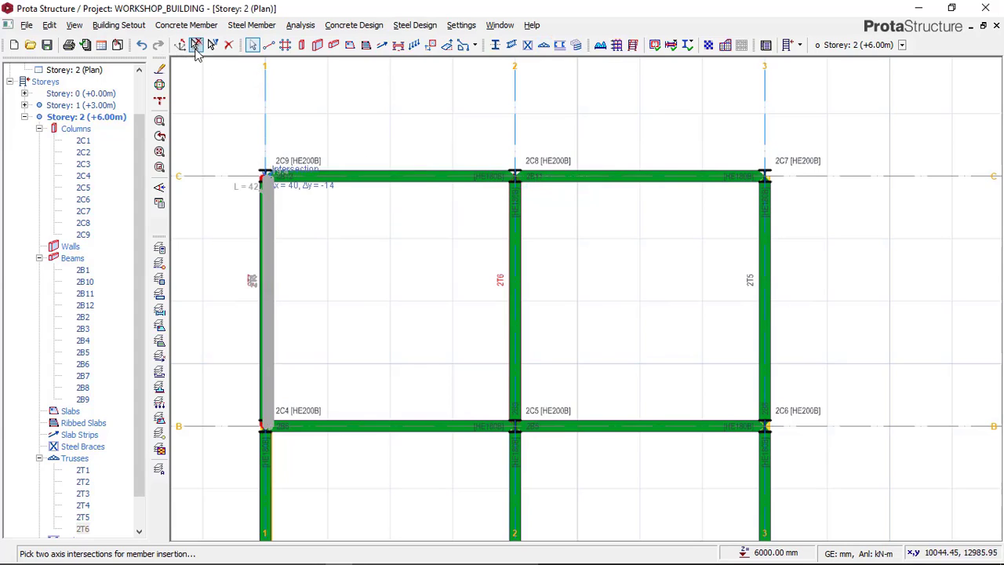
left_click(197, 46)
key("Escape")
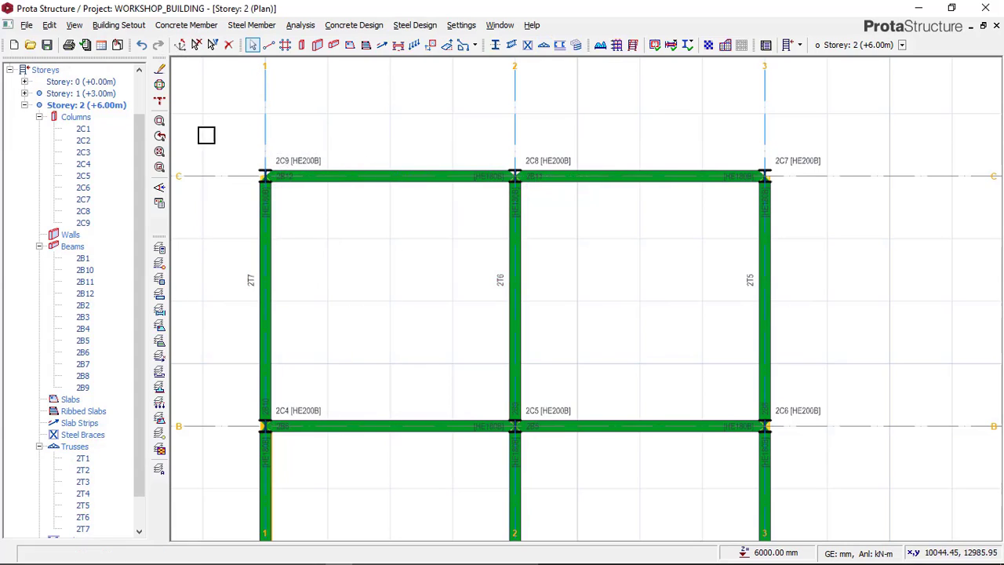
Step: Show Storey 2 in 3D and compare the completed roof trusses with the Paint reference image, returning to ProtaStructure
scroll(142, 128, "up", 2)
left_click(88, 110)
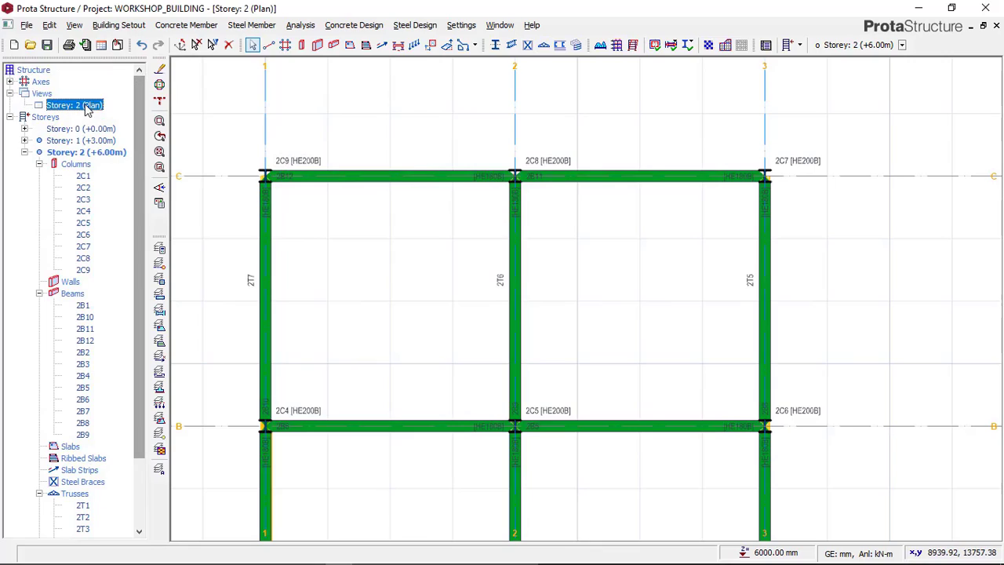
right_click(88, 110)
left_click(146, 124)
mouse_move(679, 271)
middle_mouse_down()
mouse_move(694, 304)
mouse_move(478, 233)
mouse_move(540, 306)
mouse_move(576, 291)
mouse_move(515, 311)
mouse_move(477, 367)
mouse_move(584, 299)
mouse_move(540, 345)
middle_mouse_up()
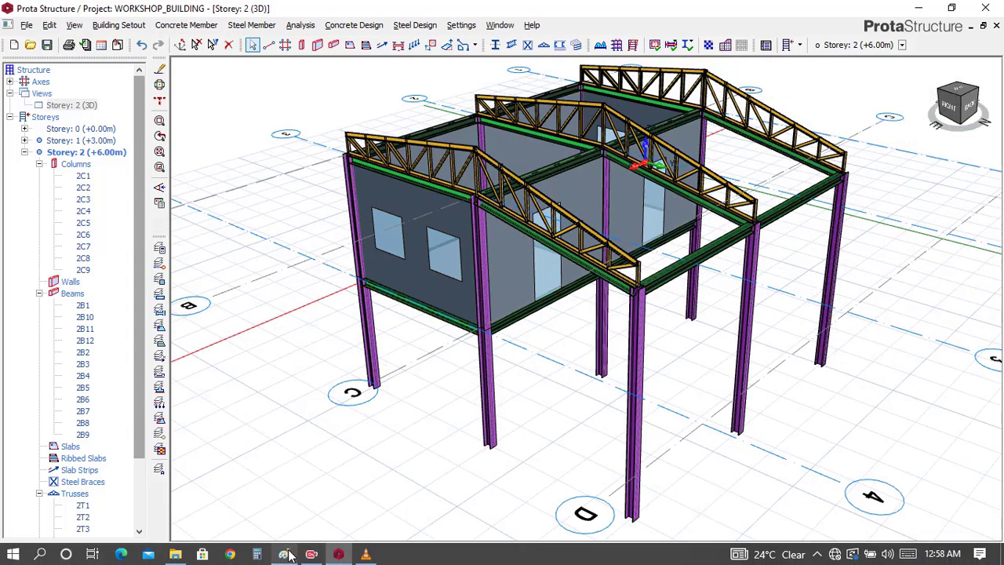
left_click(284, 553)
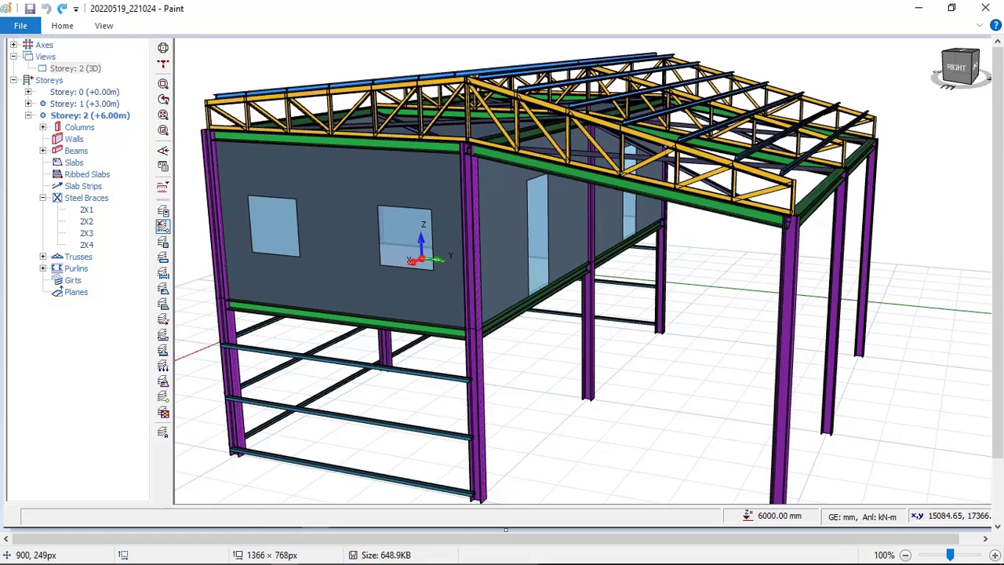
scroll(657, 133, "up", 2)
scroll(672, 217, "down", 2)
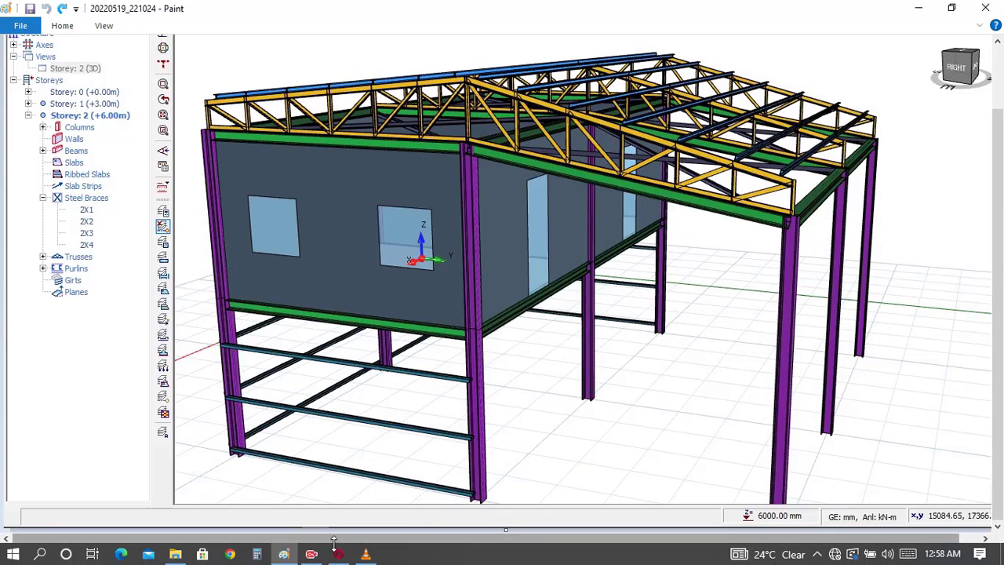
left_click(339, 554)
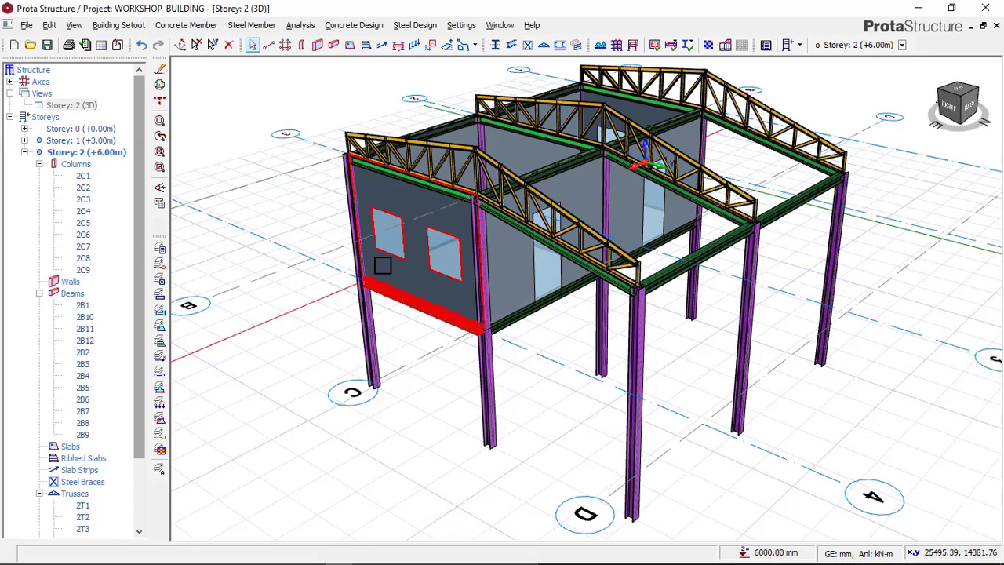
Step: Return to the Storey 2 plan and start a steel brace between the axis C and axis B beams spanning axes 2 to 3
left_click(71, 107)
right_click(72, 108)
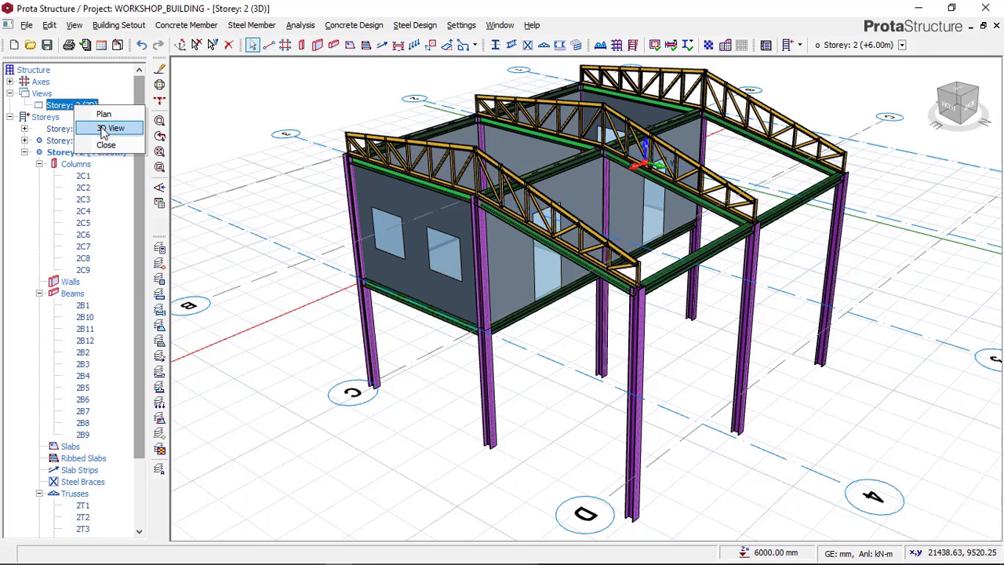
left_click(104, 115)
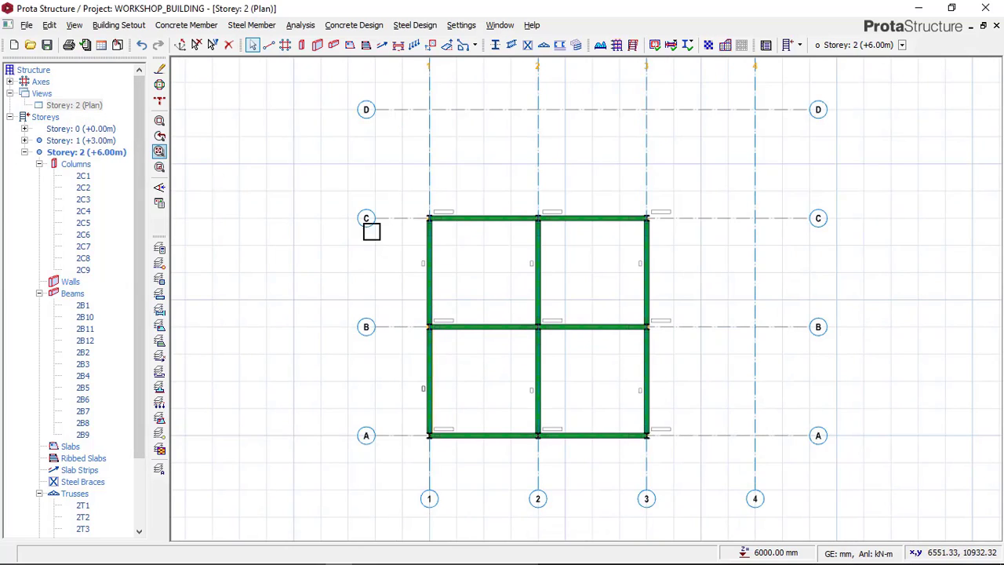
scroll(514, 312, "up", 2)
scroll(592, 344, "up", 1)
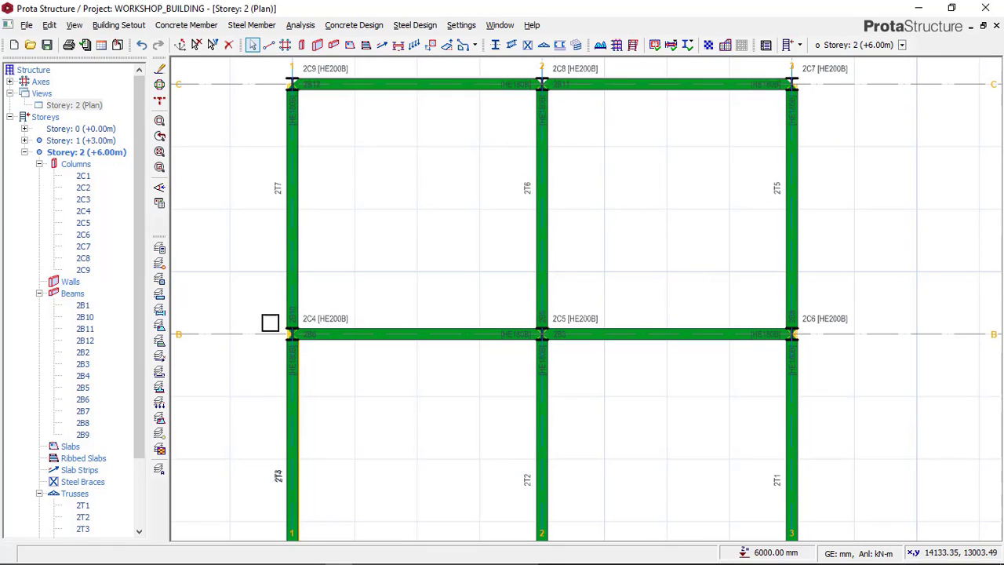
scroll(445, 146, "down", 1)
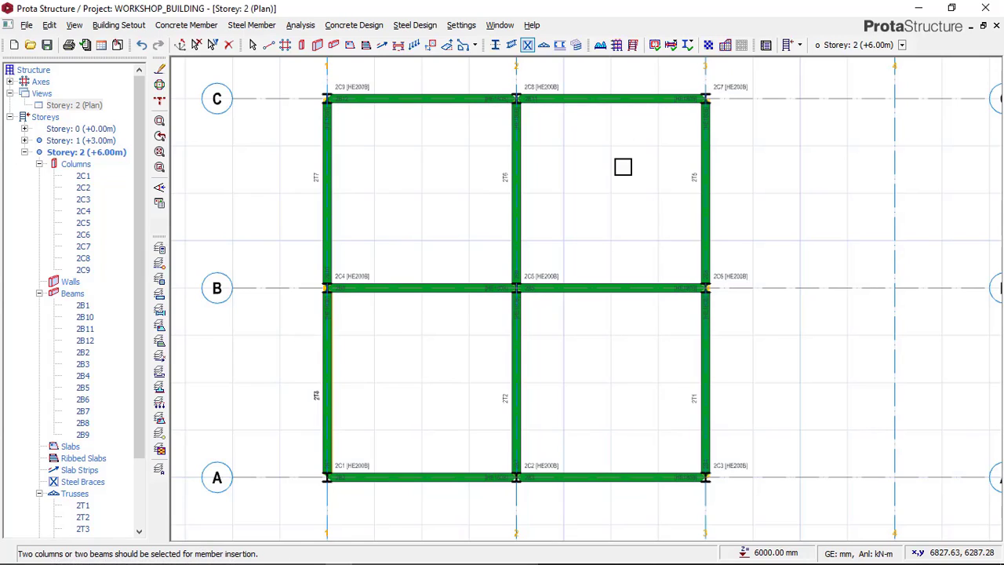
left_click(631, 112)
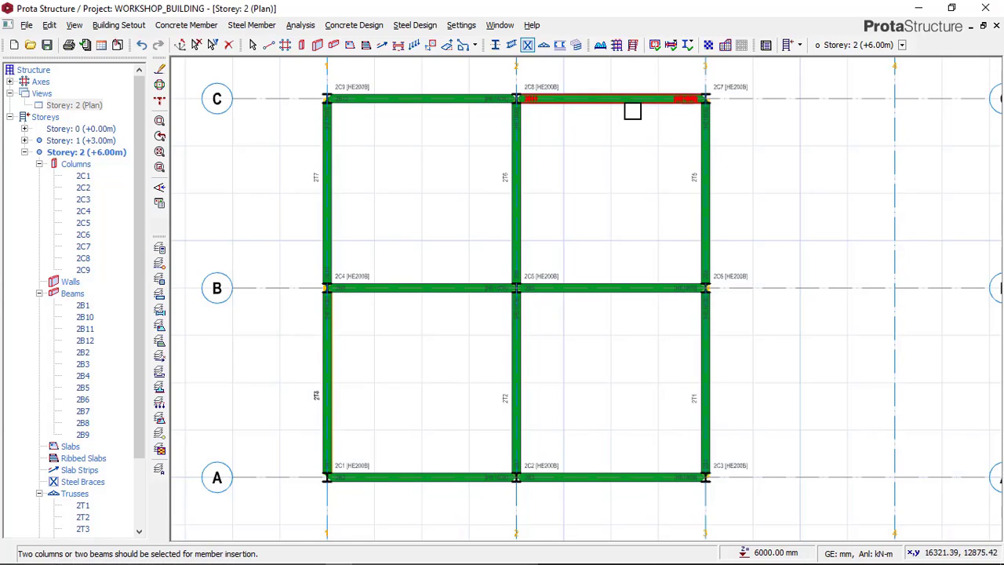
left_click(614, 285)
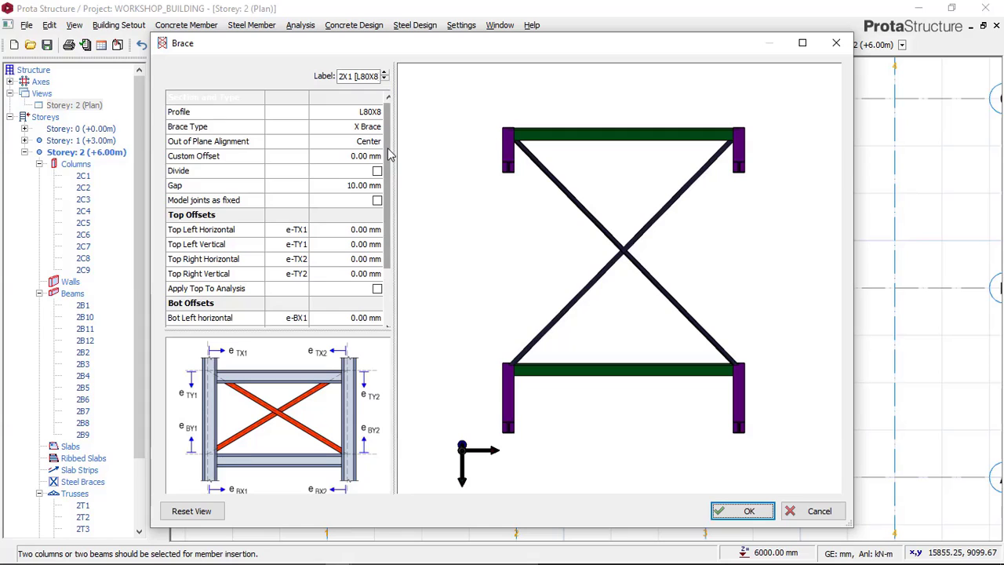
Step: Assign the L75X5 angle profile to the X brace and insert it in the bay between axes 2–3 and B–C
left_click_drag(387, 150, 372, 134)
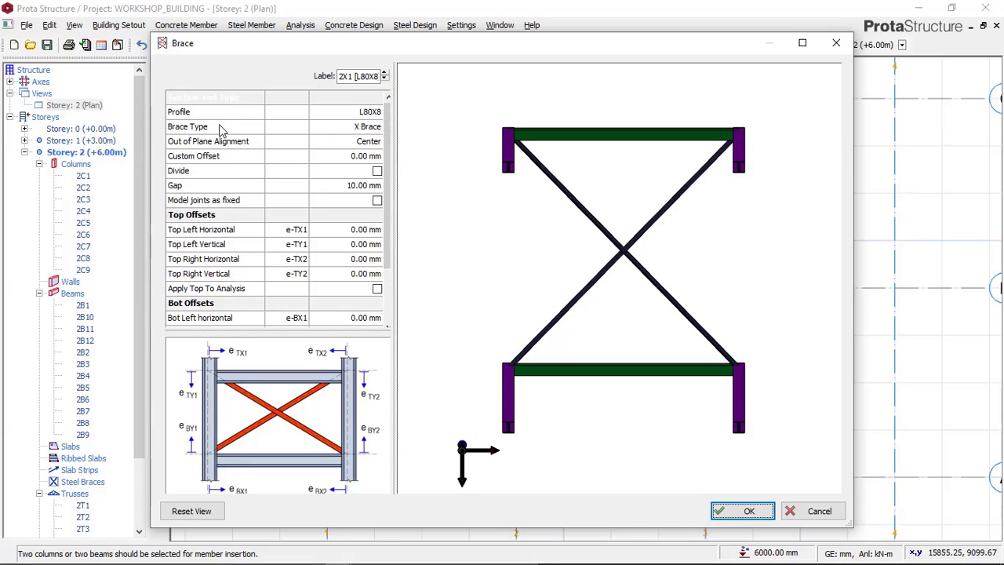
left_click(378, 114)
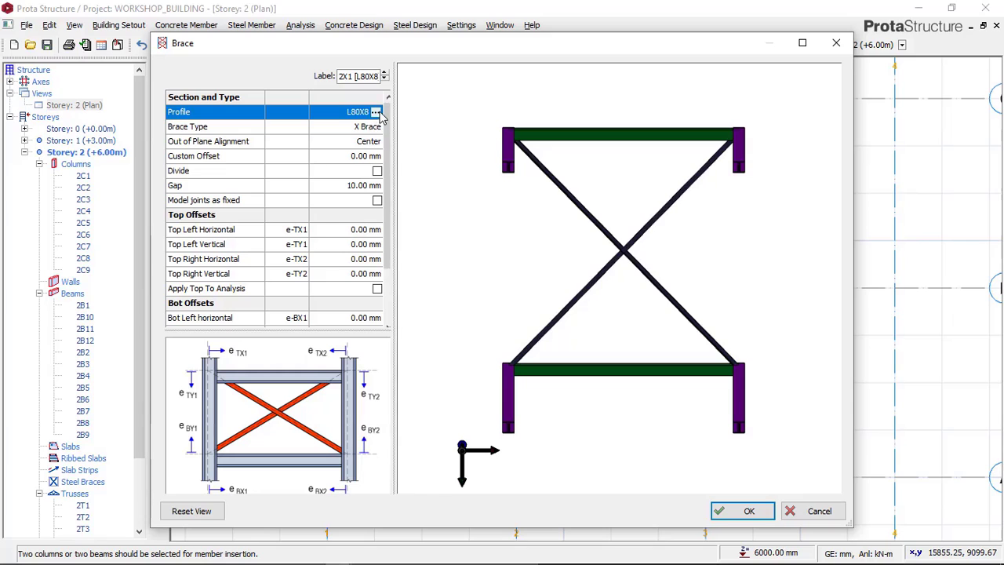
left_click(376, 113)
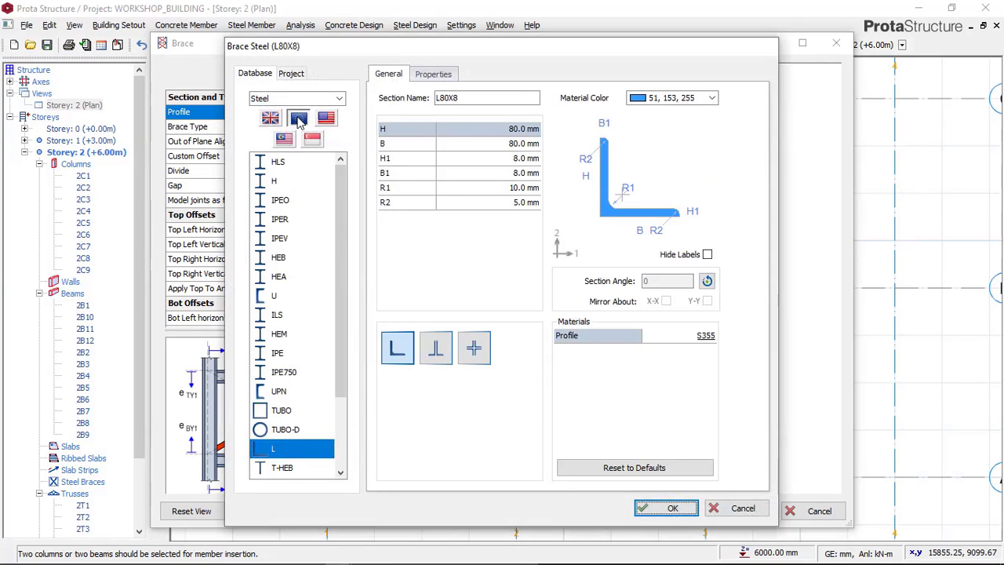
left_click(666, 508)
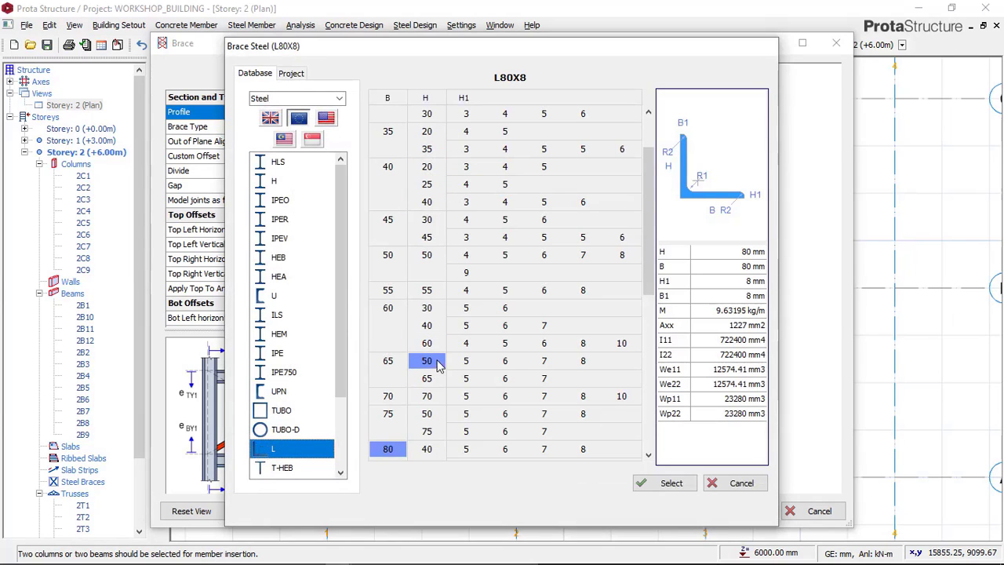
scroll(438, 366, "down", 2)
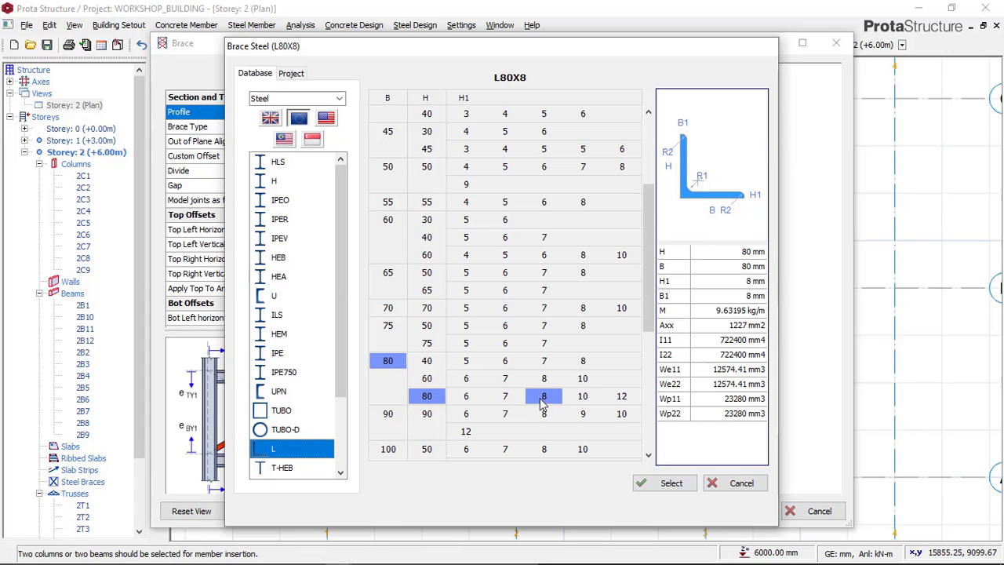
left_click(392, 330)
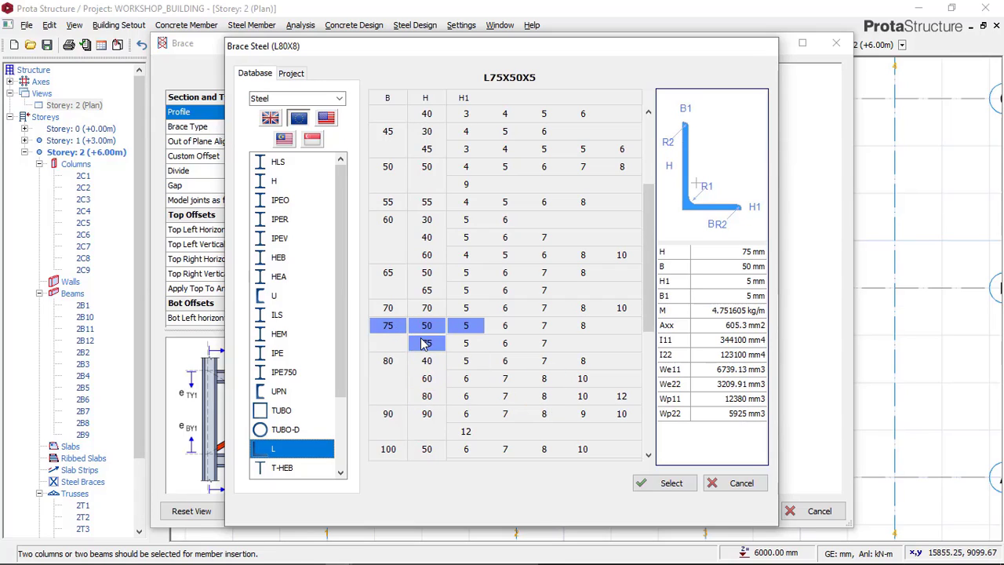
left_click(424, 344)
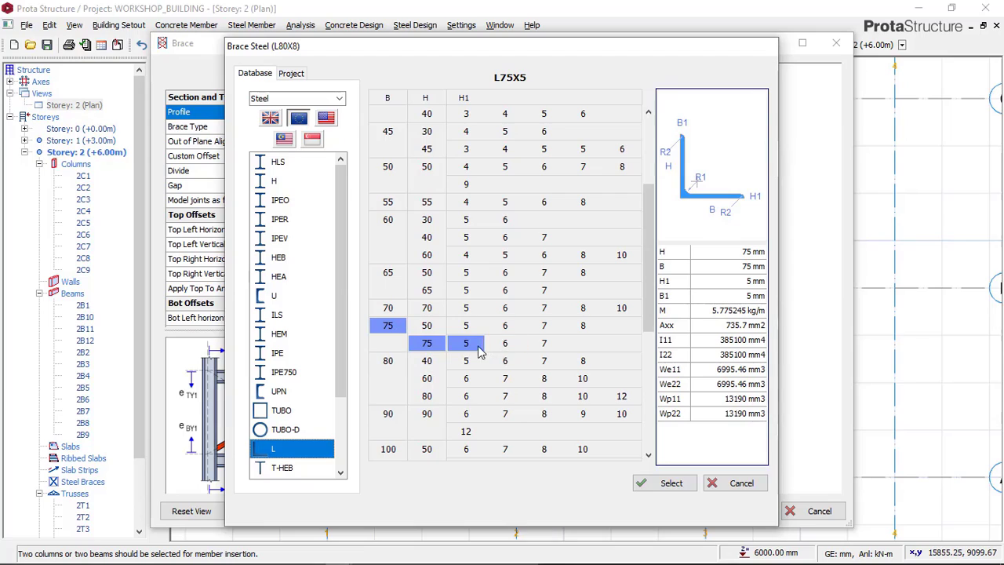
left_click(662, 486)
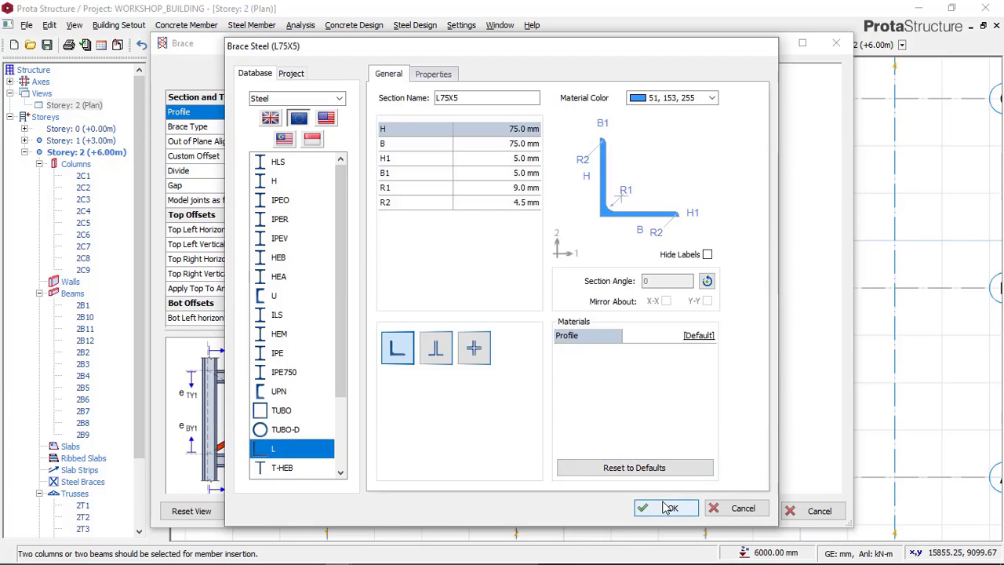
left_click(657, 496)
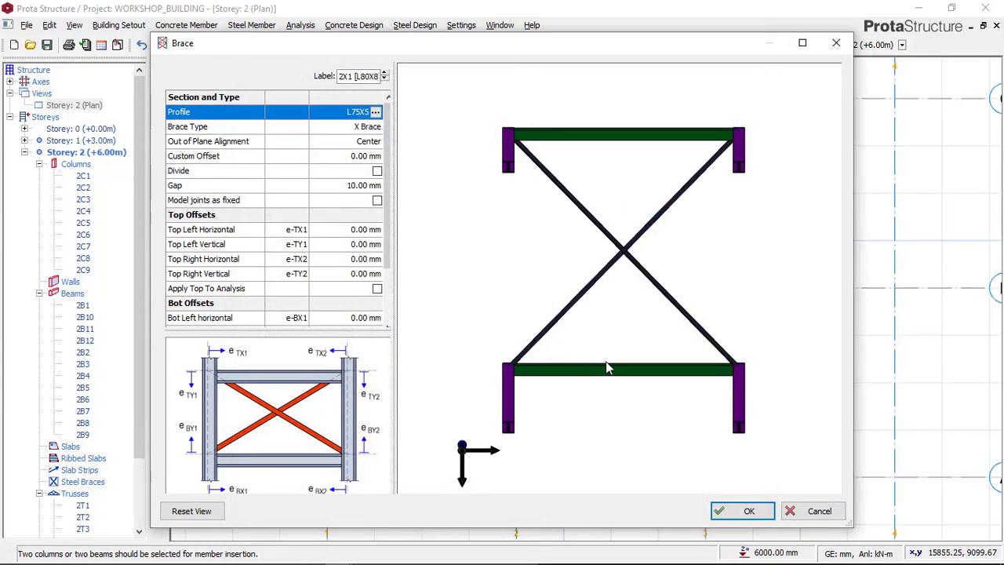
left_click(737, 510)
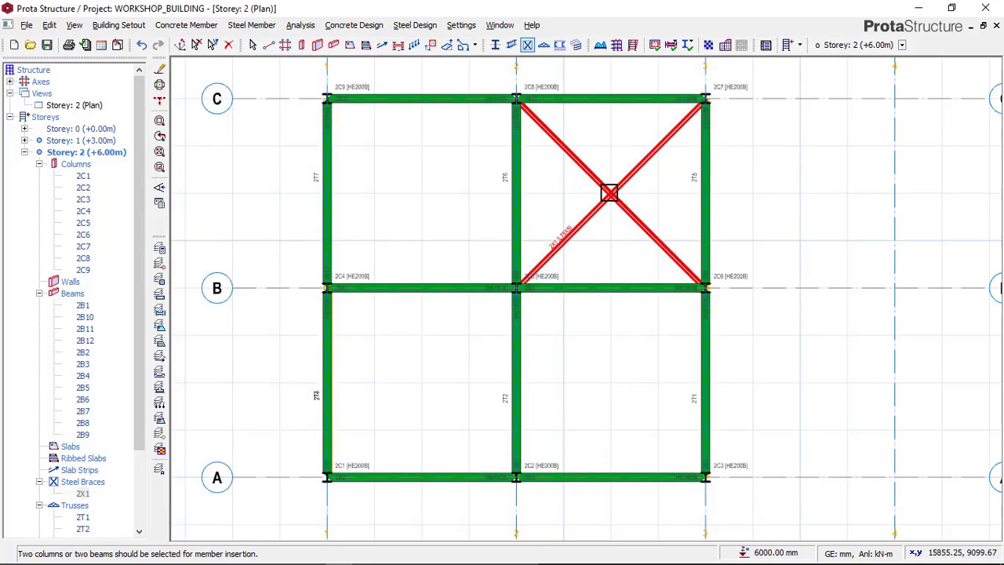
scroll(606, 190, "up", 2)
scroll(613, 196, "down", 1)
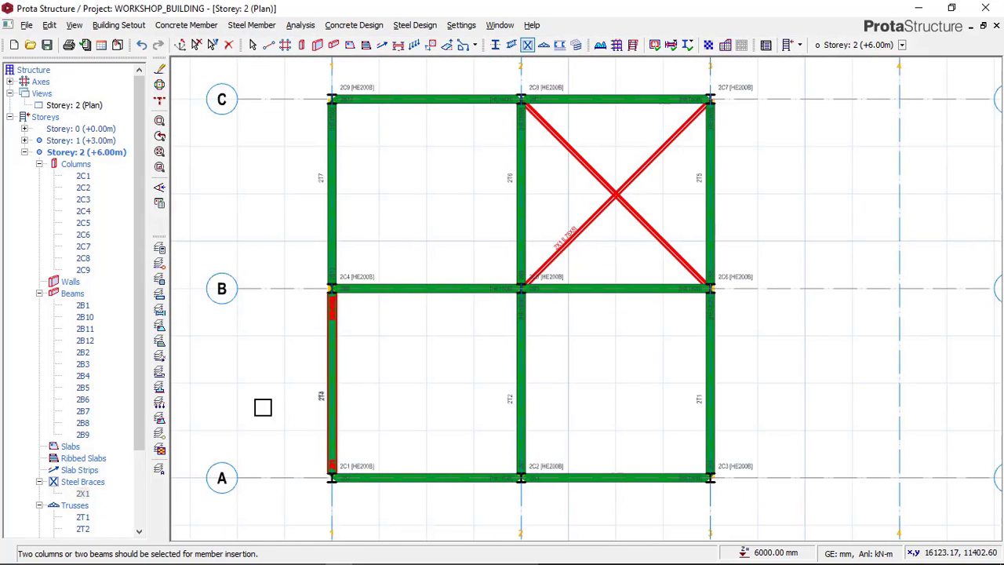
Step: Show Storey 2 in 3D, examine the new roof X brace and compare it with the Paint reference image, returning to ProtaStructure
left_click(88, 107)
right_click(93, 107)
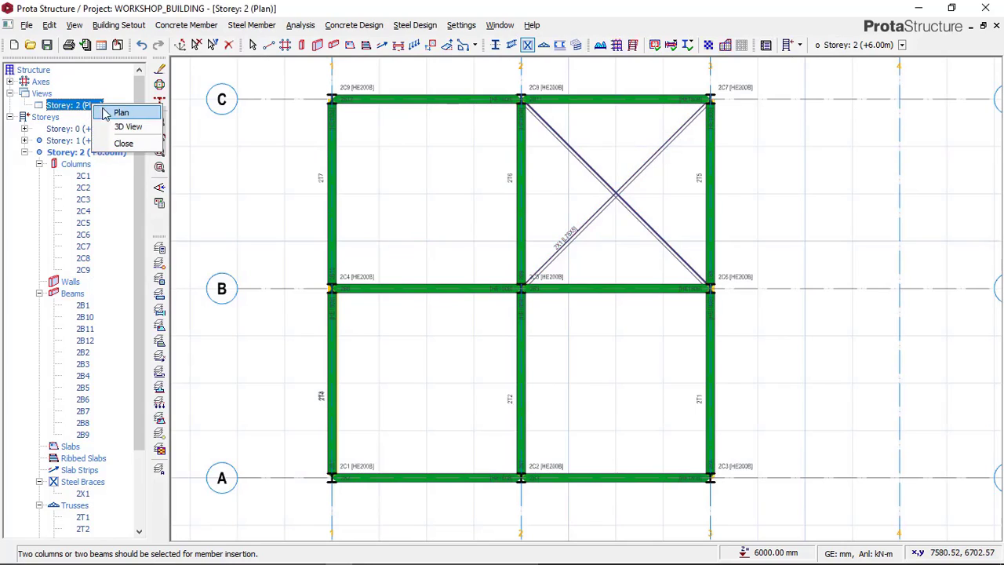
left_click(125, 127)
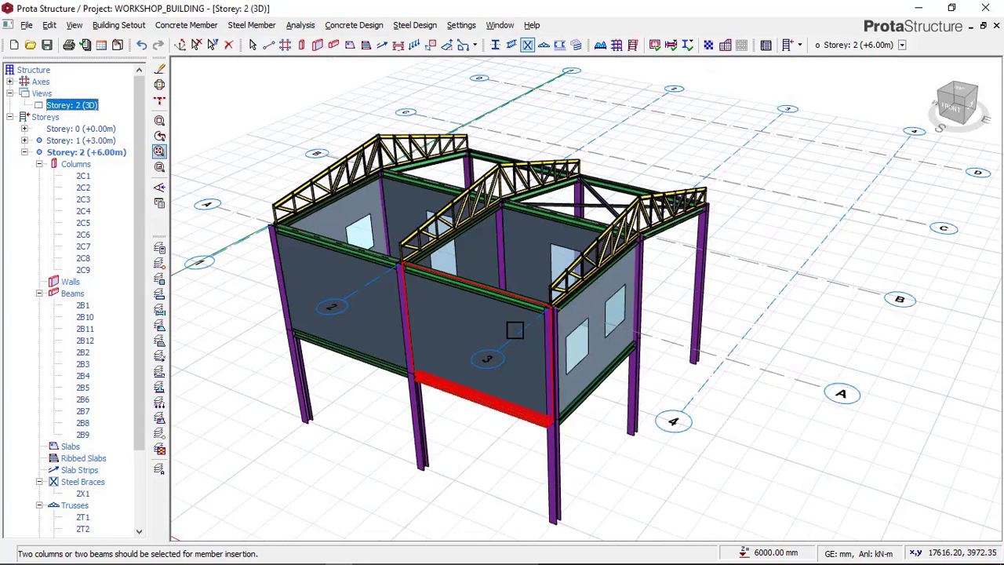
middle_click_drag(592, 327, 468, 326)
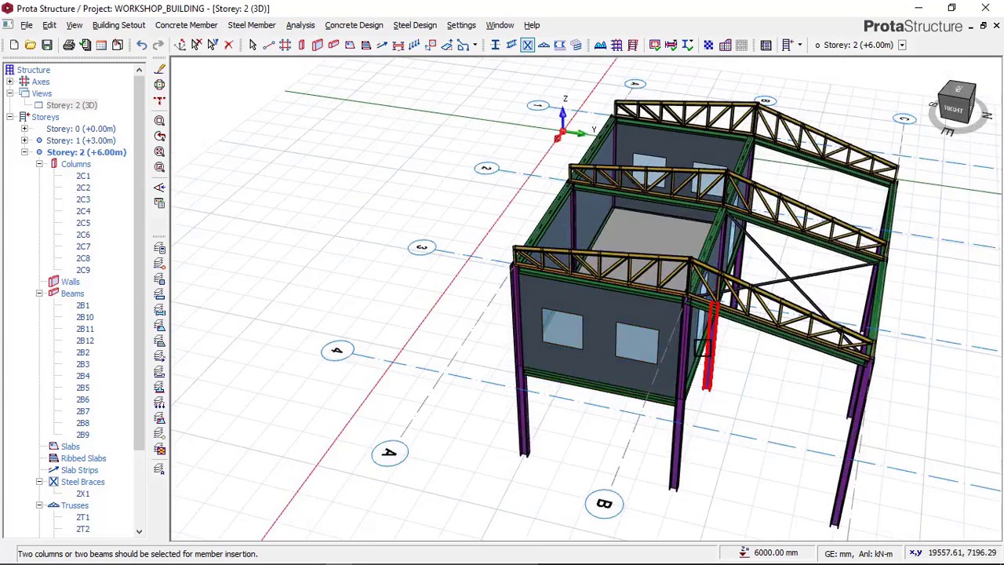
middle_click_drag(701, 347, 337, 234)
scroll(473, 248, "up", 2)
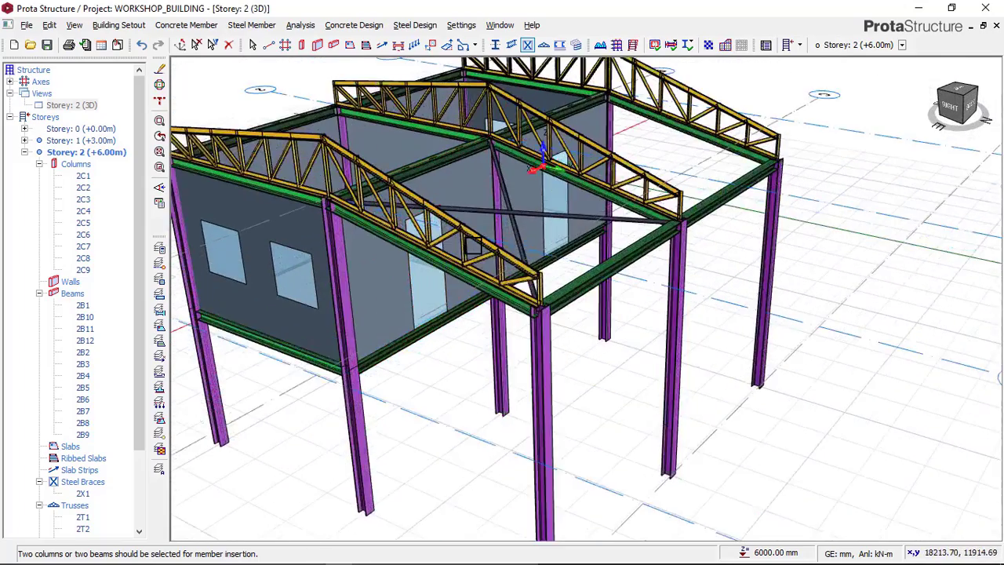
scroll(525, 204, "down", 1)
scroll(588, 290, "up", 3)
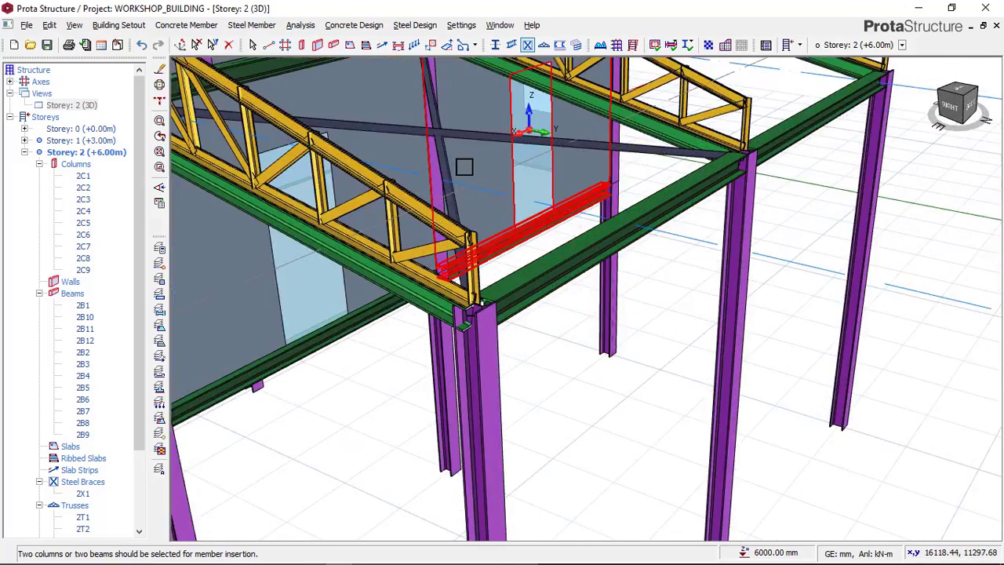
scroll(612, 225, "down", 1)
scroll(552, 278, "down", 1)
middle_click_drag(487, 294, 590, 282, "shift")
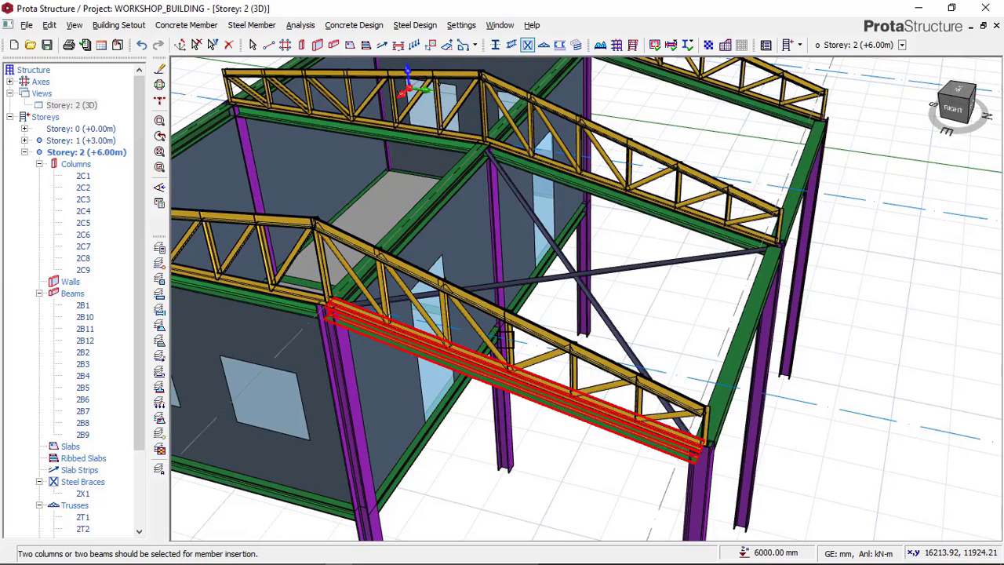
left_click(285, 555)
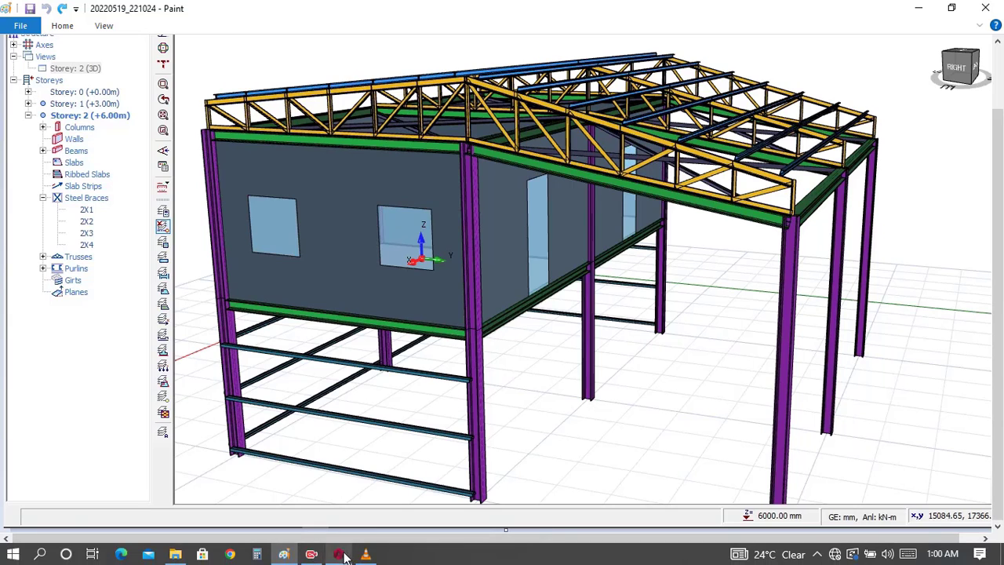
left_click(341, 554)
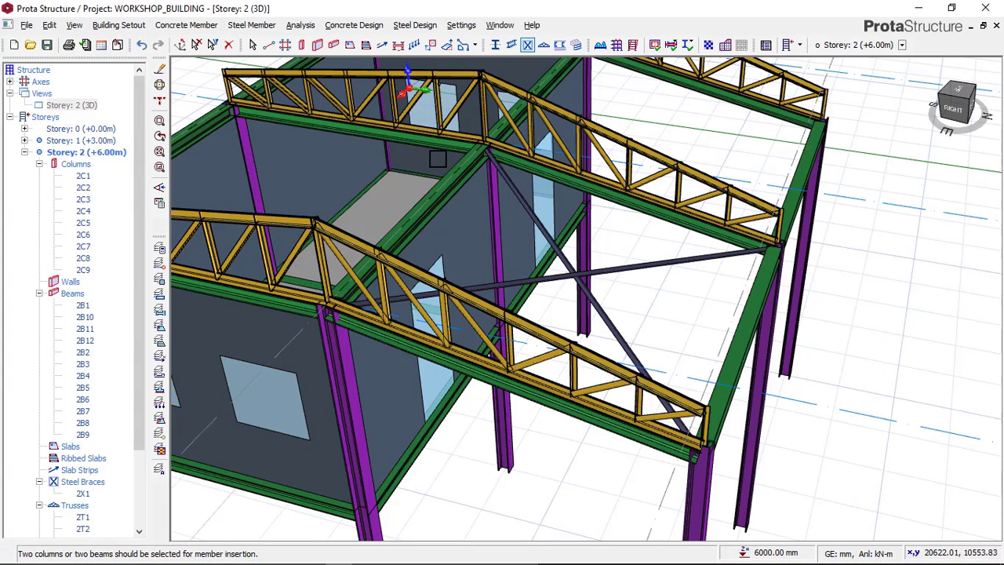
Step: Return to the Storey 2 plan and insert an L75X5 X brace in the bay between axes 2–3 and A–B
left_click(77, 107)
right_click(77, 108)
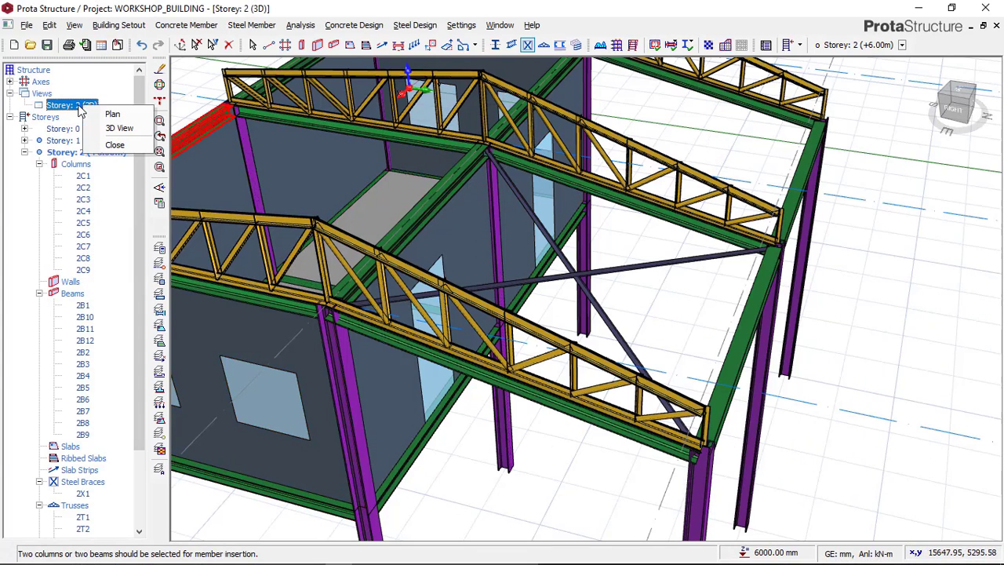
left_click(113, 112)
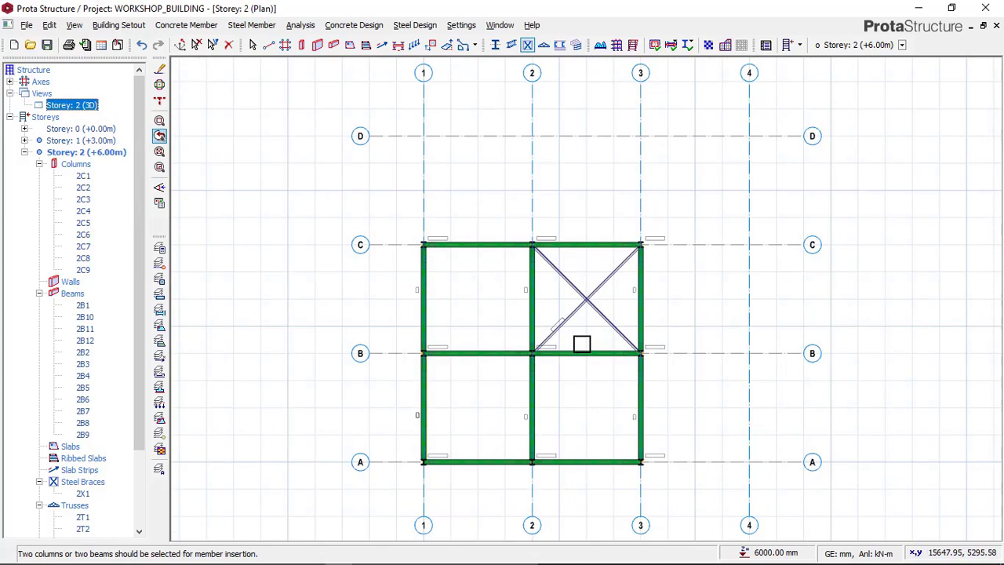
scroll(585, 307, "up", 3)
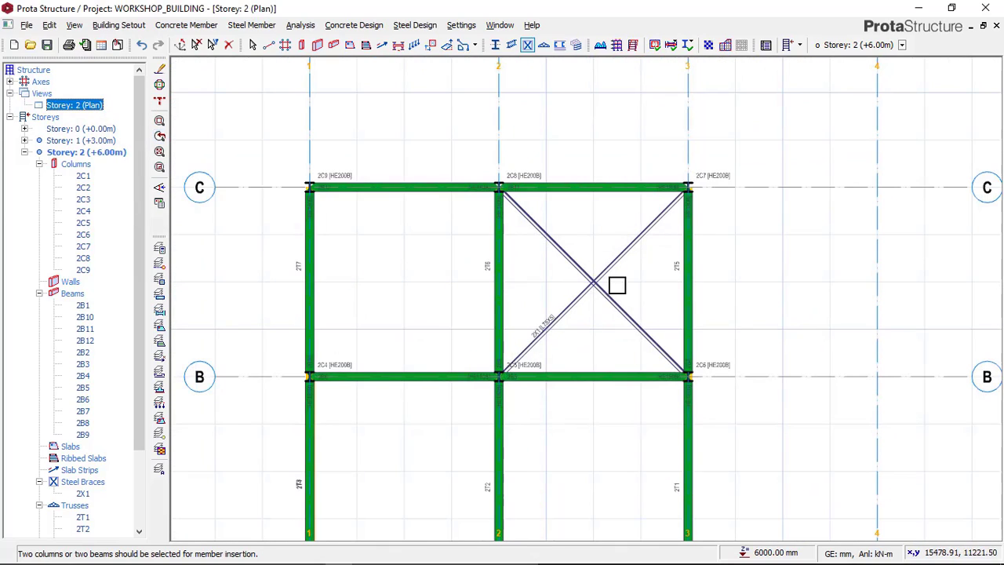
left_click(526, 47)
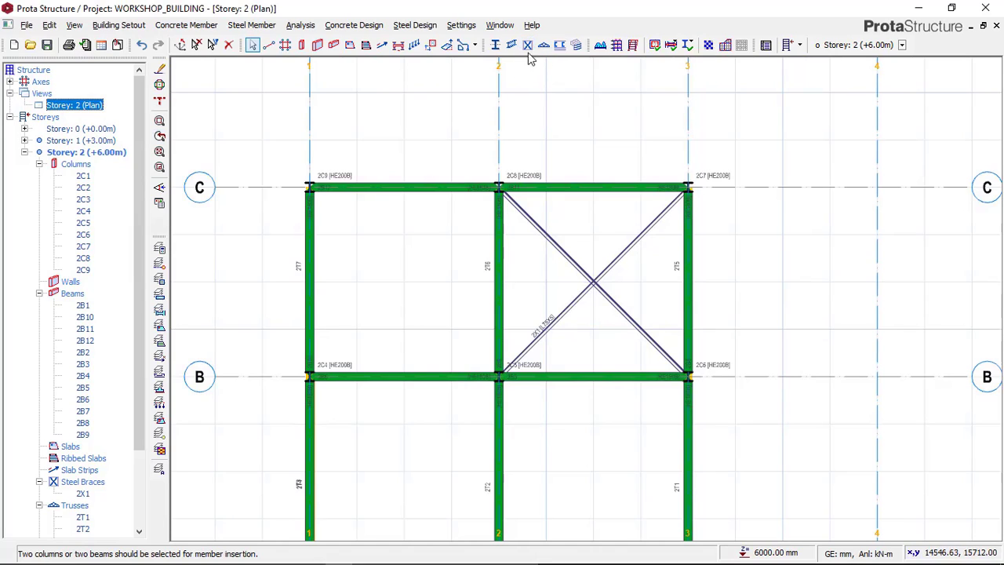
left_click(528, 46)
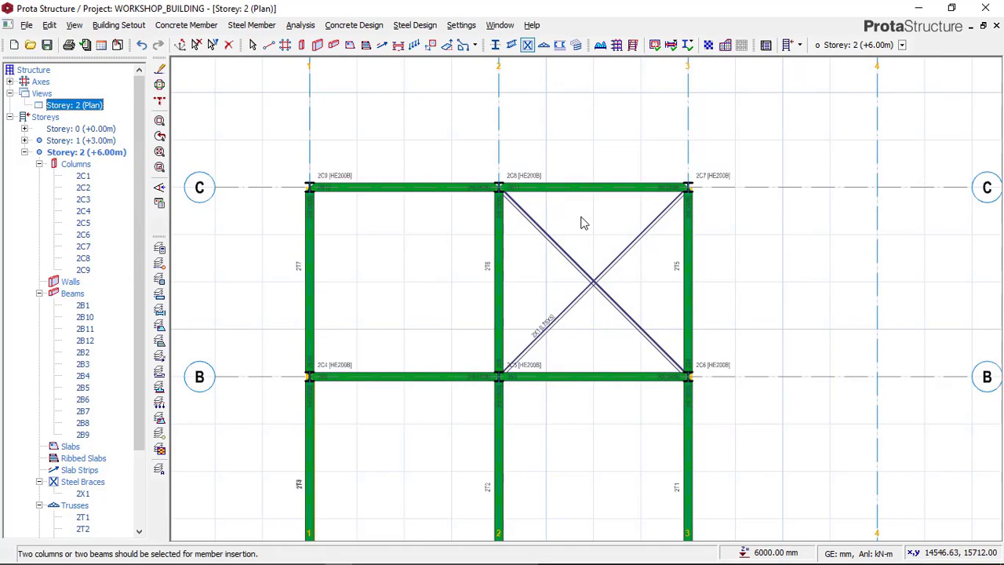
scroll(581, 220, "down", 2)
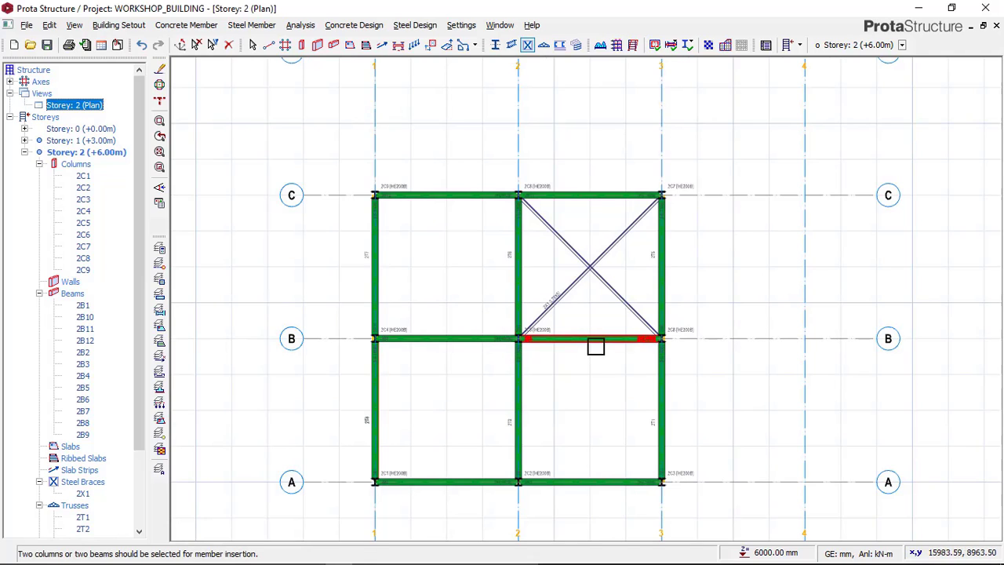
left_click(588, 482)
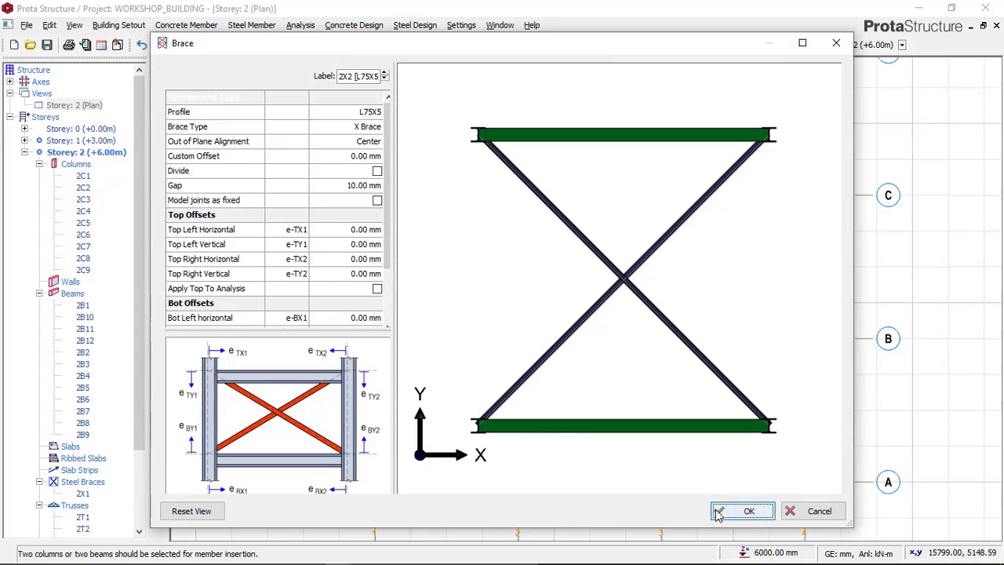
left_click(719, 511)
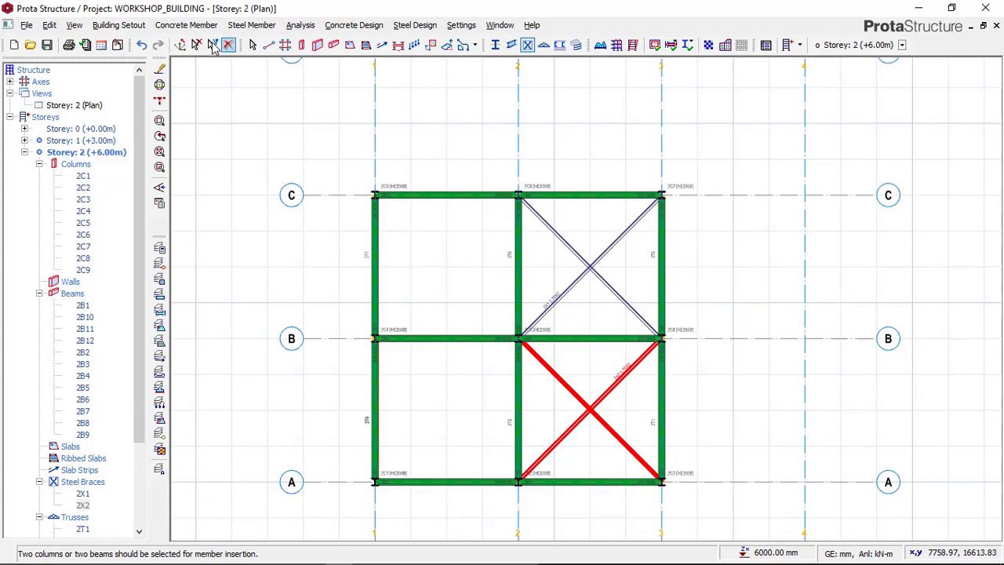
Step: Insert an L75X5 X brace between the axis C and axis B beams in the bay spanning axes 1–2
left_click(527, 43)
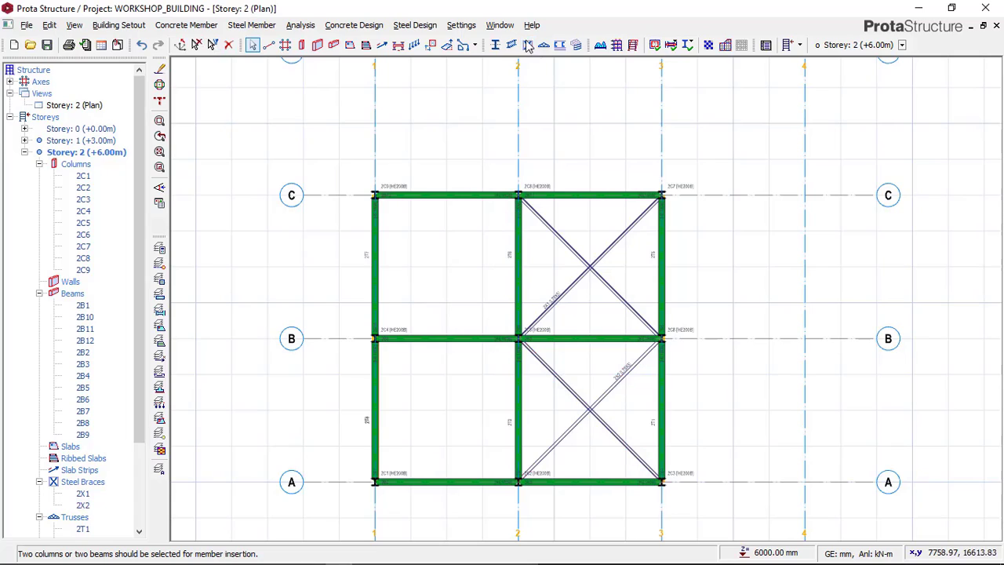
left_click(527, 45)
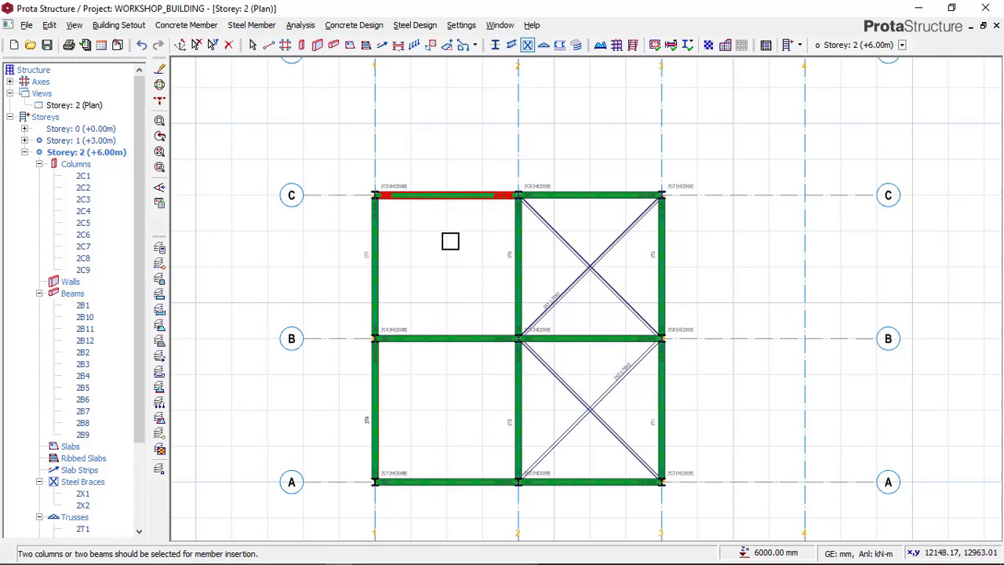
left_click(449, 337)
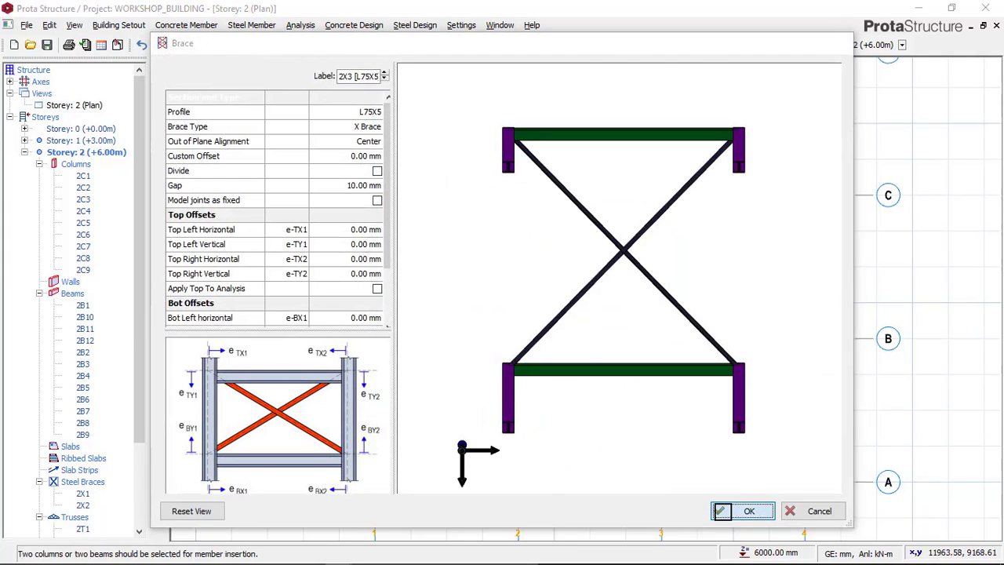
left_click(741, 511)
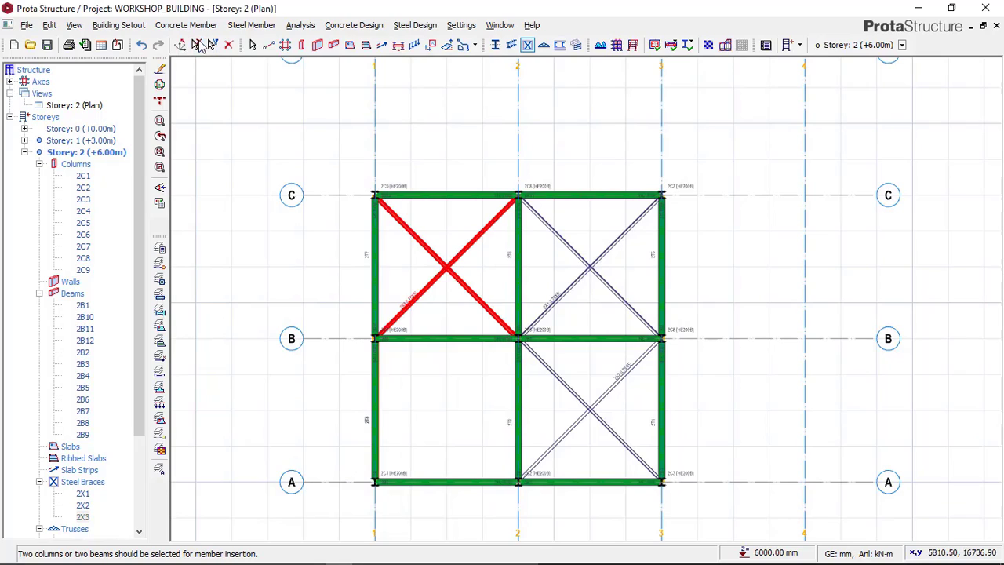
Step: Insert an L75X5 X brace in the bay between axes 1–2 and A–B, and end the brace command
left_click(527, 46)
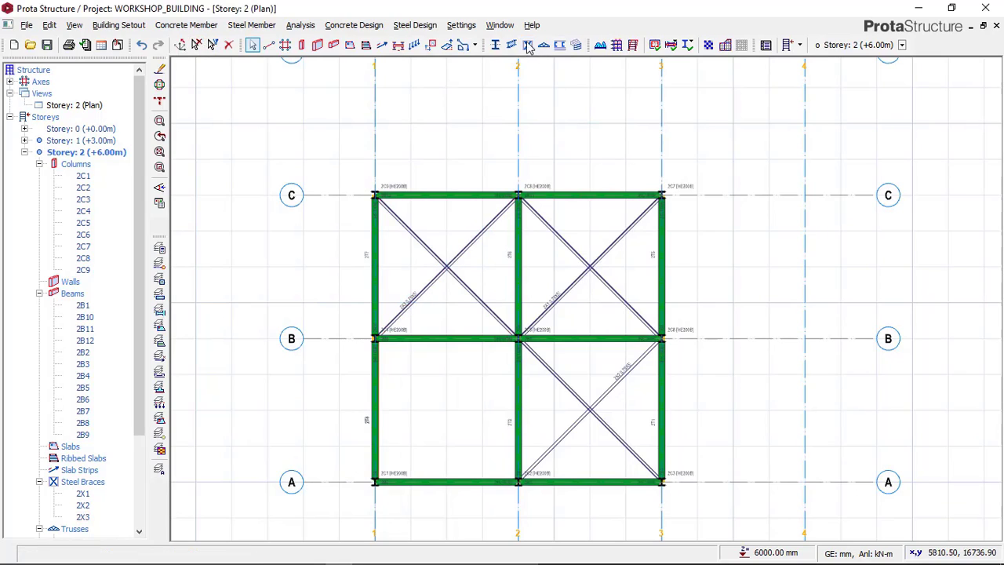
left_click(528, 46)
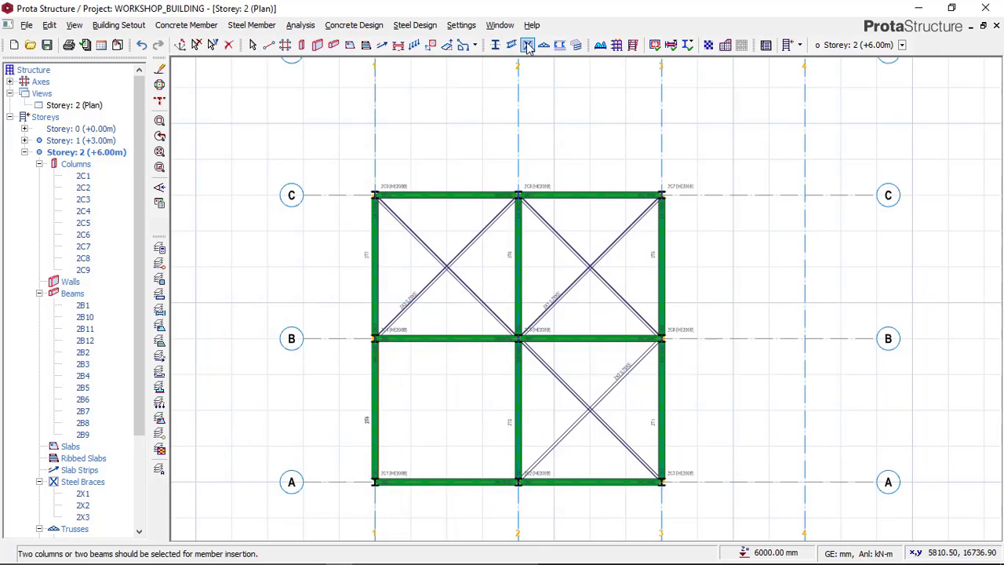
left_click(455, 343)
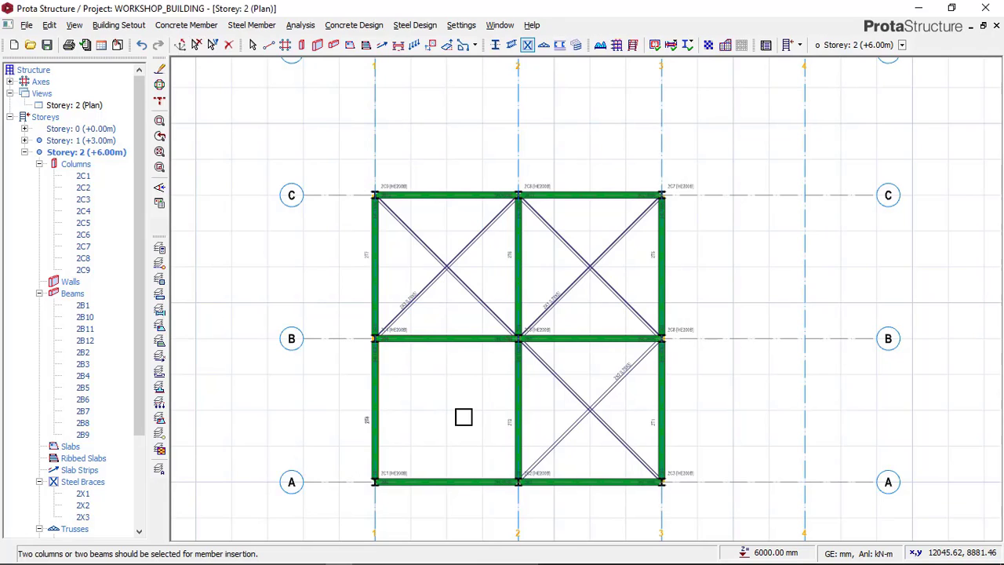
left_click(455, 479)
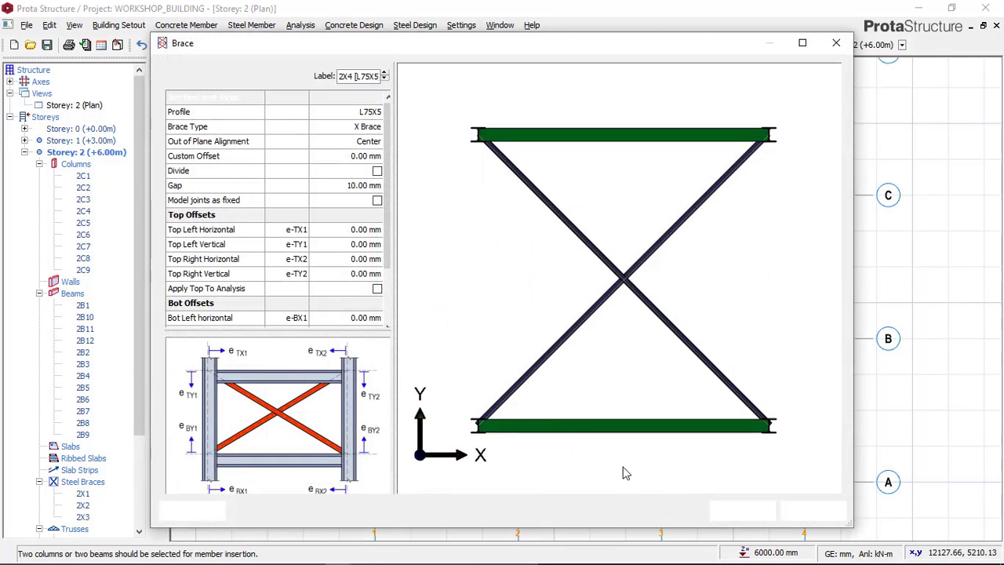
left_click(730, 508)
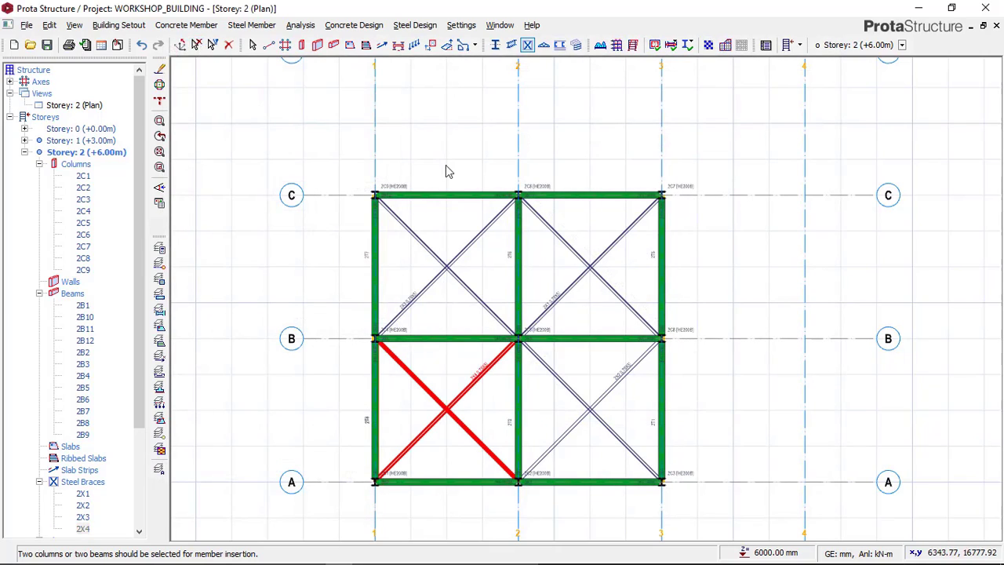
key("Escape")
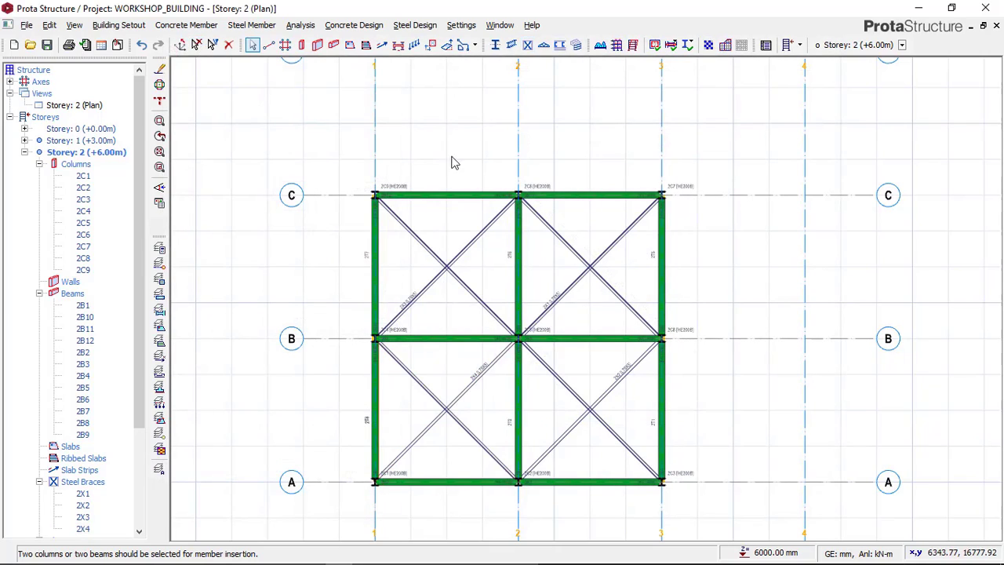
Step: Show Storey 2 in 3D and examine the X braces across all four roof bays
left_click(89, 107)
right_click(96, 107)
left_click(124, 130)
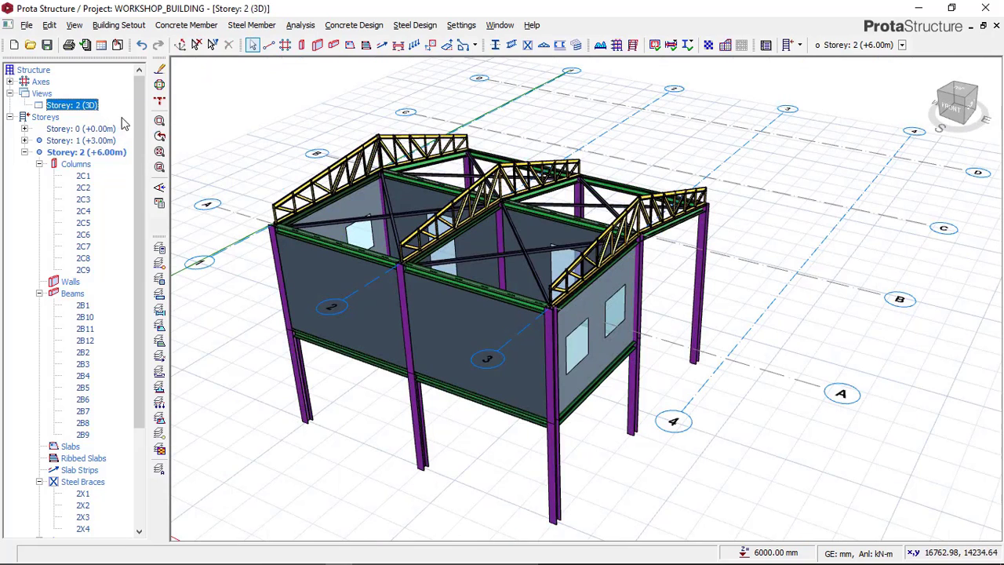
mouse_move(632, 222)
middle_mouse_down()
mouse_move(515, 231)
mouse_move(489, 253)
middle_mouse_up()
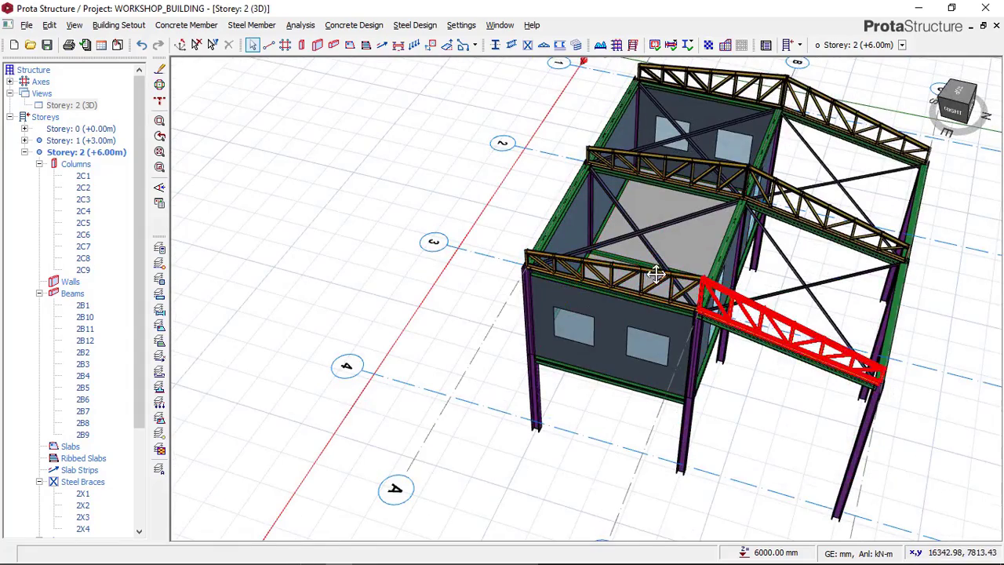
mouse_move(656, 273)
middle_mouse_down()
mouse_move(533, 265)
mouse_move(489, 251)
mouse_move(477, 226)
mouse_move(611, 234)
mouse_move(556, 323)
middle_mouse_up()
scroll(627, 229, "up", 2)
scroll(554, 322, "up", 2)
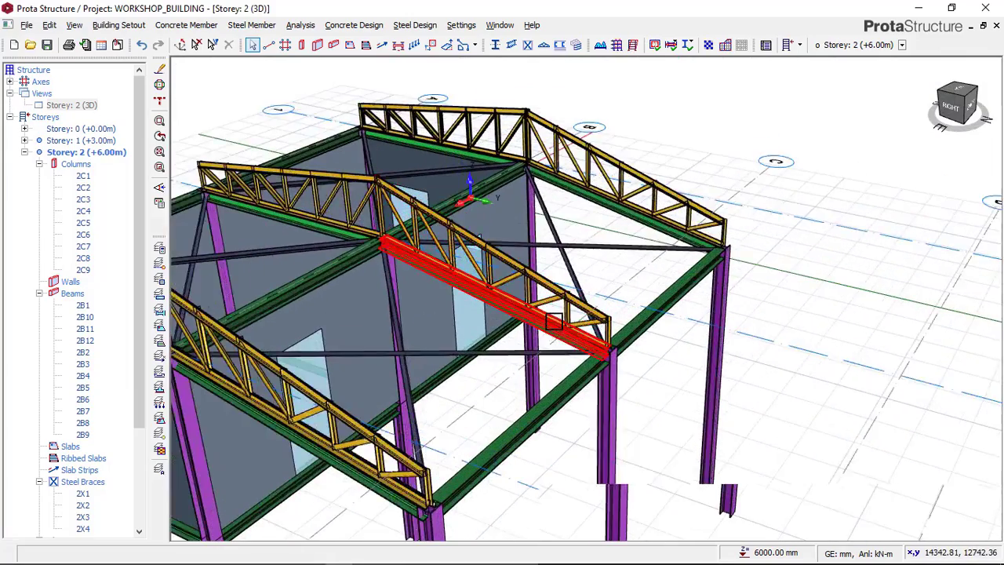
scroll(554, 322, "up", 1)
scroll(557, 298, "down", 2)
middle_click_drag(560, 260, 605, 178)
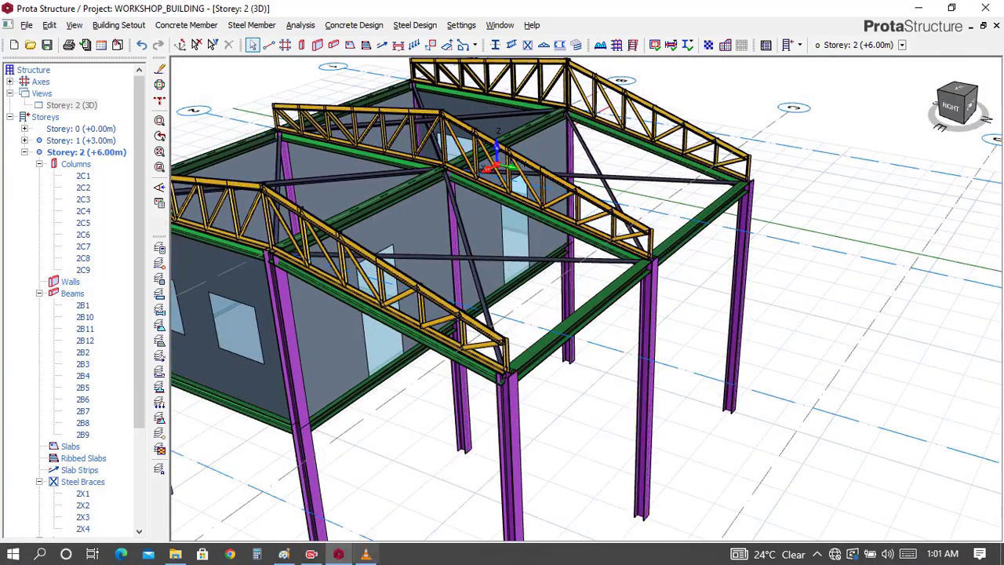
Step: Check the reference image in Paint for the remaining roof members, and return to ProtaStructure to review the 3D model
left_click(284, 554)
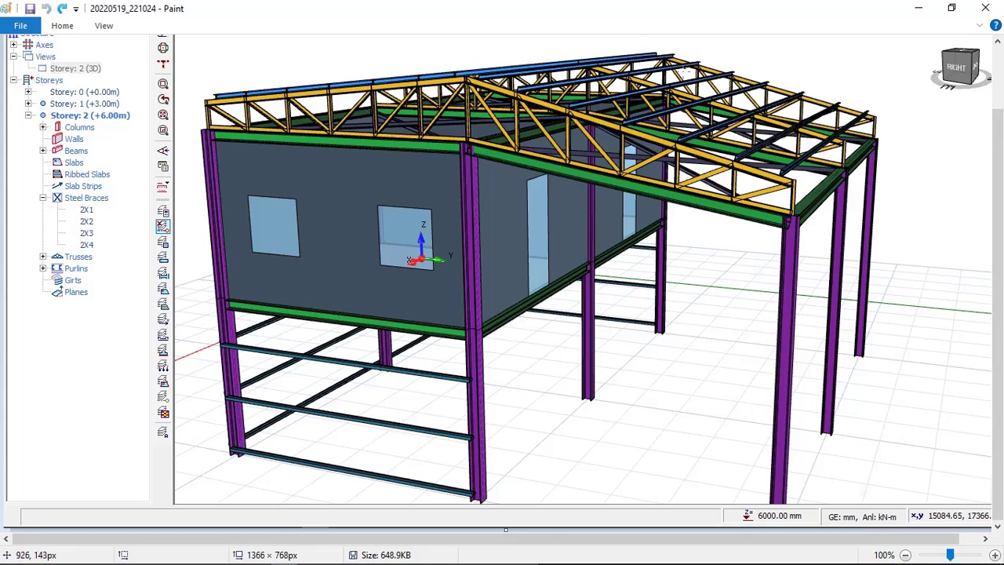
mouse_move(403, 554)
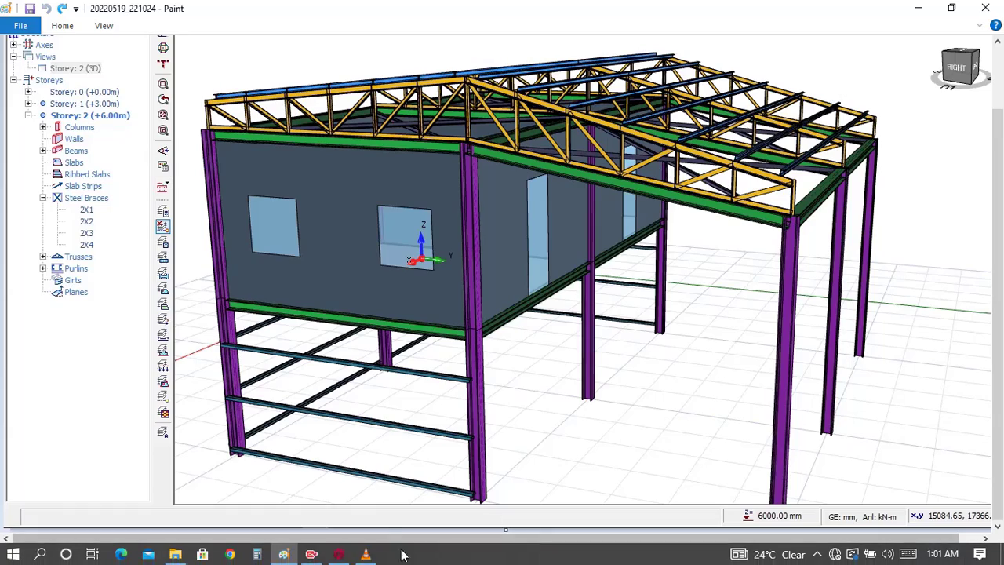
left_click(338, 555)
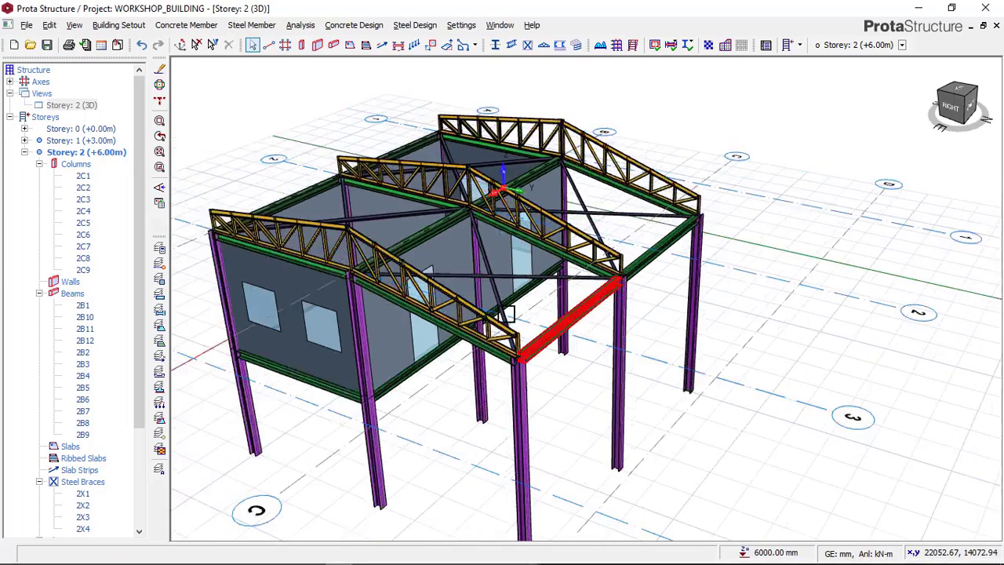
middle_click_drag(470, 304, 584, 265)
scroll(583, 263, "up", 3)
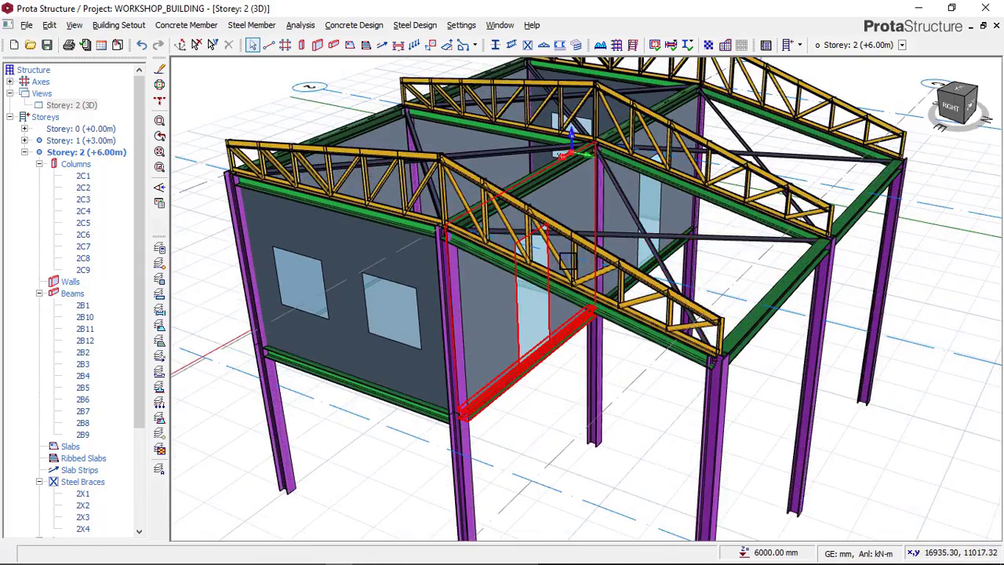
scroll(646, 225, "down", 1)
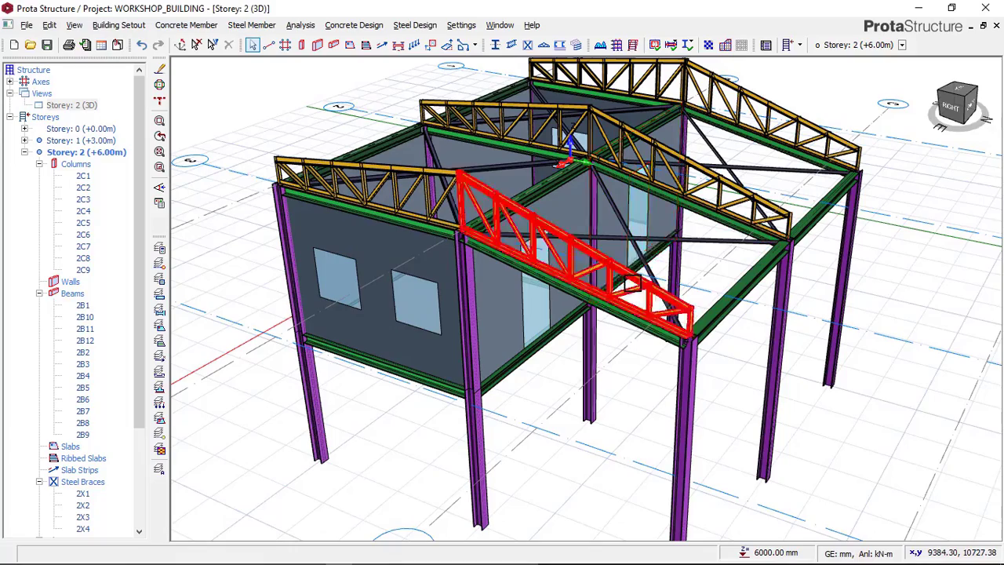
scroll(663, 222, "down", 1)
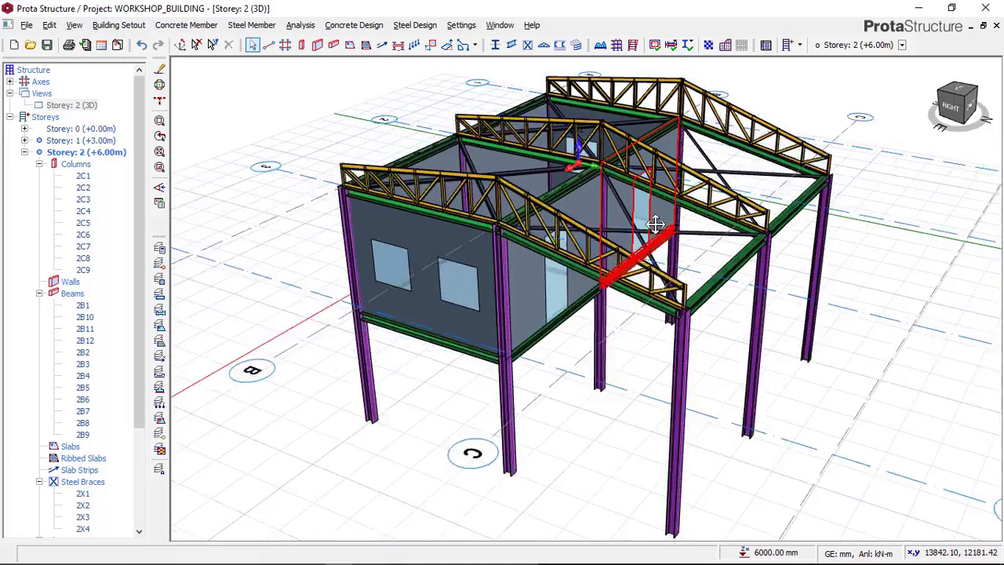
Step: Start the Purlins command and pick the axis 3 and axis 2 trusses spanning between axes A and B
middle_click_drag(598, 169, 481, 208)
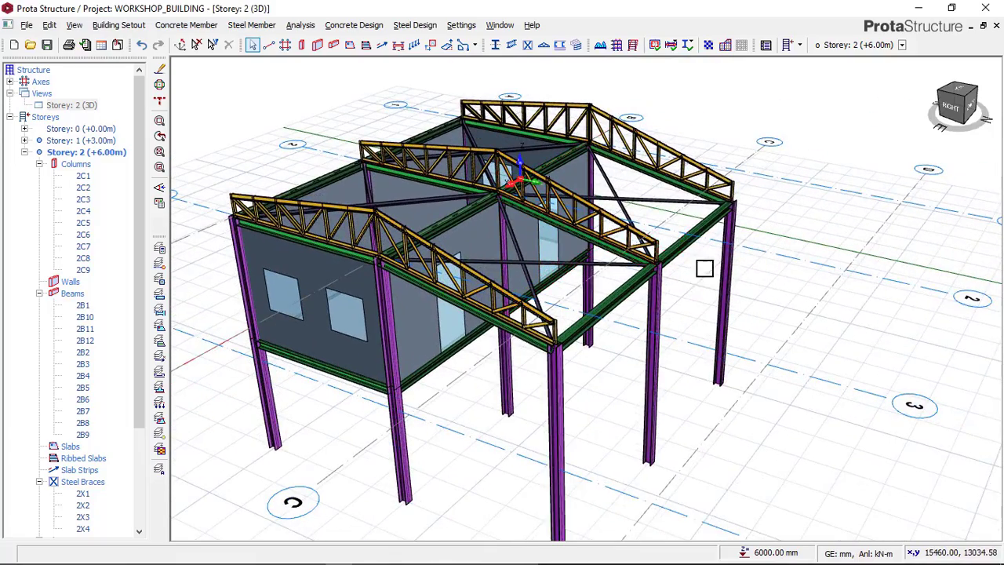
middle_click_drag(703, 269, 716, 256, "shift")
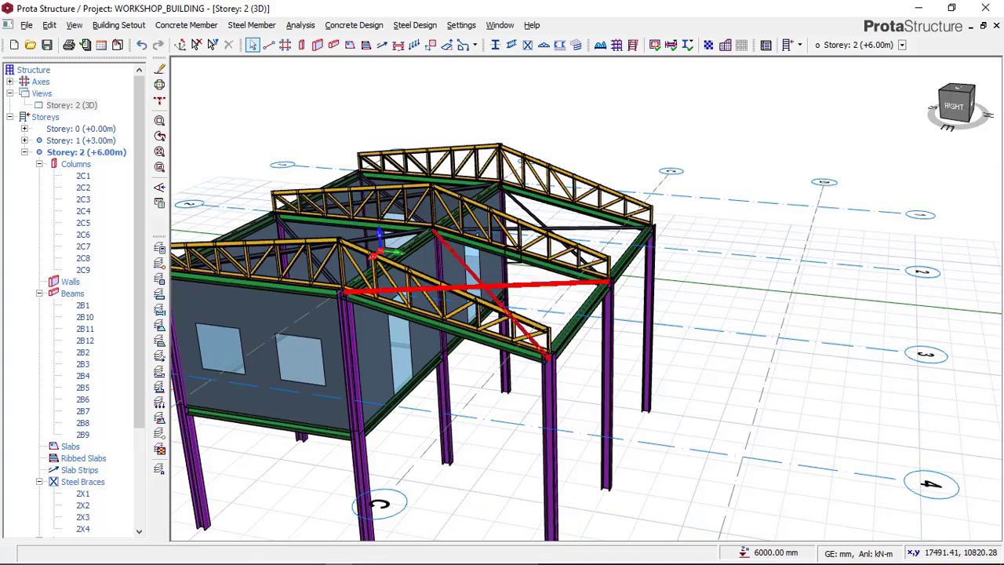
scroll(511, 224, "up", 3)
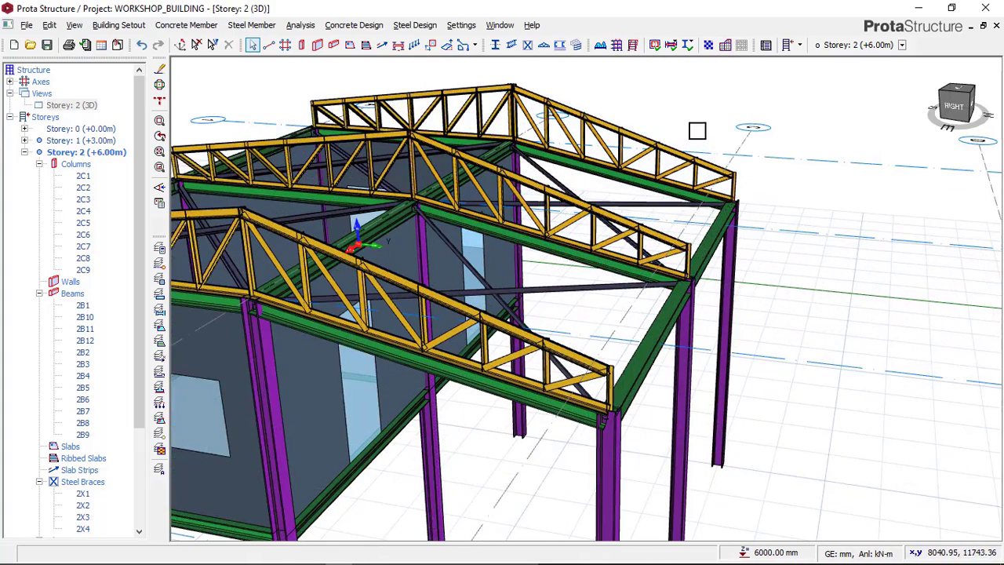
left_click(560, 50)
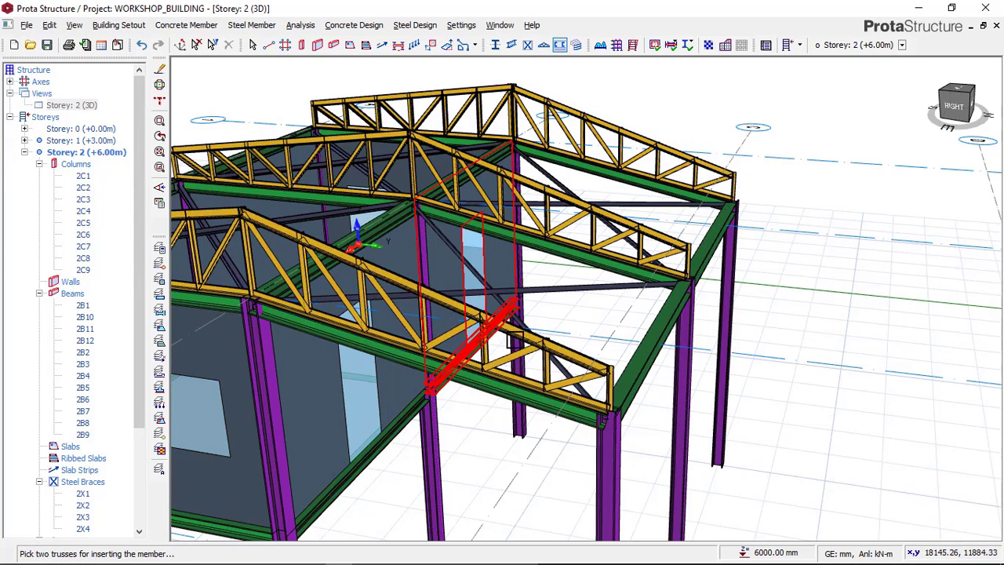
scroll(696, 259, "down", 3)
middle_click_drag(550, 344, 683, 313)
scroll(442, 201, "up", 2)
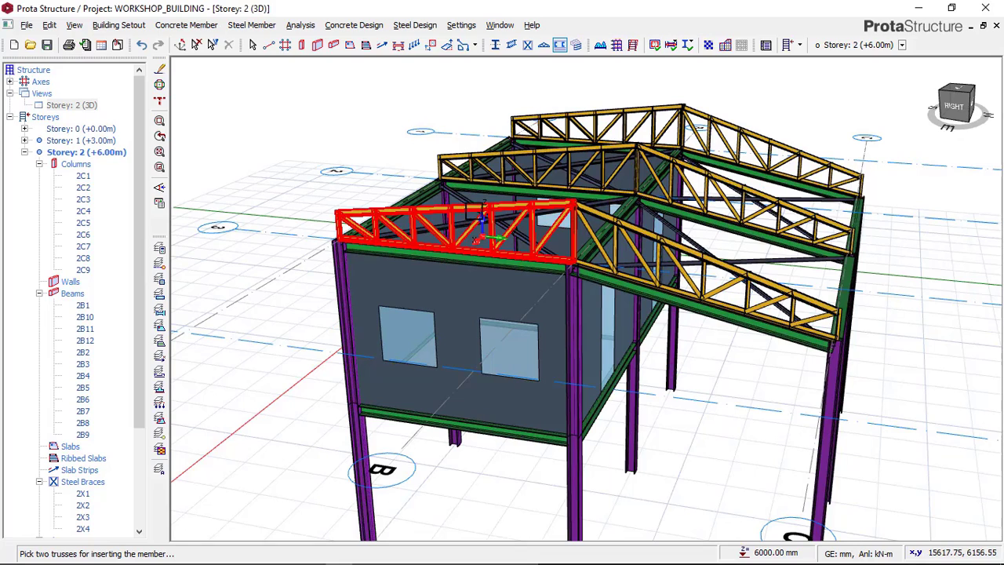
left_click(505, 160)
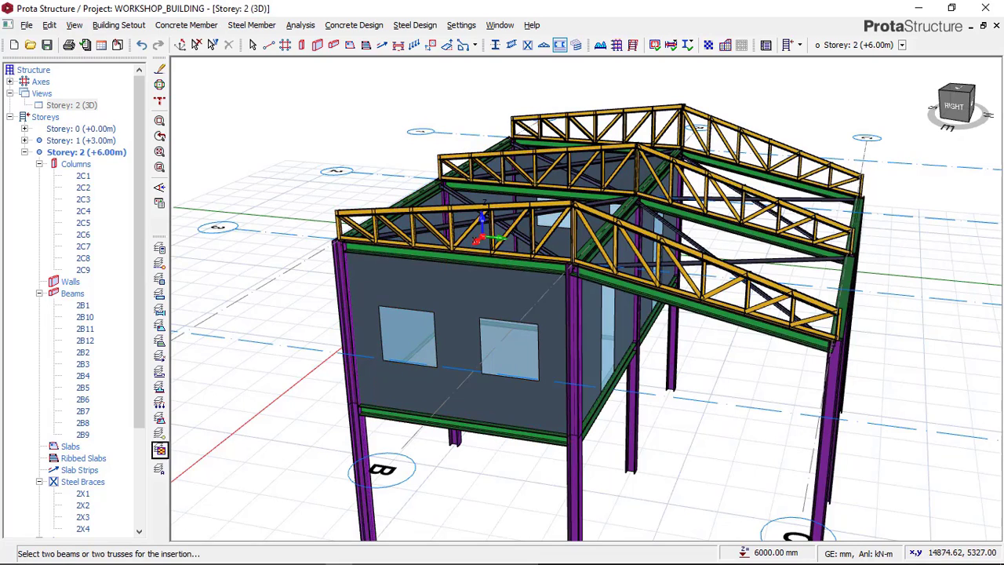
scroll(341, 251, "down", 1)
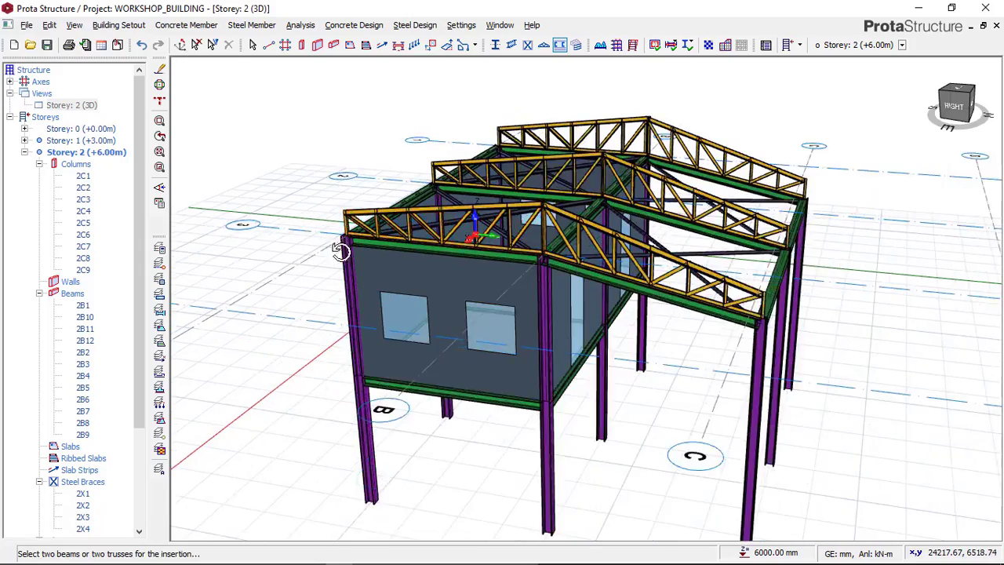
middle_click_drag(340, 251, 615, 239, "shift")
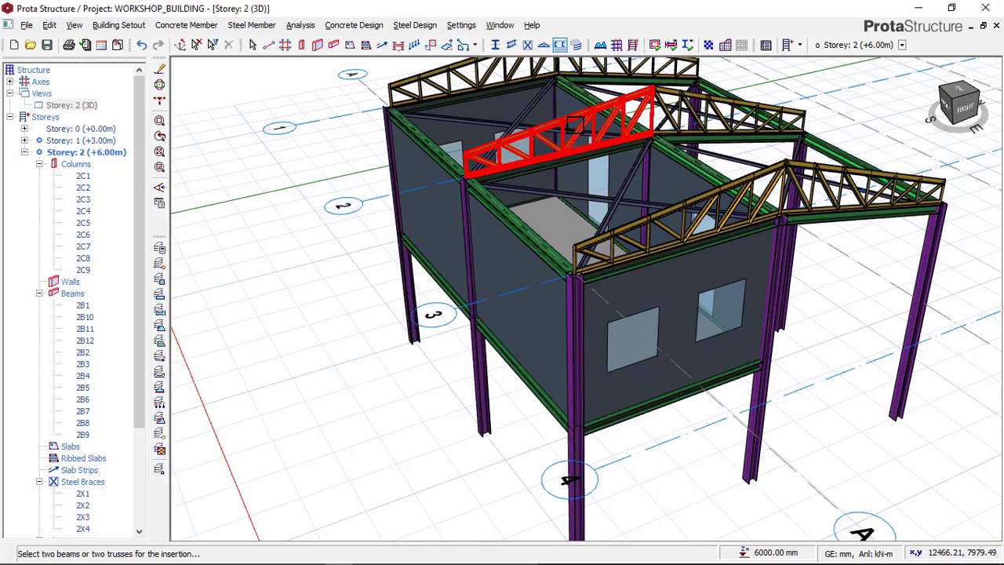
left_click(522, 181)
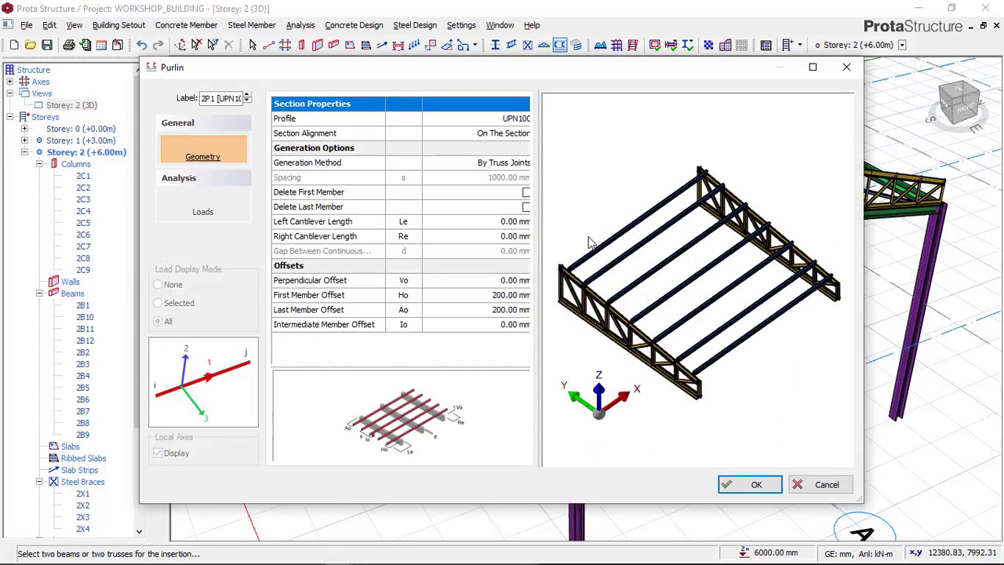
Step: Set the purlin profile to the UPN100 section from the European steel database
left_click(515, 119)
left_click(523, 118)
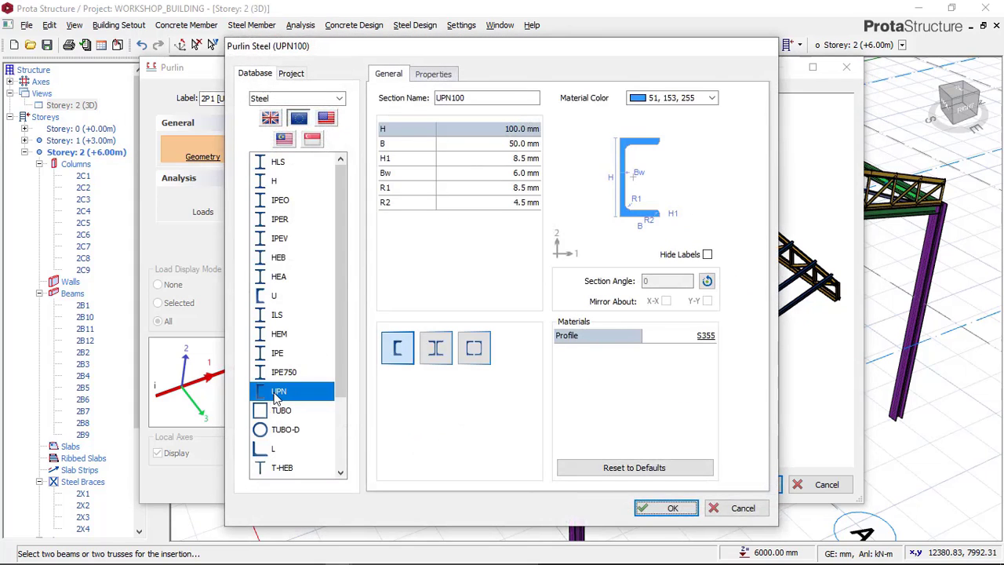
left_click(276, 392)
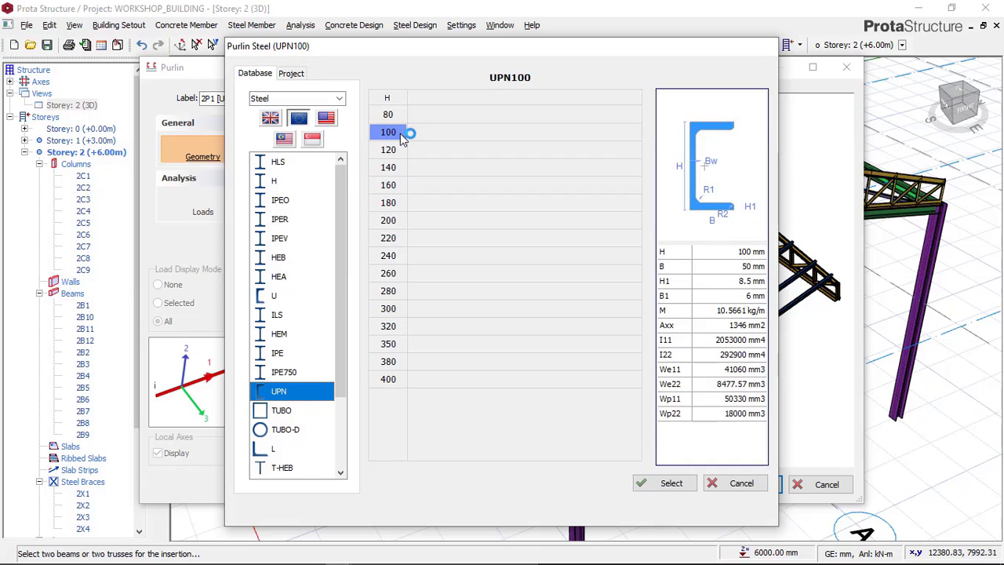
left_click(392, 115)
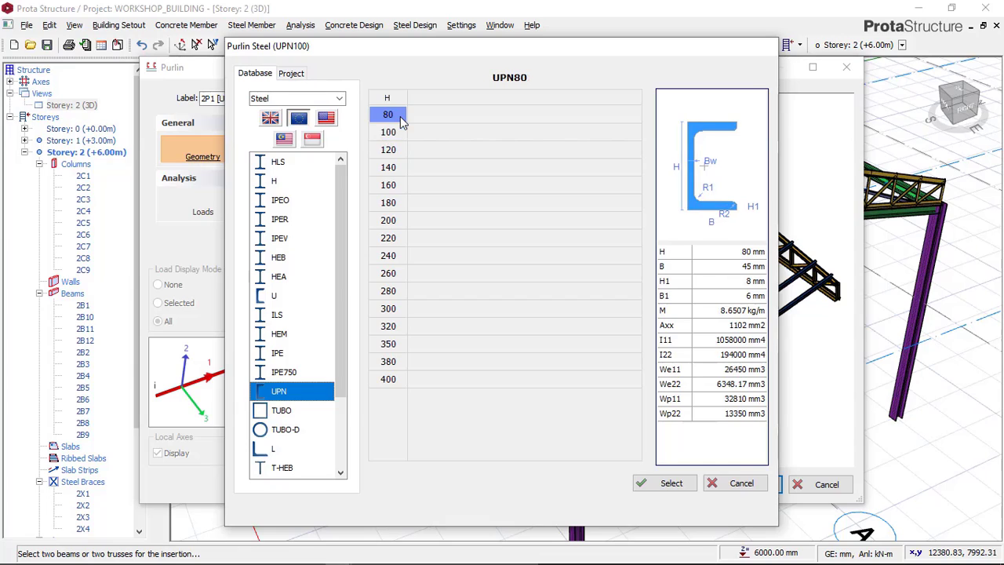
left_click(392, 149)
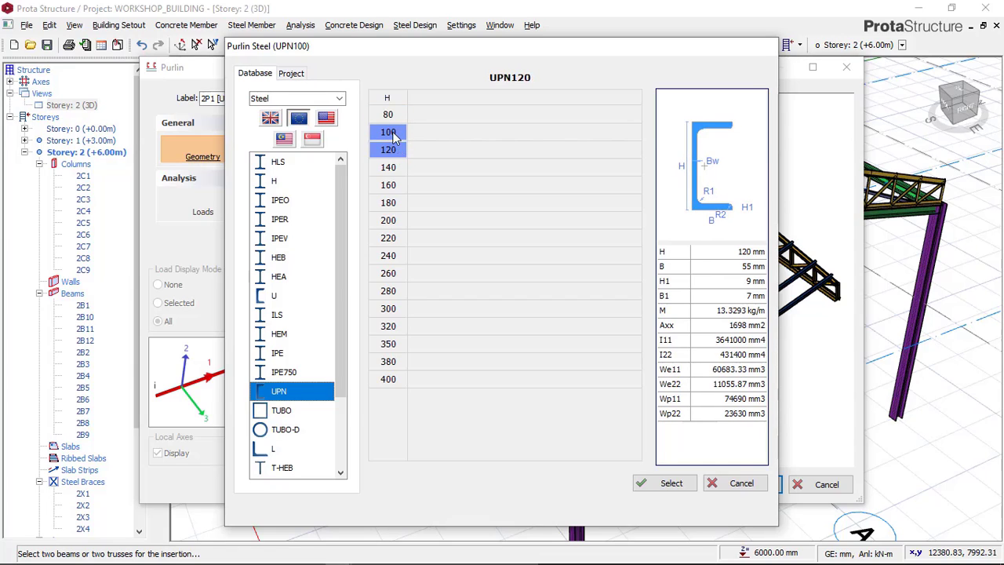
left_click(396, 133)
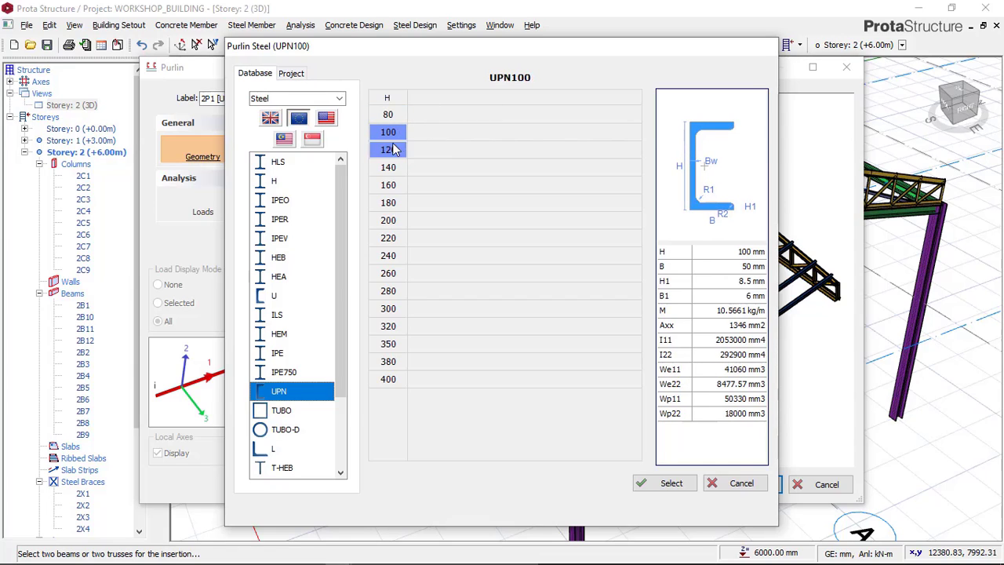
left_click(661, 486)
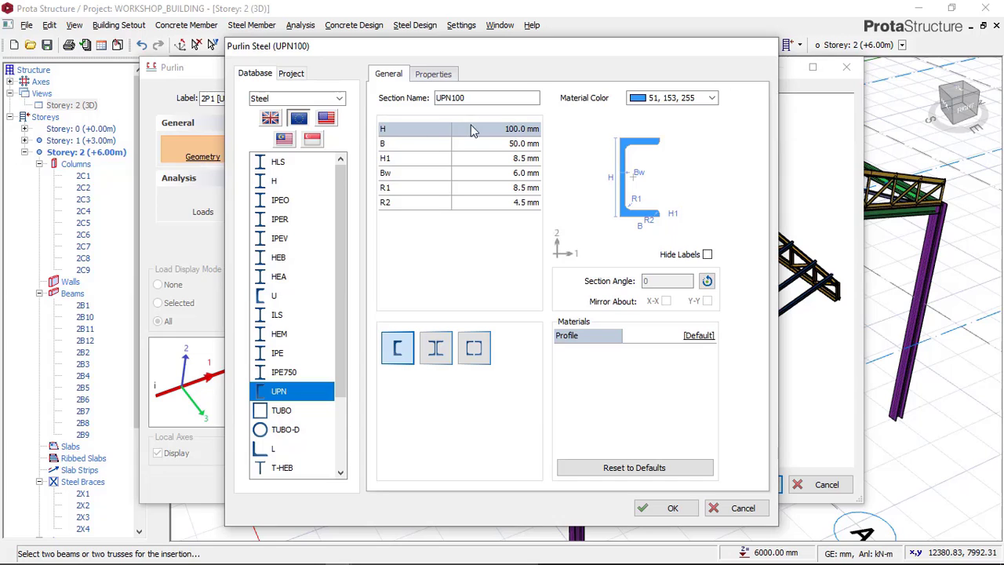
left_click(665, 508)
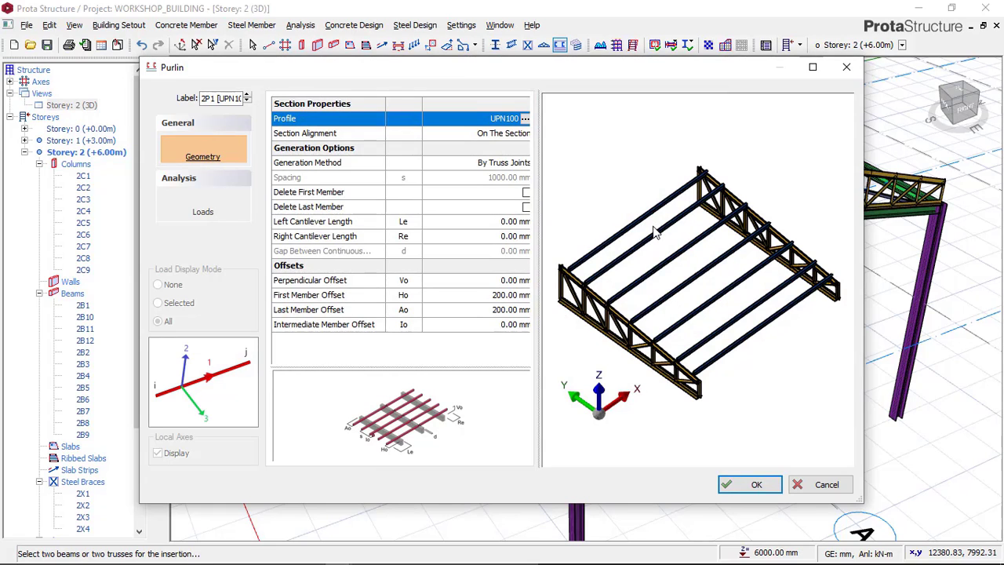
Step: Add a purlin load in load case G and set its W value to -2.00 kN/m
left_click(204, 212)
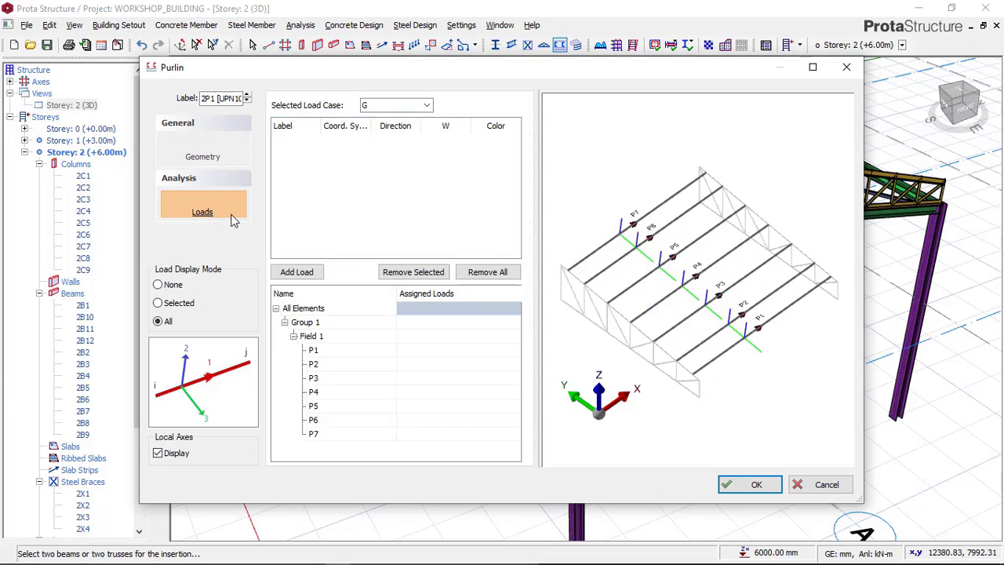
scroll(676, 287, "up", 2)
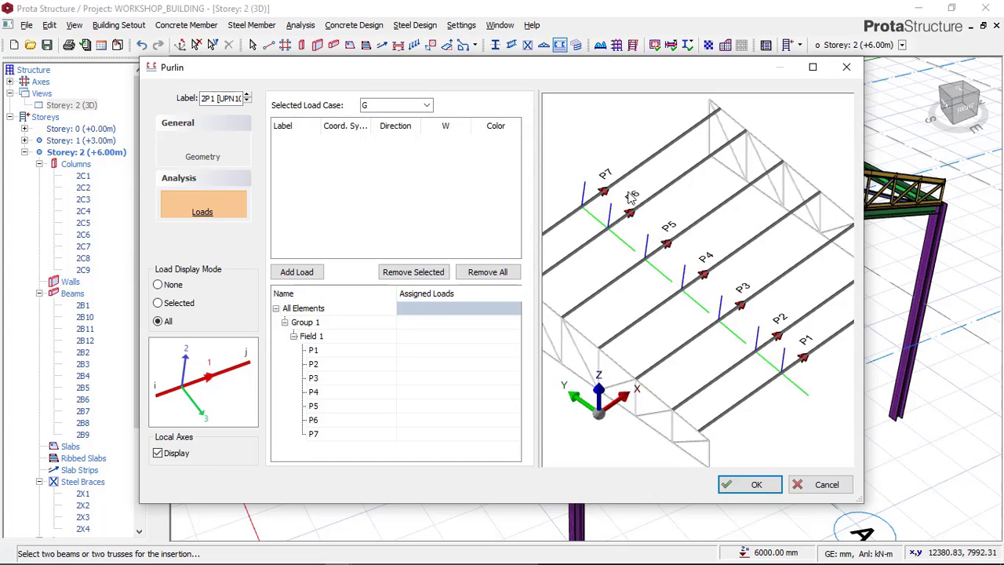
scroll(650, 275, "down", 2)
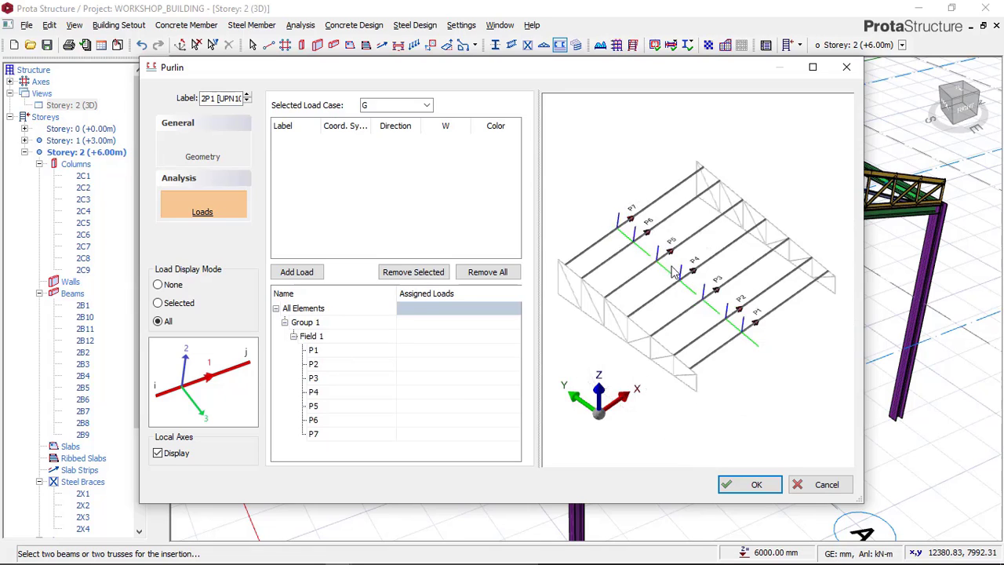
middle_click_drag(682, 298, 741, 276)
left_click(295, 272)
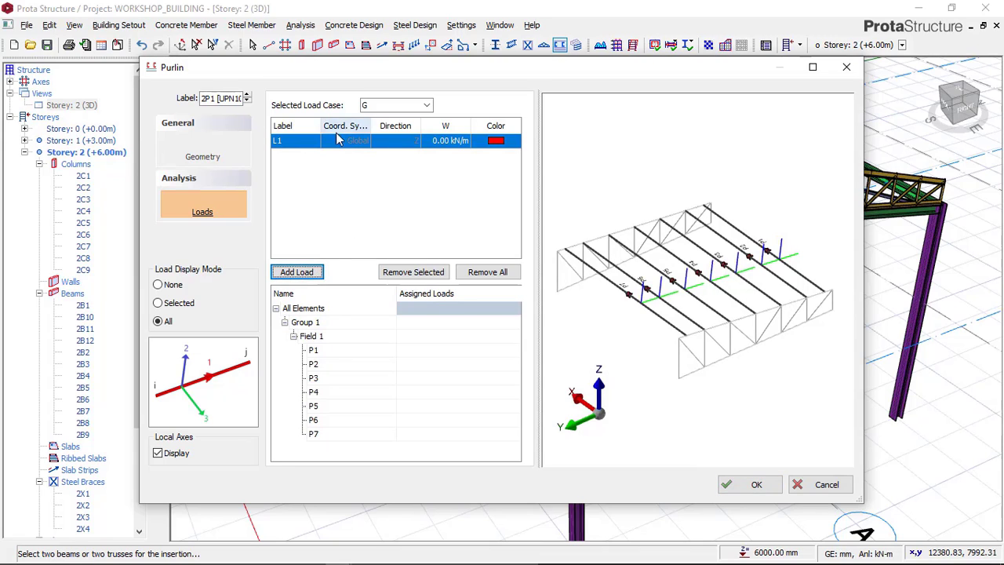
left_click(448, 143)
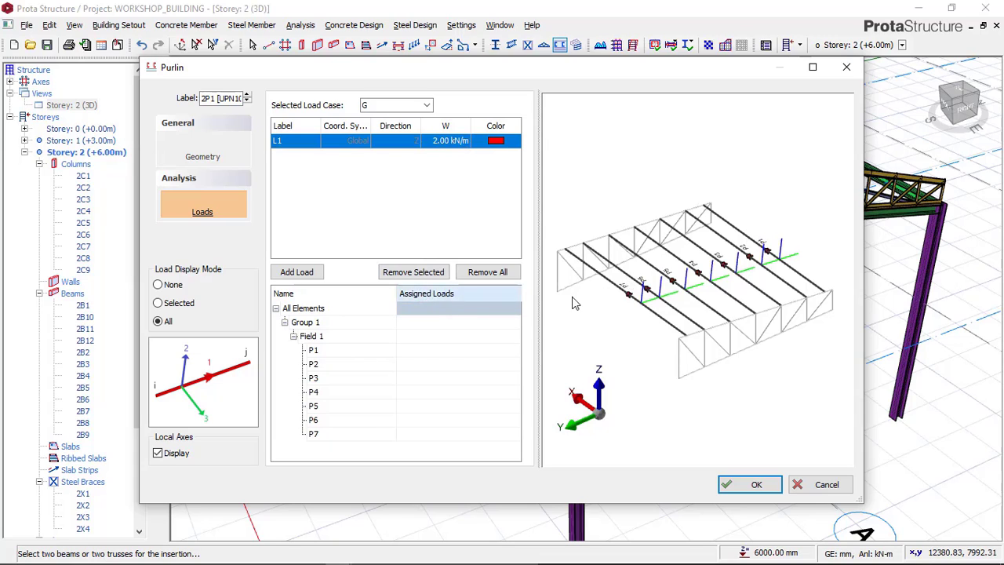
left_click_drag(654, 301, 667, 289)
scroll(674, 278, "up", 5)
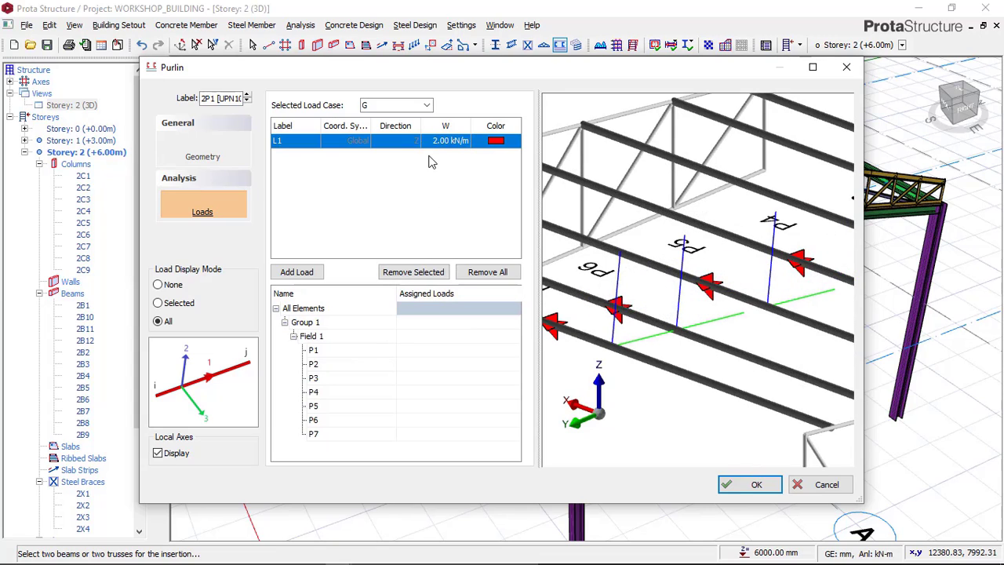
scroll(741, 238, "down", 5)
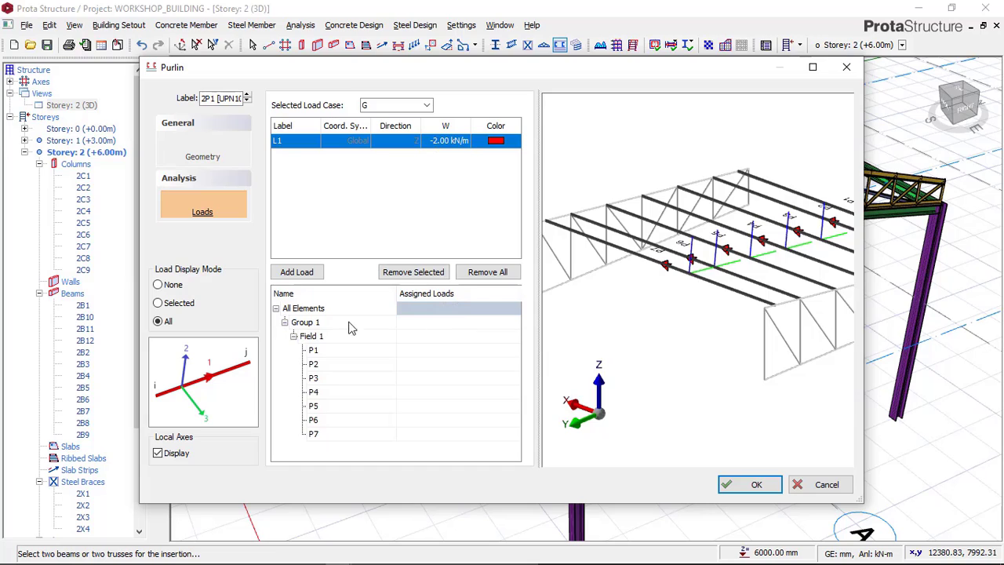
Step: Try to assign load L1 to the Group 1 purlins, and check the members in the preview
left_click(324, 330)
left_click(498, 325)
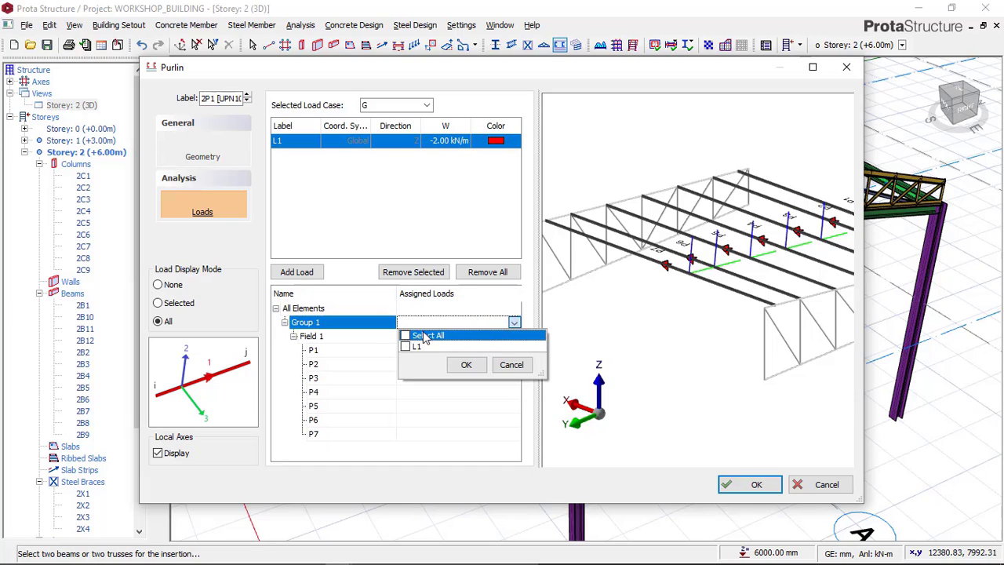
left_click(512, 364)
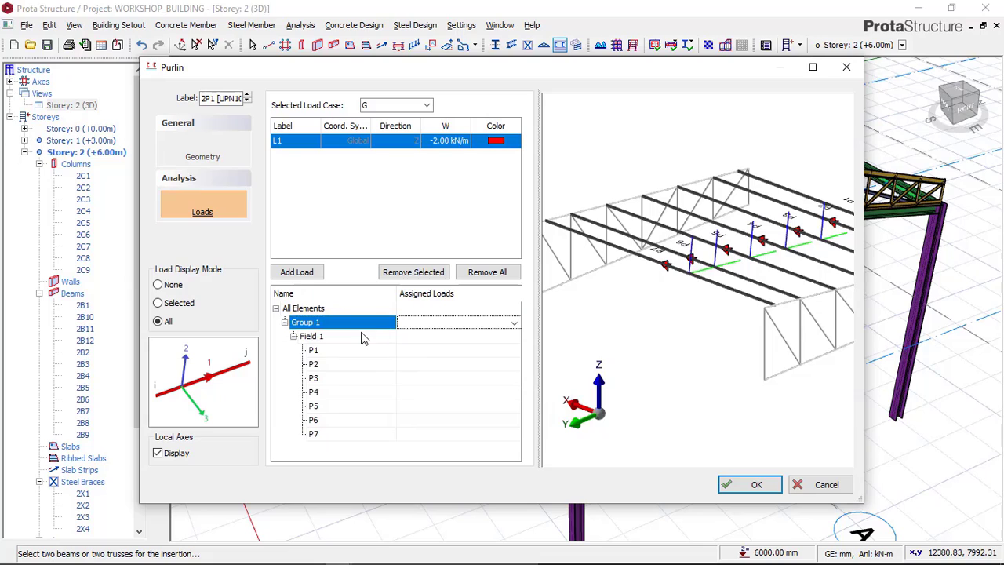
left_click(515, 324)
left_click(514, 324)
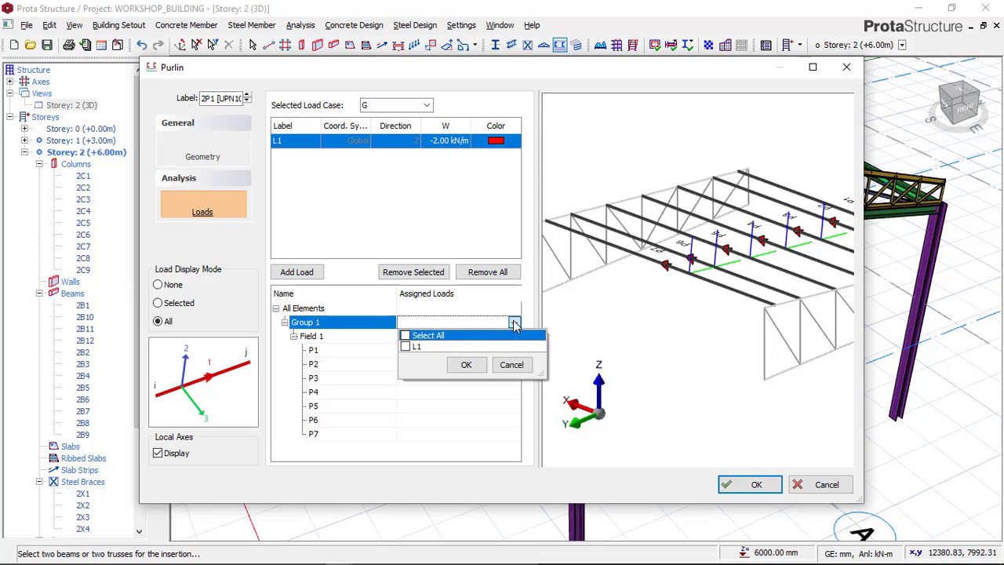
left_click(405, 347)
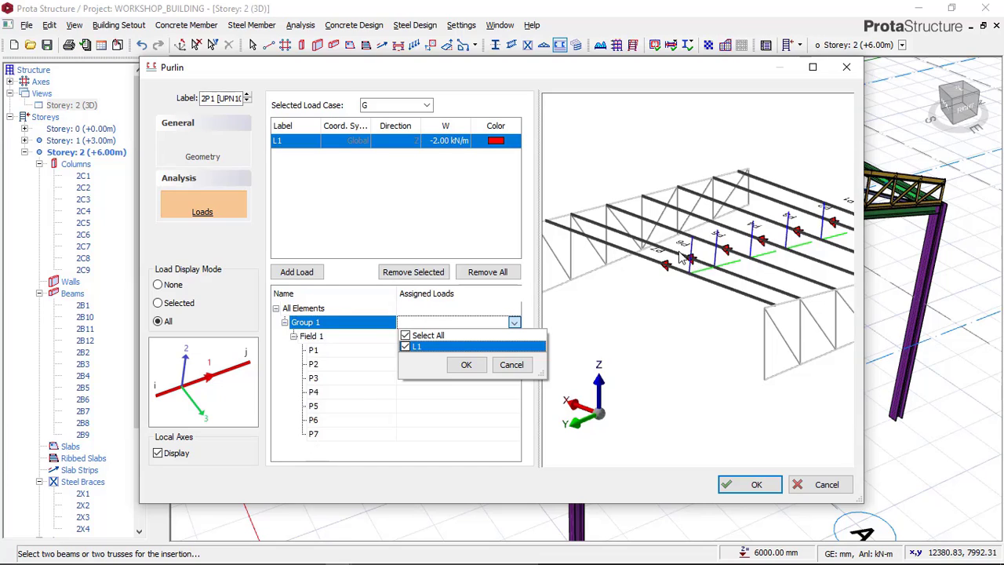
left_click(466, 367)
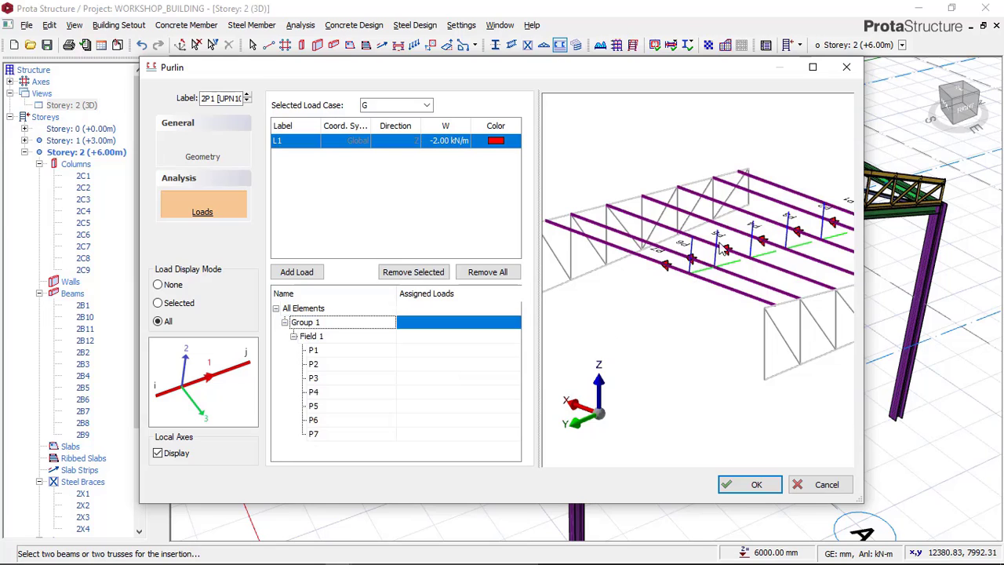
scroll(720, 255, "up", 2)
scroll(702, 251, "up", 2)
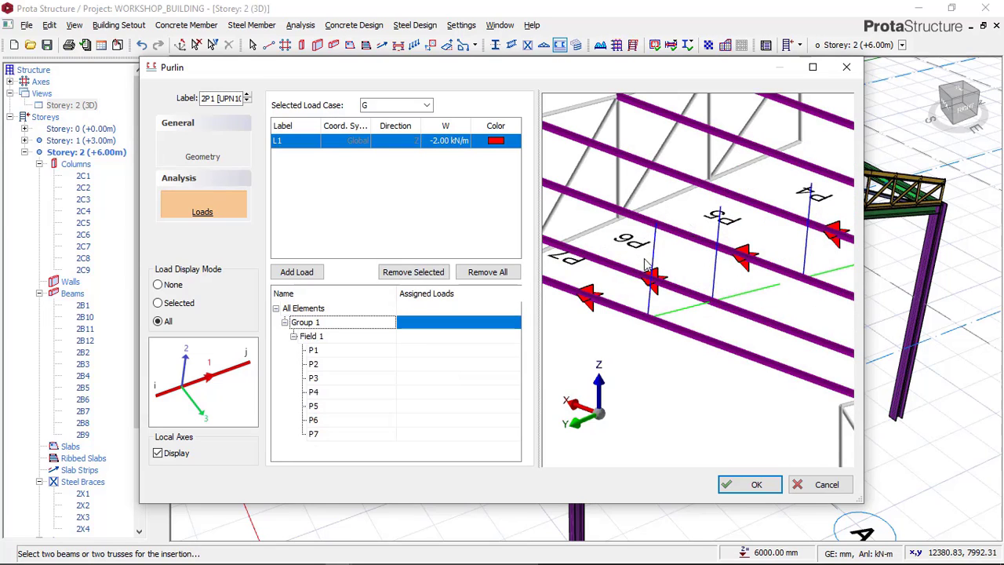
scroll(665, 261, "down", 4)
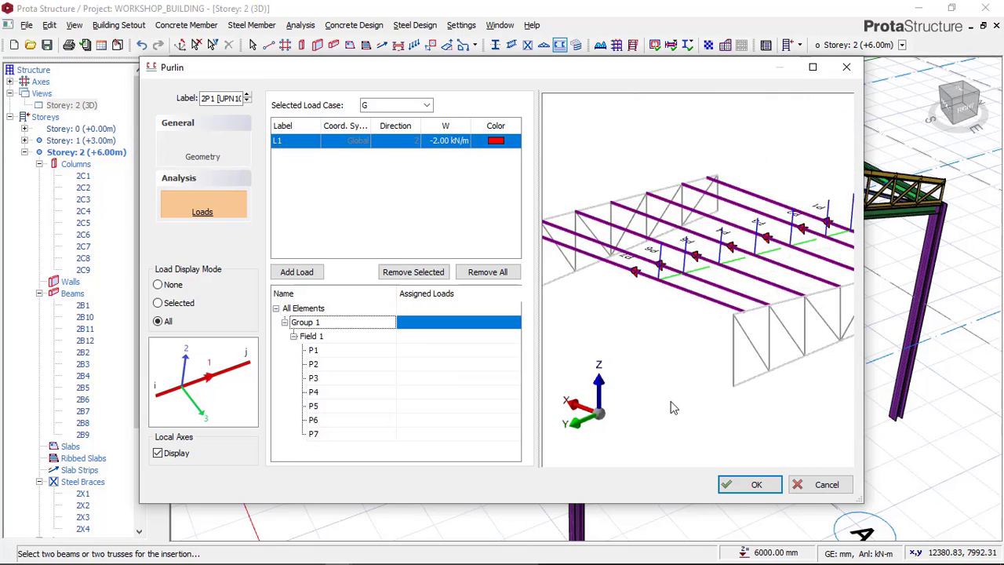
Step: Insert the purlins between the axis 2 and 3 trusses, choosing to save and exit, and review them in the 3D model
left_click(727, 481)
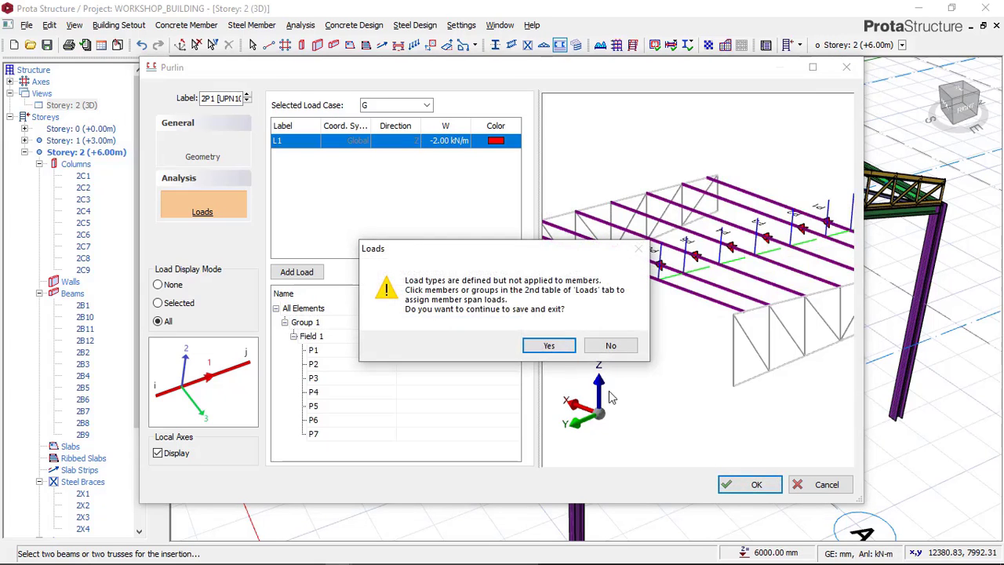
left_click(562, 347)
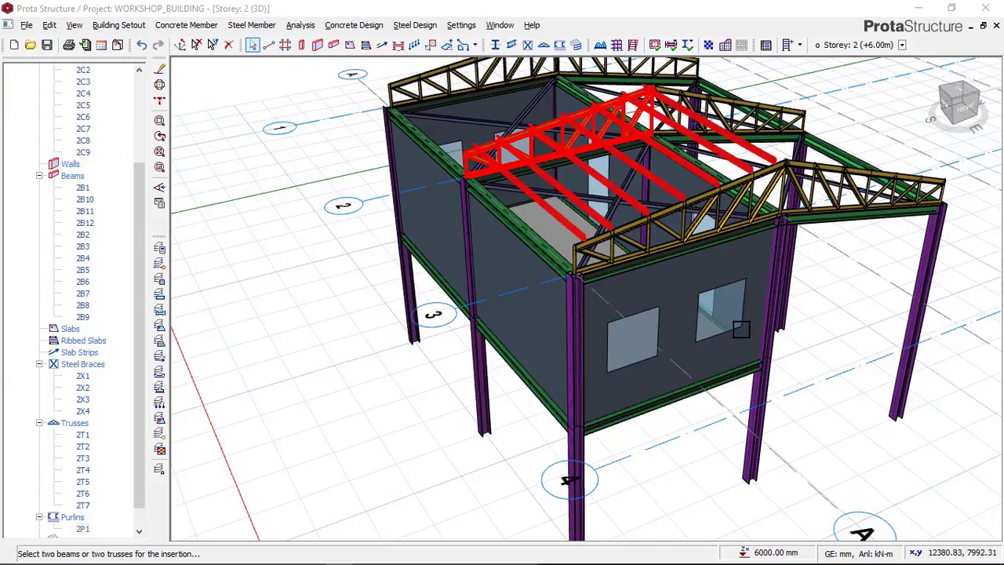
scroll(533, 291, "down", 1)
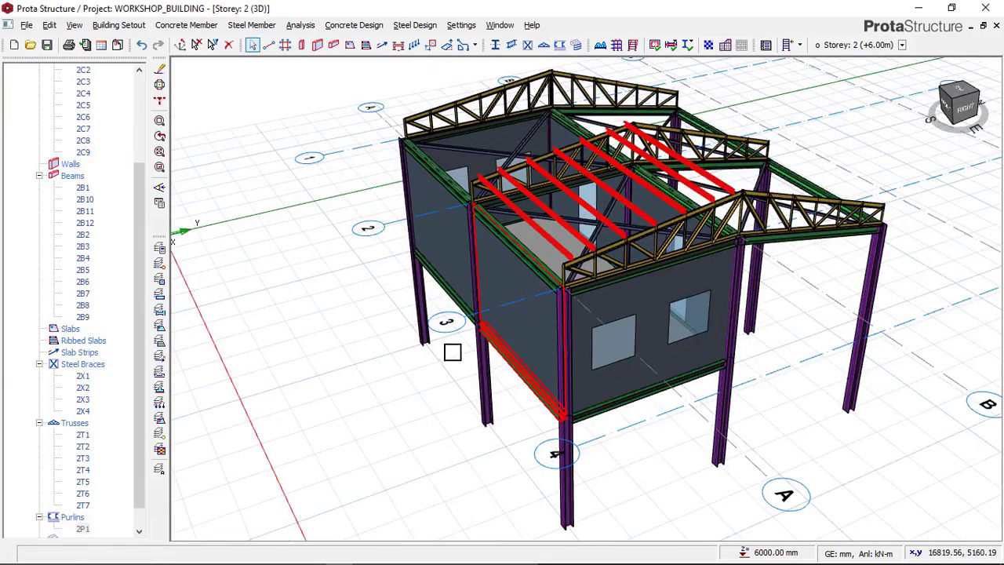
mouse_move(453, 352)
middle_mouse_down()
mouse_move(502, 352)
mouse_move(364, 342)
middle_mouse_up()
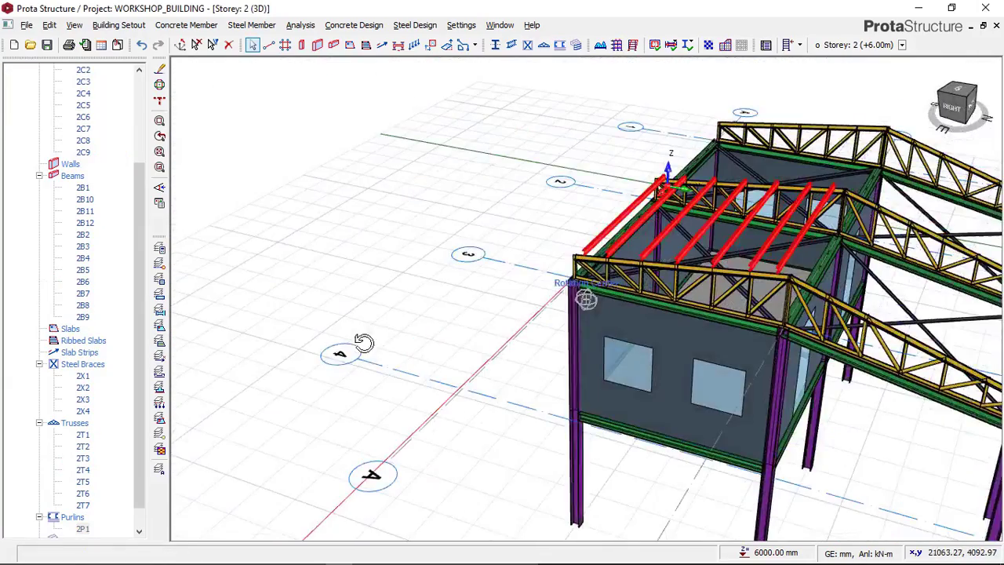
middle_click_drag(608, 332, 385, 286)
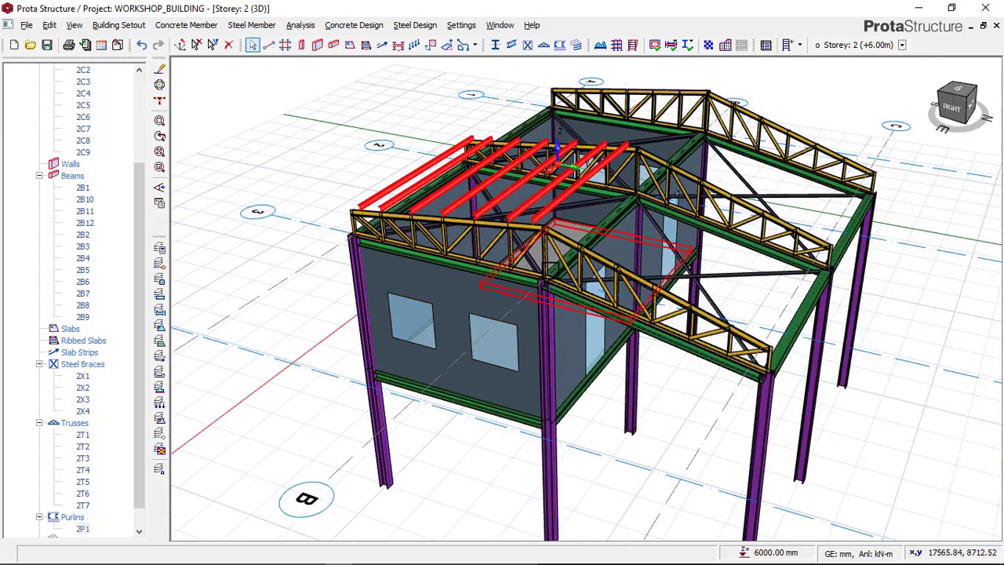
Step: Compare the purlins in place with the reference image in Paint, and examine the roof bays from several sides in ProtaStructure
scroll(509, 215, "up", 1)
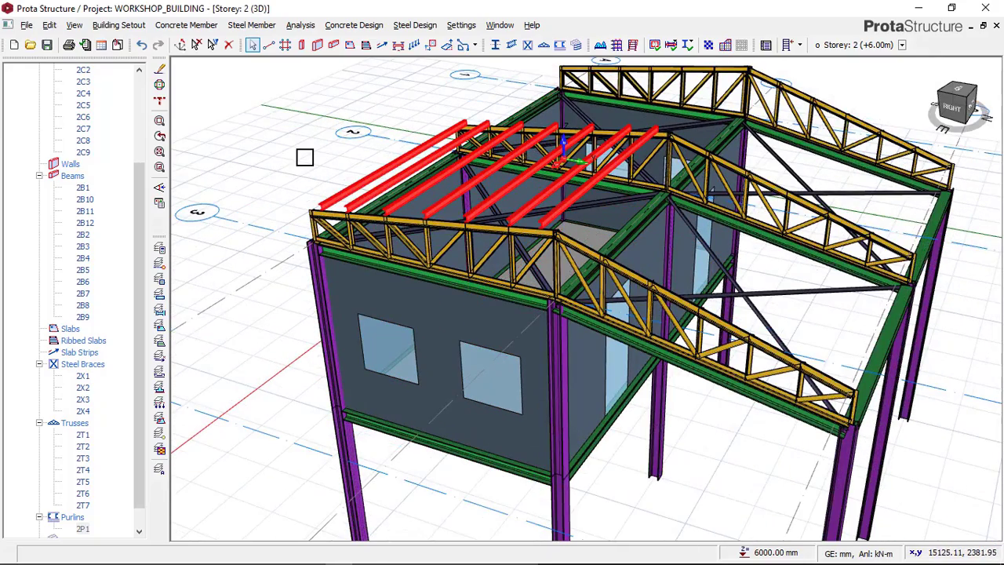
left_click(305, 156)
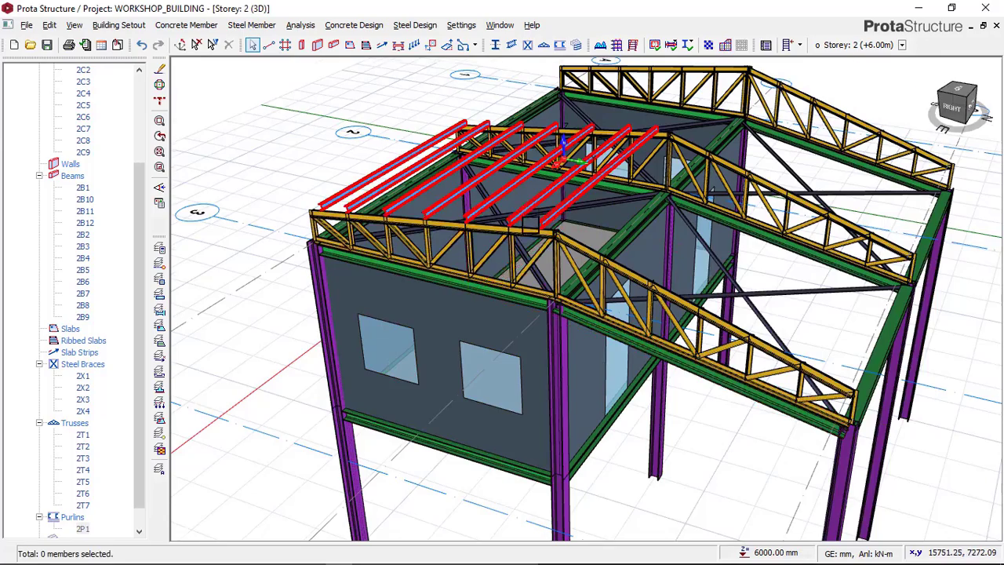
scroll(492, 207, "up", 1)
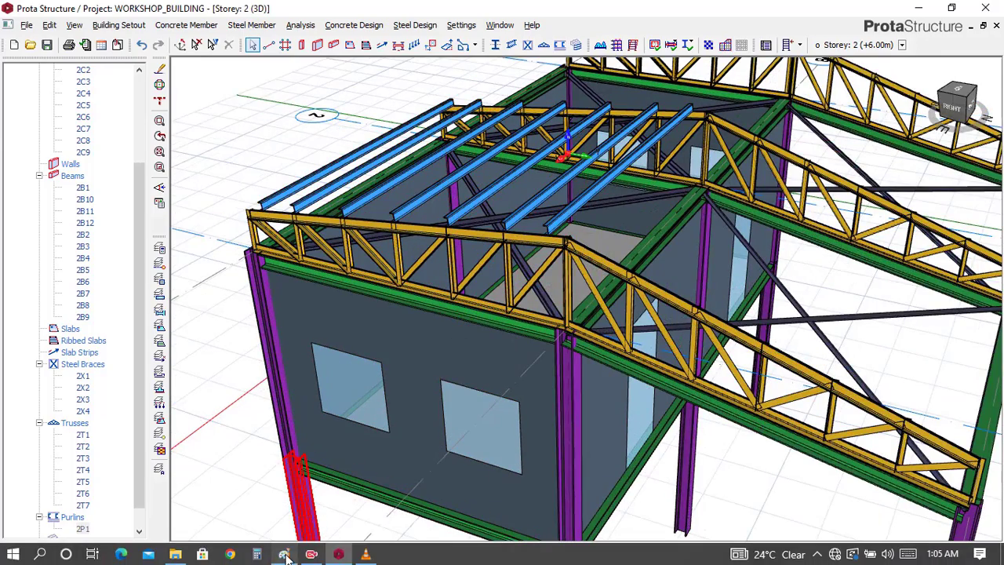
left_click(284, 555)
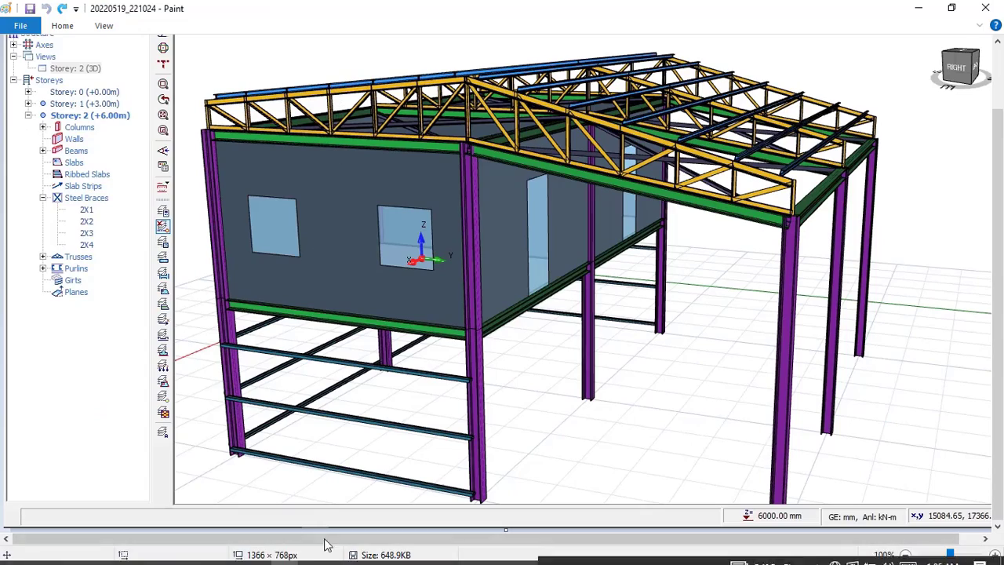
left_click(346, 556)
scroll(578, 334, "down", 1)
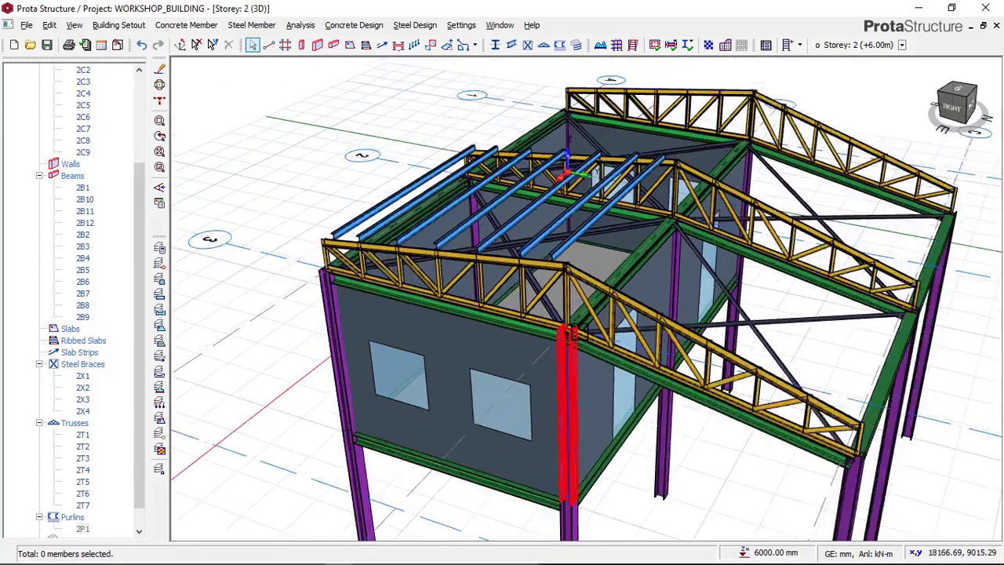
middle_click_drag(573, 332, 478, 390)
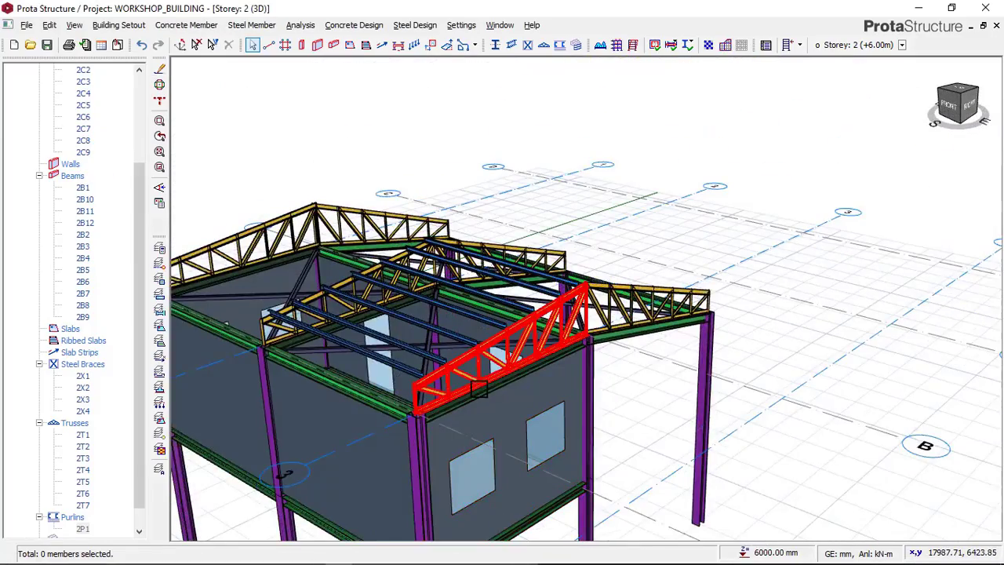
middle_click_drag(510, 356, 721, 243)
middle_click_drag(685, 334, 619, 329)
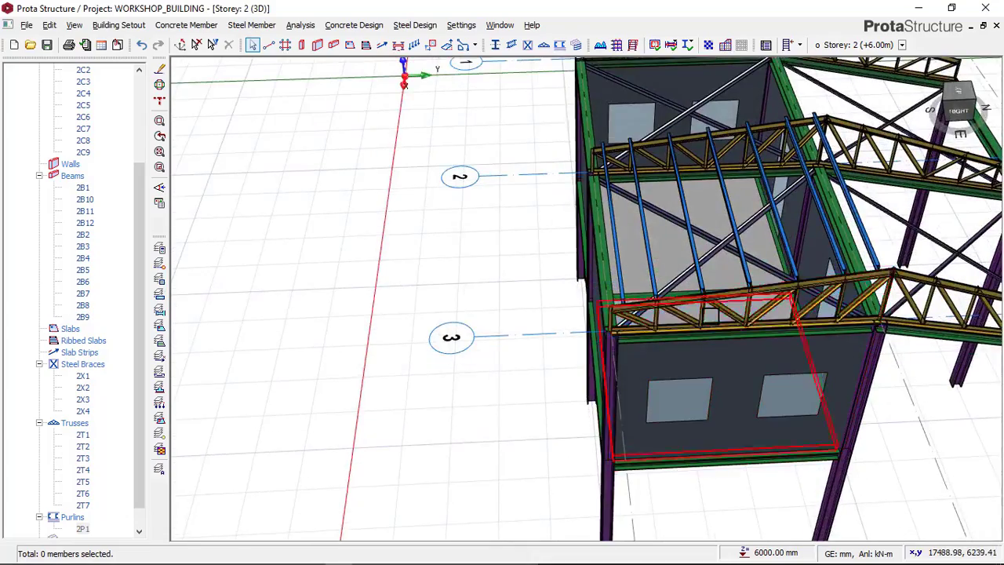
middle_click_drag(712, 316, 216, 289)
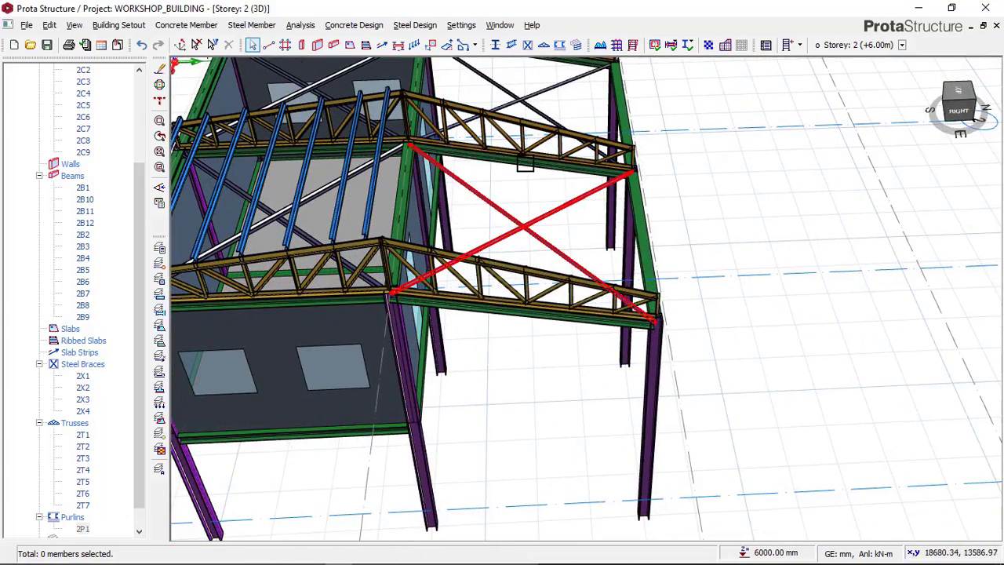
middle_click_drag(735, 237, 705, 225)
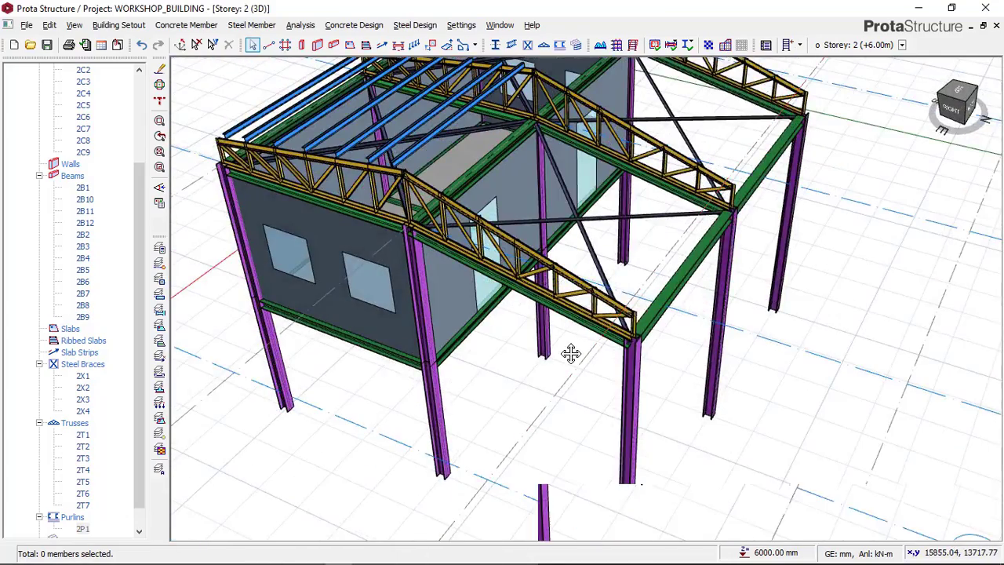
Step: Start a new purlin set on the open-side roof slope, picking the axis 3 and axis 2 trusses
middle_click_drag(570, 354, 410, 112)
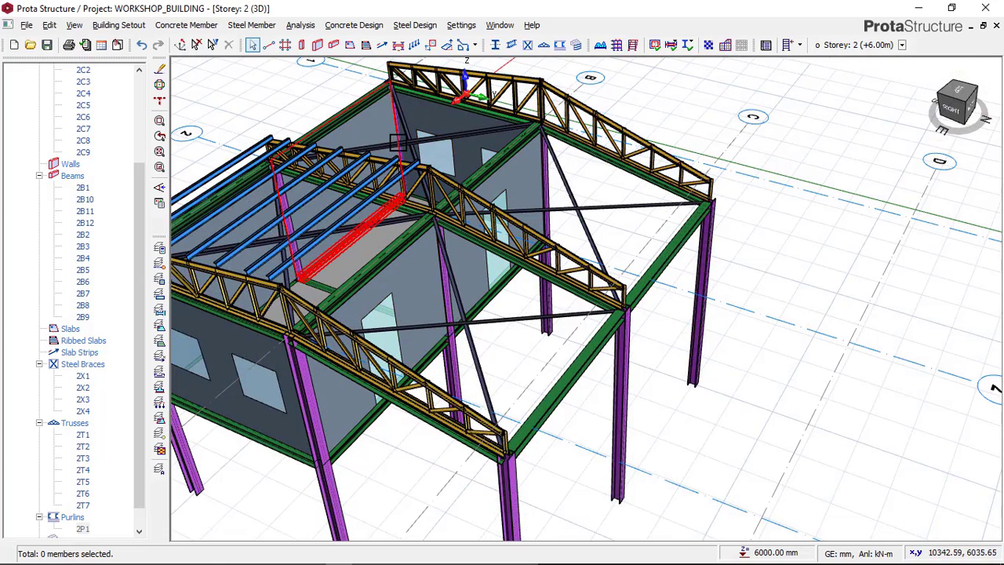
left_click(561, 45)
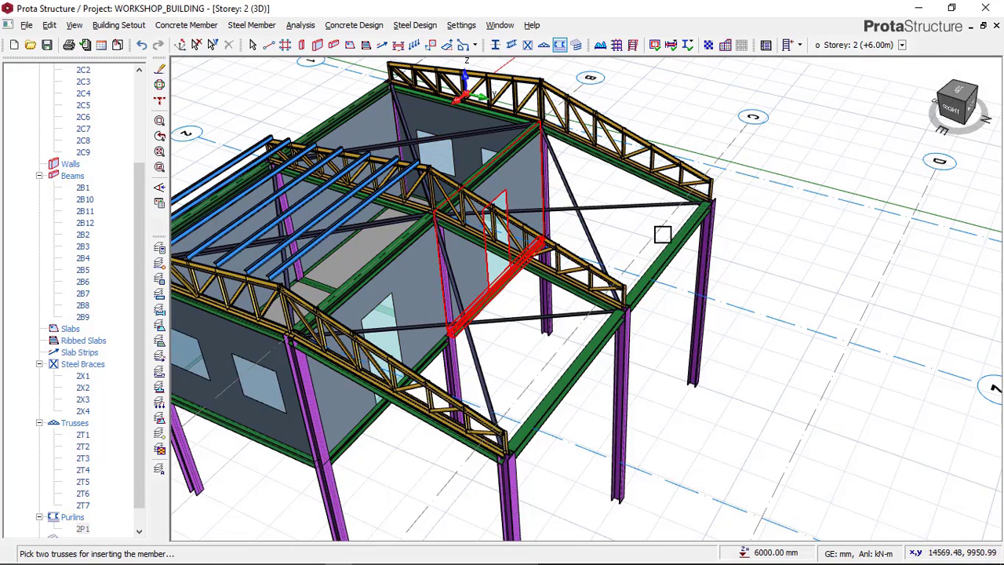
scroll(698, 292, "down", 1)
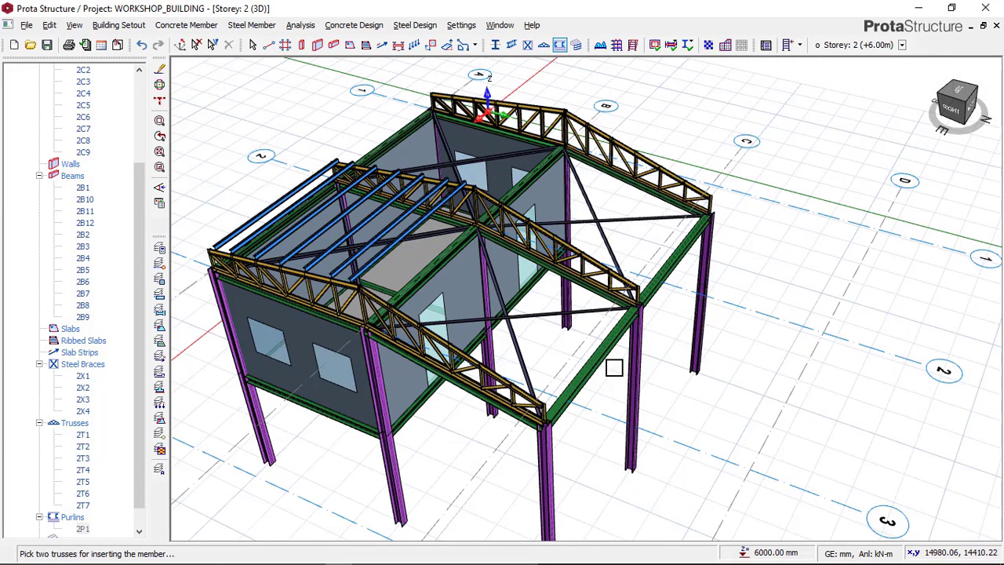
middle_click_drag(605, 374, 609, 354)
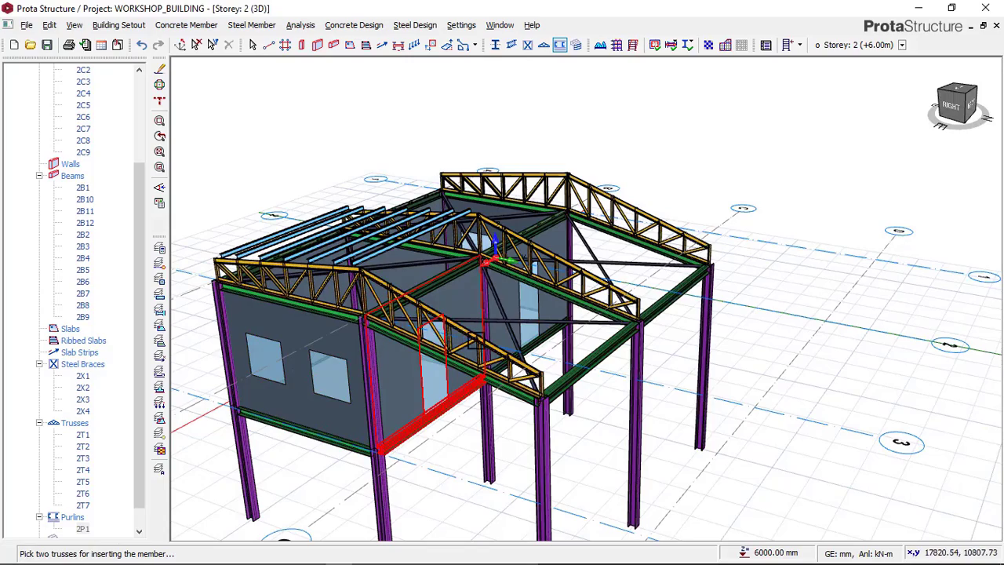
scroll(517, 363, "up", 1)
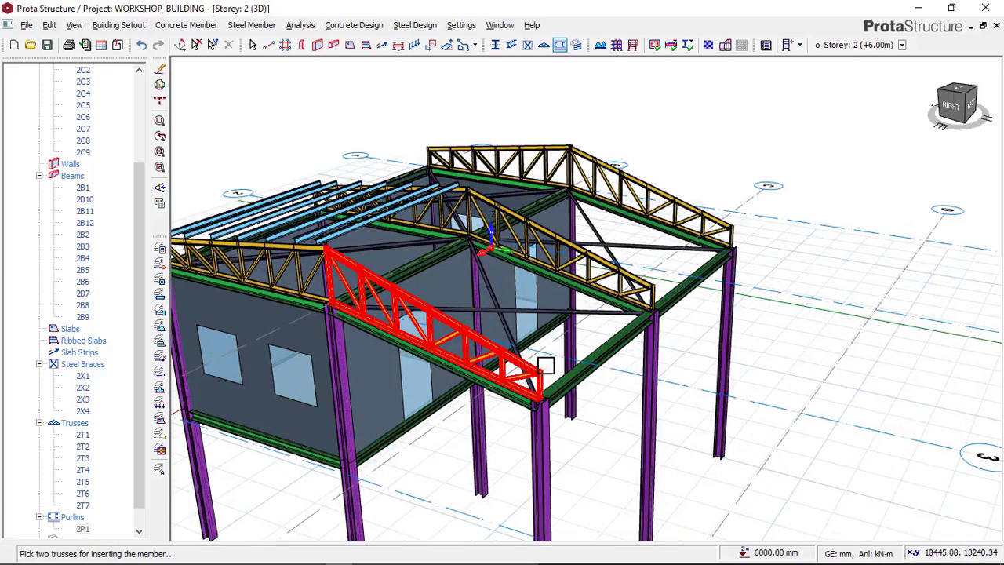
scroll(522, 314, "up", 2)
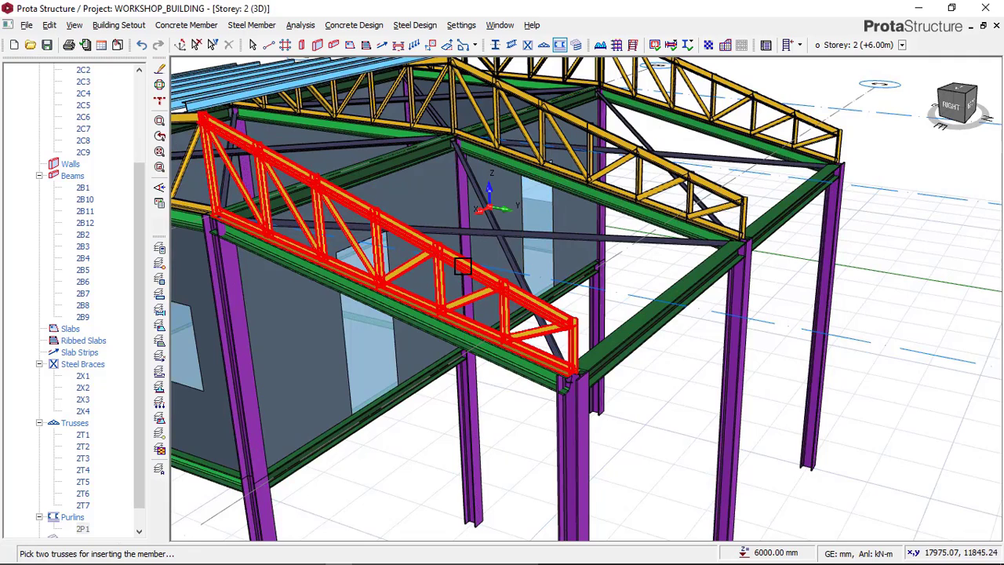
left_click(676, 173)
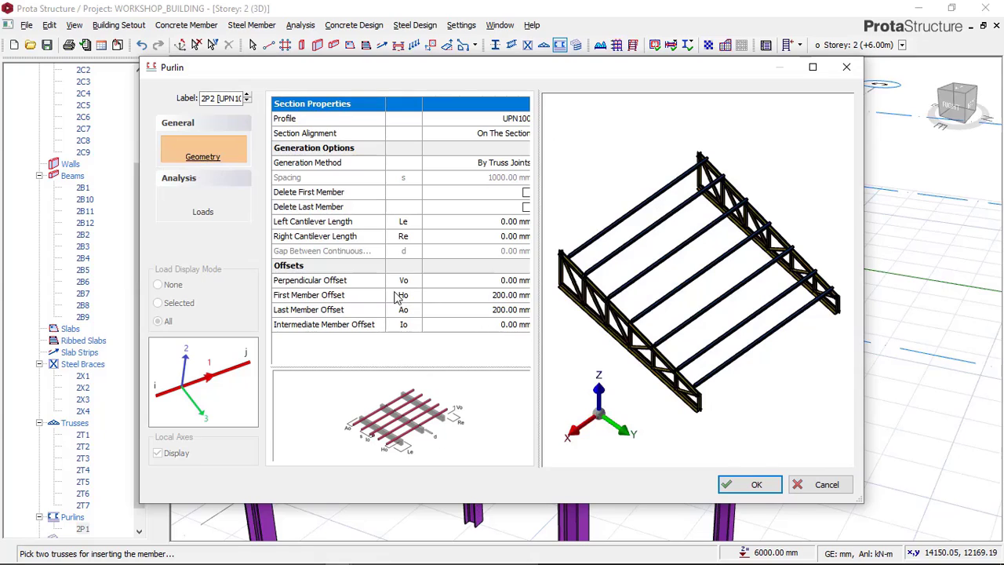
Step: Assign load L1 in load case G to the Group 1 purlins of the new set
left_click(203, 213)
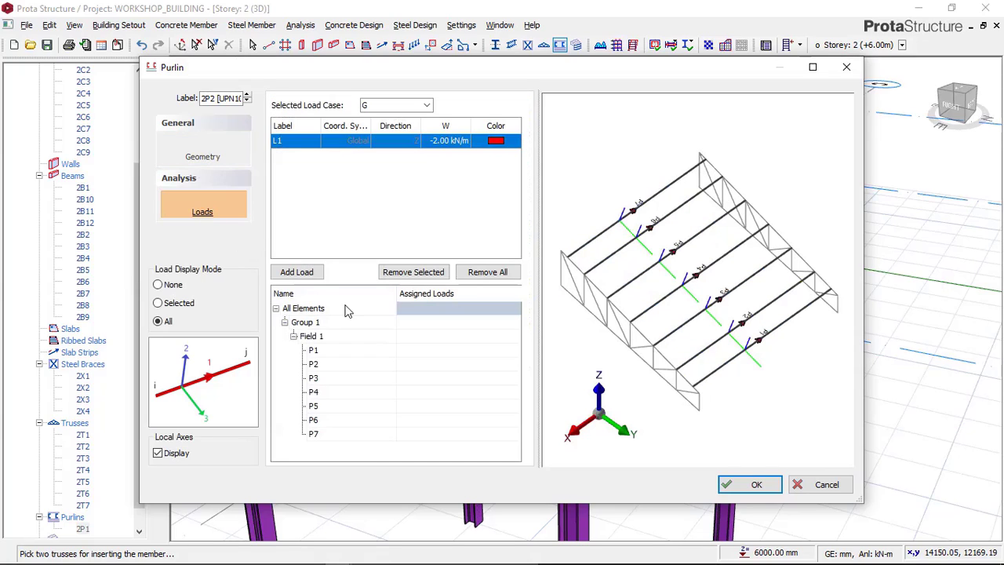
left_click(496, 293)
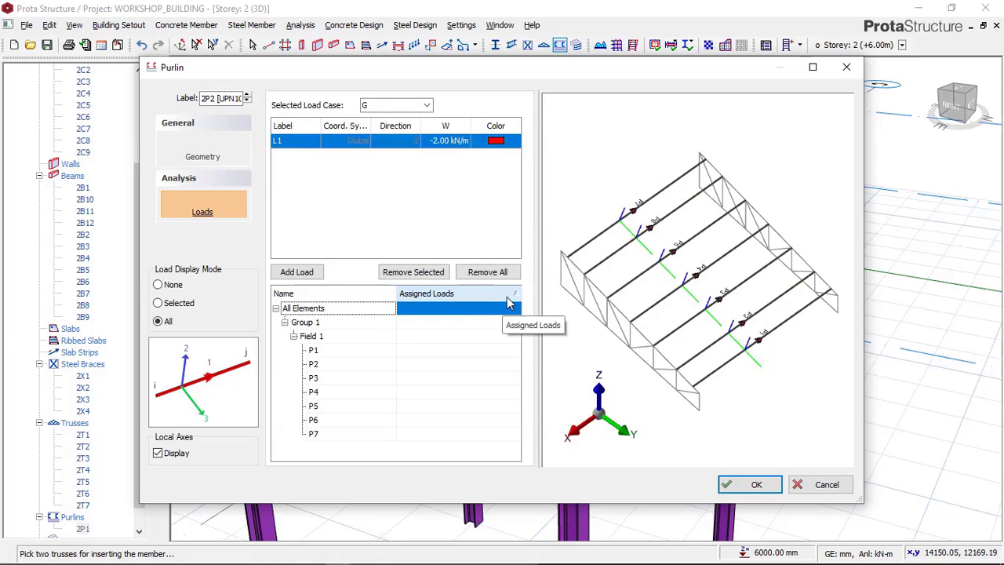
left_click(321, 324)
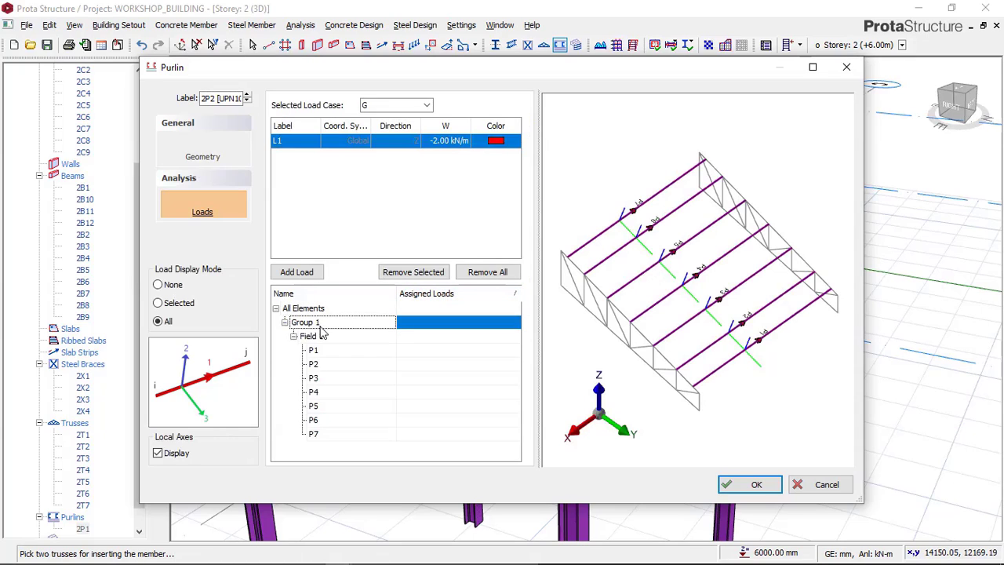
left_click(508, 327)
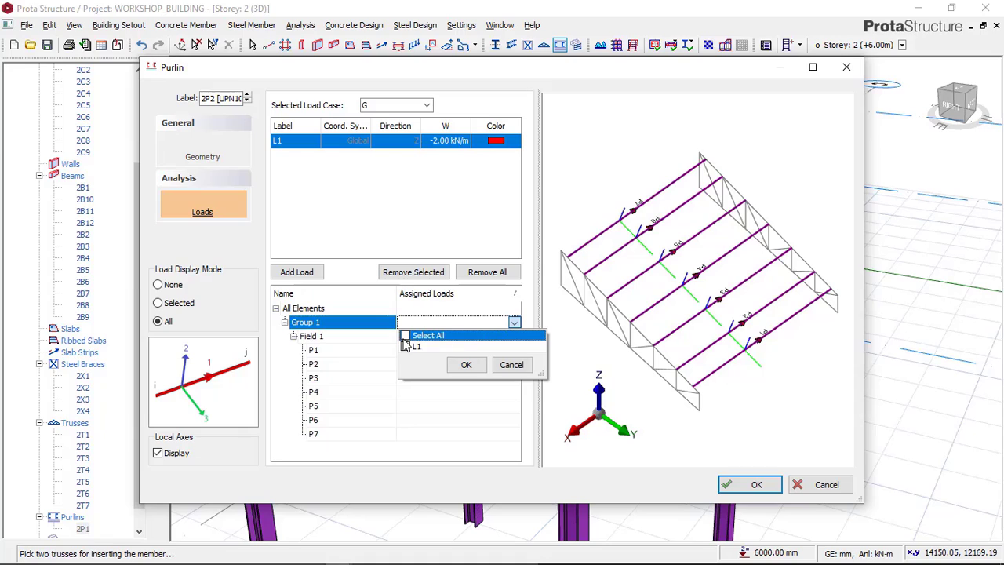
left_click(464, 365)
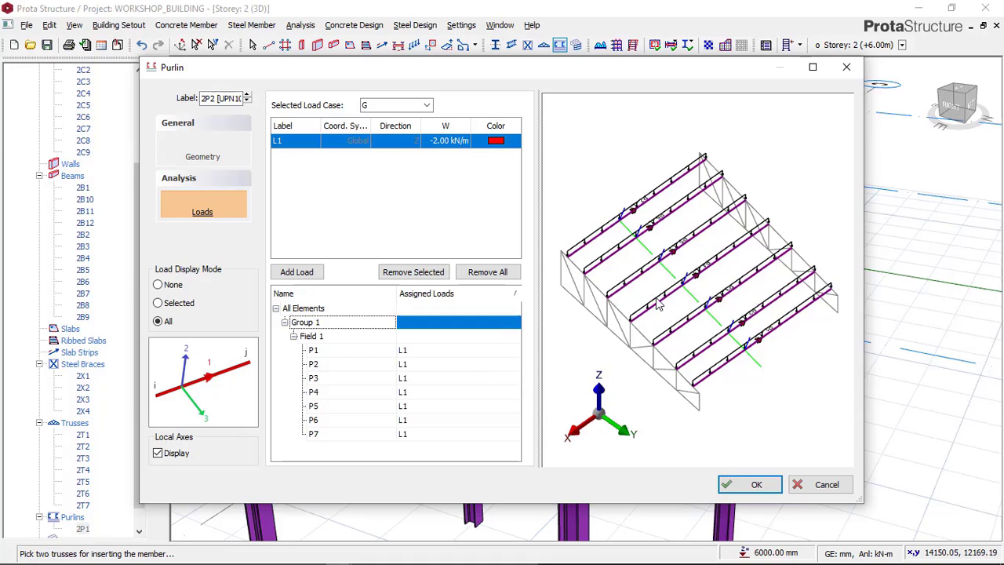
Step: Check the load arrows on the previewed purlins, insert the set between the axis 2 and 3 trusses, and clear the selection
left_click_drag(660, 306, 690, 320)
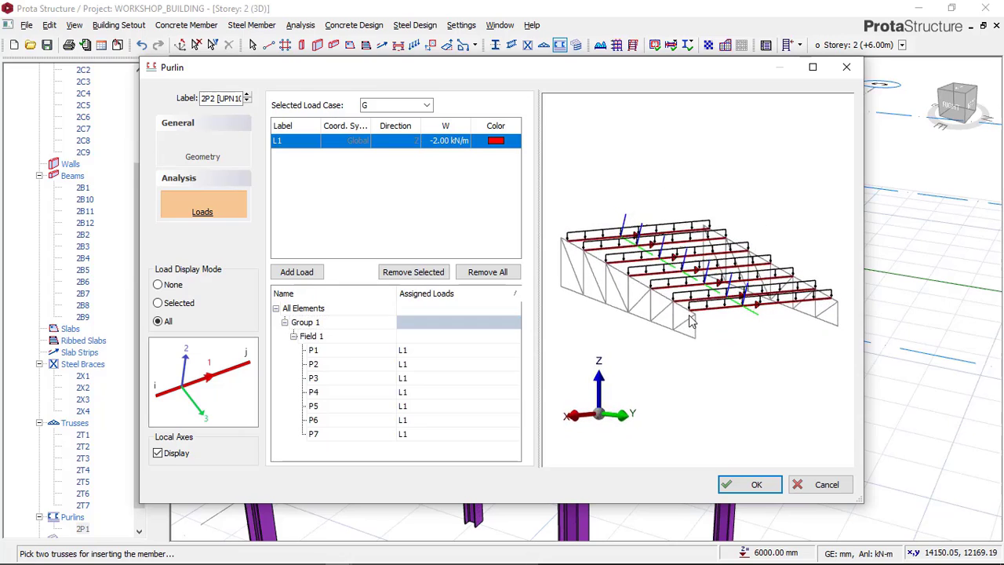
scroll(690, 317, "up", 3)
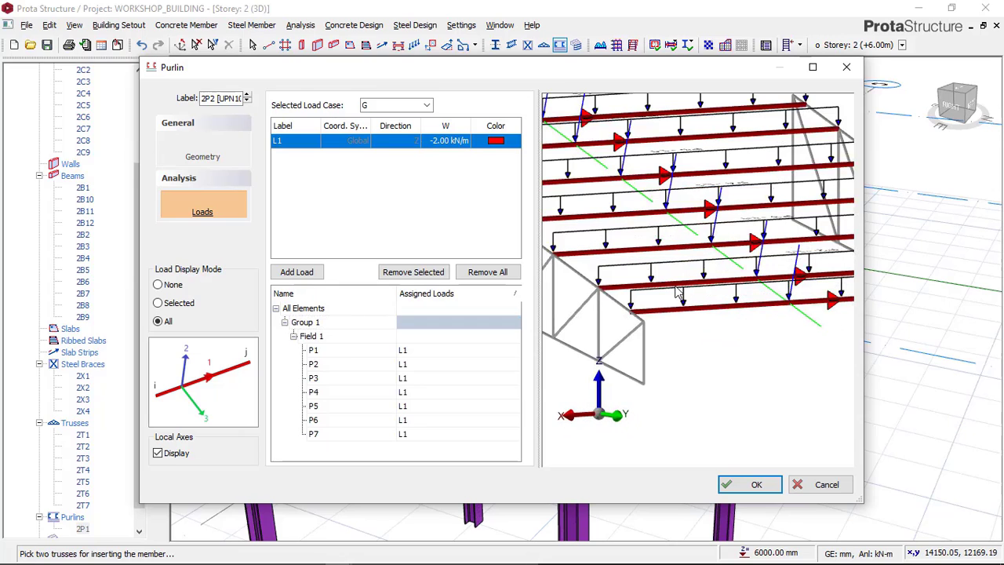
scroll(655, 251, "down", 2)
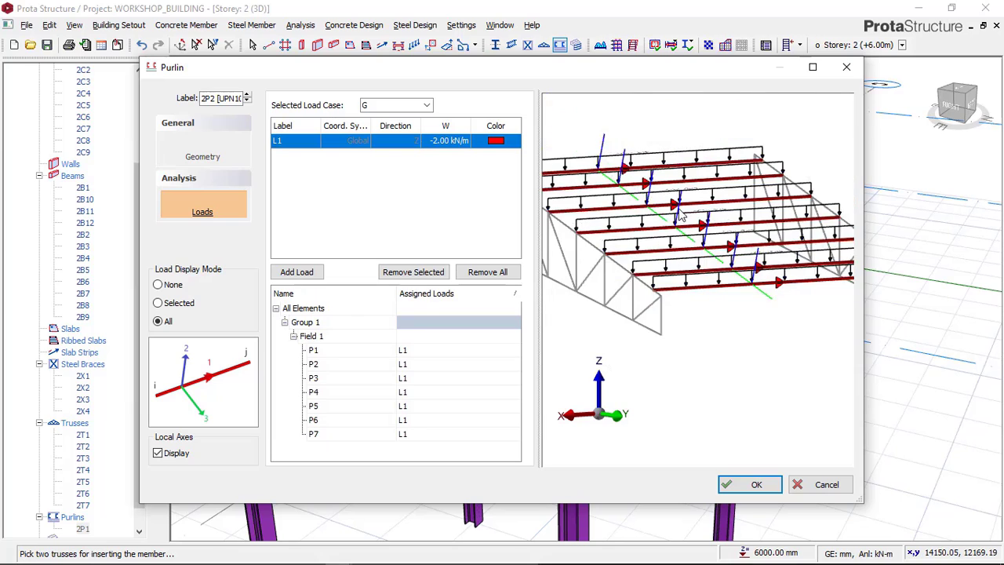
scroll(643, 251, "up", 4)
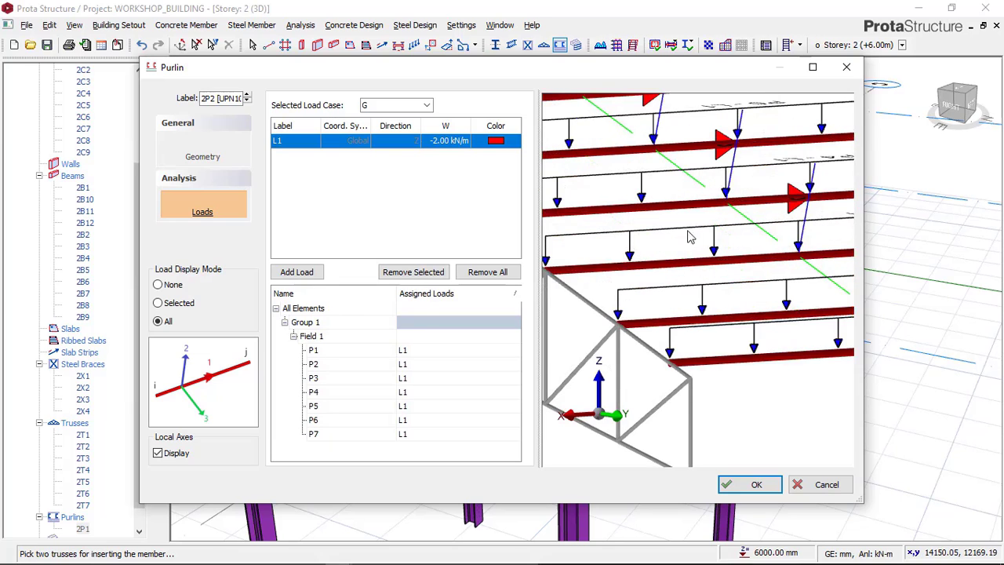
scroll(750, 404, "down", 2)
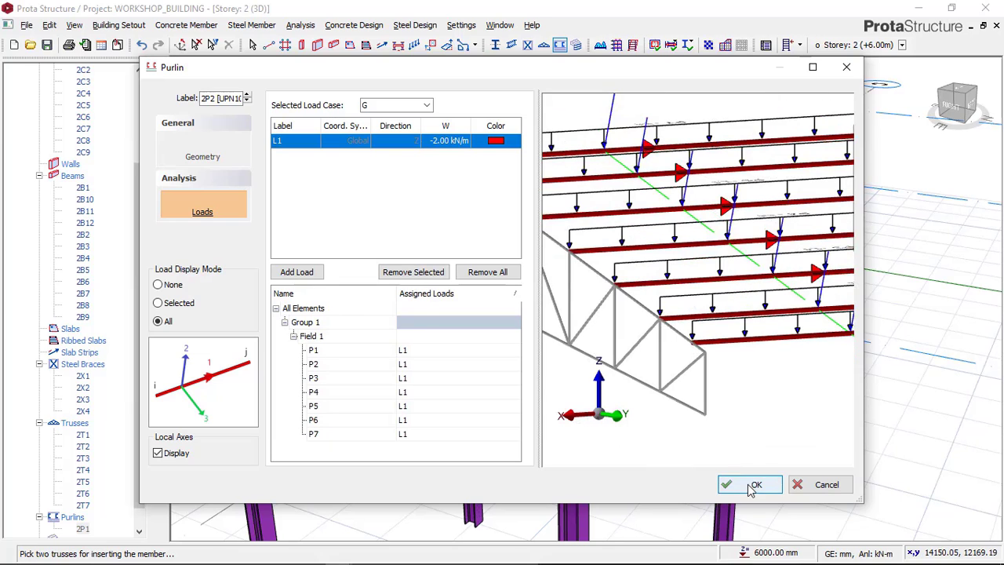
left_click(752, 486)
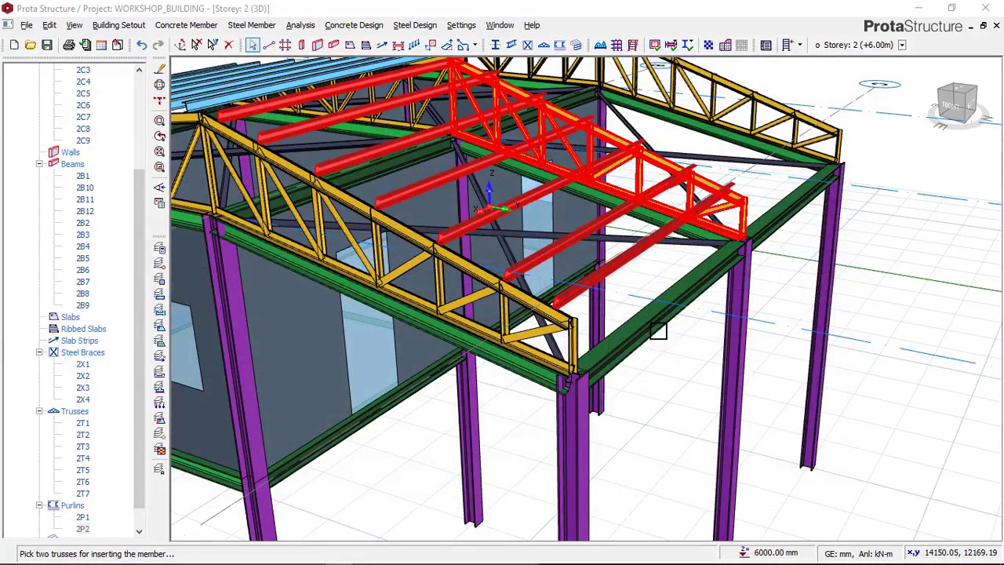
scroll(620, 299, "down", 3)
middle_click_drag(637, 303, 565, 352)
left_click(726, 147)
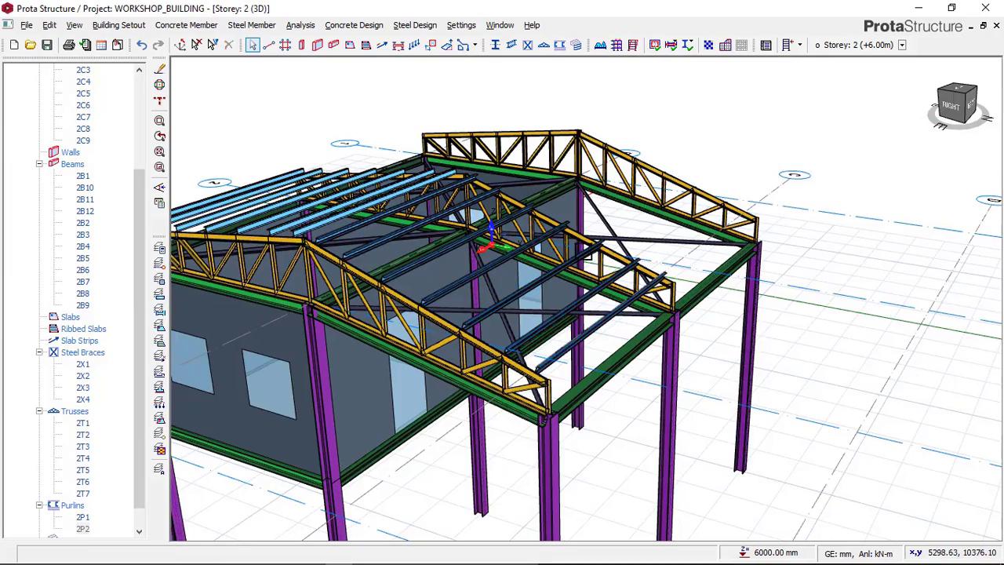
Step: Start a new purlin set on the open-side roof slope between axes B and C, picking the axis 2 and axis 1 trusses
middle_click_drag(694, 268, 596, 291)
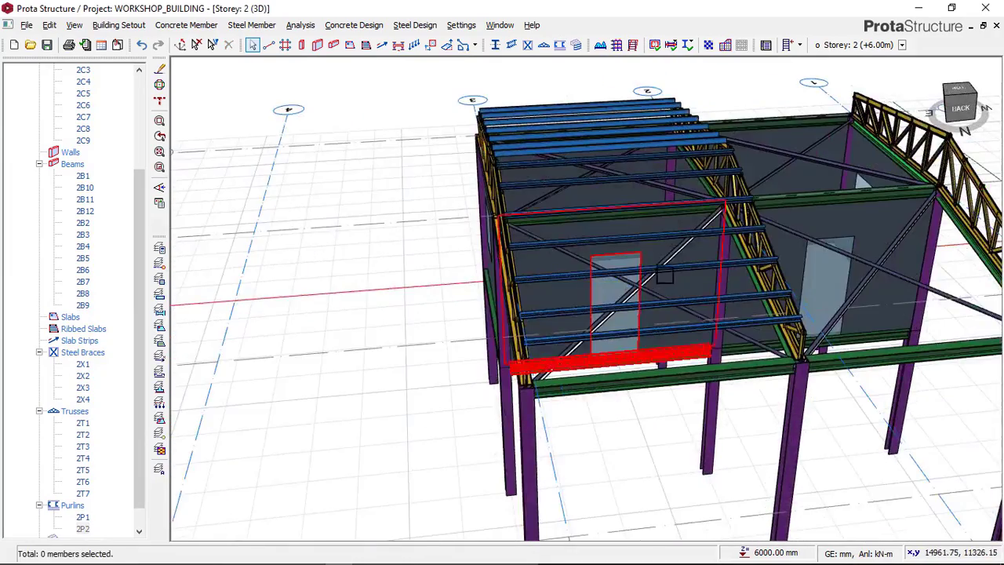
middle_click_drag(658, 276, 309, 294)
scroll(318, 205, "up", 1)
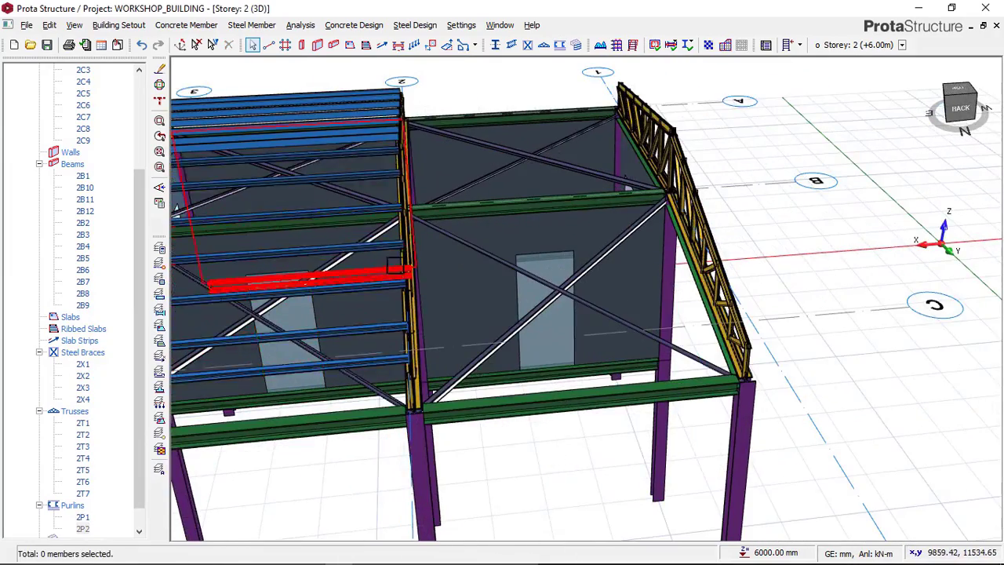
middle_click_drag(572, 291, 550, 294)
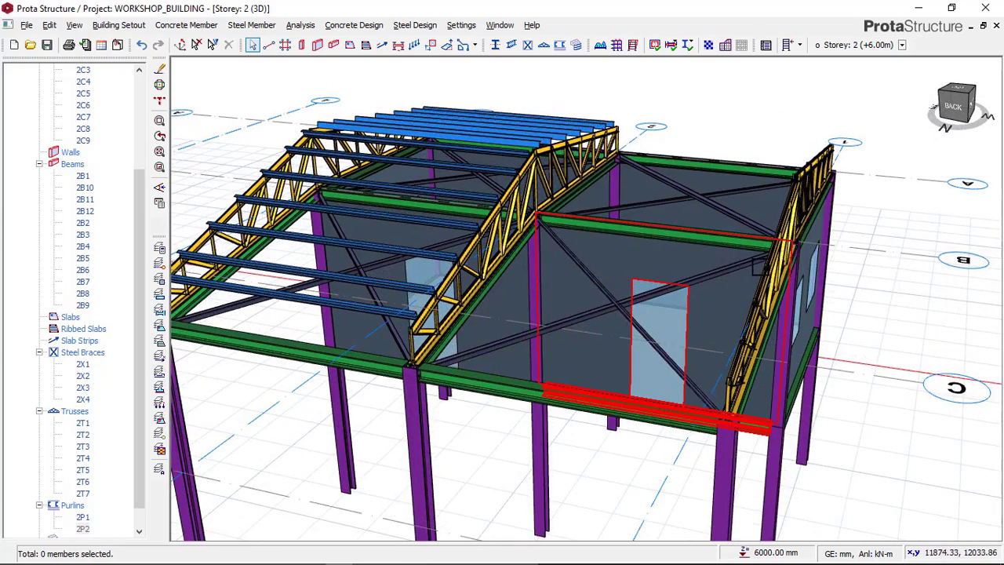
left_click(557, 47)
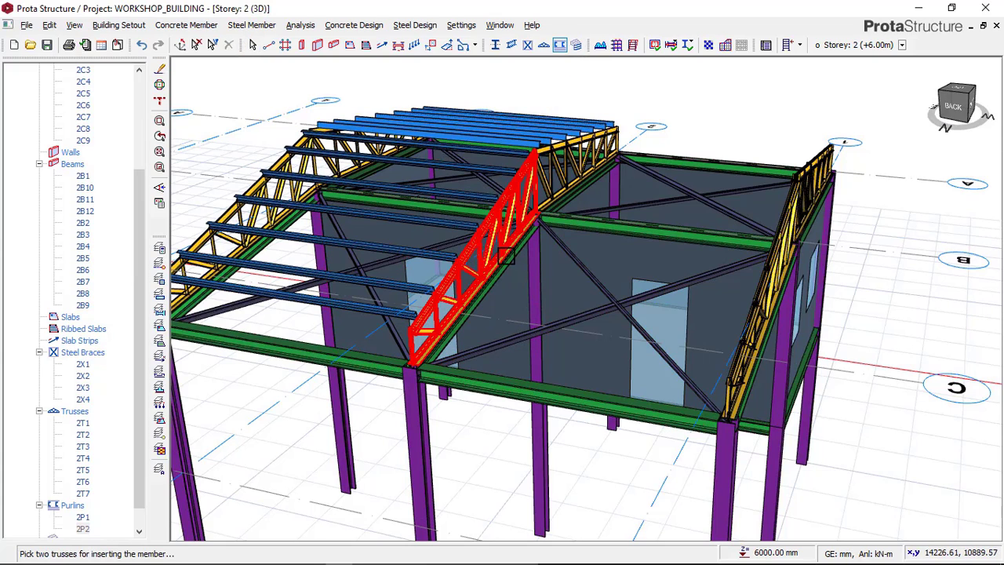
left_click(774, 290)
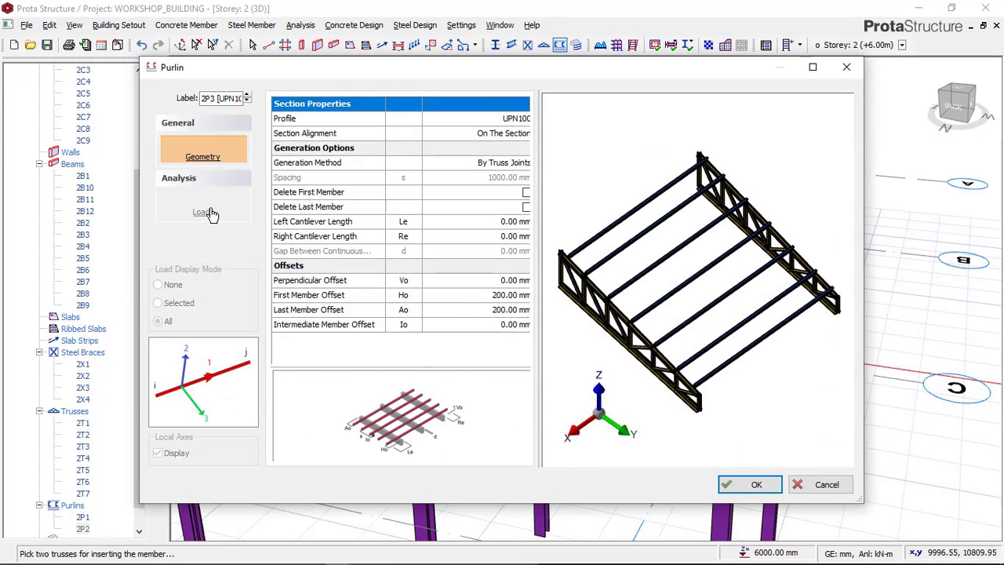
Step: Assign load L1 in load case G to all purlins of the set, insert it, and clear the selection
left_click(203, 212)
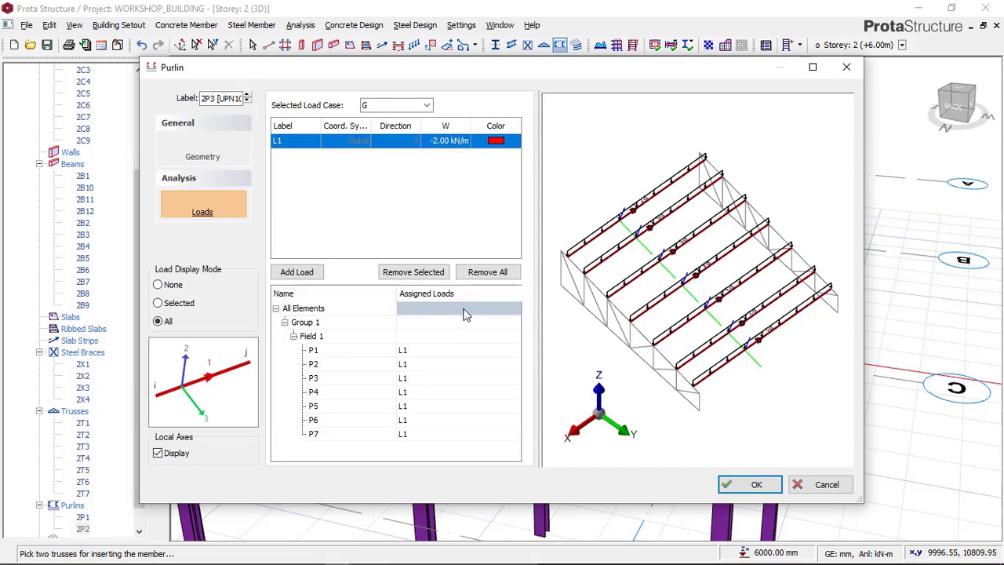
middle_click_drag(659, 301, 651, 264)
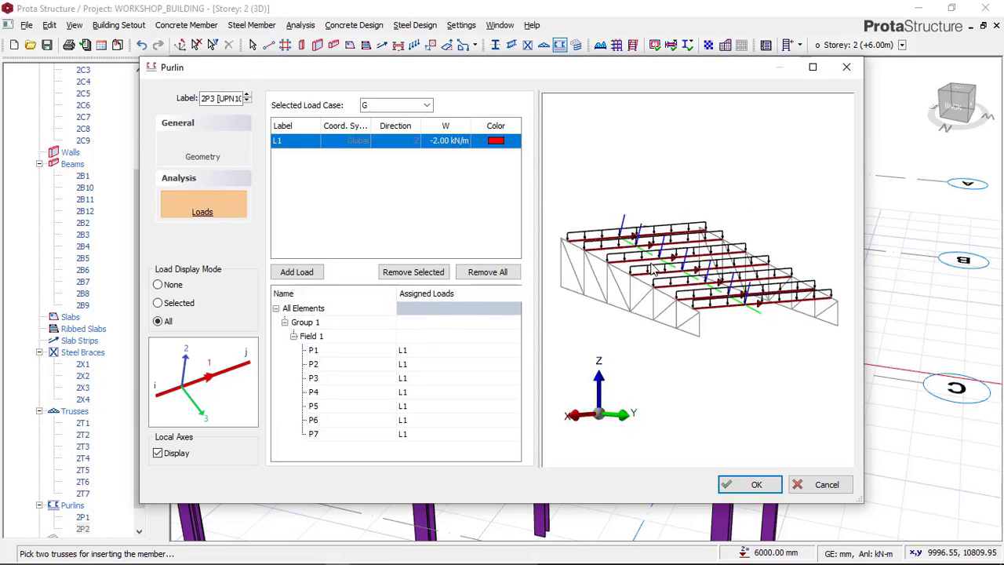
left_click(745, 485)
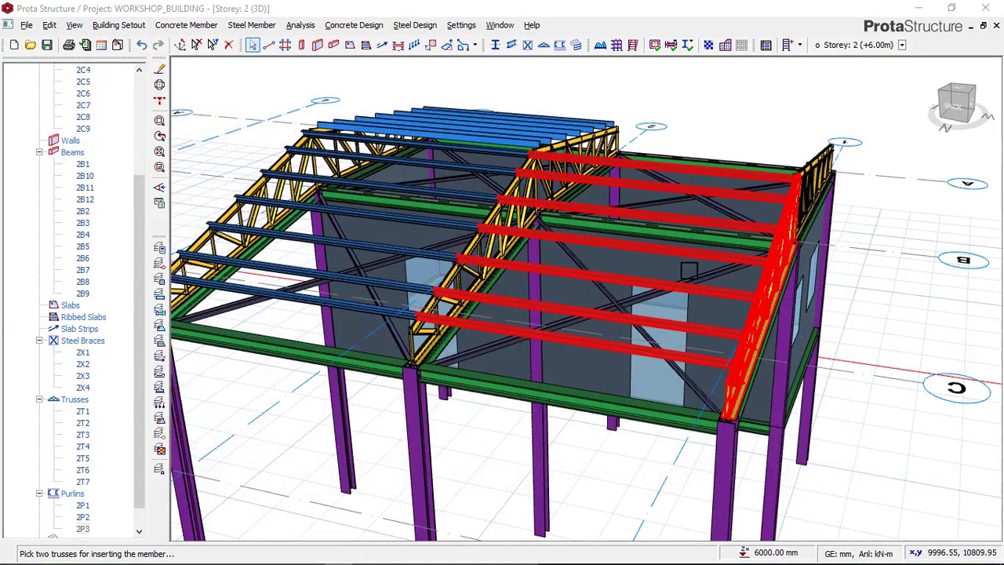
key("Escape")
middle_click_drag(820, 329, 502, 293)
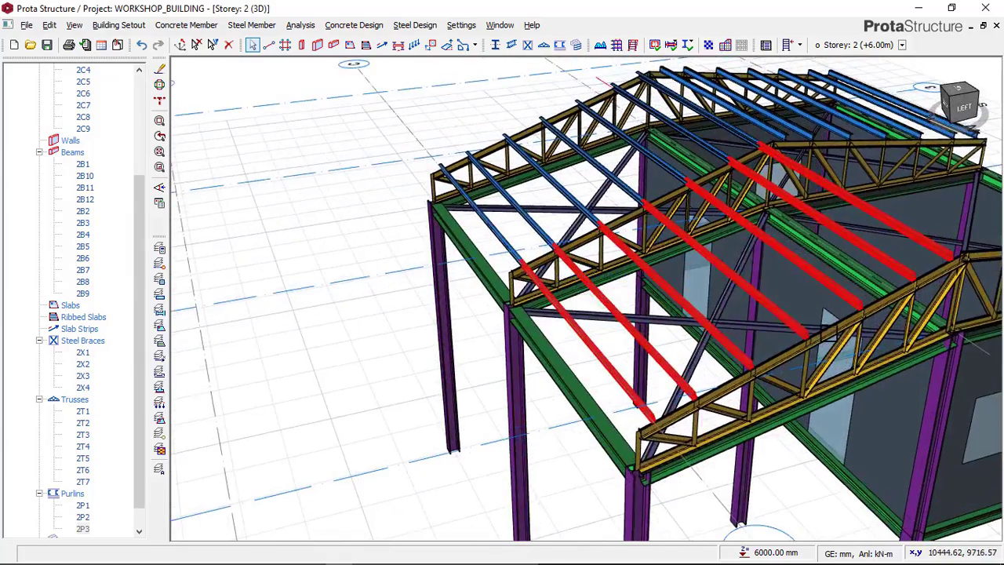
middle_click_drag(725, 315, 235, 284)
key("Escape")
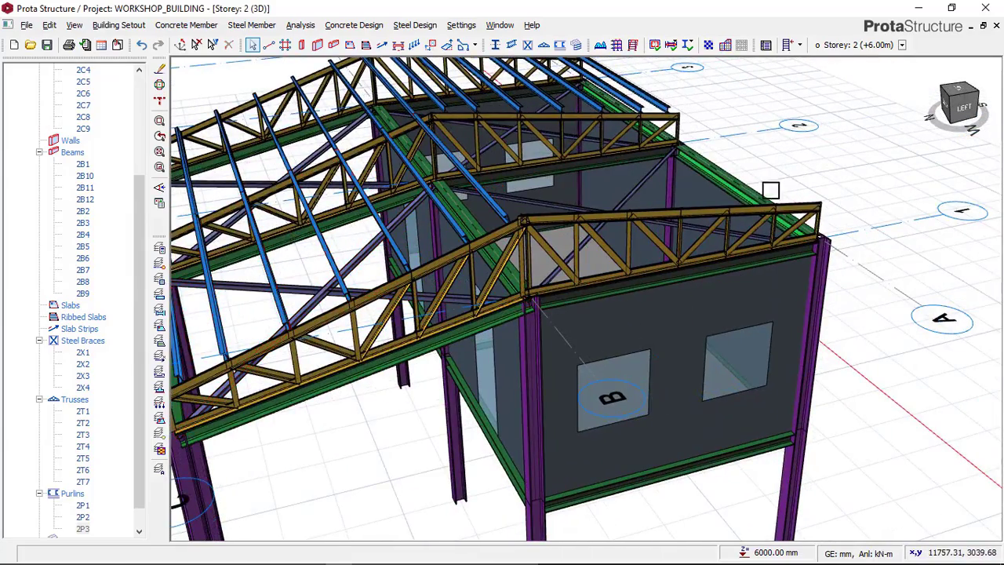
Step: Start another purlin set on the walled-side roof slope between axes A and B, picking the axis 2 and axis 1 trusses
middle_click_drag(743, 189, 370, 298)
middle_click_drag(776, 267, 755, 237)
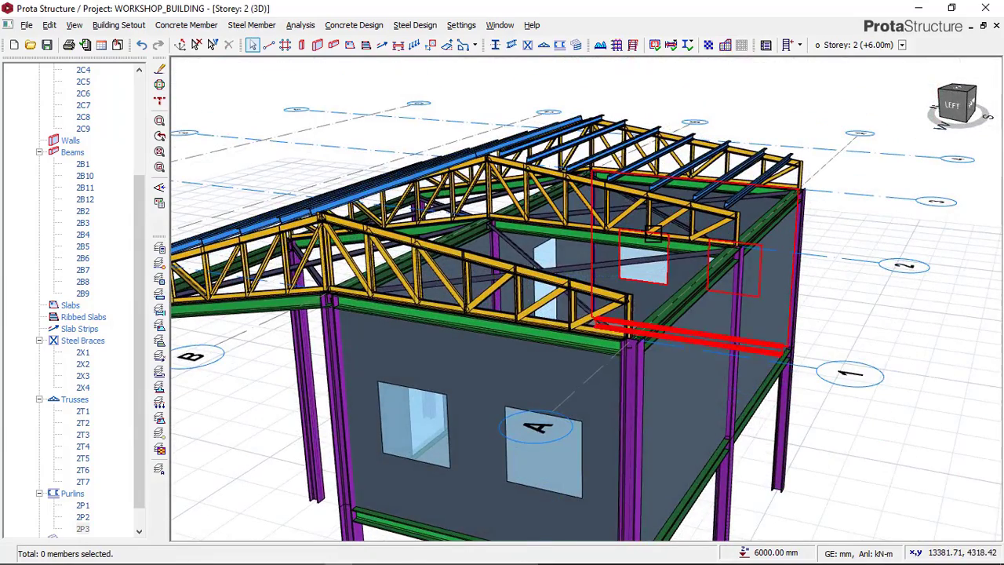
left_click(560, 46)
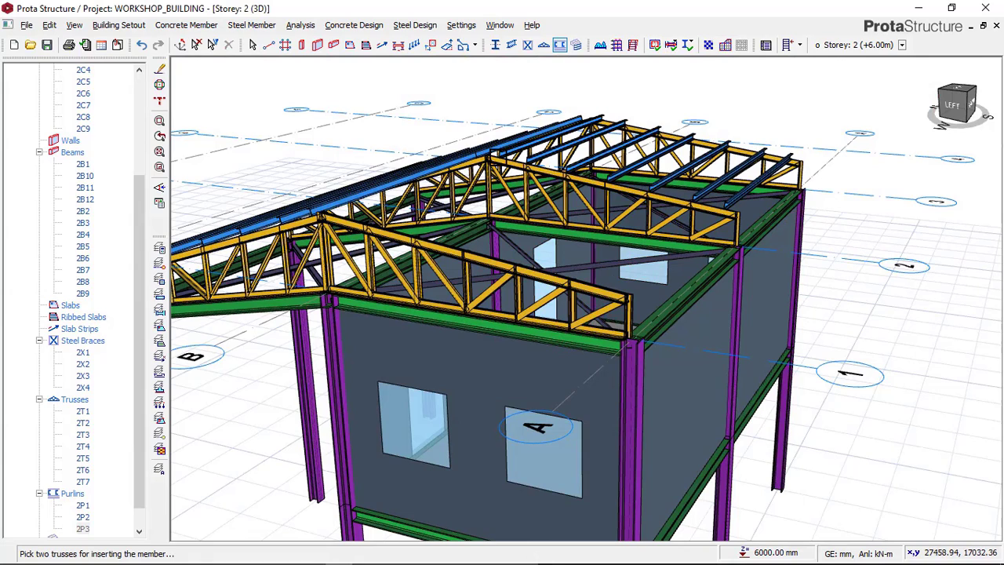
left_click(580, 186)
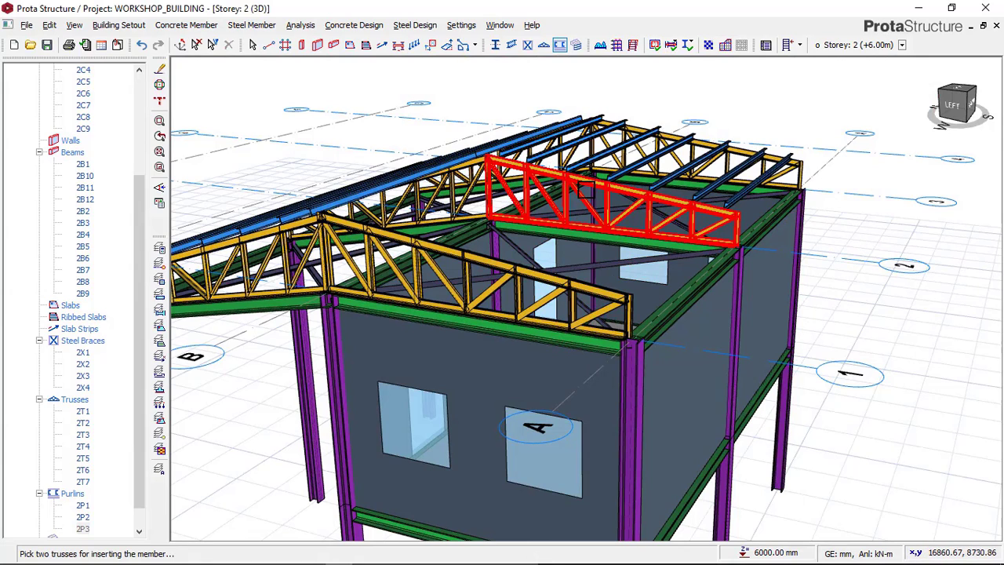
left_click(526, 276)
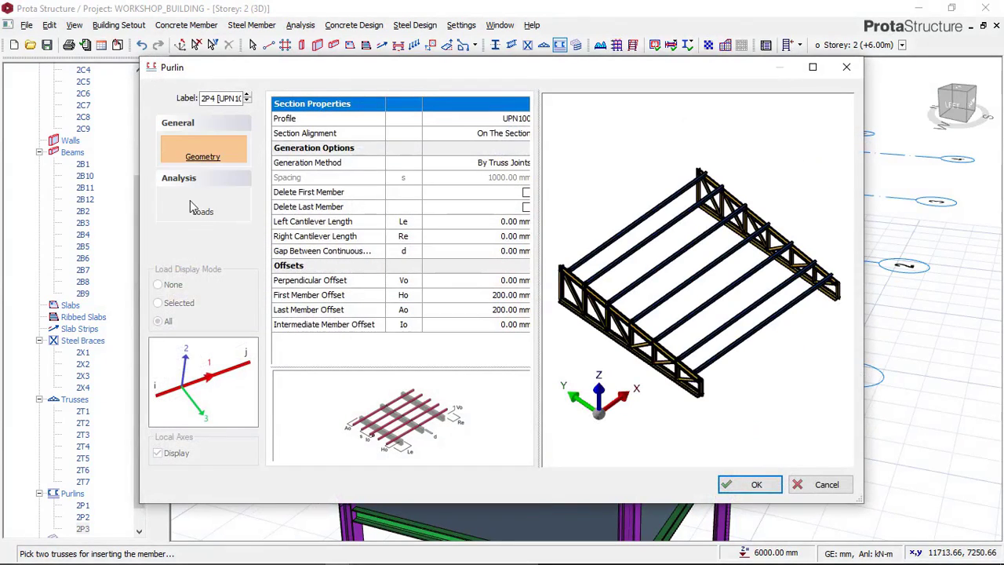
Step: Assign load L1 in load case G to the Group 1 purlins of the walled-side set
left_click(201, 212)
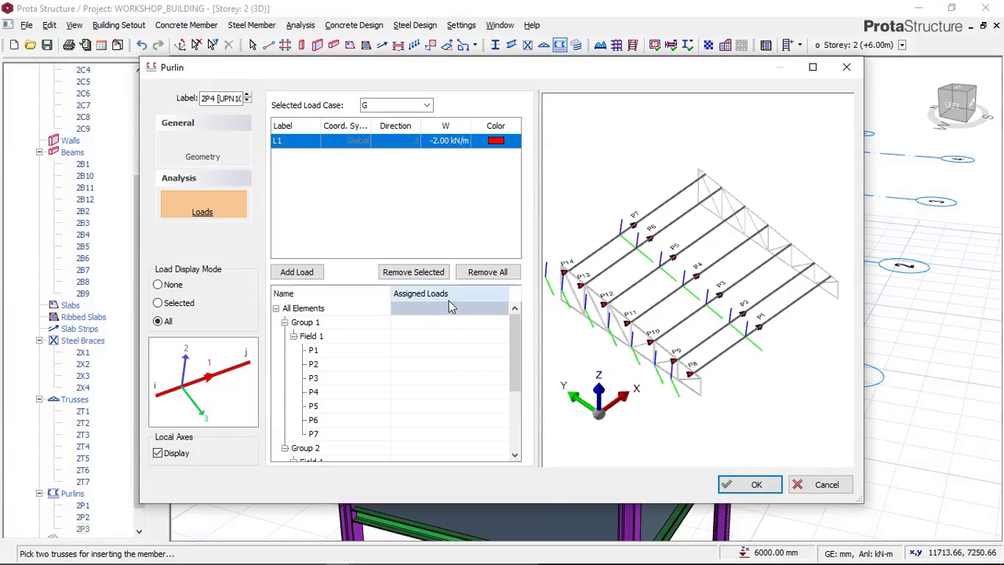
left_click(318, 323)
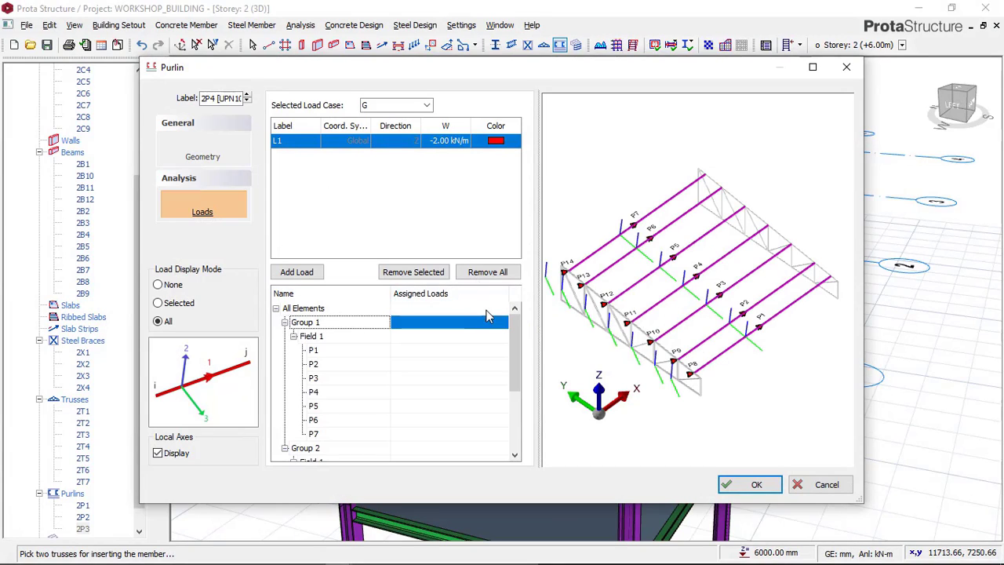
left_click(495, 327)
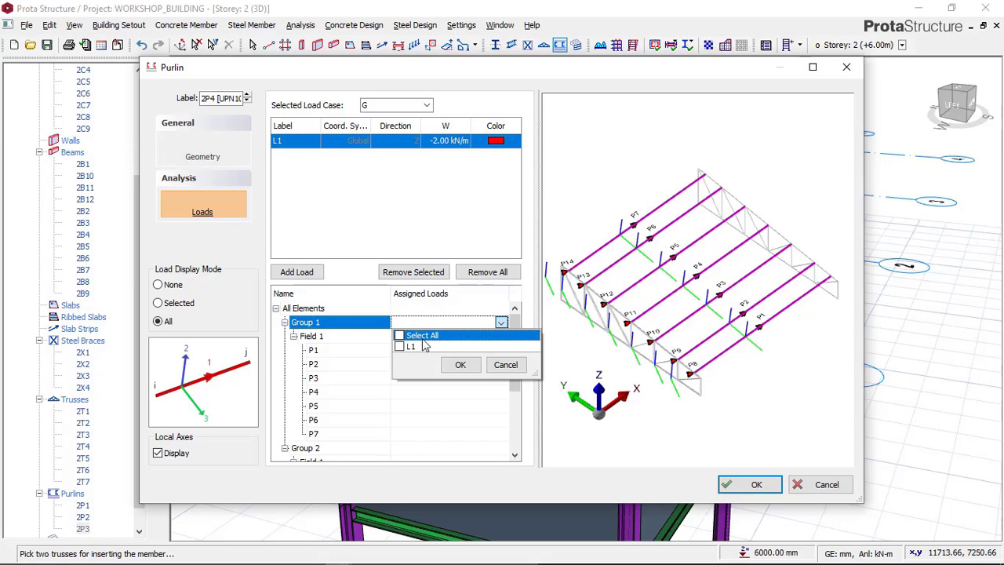
left_click(457, 364)
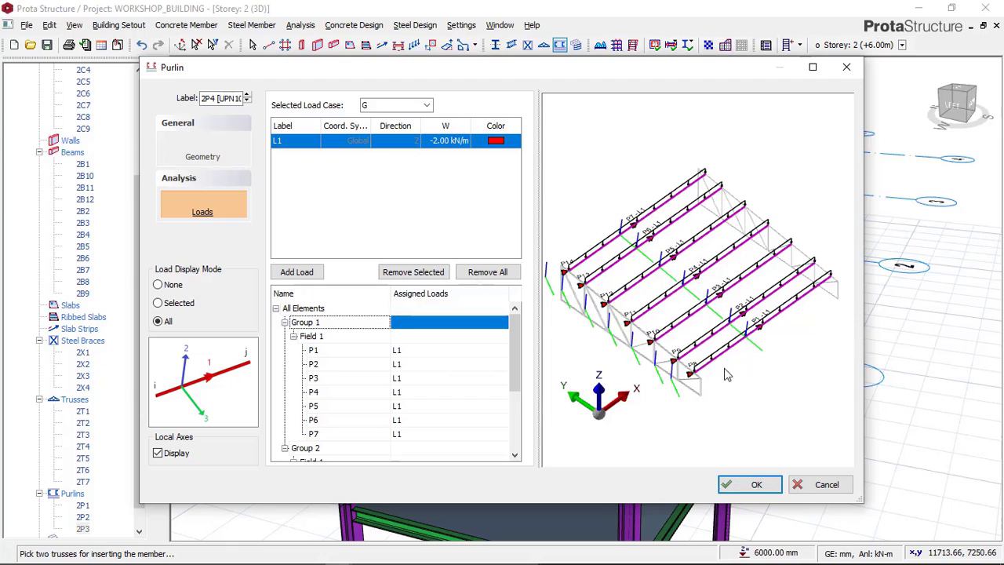
Step: Check the load arrows in the preview, insert the walled-side purlins between the axis 1 and 2 trusses, and clear the selection
left_click_drag(728, 376, 679, 312)
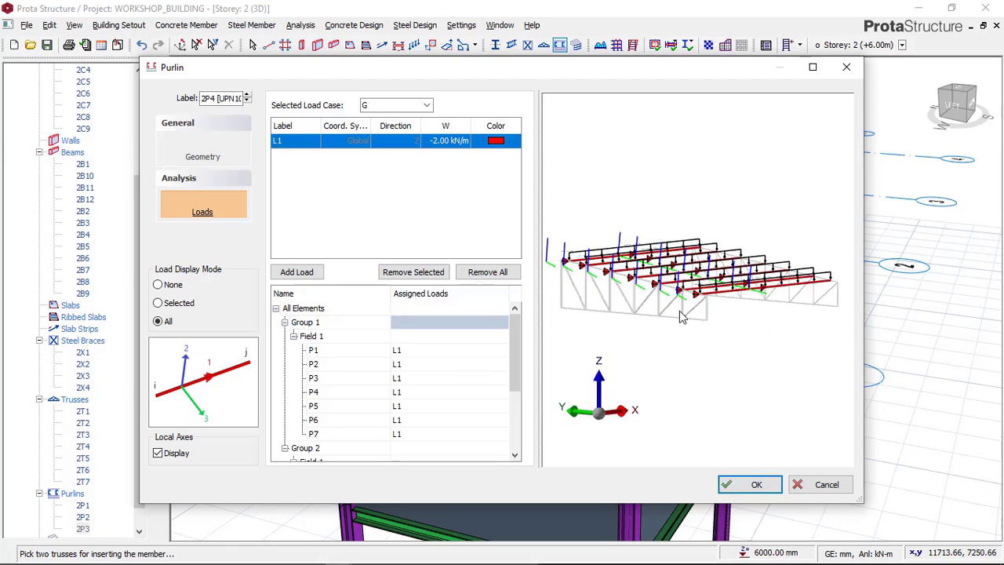
scroll(679, 312, "up", 3)
scroll(686, 316, "down", 2)
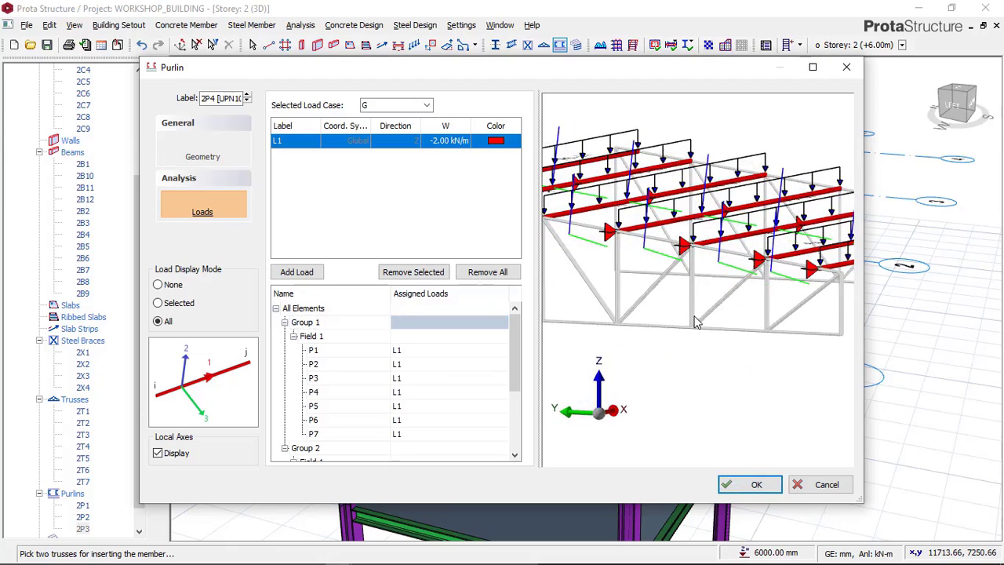
left_click(754, 484)
left_click(594, 330)
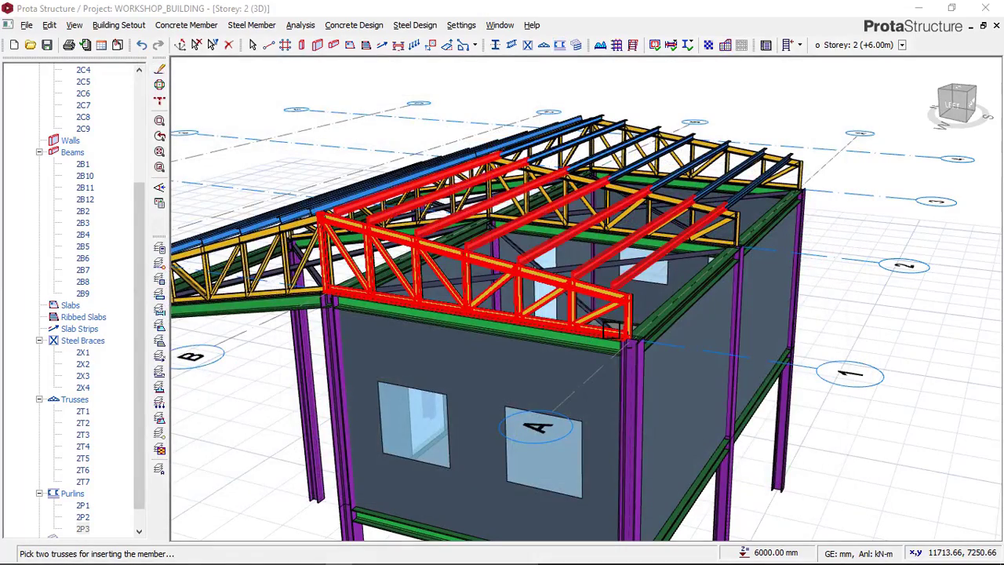
key("Escape")
Step: Examine the purlins on both roof slopes from several sides, and switch to Paint to compare the model with the reference image
scroll(760, 298, "down", 1)
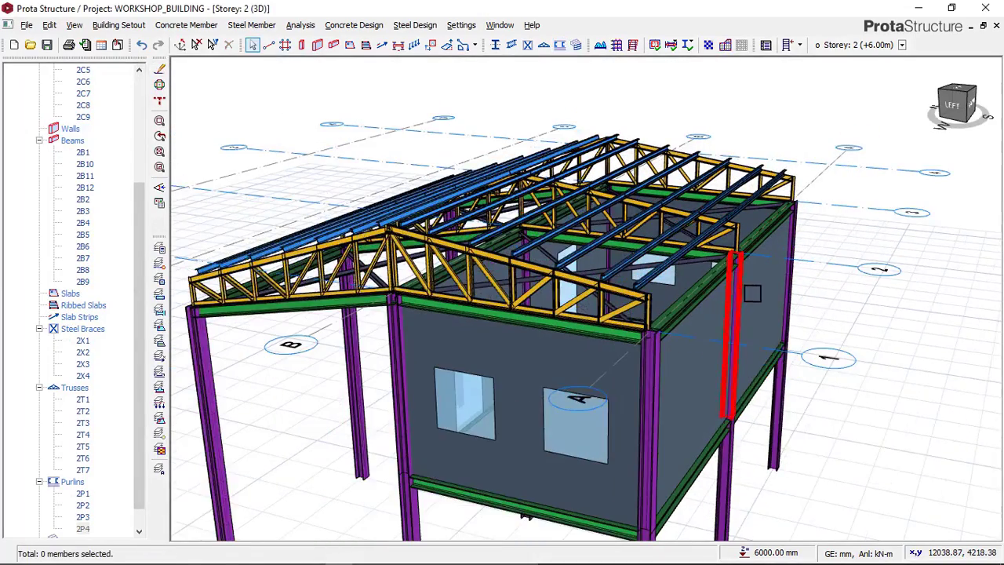
middle_click_drag(698, 305, 453, 171)
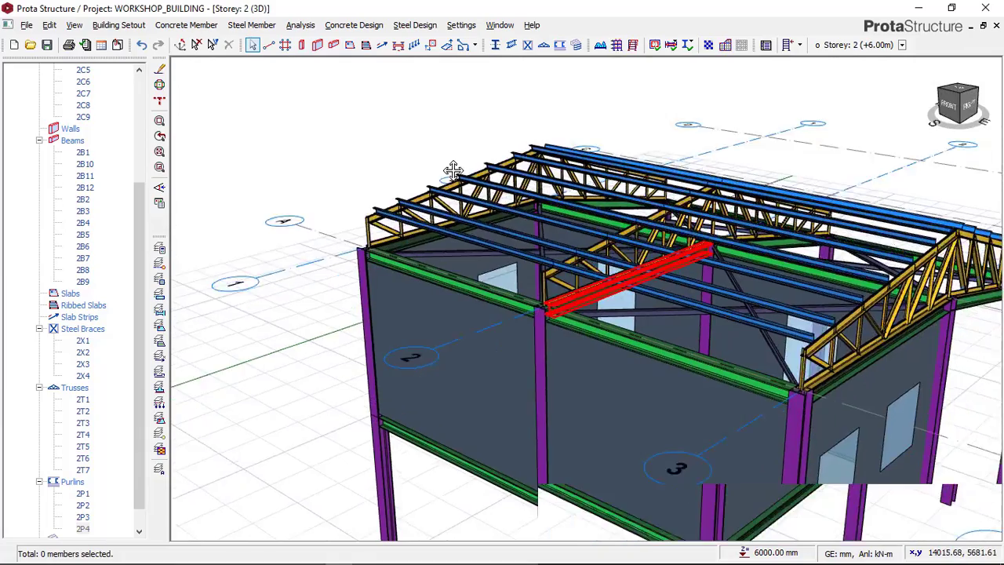
scroll(688, 311, "down", 2)
middle_click_drag(690, 310, 470, 293)
scroll(535, 288, "up", 2)
scroll(513, 153, "up", 1)
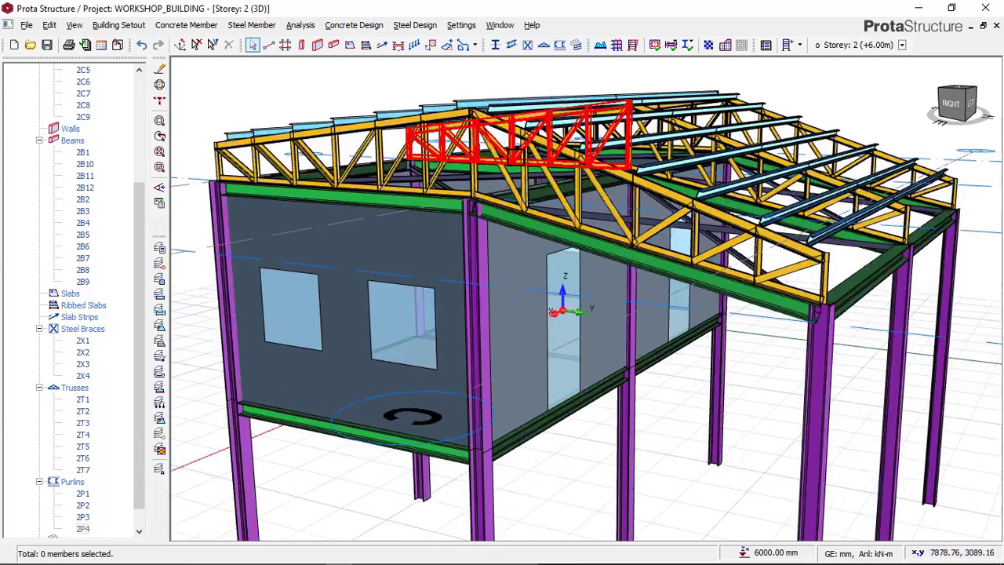
left_click(286, 554)
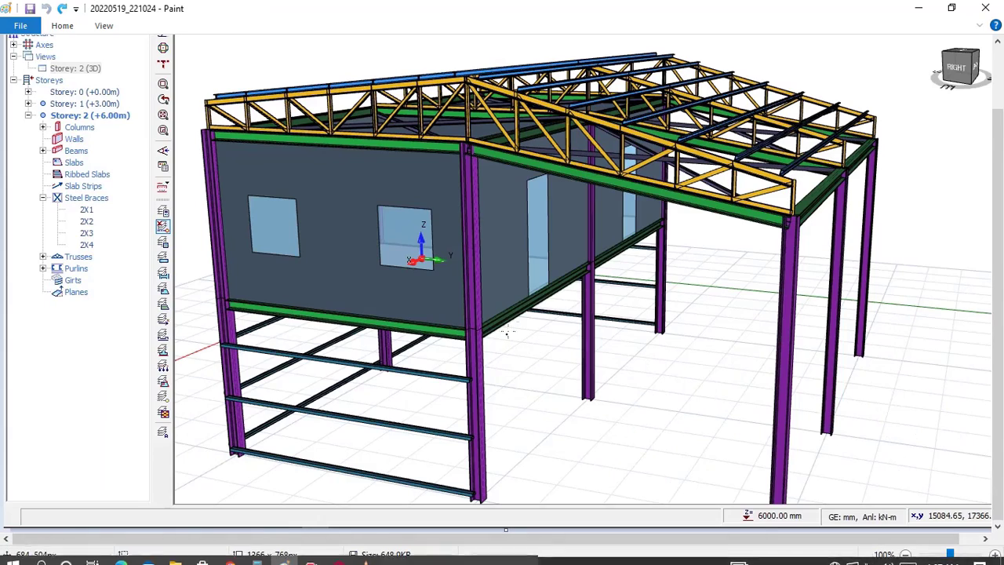
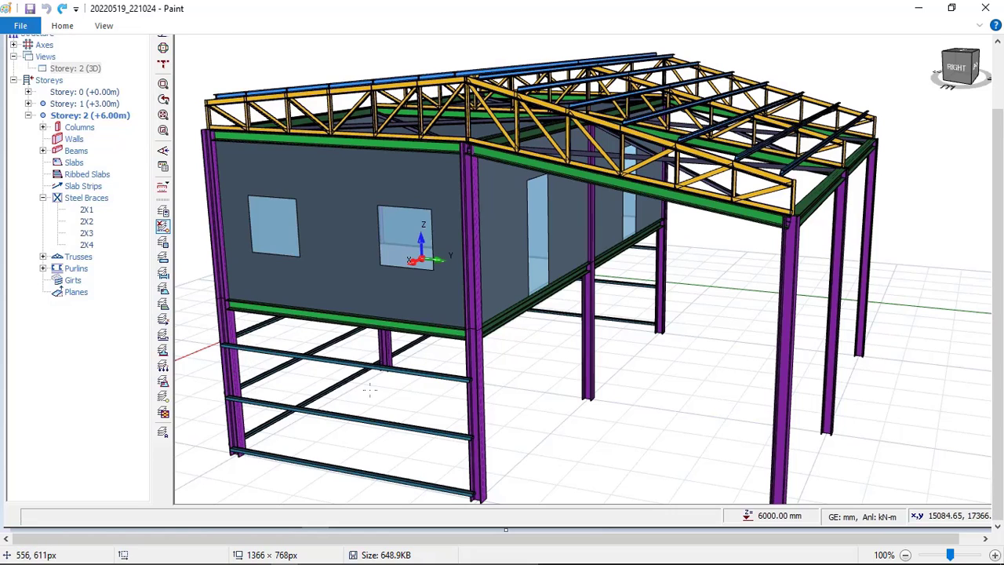
Step: Switch back to ProtaStructure and view the whole Storey 2 model from the end wall with the two windows
mouse_move(311, 549)
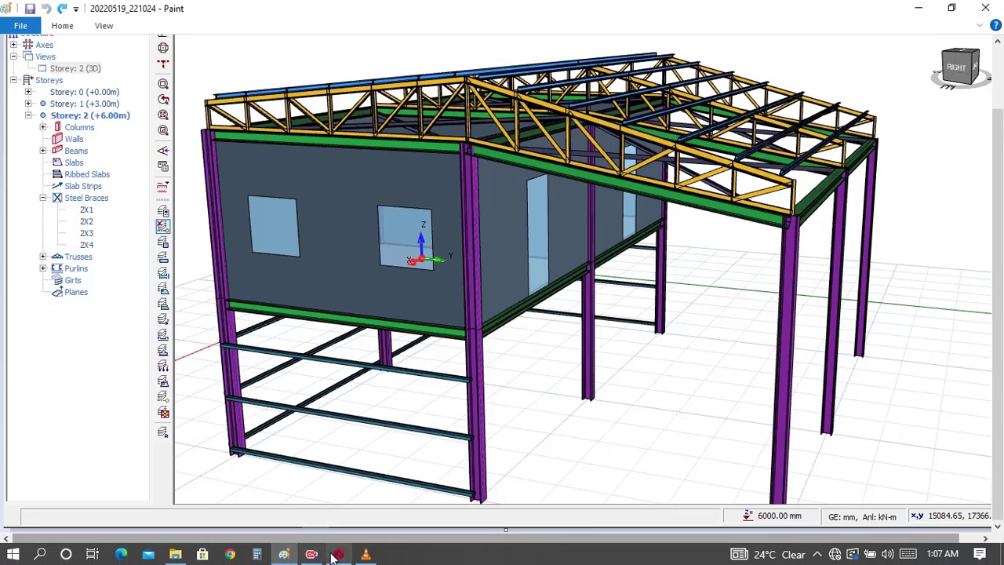
mouse_move(337, 556)
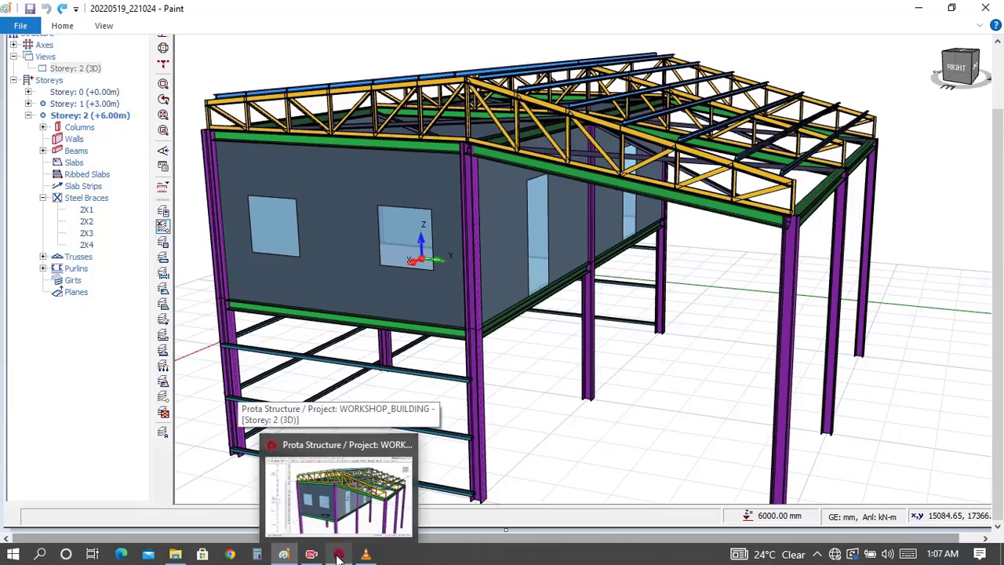
left_click(338, 555)
scroll(533, 377, "down", 5)
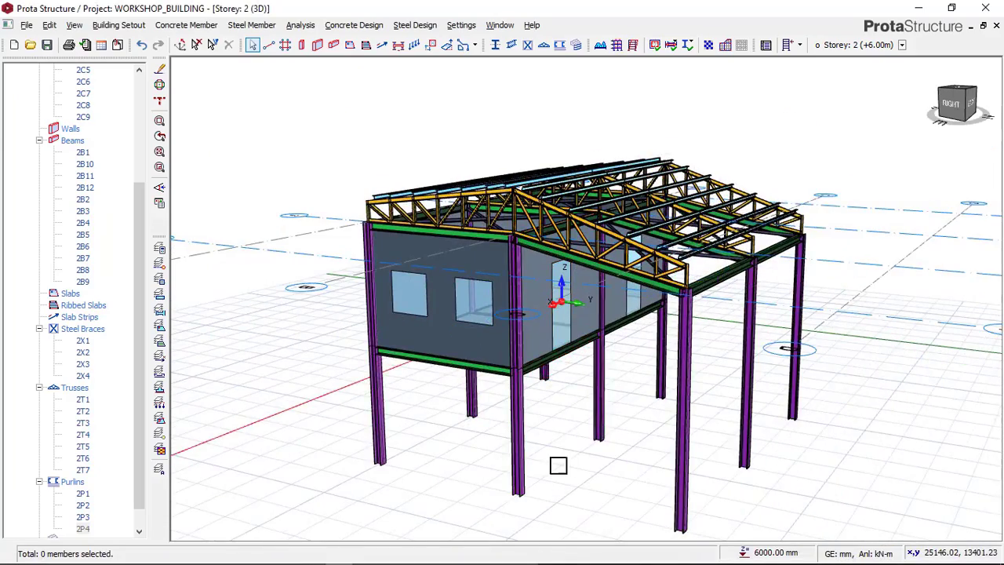
middle_click_drag(573, 441, 569, 371)
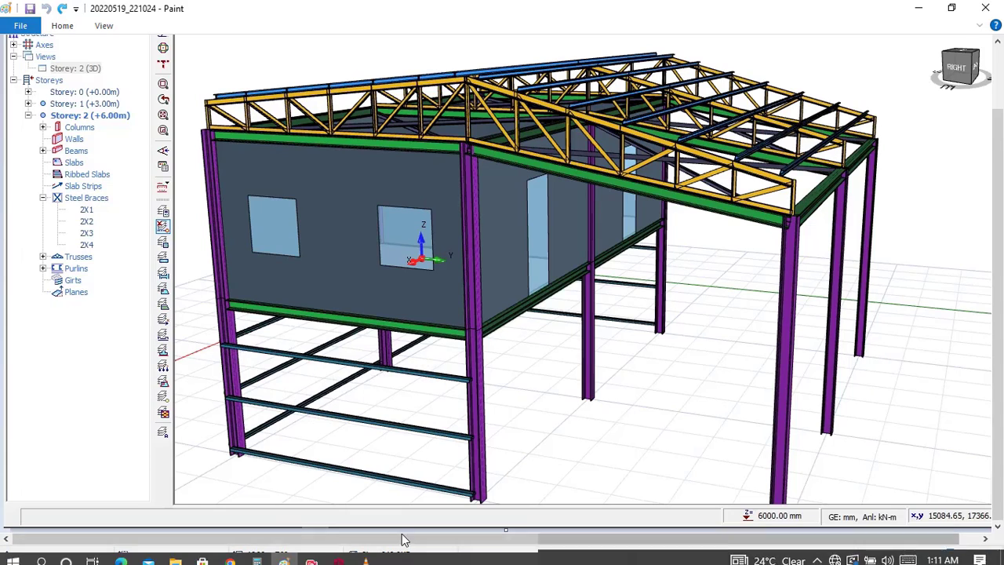
Step: Change the Storey 1 plan view in ProtaStructure to 3D, orbit to the windowed end wall, and compare it with the Paint reference image
left_click(343, 556)
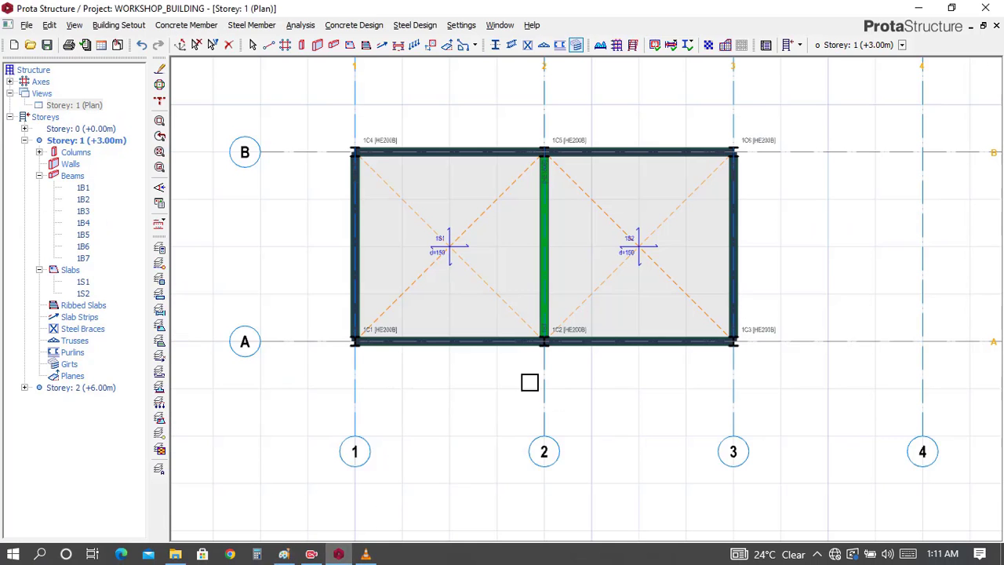
left_click(91, 109)
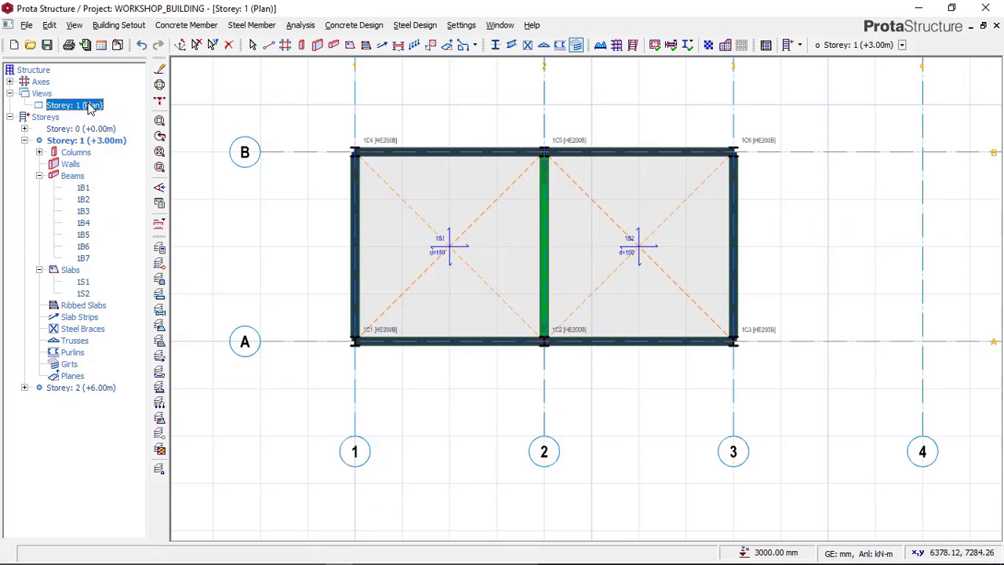
right_click(93, 110)
left_click(124, 123)
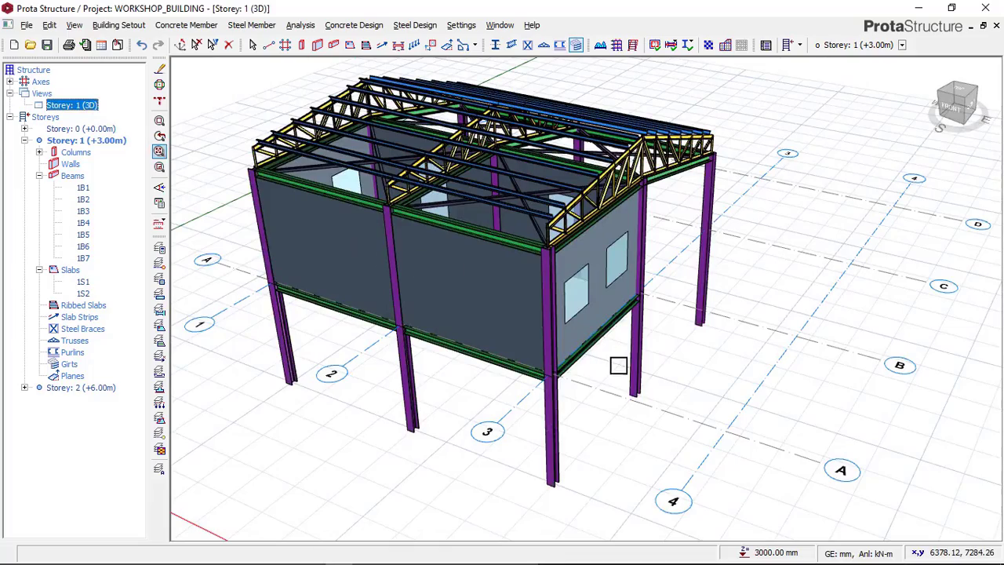
middle_click_drag(628, 358, 486, 530)
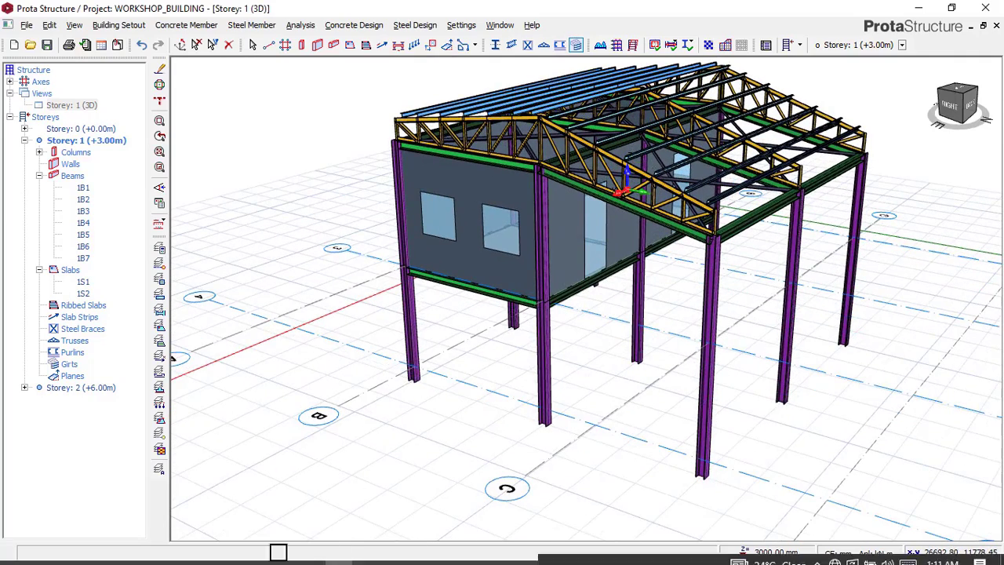
left_click(291, 549)
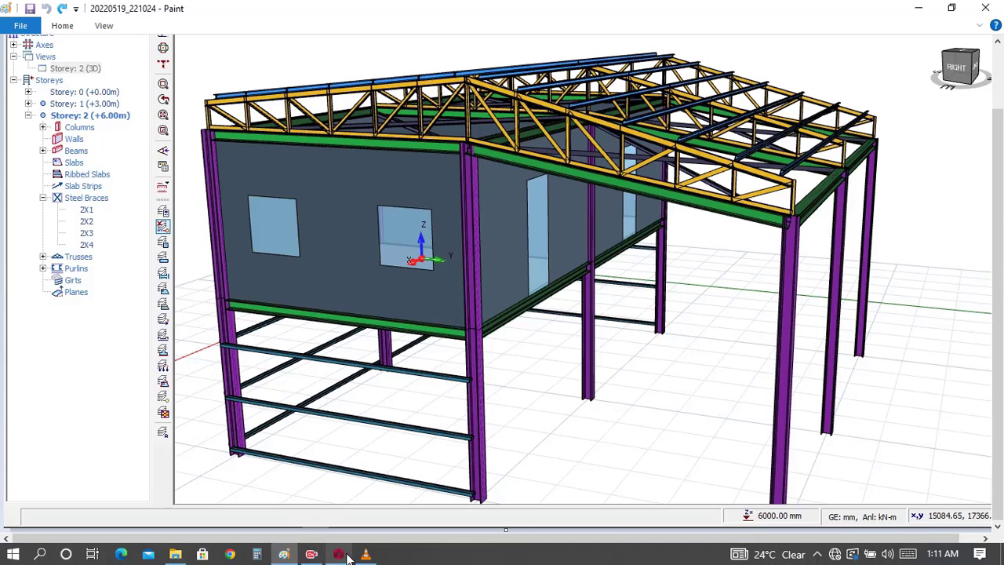
left_click(338, 554)
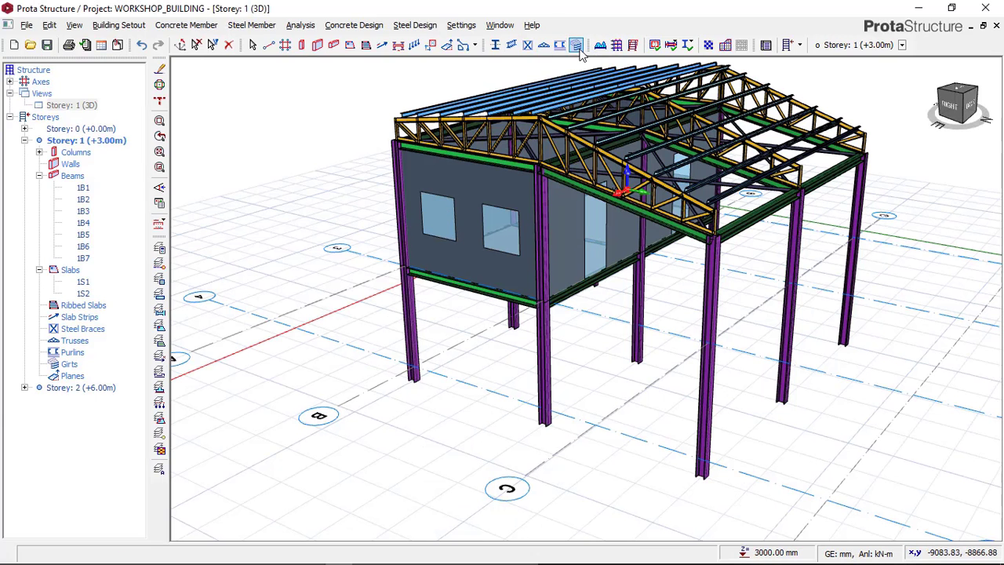
Step: Start a girt set on Storey 1 between the two axis 3 columns at A and B, below the windowed wall
left_click(581, 45)
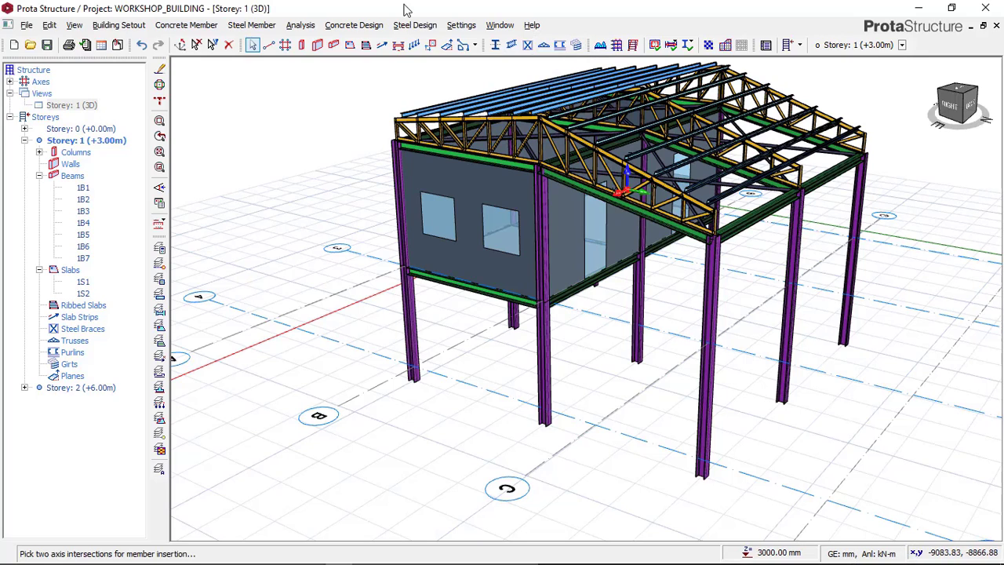
left_click(252, 25)
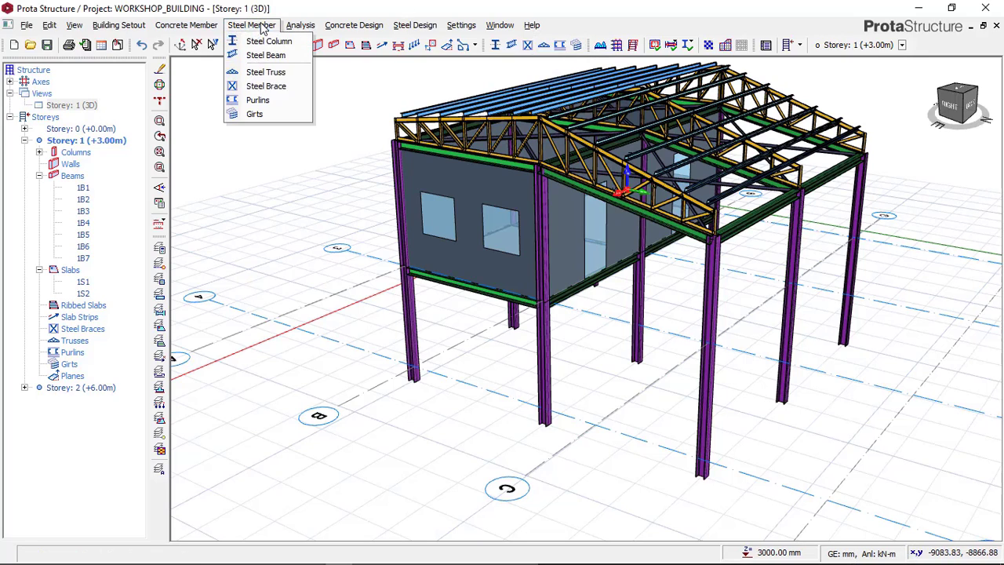
left_click(251, 115)
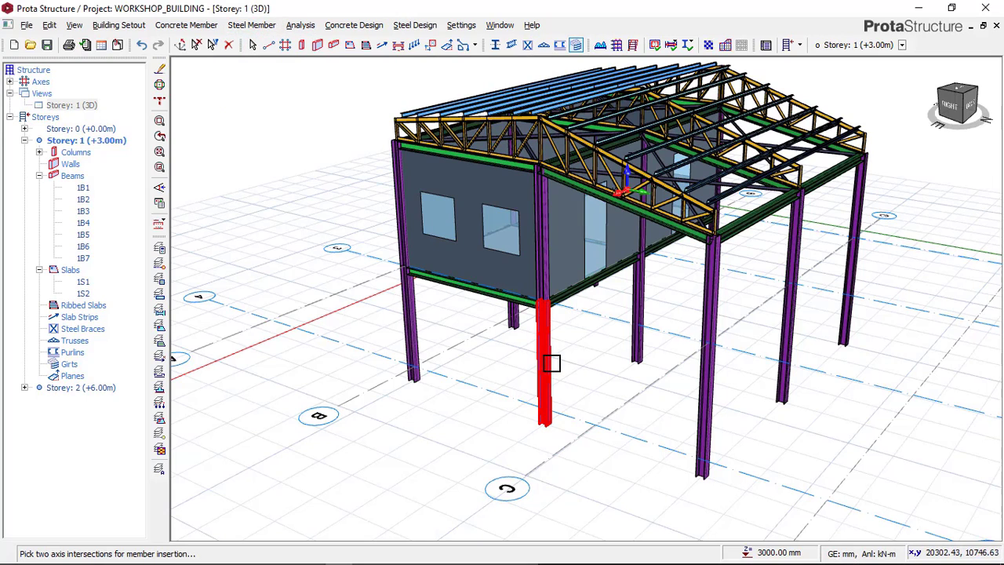
left_click(421, 336)
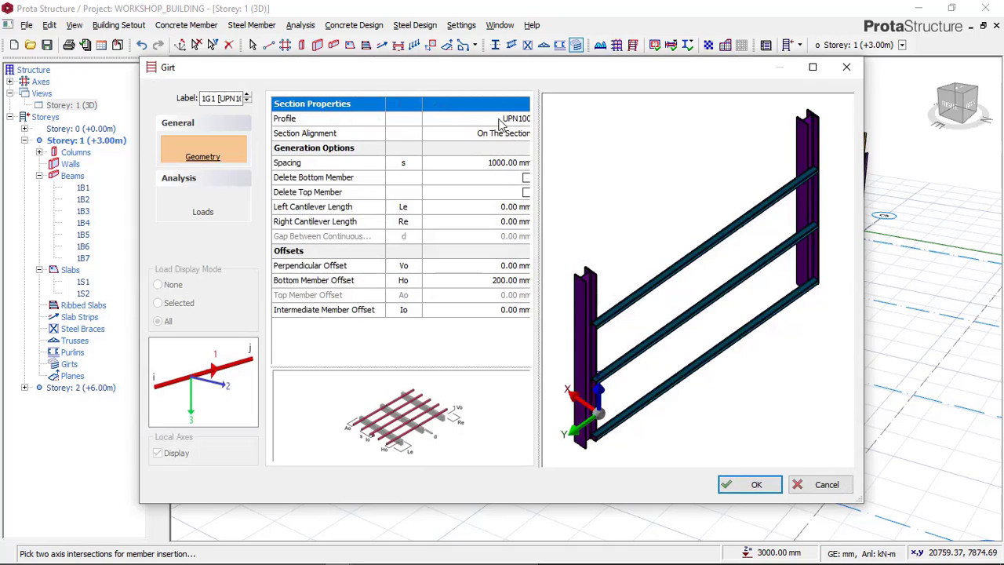
Step: Set the girt profile to UPN120 from the European steel sections and insert the girts between the two columns
left_click(515, 119)
left_click(522, 118)
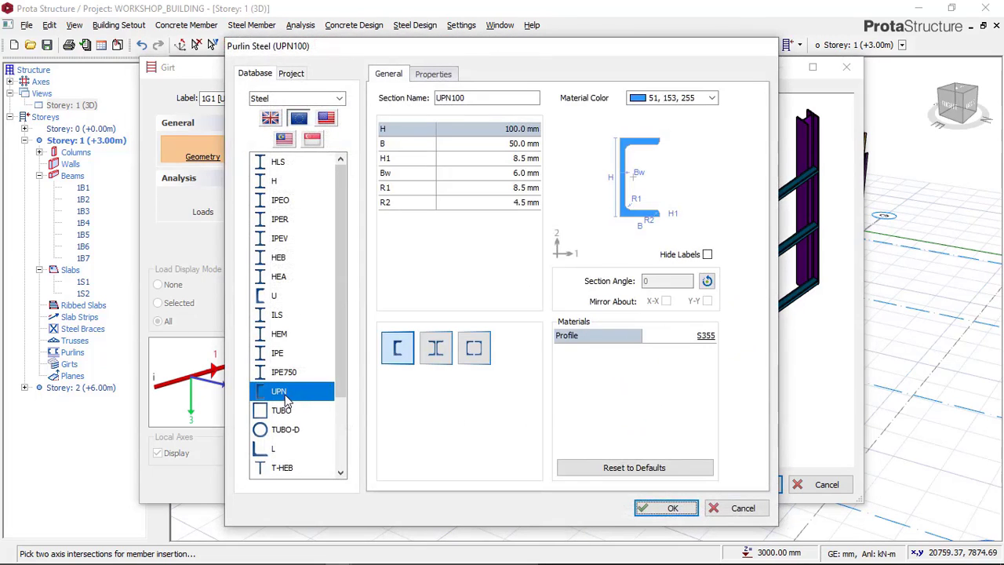
left_click(282, 394)
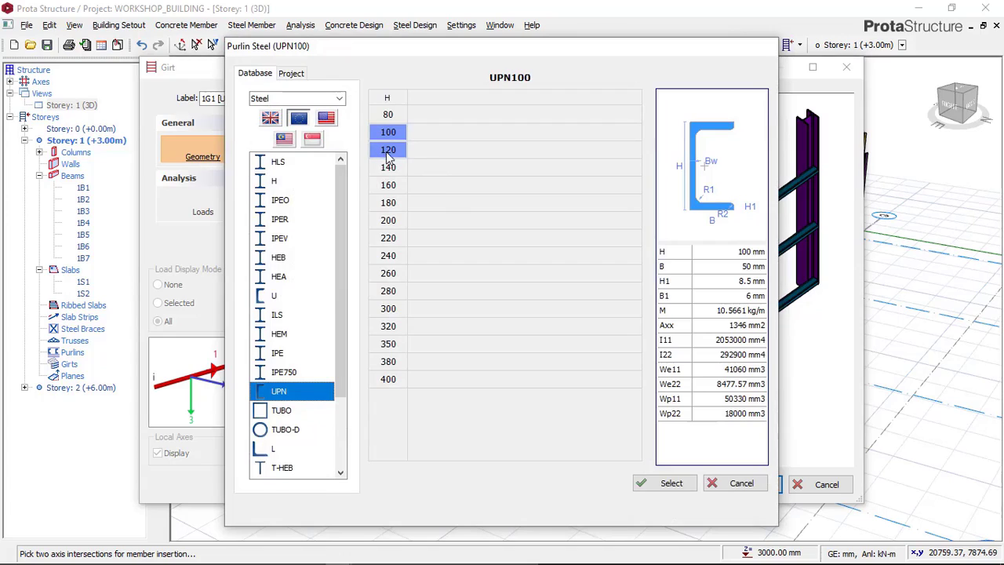
left_click(392, 118)
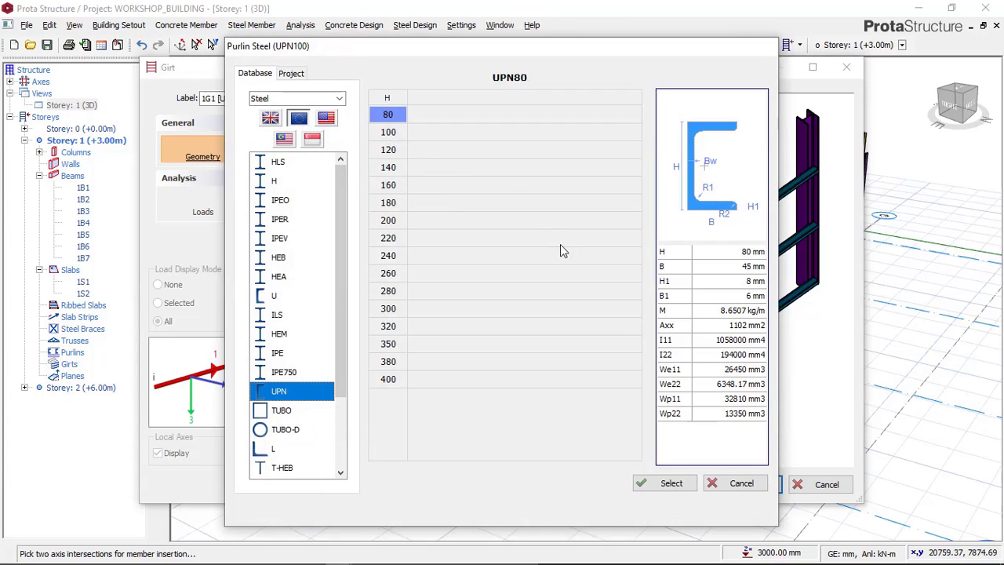
left_click(394, 151)
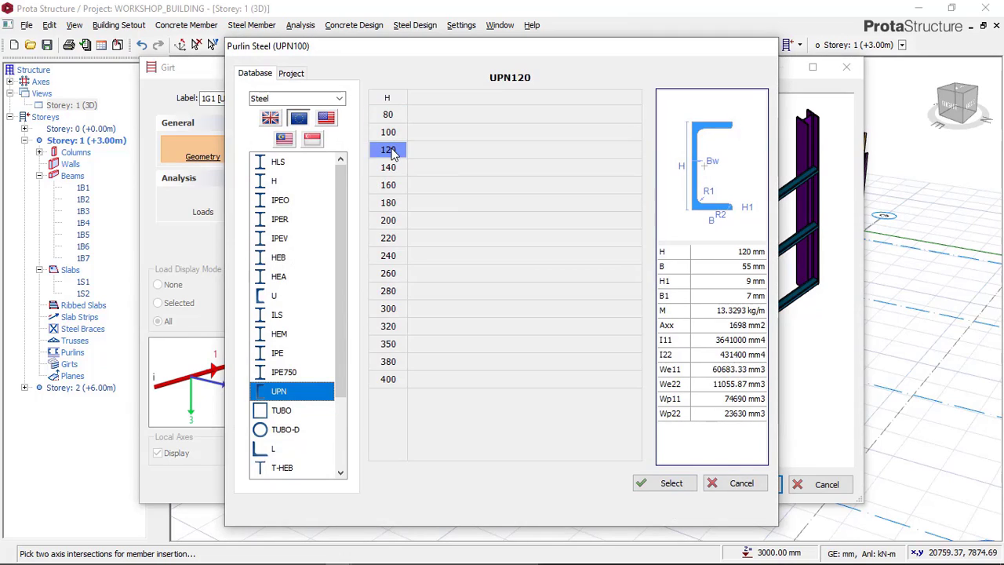
left_click(663, 482)
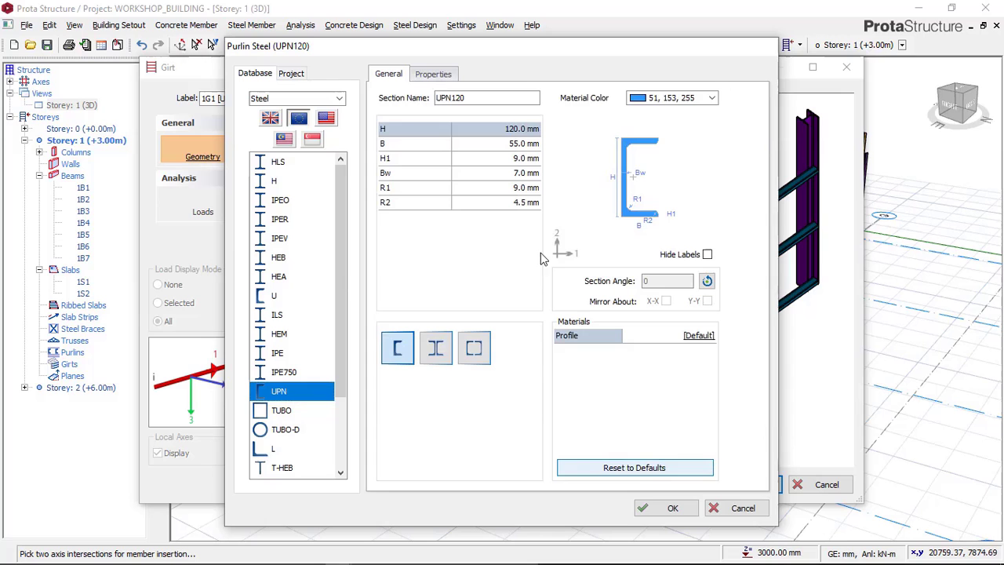
left_click(664, 508)
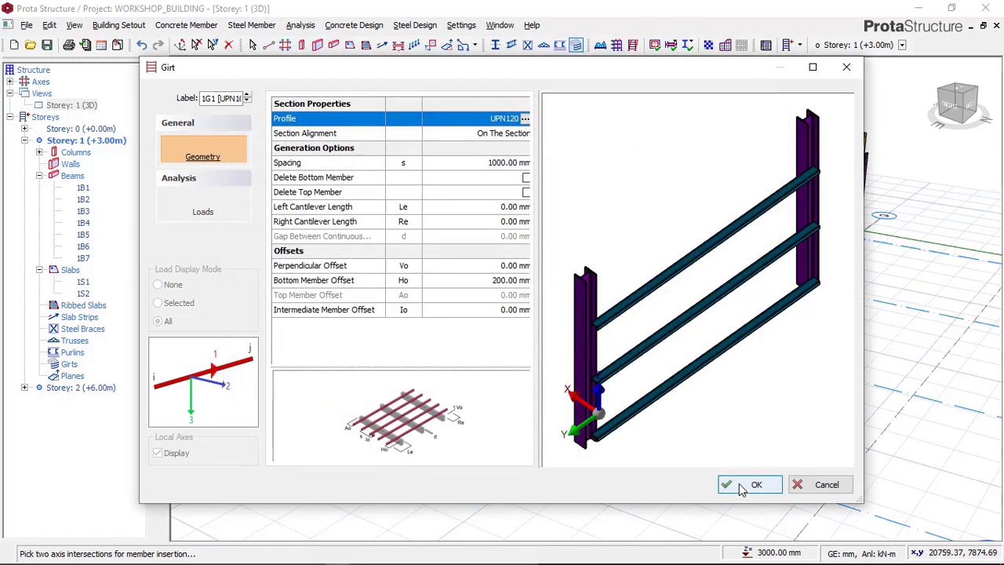
left_click(742, 487)
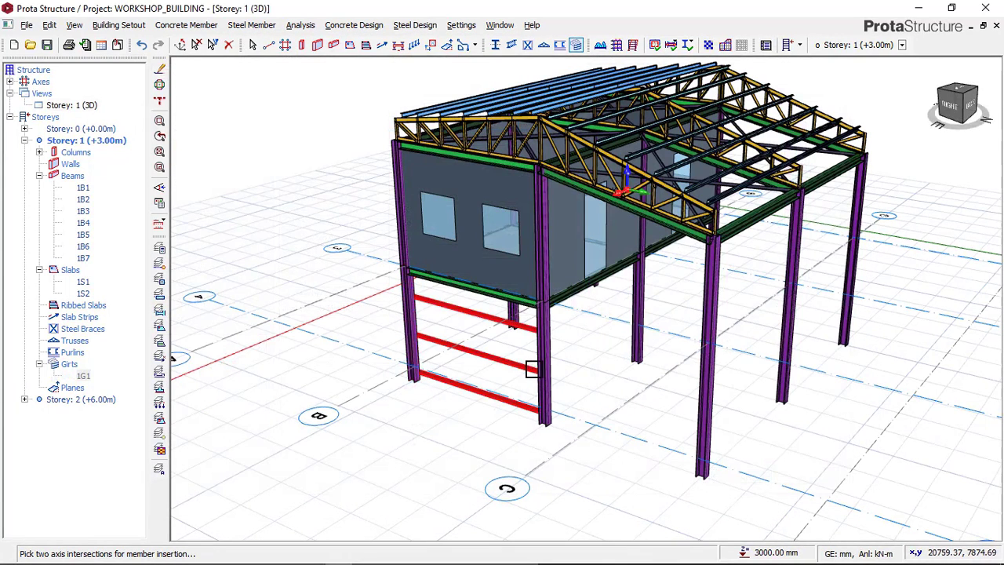
Step: Change the section alignment of the inserted girts to Under The Section
scroll(437, 343, "up", 3)
scroll(533, 412, "up", 5)
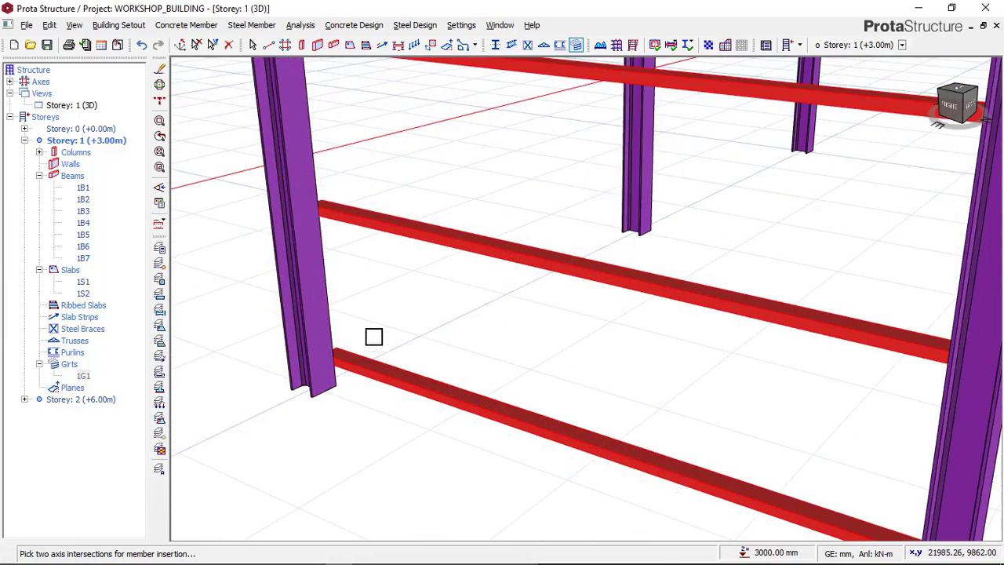
scroll(462, 263, "down", 1)
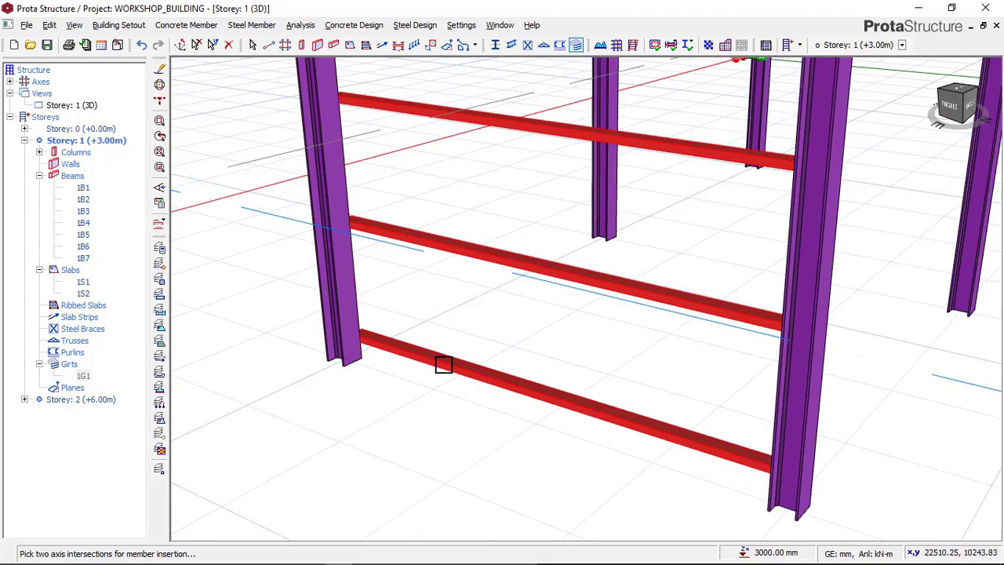
right_click(443, 322)
left_click(466, 325)
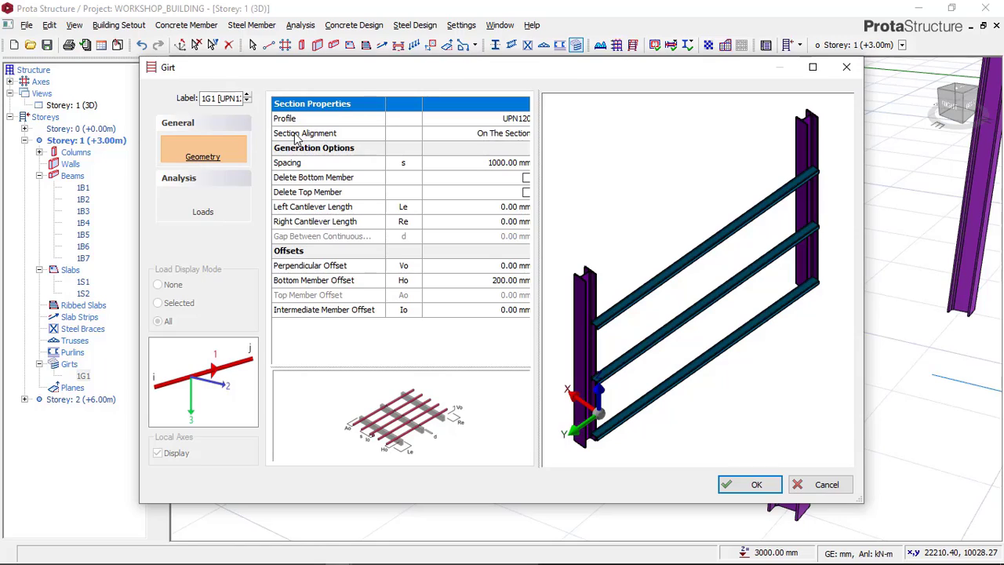
left_click(497, 135)
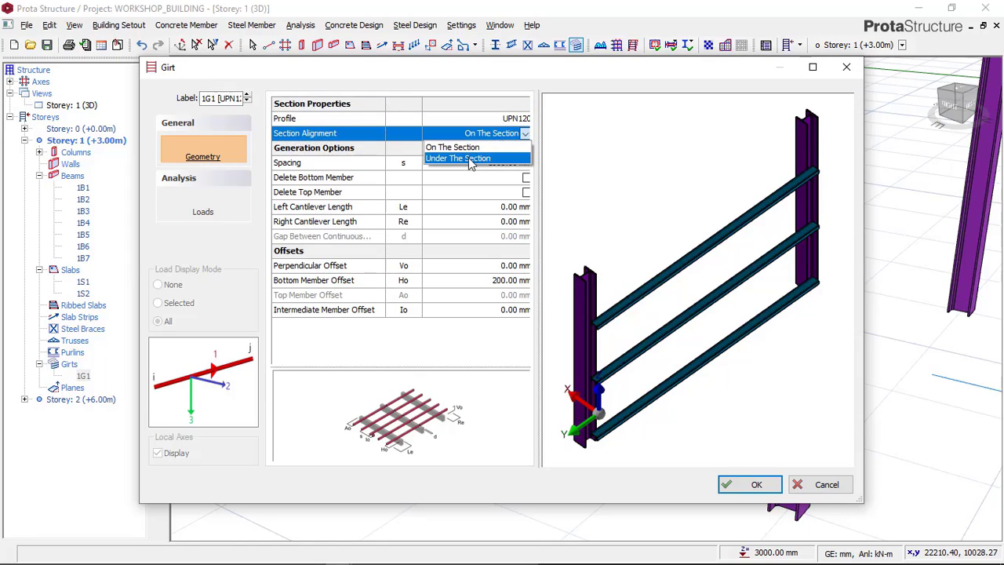
left_click(471, 159)
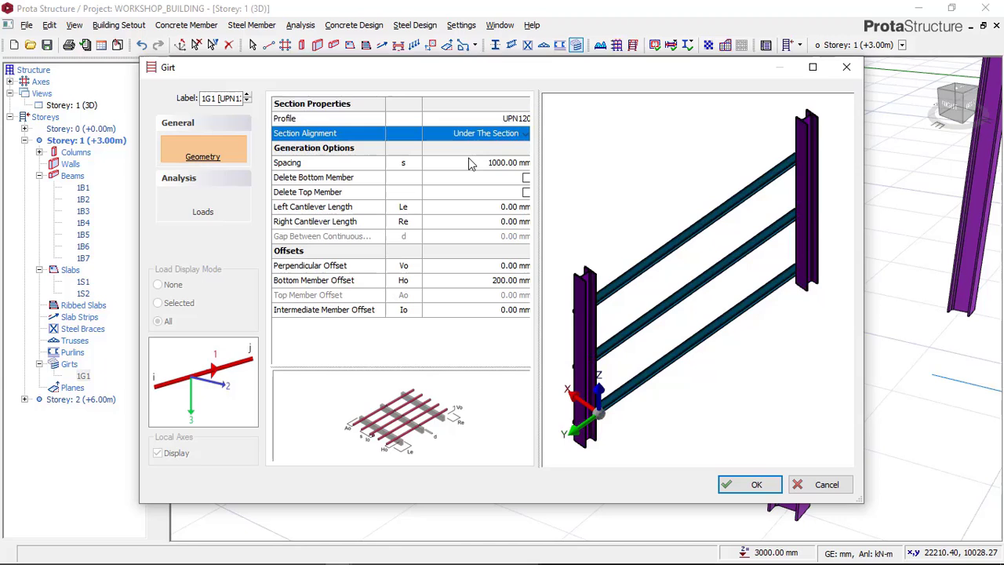
left_click(739, 486)
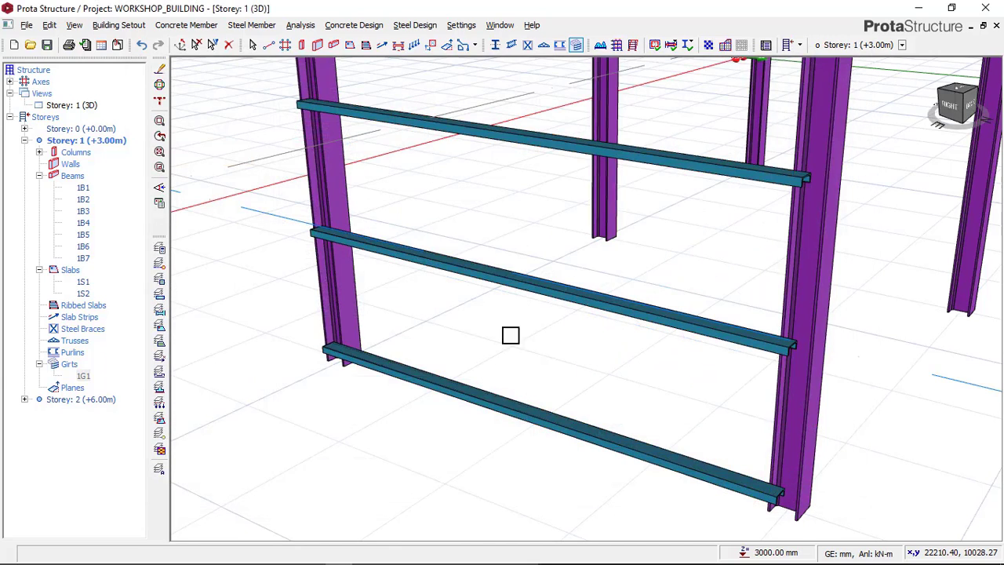
Step: Examine how the girts meet the columns, and compare their placement with the reference image in Paint before returning to ProtaStructure
scroll(574, 324, "down", 4)
middle_click_drag(698, 403, 672, 409, "shift")
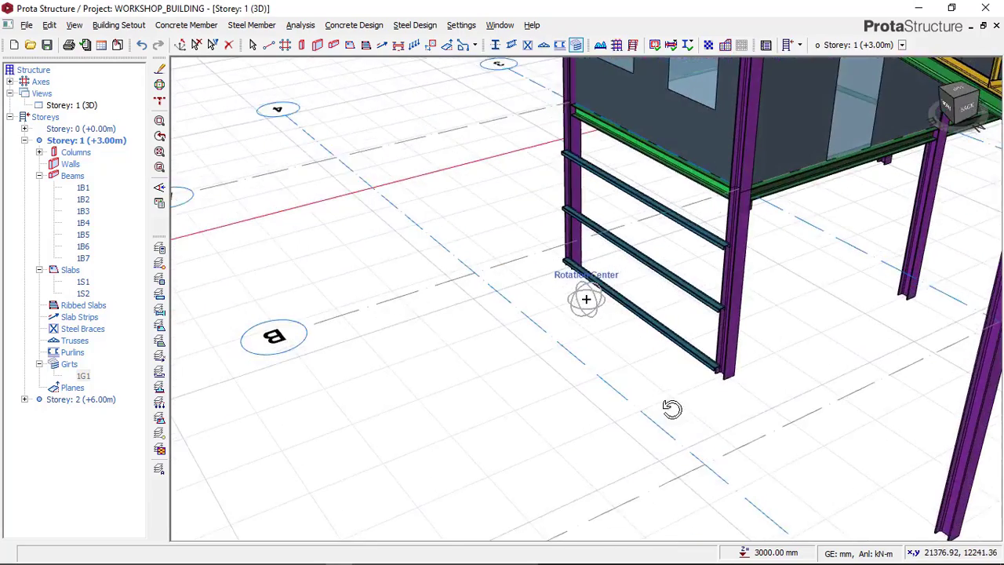
scroll(617, 264, "up", 4)
scroll(791, 359, "up", 2)
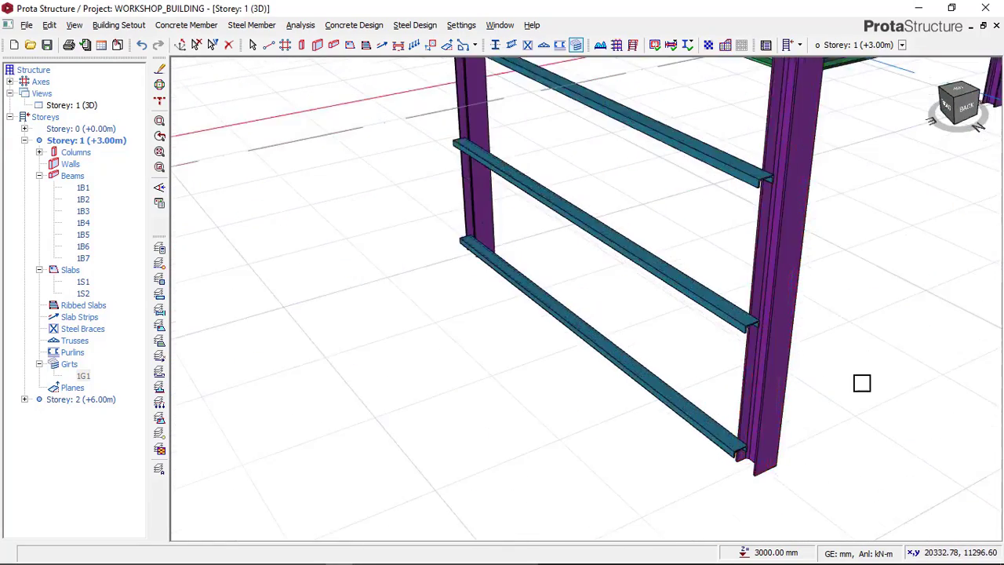
scroll(862, 383, "up", 2)
middle_click_drag(806, 365, 742, 346)
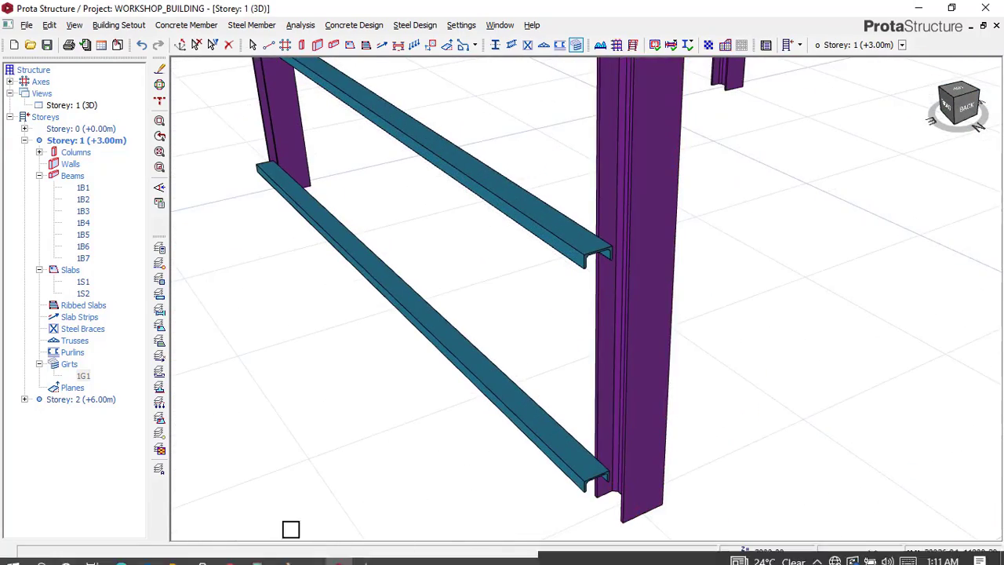
left_click(288, 555)
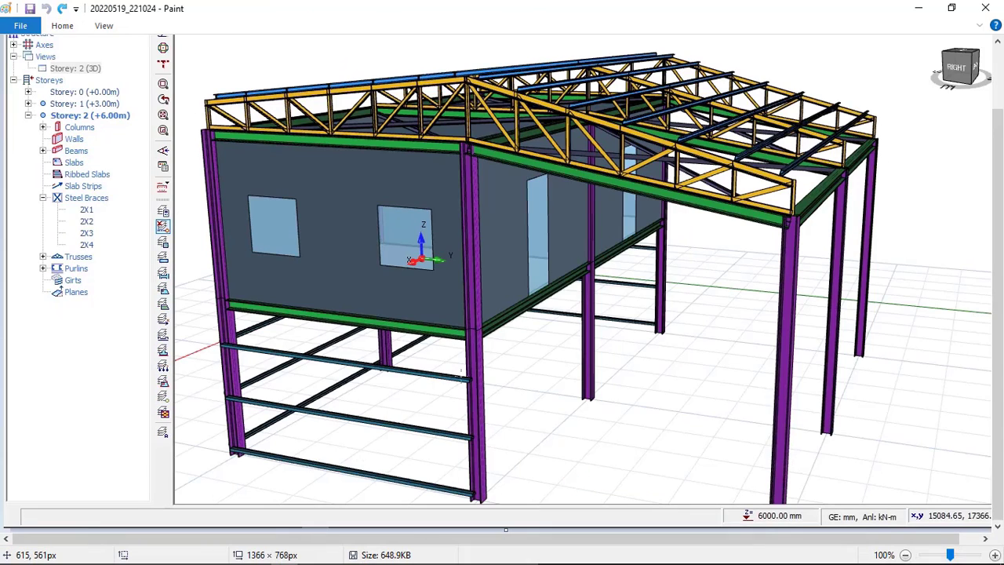
scroll(240, 349, "up", 2)
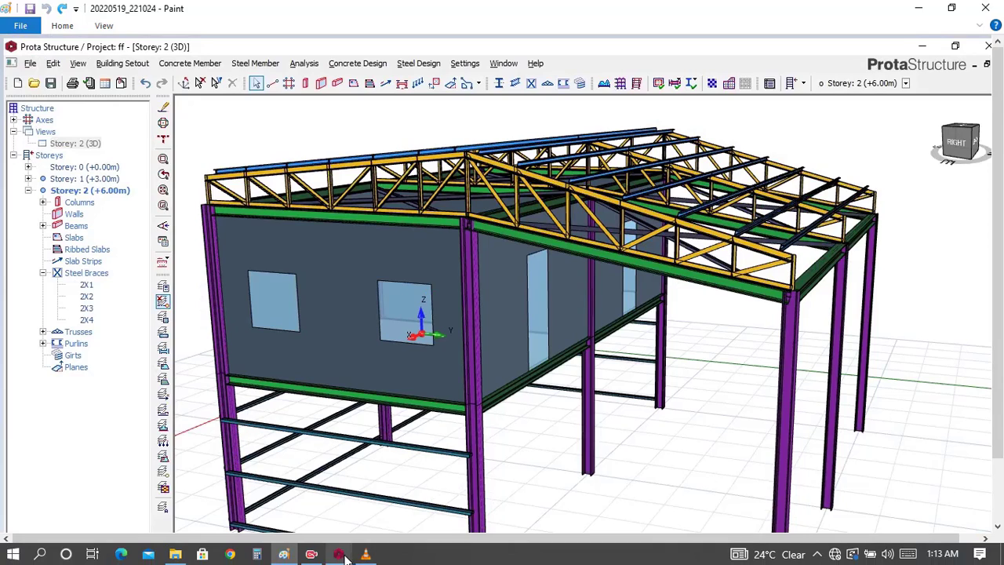
left_click(342, 555)
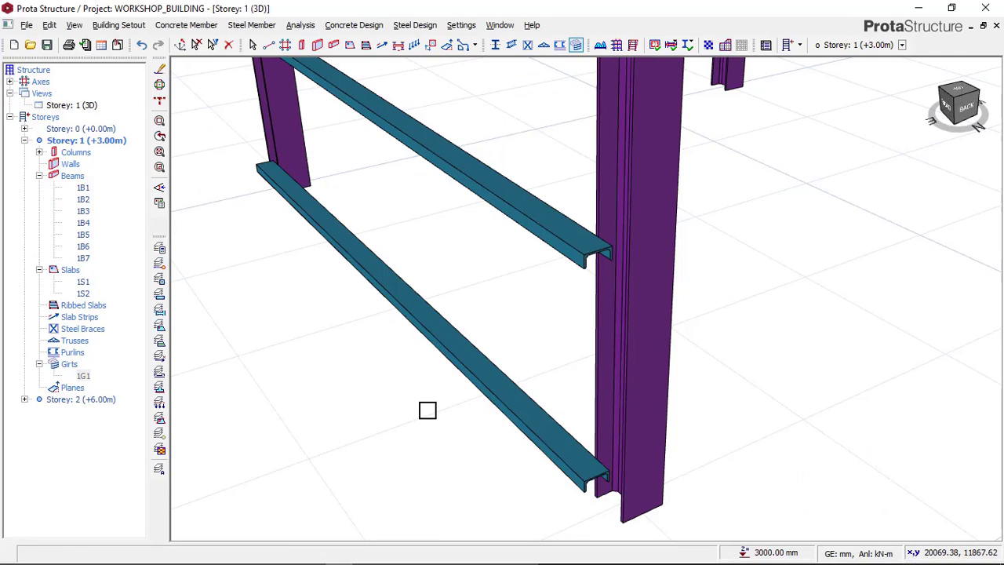
scroll(482, 321, "down", 5)
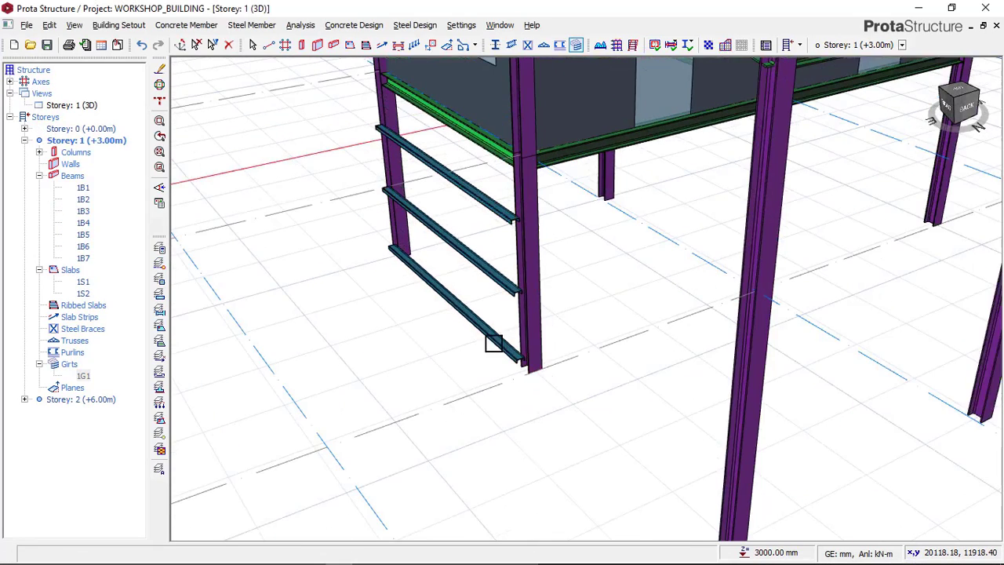
middle_click_drag(531, 418, 570, 482)
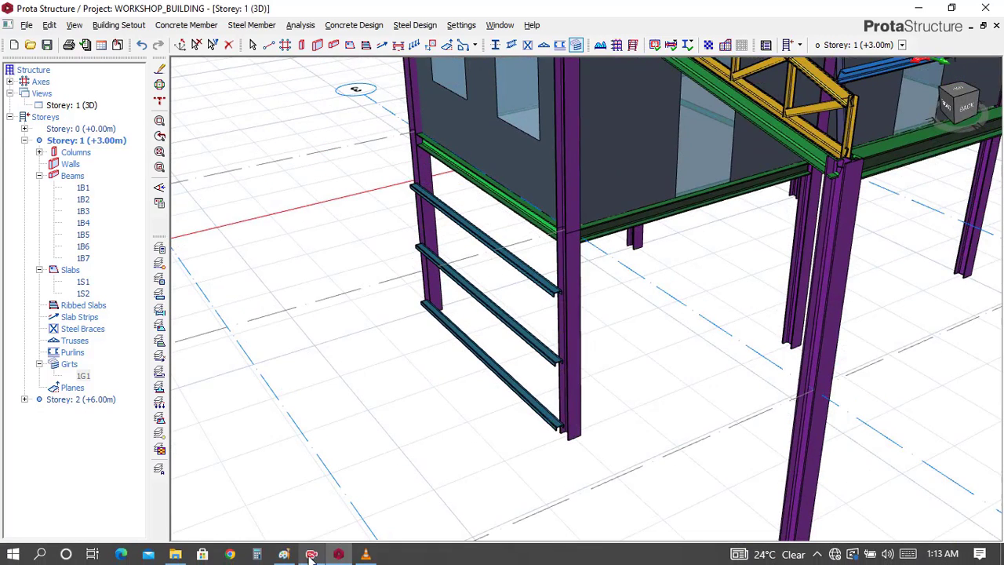
Step: Check the reference image in Paint again, and inspect the axis 3 girts in the ProtaStructure model from several sides
left_click(285, 554)
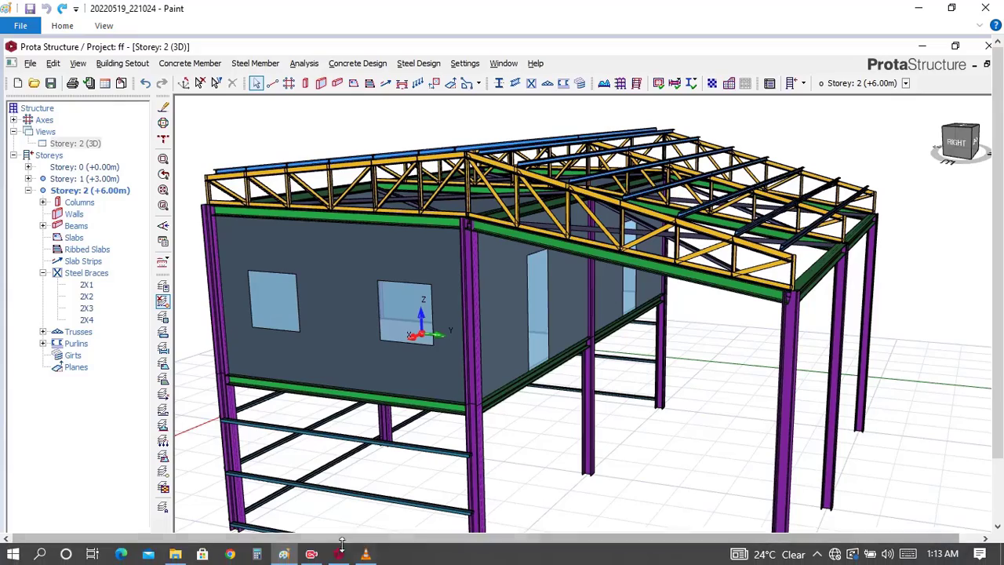
left_click(338, 555)
scroll(515, 356, "down", 6)
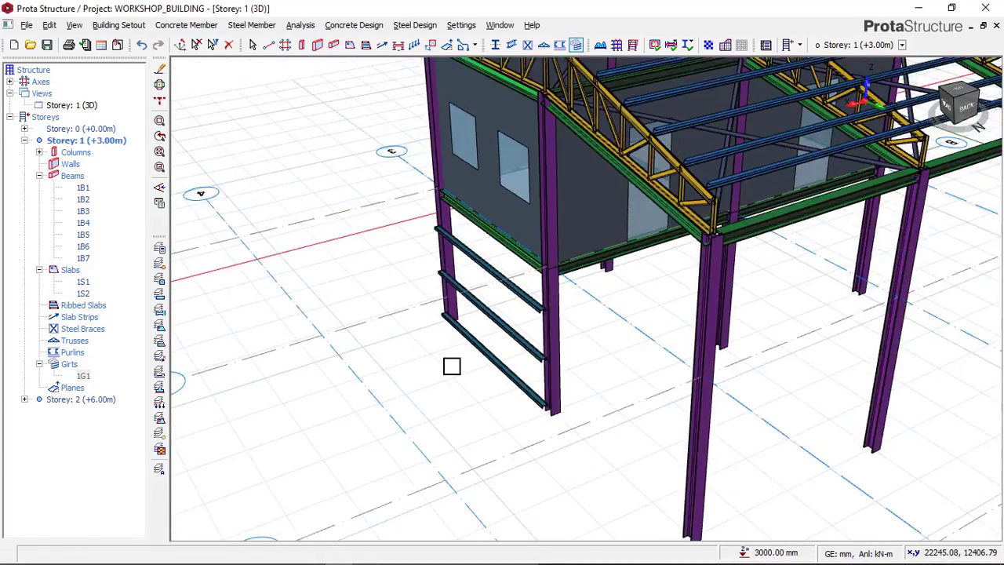
mouse_move(462, 349)
middle_mouse_down()
mouse_move(481, 399)
mouse_move(480, 364)
mouse_move(571, 365)
middle_mouse_up()
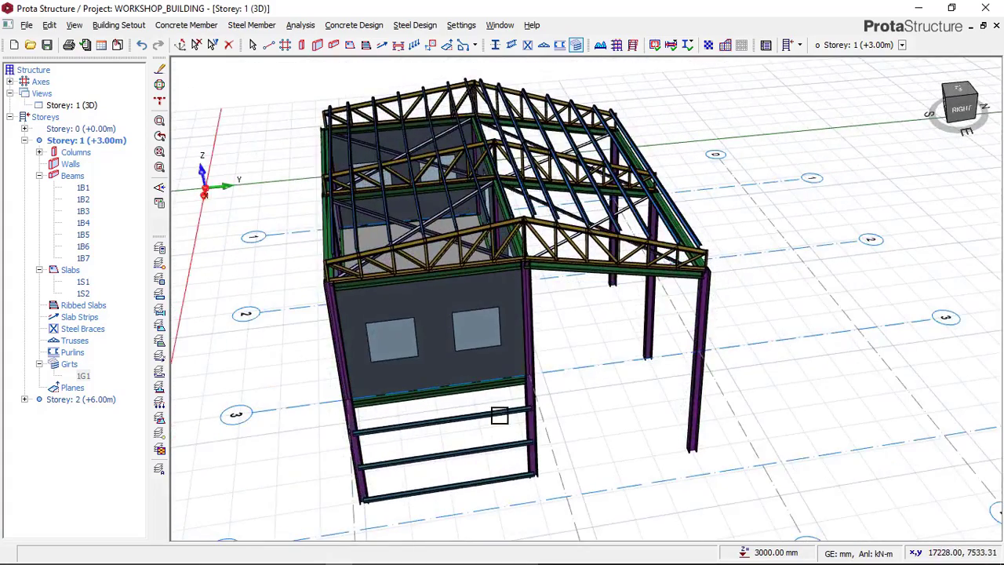
mouse_move(499, 414)
middle_mouse_down()
mouse_move(569, 301)
mouse_move(588, 292)
middle_mouse_up()
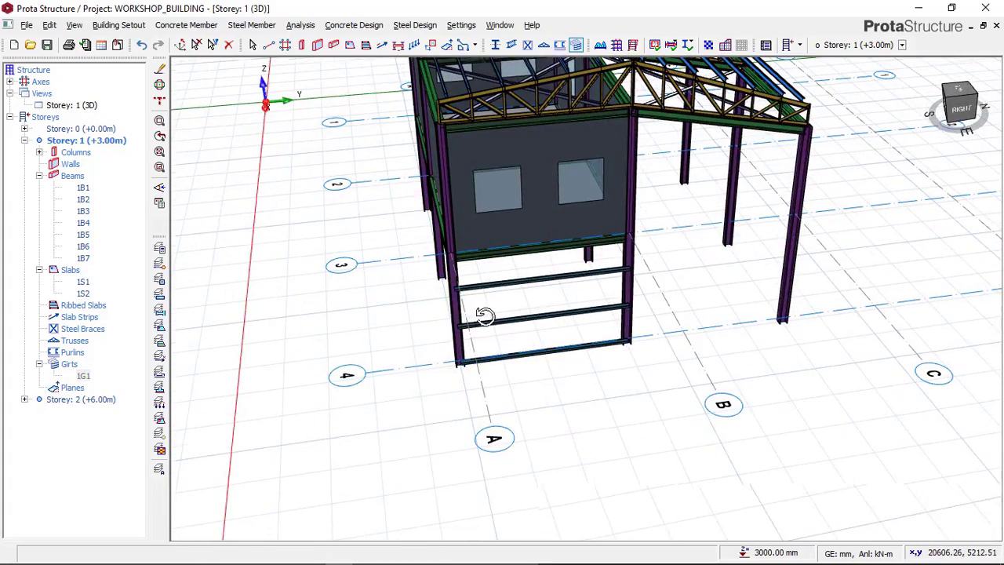
mouse_move(481, 314)
middle_mouse_down("shift")
mouse_move(533, 316)
mouse_move(554, 298)
middle_mouse_up("shift")
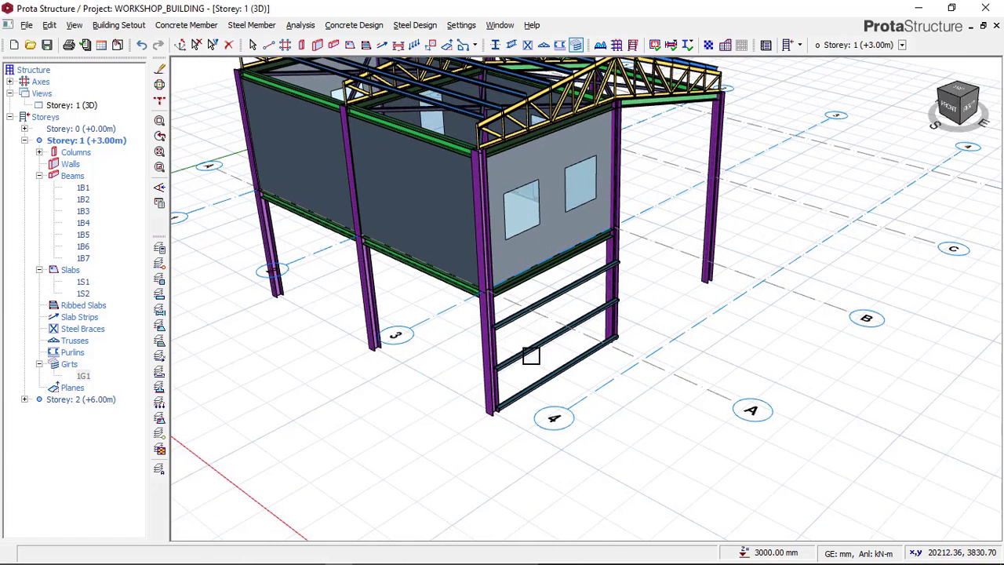
scroll(531, 322, "up", 1)
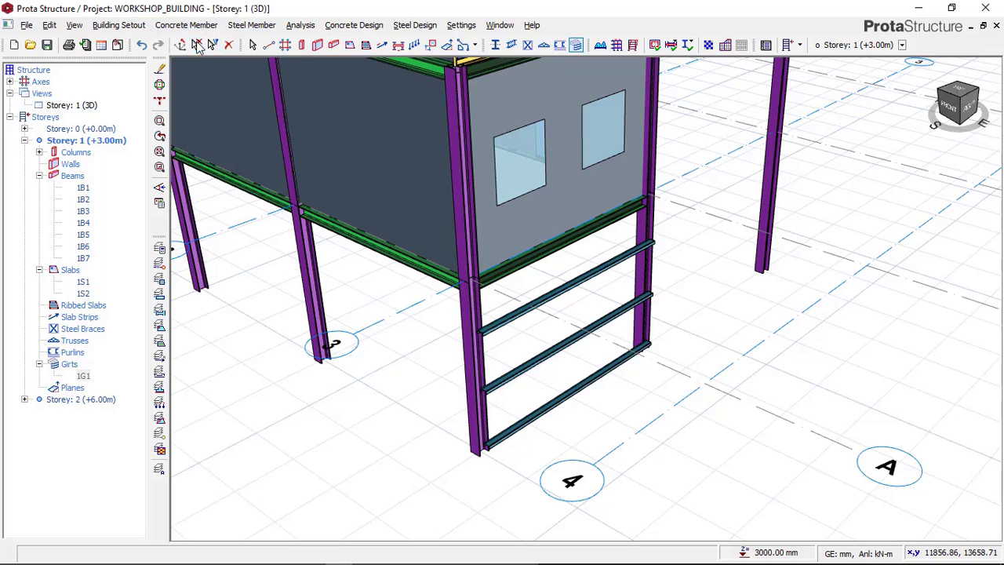
Step: Open the properties of the axis 3 girt set and set the spacing to 800 mm
key("Escape")
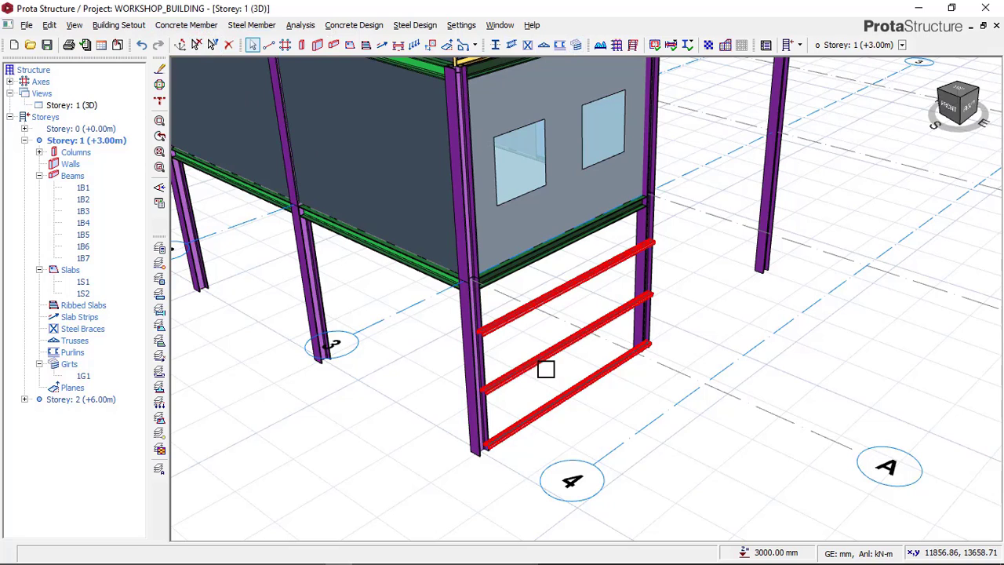
right_click(533, 327)
left_click(561, 333)
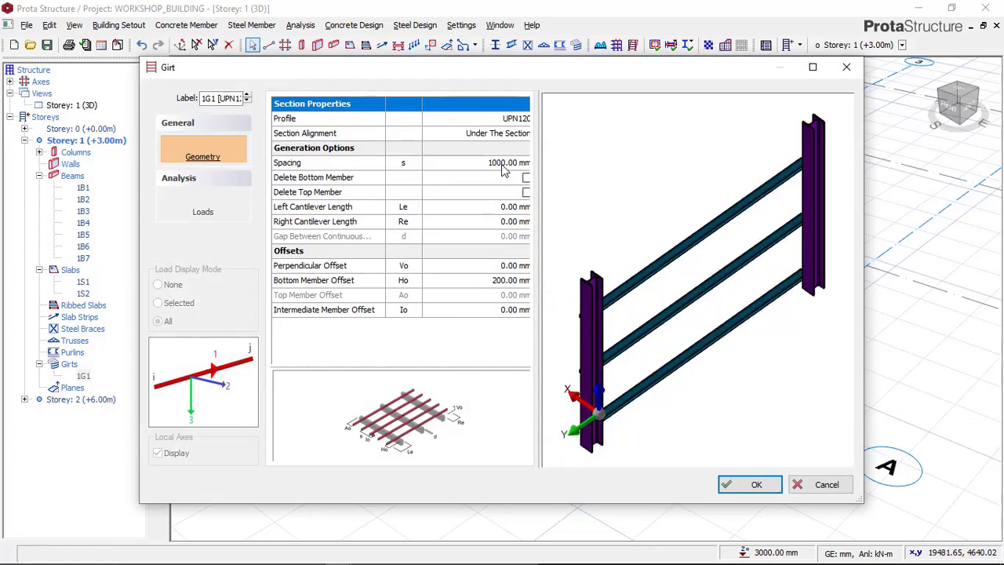
left_click(503, 166)
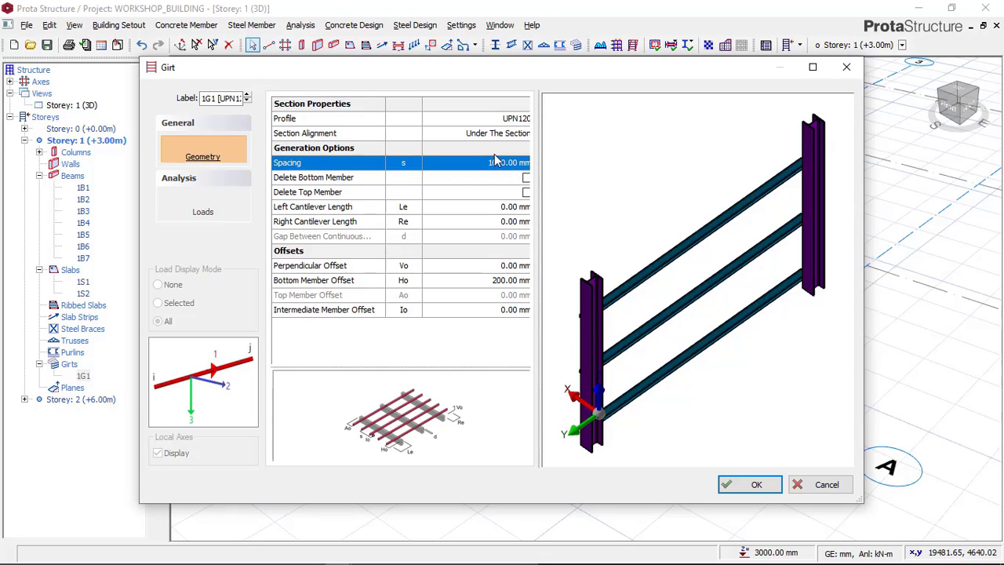
type("800")
Step: Set the girt set's left and right cantilever lengths to 200 mm and apply the changes
left_click(376, 212)
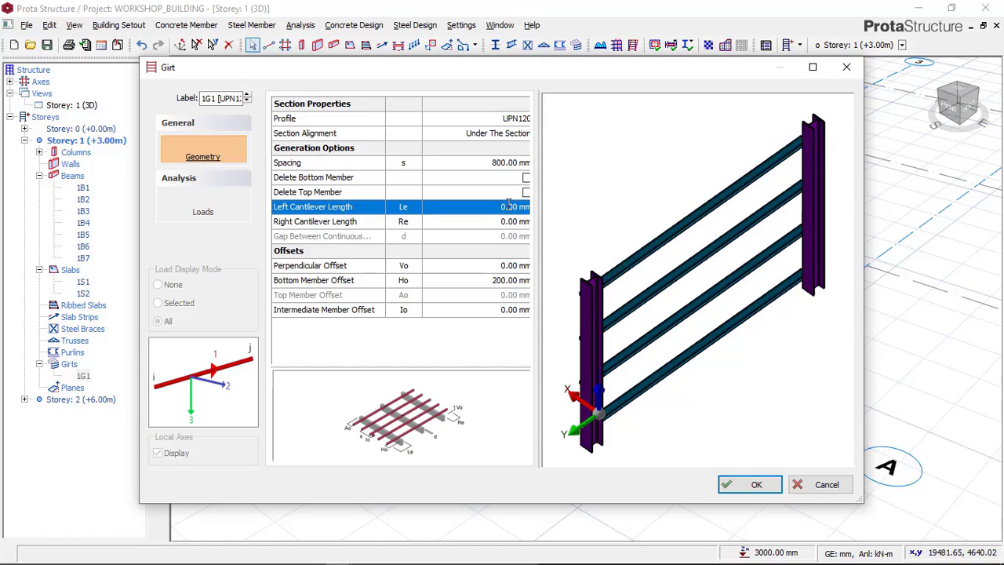
left_click(503, 222)
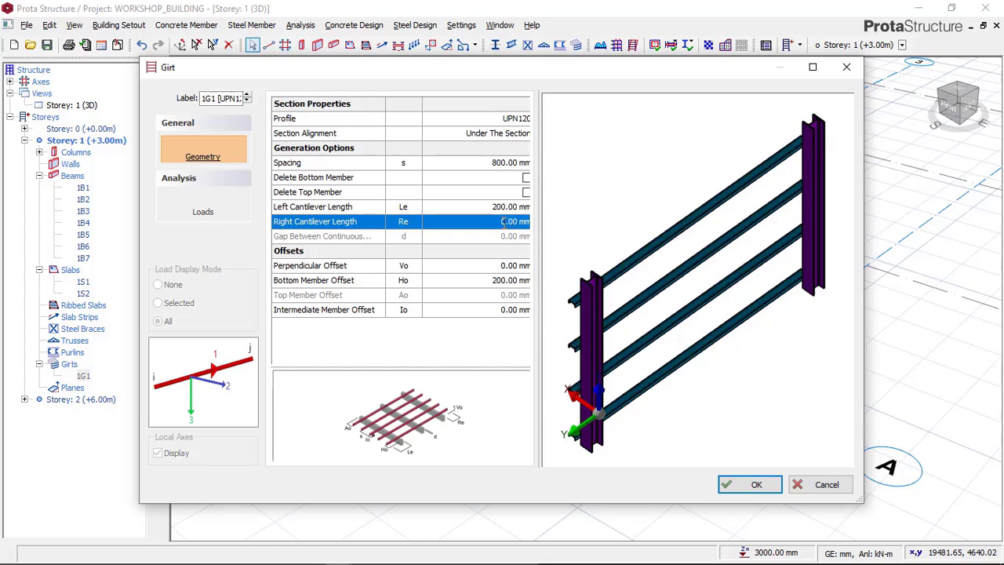
type("20")
key("Up")
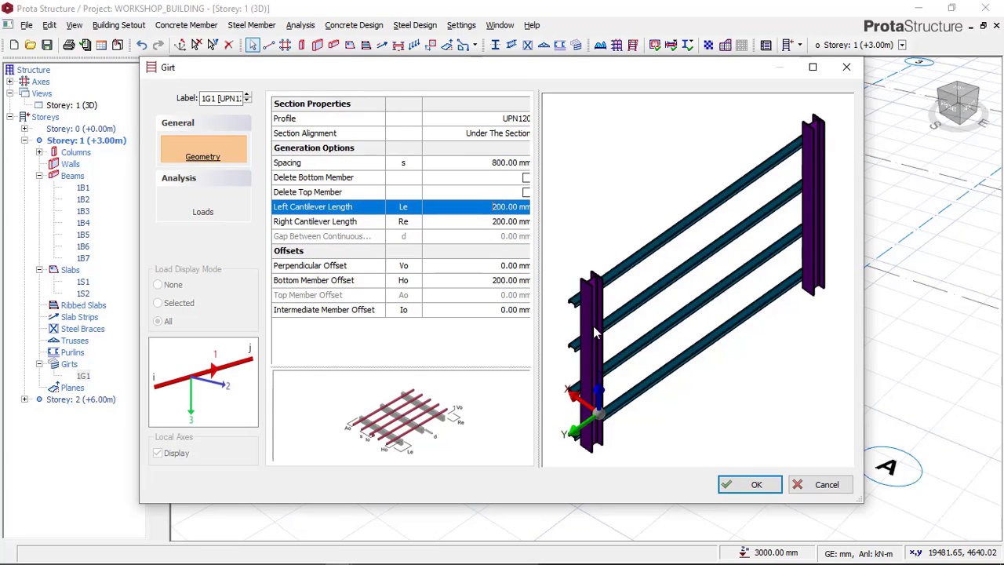
left_click(751, 484)
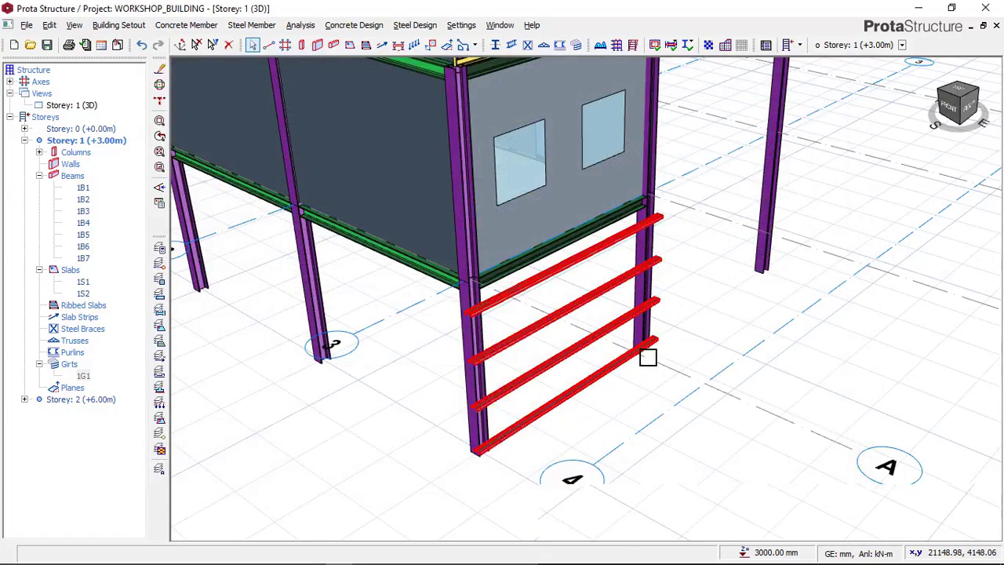
Step: Insert a UPN120 girt set with 800 mm spacing between the axis A columns at axes 3 and 2 on Storey 1
scroll(647, 352, "down", 3)
mouse_move(698, 369)
middle_mouse_down()
mouse_move(625, 374)
mouse_move(525, 336)
mouse_move(512, 338)
mouse_move(646, 397)
mouse_move(697, 388)
mouse_move(463, 372)
mouse_move(797, 324)
mouse_move(454, 321)
mouse_move(538, 229)
middle_mouse_up()
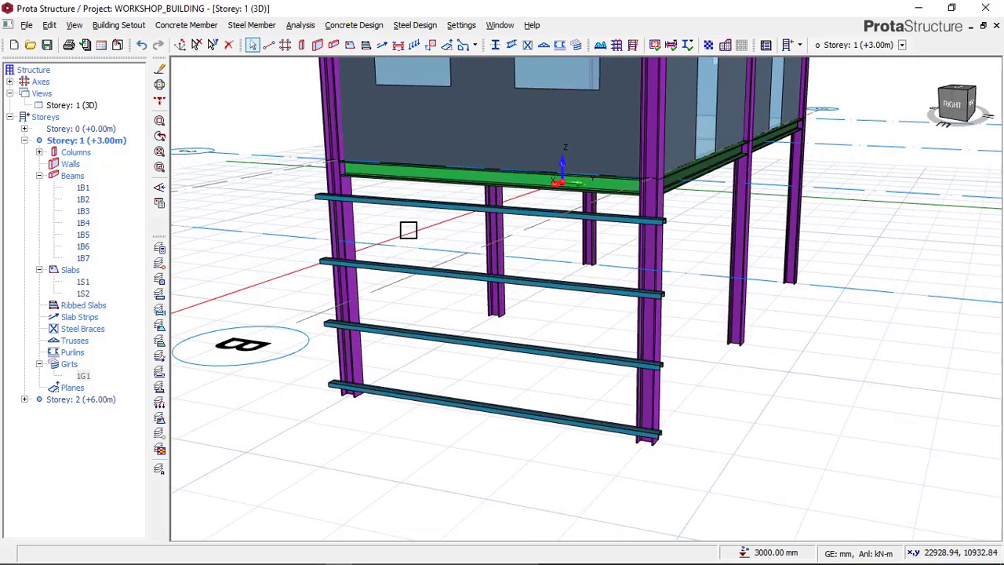
scroll(664, 229, "up", 5)
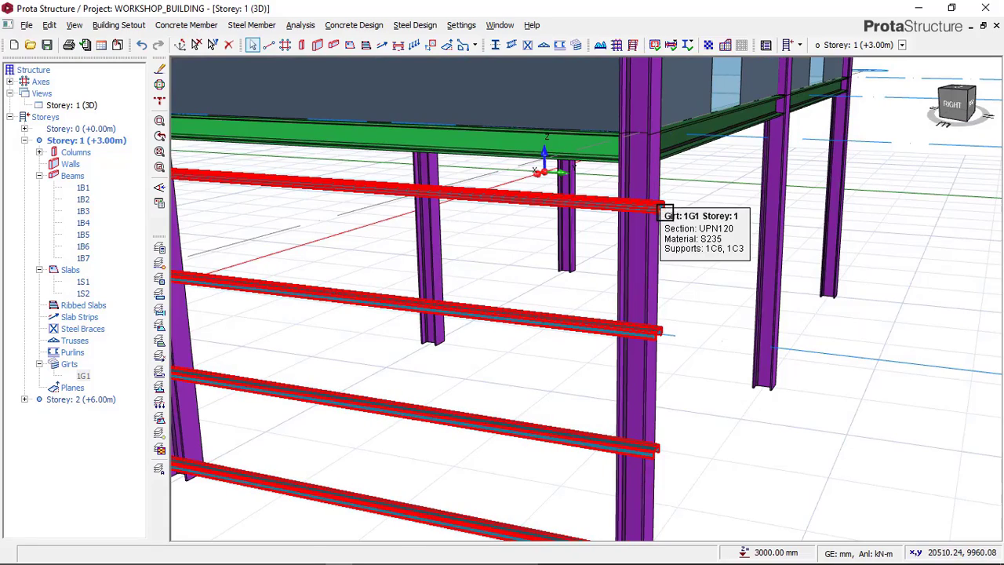
scroll(665, 223, "down", 3)
middle_click_drag(547, 278, 632, 284)
scroll(549, 294, "up", 3)
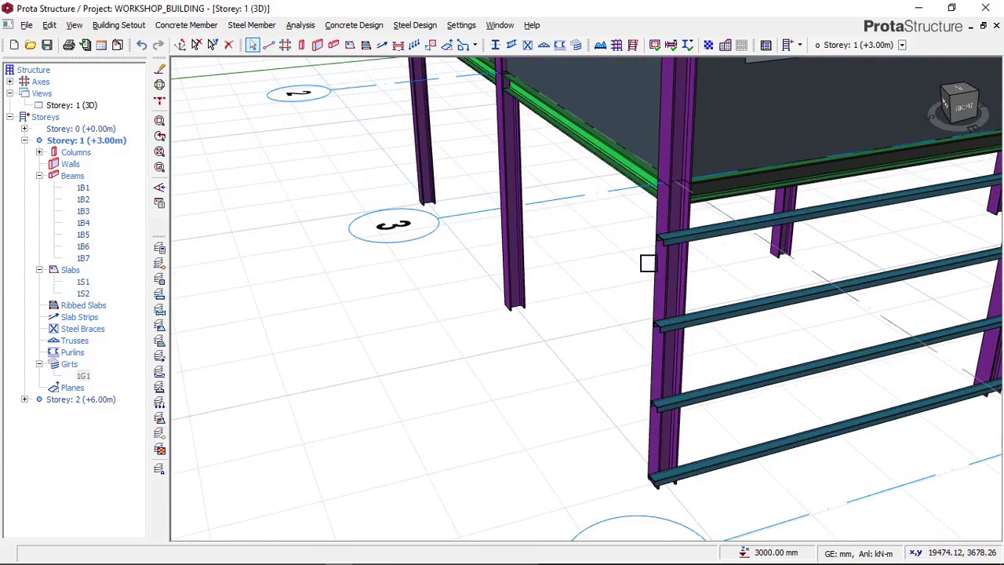
left_click(576, 45)
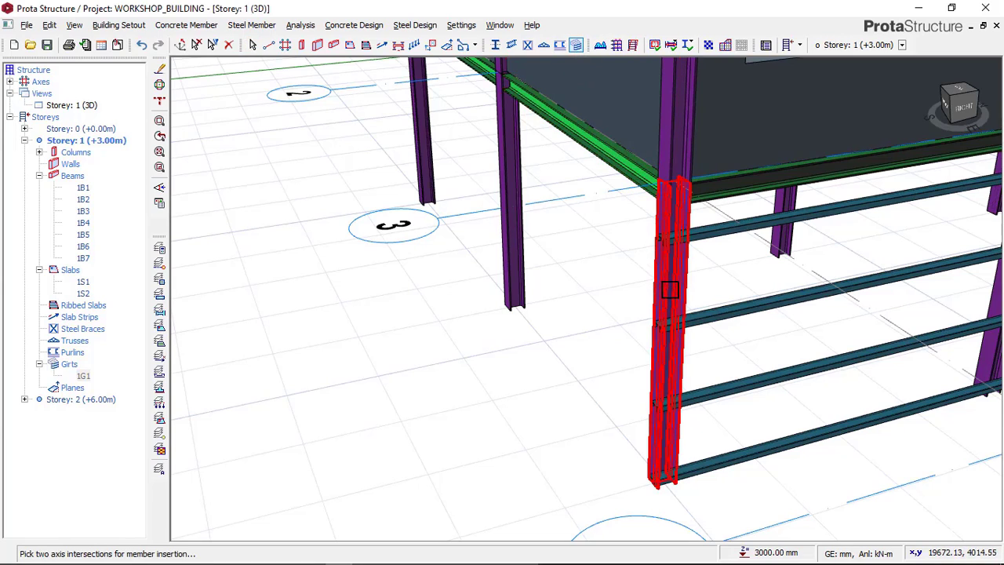
left_click(511, 229)
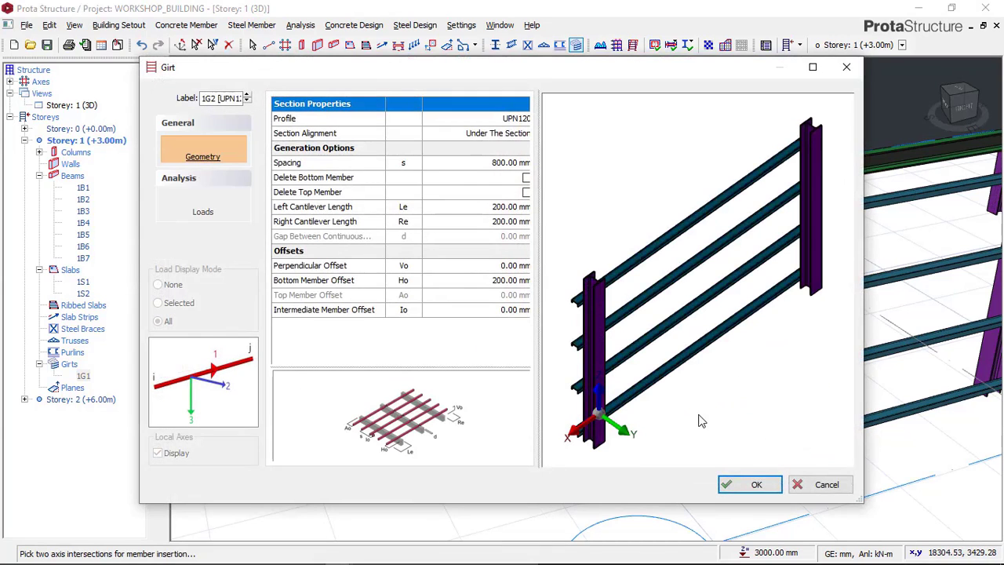
left_click(741, 484)
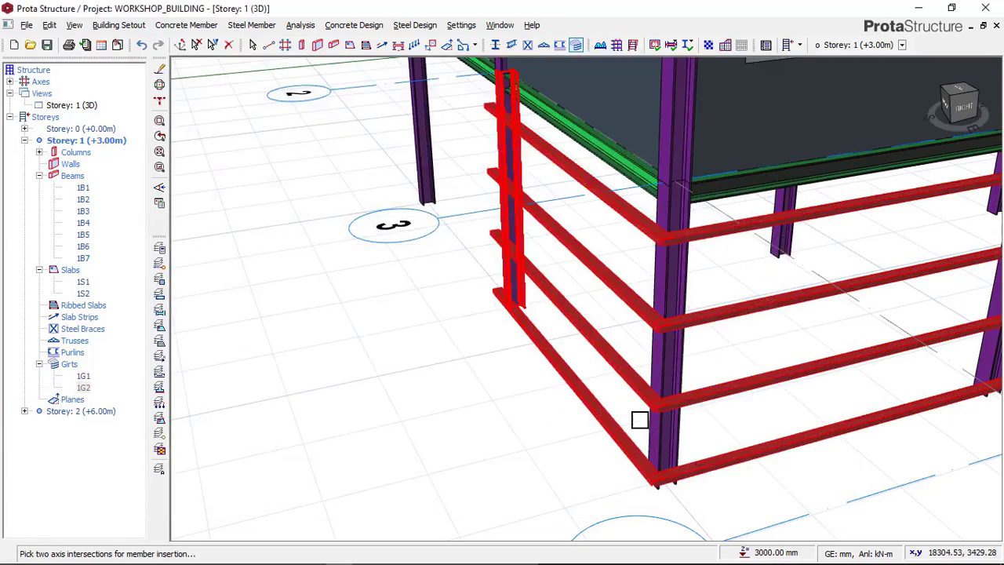
Step: End girt insertion and examine how the axis A girts meet the axis 3 girts at the corner column
scroll(629, 307, "down", 1)
middle_click_drag(558, 371, 645, 376, "shift")
middle_click_drag(491, 362, 671, 345)
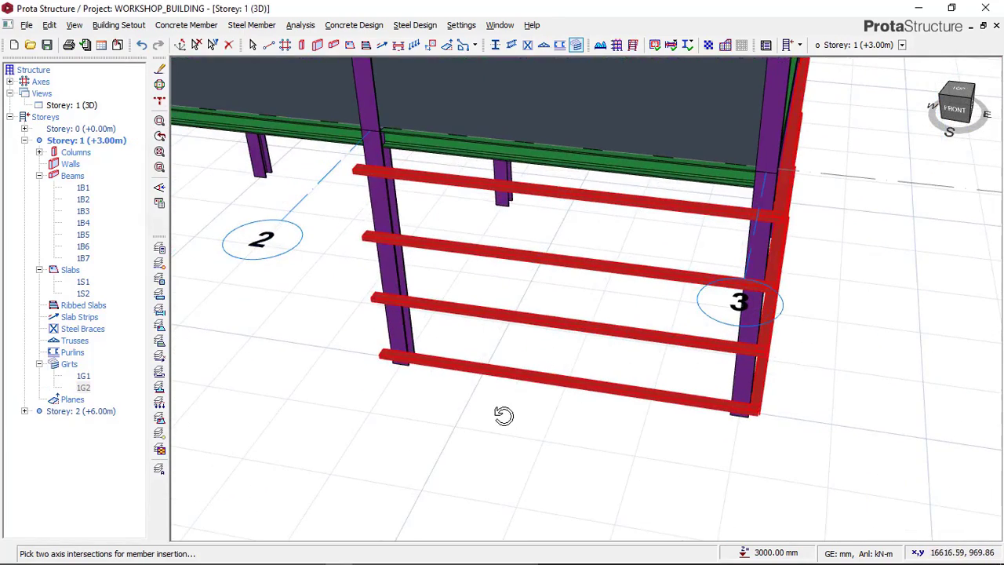
middle_click_drag(503, 415, 571, 420, "shift")
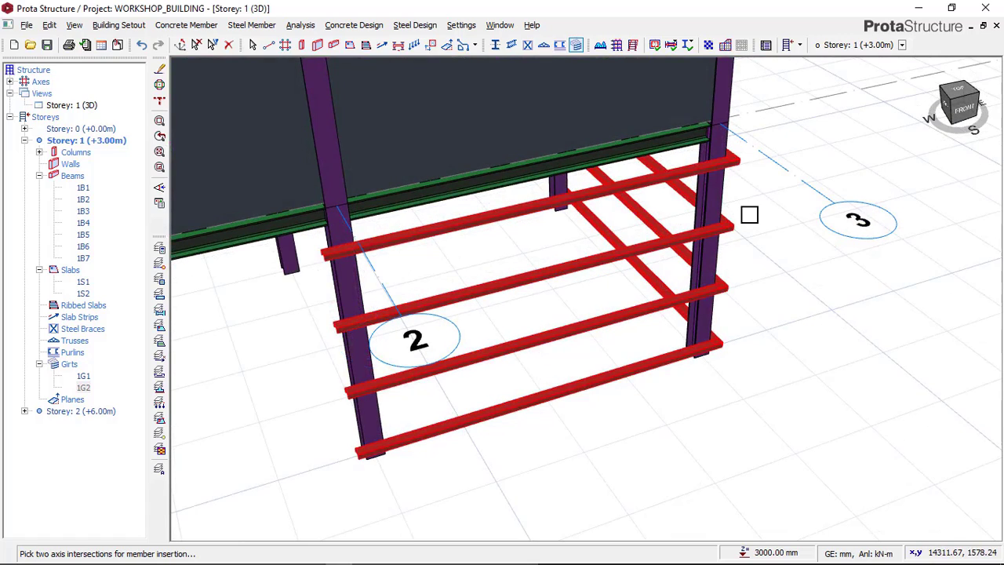
scroll(749, 214, "up", 1)
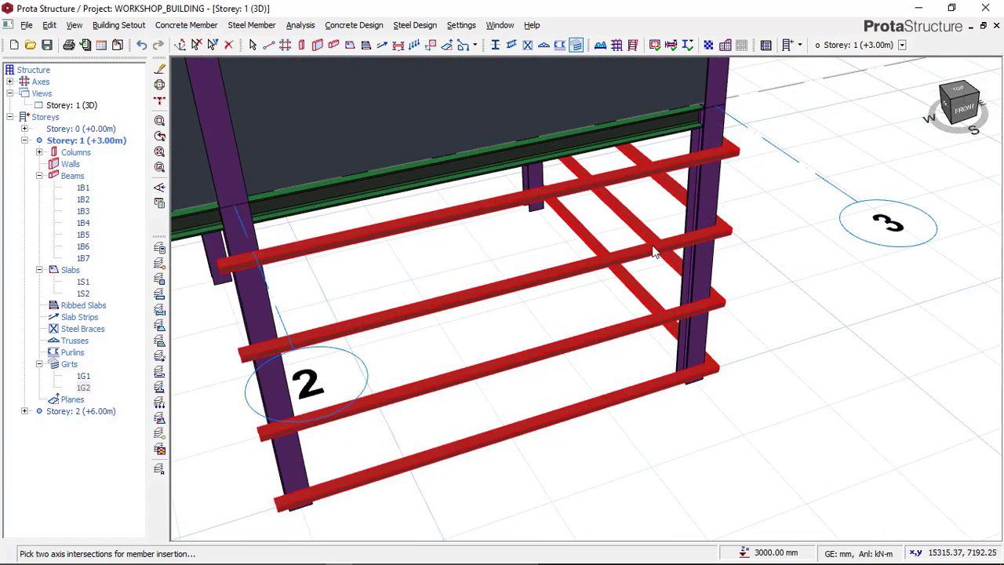
key("Escape")
middle_click_drag(748, 204, 706, 211, "shift")
middle_click_drag(822, 232, 412, 335)
left_click(614, 287)
middle_click_drag(530, 340, 755, 362)
Step: Insert a matching UPN120 girt set between the axis A columns at axes 2 and 1, with 200 mm cantilevers
scroll(755, 362, "down", 1)
scroll(524, 340, "down", 1)
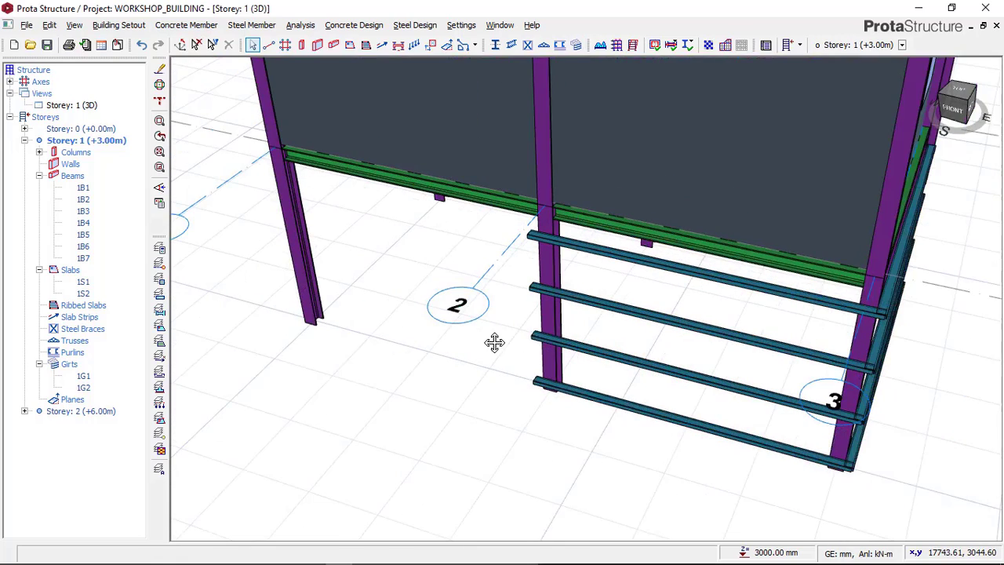
middle_click_drag(494, 343, 538, 412)
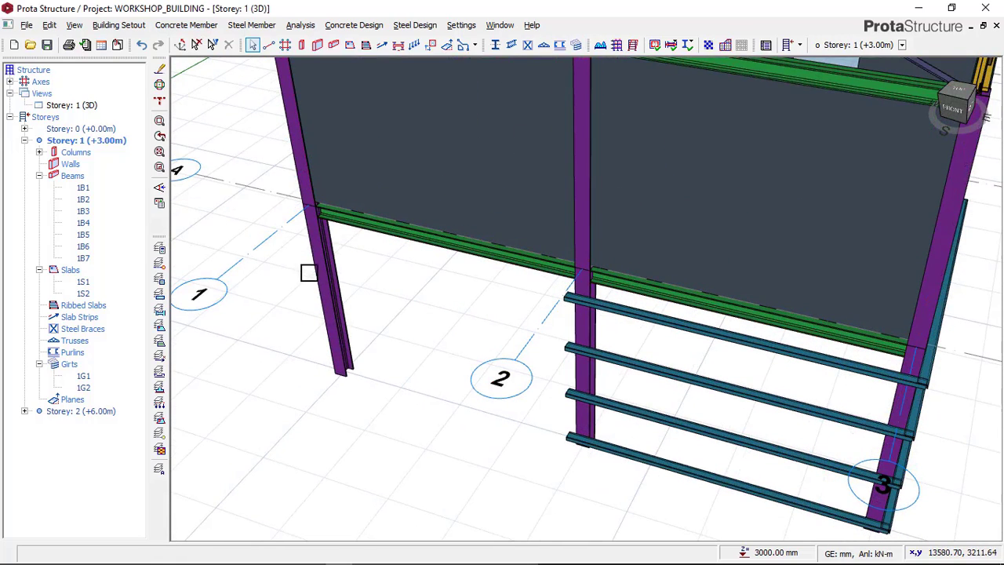
left_click(546, 99)
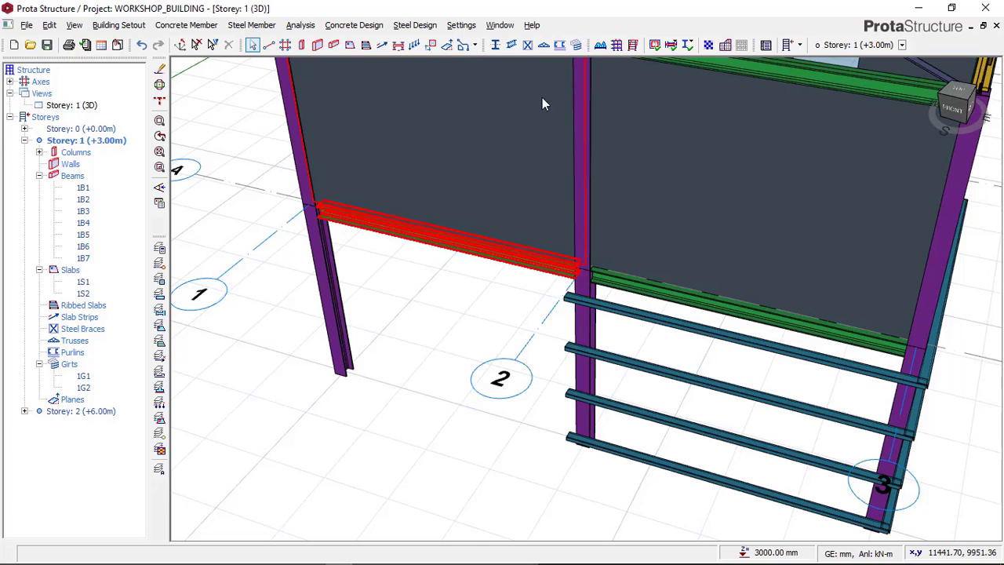
left_click(576, 45)
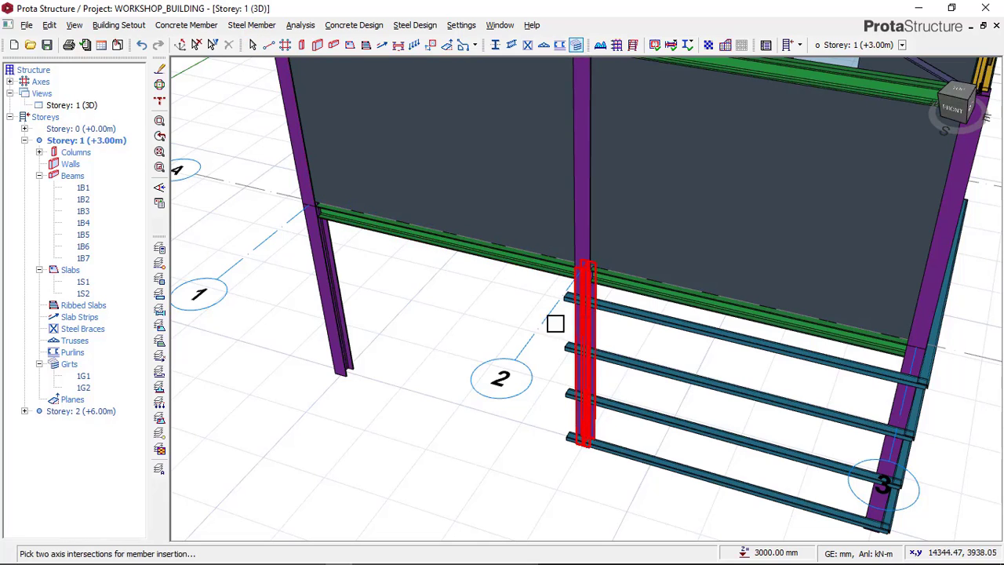
left_click(338, 310)
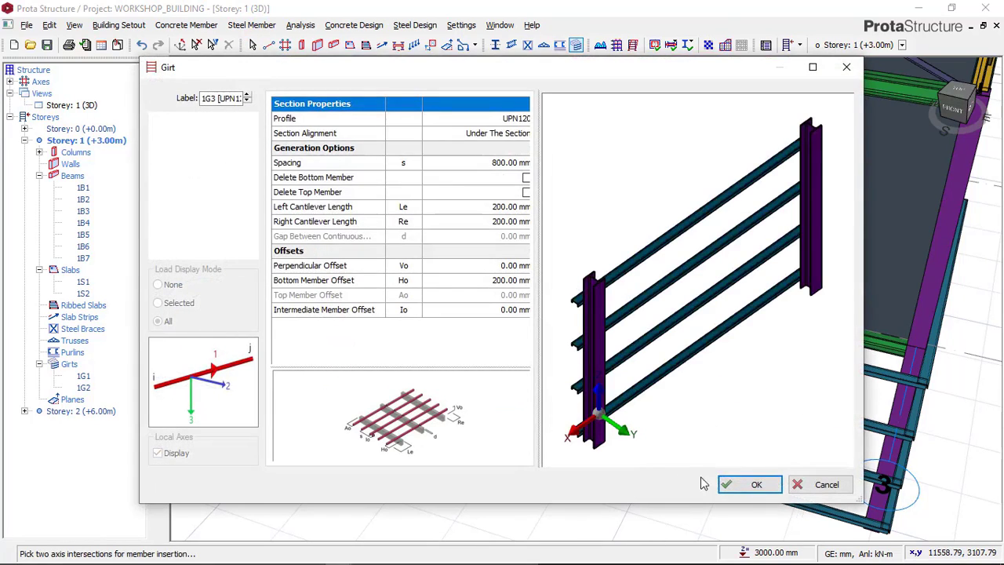
left_click(749, 483)
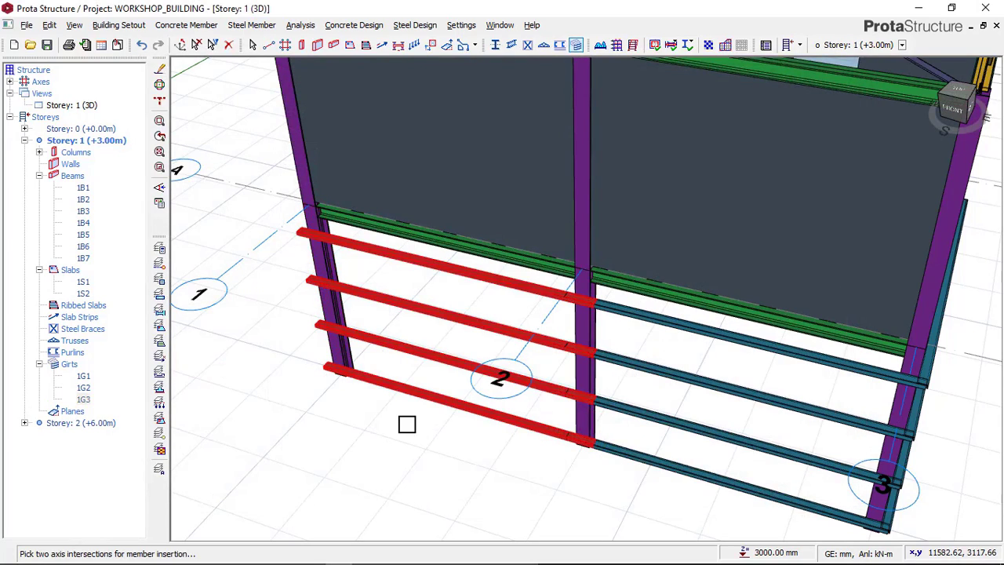
Step: Insert a matching UPN120 girt set between the two axis 1 columns at A and B, with 800 mm spacing
scroll(504, 364, "up", 3)
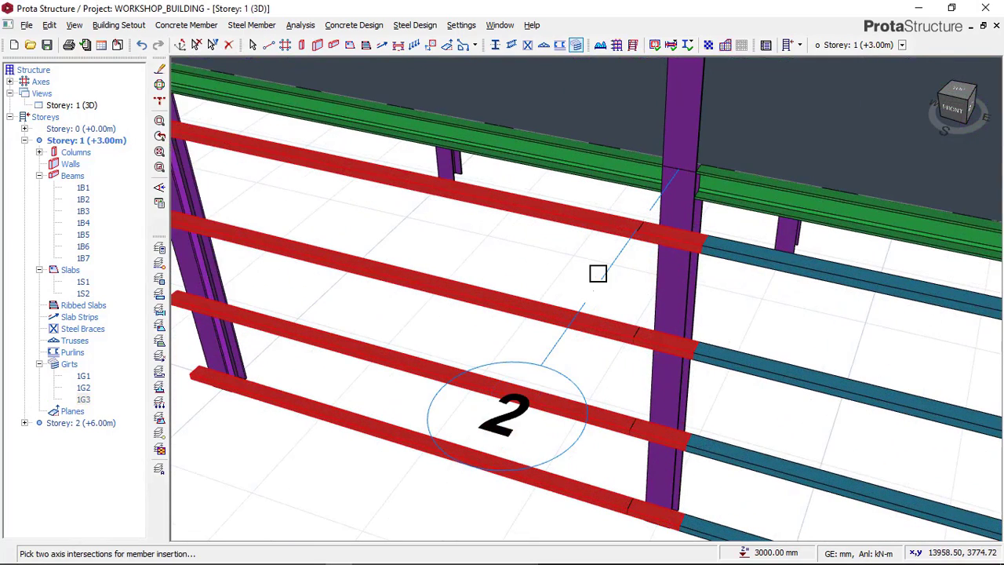
scroll(620, 291, "down", 1)
middle_click_drag(562, 349, 662, 325, "shift")
middle_click_drag(541, 374, 713, 277)
scroll(713, 276, "down", 2)
scroll(712, 277, "down", 1)
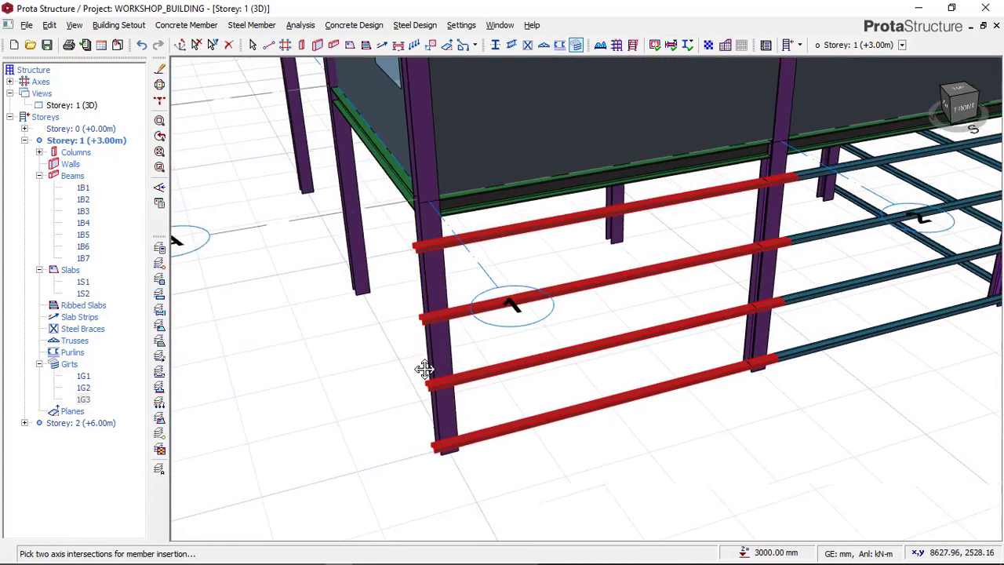
middle_click_drag(426, 369, 508, 329)
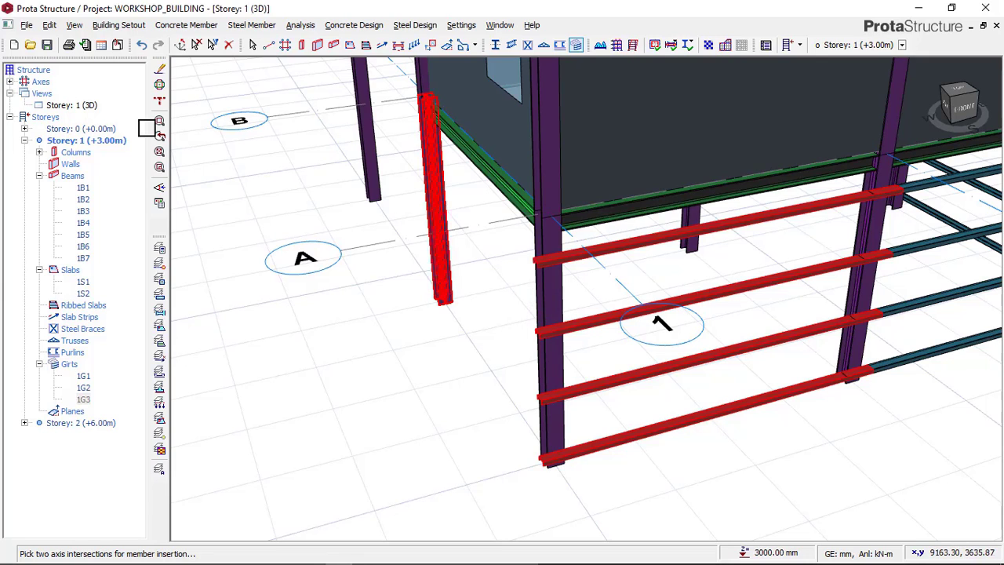
left_click(582, 47)
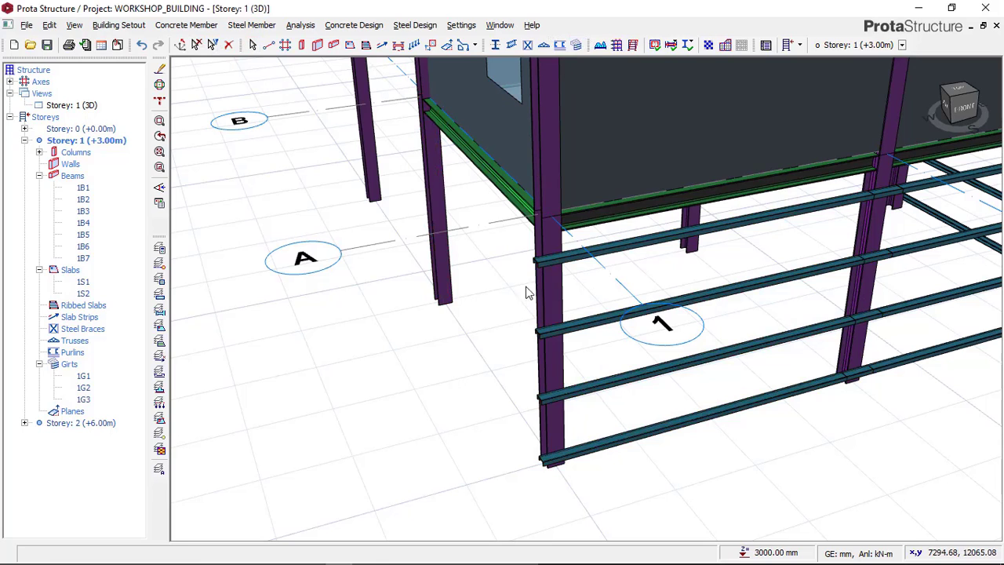
left_click(443, 262)
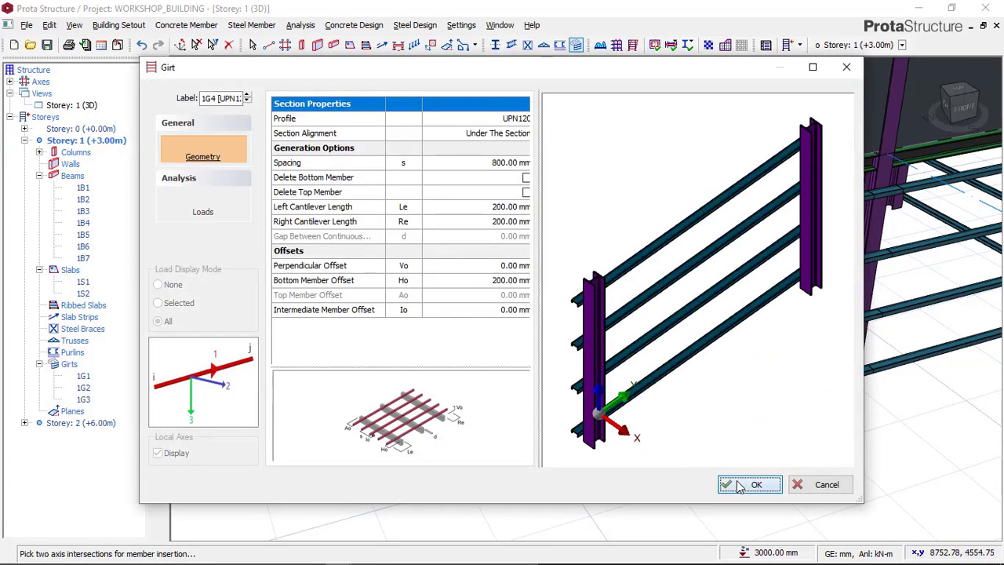
left_click(738, 486)
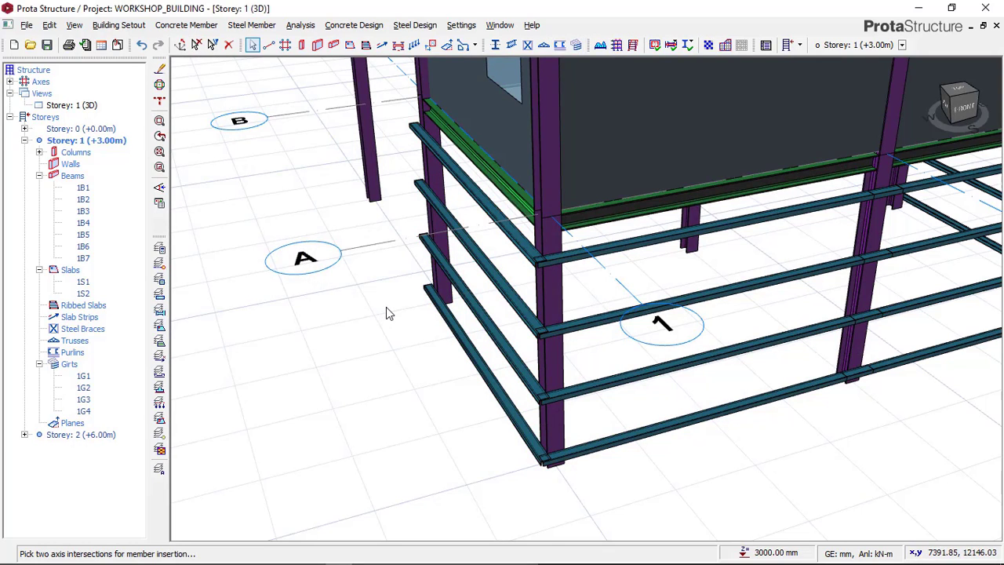
Step: Inspect the girt sets along the axis A and axis 1 sides of the building
scroll(386, 307, "down", 3)
middle_click_drag(418, 346, 370, 363)
left_click(598, 384)
left_click(648, 396)
scroll(646, 397, "down", 2)
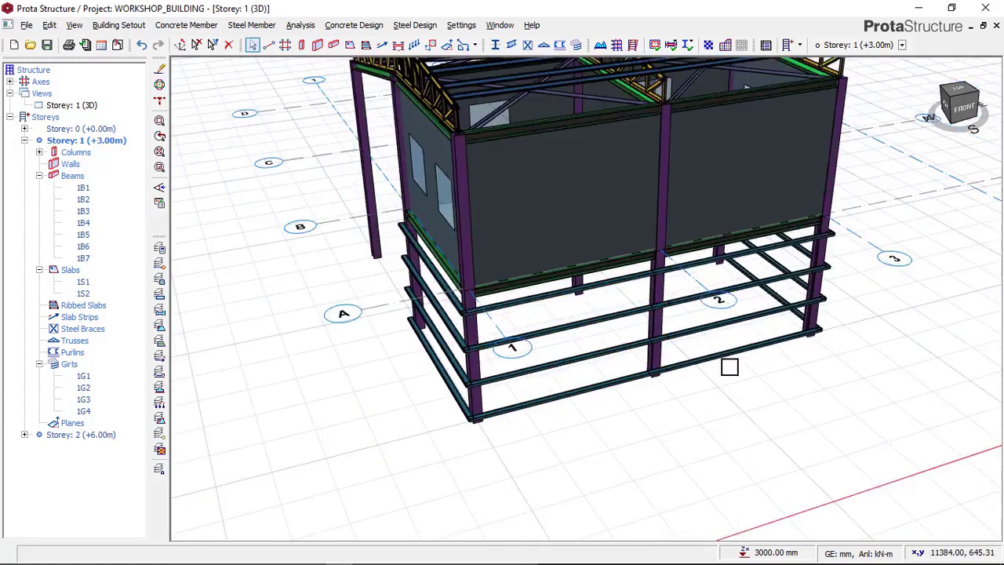
Step: Examine the completed Storey 1 girt sets and the open canopy side of the building from several directions
left_click(726, 358)
middle_click_drag(647, 369, 384, 358, "shift")
scroll(533, 337, "down", 1)
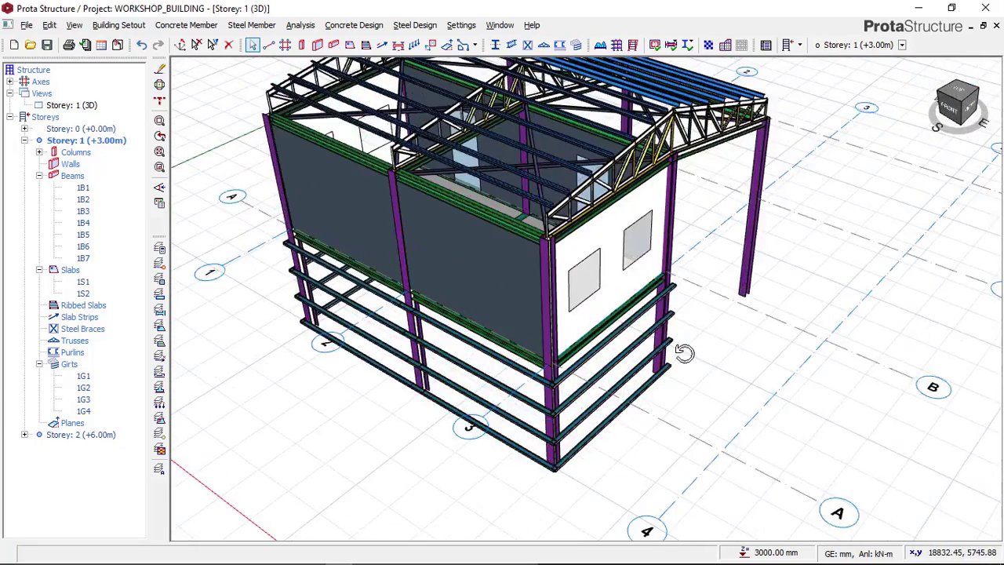
middle_click_drag(683, 352, 498, 310, "shift")
scroll(502, 308, "up", 1)
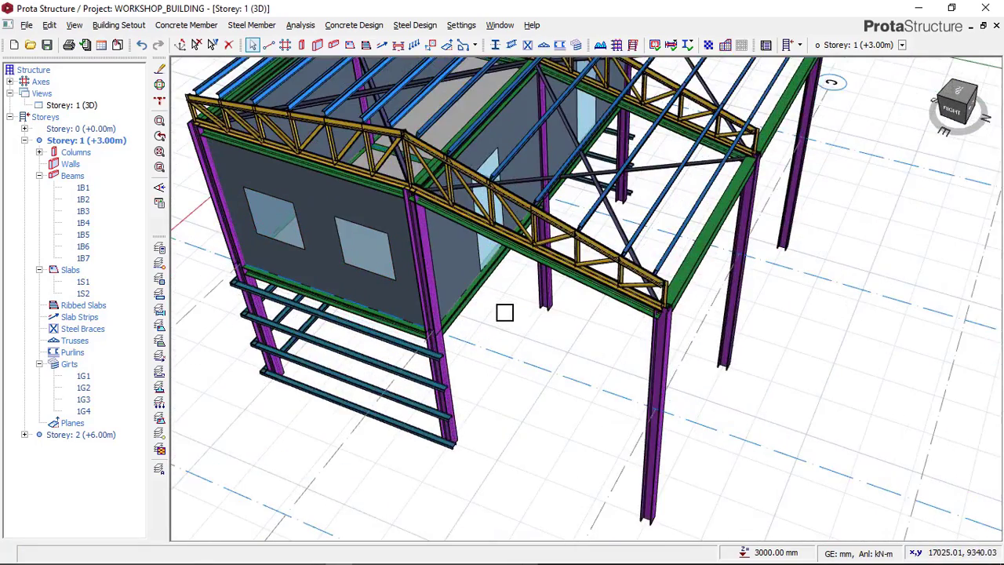
middle_click_drag(521, 352, 528, 297, "shift")
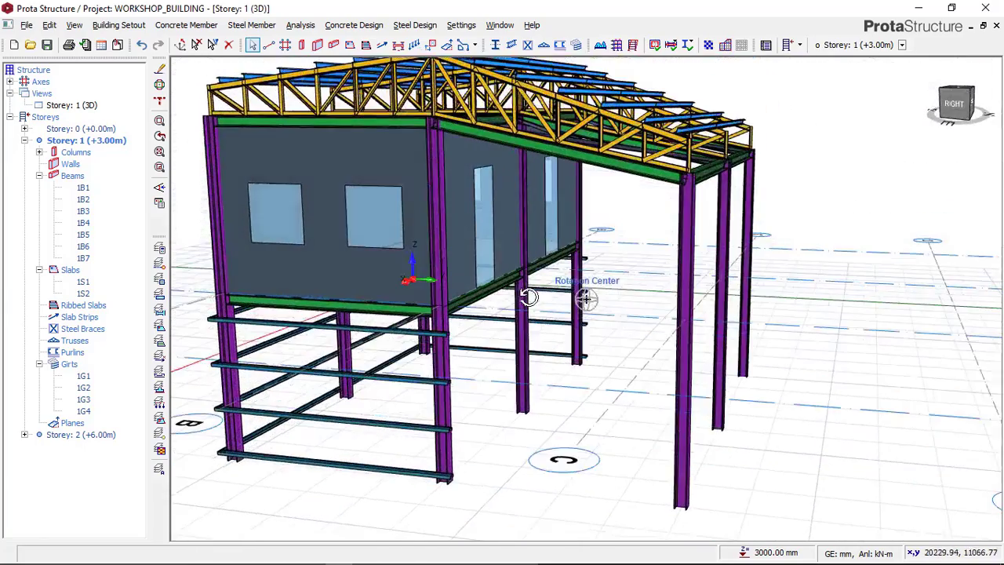
middle_click_drag(455, 323, 633, 352)
middle_click_drag(582, 321, 475, 268)
scroll(539, 300, "down", 3)
middle_click_drag(811, 227, 603, 285, "shift")
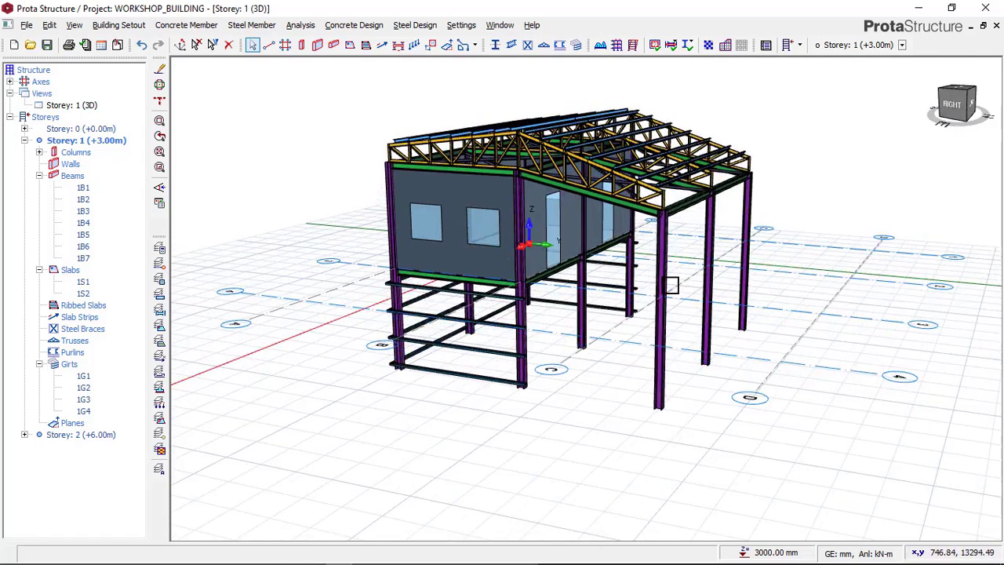
middle_click_drag(557, 322, 586, 308, "shift")
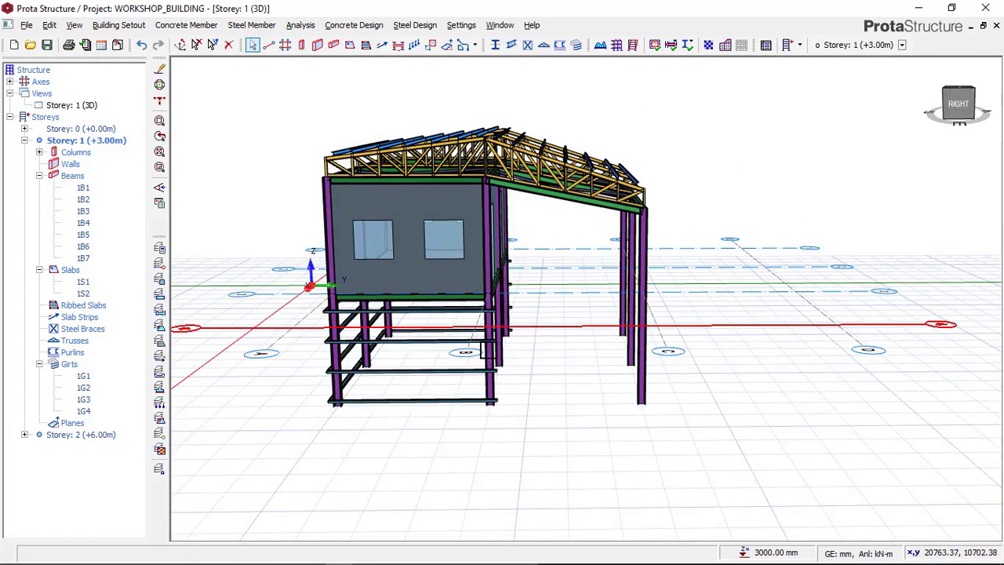
Step: Switch to Paint to check the reference image of the workshop, and return to the ProtaStructure model
mouse_move(338, 560)
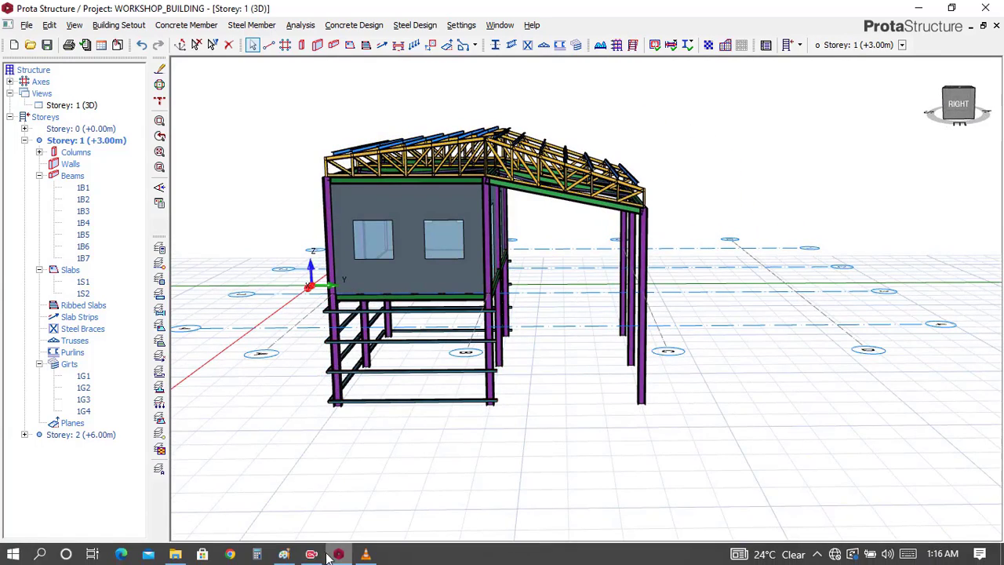
left_click(290, 558)
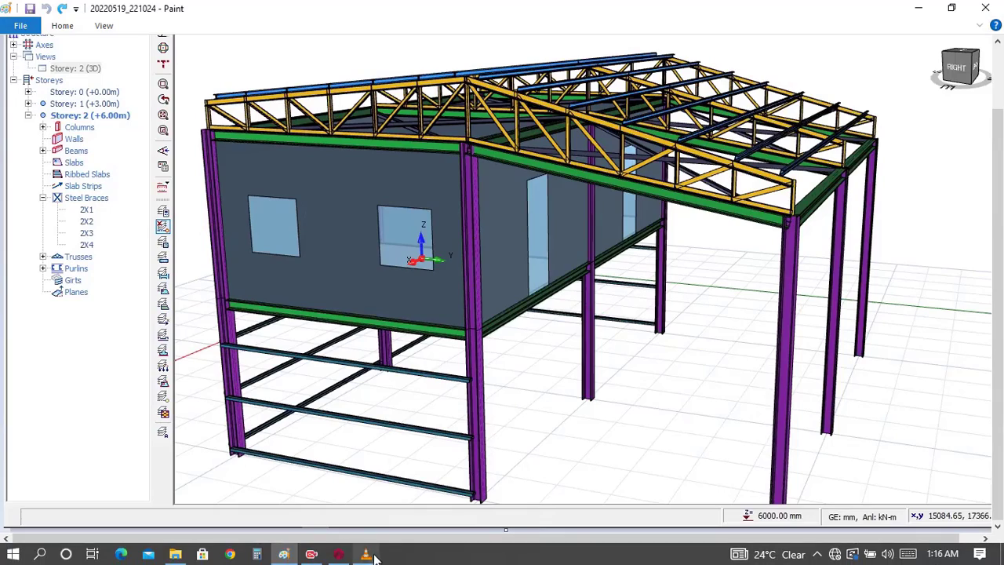
left_click(345, 555)
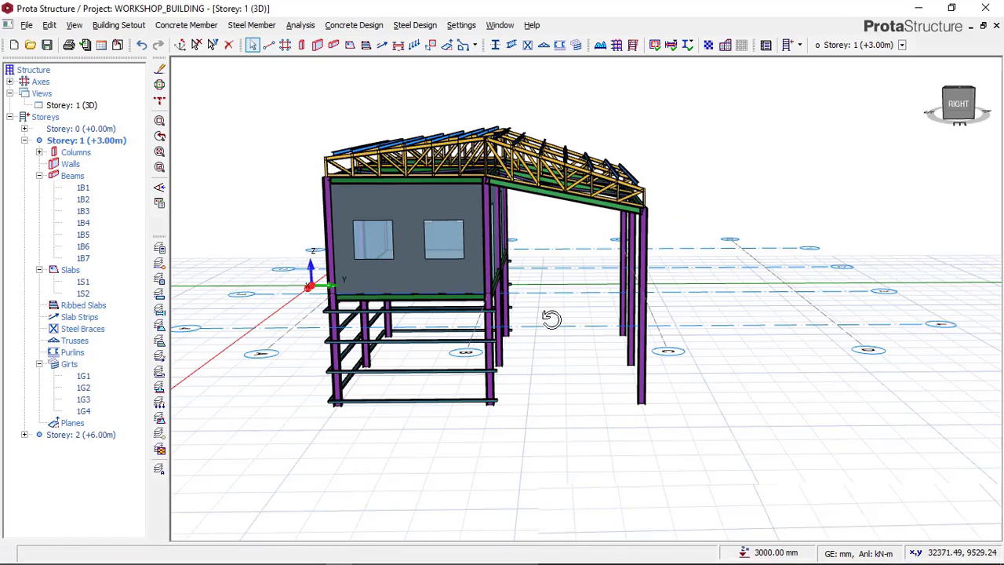
Step: Hide the axes in the Storey 1 3D view
middle_click_drag(549, 316, 515, 307)
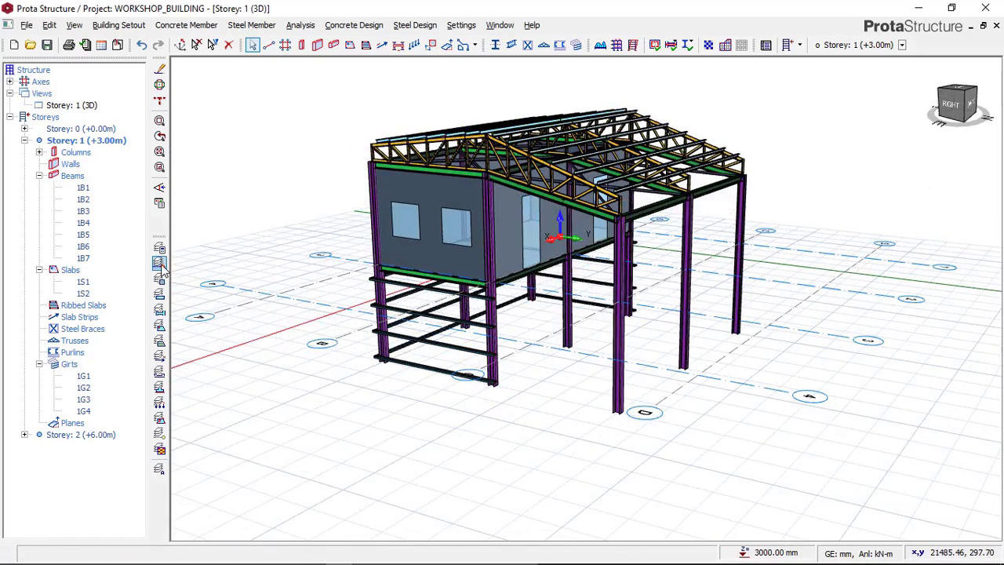
left_click(159, 262)
middle_click_drag(658, 316, 499, 304)
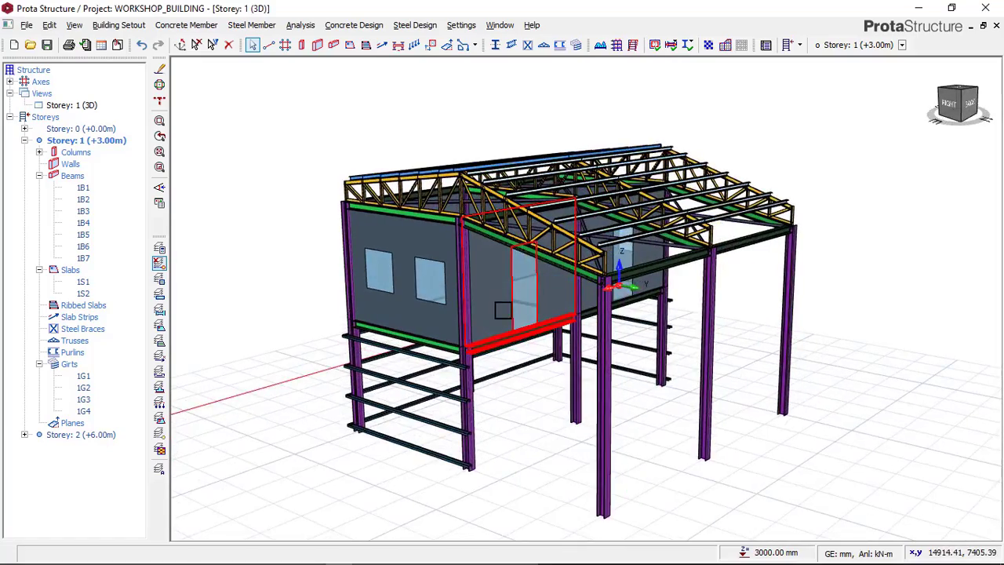
Step: Review the whole building without axes, checking the end wall, the girts below it and the canopy columns from all around
middle_click_drag(517, 269, 557, 290)
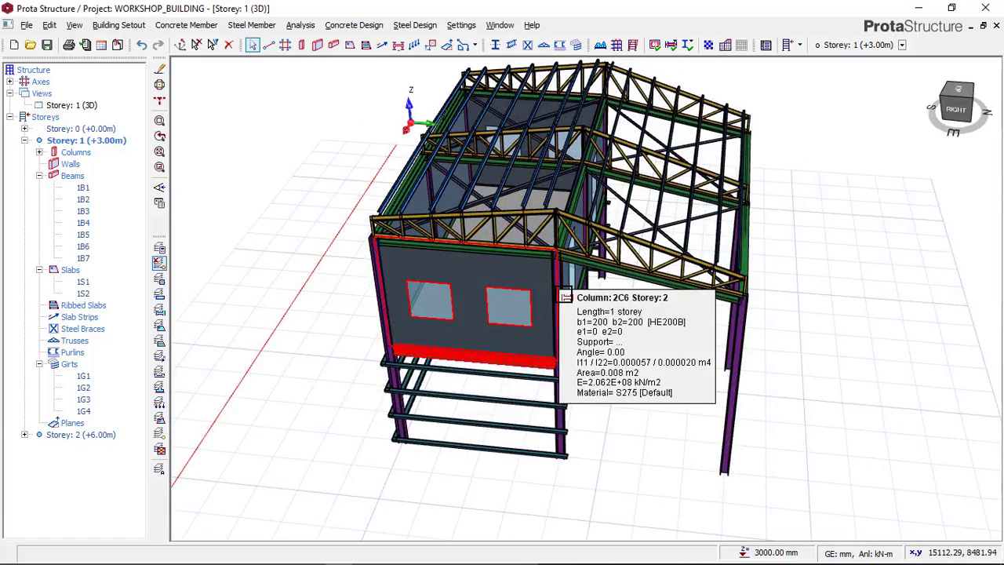
middle_click_drag(812, 240, 871, 284)
scroll(546, 227, "up", 3)
middle_click_drag(586, 308, 511, 220)
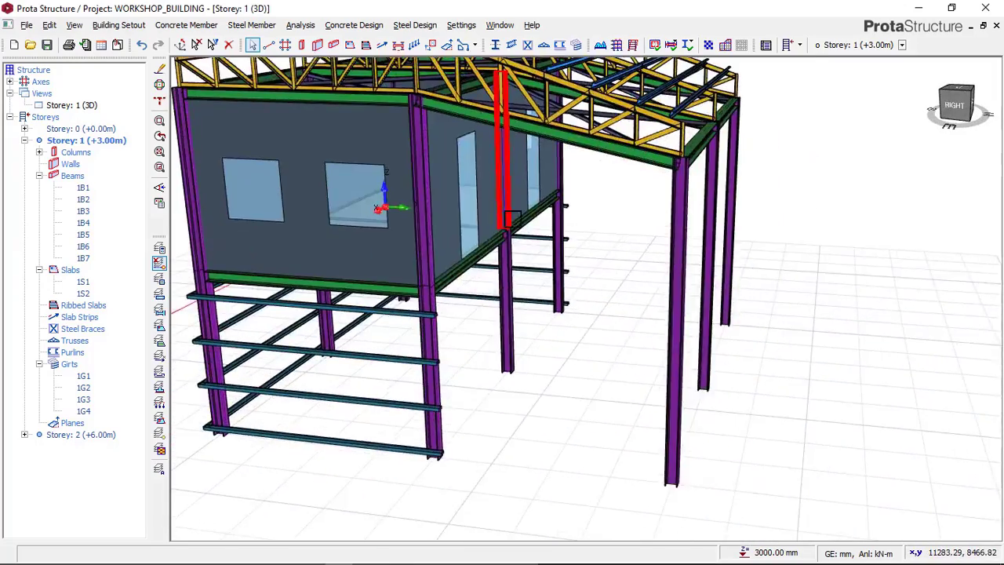
scroll(511, 221, "down", 3)
middle_click_drag(538, 261, 532, 253)
scroll(532, 254, "down", 3)
mouse_move(601, 269)
middle_mouse_down()
mouse_move(643, 264)
mouse_move(596, 260)
middle_mouse_up()
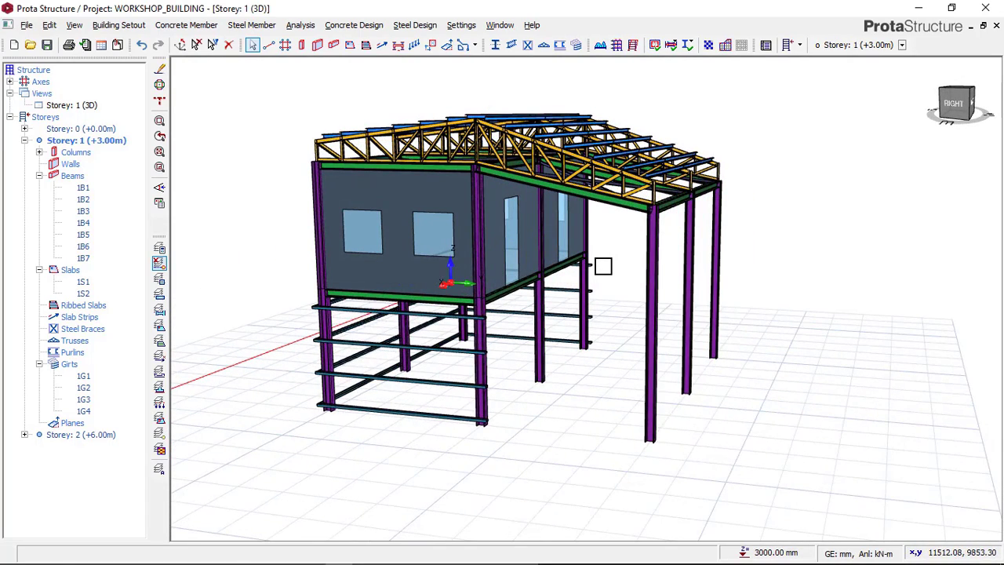
mouse_move(605, 259)
middle_mouse_down()
mouse_move(609, 271)
mouse_move(652, 259)
mouse_move(593, 259)
mouse_move(654, 258)
mouse_move(575, 291)
mouse_move(621, 285)
mouse_move(568, 275)
middle_mouse_up()
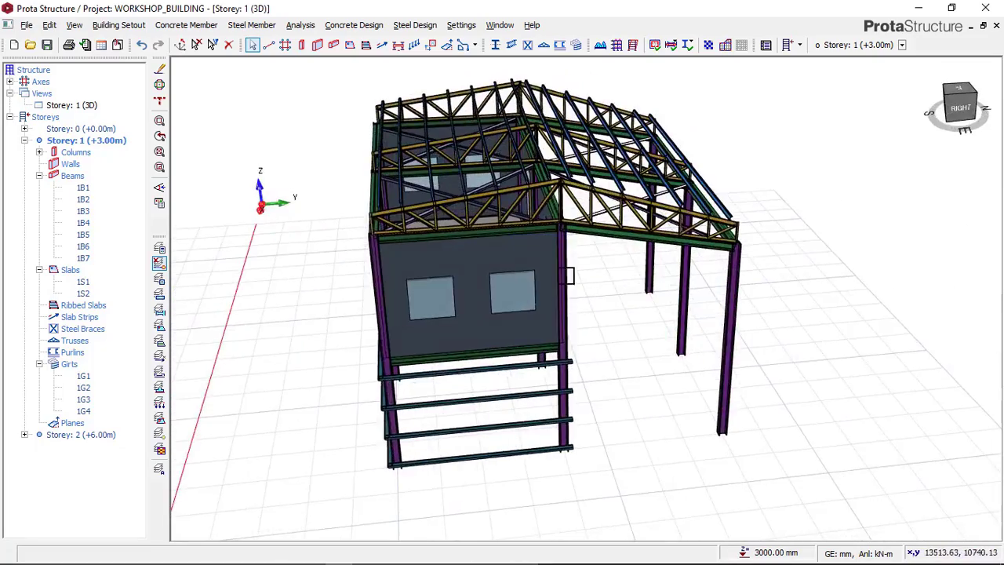
scroll(558, 266, "up", 2)
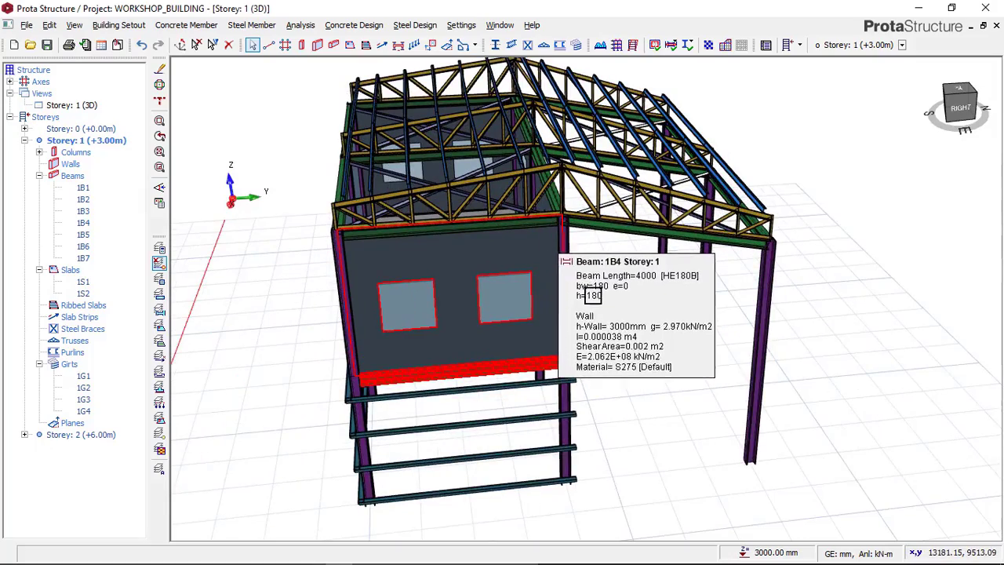
scroll(594, 332, "down", 3)
middle_click_drag(620, 316, 351, 302)
middle_click_drag(411, 294, 631, 295)
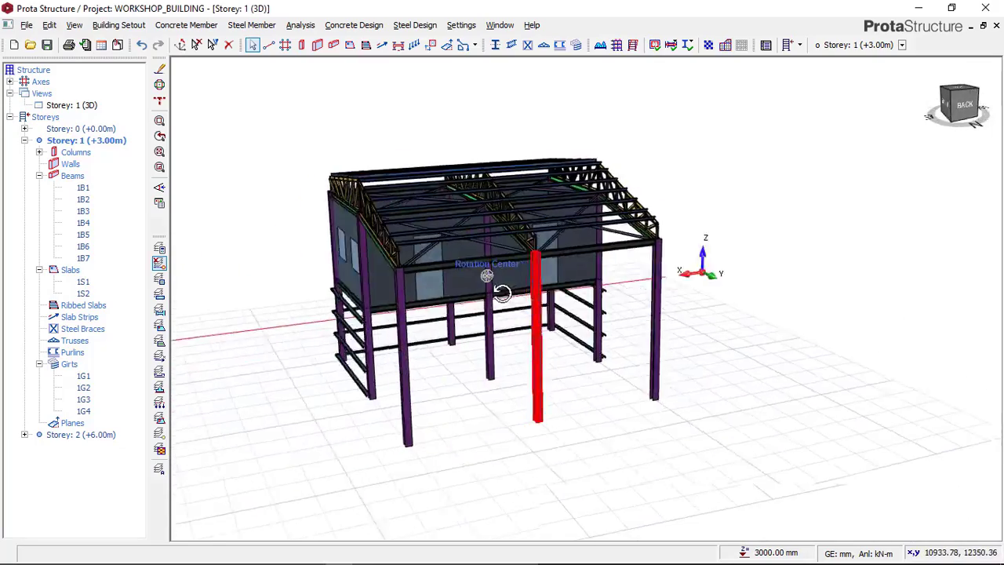
middle_click_drag(533, 309, 650, 289)
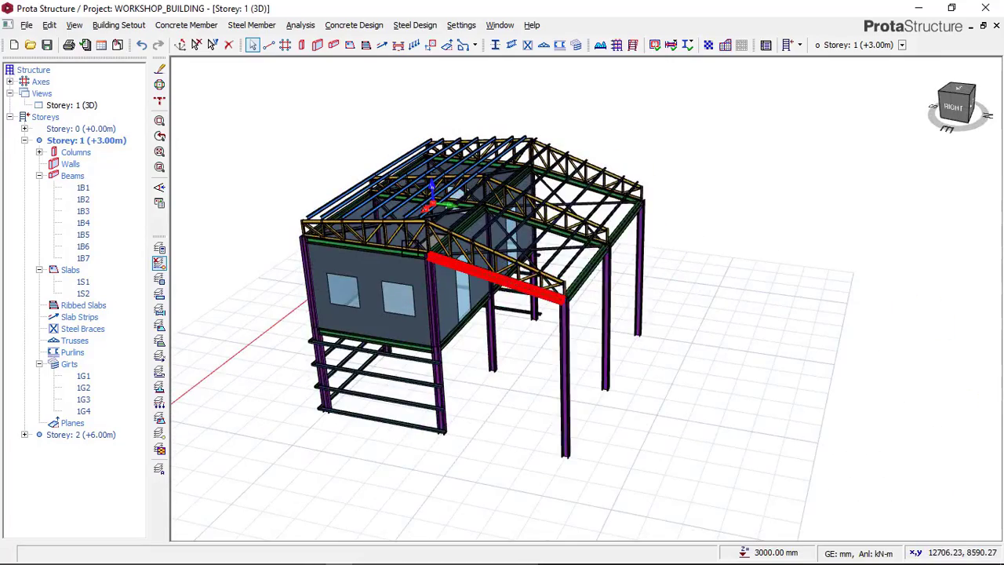
Step: Inspect the roof trusses, purlins and steel braces, and the floor slab and walls beneath them
scroll(403, 240, "up", 5)
scroll(580, 286, "down", 2)
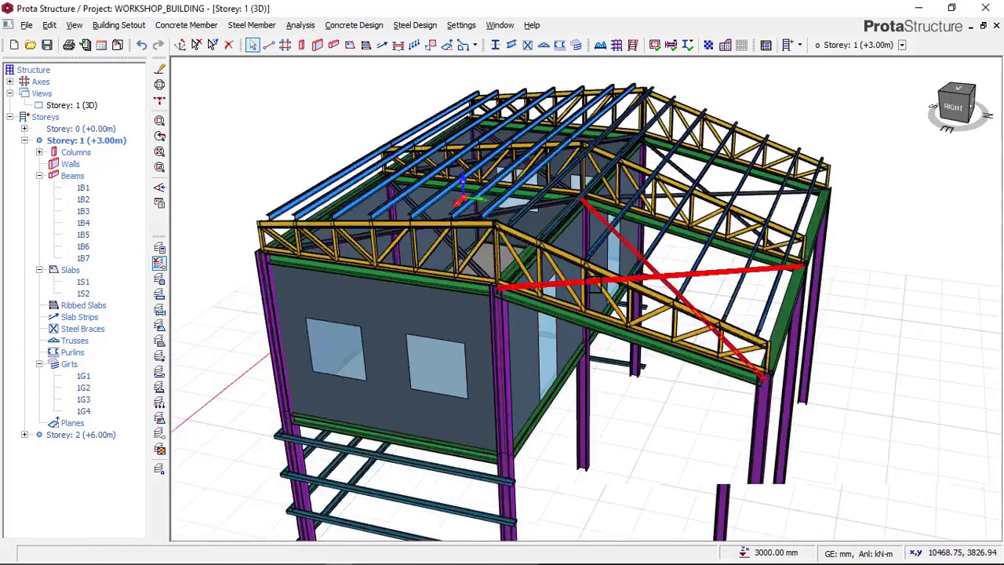
mouse_move(617, 248)
middle_mouse_down()
mouse_move(540, 267)
mouse_move(664, 276)
mouse_move(542, 281)
mouse_move(358, 259)
mouse_move(471, 280)
mouse_move(683, 273)
mouse_move(578, 276)
mouse_move(601, 330)
middle_mouse_up()
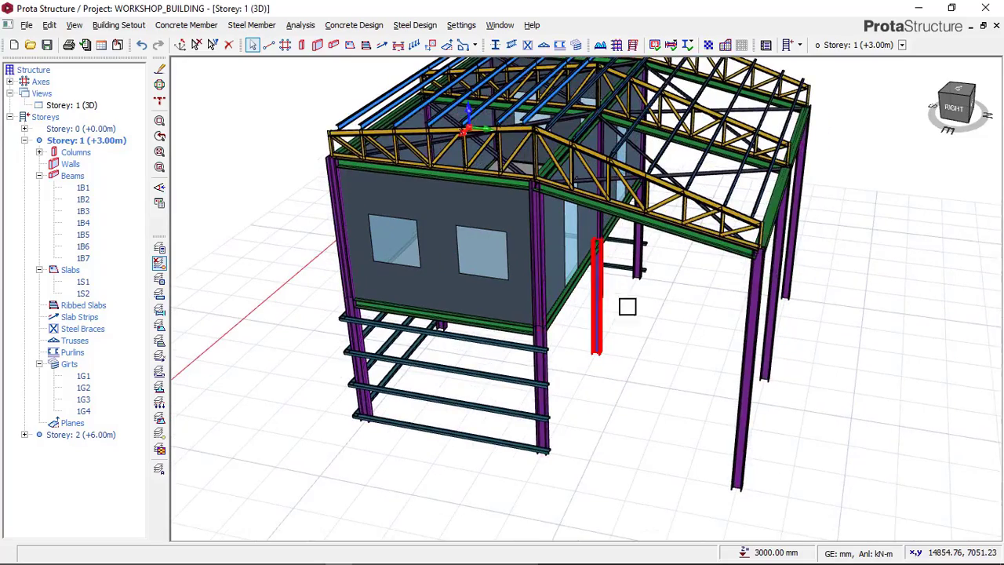
middle_click_drag(673, 333, 646, 372)
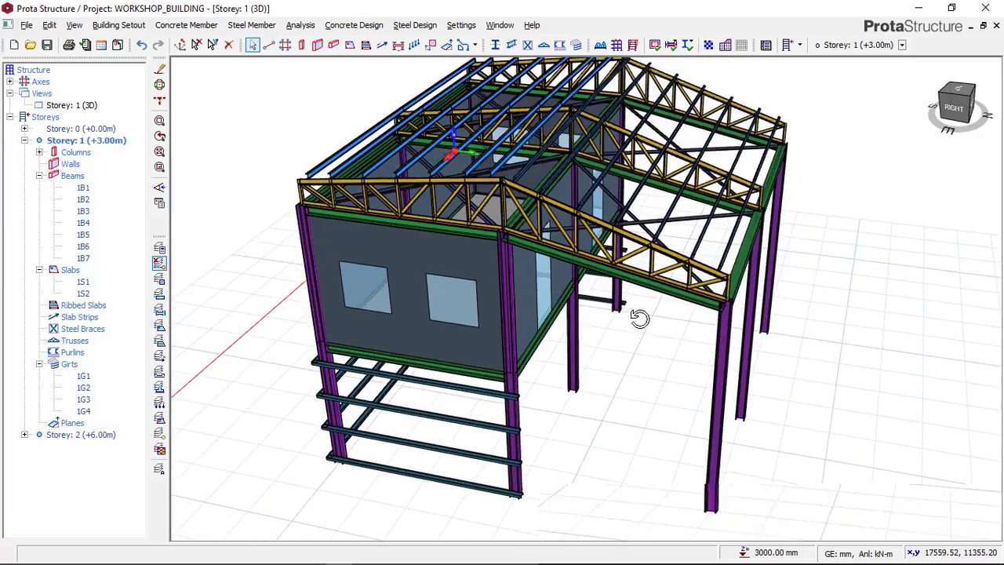
mouse_move(640, 318)
middle_mouse_down()
mouse_move(656, 315)
mouse_move(533, 320)
mouse_move(755, 340)
mouse_move(536, 339)
mouse_move(687, 338)
mouse_move(502, 321)
mouse_move(664, 315)
mouse_move(605, 309)
mouse_move(508, 329)
mouse_move(603, 332)
mouse_move(594, 276)
middle_mouse_up()
middle_click_drag(601, 327, 651, 405)
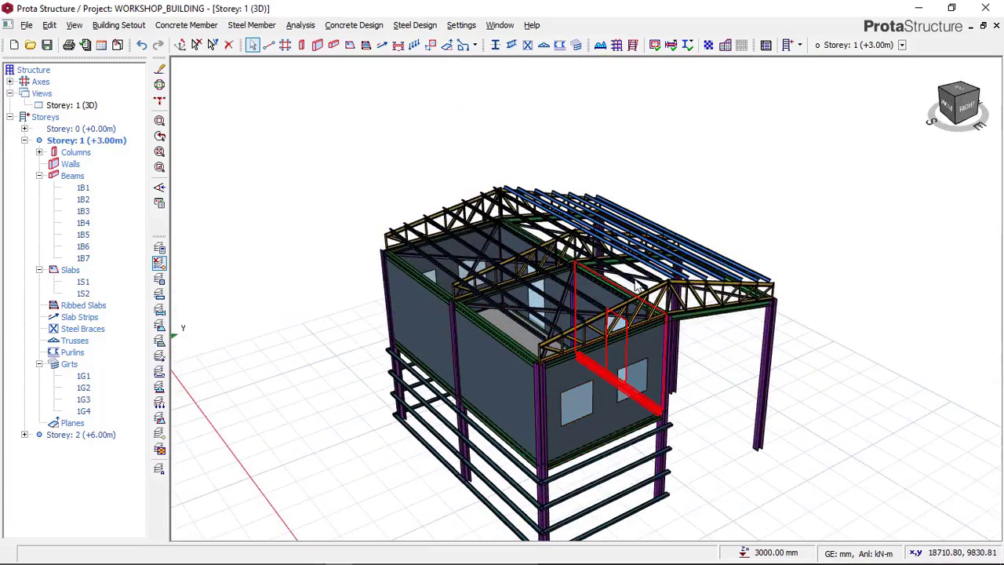
mouse_move(706, 325)
middle_mouse_down()
mouse_move(648, 244)
mouse_move(581, 265)
mouse_move(514, 251)
mouse_move(601, 251)
mouse_move(618, 231)
mouse_move(616, 161)
mouse_move(600, 240)
mouse_move(619, 262)
mouse_move(500, 269)
mouse_move(569, 264)
mouse_move(502, 234)
middle_mouse_up()
scroll(504, 210, "up", 4)
scroll(505, 210, "up", 3)
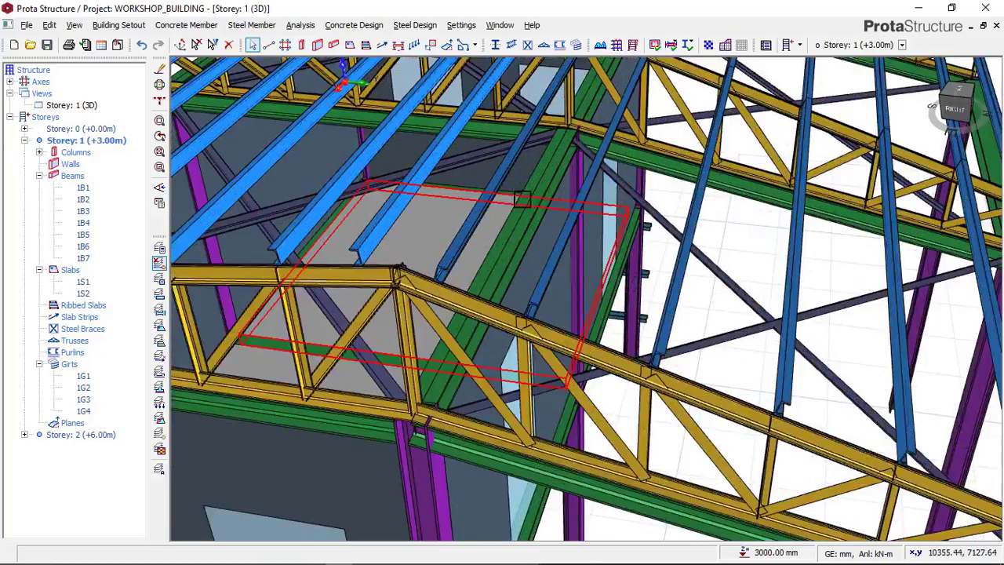
scroll(525, 224, "down", 6)
middle_click_drag(539, 236, 420, 241)
scroll(439, 240, "down", 4)
middle_click_drag(823, 283, 768, 274)
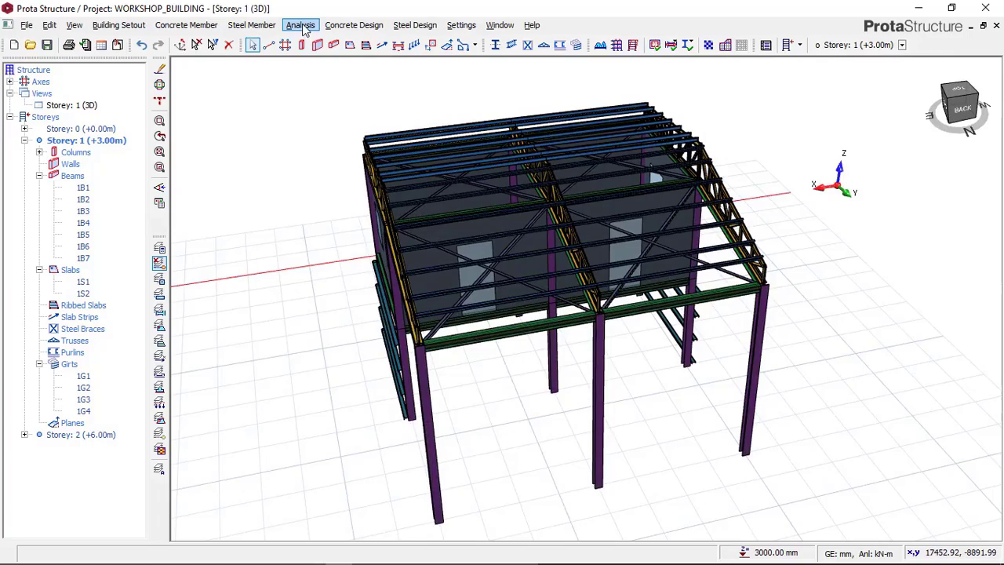
mouse_move(508, 338)
middle_mouse_down()
mouse_move(634, 309)
mouse_move(549, 286)
mouse_move(474, 327)
mouse_move(487, 253)
mouse_move(517, 244)
mouse_move(588, 327)
mouse_move(609, 334)
mouse_move(349, 331)
middle_mouse_up()
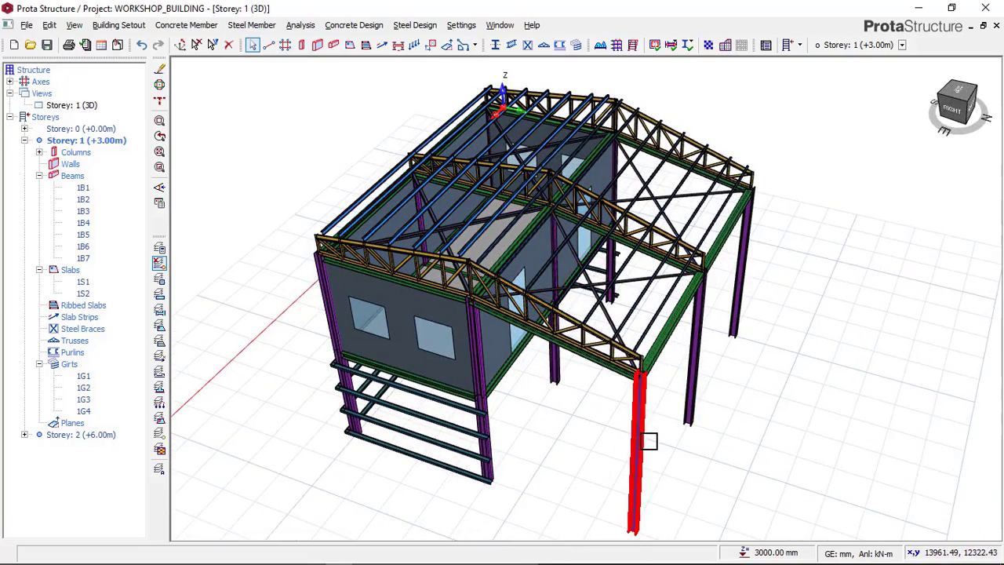
Step: Examine the truss and beam connection at the canopy corner column and follow the end truss along the walled part
scroll(648, 440, "up", 10)
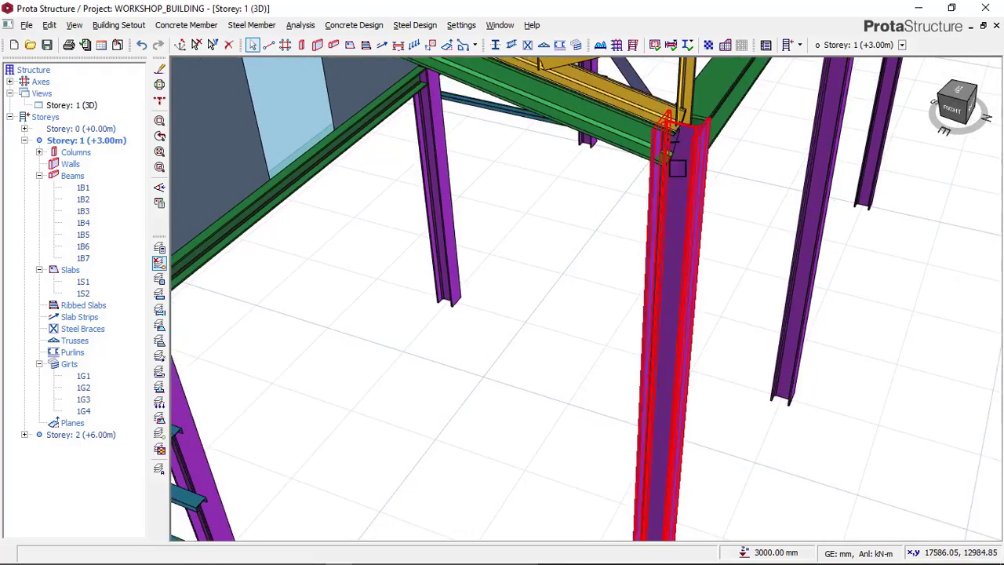
middle_click_drag(676, 168, 600, 275)
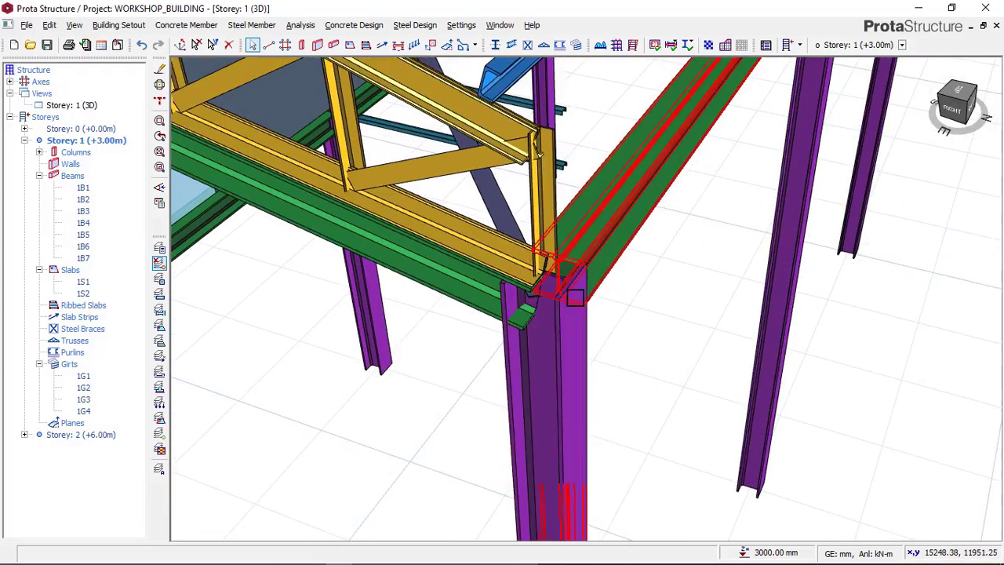
scroll(578, 290, "up", 2)
scroll(606, 263, "down", 4)
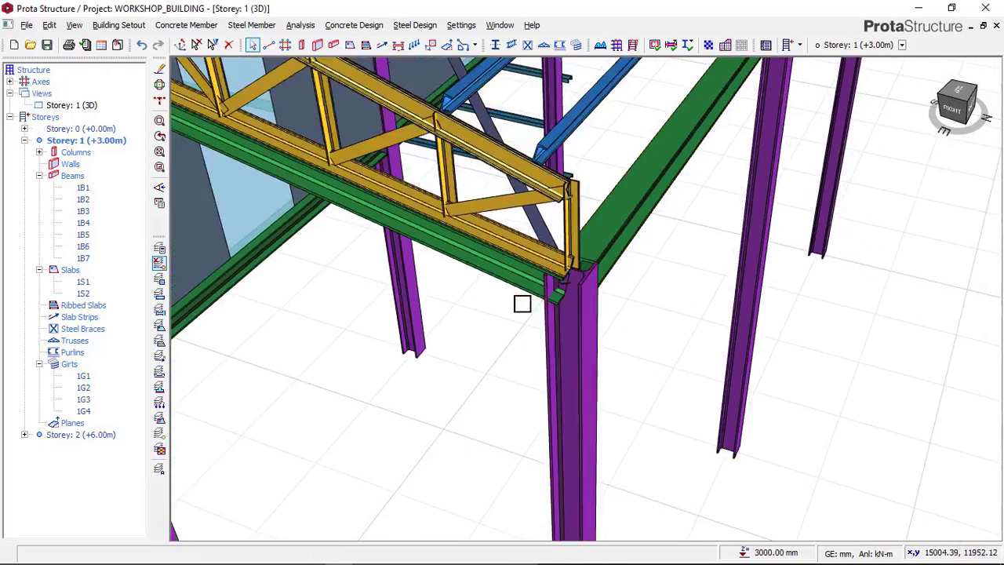
middle_click_drag(522, 304, 941, 373)
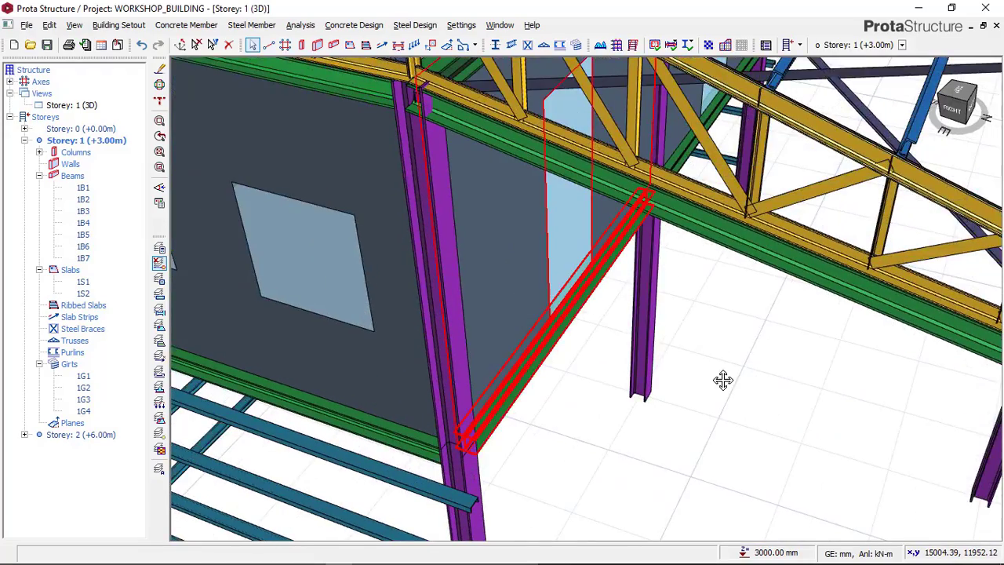
middle_click_drag(723, 379, 894, 510)
middle_click_drag(663, 326, 784, 306)
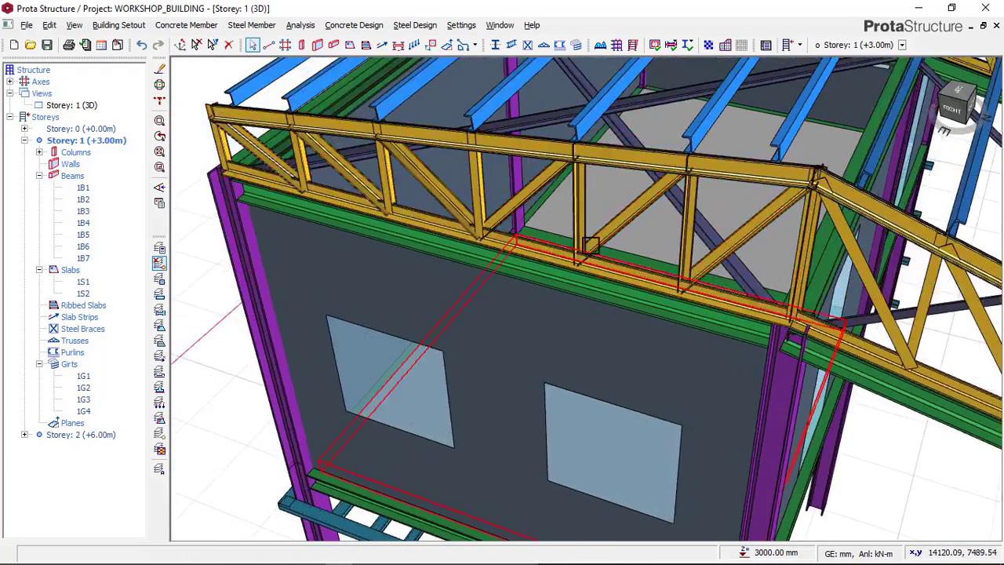
scroll(590, 245, "down", 5)
mouse_move(427, 328)
middle_mouse_down("shift")
mouse_move(604, 306)
mouse_move(431, 309)
middle_mouse_up("shift")
mouse_move(521, 319)
middle_mouse_down("shift")
mouse_move(379, 305)
mouse_move(509, 319)
mouse_move(665, 307)
mouse_move(511, 319)
mouse_move(439, 310)
middle_mouse_up("shift")
middle_click_drag(766, 349, 497, 338)
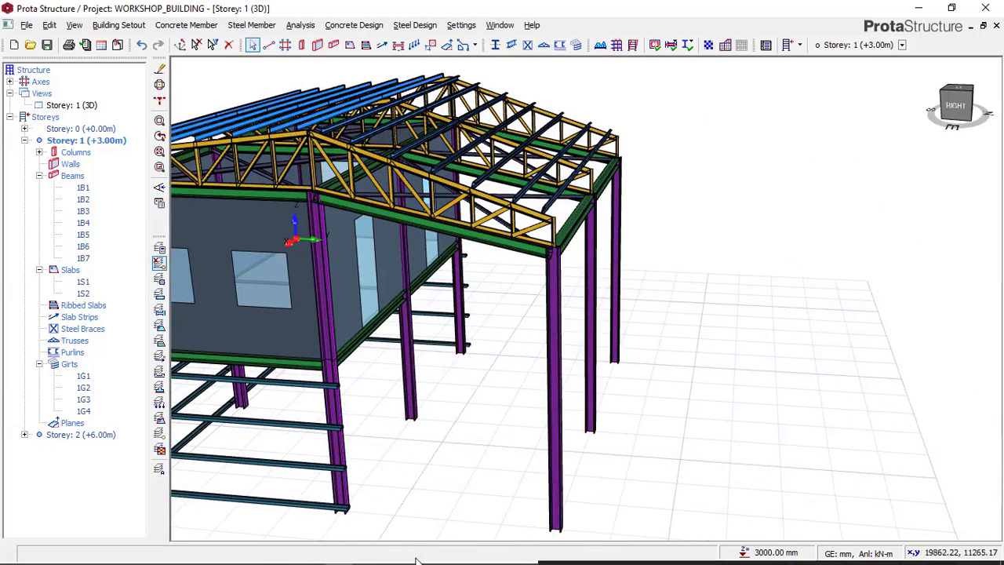
Step: Compare the finished model with the reference image in Paint, and return to an overall view of the building in ProtaStructure
left_click(285, 554)
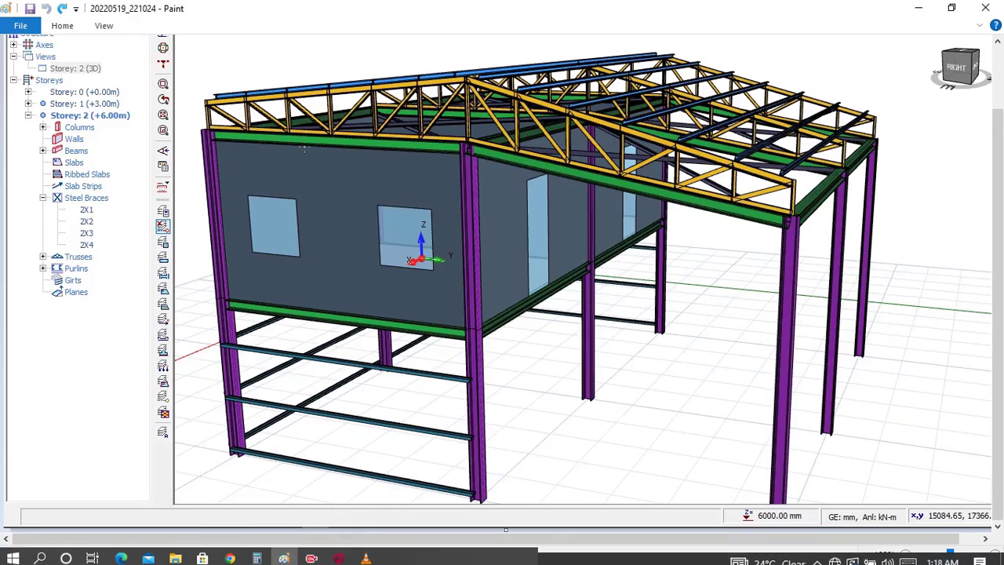
mouse_move(399, 563)
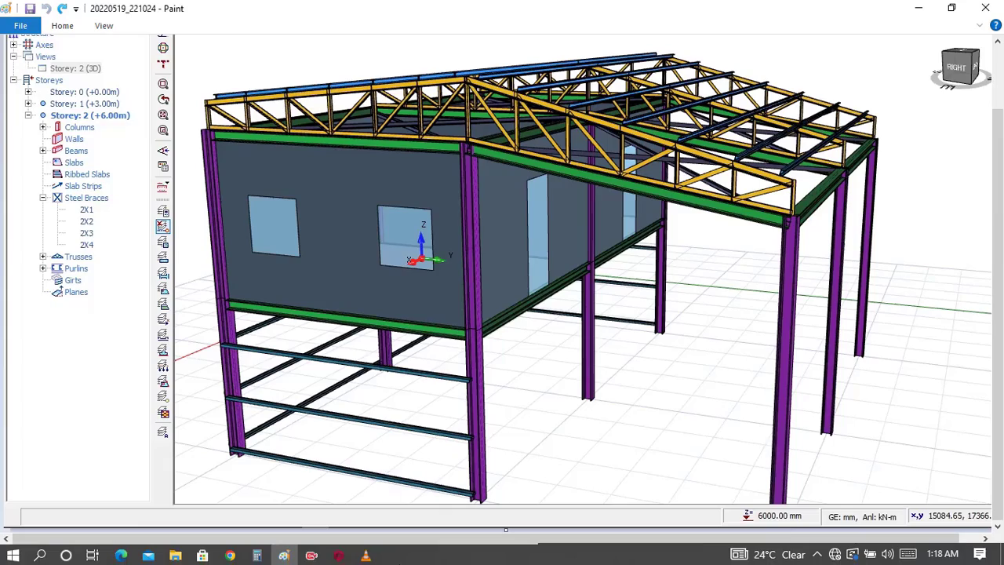
left_click(341, 554)
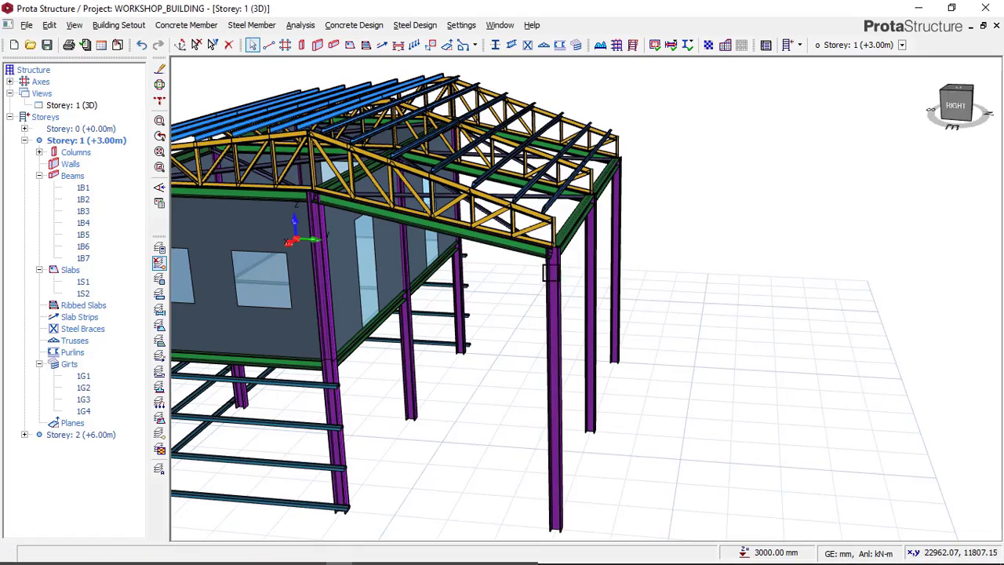
middle_click_drag(552, 302, 543, 283)
middle_click_drag(646, 332, 585, 306)
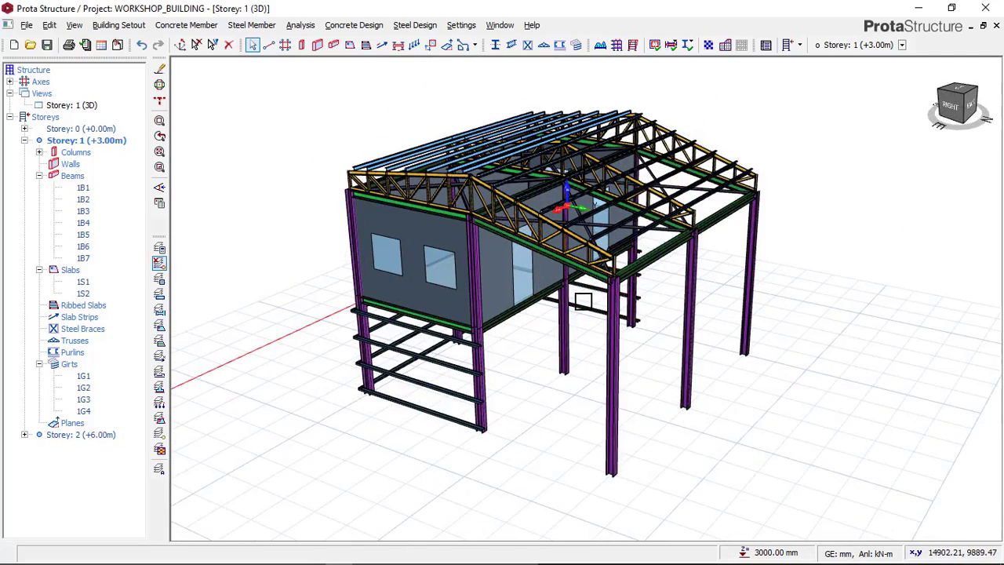